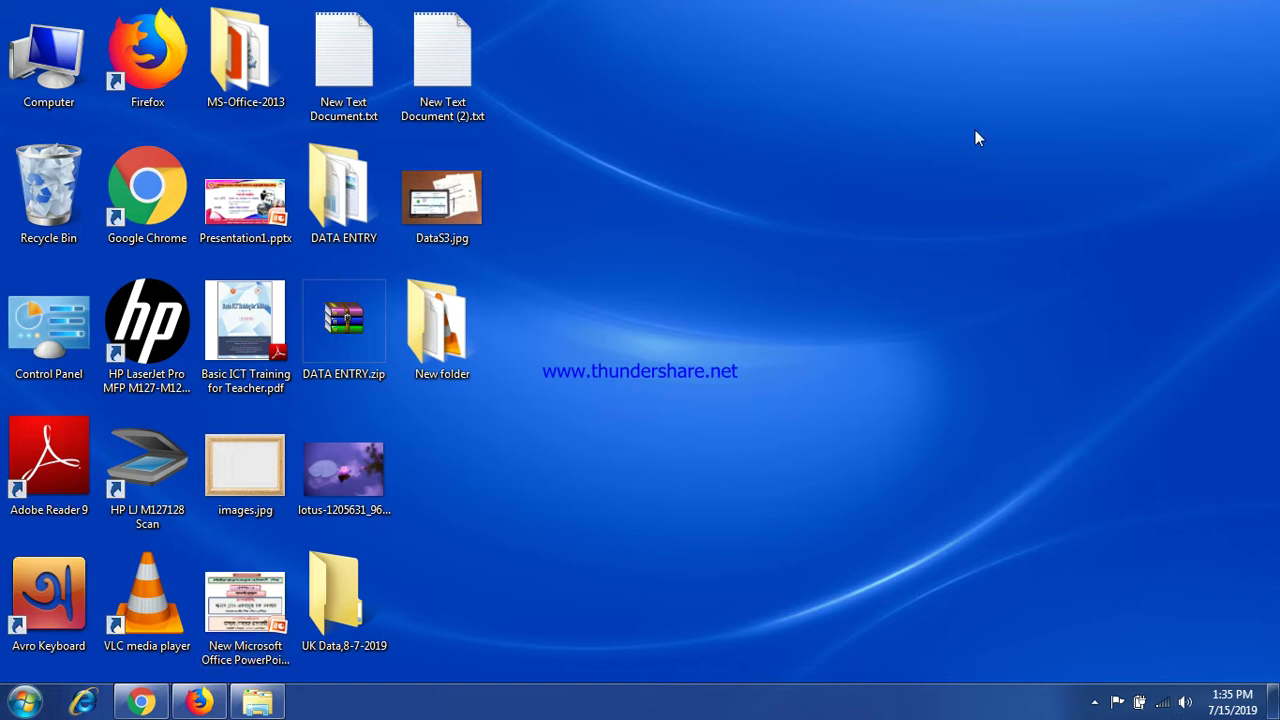
Step: Launch Firefox from the taskbar so its New Tab page appears
{"action": "left_click", "coordinate": [199, 702]}
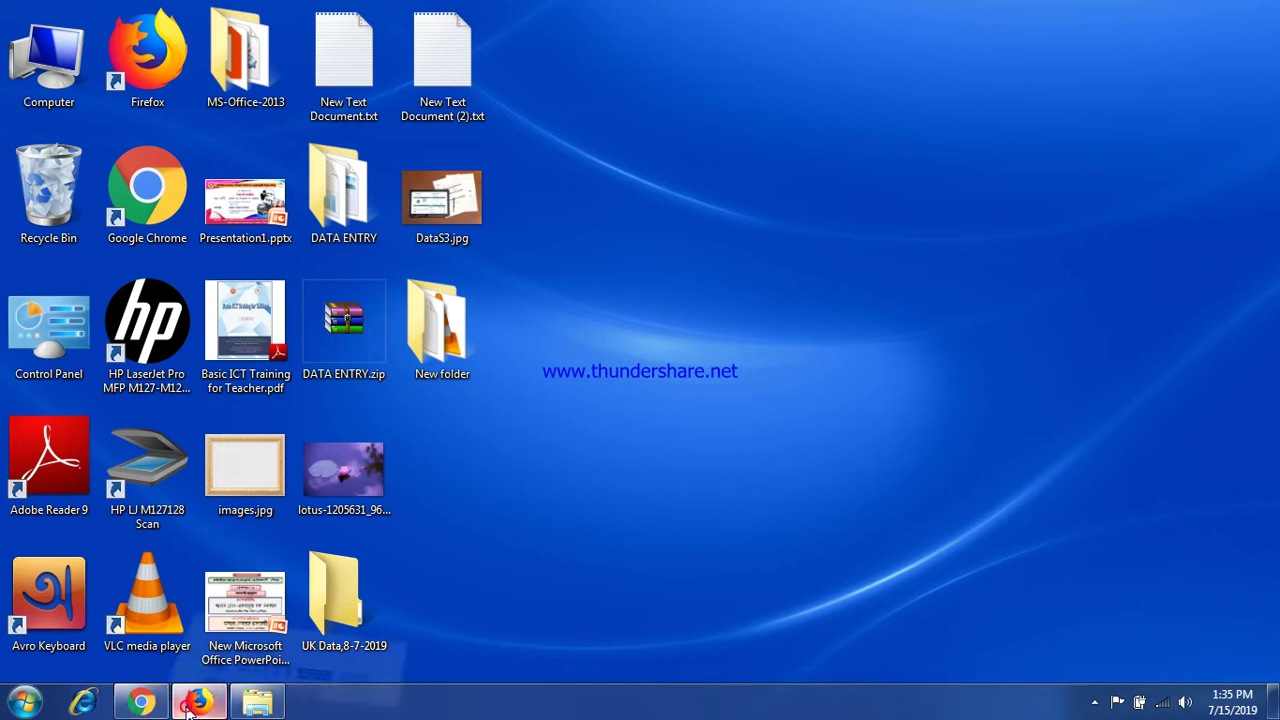
{"action": "scroll", "coordinate": [70, 450], "scroll_direction": "down", "scroll_amount": 3}
{"action": "scroll", "coordinate": [100, 560], "scroll_direction": "up", "scroll_amount": 3}
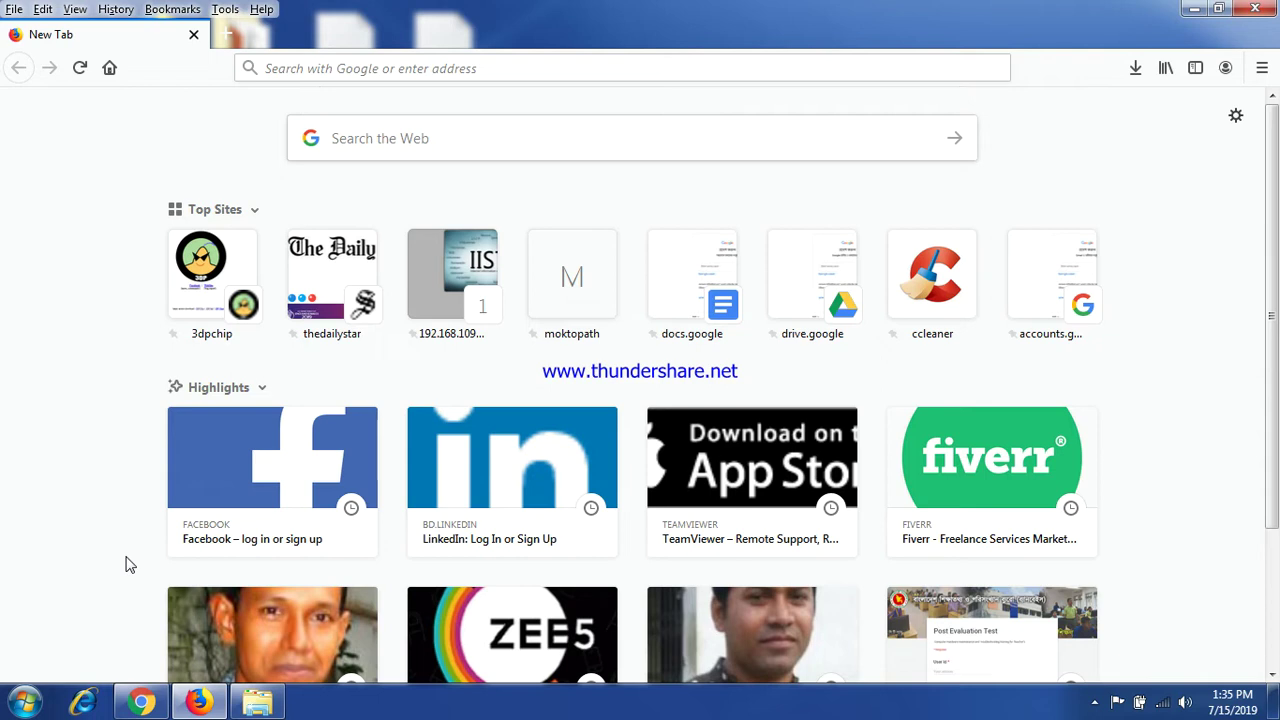
Step: Search for 'gmail' from the address bar of a new Firefox tab
{"action": "left_click", "coordinate": [237, 37]}
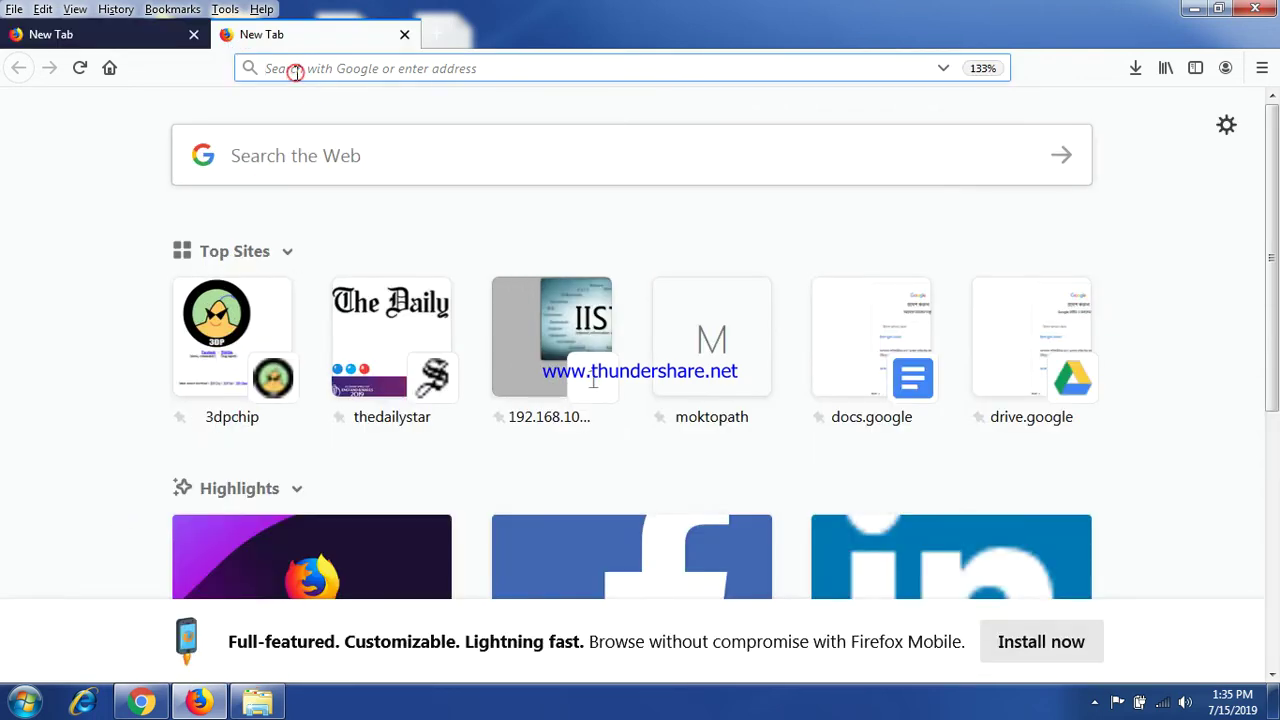
{"action": "type", "text": "gmail"}
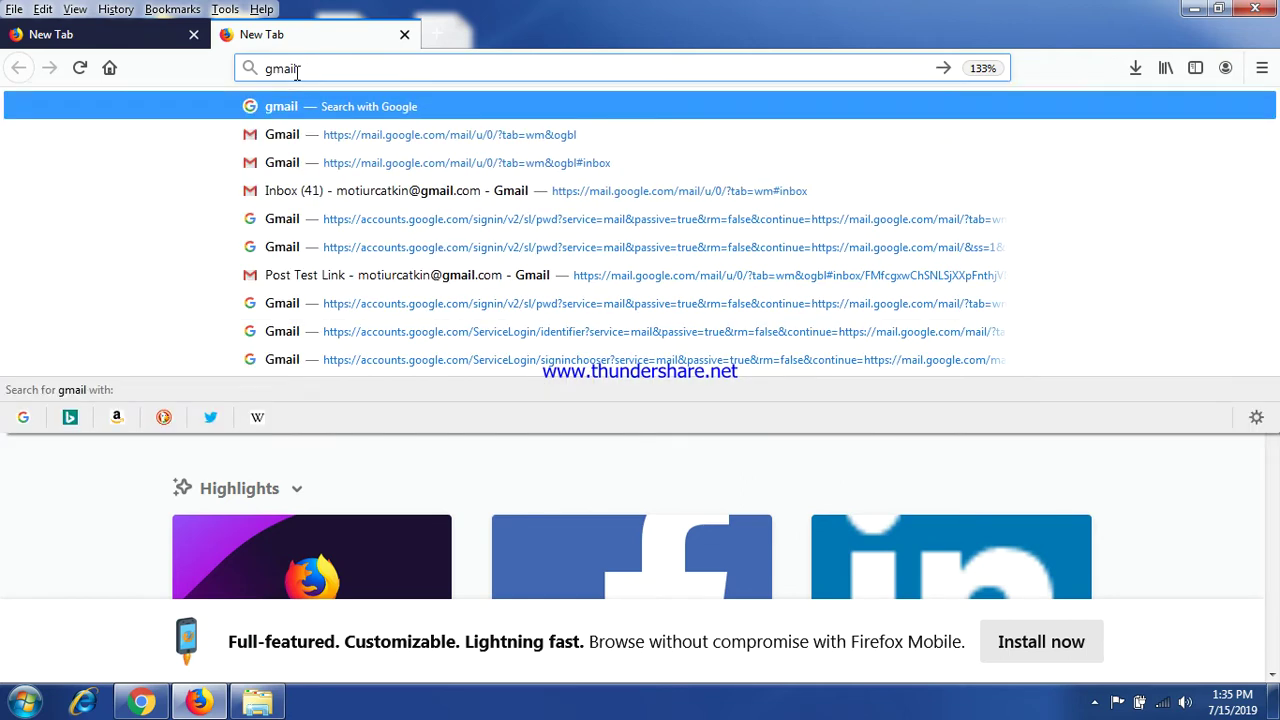
{"action": "key", "text": "Return"}
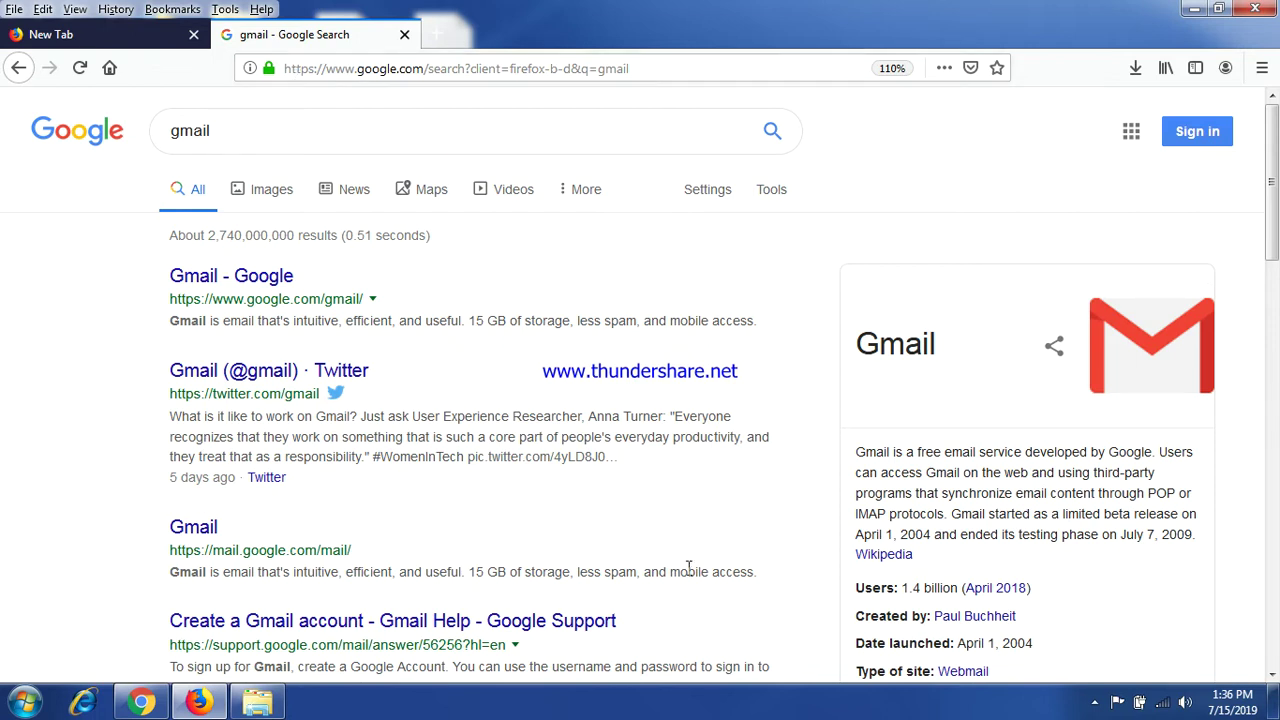
Step: Look over the gmail results and briefly check the hidden notification icons
{"action": "scroll", "coordinate": [509, 386], "scroll_direction": "down", "scroll_amount": 5}
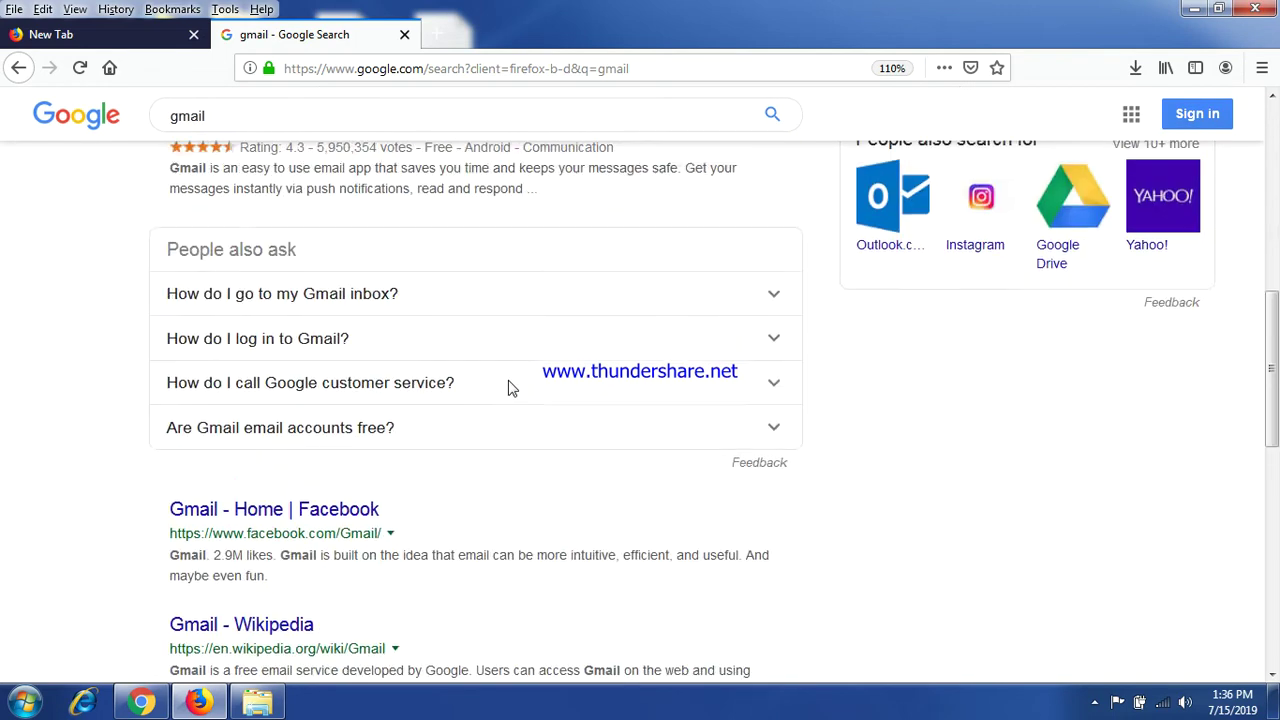
{"action": "scroll", "coordinate": [509, 386], "scroll_direction": "up", "scroll_amount": 5}
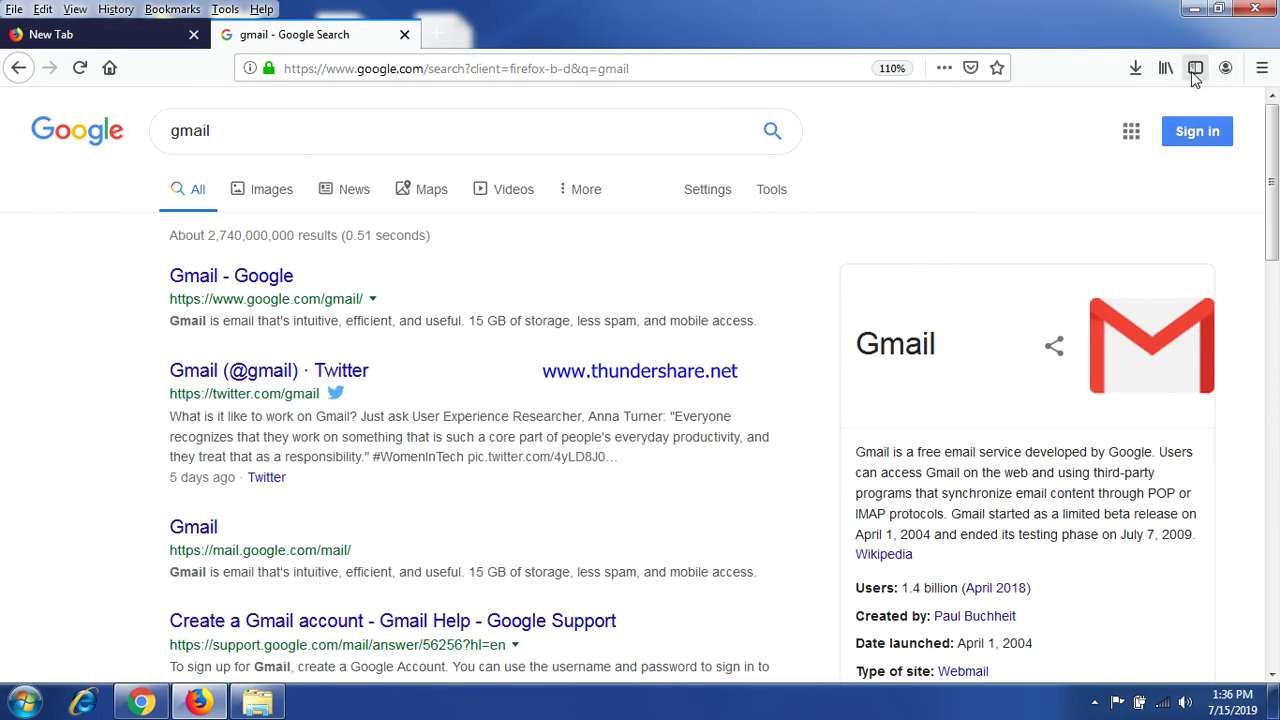
{"action": "scroll", "coordinate": [631, 357], "scroll_direction": "down", "scroll_amount": 2}
{"action": "scroll", "coordinate": [630, 358], "scroll_direction": "up", "scroll_amount": 2}
{"action": "left_click", "coordinate": [1095, 702]}
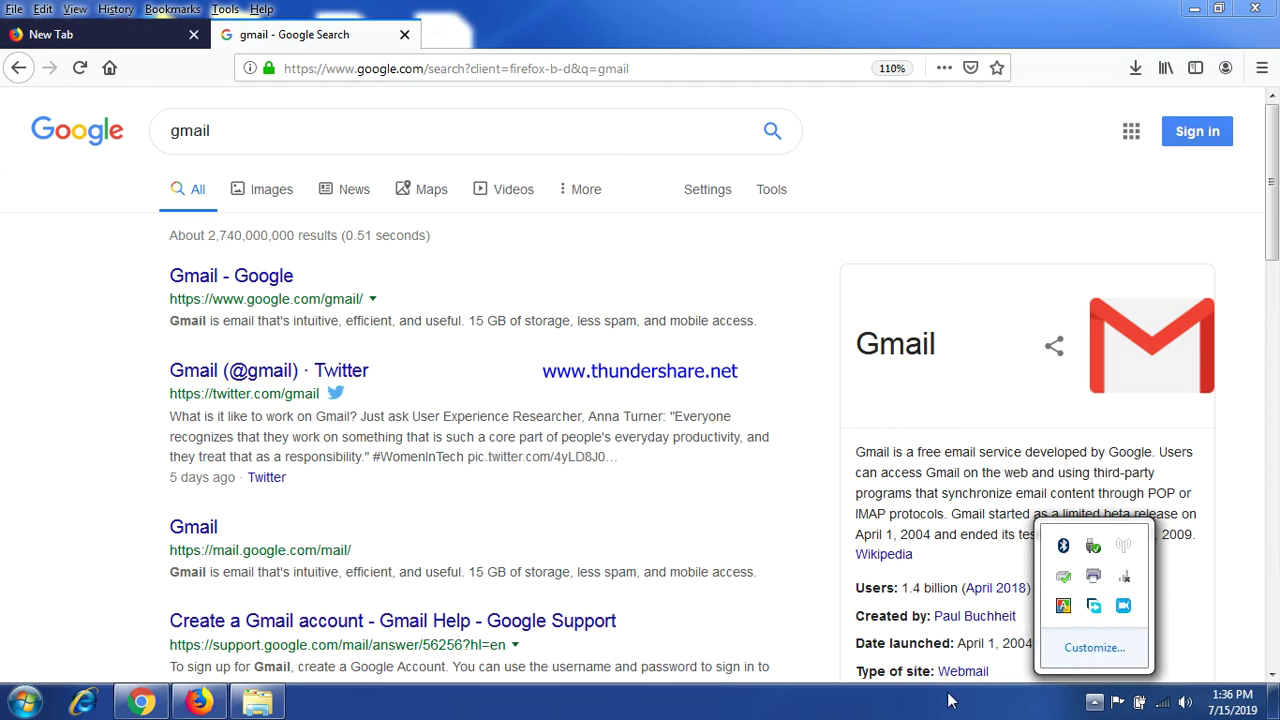
{"action": "left_click", "coordinate": [895, 714]}
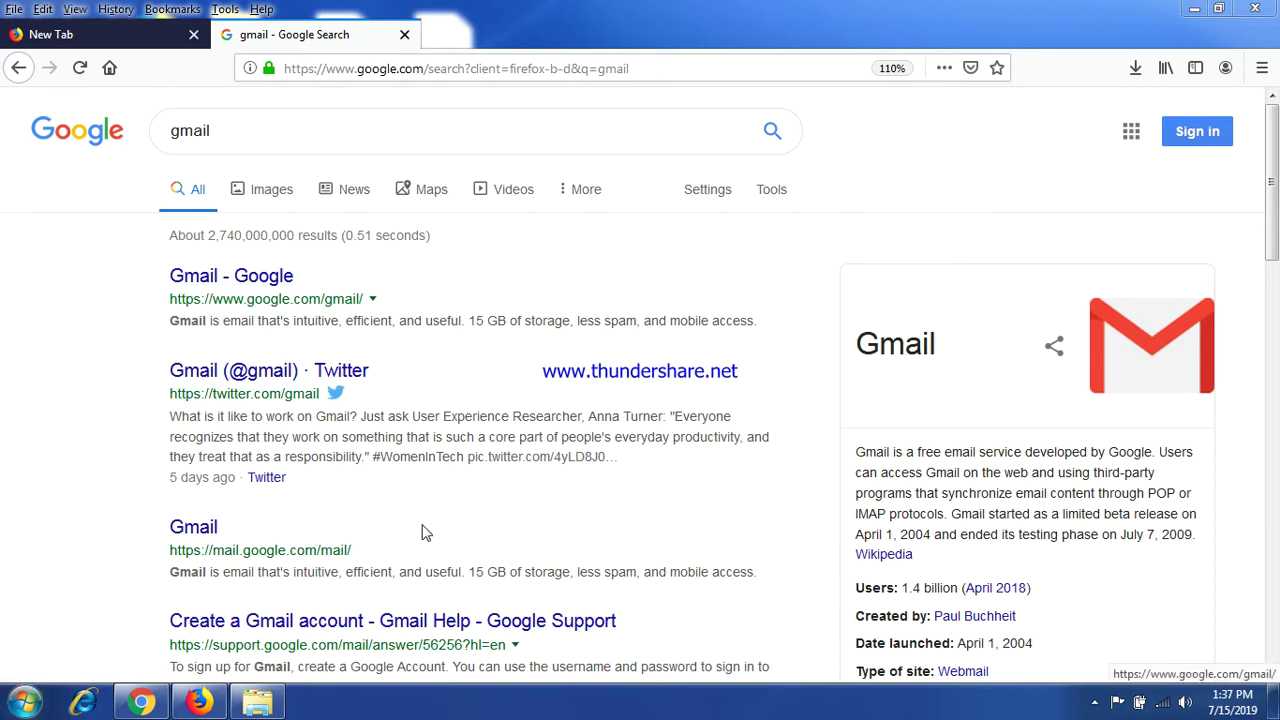
Step: Move the red recorder and blue icons from the hidden panel onto the visible tray
{"action": "left_click", "coordinate": [1096, 702]}
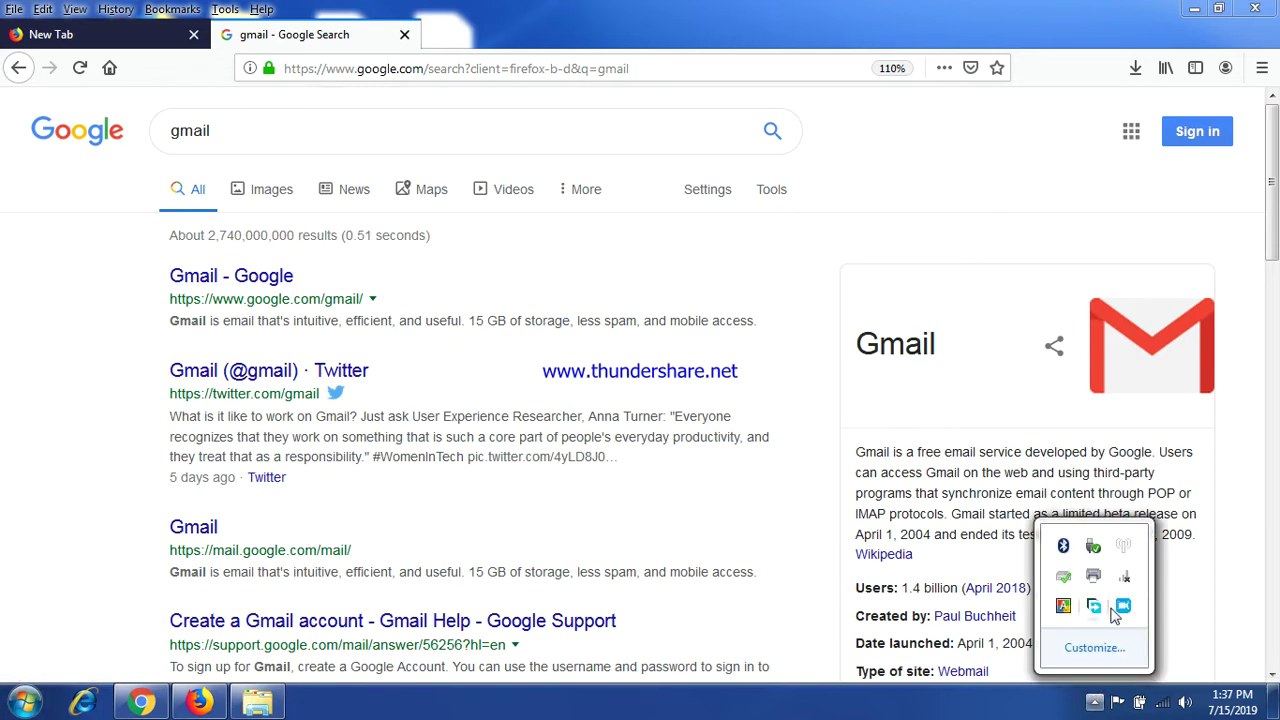
{"action": "left_click_drag", "start_coordinate": [1123, 605], "coordinate": [1117, 702]}
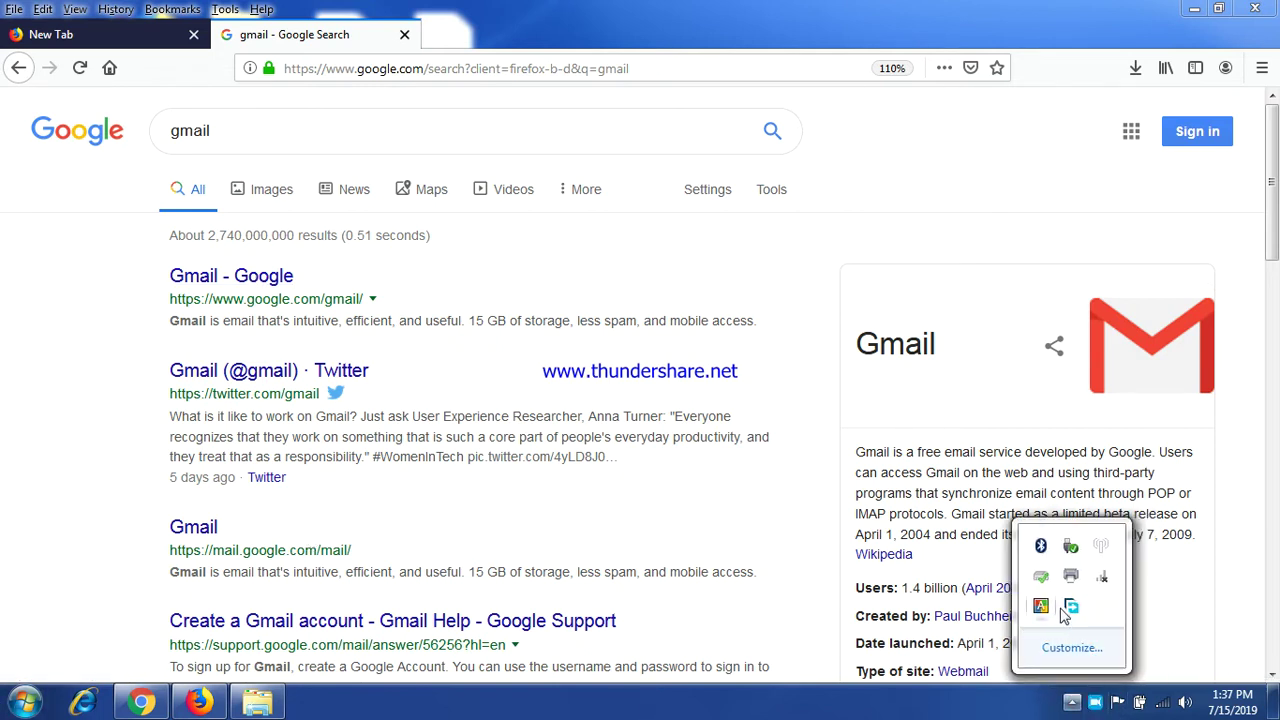
{"action": "left_click_drag", "start_coordinate": [1071, 605], "coordinate": [1096, 702]}
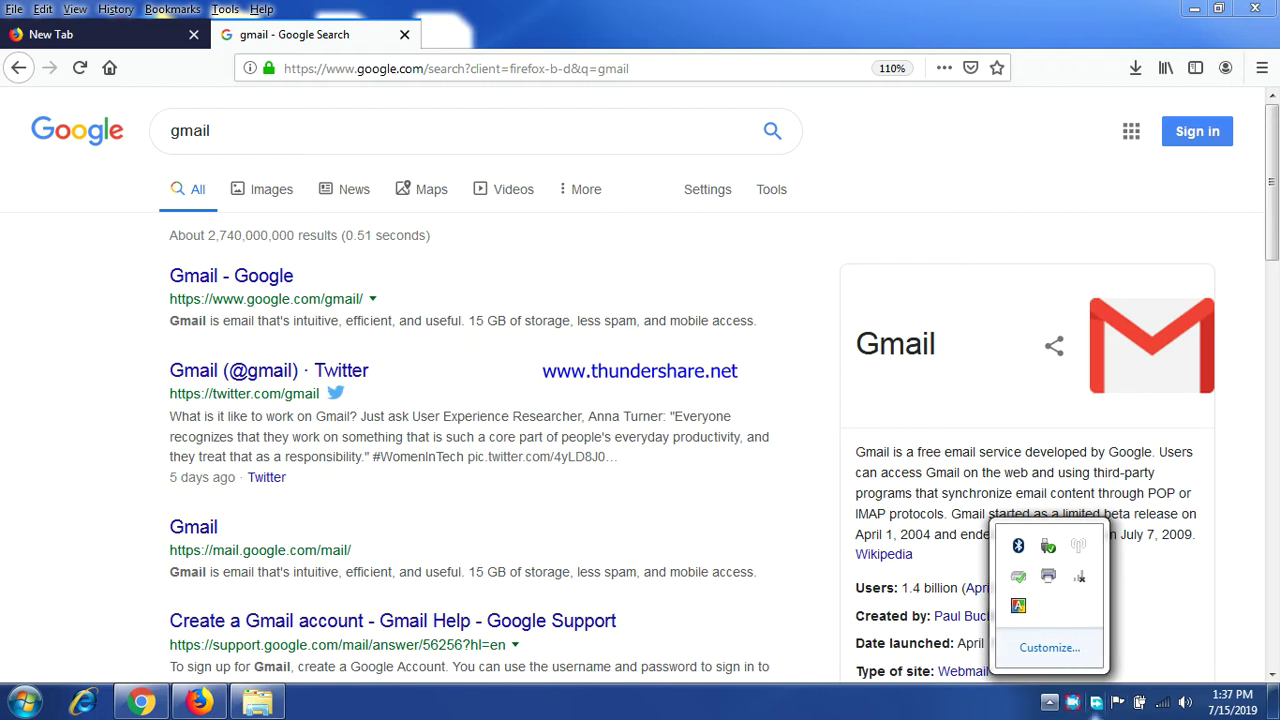
{"action": "left_click", "coordinate": [1040, 710]}
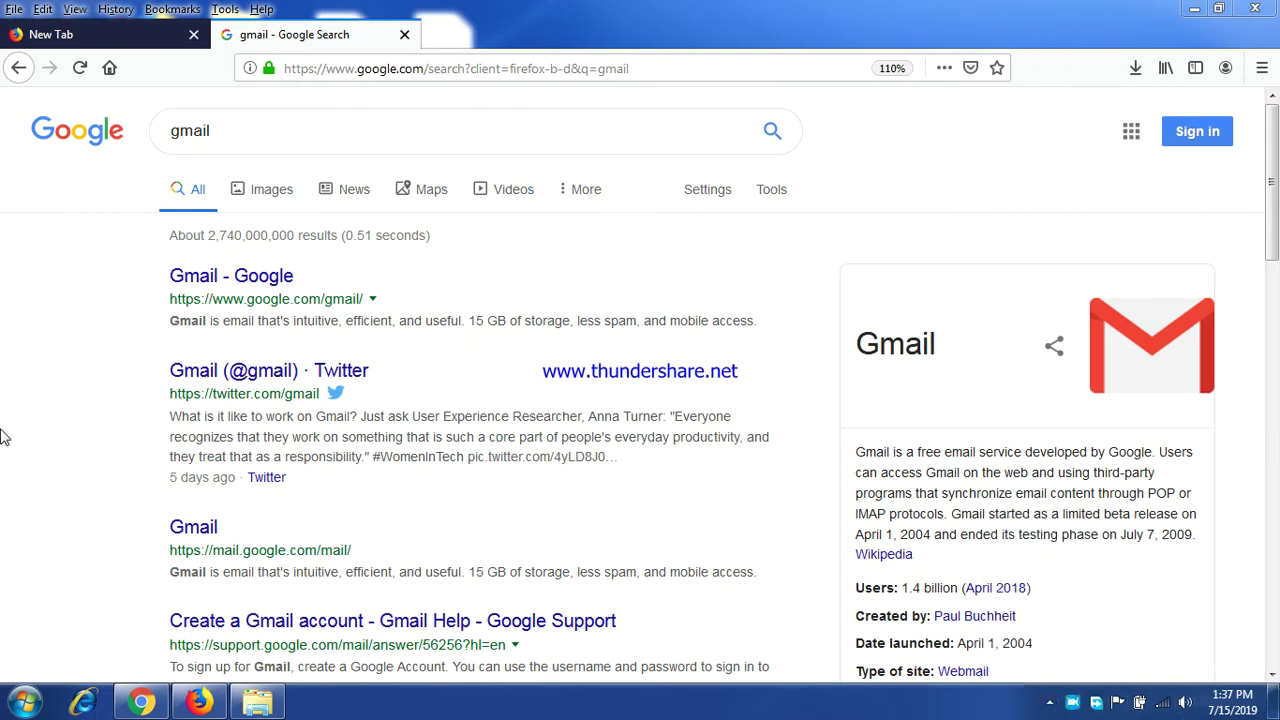
Step: Open the Gmail - Google result and enter the account's e-mail address
{"action": "left_click", "coordinate": [257, 283]}
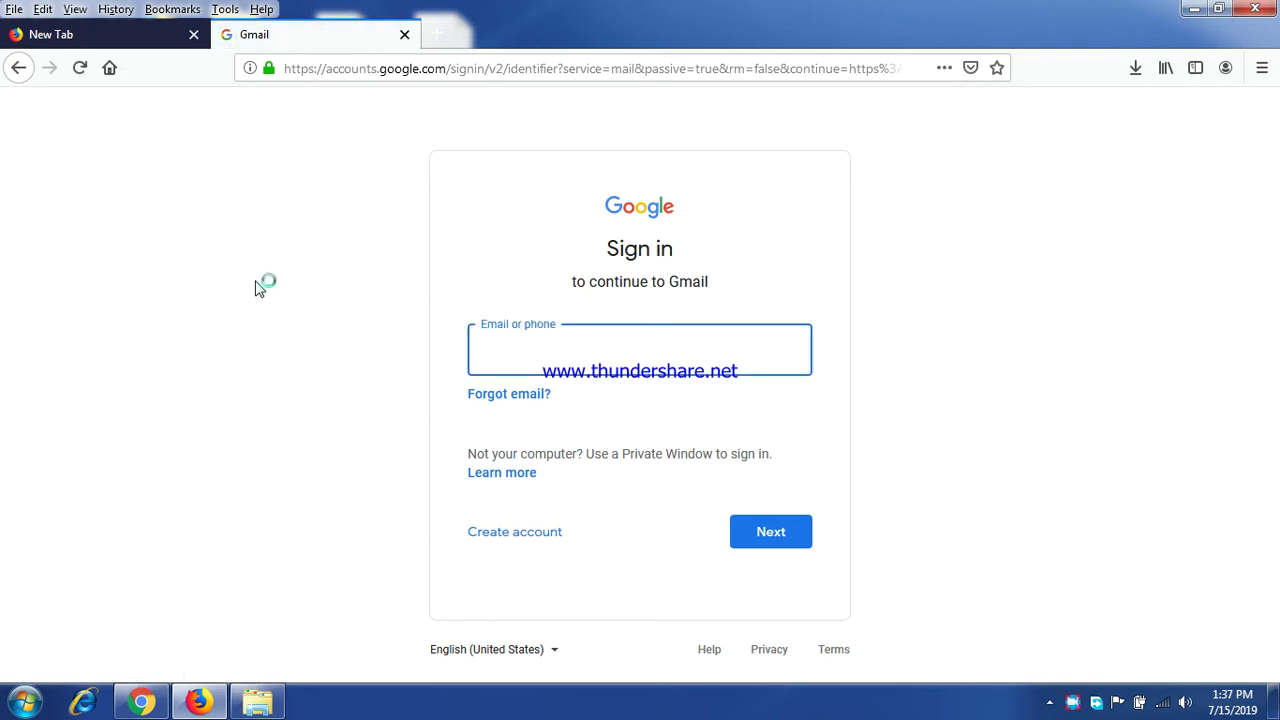
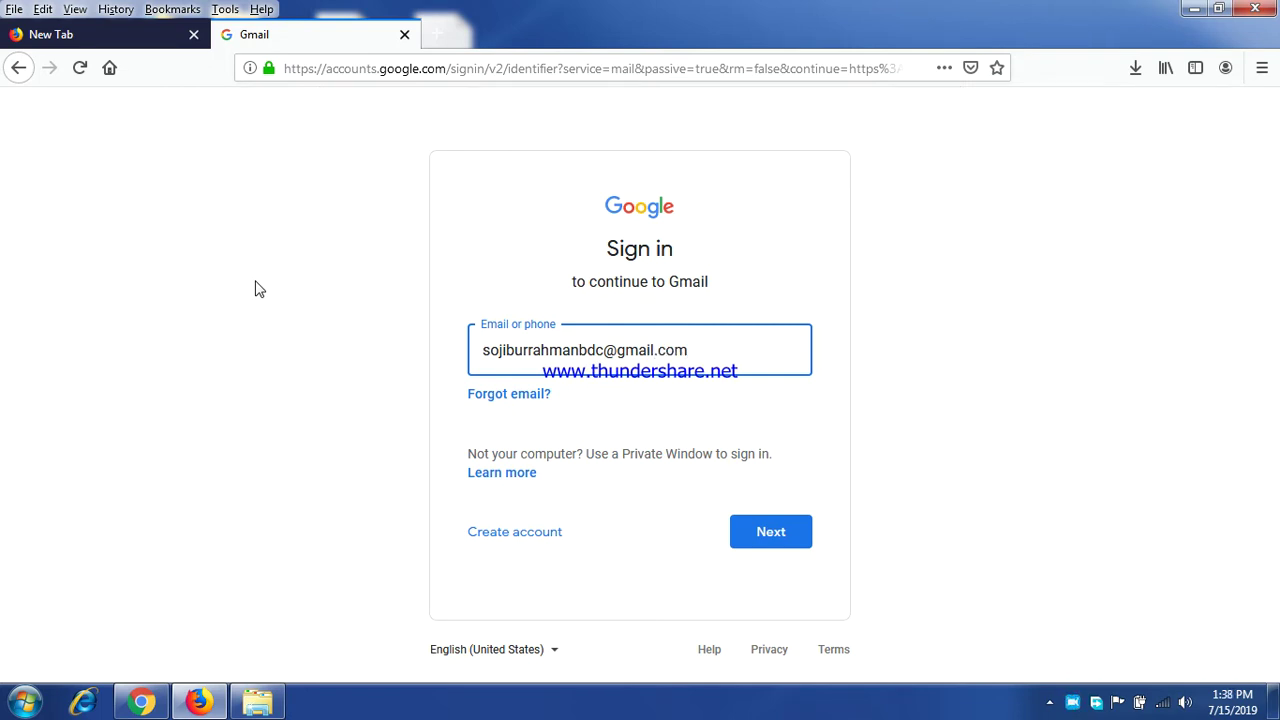
{"action": "left_click", "coordinate": [779, 538]}
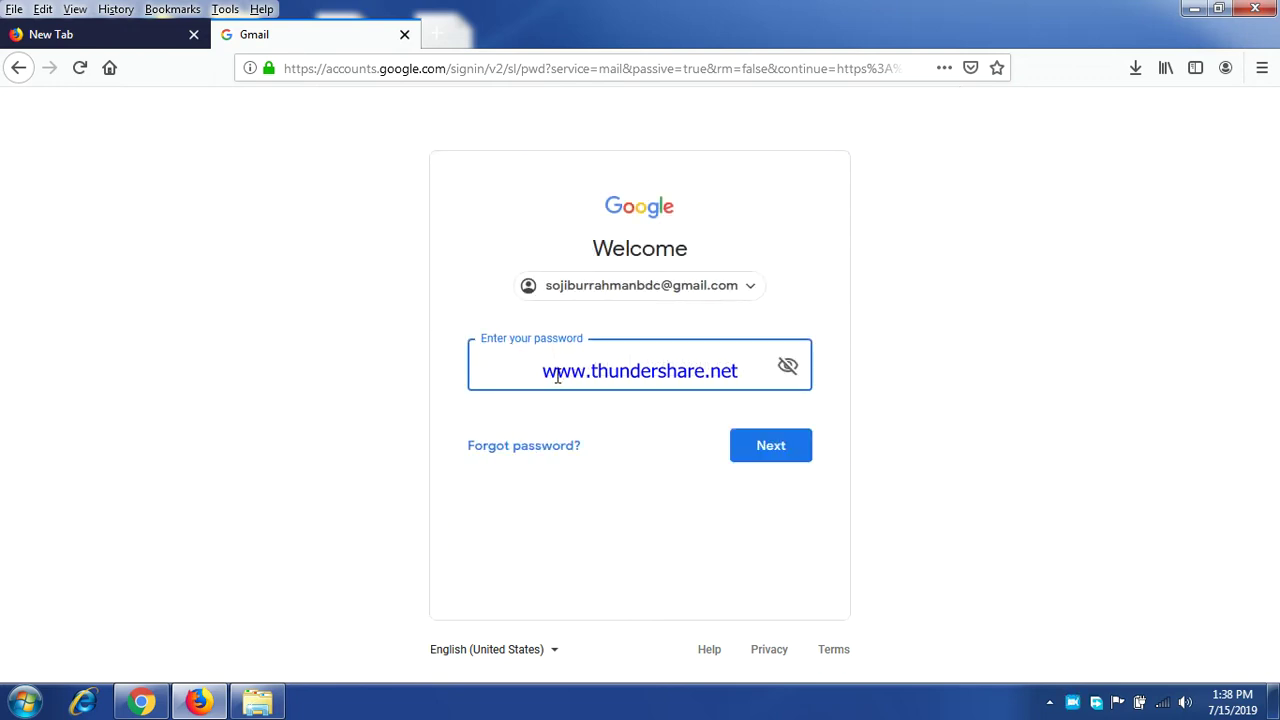
Step: Enter the account password, sign in, and decline Firefox saving the login
{"action": "type", "text": "********"}
{"action": "left_click", "coordinate": [773, 443]}
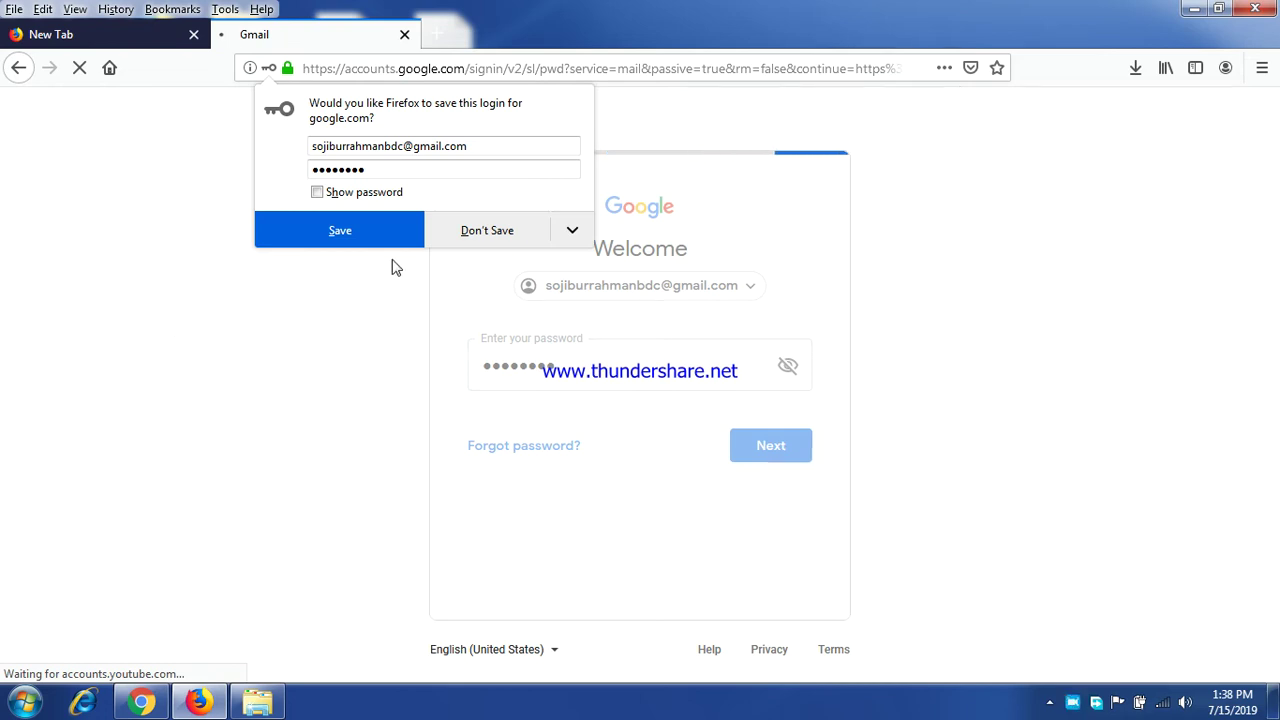
{"action": "left_click", "coordinate": [483, 231]}
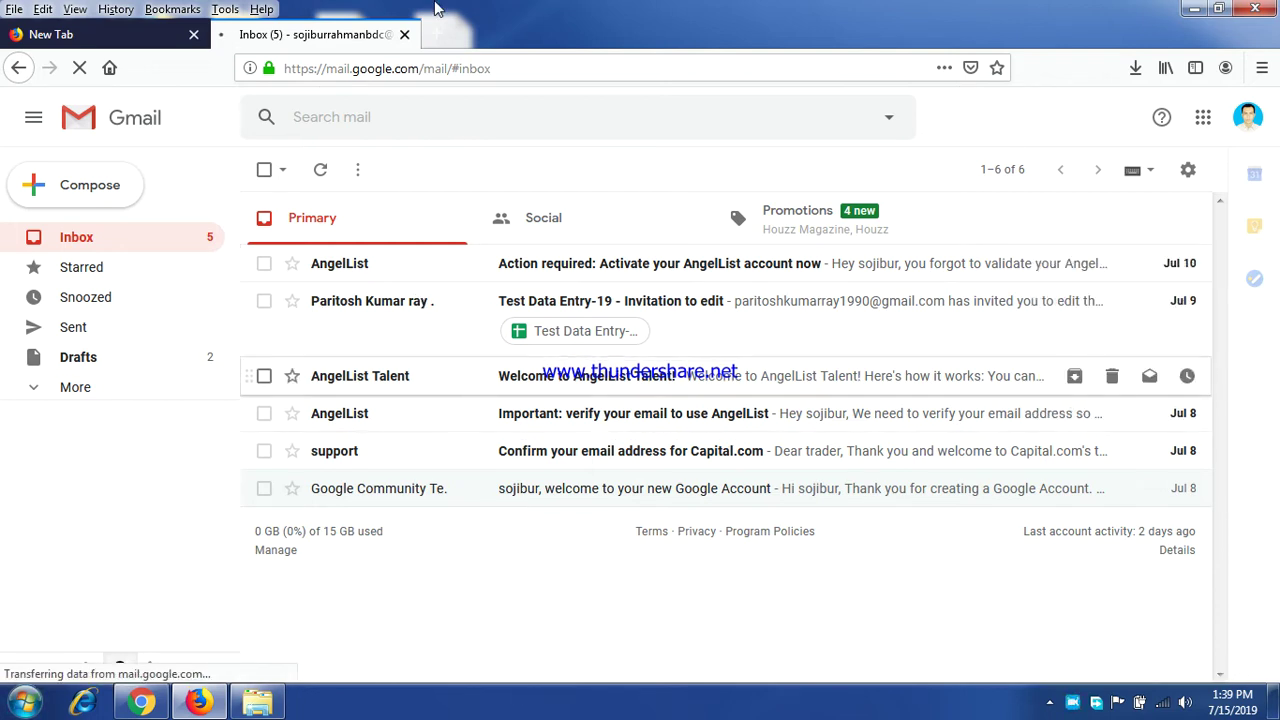
Step: Go to fiverr.com in a new tab using the address bar autocomplete
{"action": "left_click", "coordinate": [434, 35]}
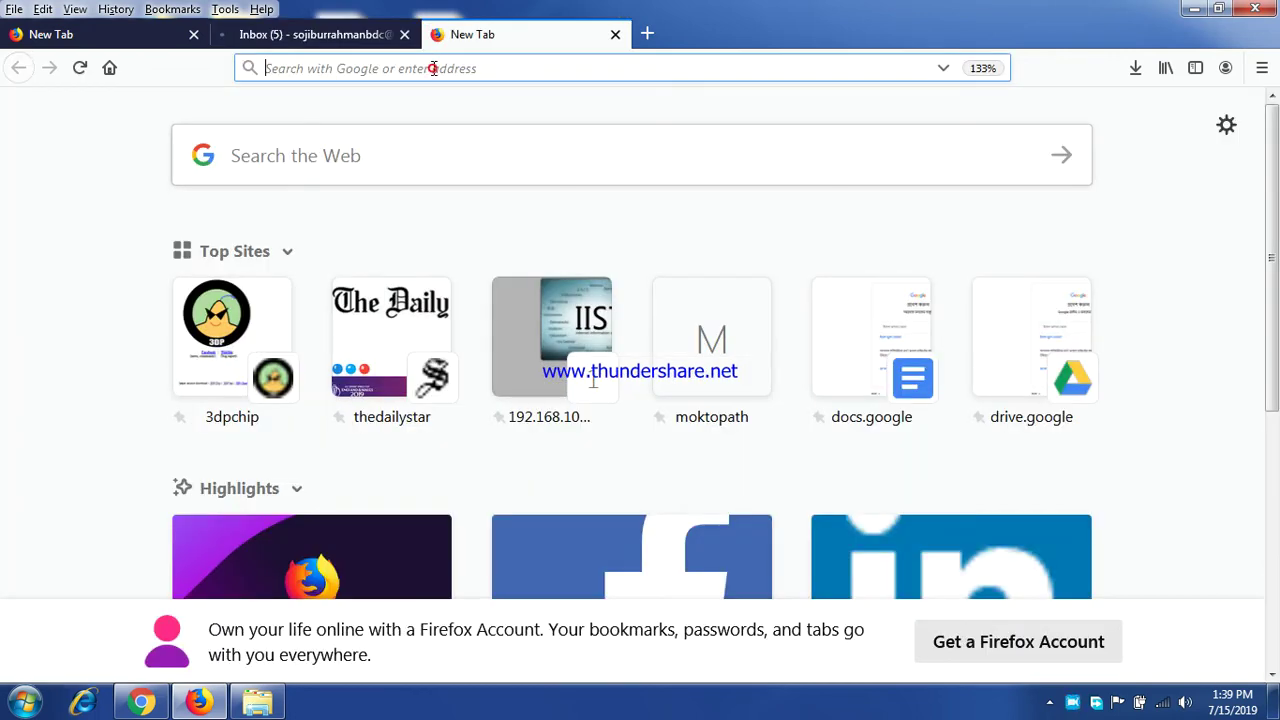
{"action": "type", "text": "f"}
{"action": "key", "text": "BackSpace"}
{"action": "type", "text": "ive"}
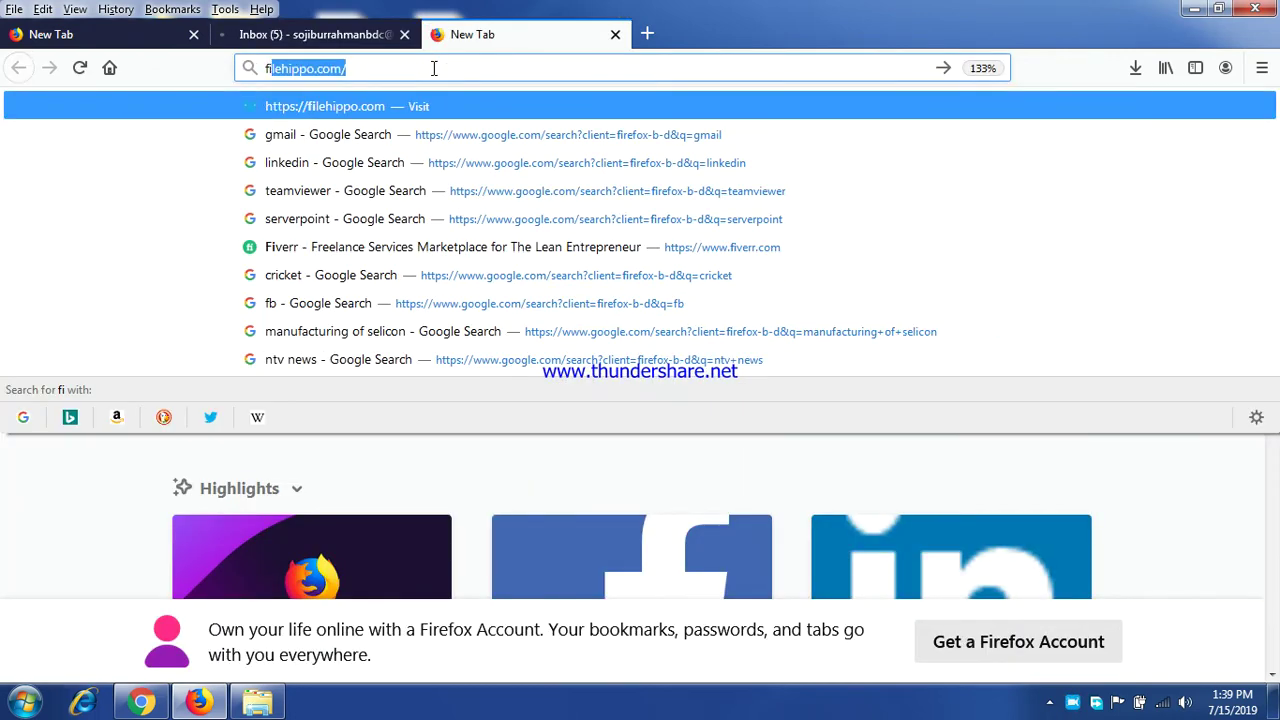
{"action": "type", "text": "rr"}
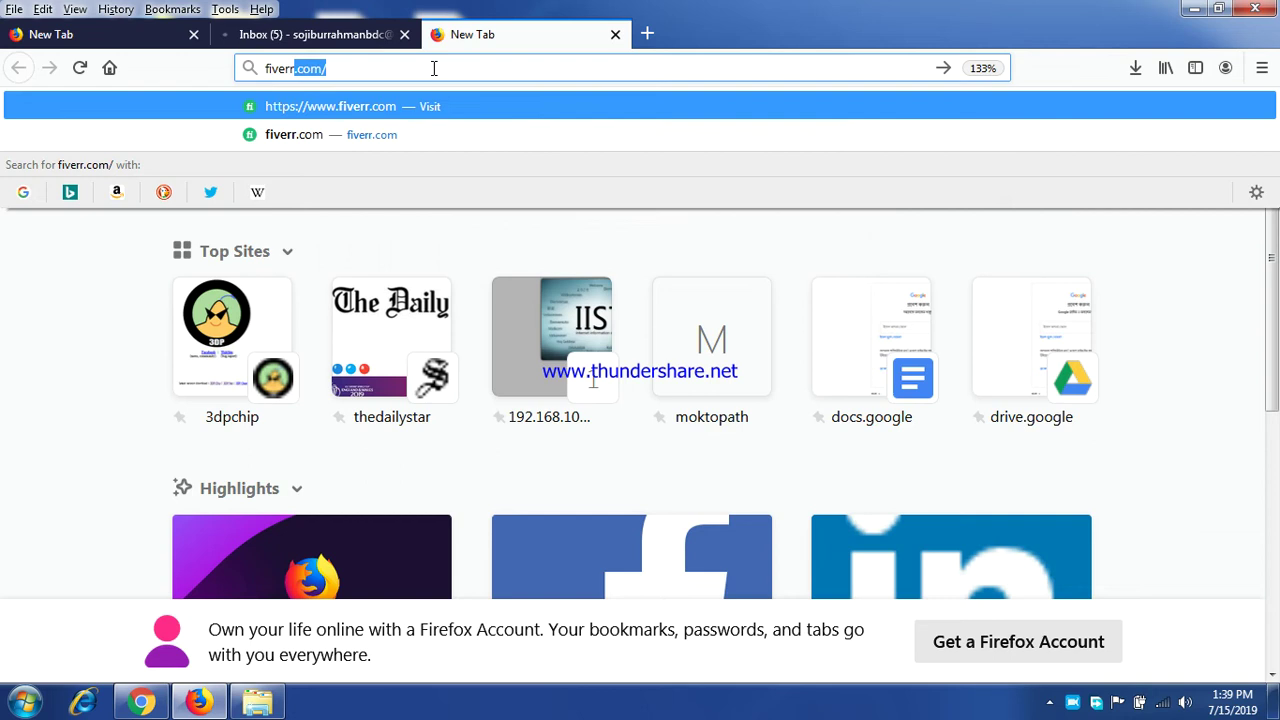
{"action": "key", "text": "Right"}
{"action": "key", "text": "Return"}
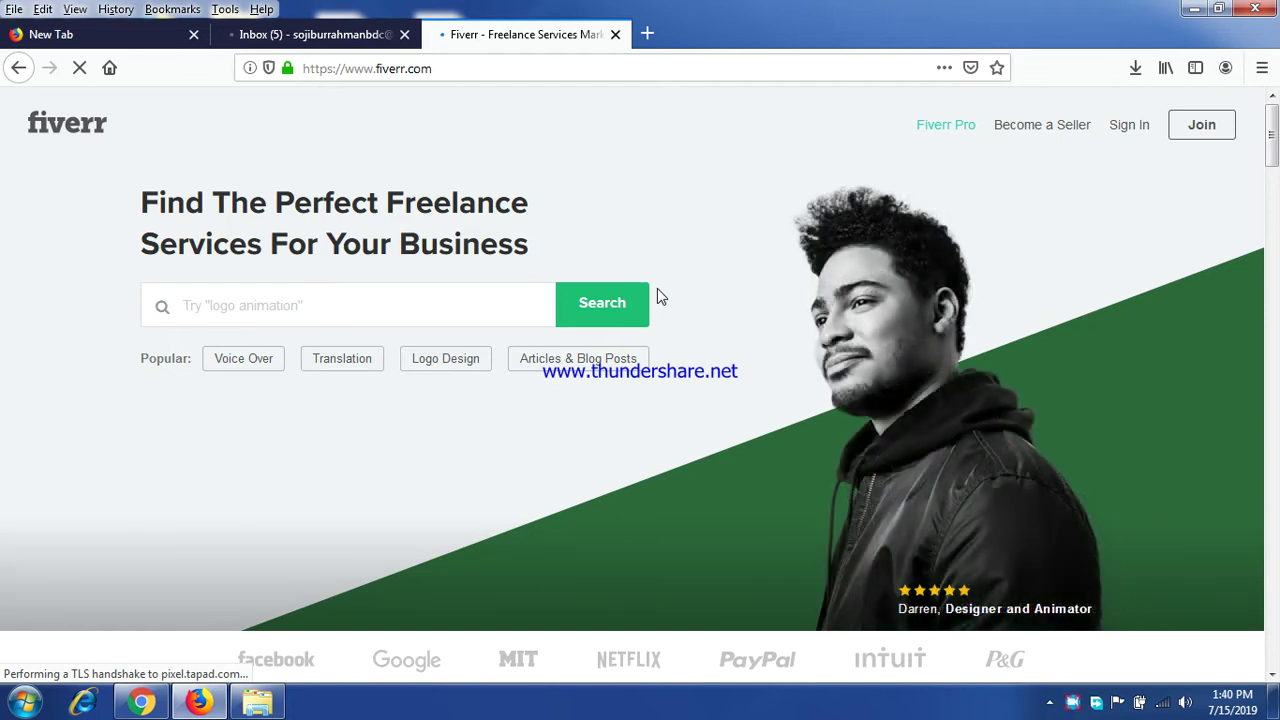
Step: Close the leftover empty tab and browse the Fiverr homepage
{"action": "scroll", "coordinate": [591, 315], "scroll_direction": "down", "scroll_amount": 3}
{"action": "scroll", "coordinate": [591, 315], "scroll_direction": "up", "scroll_amount": 3}
{"action": "left_click", "coordinate": [193, 34]}
{"action": "scroll", "coordinate": [351, 302], "scroll_direction": "down", "scroll_amount": 3}
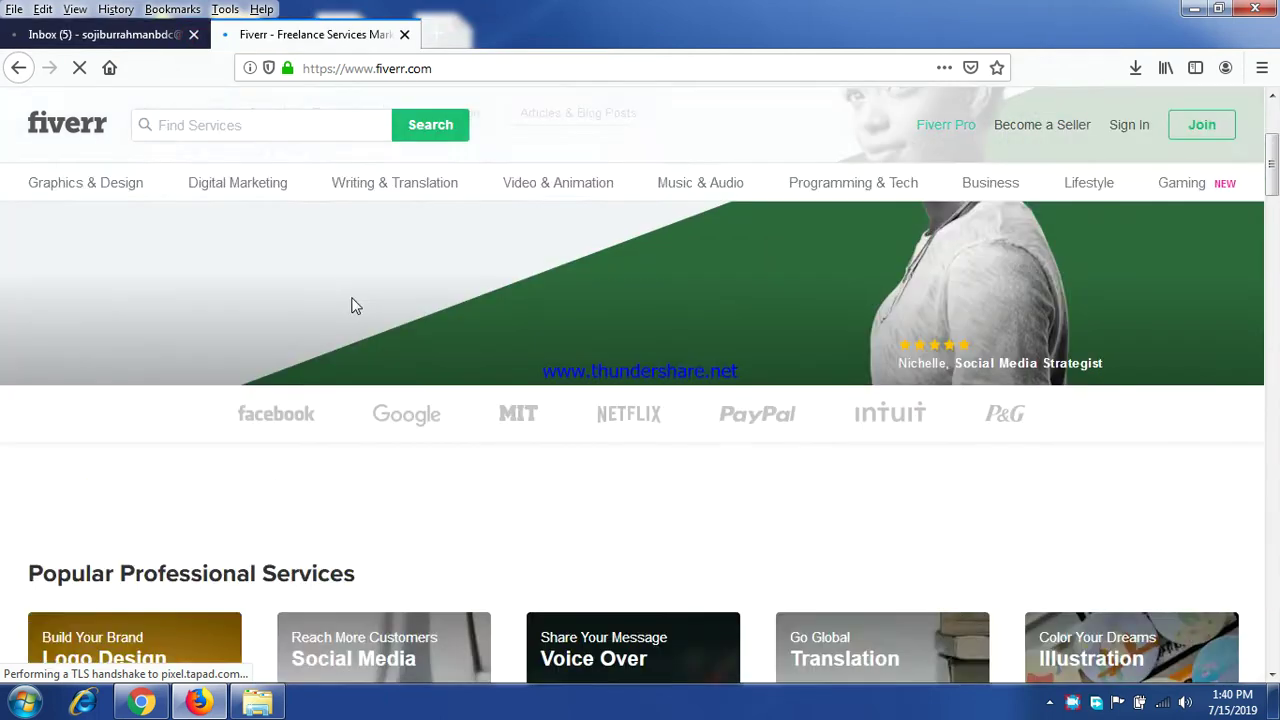
{"action": "scroll", "coordinate": [352, 300], "scroll_direction": "up", "scroll_amount": 3}
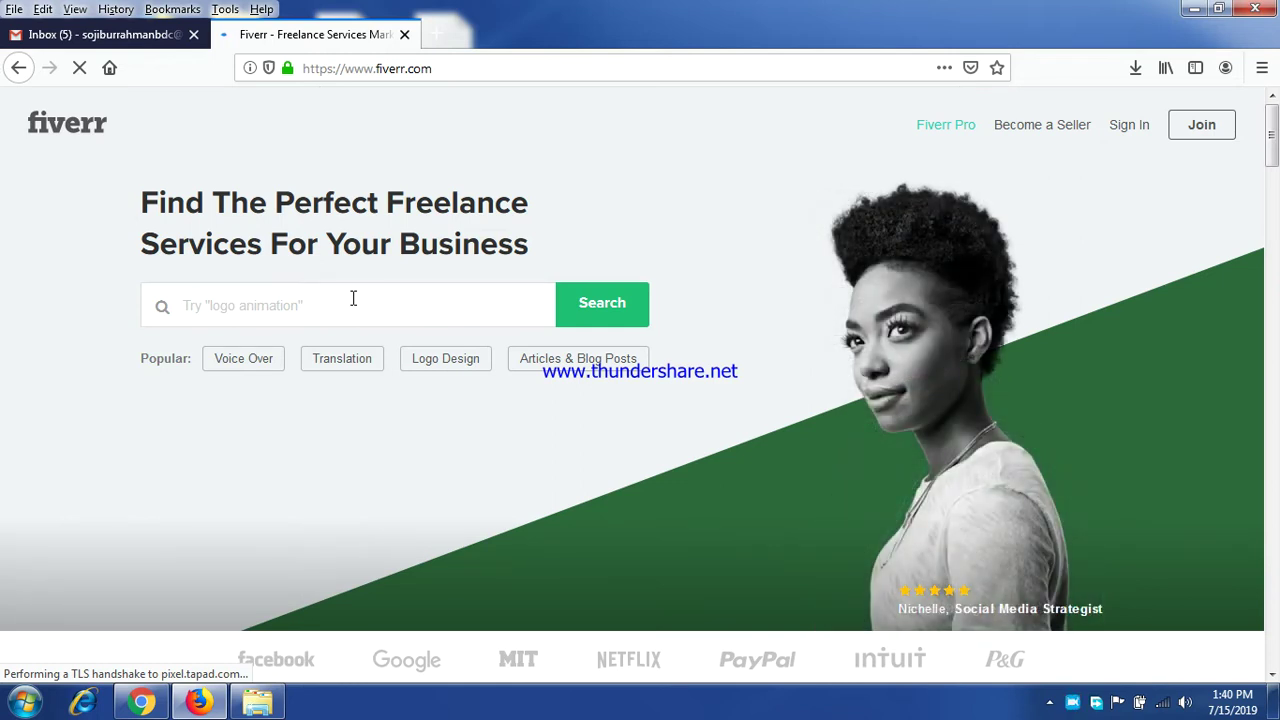
{"action": "scroll", "coordinate": [849, 371], "scroll_direction": "down", "scroll_amount": 3}
{"action": "scroll", "coordinate": [849, 371], "scroll_direction": "up", "scroll_amount": 3}
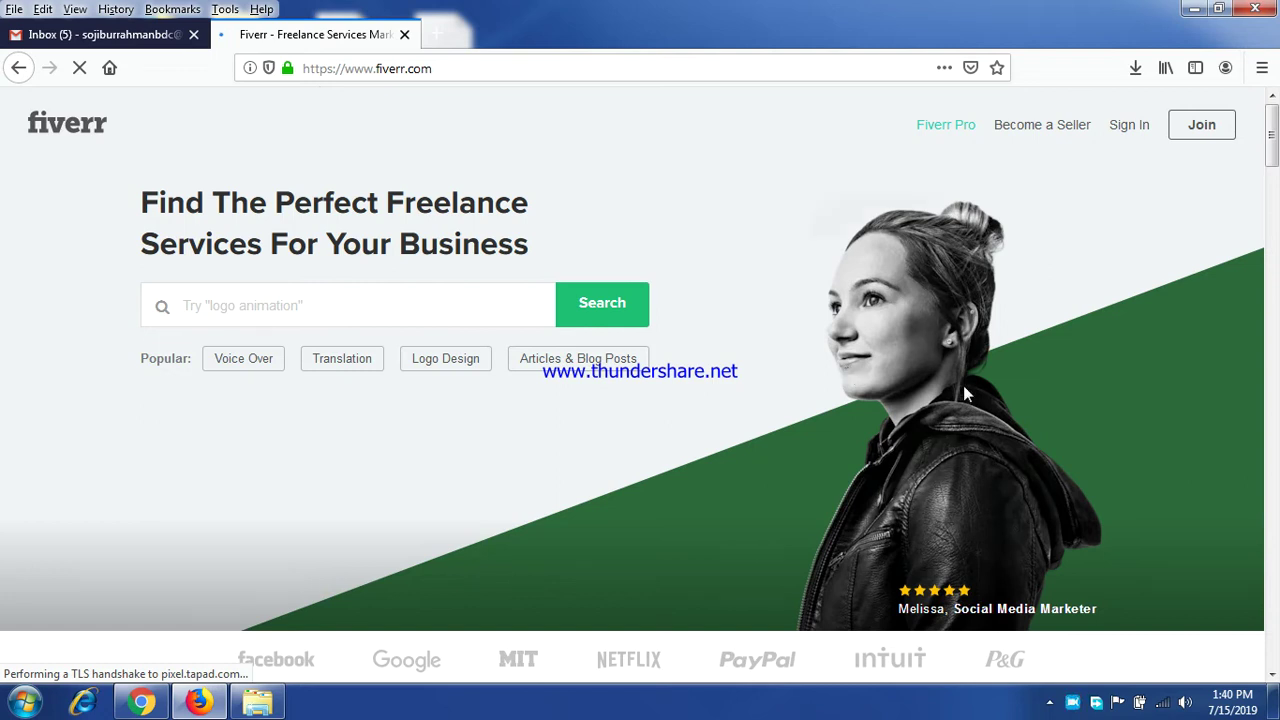
{"action": "scroll", "coordinate": [965, 385], "scroll_direction": "down", "scroll_amount": 3}
{"action": "scroll", "coordinate": [966, 386], "scroll_direction": "up", "scroll_amount": 3}
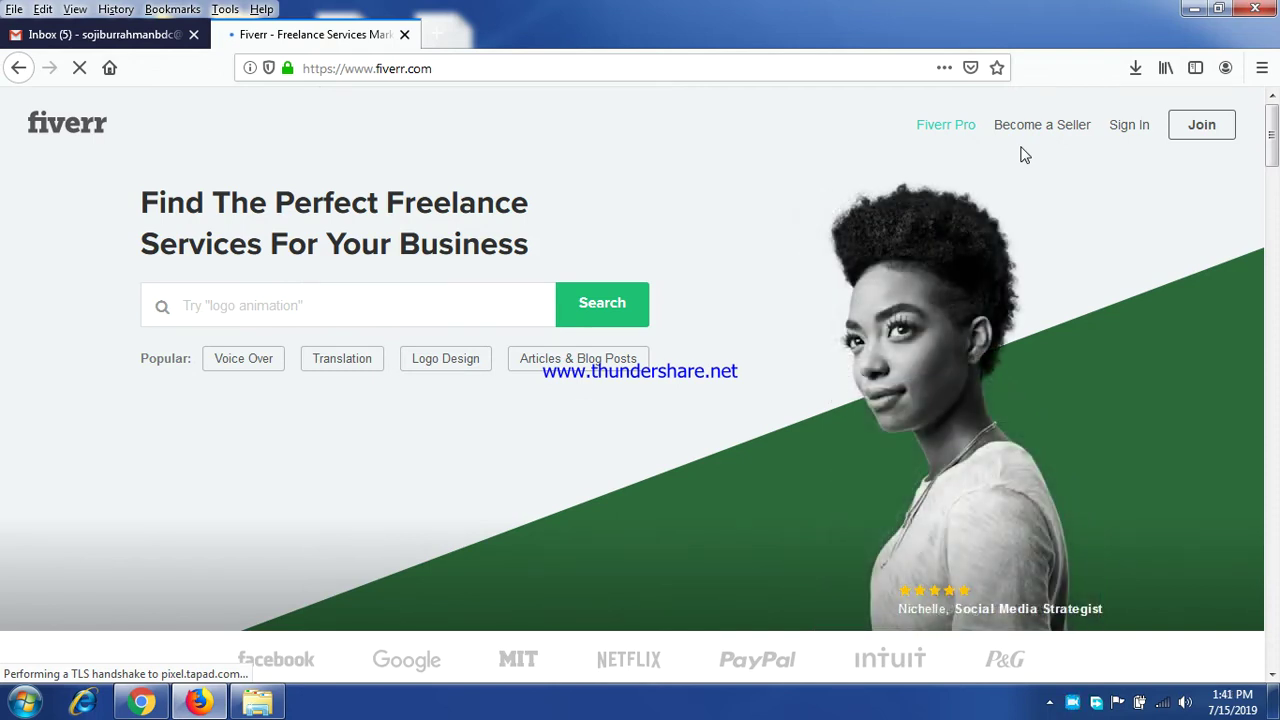
{"action": "scroll", "coordinate": [1043, 218], "scroll_direction": "down", "scroll_amount": 5}
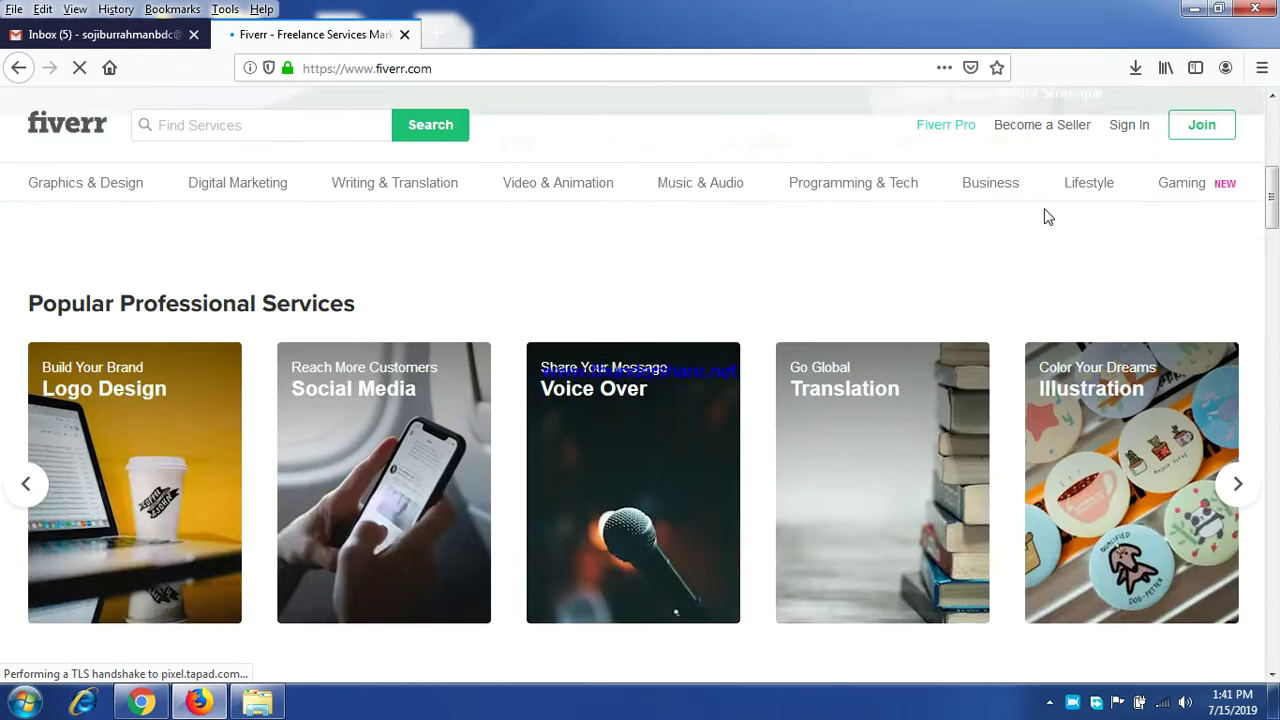
{"action": "scroll", "coordinate": [1045, 217], "scroll_direction": "up", "scroll_amount": 5}
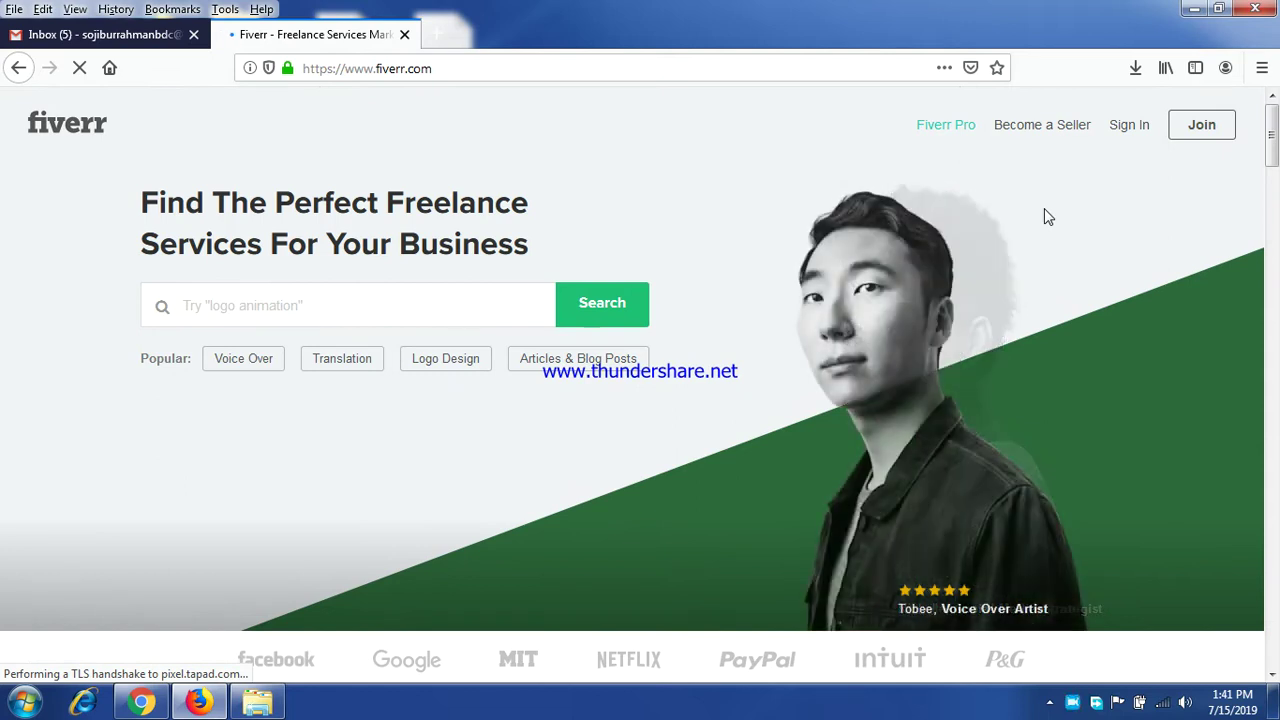
{"action": "scroll", "coordinate": [1047, 216], "scroll_direction": "down", "scroll_amount": 5}
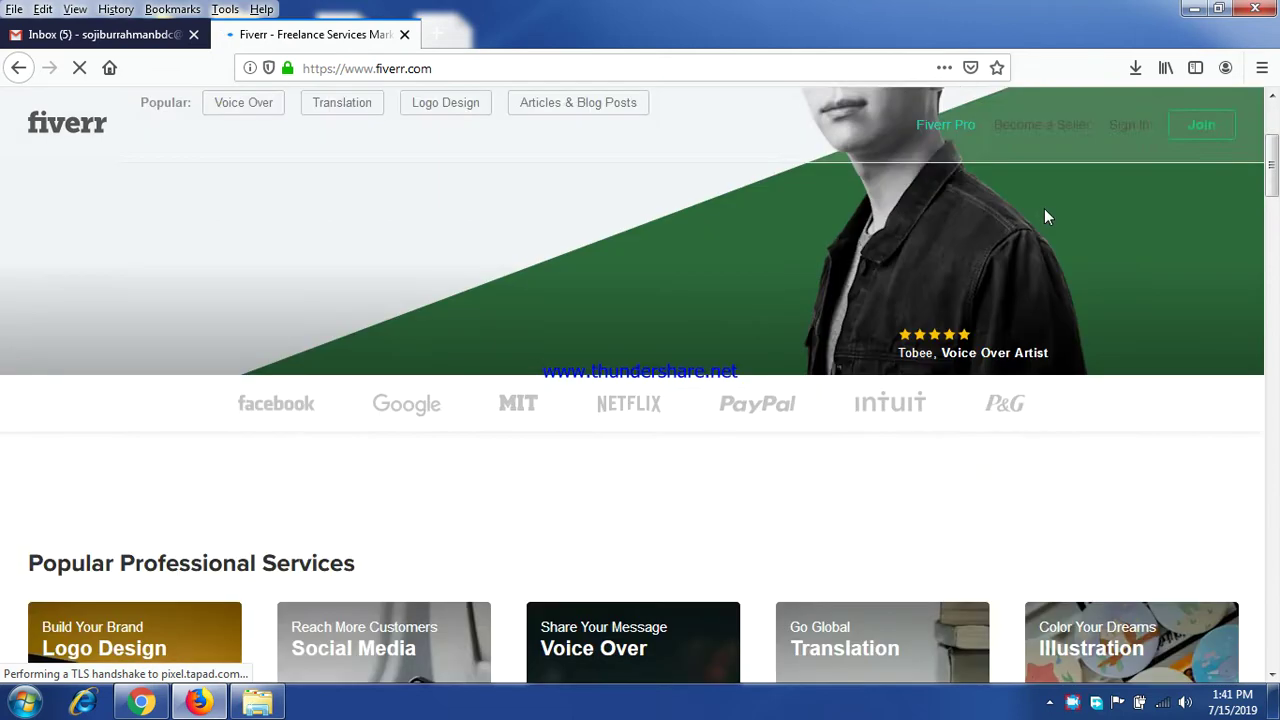
{"action": "scroll", "coordinate": [1047, 216], "scroll_direction": "up", "scroll_amount": 5}
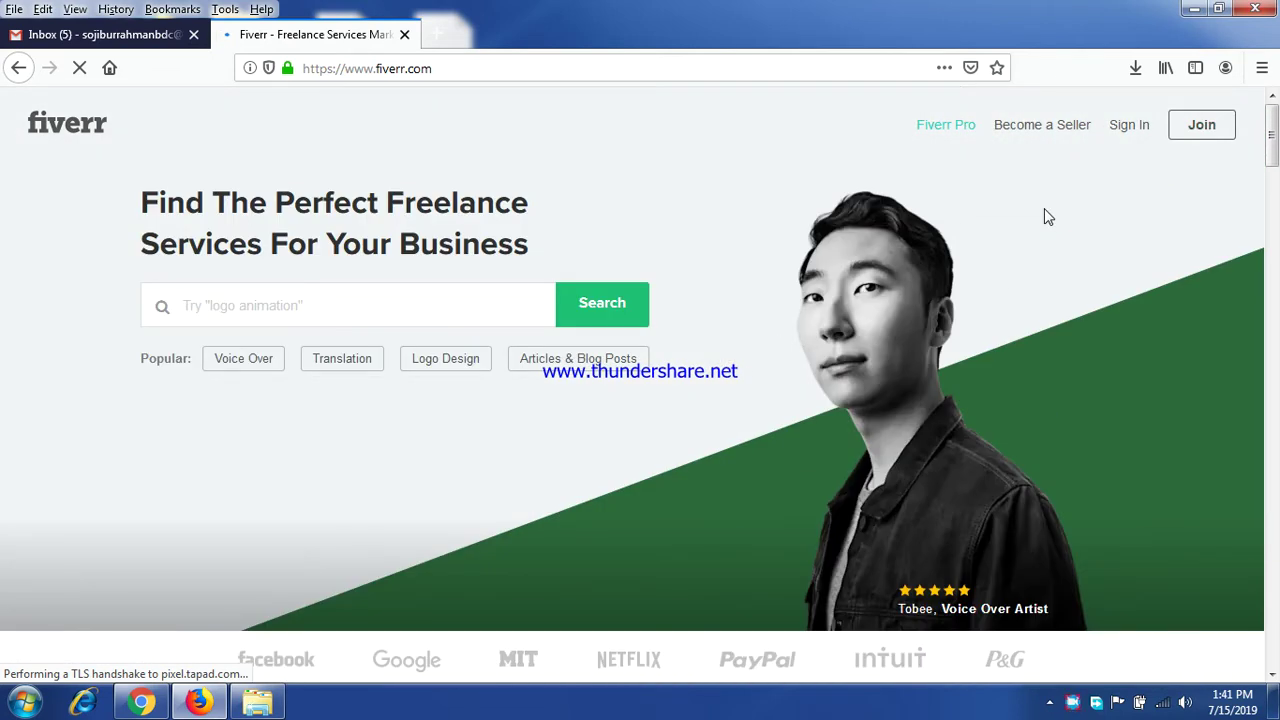
Step: Open Become a Seller, review the page, and start the seller sign-up
{"action": "left_click", "coordinate": [1025, 133]}
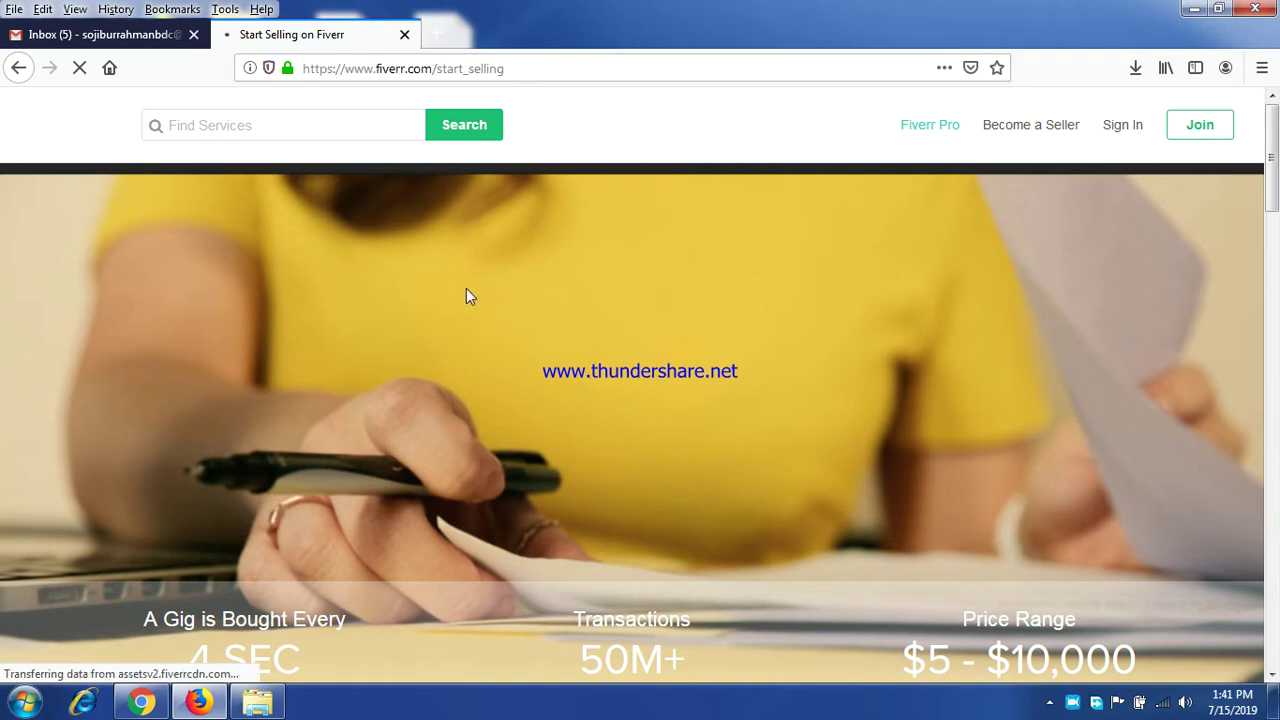
{"action": "scroll", "coordinate": [463, 292], "scroll_direction": "down", "scroll_amount": 10}
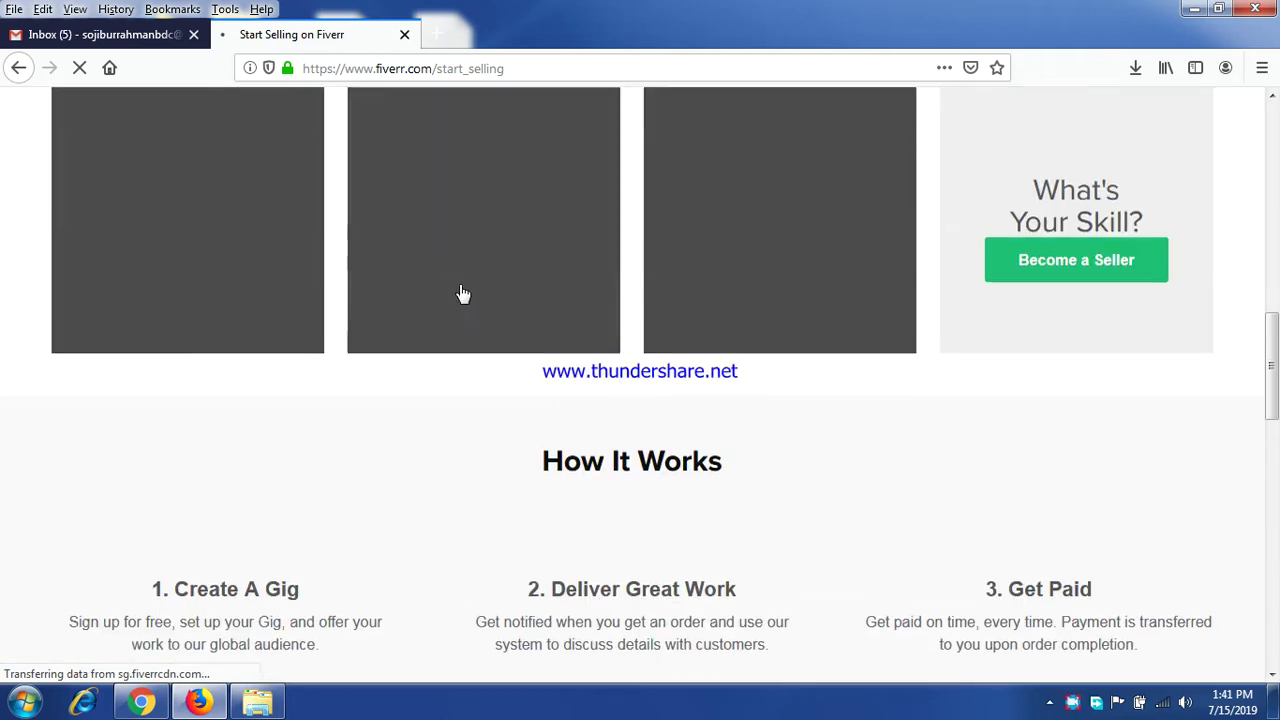
{"action": "scroll", "coordinate": [463, 292], "scroll_direction": "up", "scroll_amount": 10}
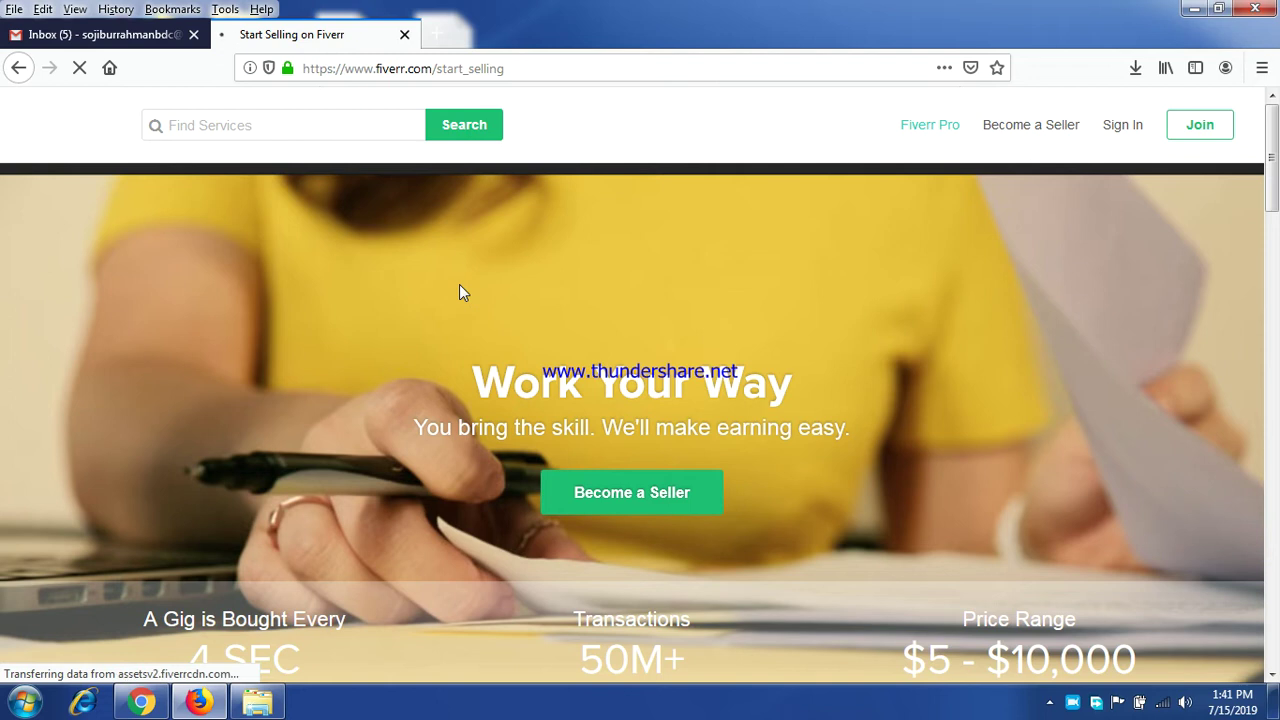
{"action": "scroll", "coordinate": [763, 308], "scroll_direction": "down", "scroll_amount": 5}
{"action": "scroll", "coordinate": [763, 308], "scroll_direction": "up", "scroll_amount": 5}
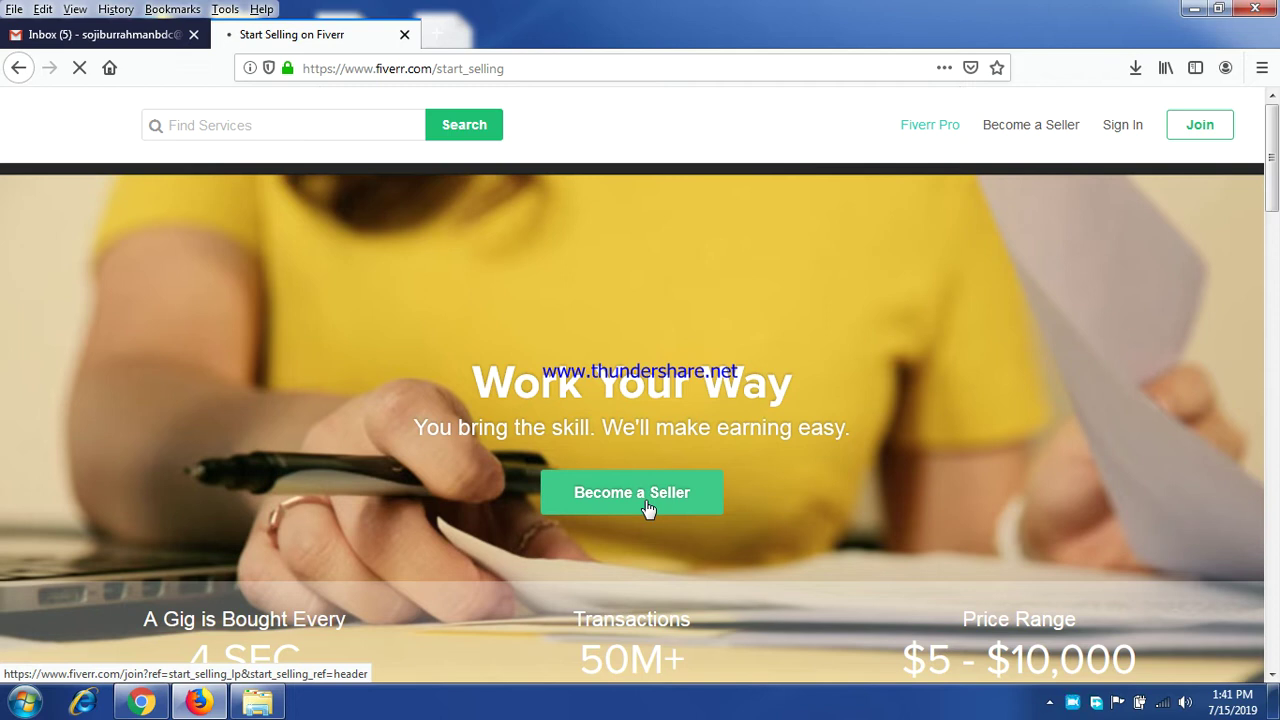
{"action": "scroll", "coordinate": [648, 508], "scroll_direction": "down", "scroll_amount": 5}
{"action": "scroll", "coordinate": [648, 510], "scroll_direction": "up", "scroll_amount": 5}
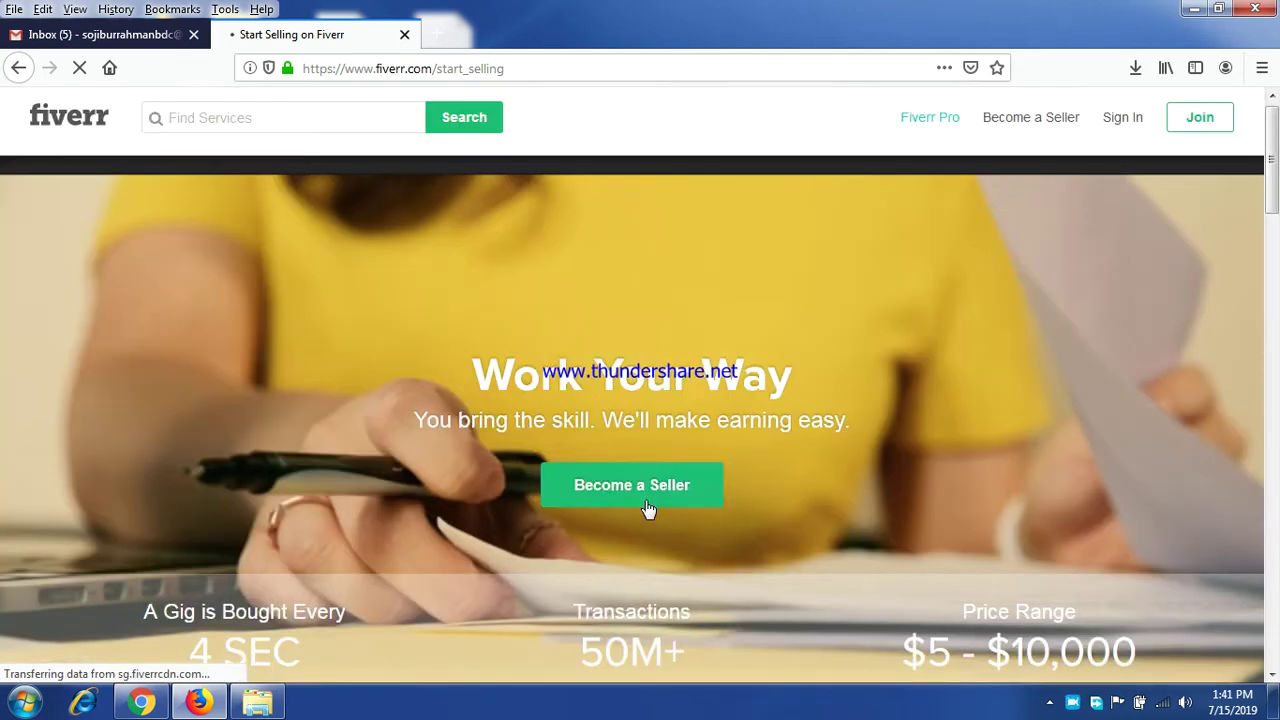
{"action": "left_click", "coordinate": [620, 505]}
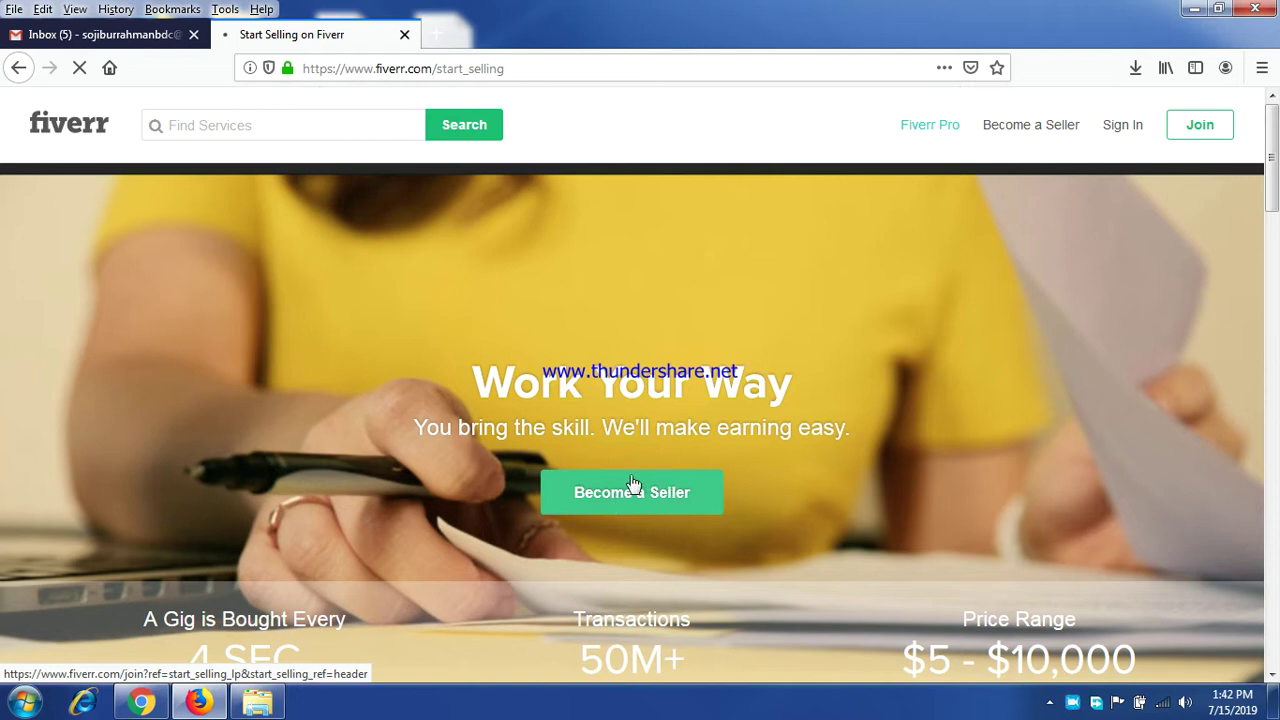
{"action": "scroll", "coordinate": [600, 490], "scroll_direction": "down", "scroll_amount": 5}
{"action": "scroll", "coordinate": [591, 488], "scroll_direction": "up", "scroll_amount": 5}
{"action": "scroll", "coordinate": [587, 522], "scroll_direction": "down", "scroll_amount": 4}
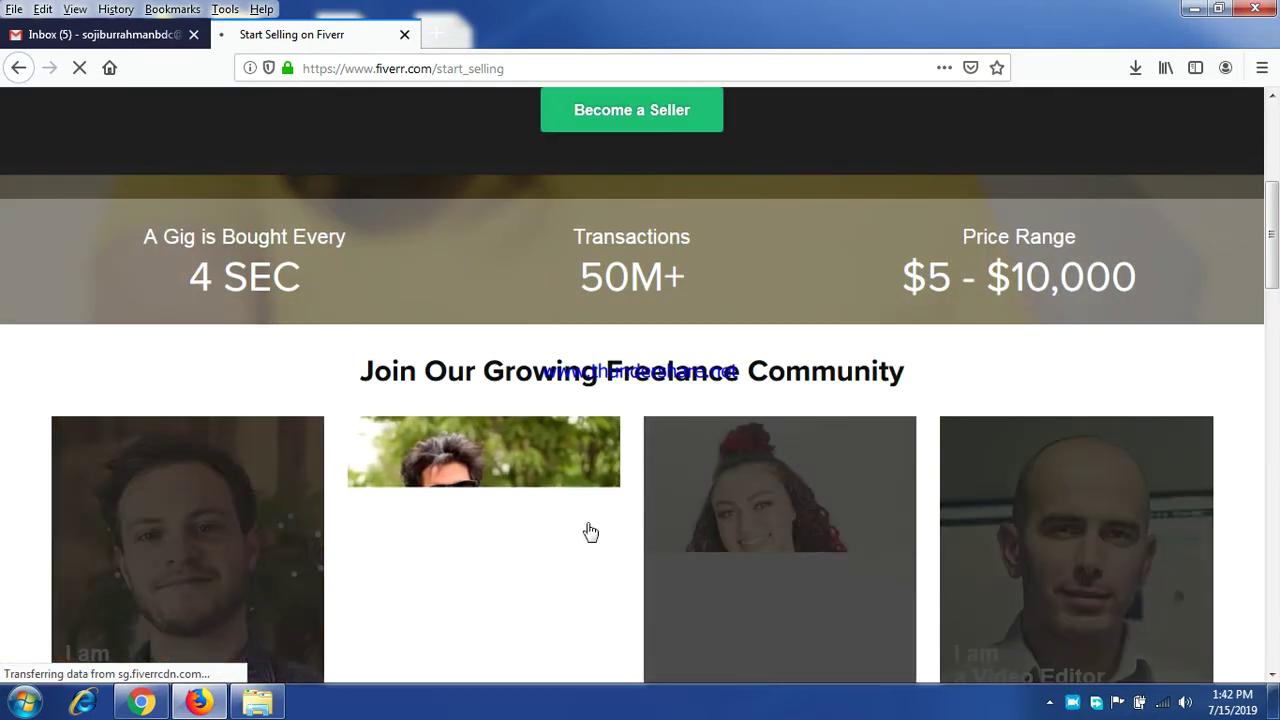
{"action": "scroll", "coordinate": [591, 531], "scroll_direction": "down", "scroll_amount": 3}
{"action": "scroll", "coordinate": [3, 408], "scroll_direction": "down", "scroll_amount": 2}
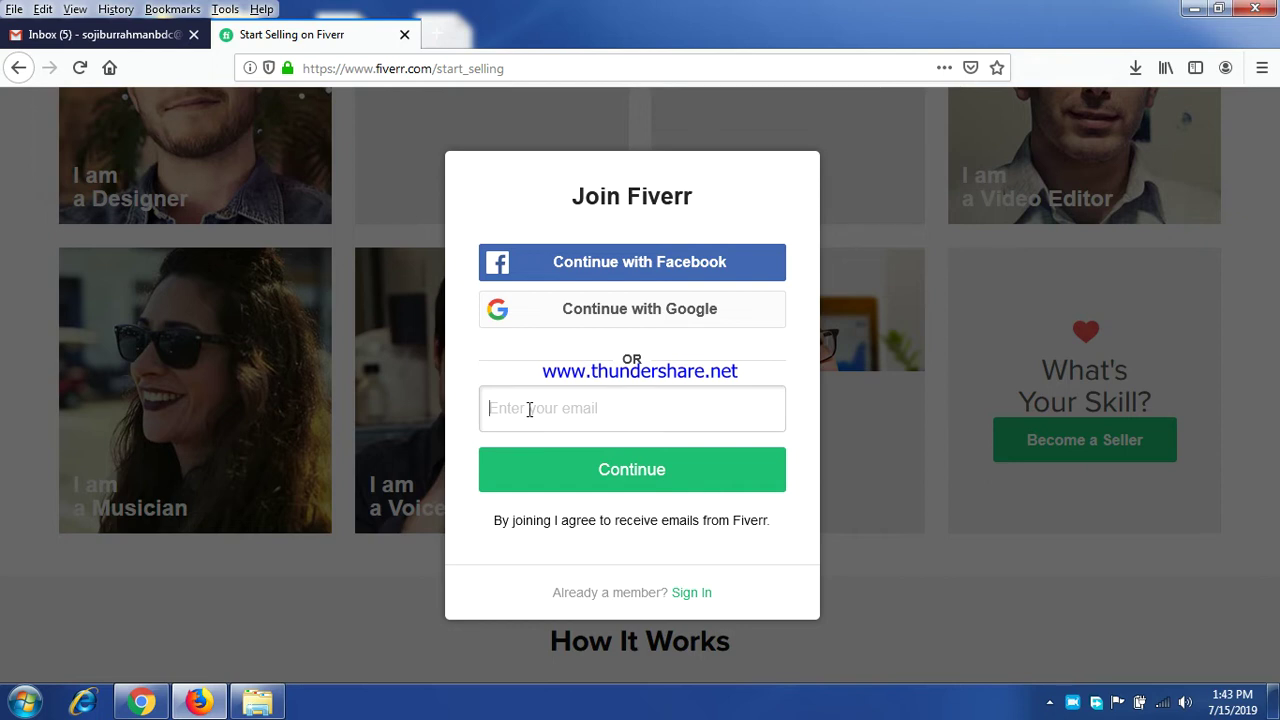
Step: Switch to the Gmail tab and show the Google account popup with its e-mail address
{"action": "left_click", "coordinate": [104, 34]}
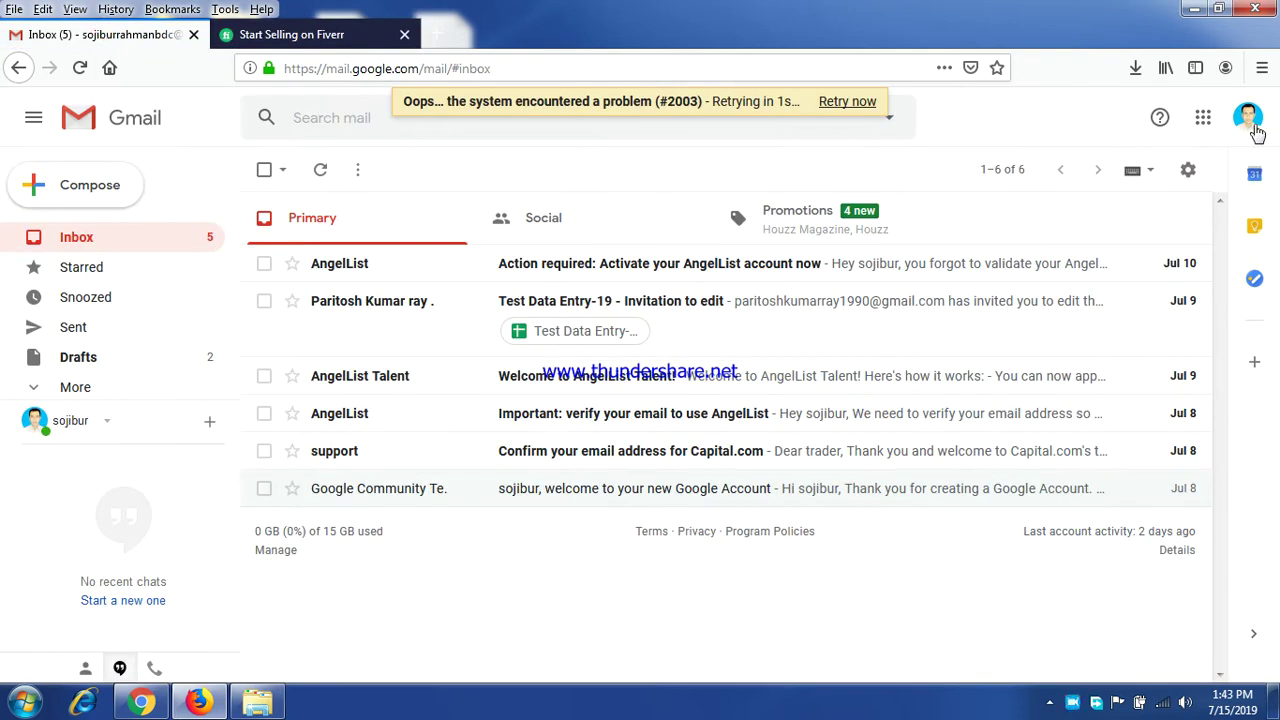
{"action": "left_click", "coordinate": [1250, 125]}
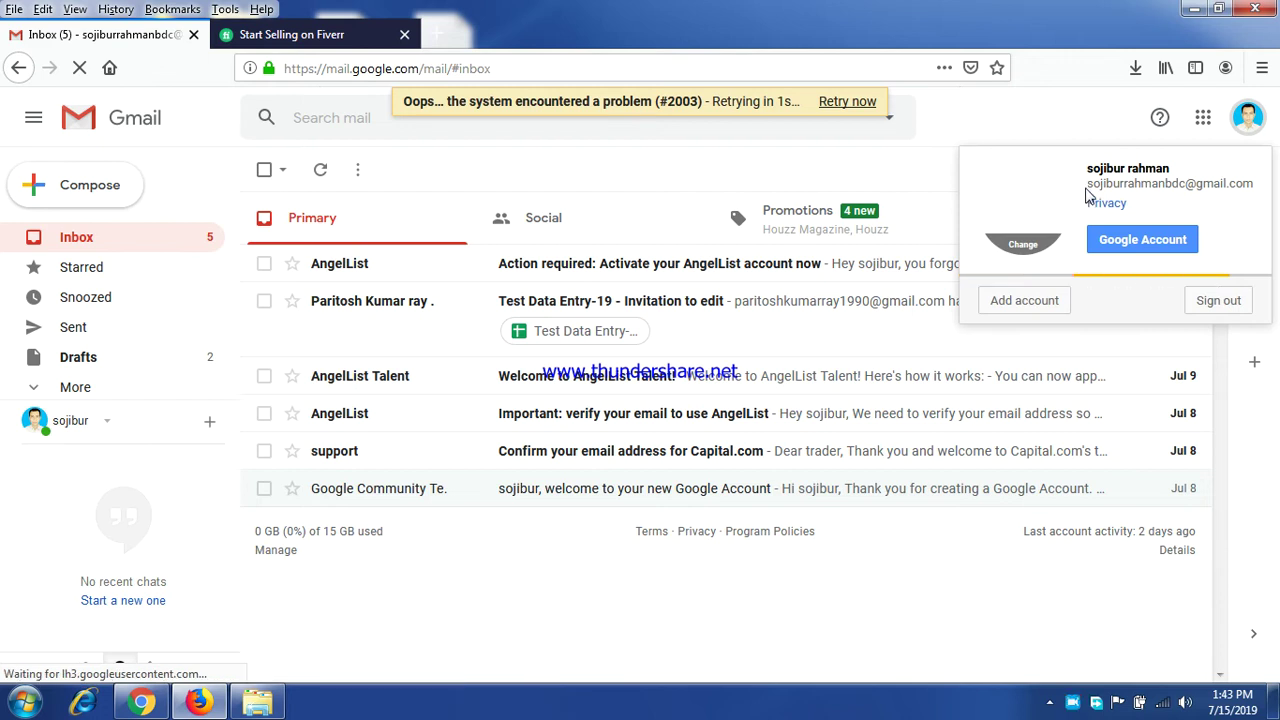
{"action": "left_click_drag", "start_coordinate": [1088, 195], "coordinate": [1208, 185]}
{"action": "left_click", "coordinate": [1217, 215]}
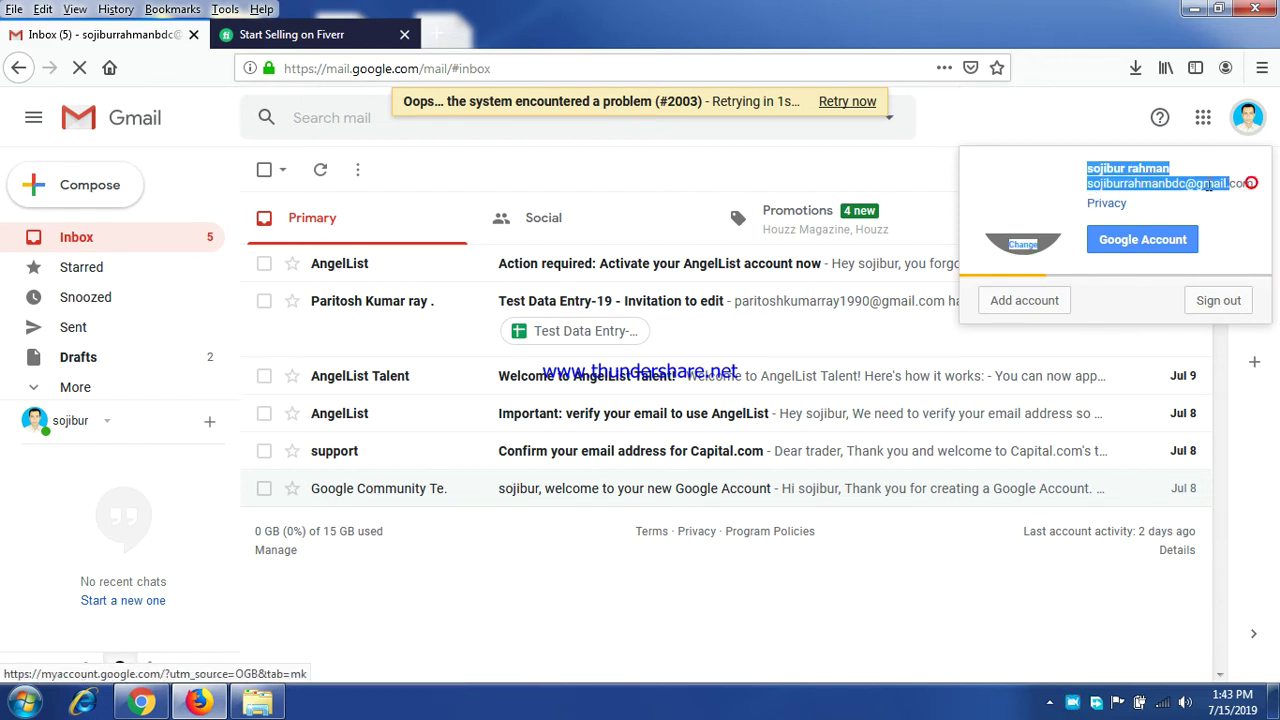
{"action": "left_click", "coordinate": [1206, 205]}
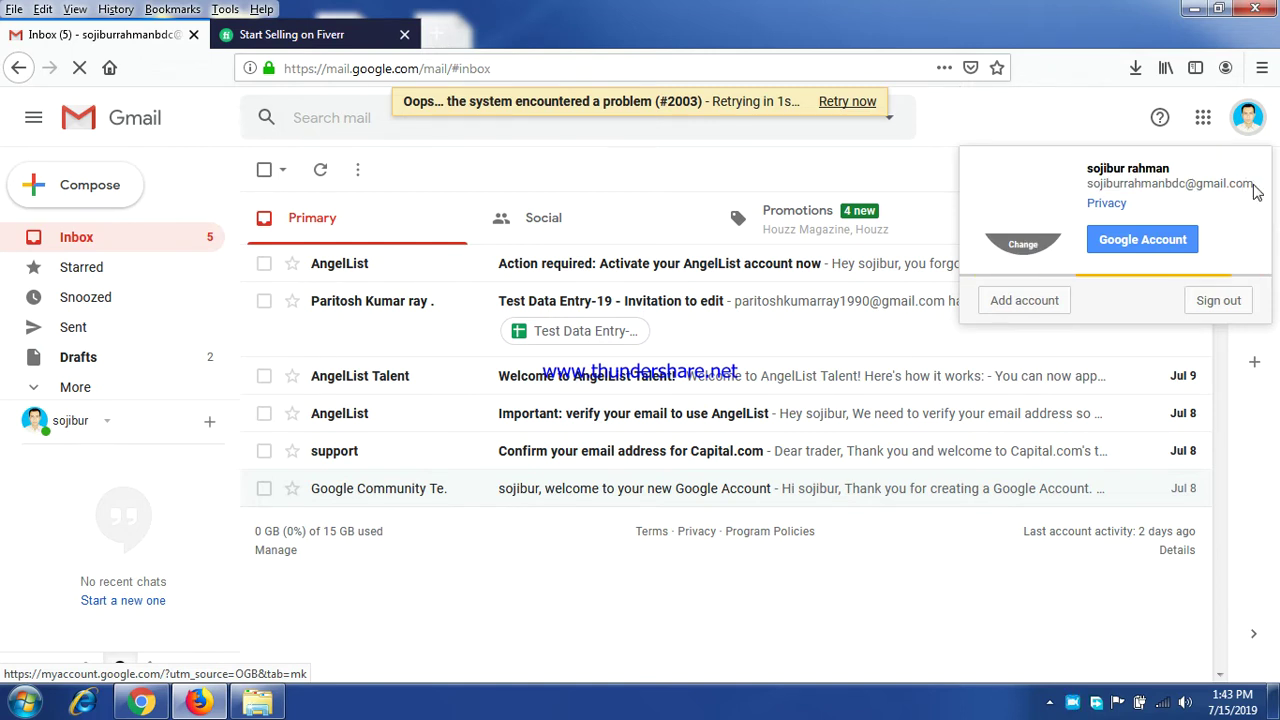
Step: Select the account's e-mail address and copy it from the right-click menu
{"action": "left_click_drag", "start_coordinate": [1252, 185], "coordinate": [1245, 181]}
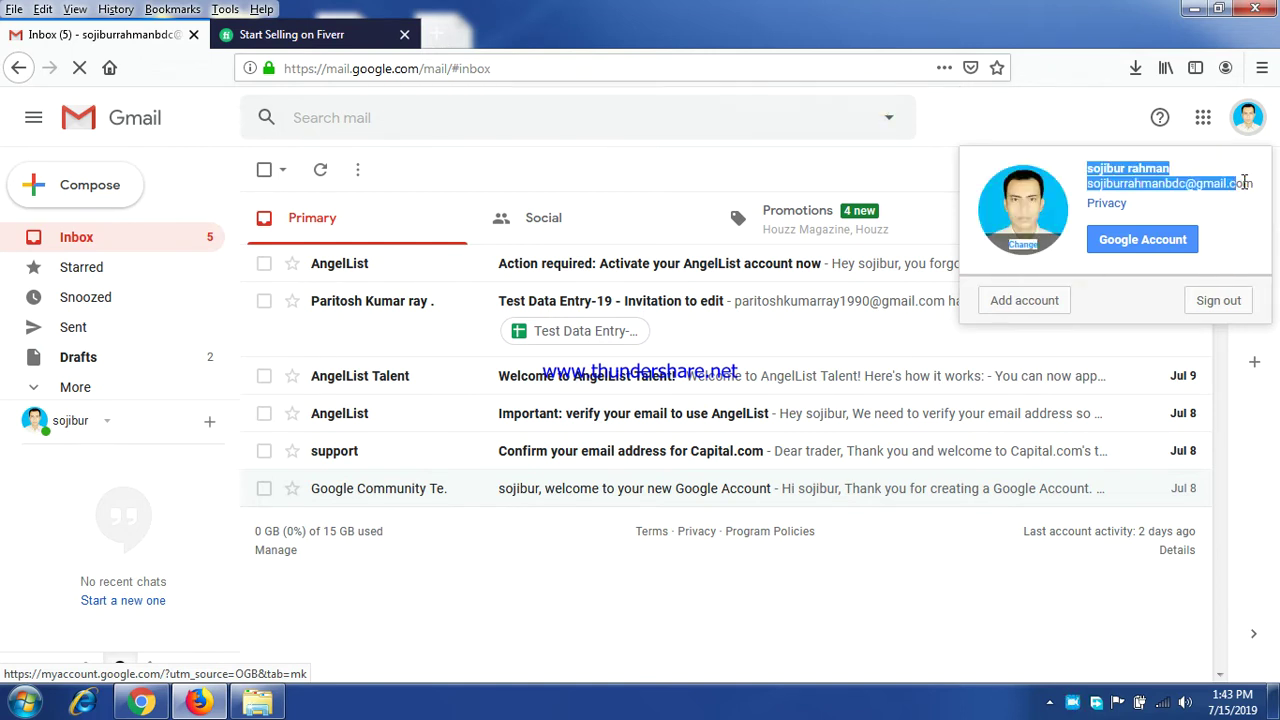
{"action": "left_click", "coordinate": [1143, 184]}
{"action": "right_click", "coordinate": [1143, 185]}
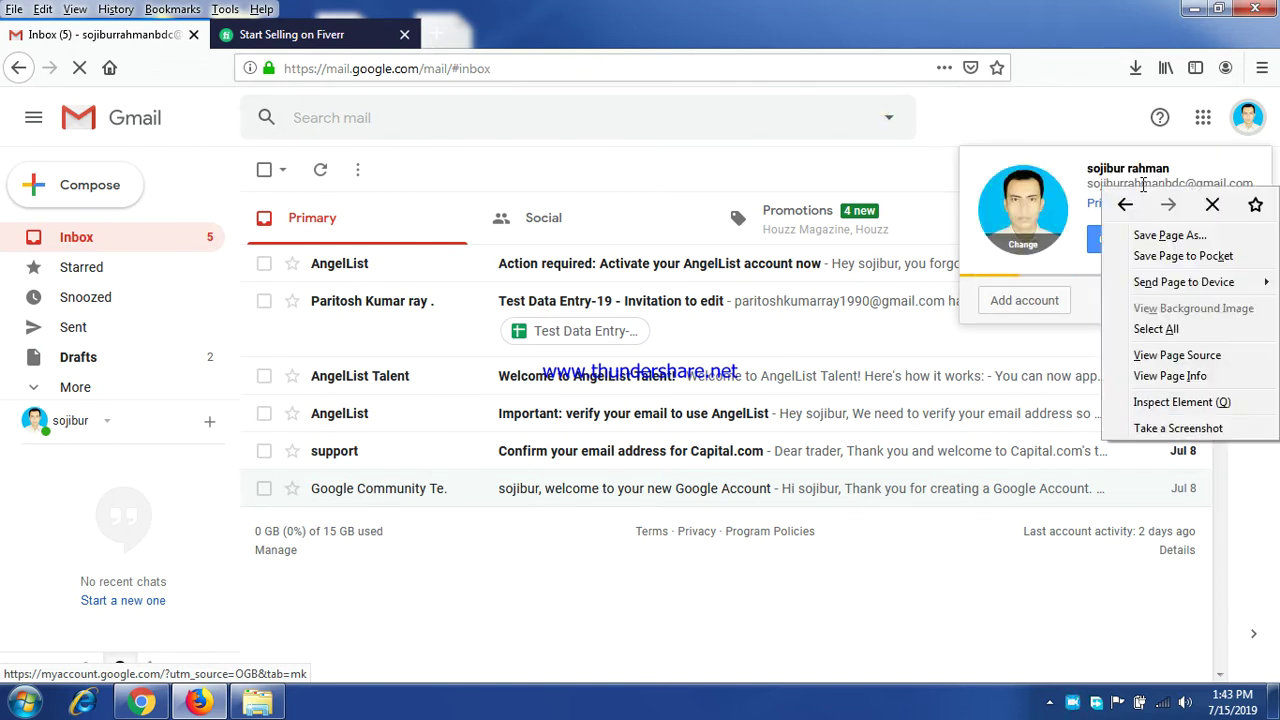
{"action": "left_click", "coordinate": [1097, 190]}
{"action": "left_click_drag", "start_coordinate": [1085, 166], "coordinate": [1247, 181]}
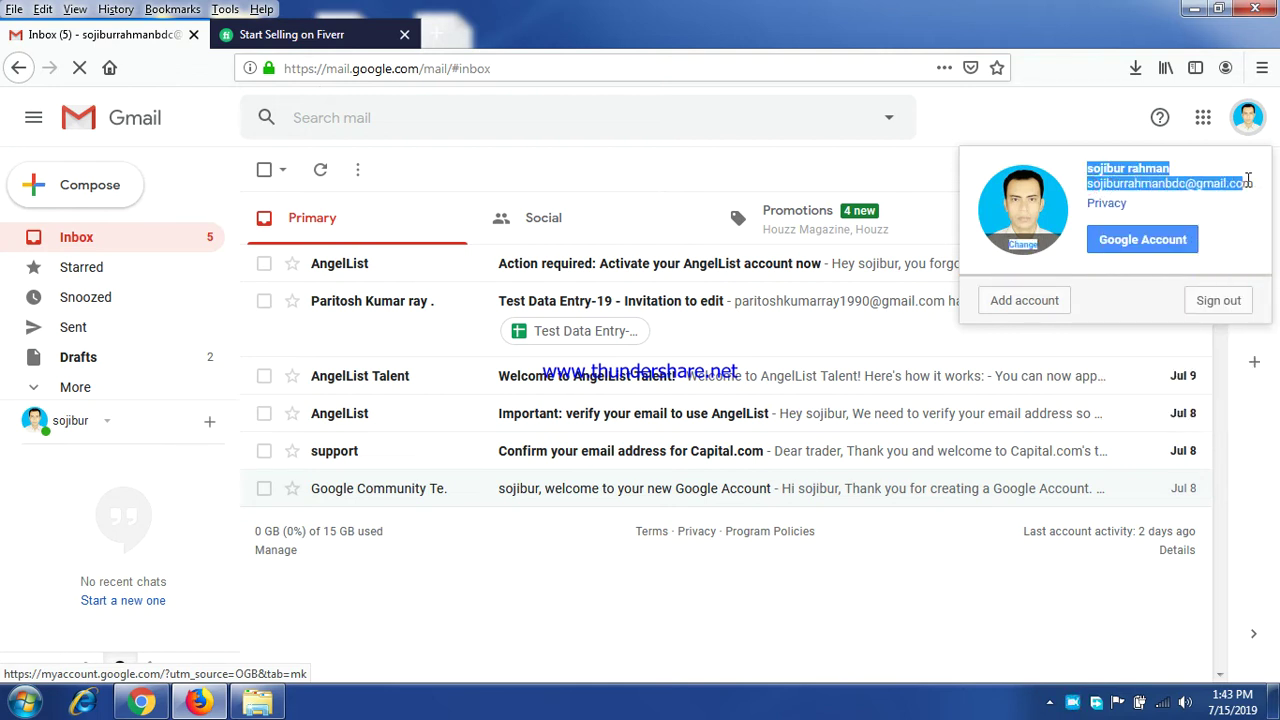
{"action": "left_click", "coordinate": [1184, 183]}
{"action": "right_click", "coordinate": [1184, 183]}
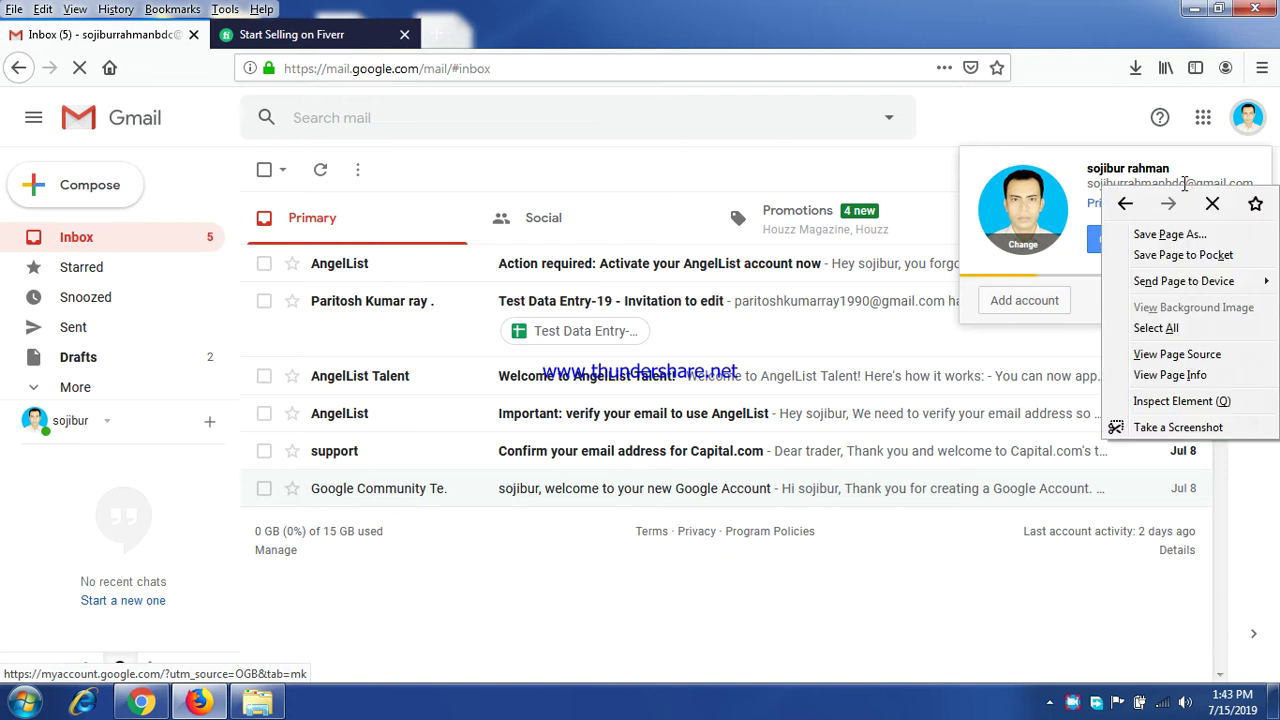
{"action": "left_click", "coordinate": [1101, 192]}
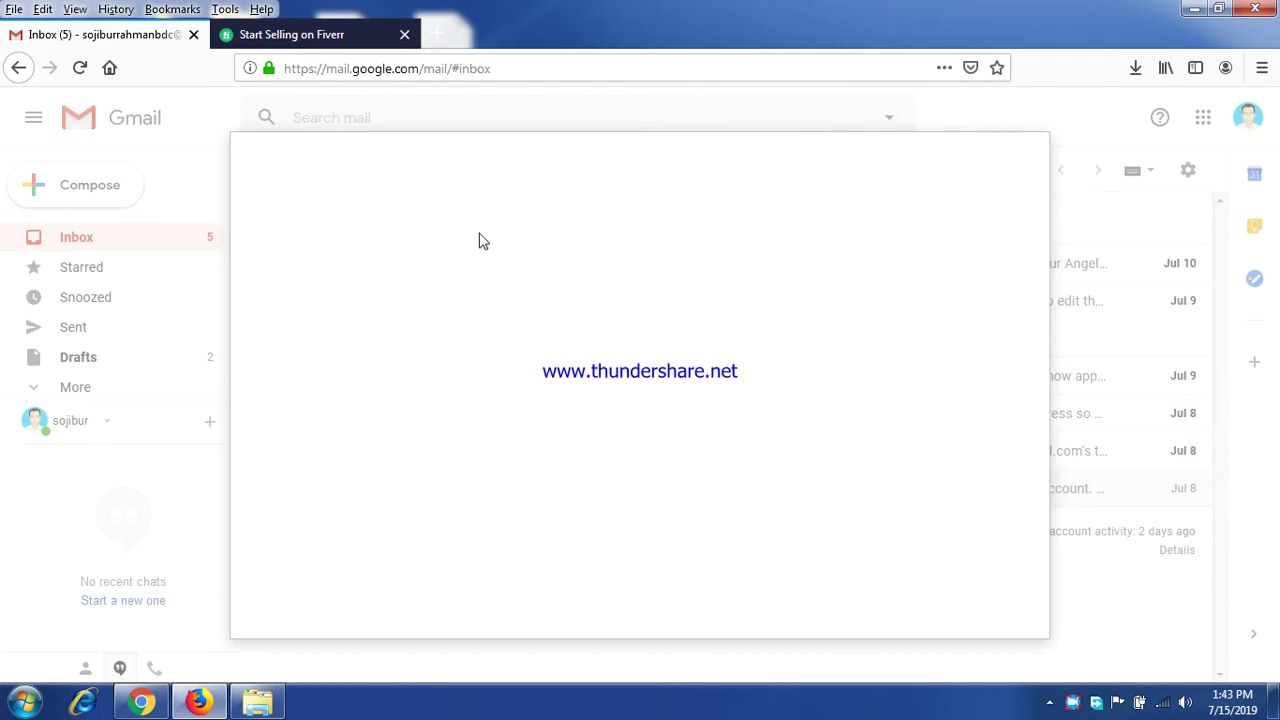
Step: Reload the stalled Gmail page twice, then return to the Start Selling on Fiverr tab
{"action": "left_click", "coordinate": [82, 69]}
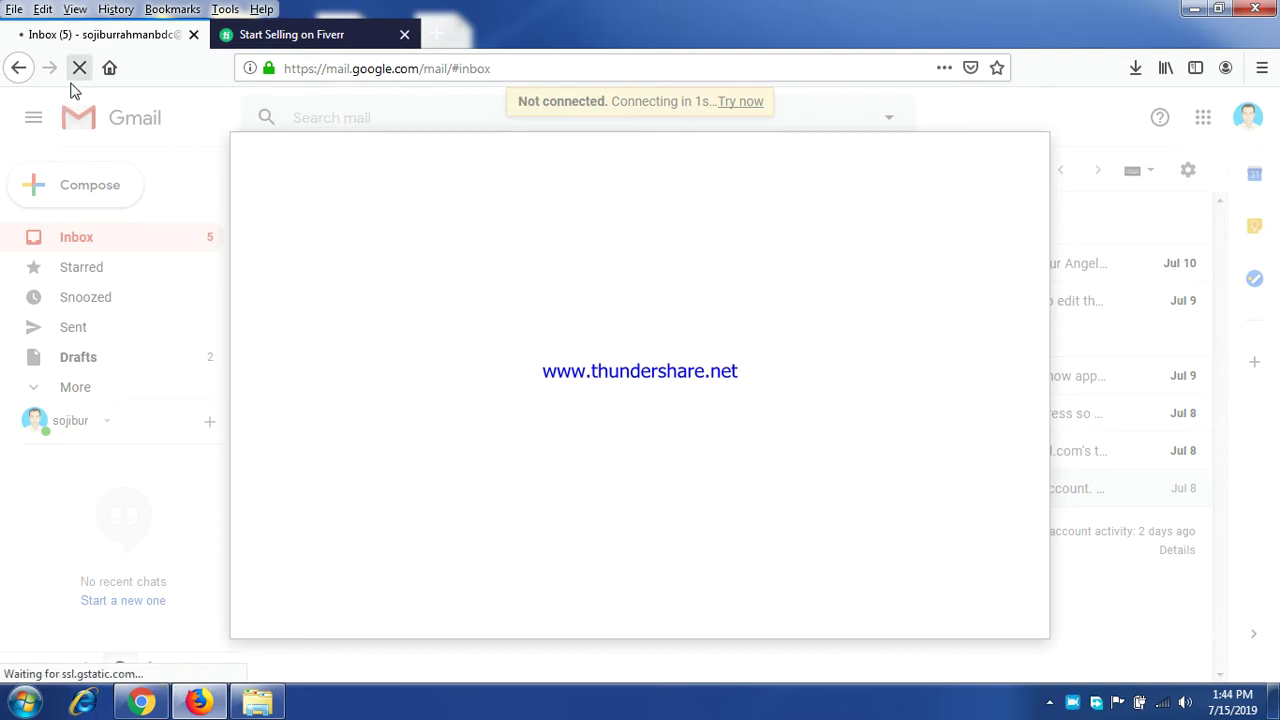
{"action": "left_click", "coordinate": [80, 74]}
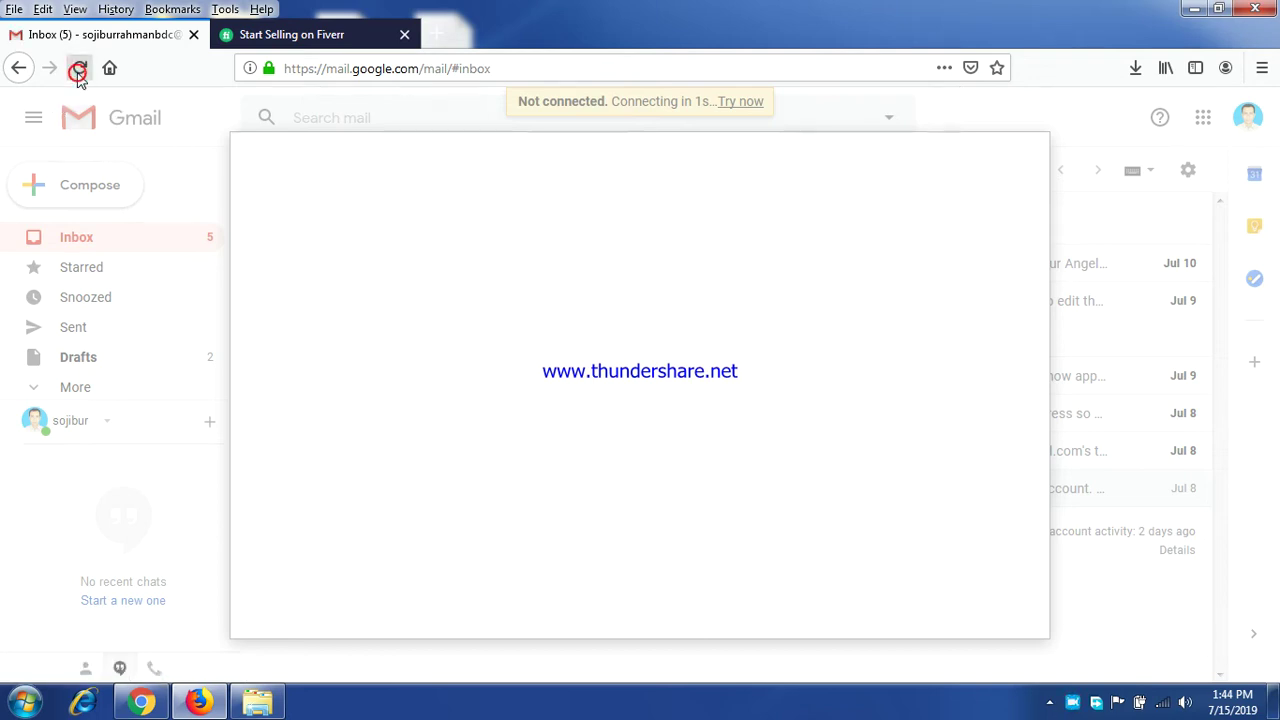
{"action": "left_click", "coordinate": [297, 40]}
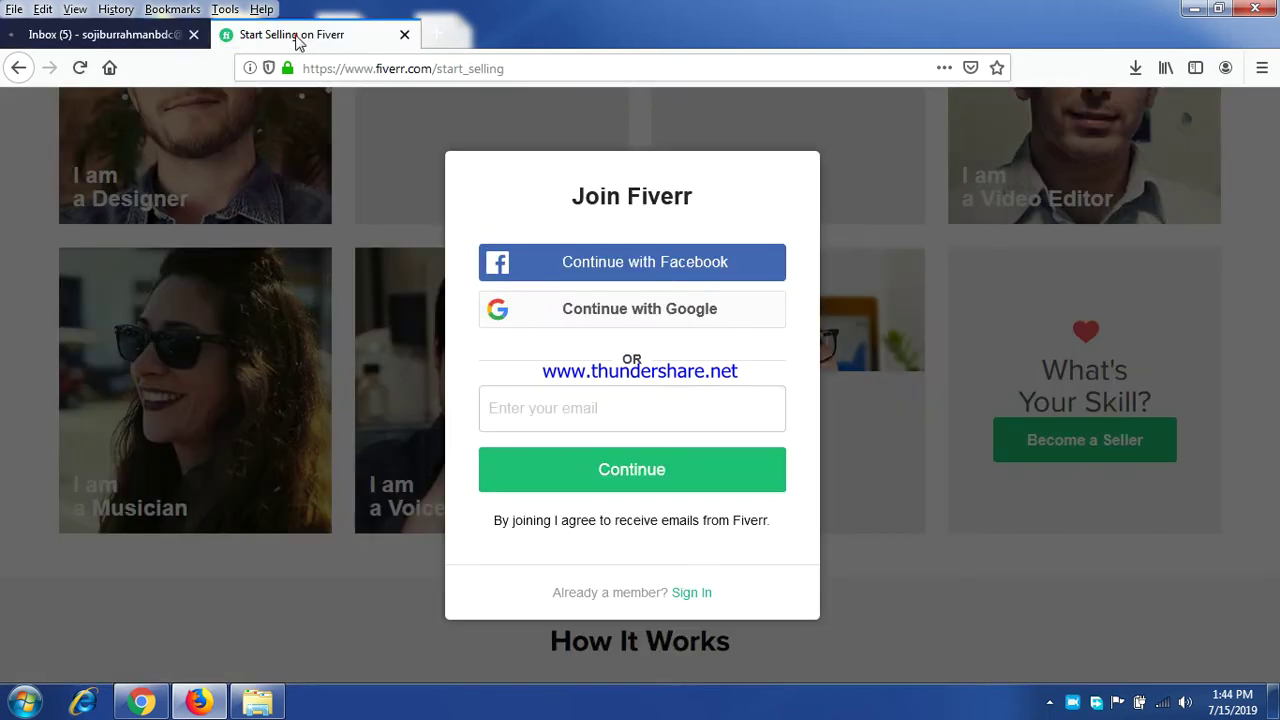
Step: Enter the account's Gmail address in the Join Fiverr e-mail field and continue
{"action": "left_click", "coordinate": [524, 417]}
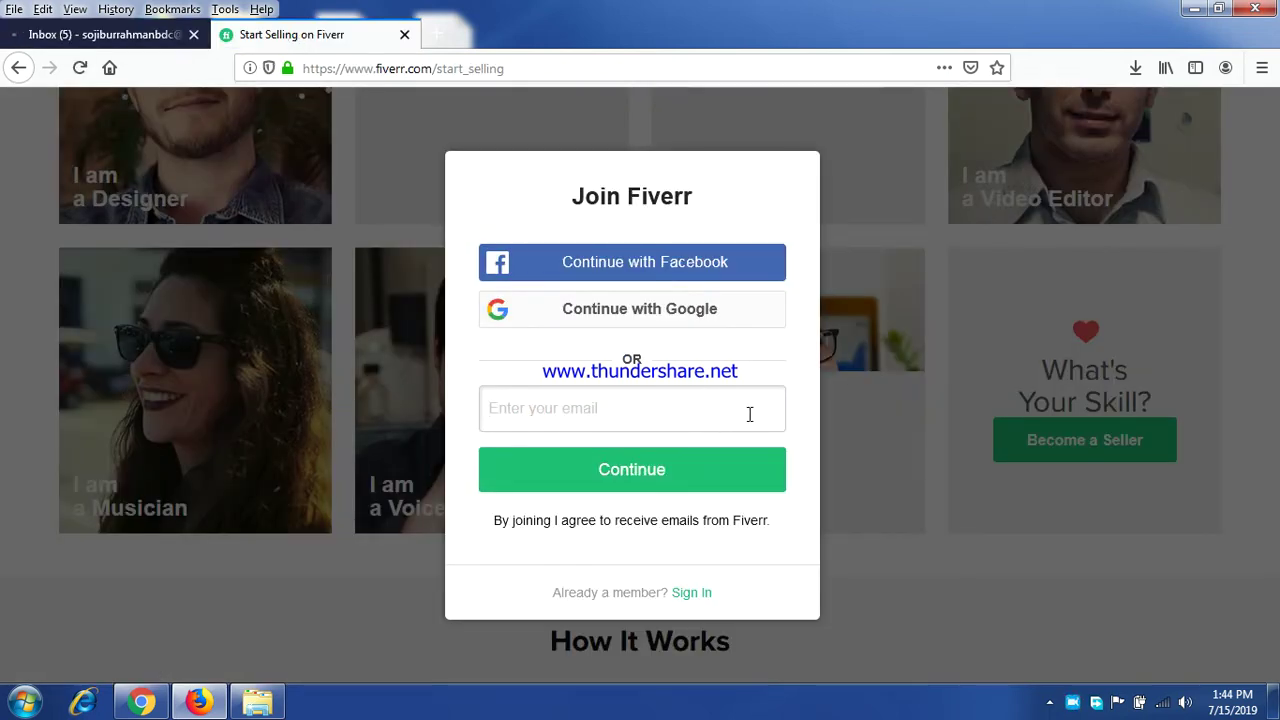
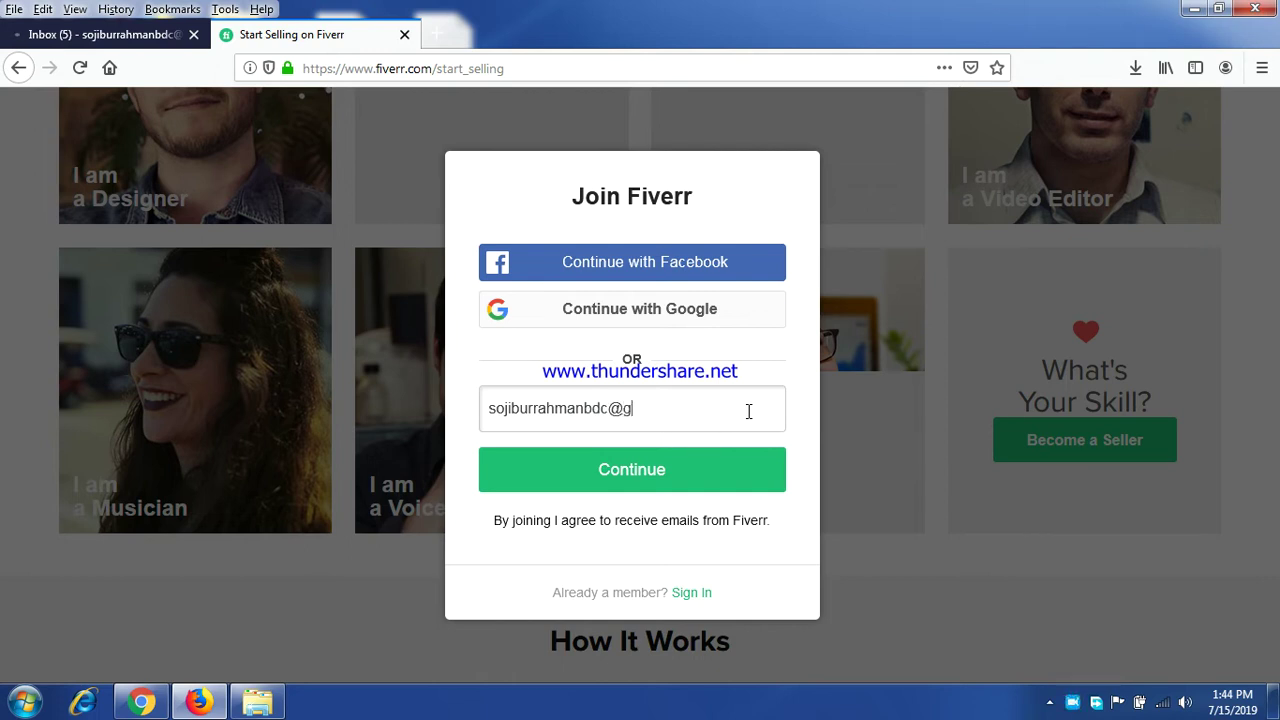
{"action": "left_click", "coordinate": [617, 479]}
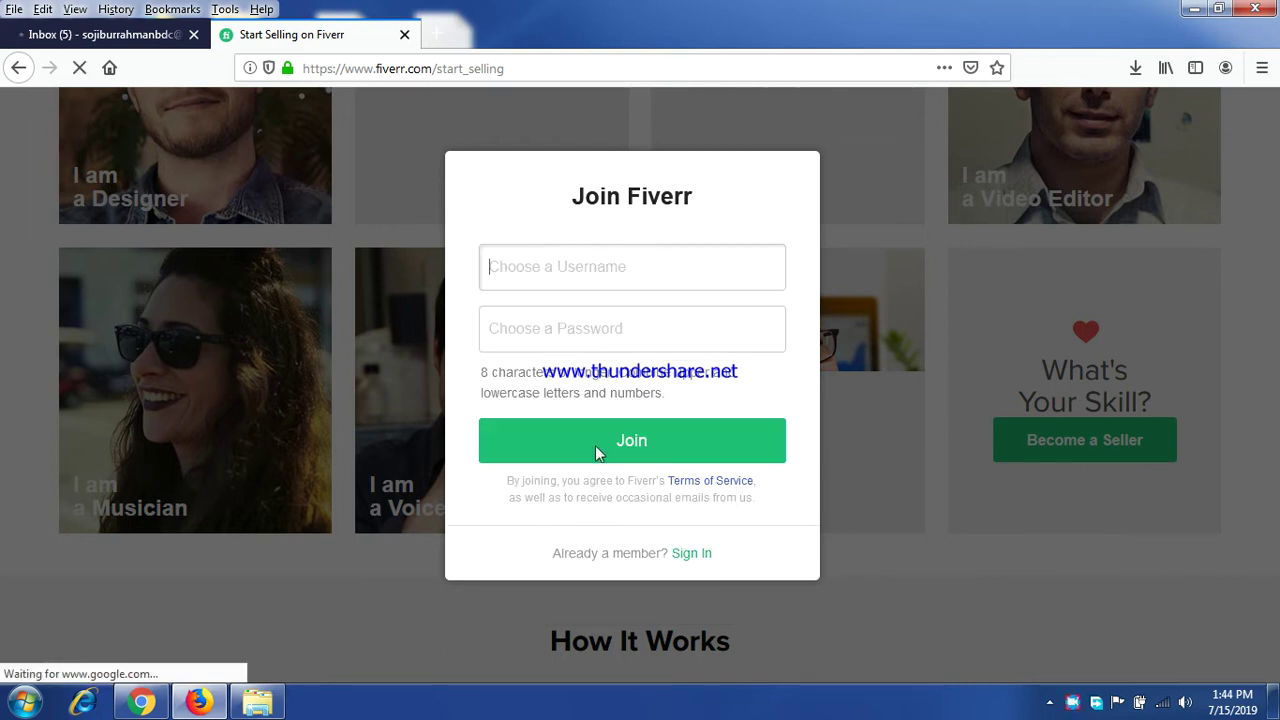
{"action": "left_click", "coordinate": [540, 268]}
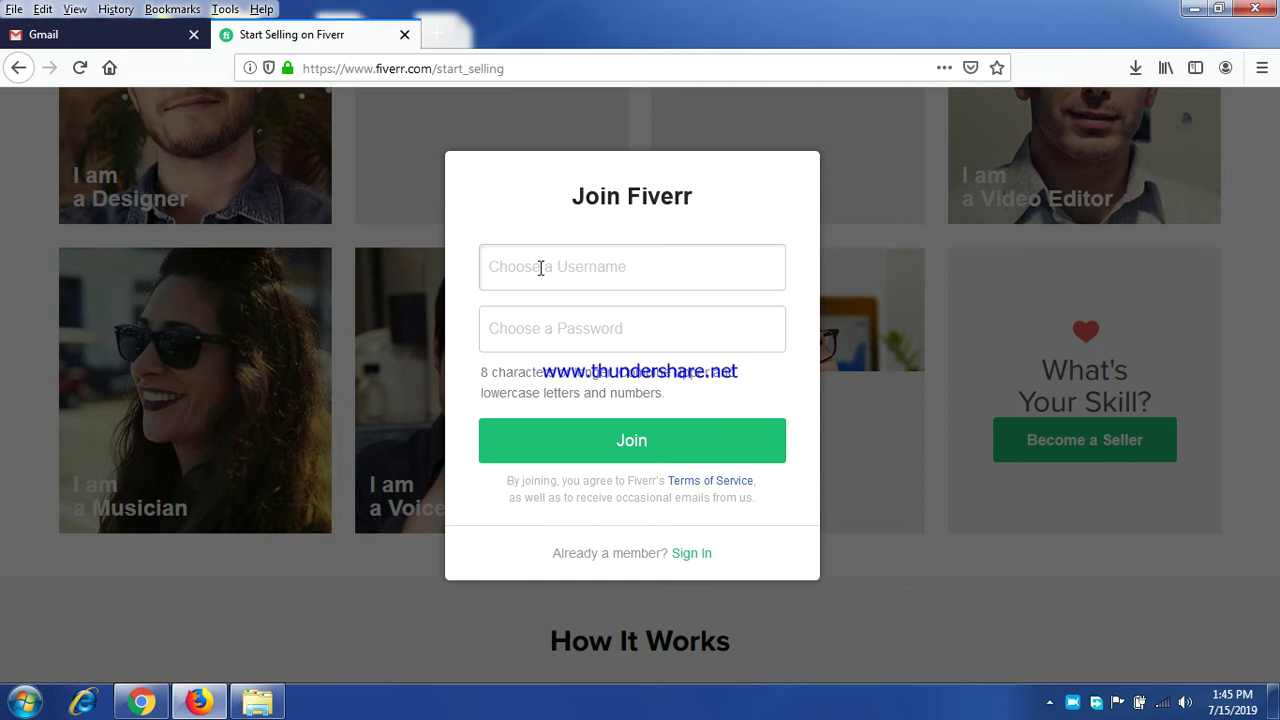
Step: Create 'New Microsoft Office Excel Worksheet.xlsx' on the desktop and open it in Excel
{"action": "left_click", "coordinate": [1193, 10]}
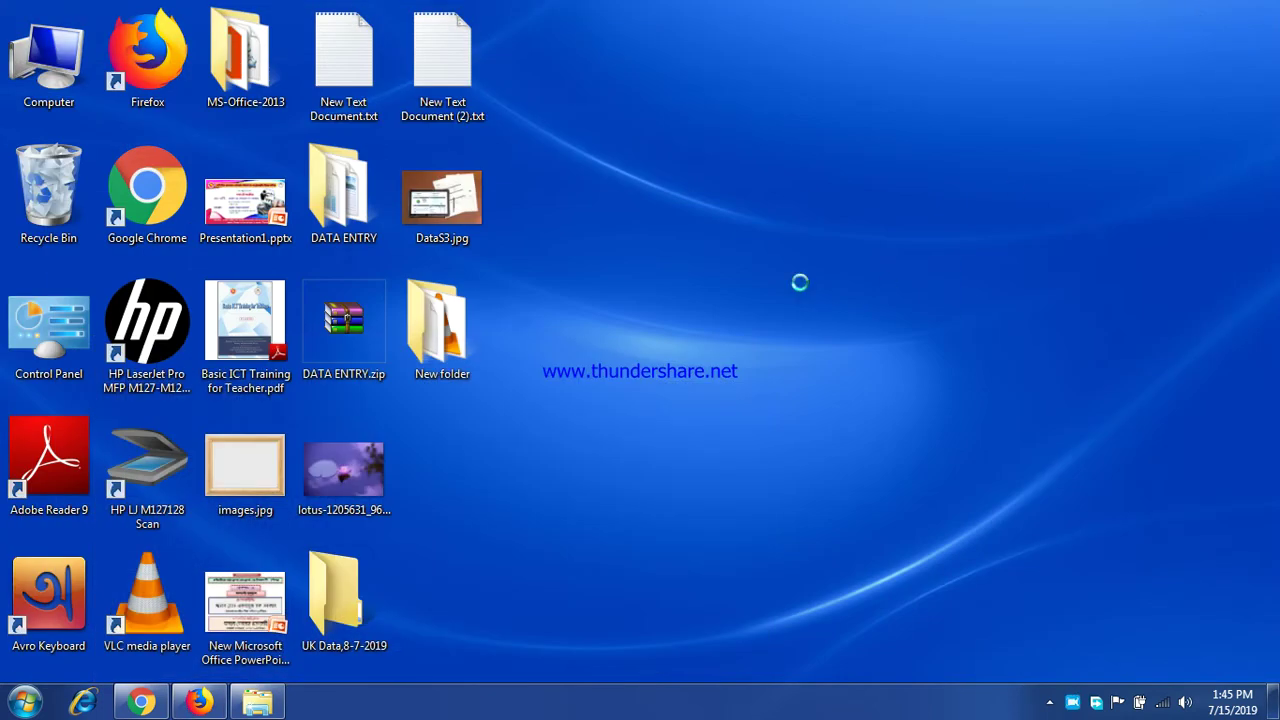
{"action": "right_click", "coordinate": [801, 284]}
{"action": "mouse_move", "coordinate": [845, 486]}
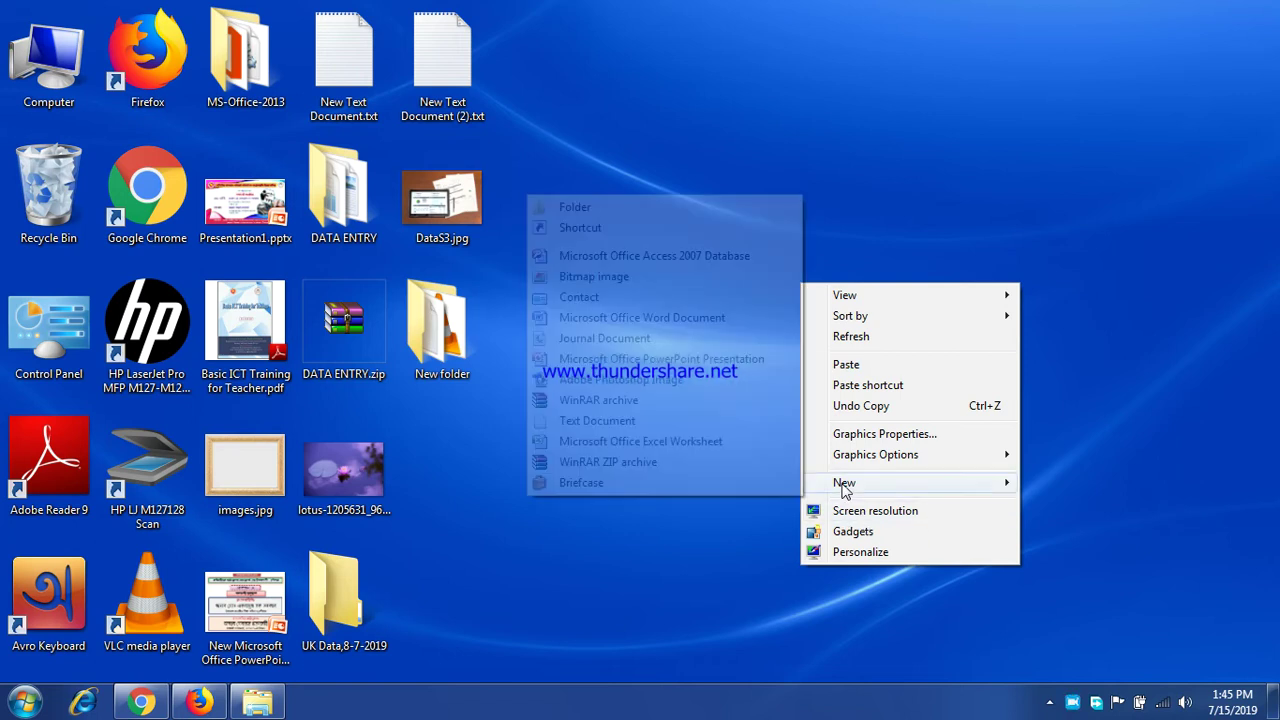
{"action": "left_click", "coordinate": [659, 446]}
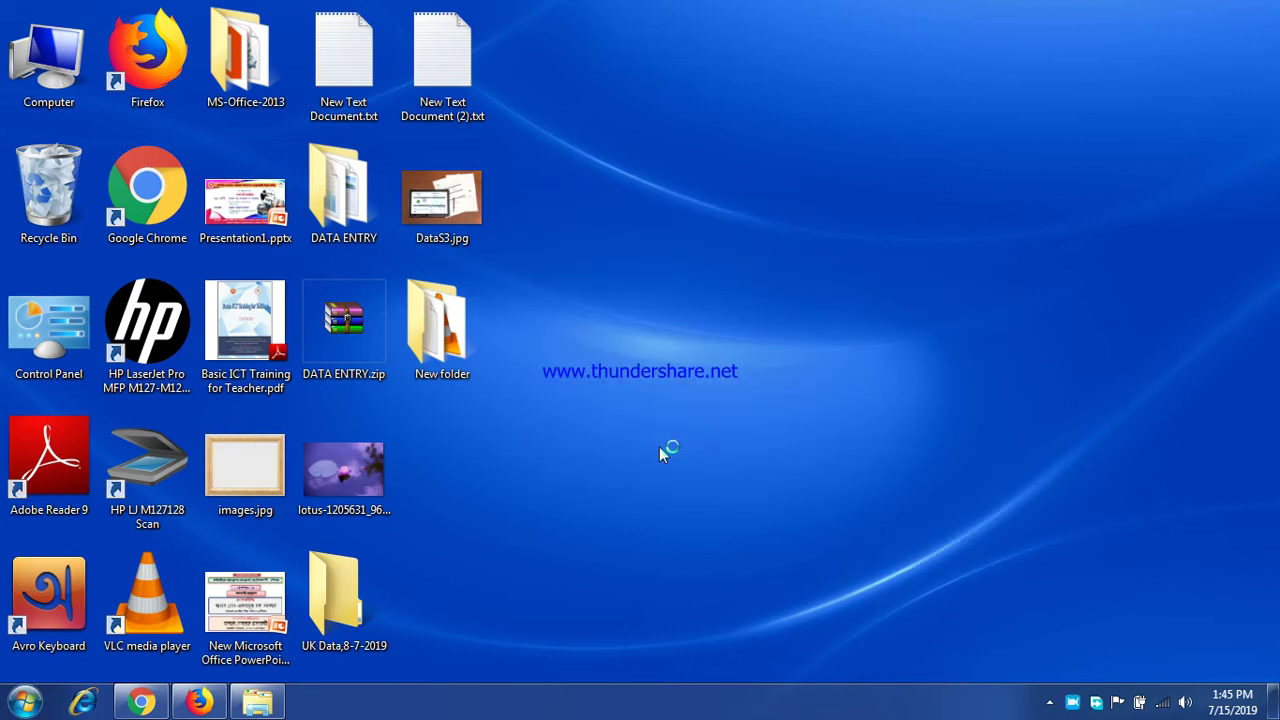
{"action": "key", "text": "Return"}
{"action": "double_click", "coordinate": [455, 458]}
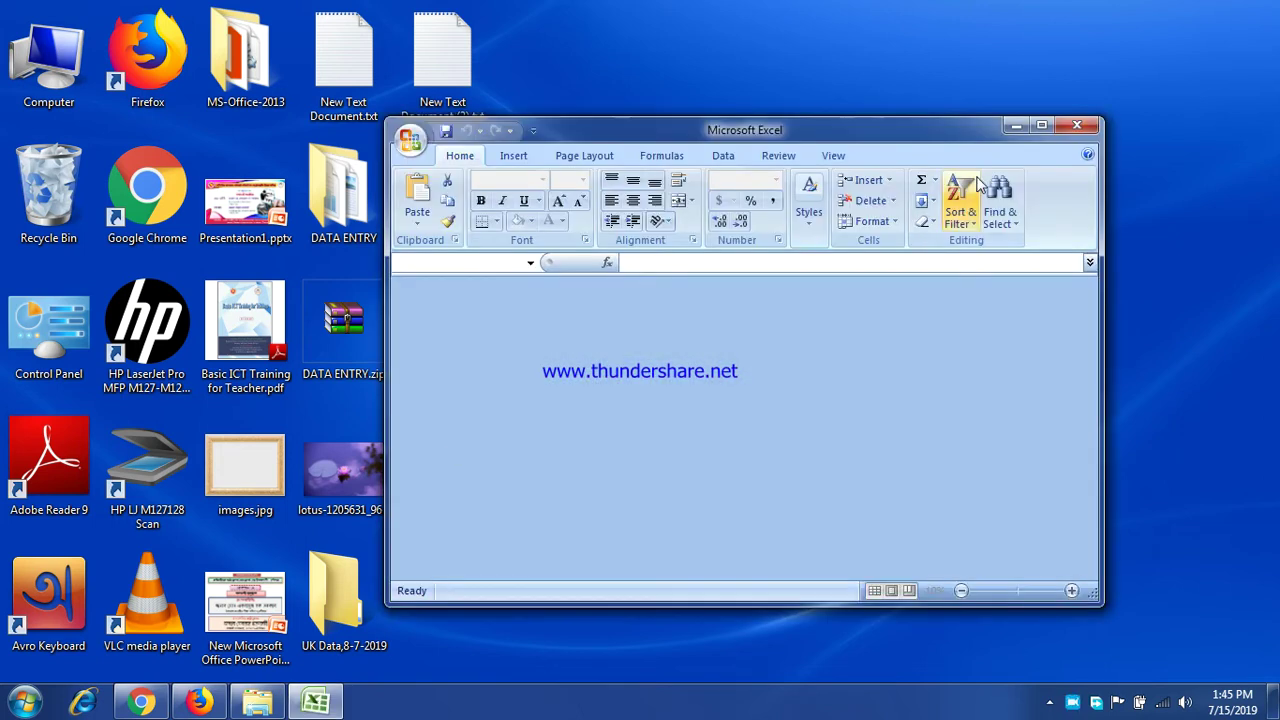
Step: Maximize Excel and check the Username field on the Fiverr signup form
{"action": "left_click", "coordinate": [1040, 127]}
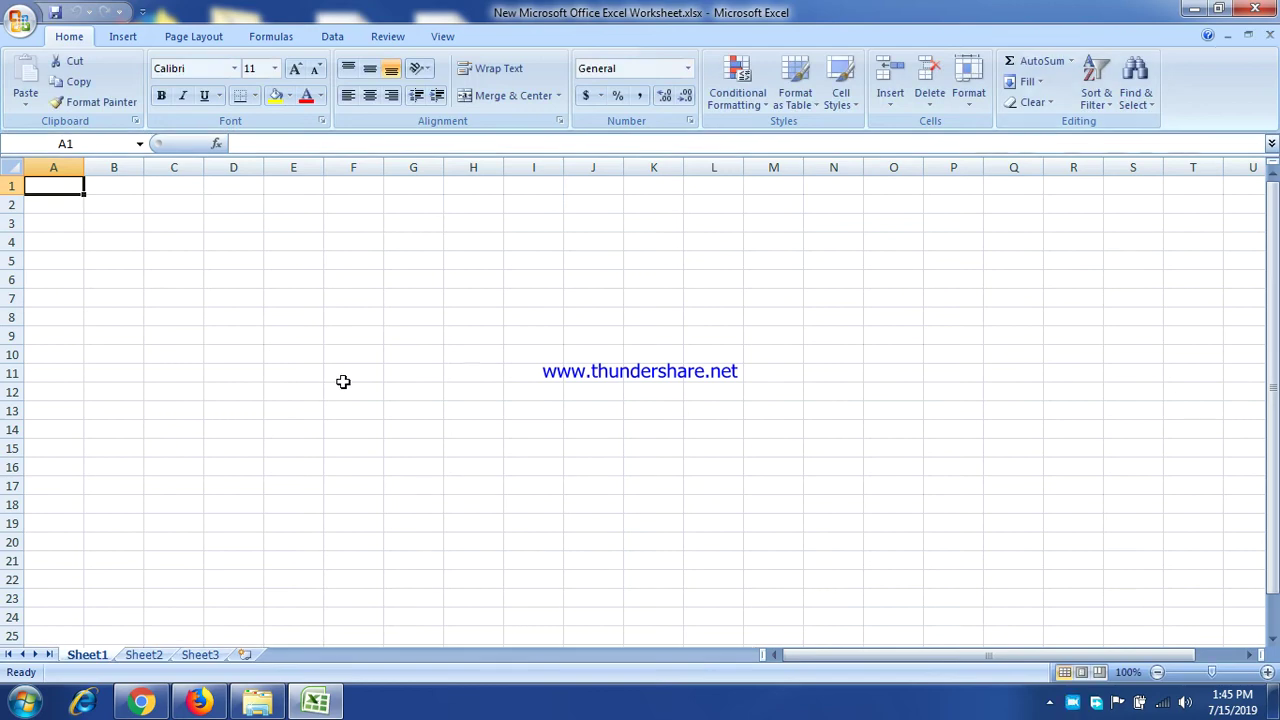
{"action": "left_click", "coordinate": [173, 208]}
{"action": "left_click", "coordinate": [199, 701]}
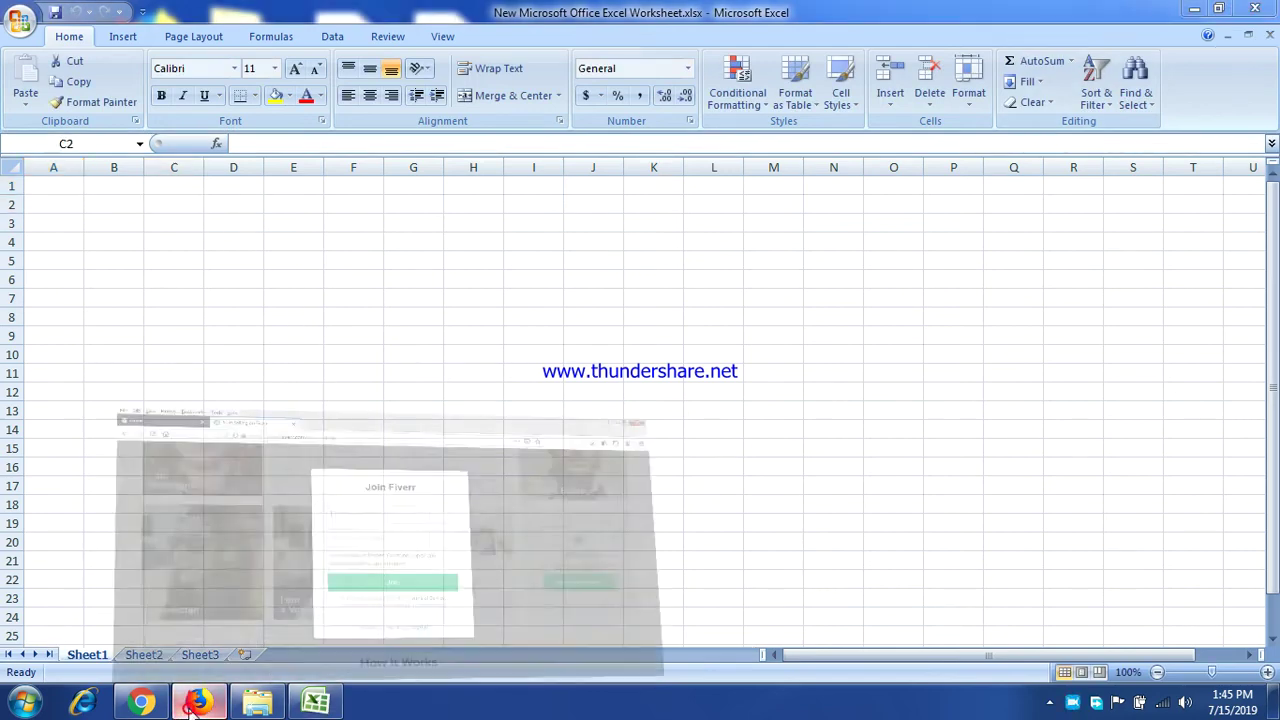
{"action": "left_click", "coordinate": [503, 266]}
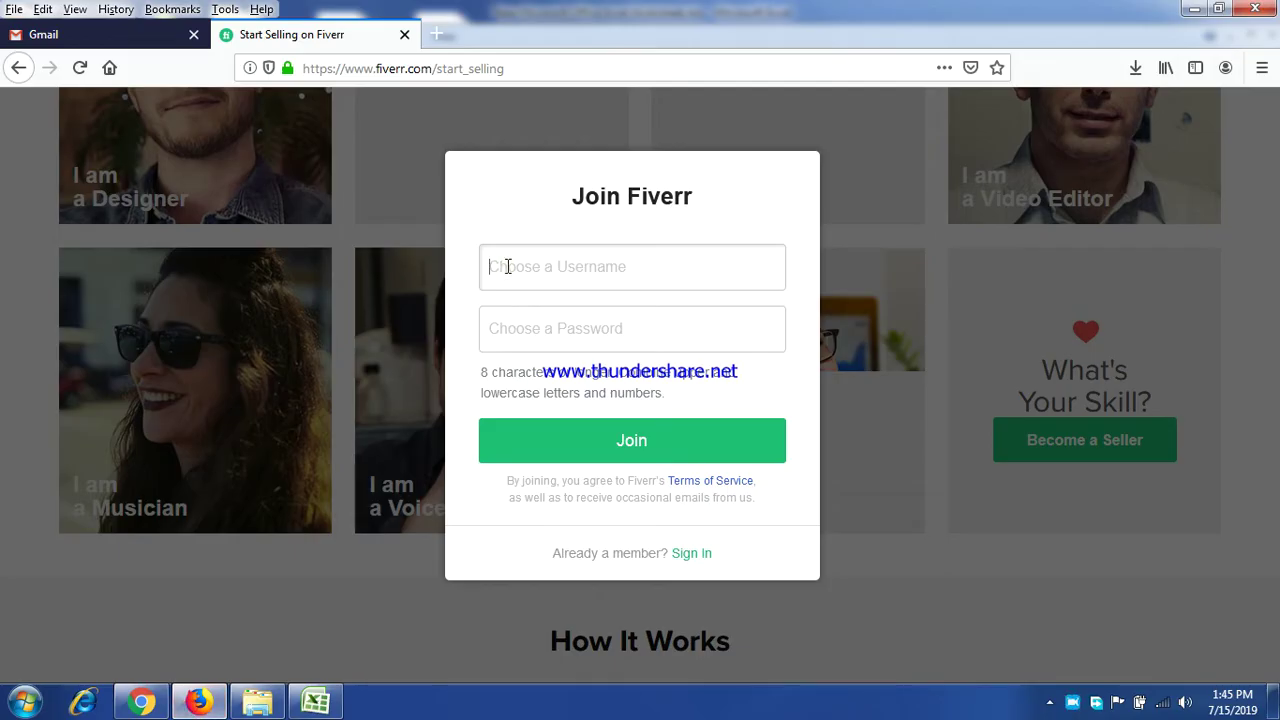
{"action": "left_click", "coordinate": [316, 701]}
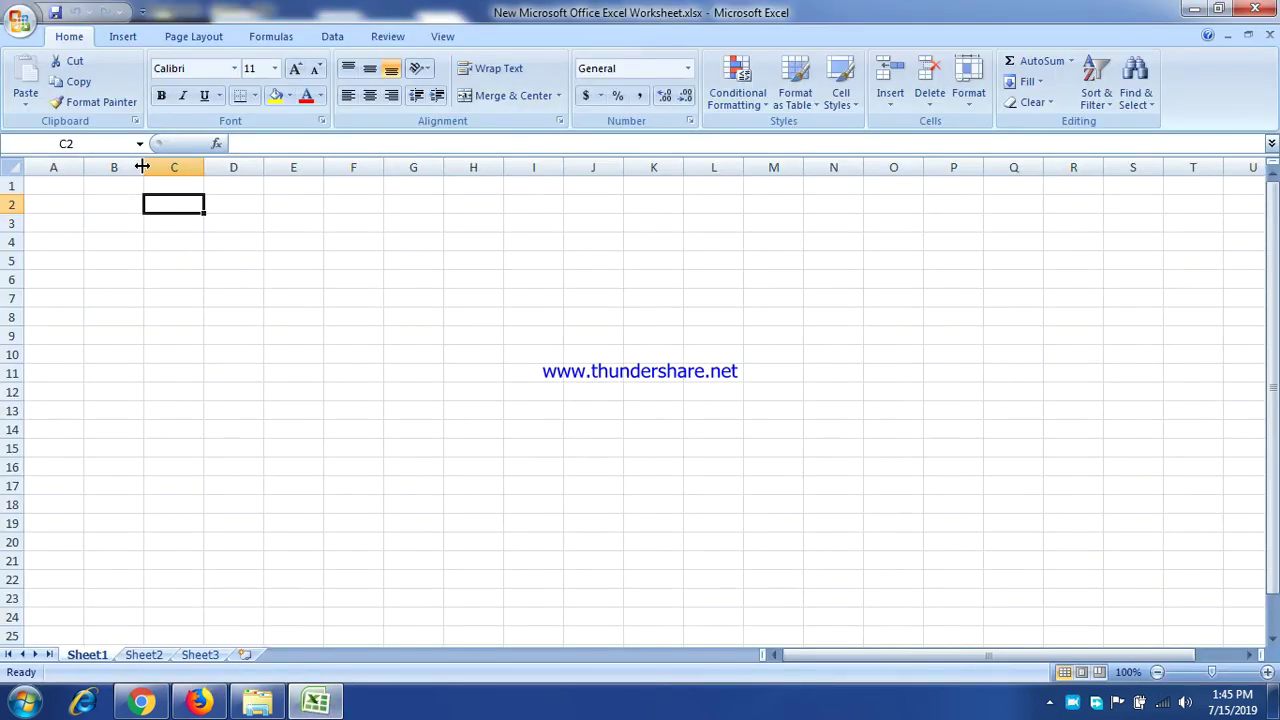
Step: Widen column B, enter the username 'leadexpert' in B3, and copy it
{"action": "left_click_drag", "start_coordinate": [143, 167], "coordinate": [267, 167]}
{"action": "left_click", "coordinate": [209, 217]}
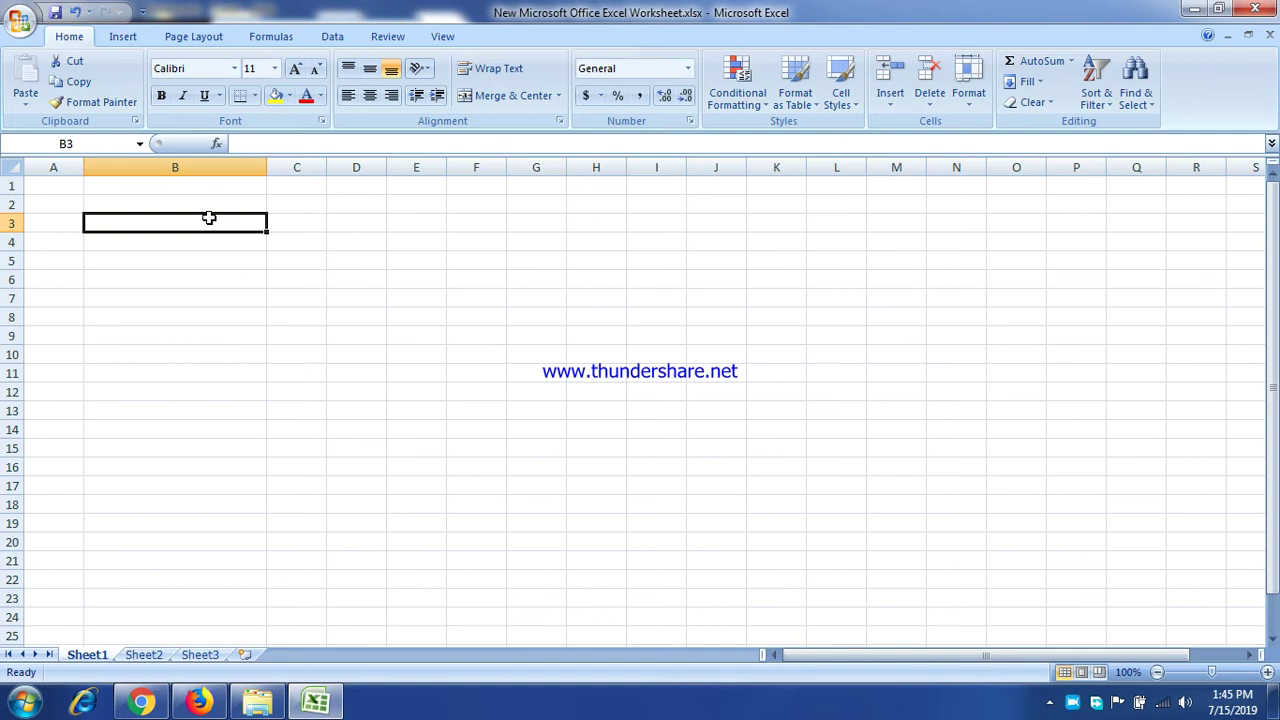
{"action": "type", "text": "lead"}
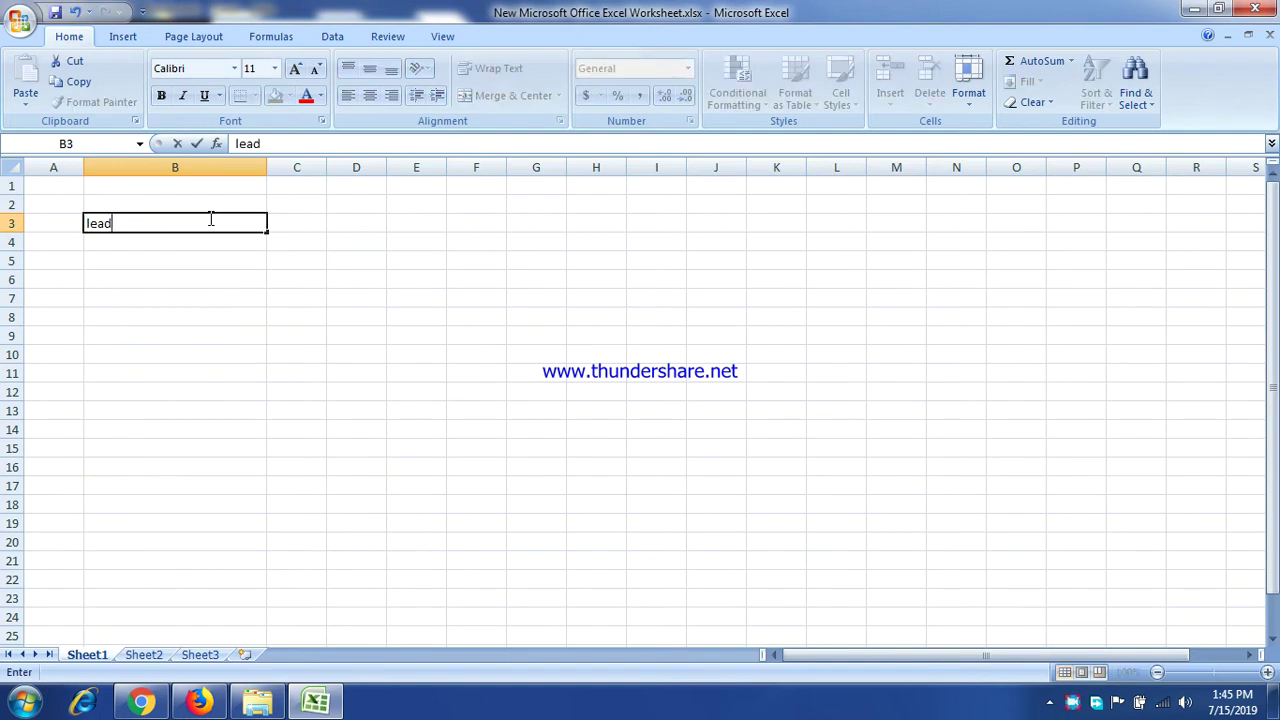
{"action": "type", "text": "expert"}
{"action": "left_click", "coordinate": [240, 281]}
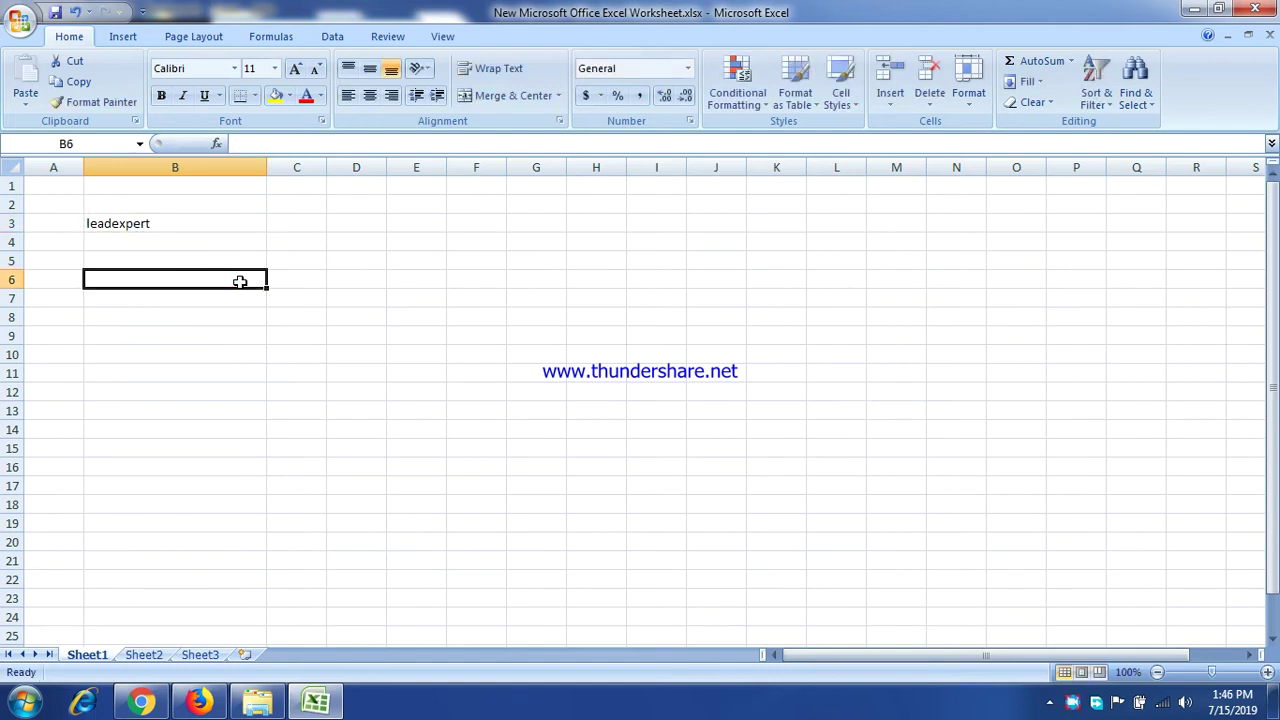
{"action": "left_click", "coordinate": [192, 222]}
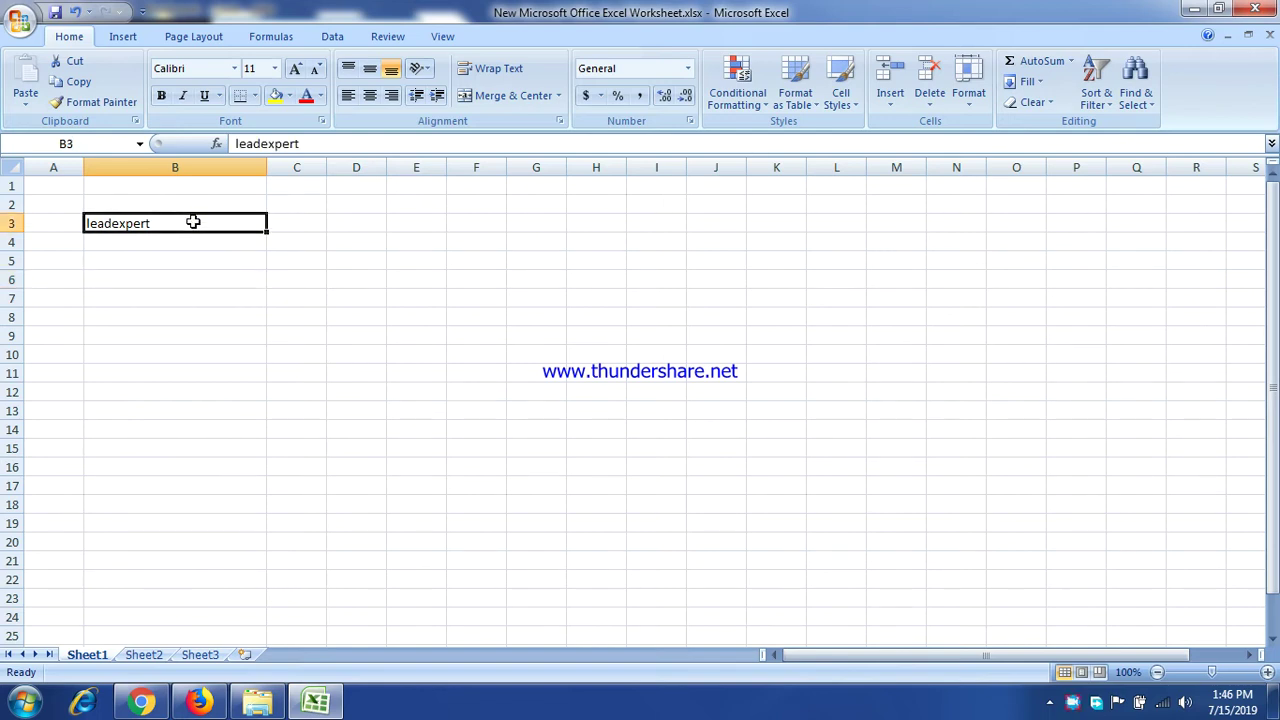
{"action": "key", "text": "ctrl+c"}
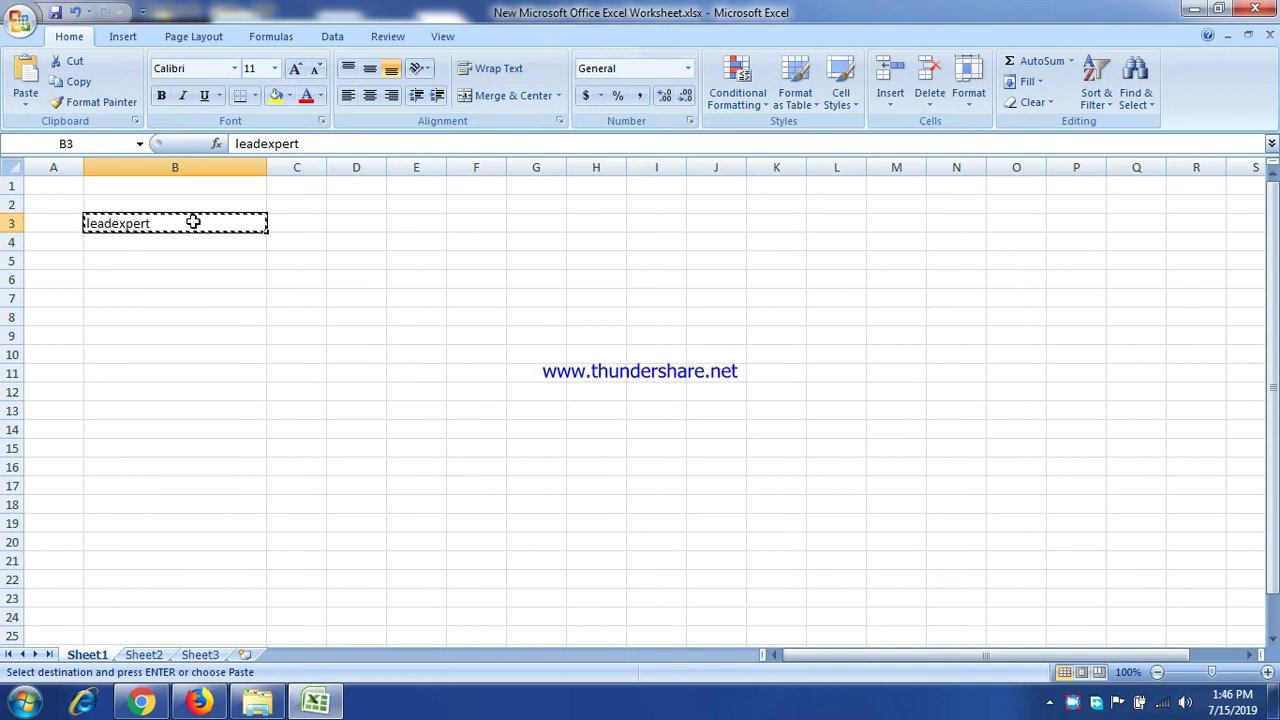
Step: Paste 'leadexpert' into Fiverr's Username field and move to the Password field
{"action": "left_click", "coordinate": [198, 703]}
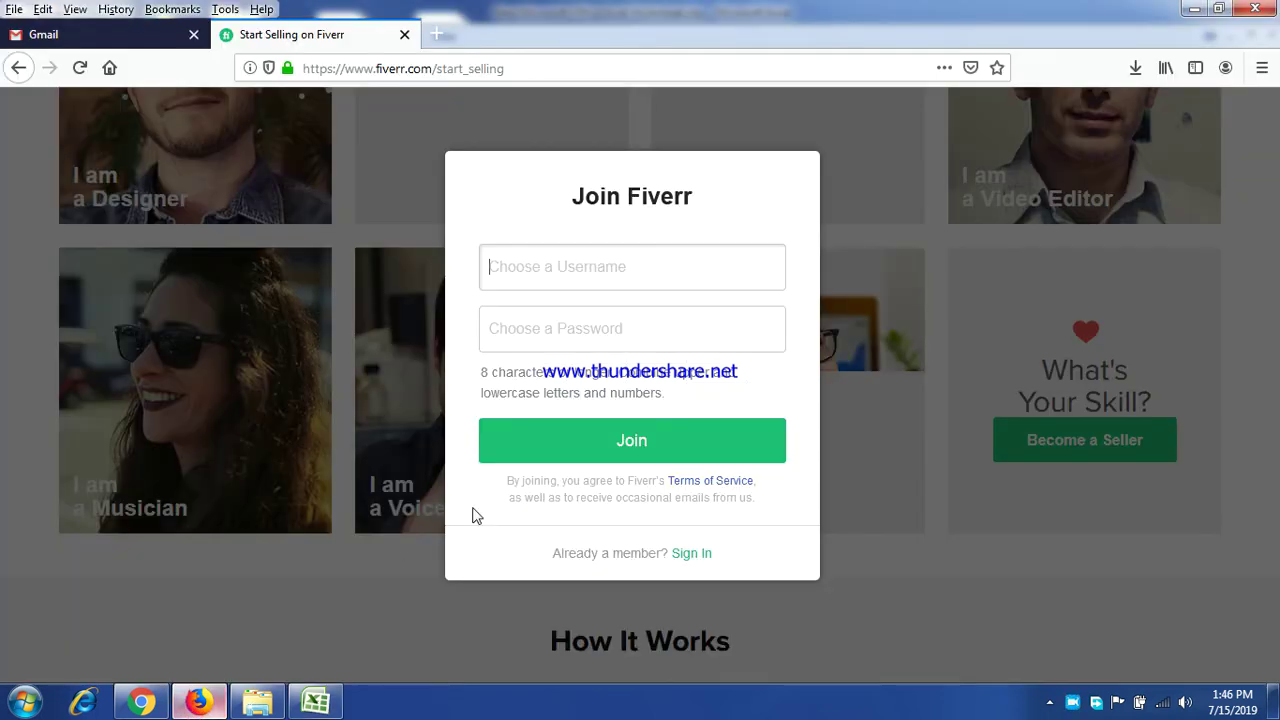
{"action": "left_click", "coordinate": [525, 268]}
{"action": "right_click", "coordinate": [525, 266]}
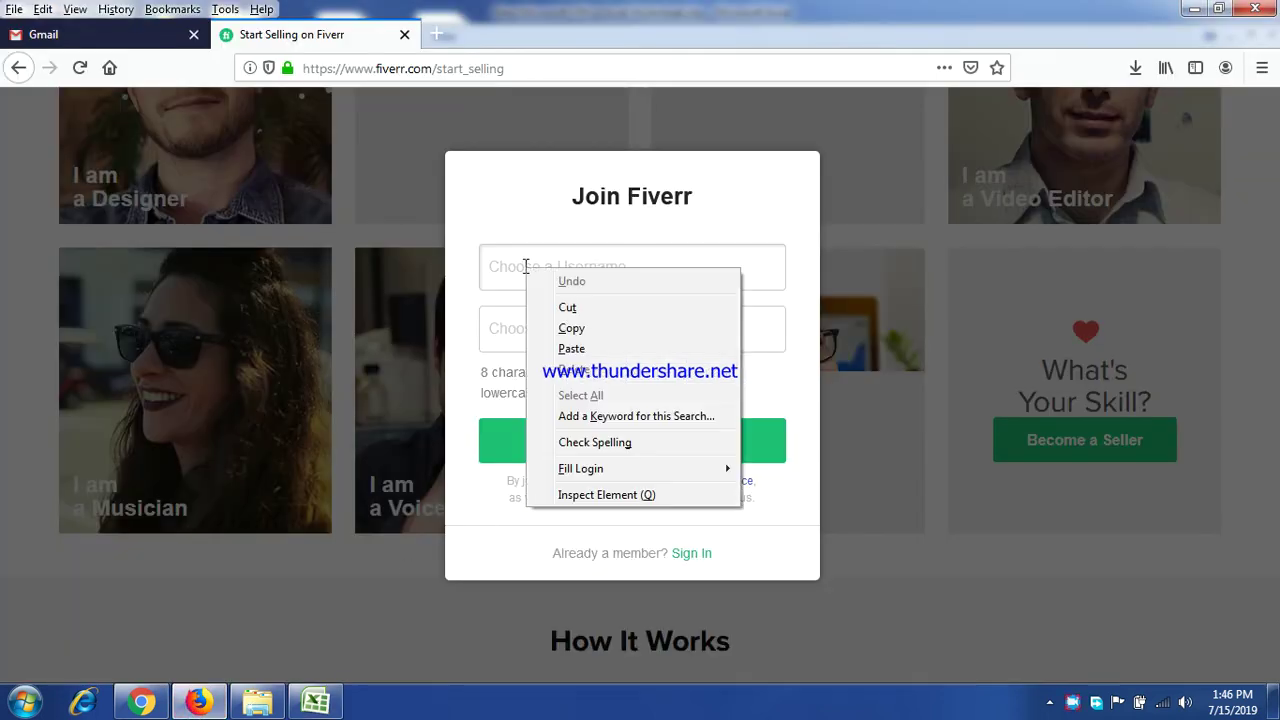
{"action": "left_click", "coordinate": [566, 349]}
{"action": "left_click", "coordinate": [514, 328]}
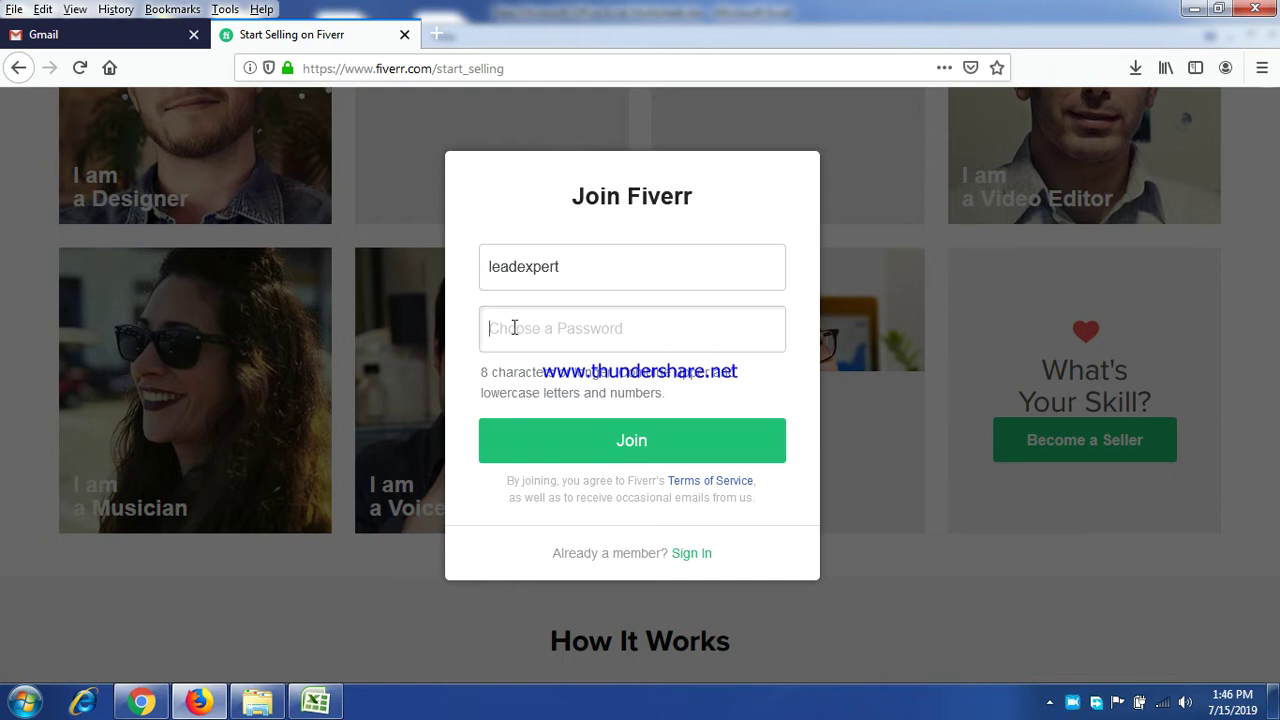
{"action": "left_click", "coordinate": [593, 268]}
{"action": "left_click", "coordinate": [520, 328]}
Step: Widen column C and store a new account password in cell C3
{"action": "left_click", "coordinate": [315, 702]}
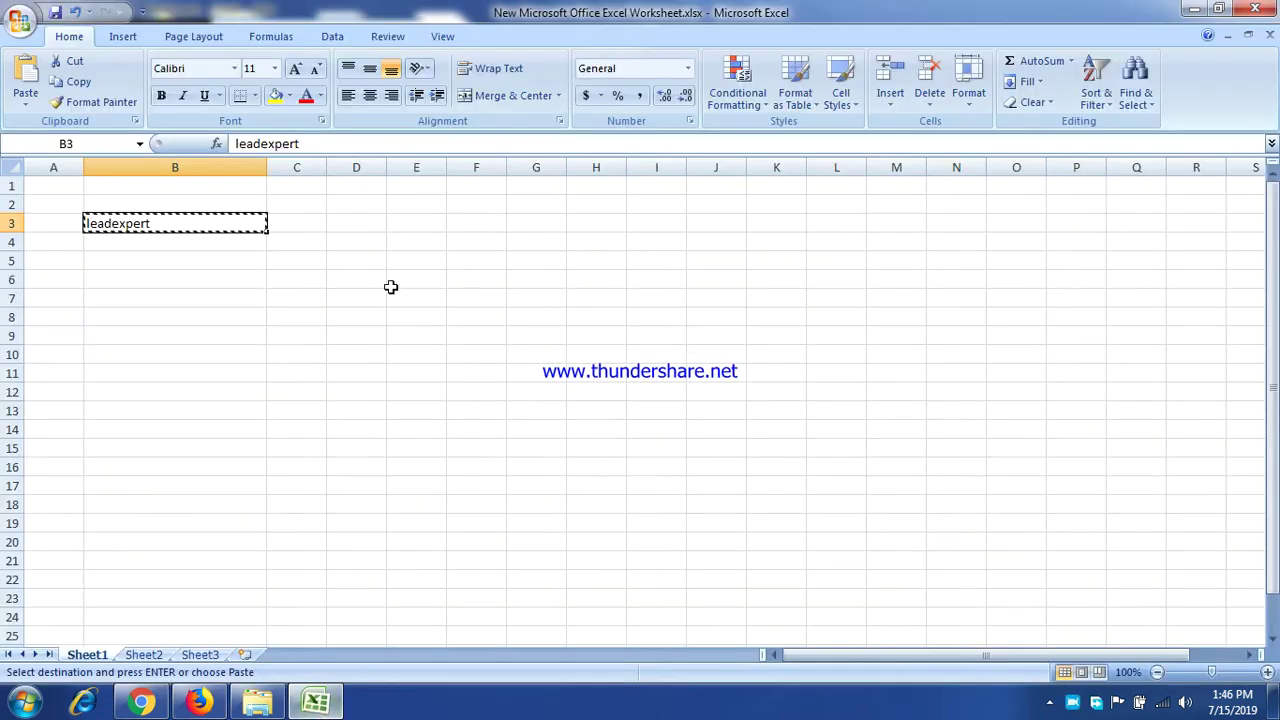
{"action": "left_click_drag", "start_coordinate": [326, 167], "coordinate": [490, 172]}
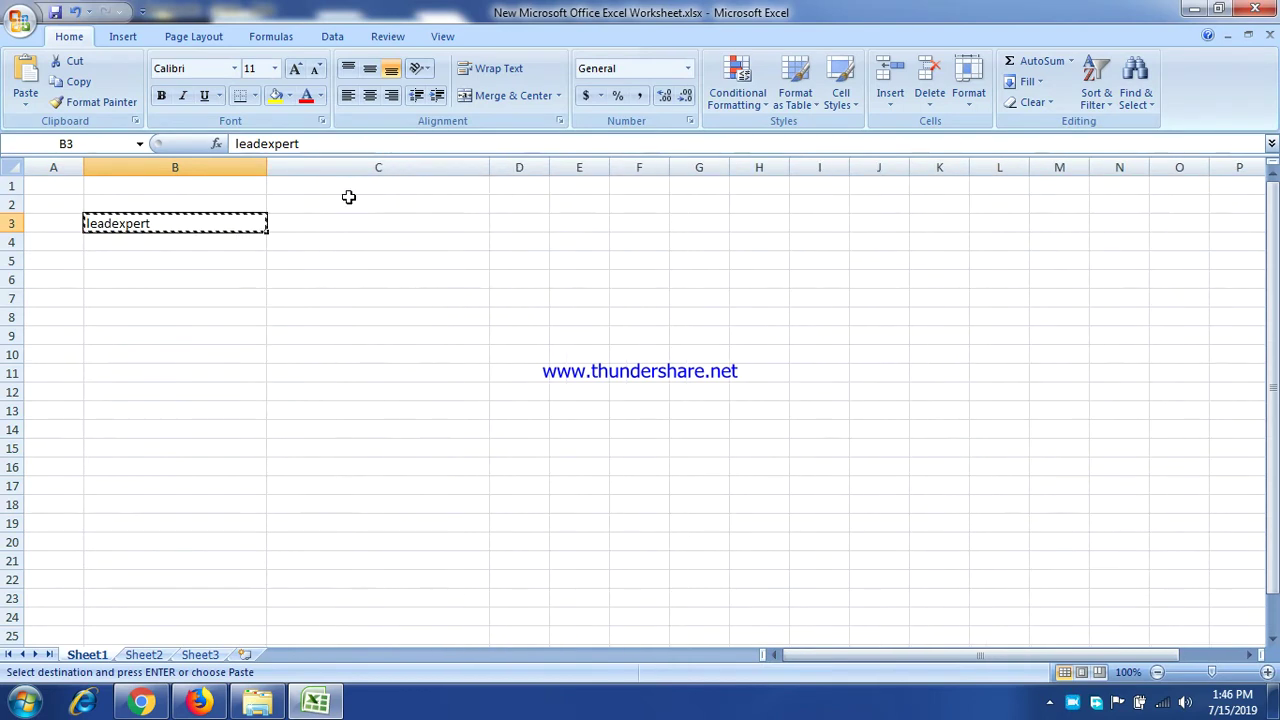
{"action": "left_click", "coordinate": [330, 221]}
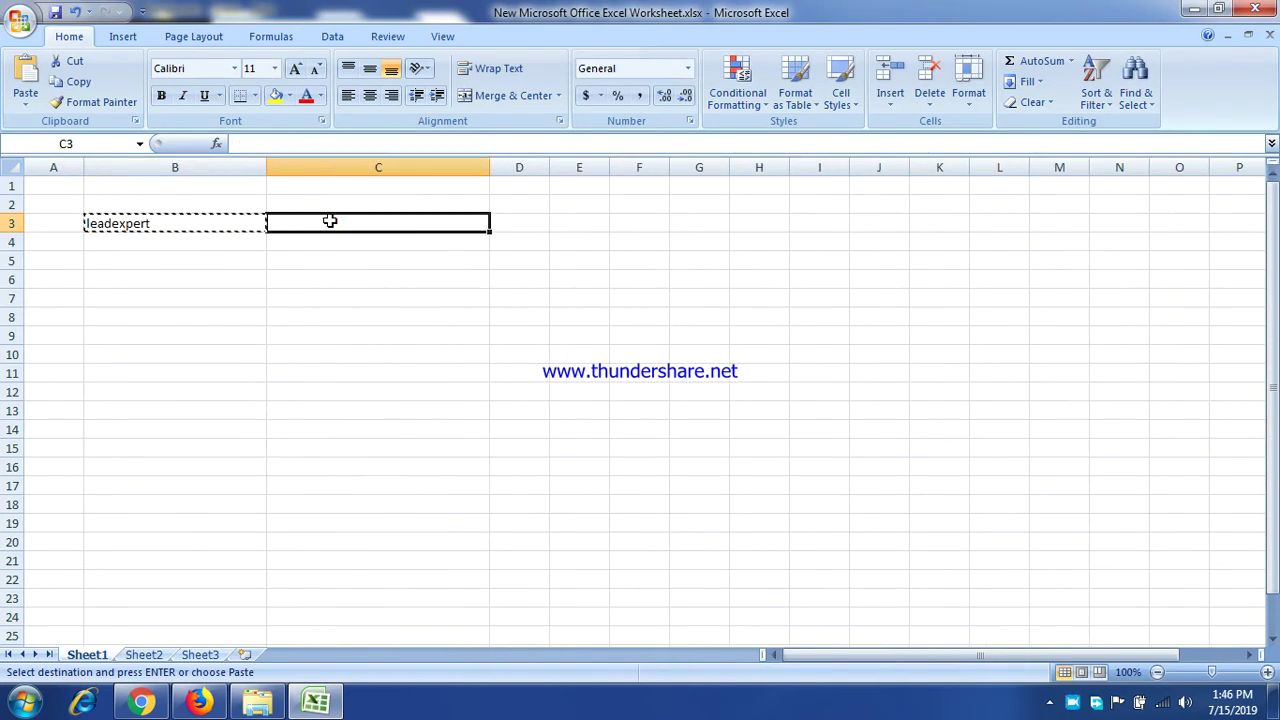
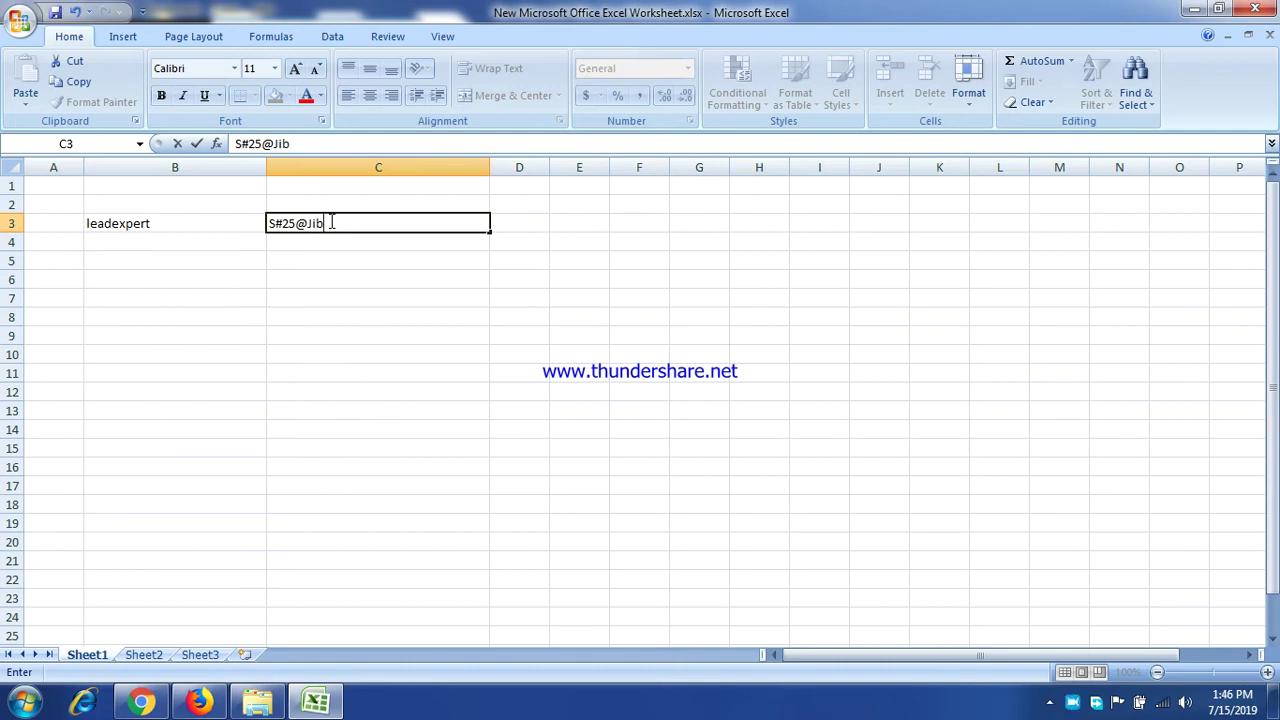
{"action": "key", "text": "ctrl+Return"}
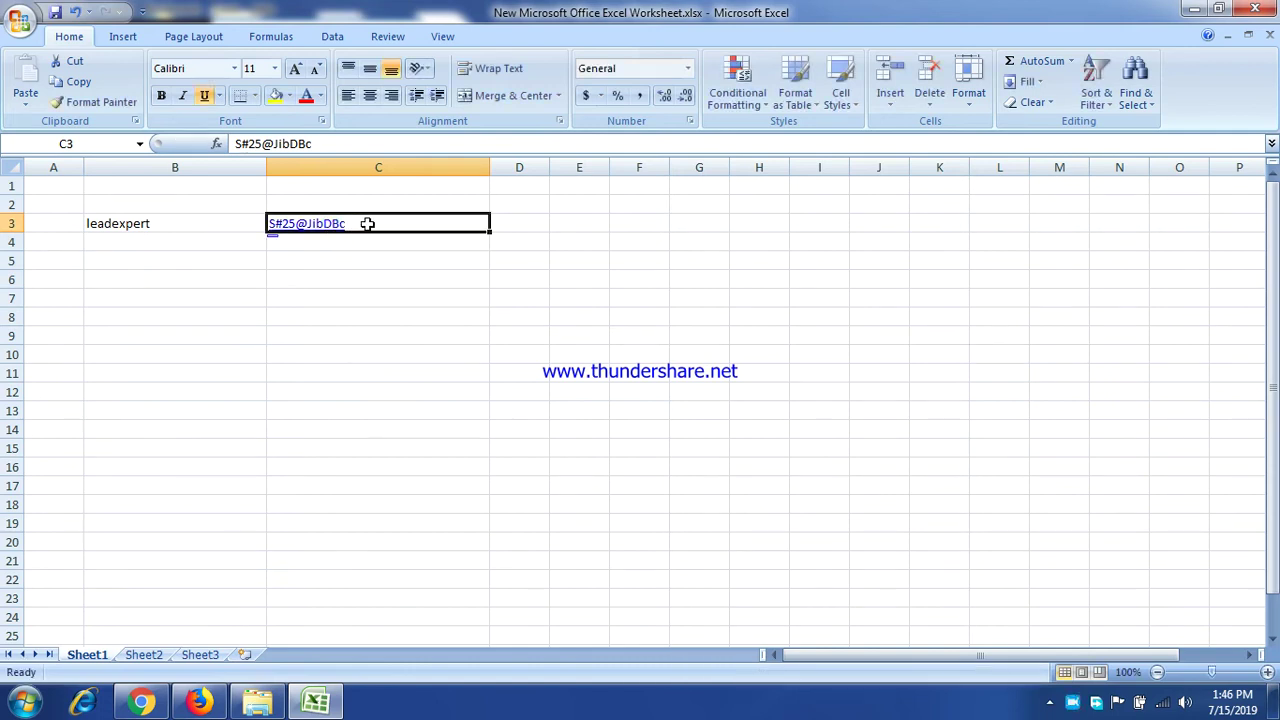
Step: Copy the password from C3 and paste it into Fiverr's Password field
{"action": "right_click", "coordinate": [368, 225]}
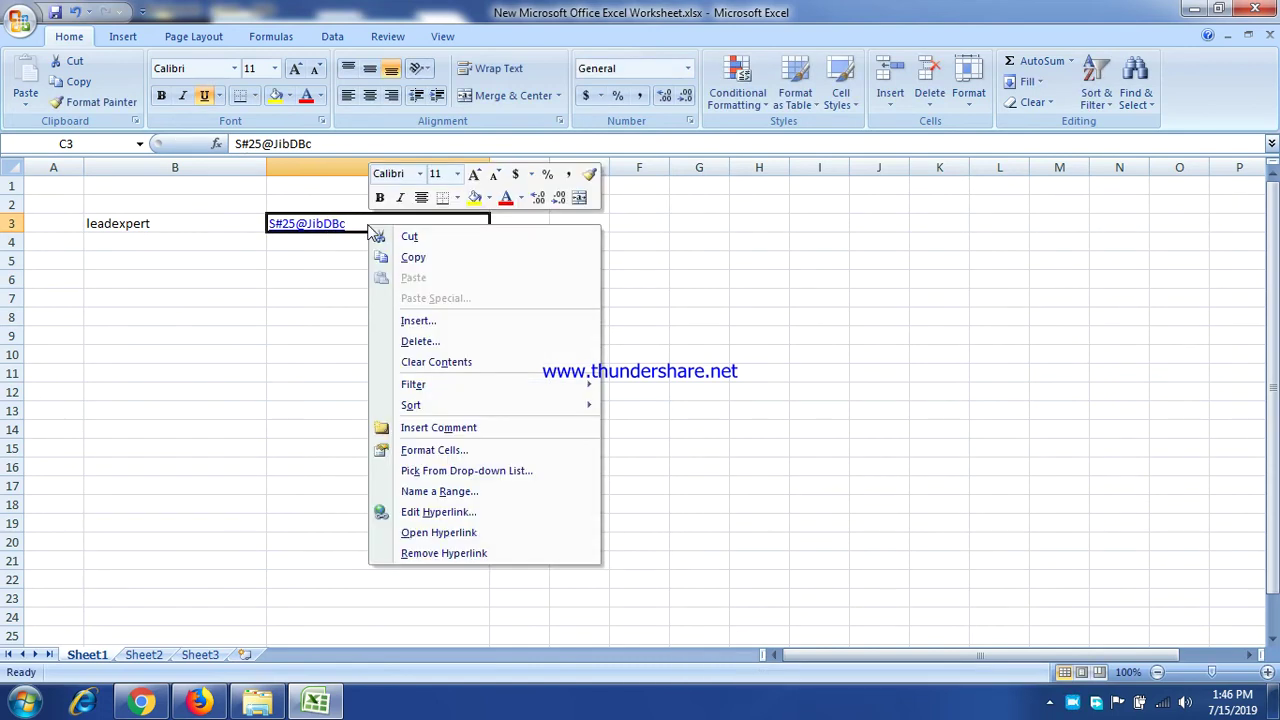
{"action": "left_click", "coordinate": [410, 257]}
{"action": "left_click", "coordinate": [199, 703]}
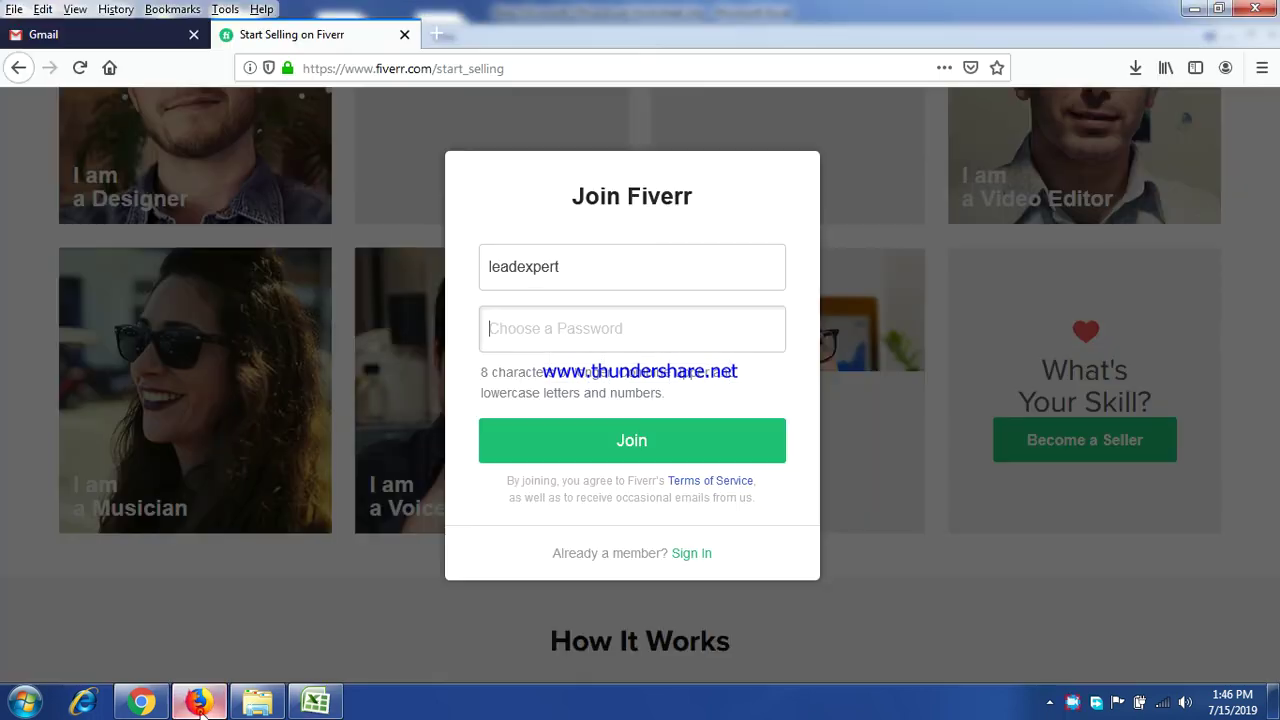
{"action": "right_click", "coordinate": [534, 330]}
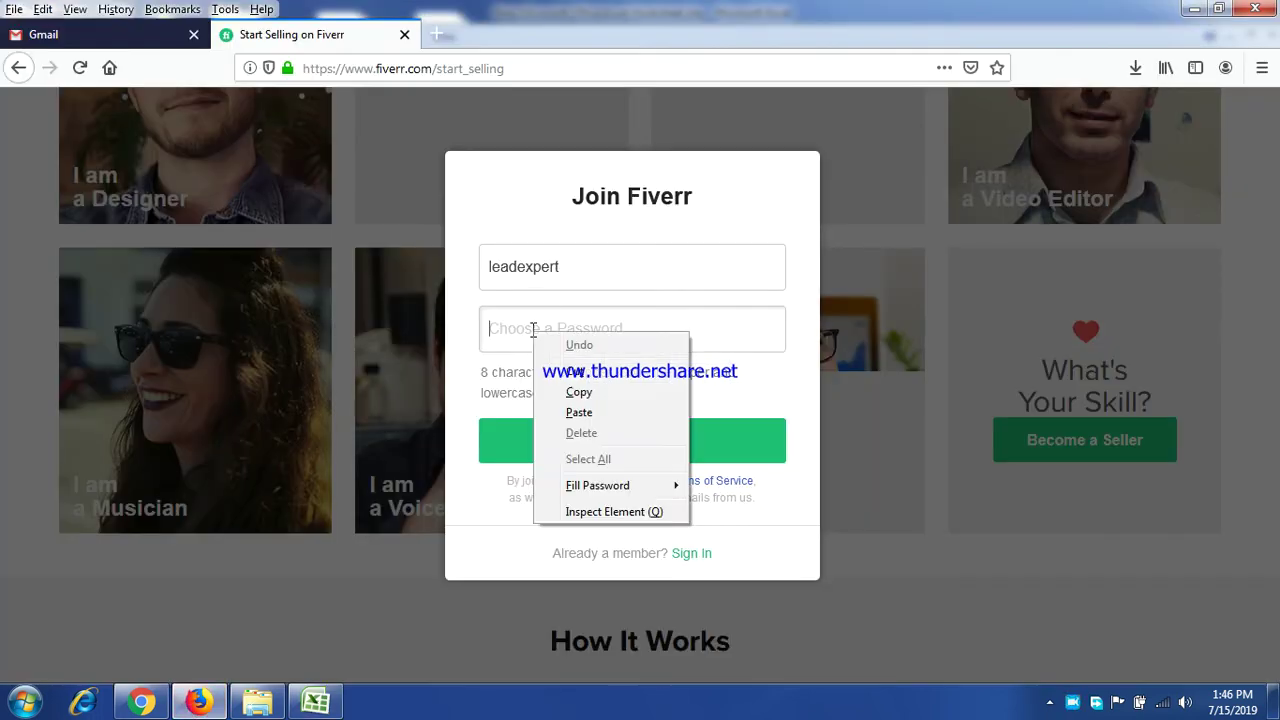
{"action": "left_click", "coordinate": [578, 412]}
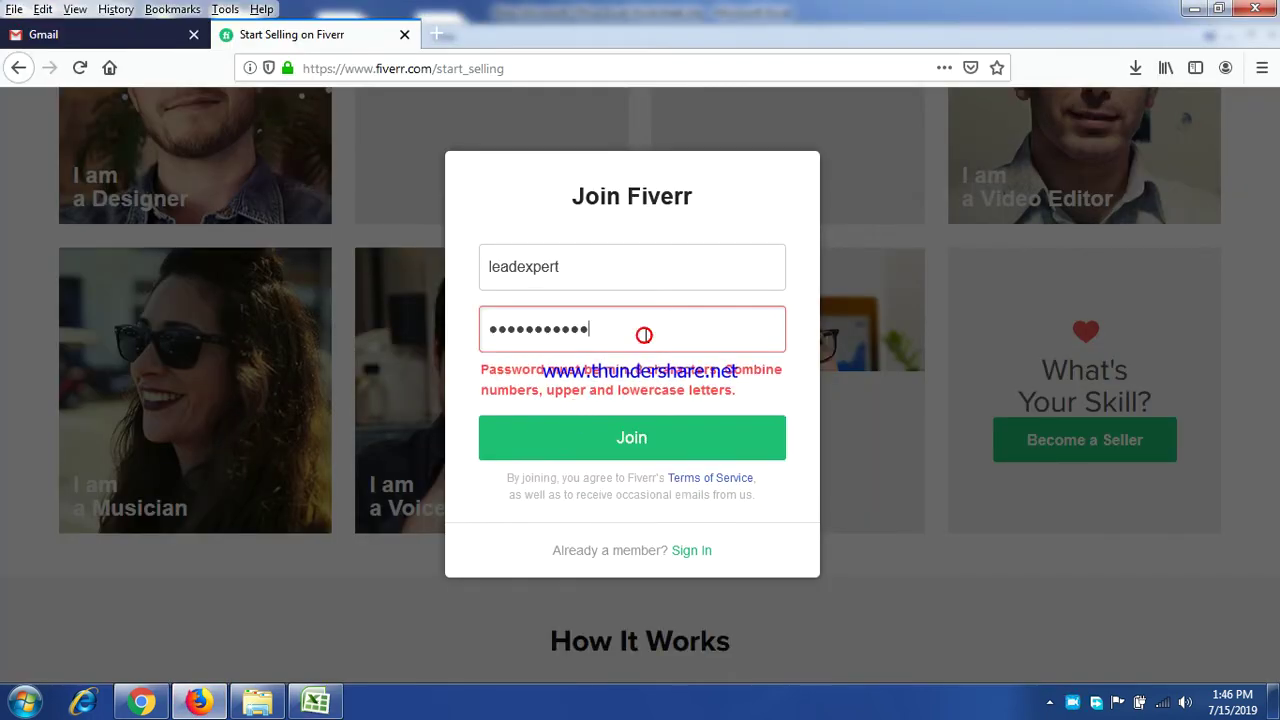
{"action": "left_click", "coordinate": [606, 266]}
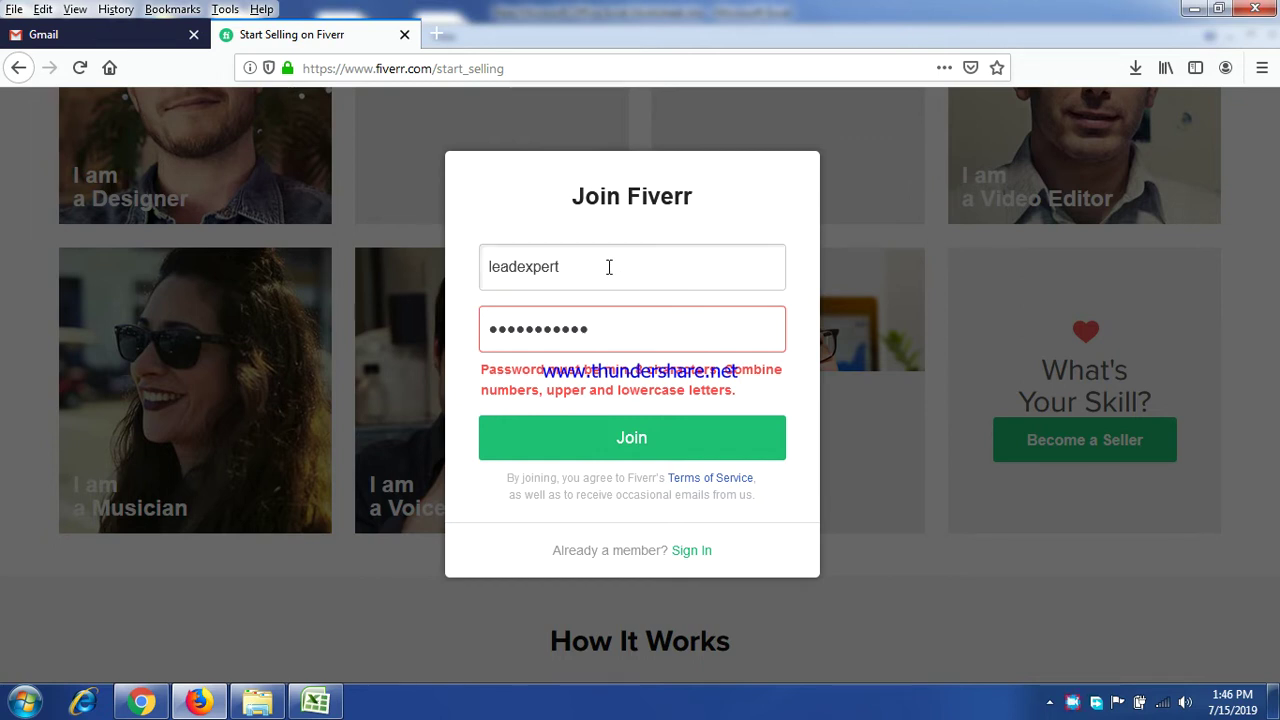
Step: Append four digits to the password in C3 and copy the lengthened password
{"action": "left_click", "coordinate": [315, 701]}
{"action": "double_click", "coordinate": [380, 225]}
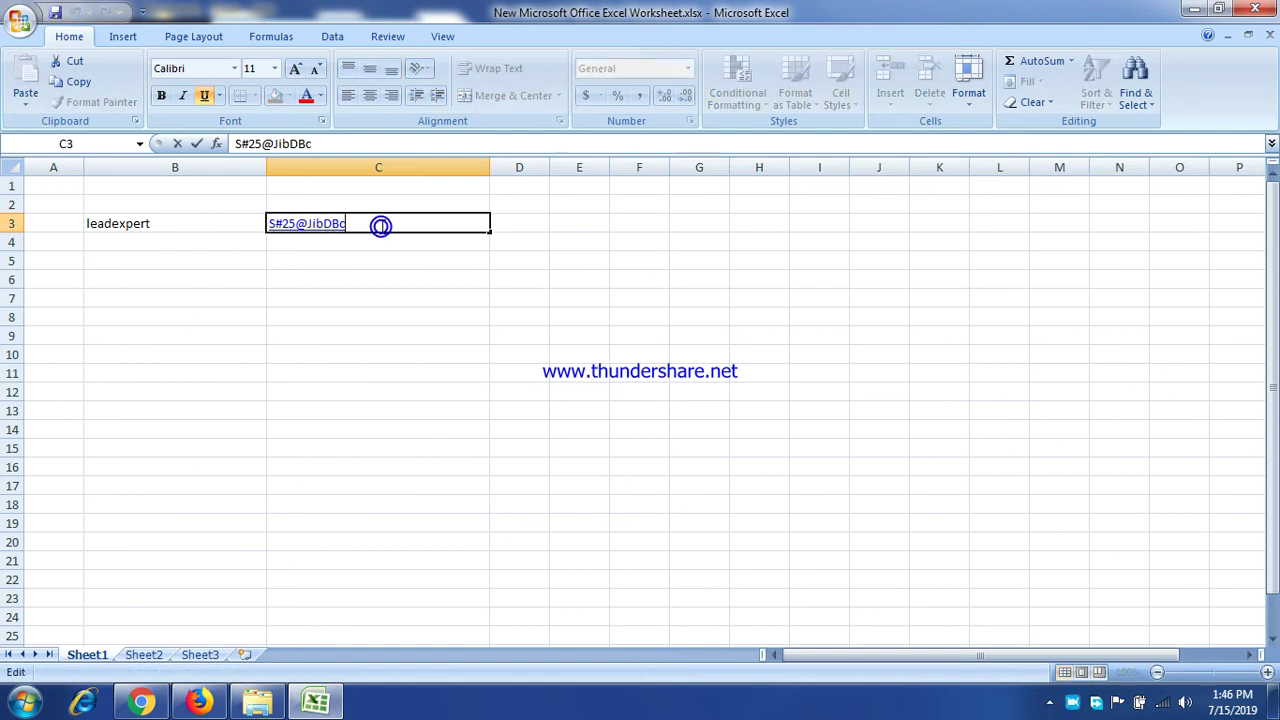
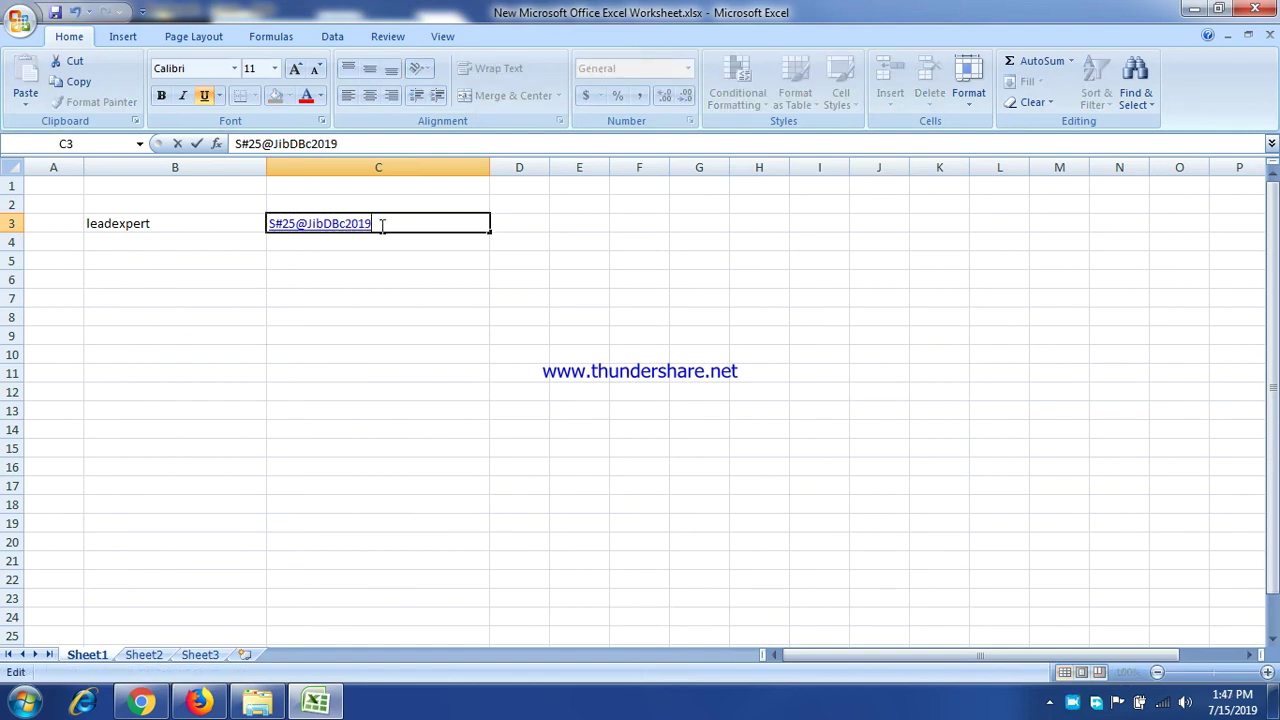
{"action": "key", "text": "ctrl+Return"}
{"action": "right_click", "coordinate": [383, 228]}
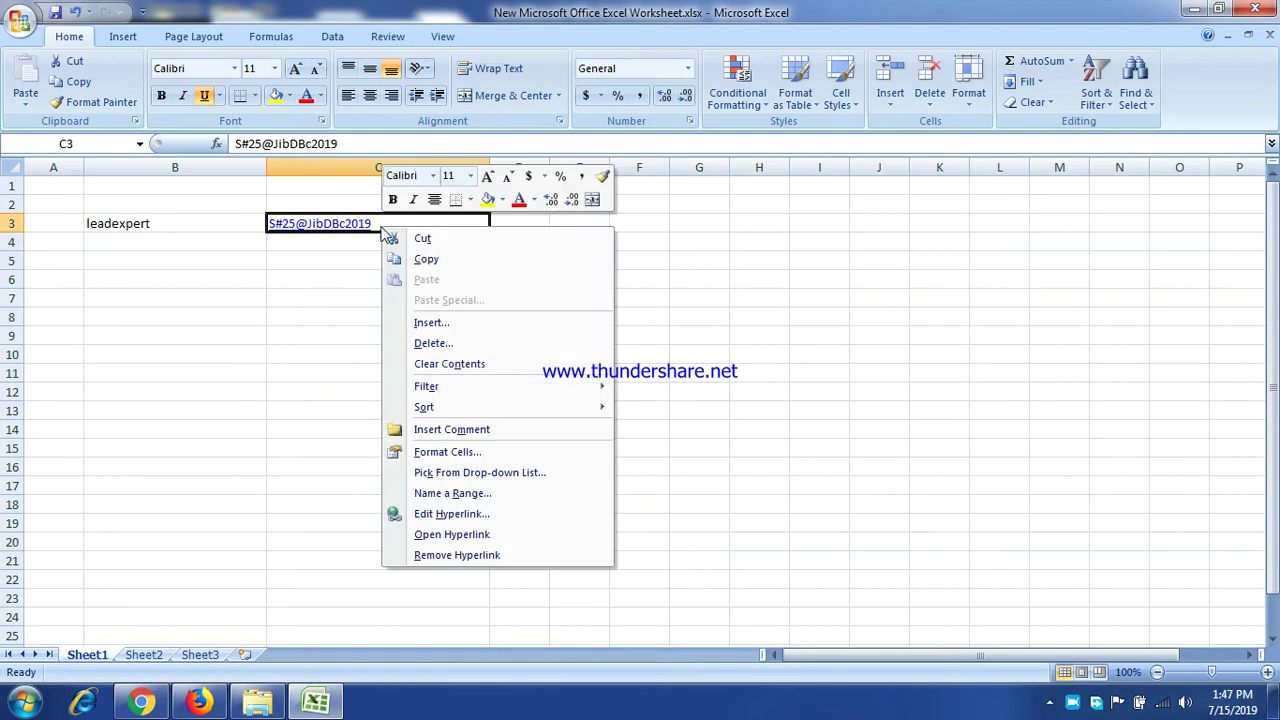
{"action": "left_click", "coordinate": [425, 259]}
{"action": "left_click", "coordinate": [200, 703]}
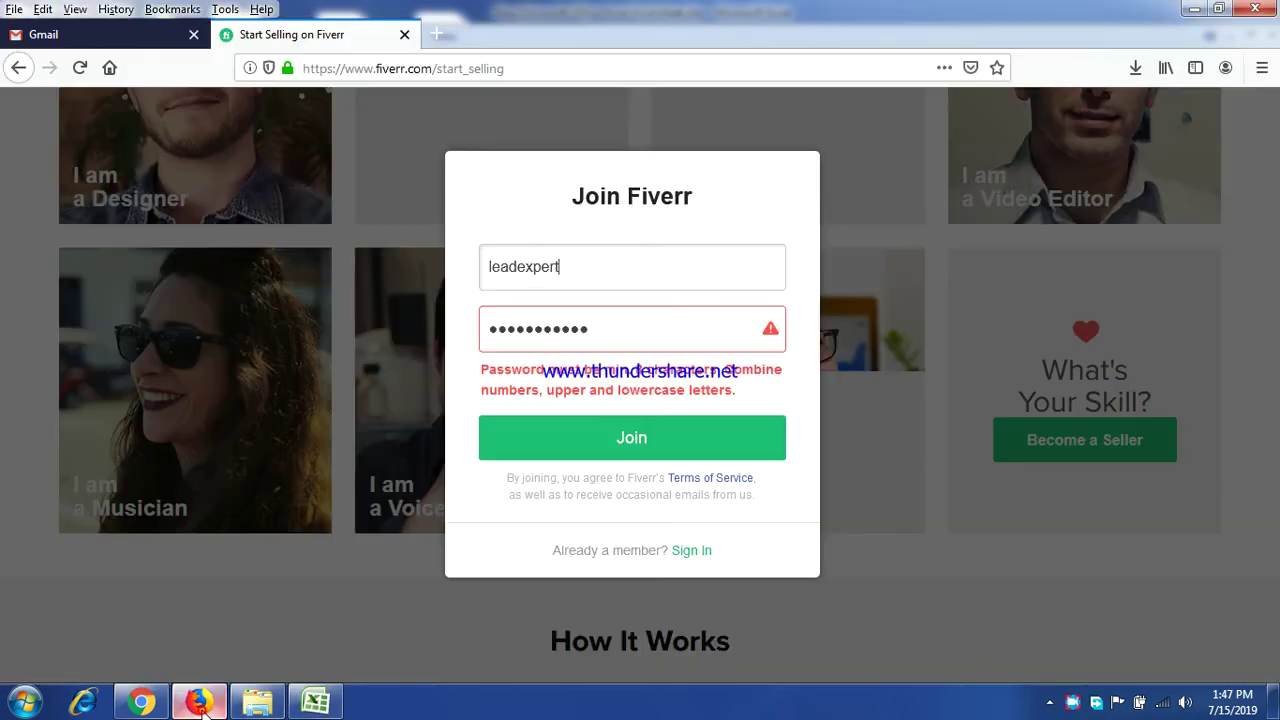
Step: Replace the rejected password in Fiverr with the lengthened copy and submit the Join form
{"action": "left_click", "coordinate": [608, 329]}
{"action": "key", "text": "ctrl+a"}
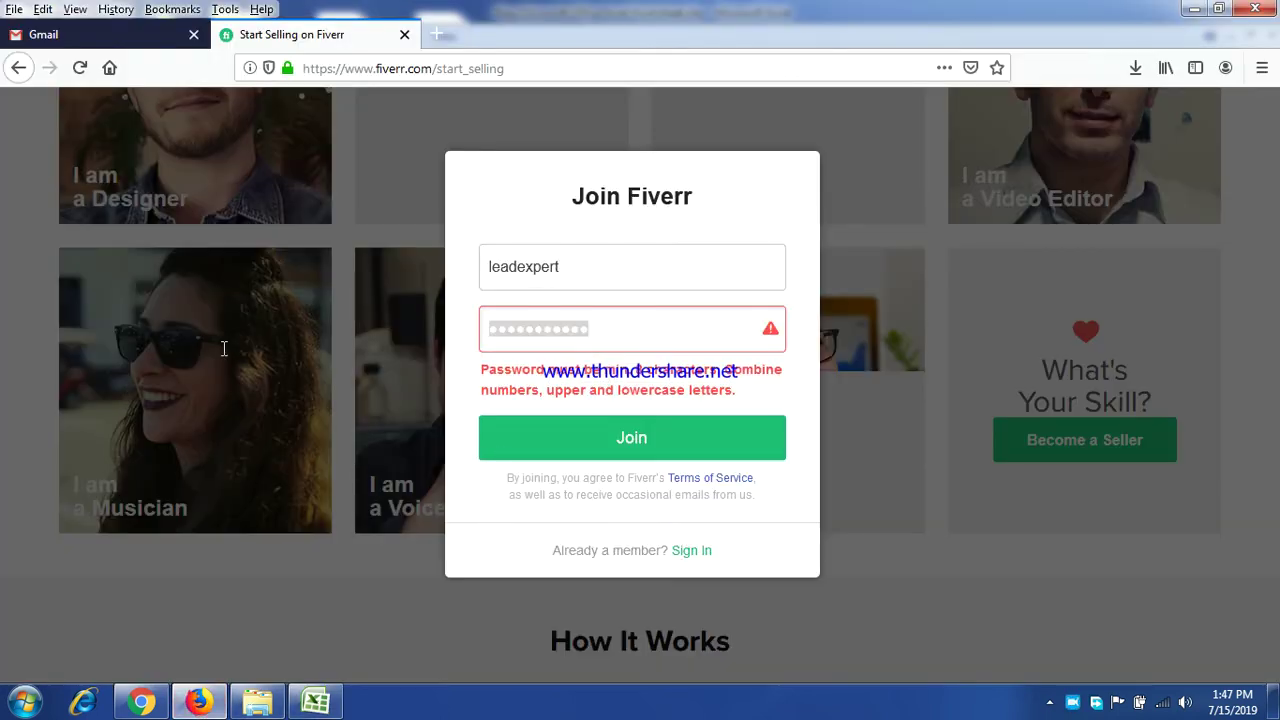
{"action": "key", "text": "BackSpace"}
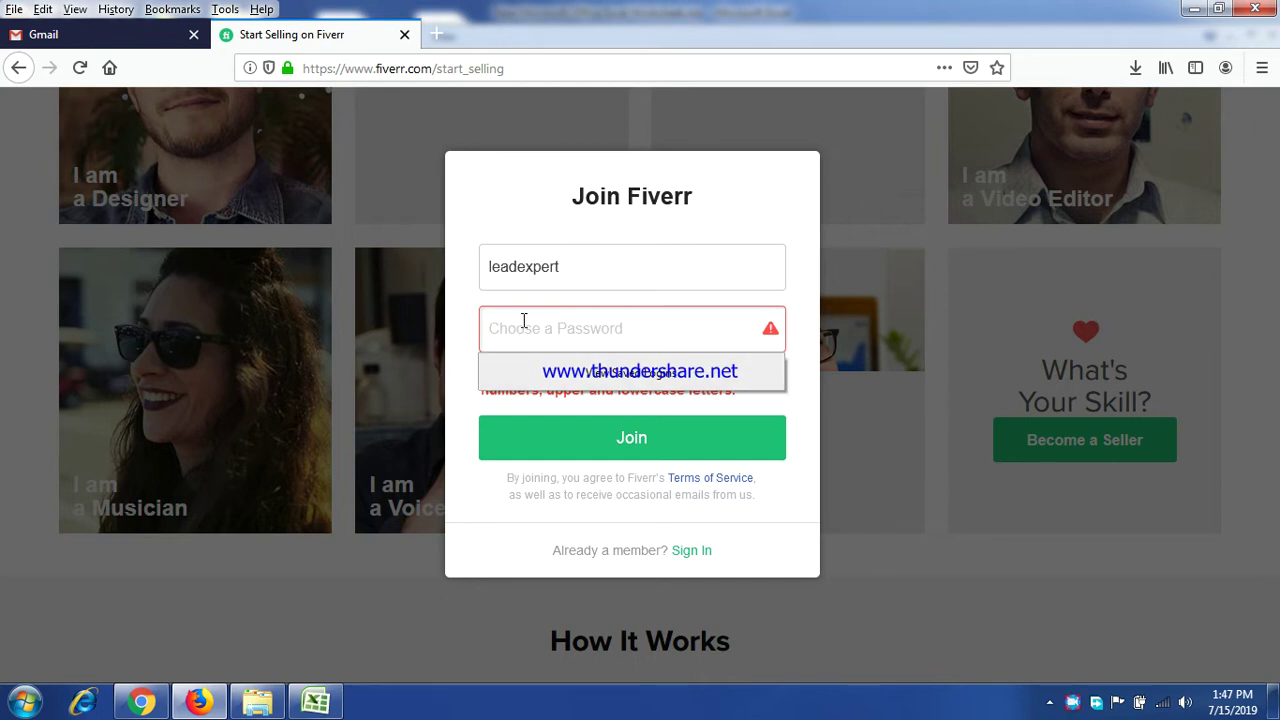
{"action": "right_click", "coordinate": [523, 320]}
{"action": "left_click", "coordinate": [563, 405]}
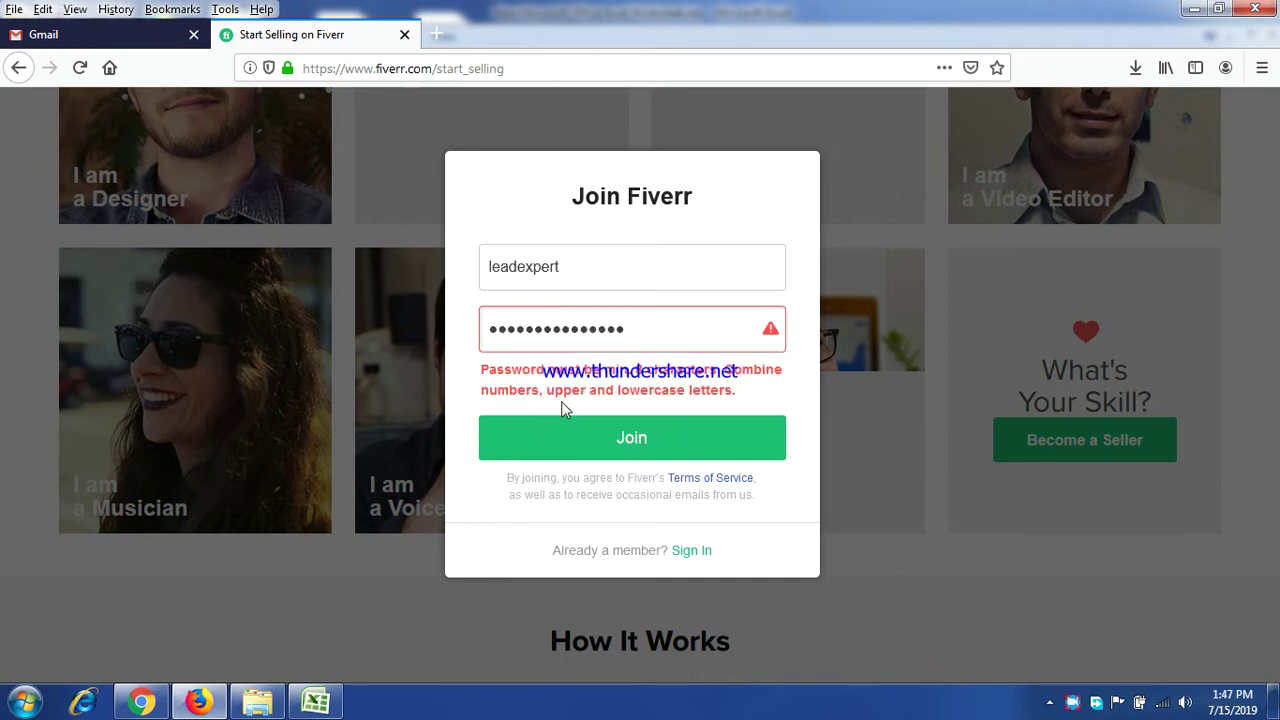
{"action": "left_click", "coordinate": [650, 266]}
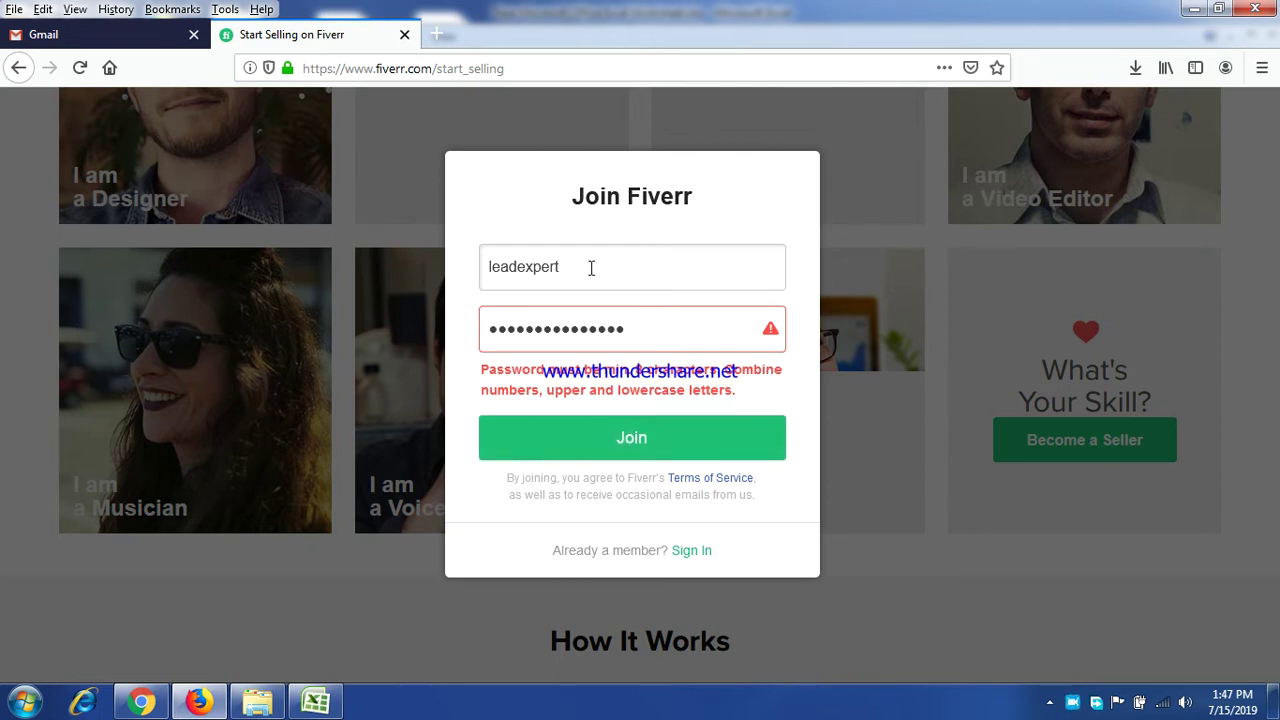
{"action": "left_click", "coordinate": [625, 444]}
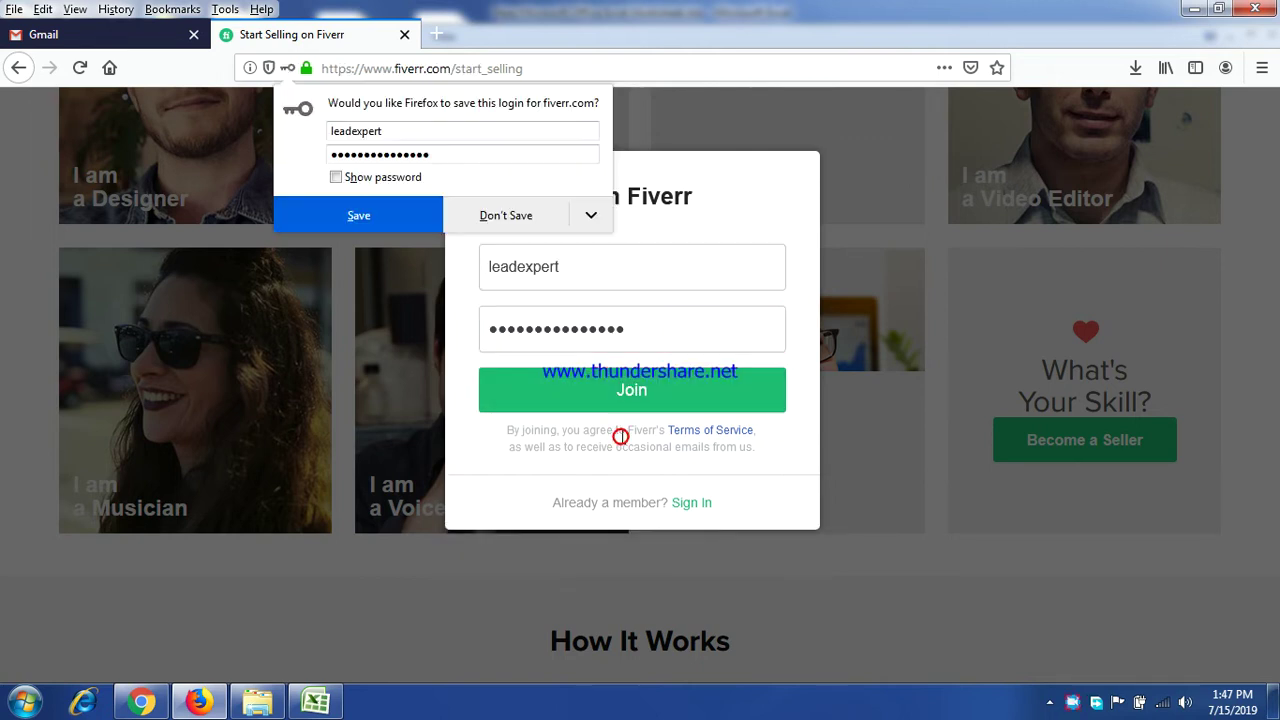
Step: Decline saving the login, change the username to 'leadexpro', and resubmit the Join form
{"action": "left_click", "coordinate": [522, 218]}
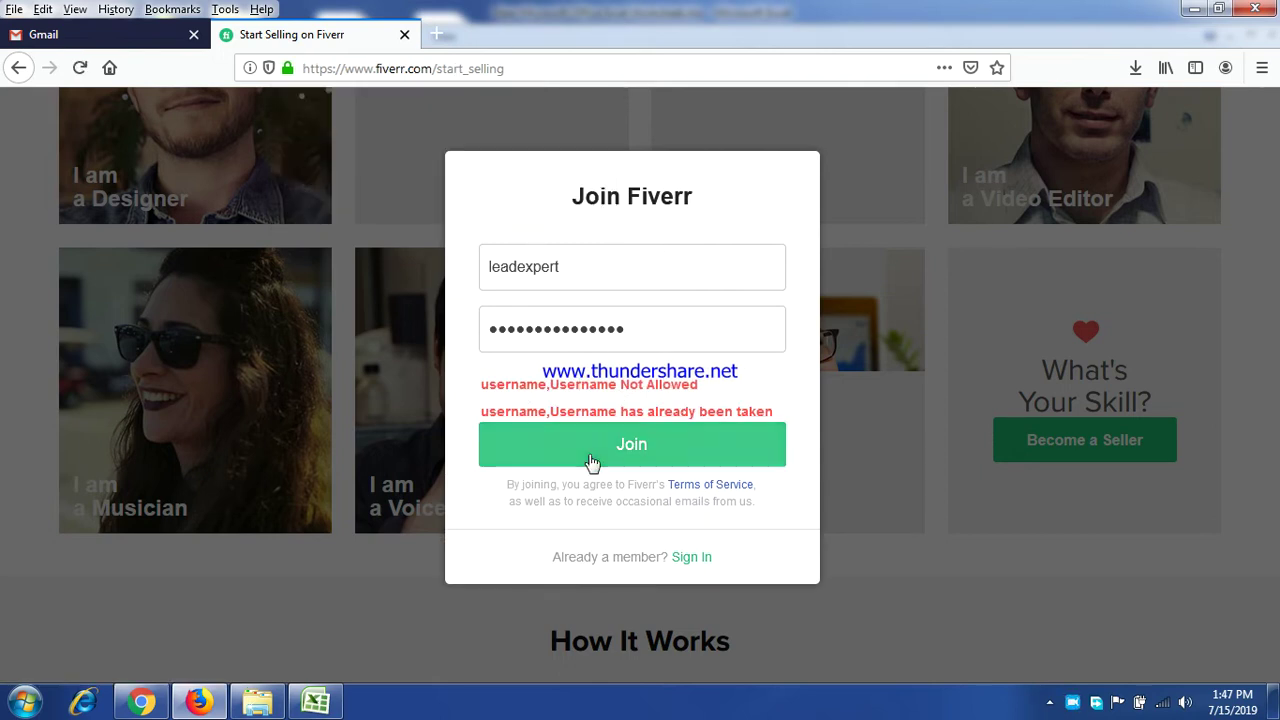
{"action": "left_click", "coordinate": [766, 437]}
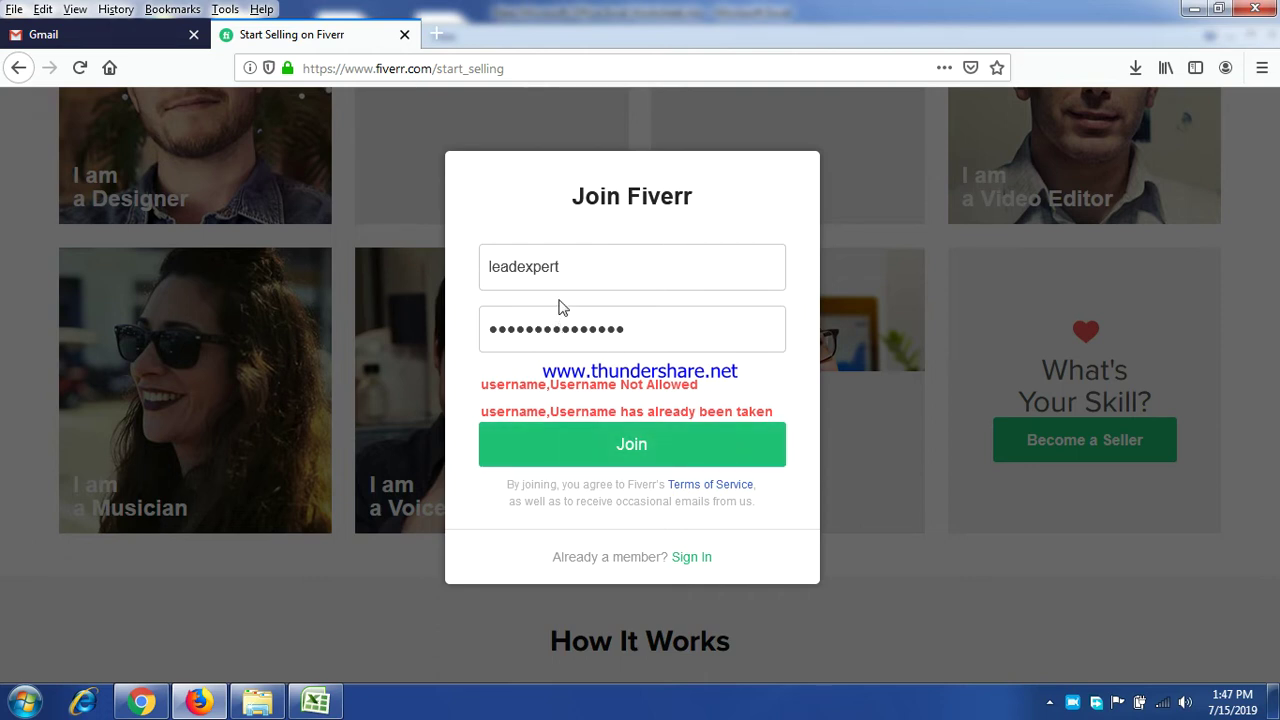
{"action": "left_click", "coordinate": [580, 270]}
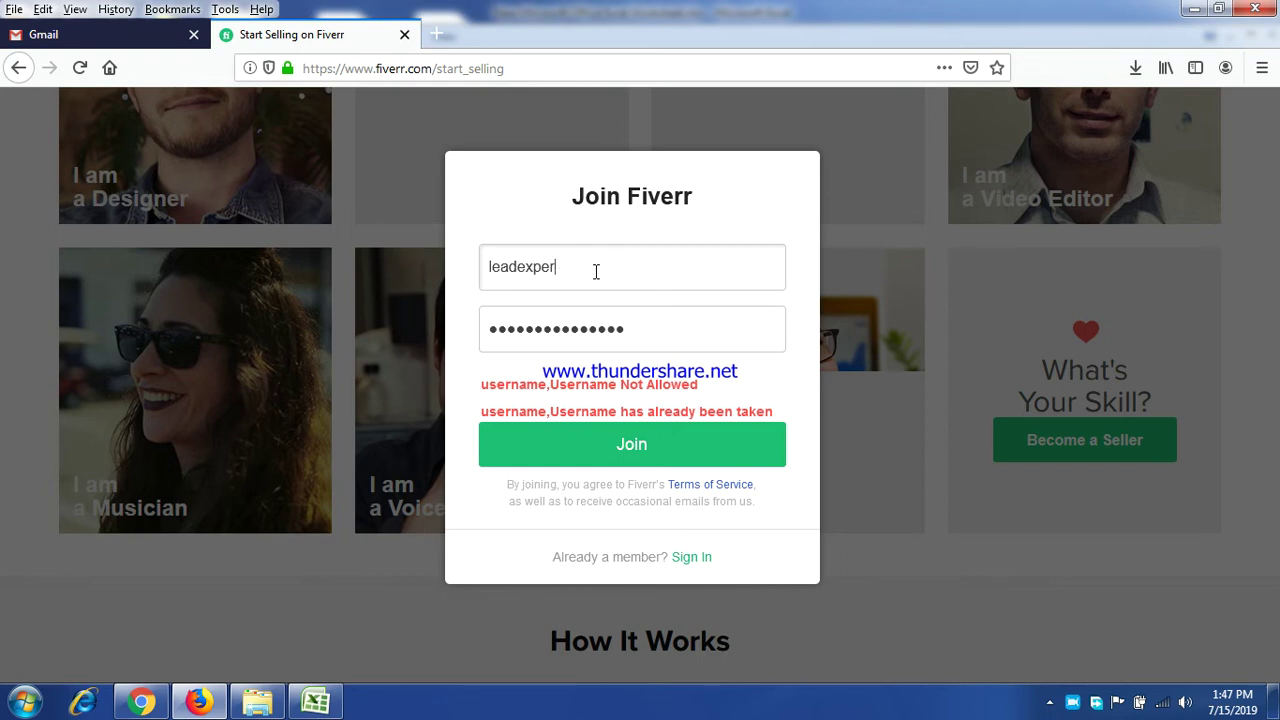
{"action": "key", "text": "BackSpace"}
{"action": "key", "text": "BackSpace"}
{"action": "type", "text": "ro"}
{"action": "left_click", "coordinate": [628, 447]}
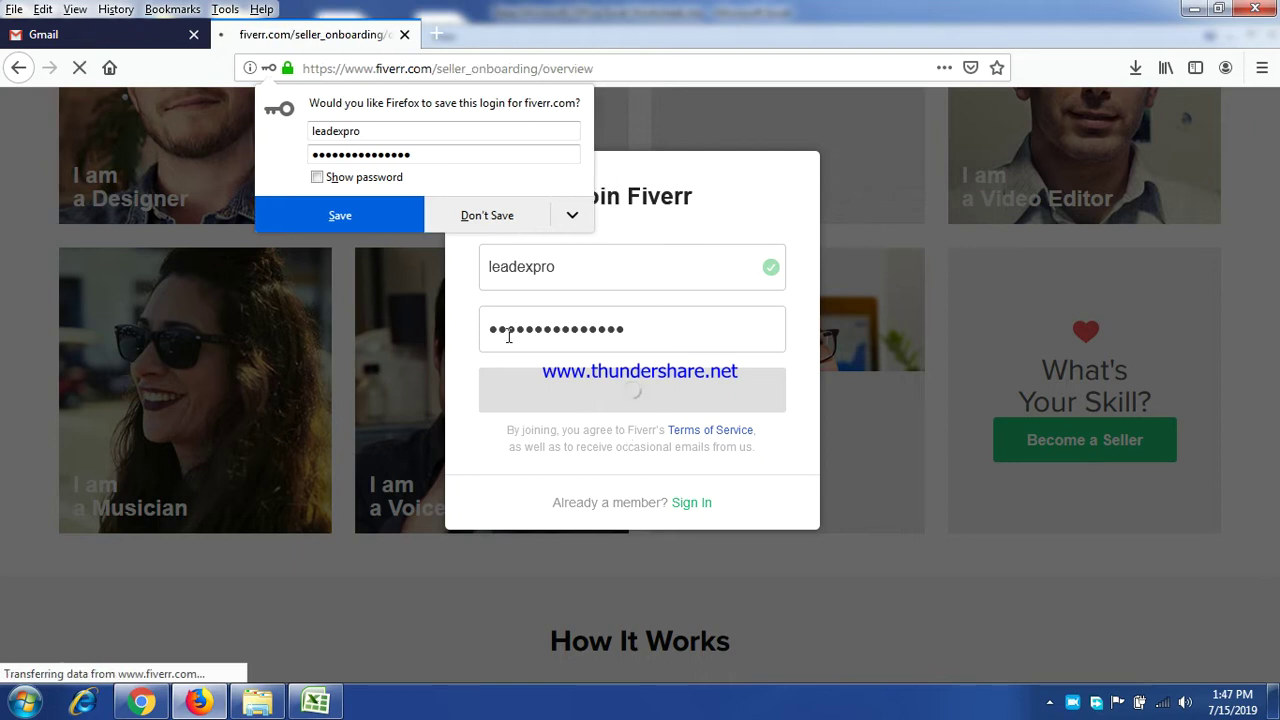
Step: Decline the browser's save-login prompt, continue past the onboarding overview, and return to the Gmail tab
{"action": "left_click", "coordinate": [464, 220]}
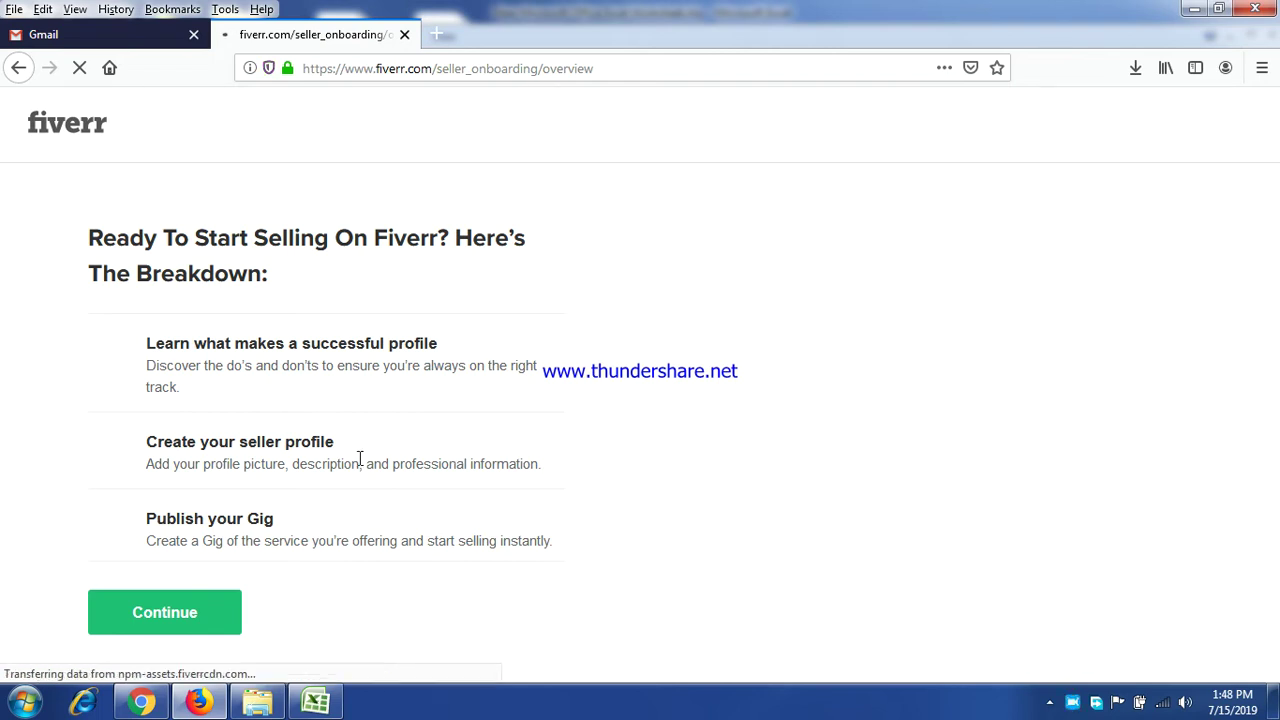
{"action": "left_click", "coordinate": [164, 612]}
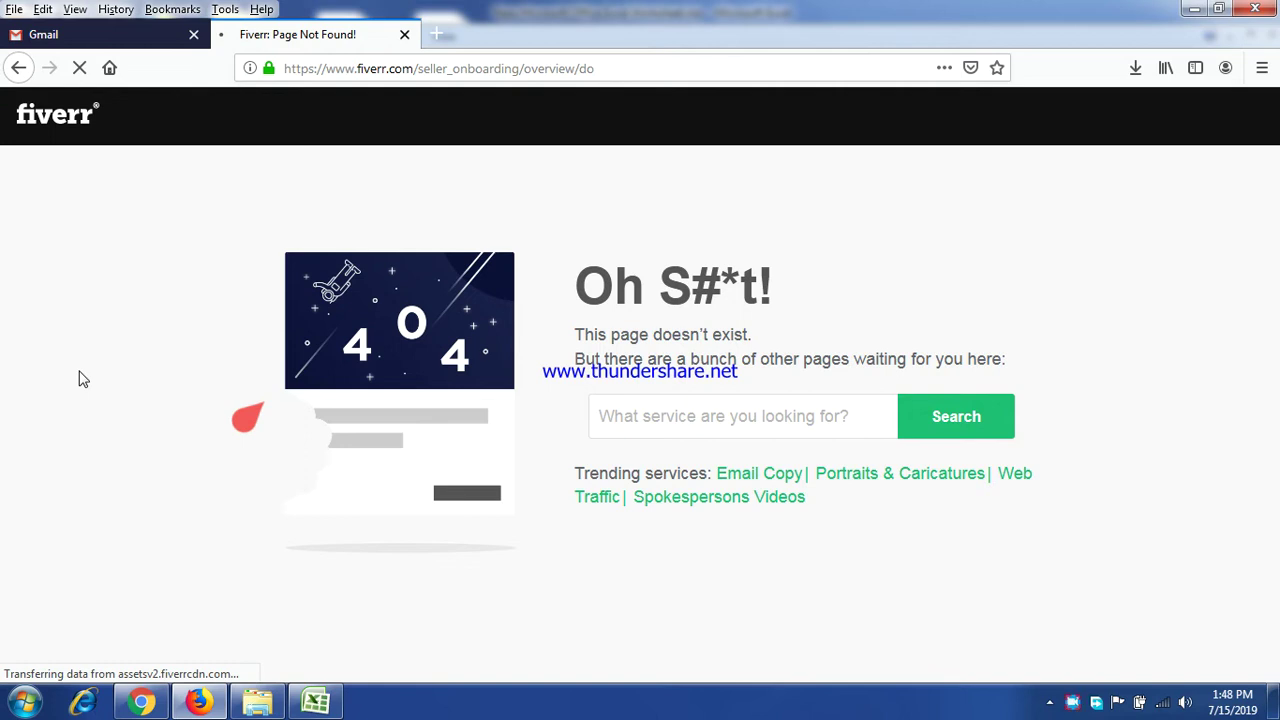
{"action": "left_click", "coordinate": [82, 34]}
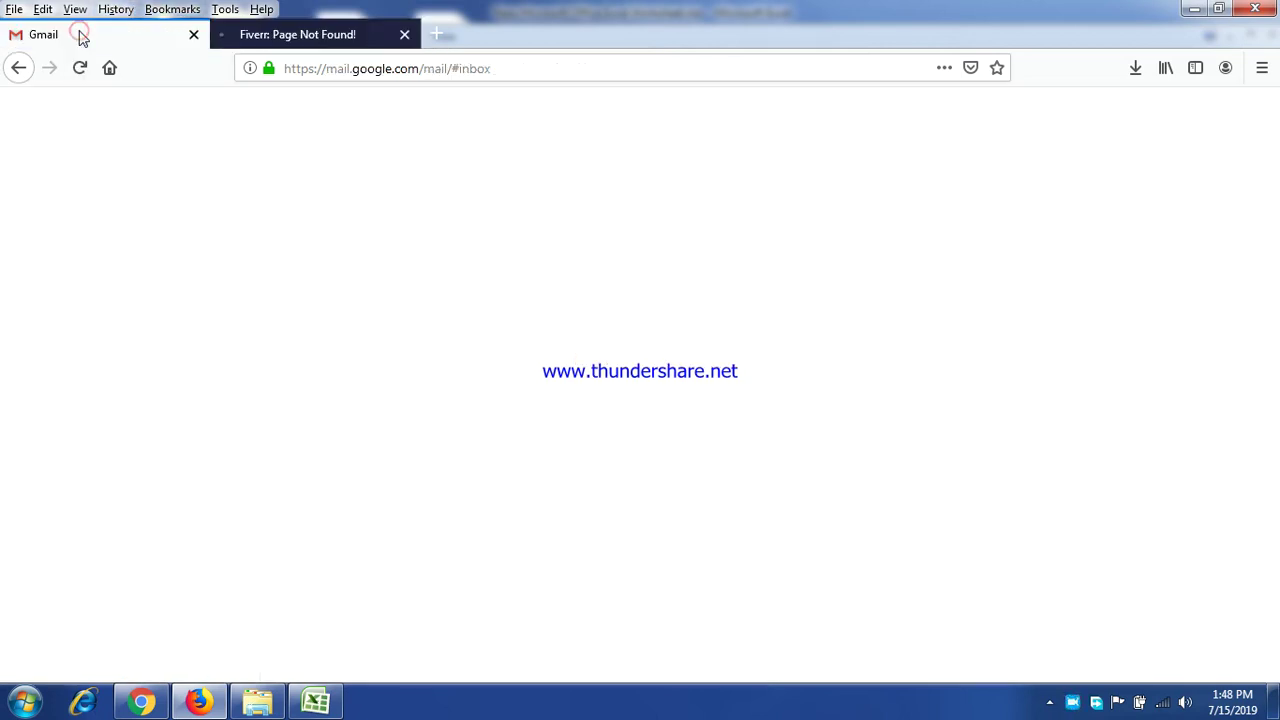
Step: Reload Gmail, close the Fiverr 'Page Not Found' tab, and open the 'Fiverr: Activate Your New Account' email
{"action": "left_click", "coordinate": [79, 68]}
{"action": "left_click", "coordinate": [285, 38]}
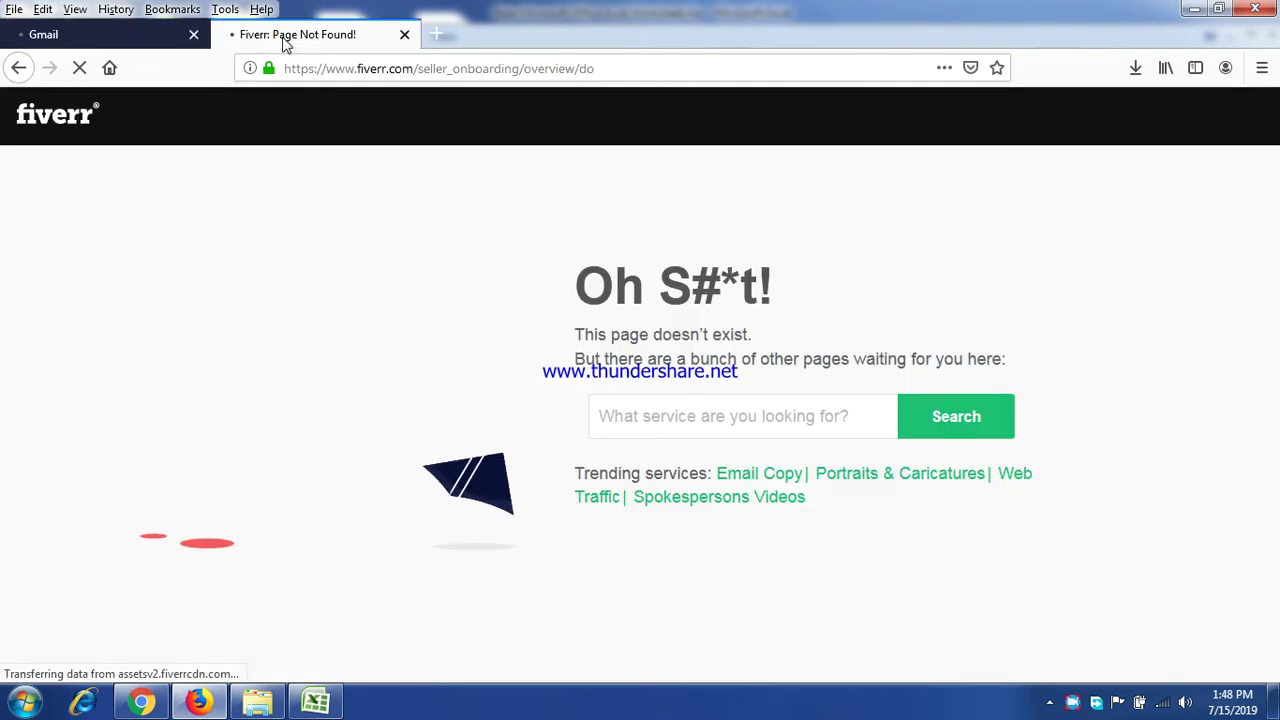
{"action": "left_click", "coordinate": [130, 36]}
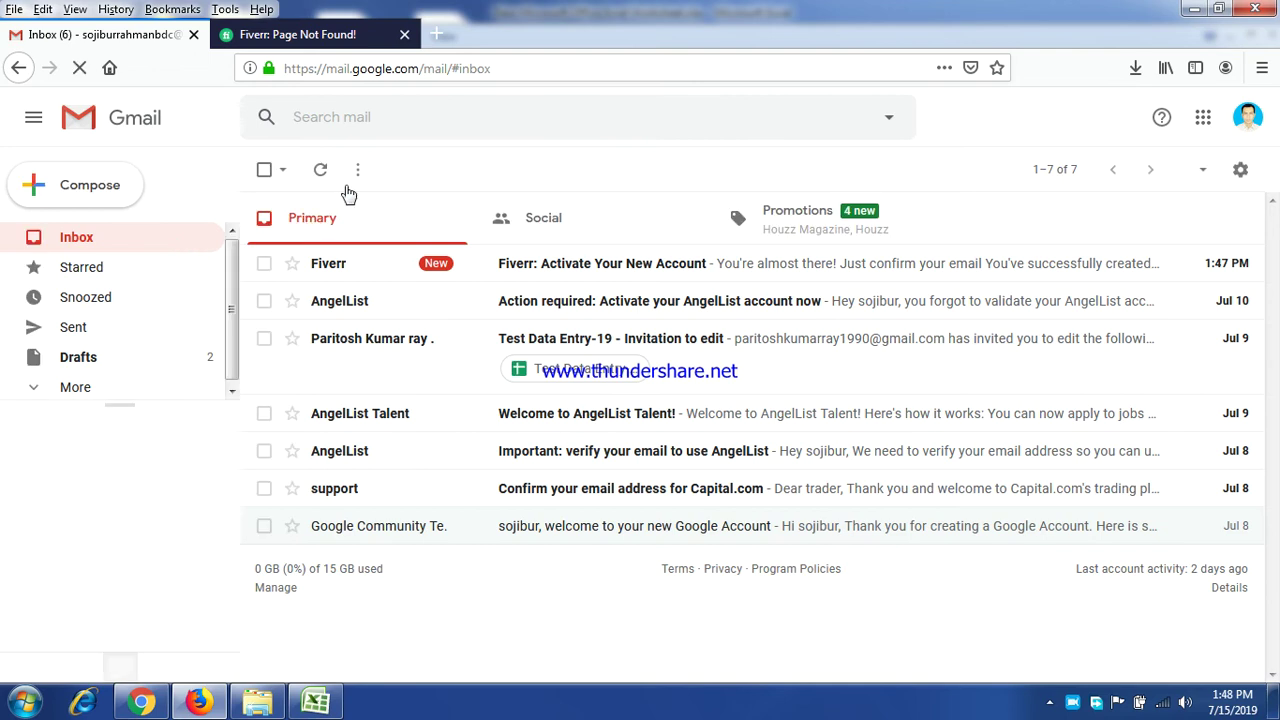
{"action": "left_click", "coordinate": [404, 35]}
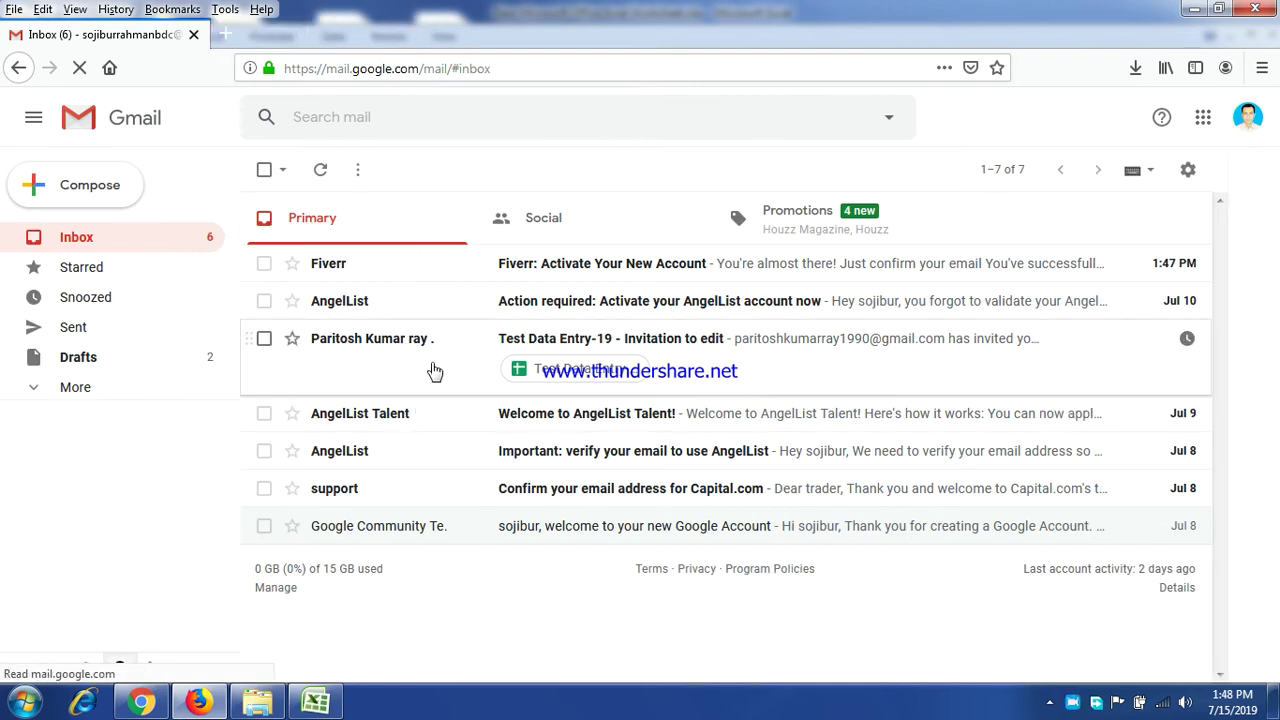
{"action": "left_click", "coordinate": [543, 270]}
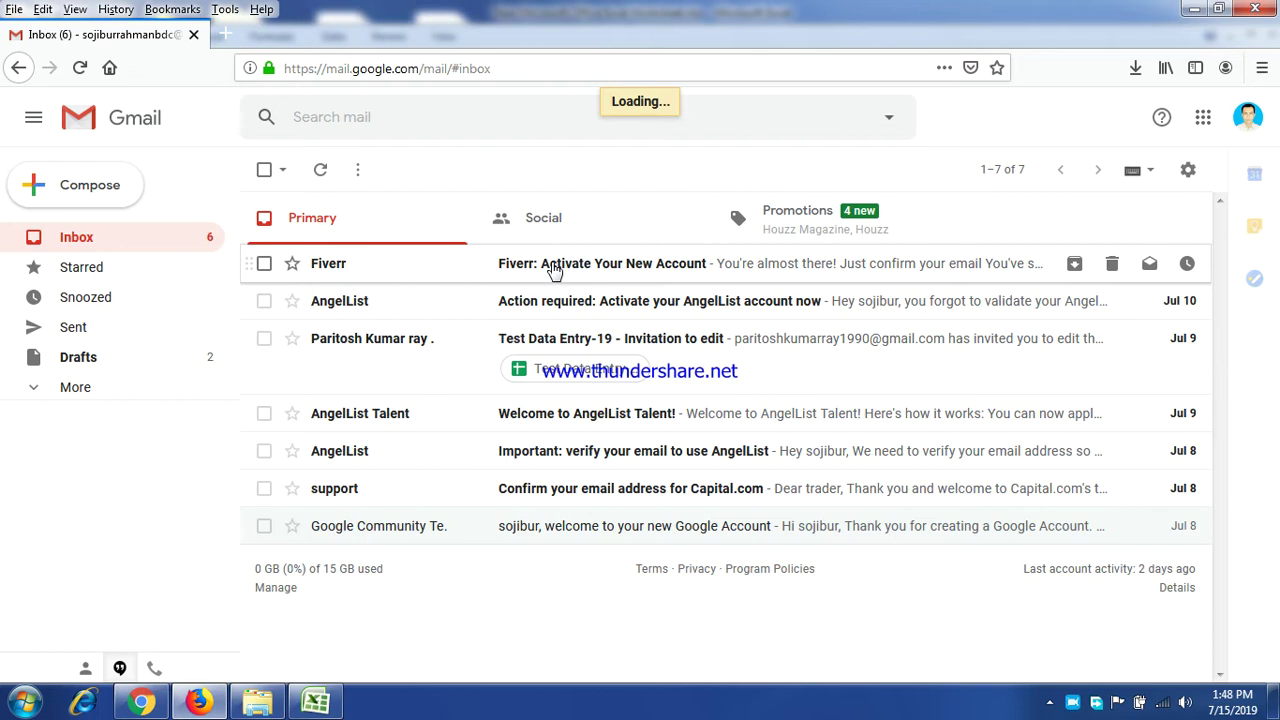
{"action": "left_click", "coordinate": [555, 270]}
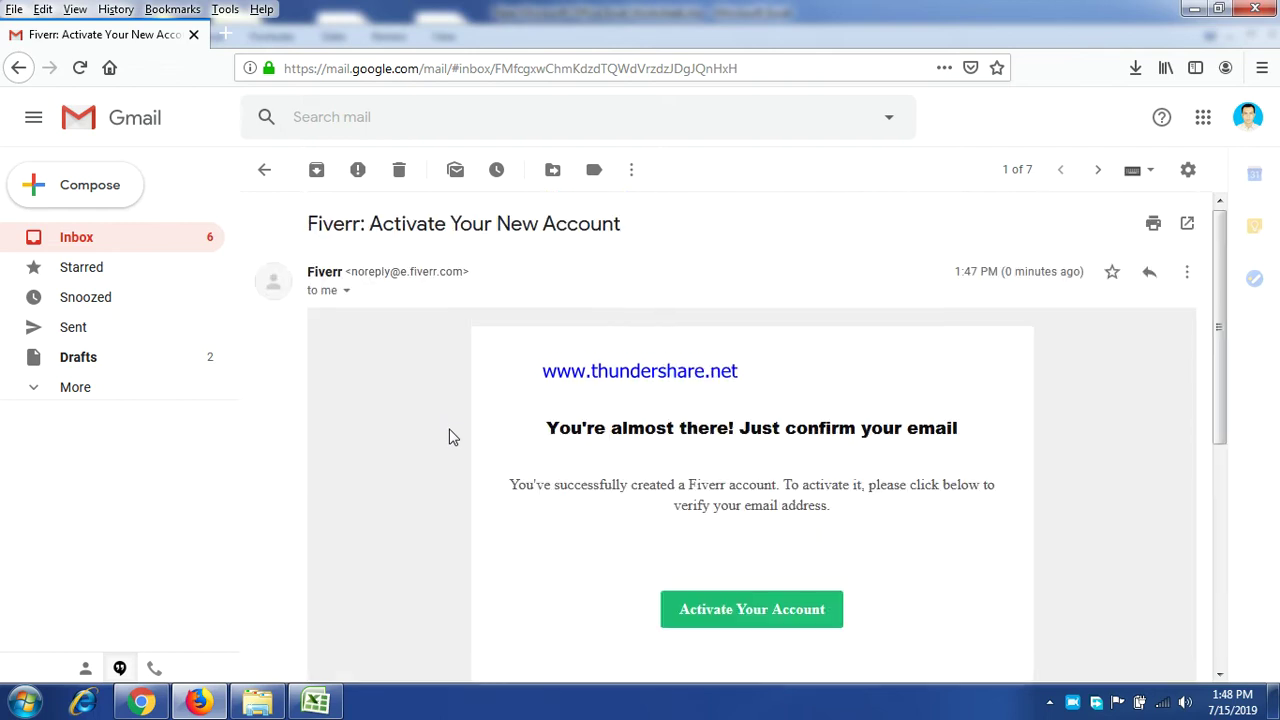
Step: Activate the Fiverr account using the email's green 'Activate Your Account' button
{"action": "scroll", "coordinate": [691, 586], "scroll_direction": "down", "scroll_amount": 3}
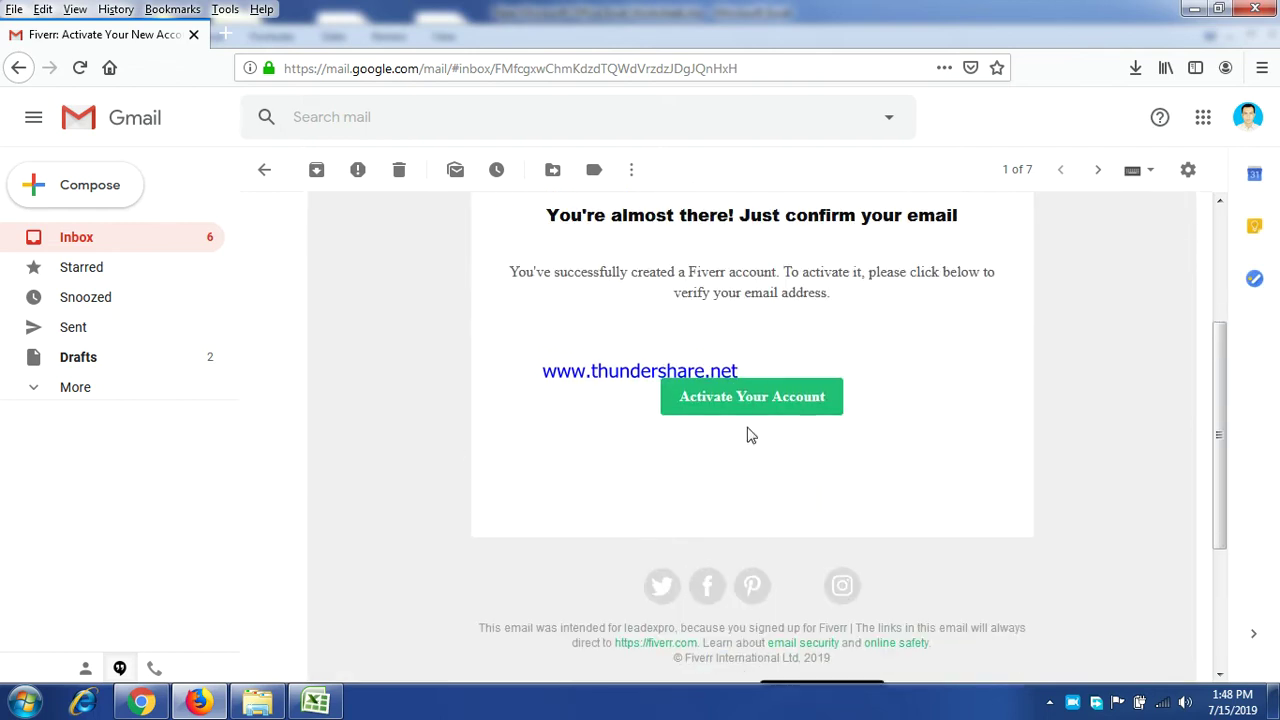
{"action": "scroll", "coordinate": [729, 397], "scroll_direction": "up", "scroll_amount": 1}
{"action": "scroll", "coordinate": [470, 464], "scroll_direction": "up", "scroll_amount": 3}
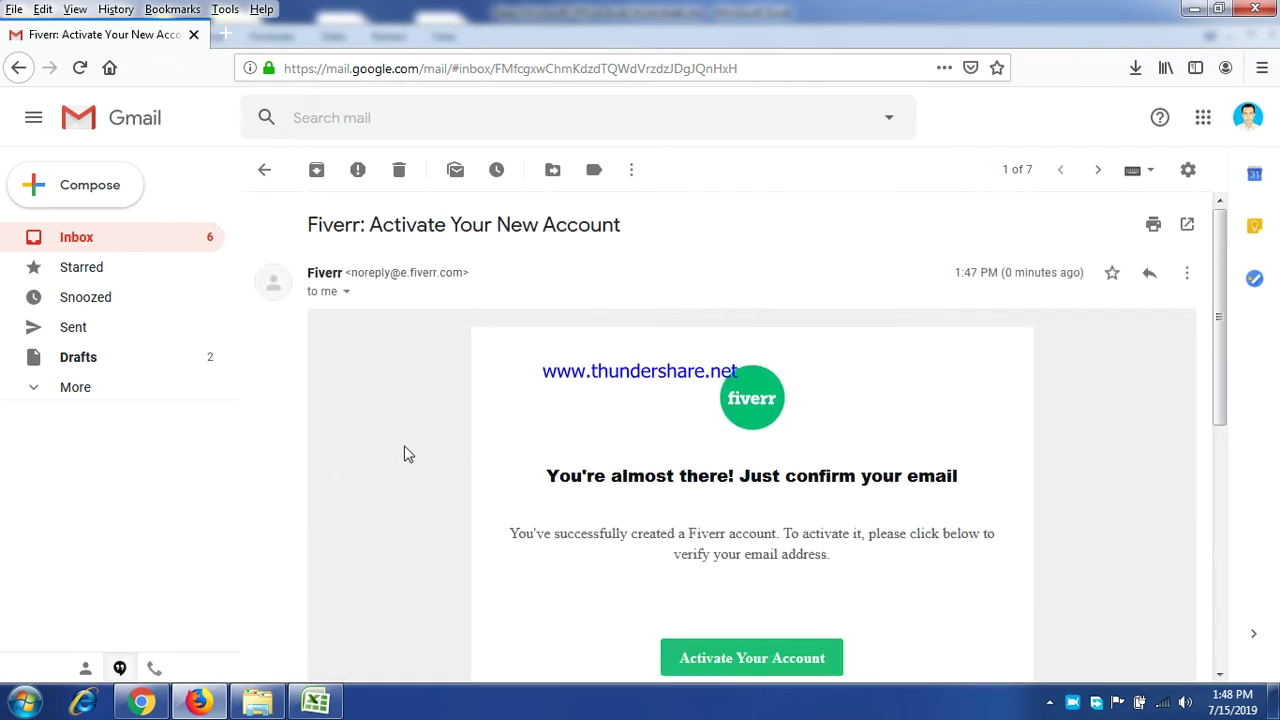
{"action": "scroll", "coordinate": [783, 491], "scroll_direction": "down", "scroll_amount": 3}
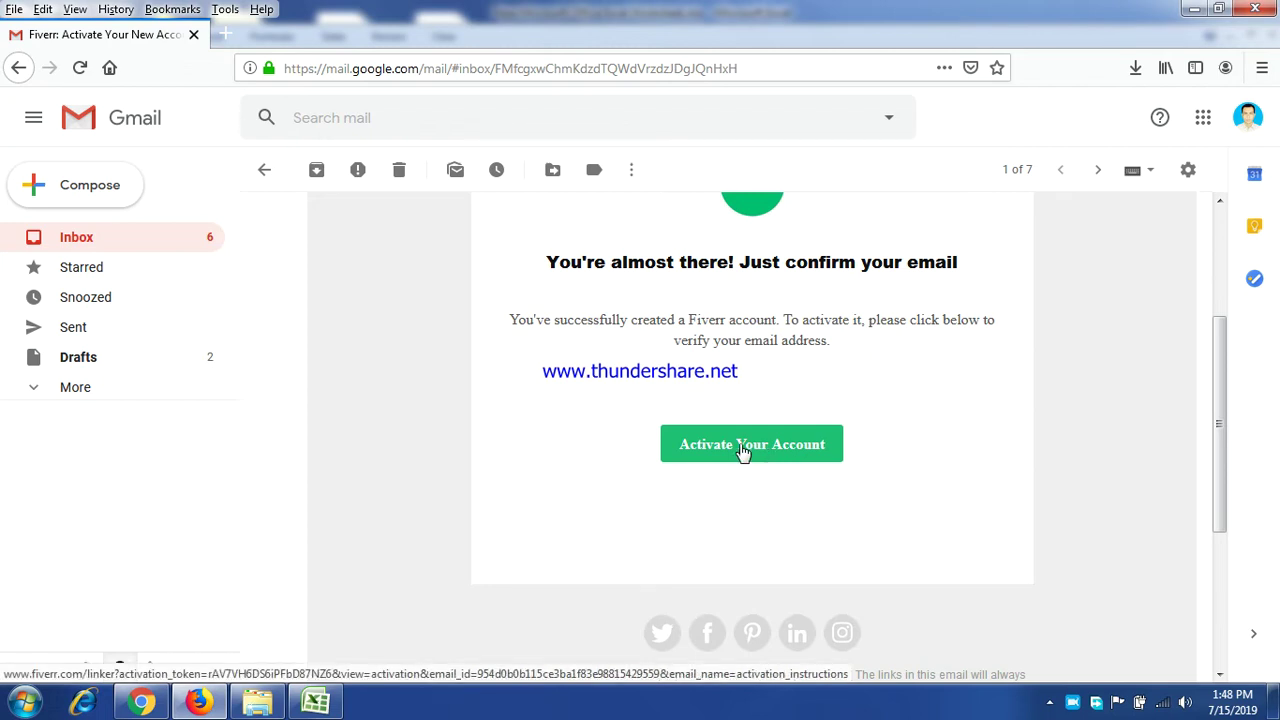
{"action": "scroll", "coordinate": [700, 491], "scroll_direction": "up", "scroll_amount": 3}
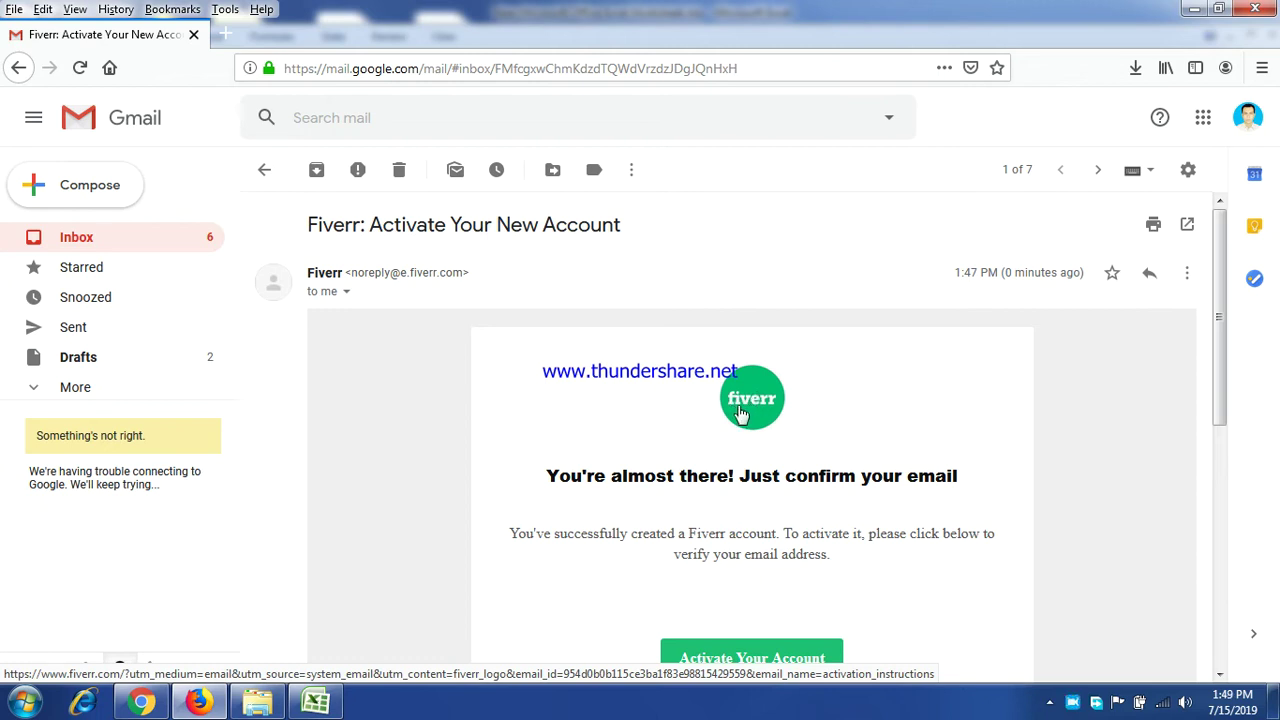
{"action": "scroll", "coordinate": [601, 444], "scroll_direction": "down", "scroll_amount": 2}
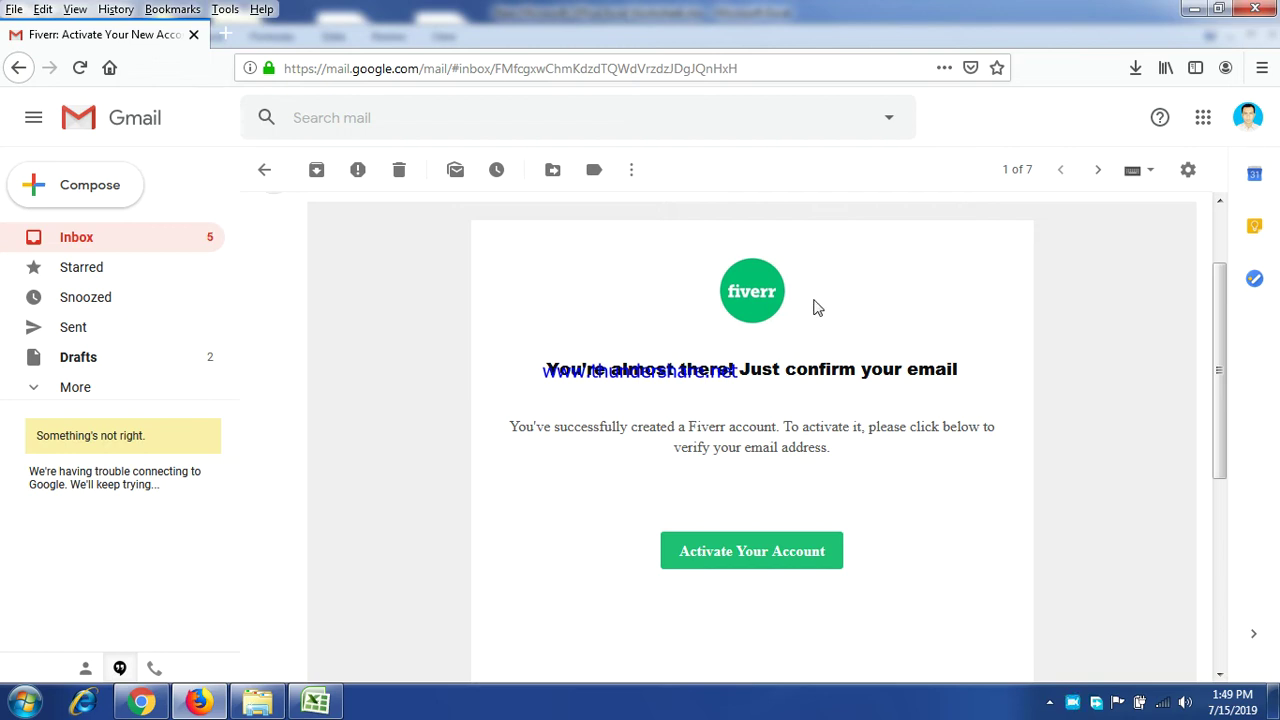
{"action": "scroll", "coordinate": [785, 405], "scroll_direction": "down", "scroll_amount": 2}
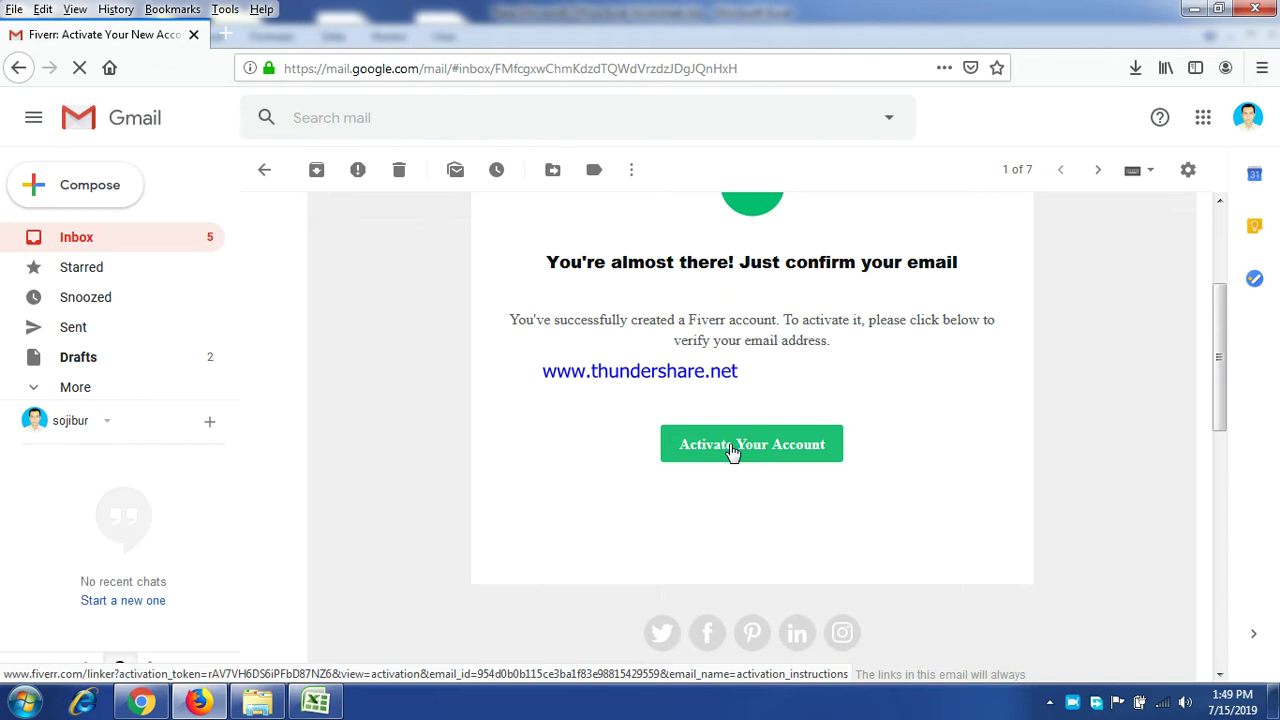
{"action": "left_click", "coordinate": [732, 451]}
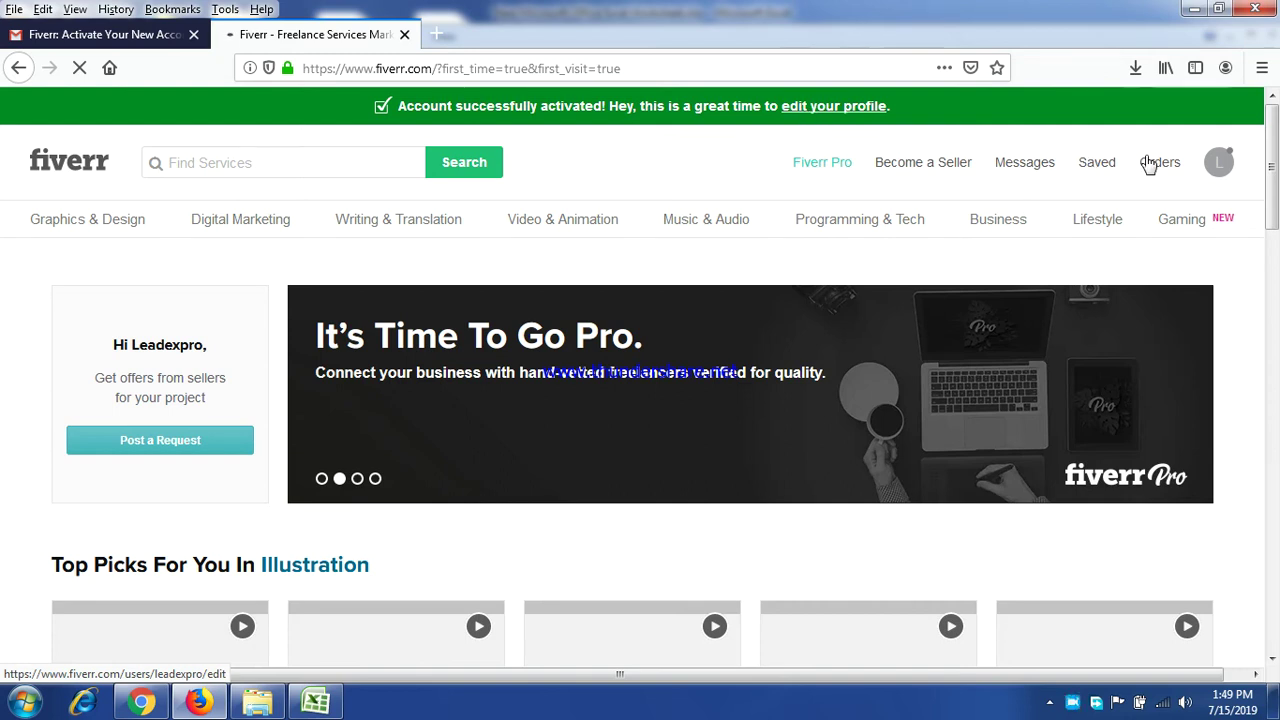
Step: Go from the account menu to the profile settings page with Full Name and Online Status
{"action": "left_click", "coordinate": [1220, 163]}
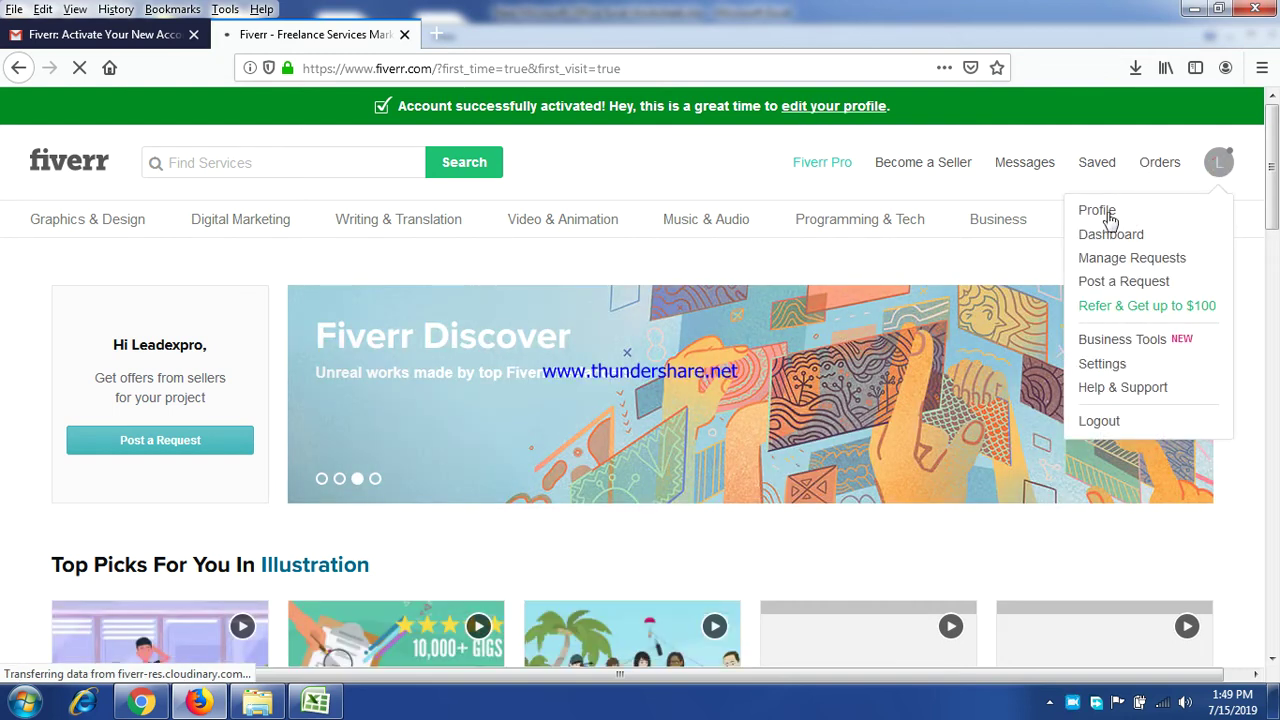
{"action": "left_click", "coordinate": [807, 108]}
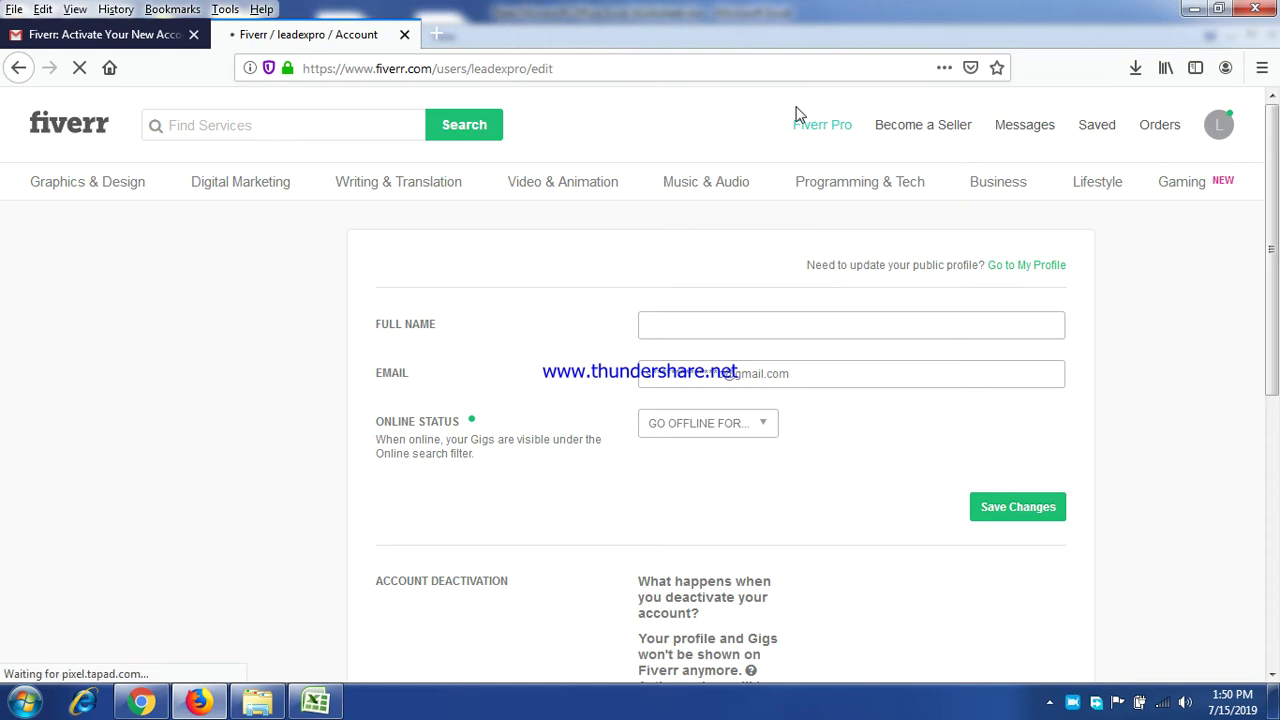
{"action": "scroll", "coordinate": [120, 352], "scroll_direction": "down", "scroll_amount": 5}
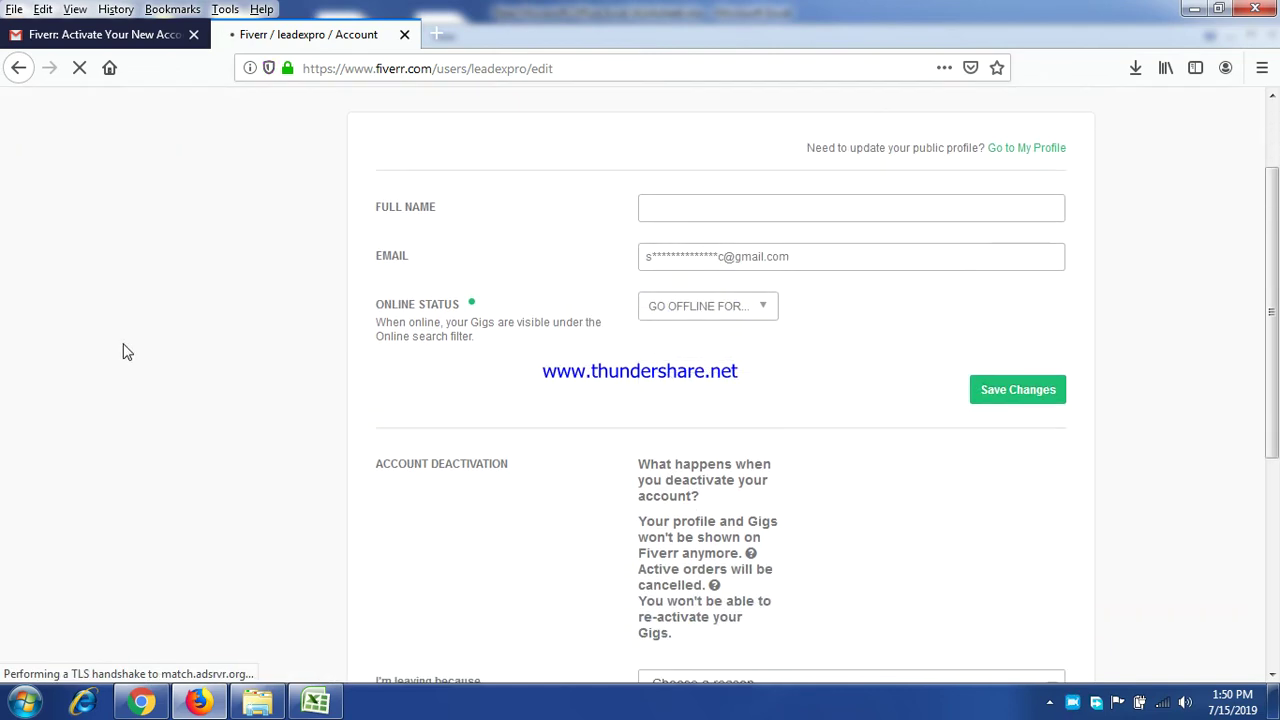
{"action": "scroll", "coordinate": [122, 352], "scroll_direction": "up", "scroll_amount": 5}
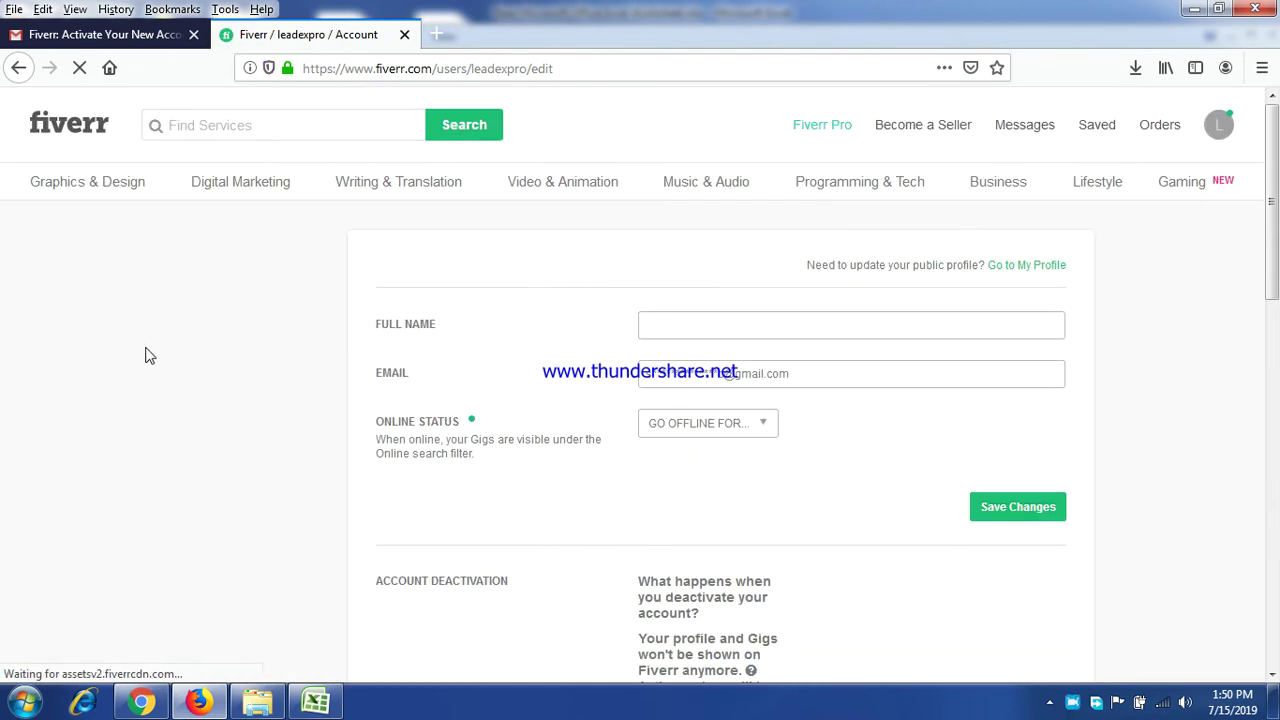
Step: Type the account holder's full name into Full Name, capitalising the first letter of each name part
{"action": "left_click", "coordinate": [655, 326]}
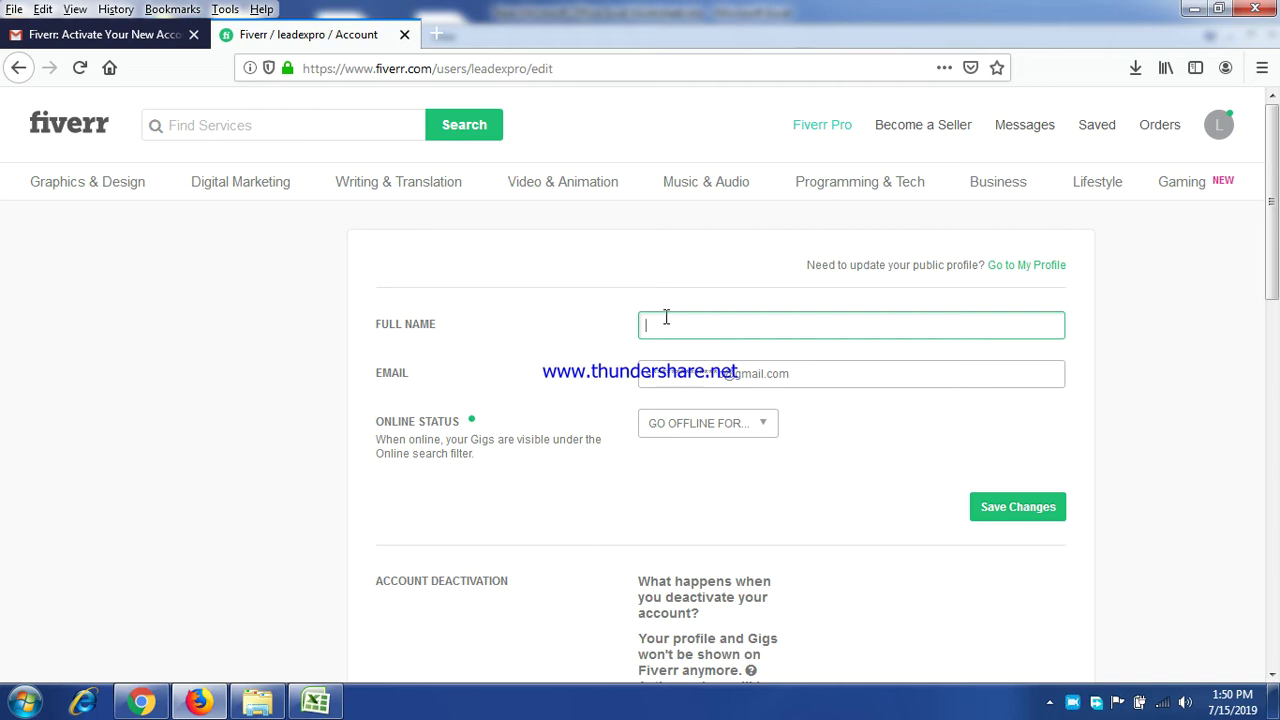
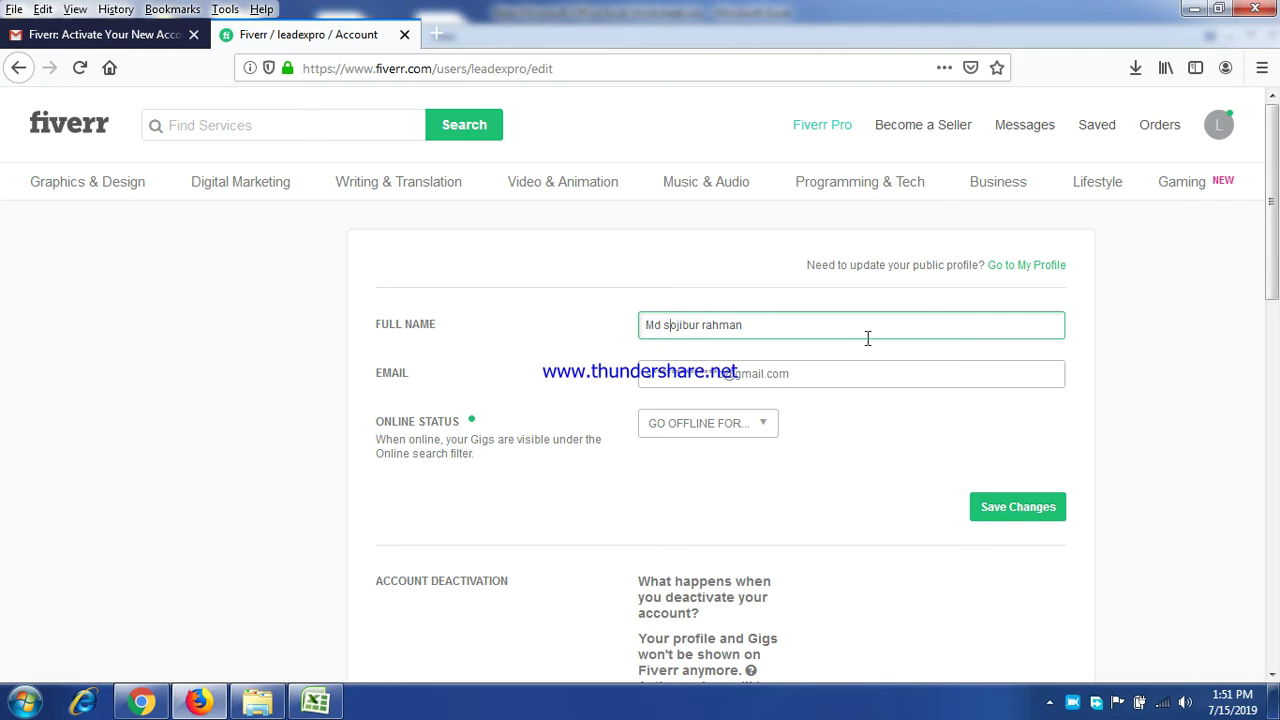
Step: Review the Go Offline For duration options without picking one, then save the settings
{"action": "left_click", "coordinate": [760, 325]}
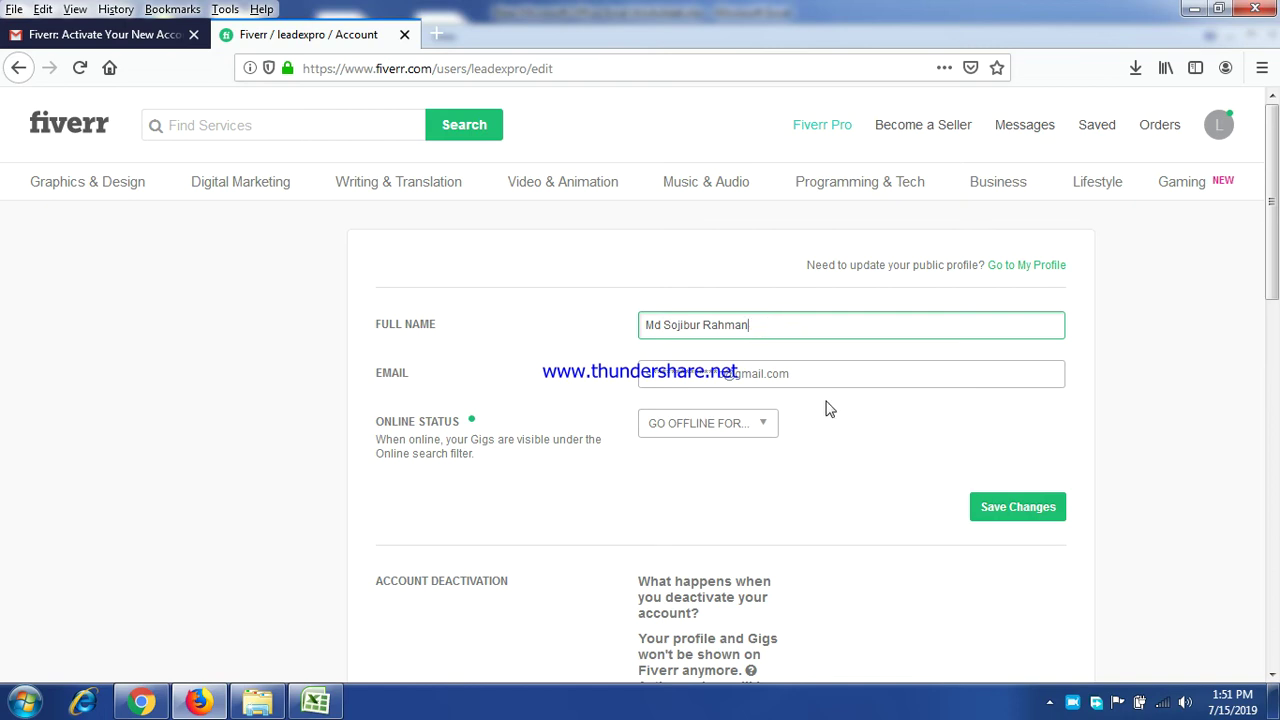
{"action": "scroll", "coordinate": [794, 451], "scroll_direction": "down", "scroll_amount": 2}
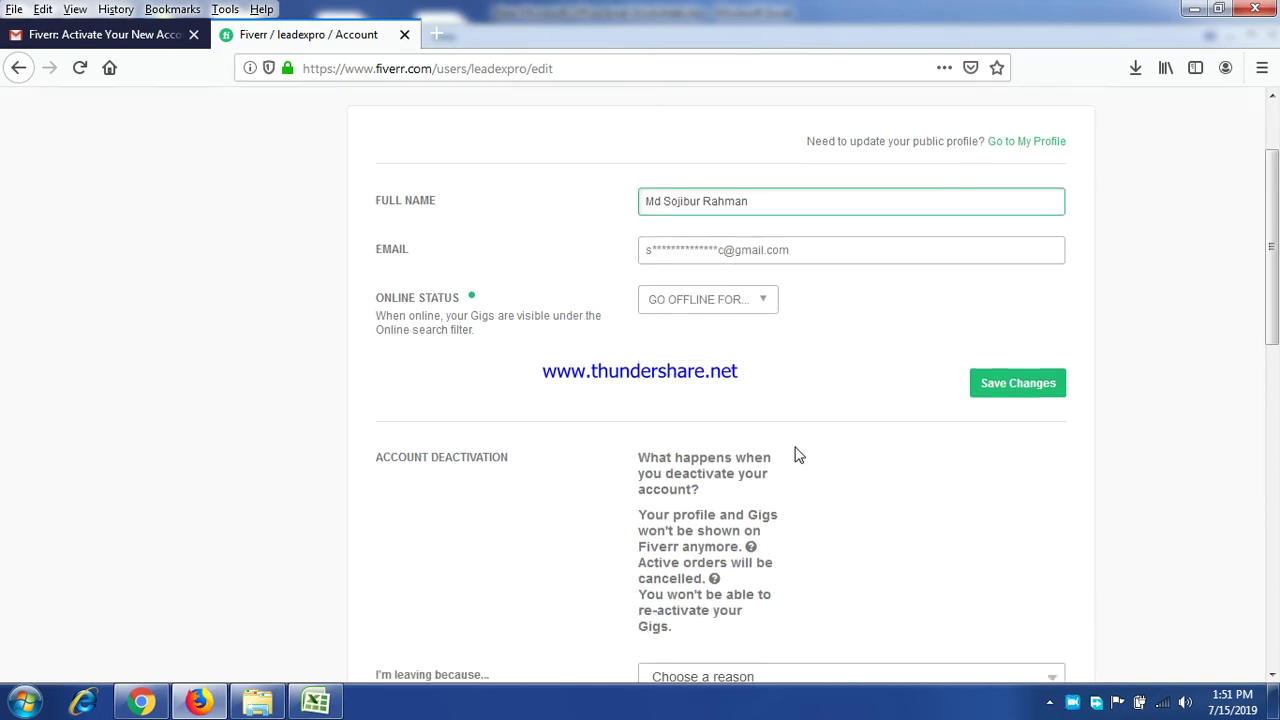
{"action": "scroll", "coordinate": [798, 455], "scroll_direction": "up", "scroll_amount": 1}
{"action": "scroll", "coordinate": [798, 455], "scroll_direction": "up", "scroll_amount": 1}
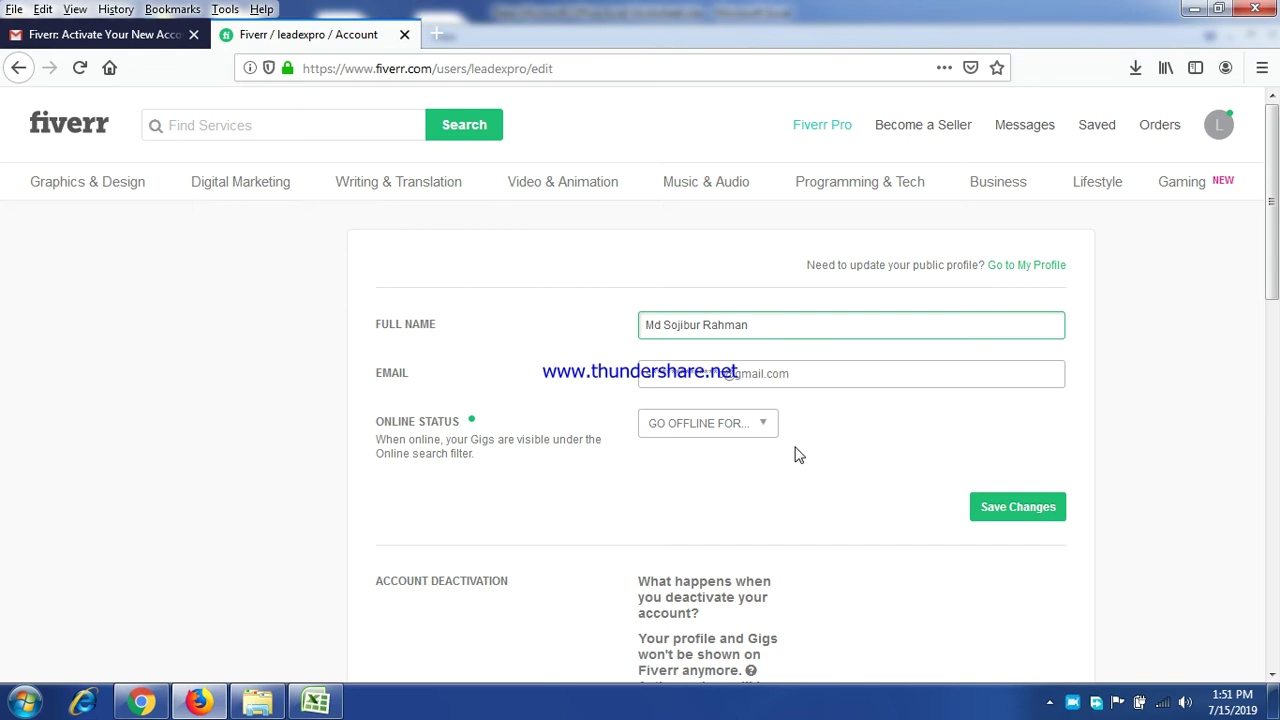
{"action": "scroll", "coordinate": [798, 455], "scroll_direction": "down", "scroll_amount": 1}
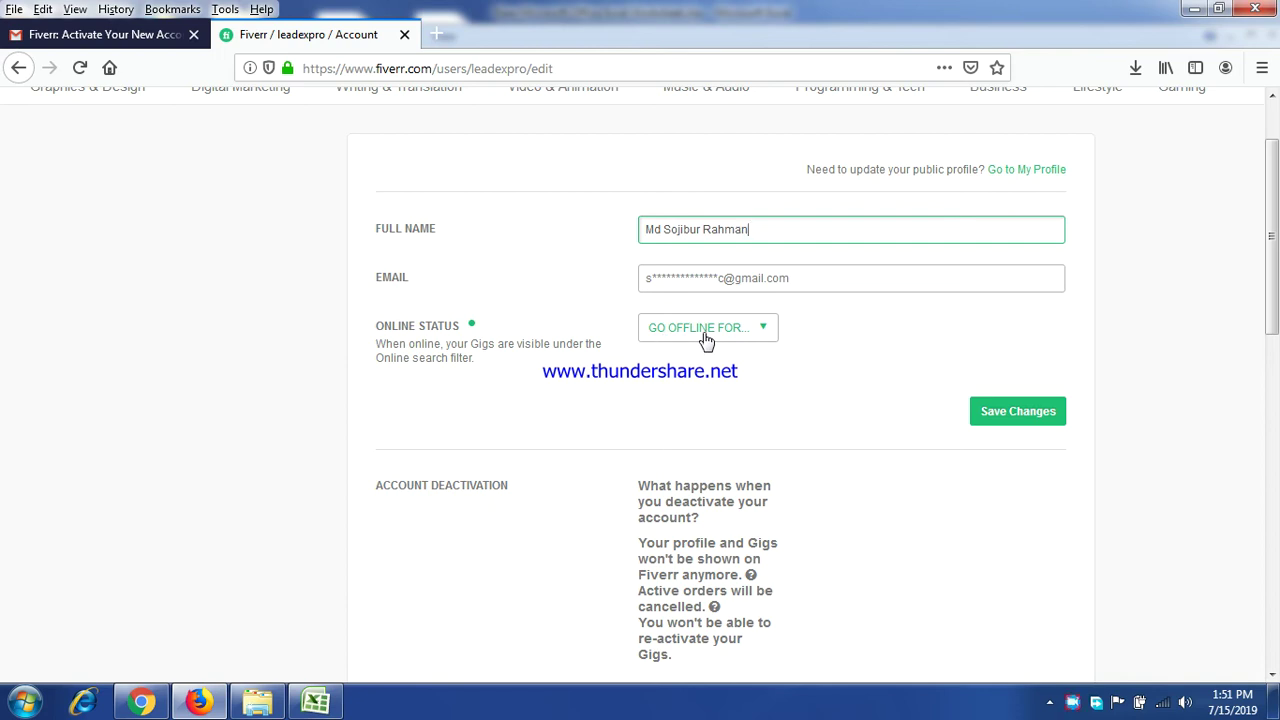
{"action": "scroll", "coordinate": [1163, 251], "scroll_direction": "up", "scroll_amount": 1}
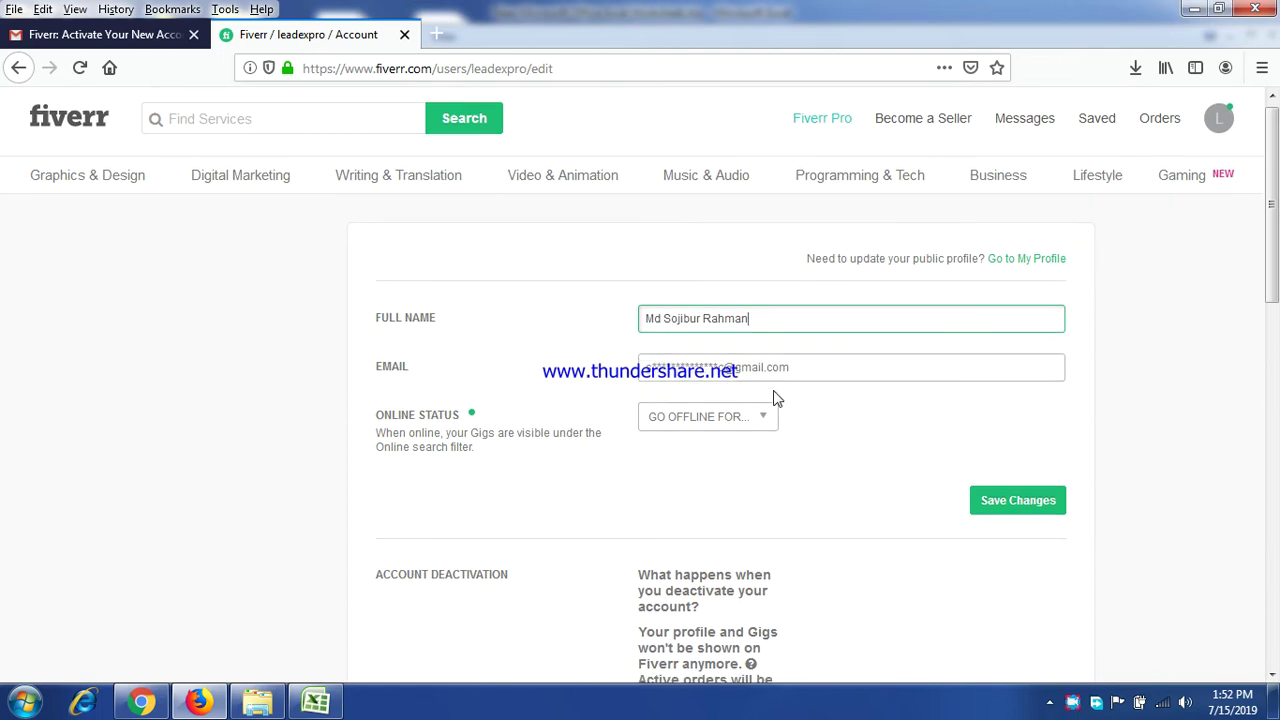
{"action": "scroll", "coordinate": [778, 398], "scroll_direction": "down", "scroll_amount": 1}
{"action": "left_click", "coordinate": [766, 335]}
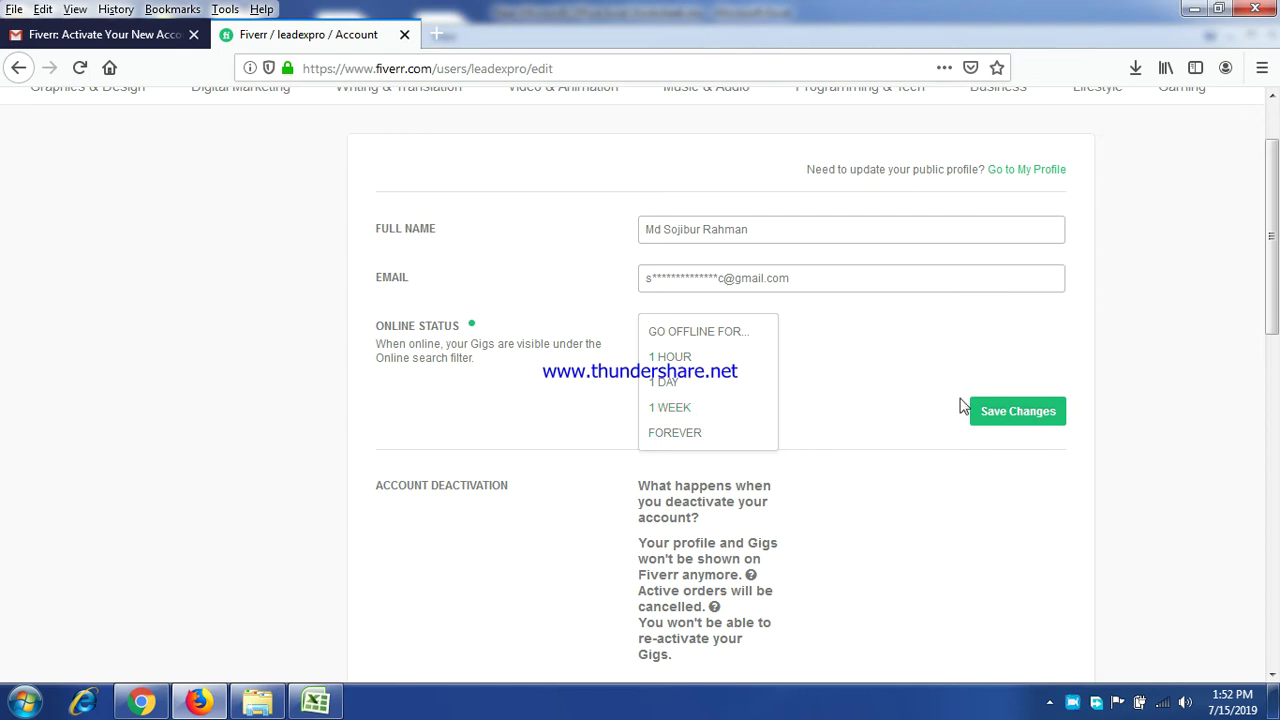
{"action": "left_click", "coordinate": [390, 416]}
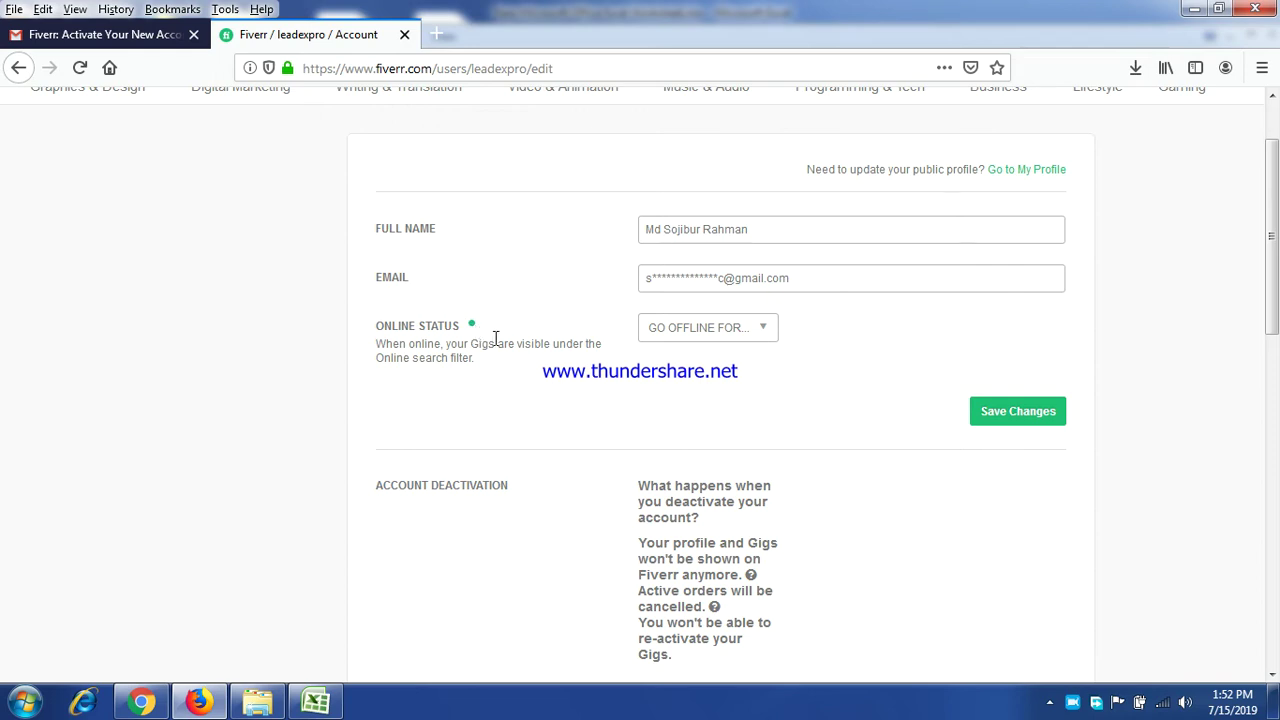
{"action": "left_click", "coordinate": [751, 332]}
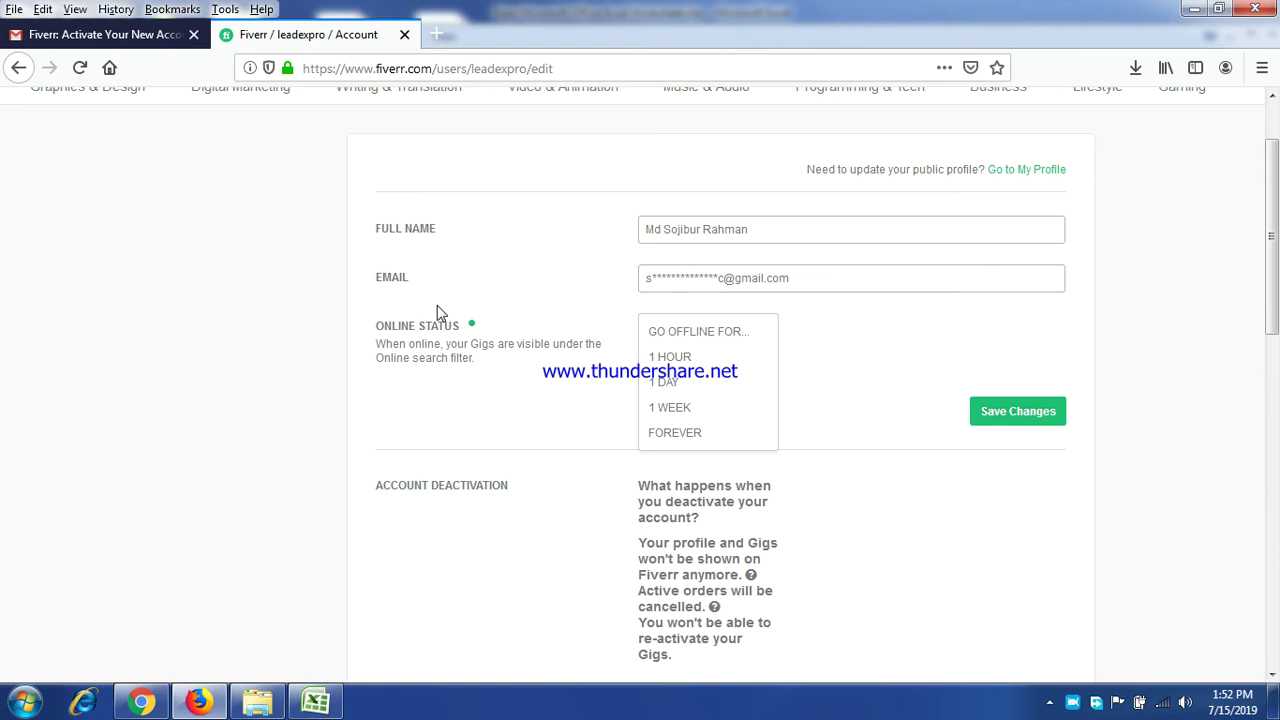
{"action": "left_click", "coordinate": [505, 410]}
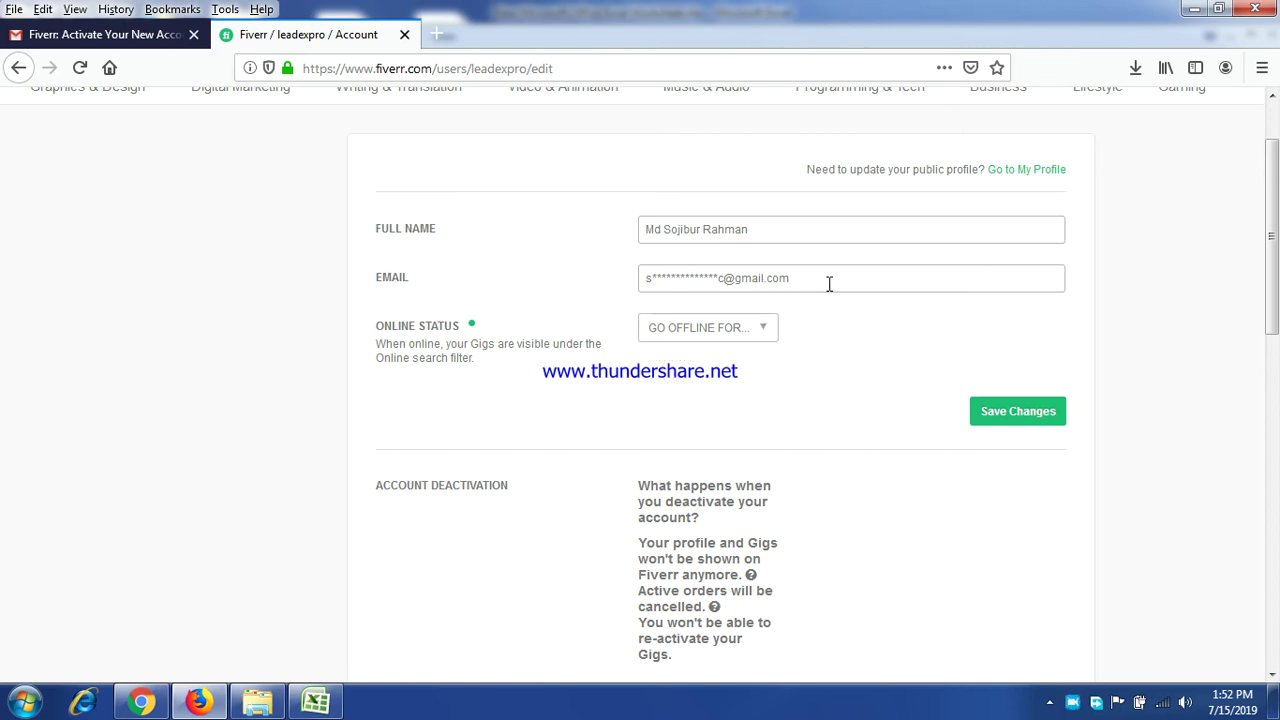
{"action": "left_click", "coordinate": [1001, 420]}
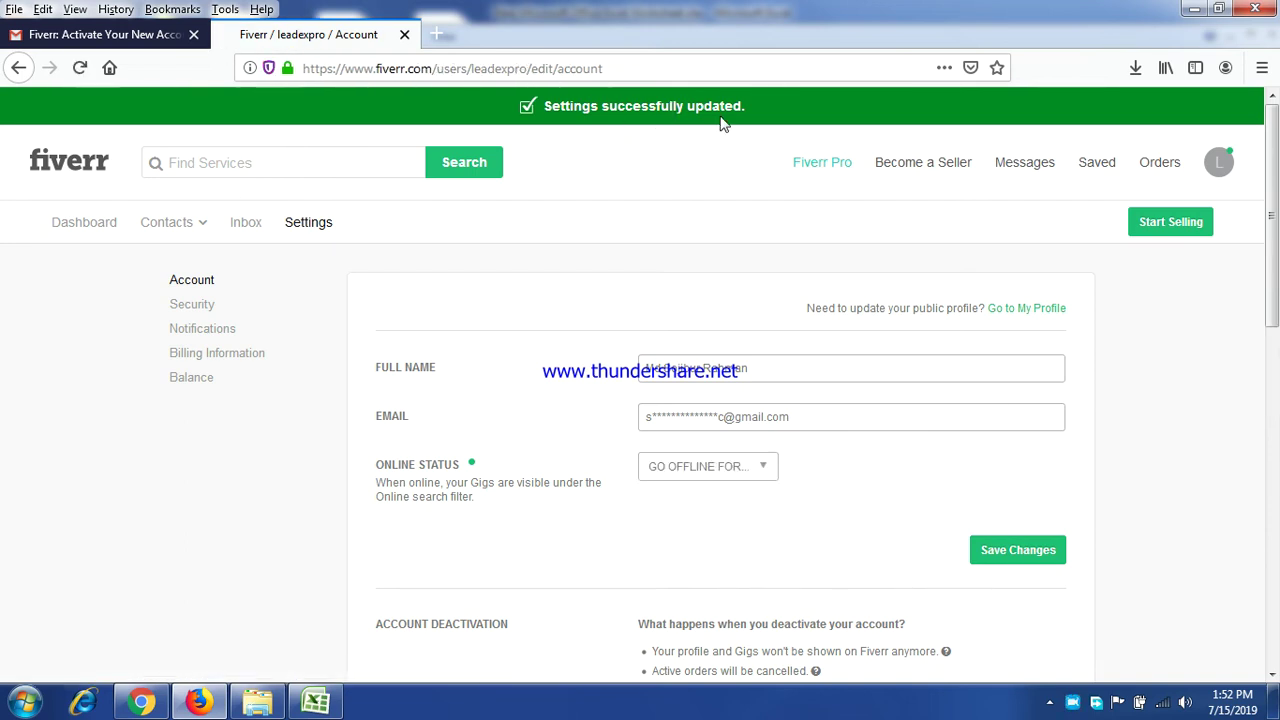
{"action": "scroll", "coordinate": [574, 343], "scroll_direction": "down", "scroll_amount": 5}
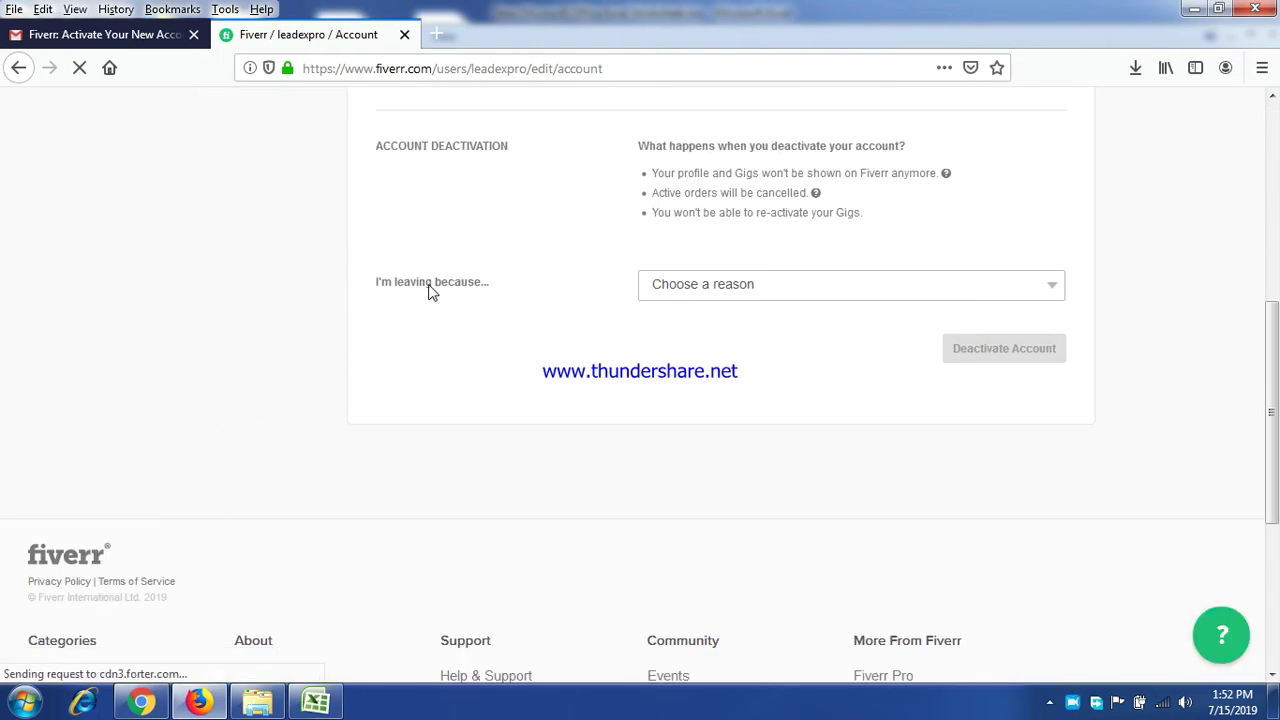
{"action": "left_click", "coordinate": [772, 288]}
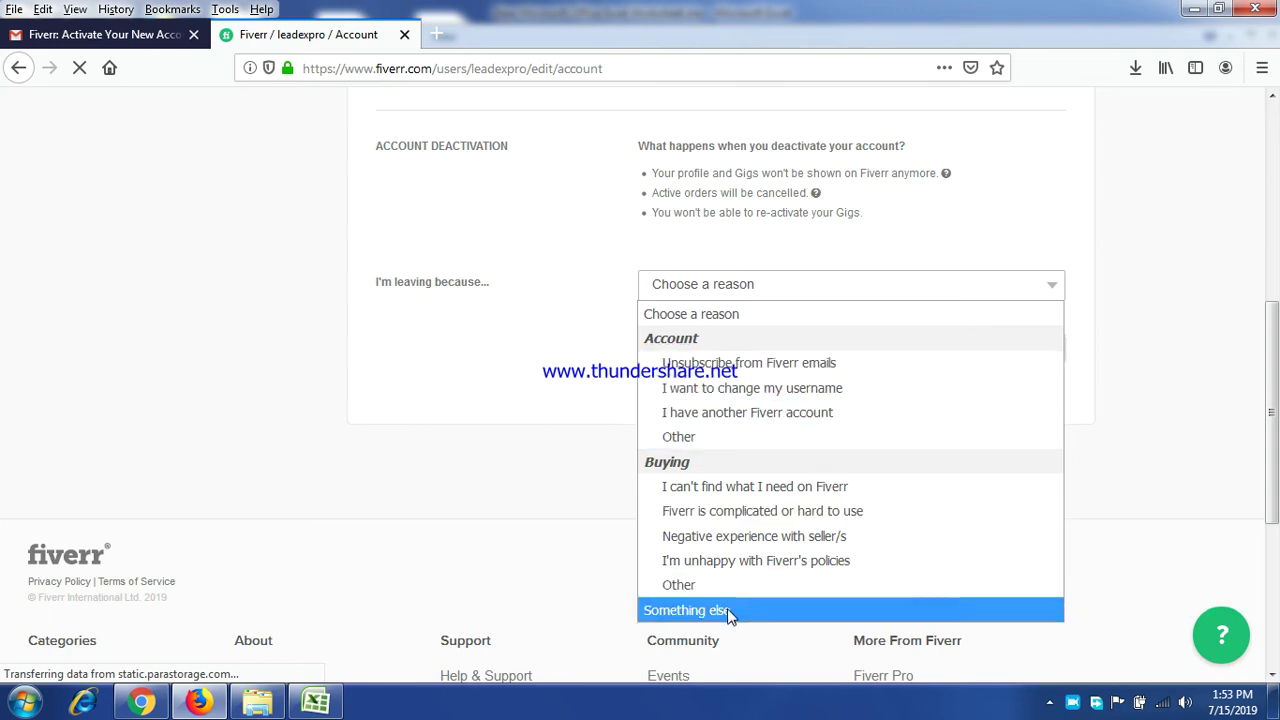
{"action": "left_click", "coordinate": [241, 468]}
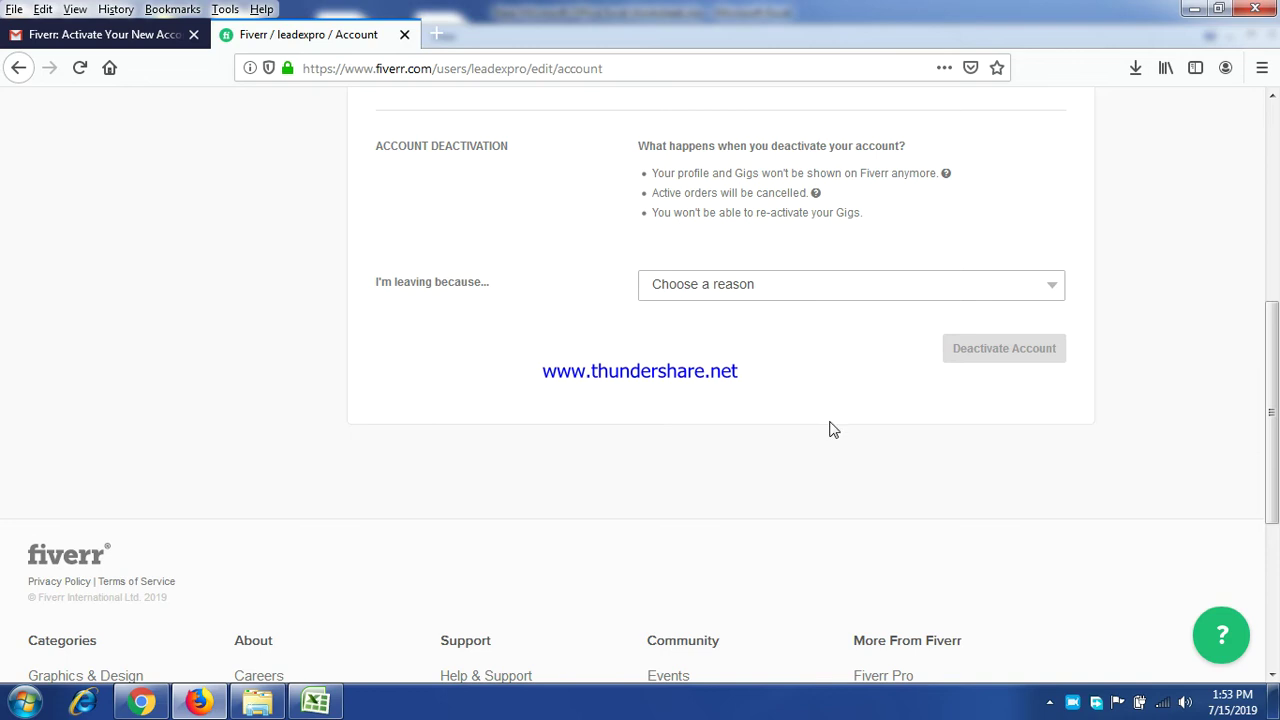
{"action": "scroll", "coordinate": [829, 429], "scroll_direction": "up", "scroll_amount": 3}
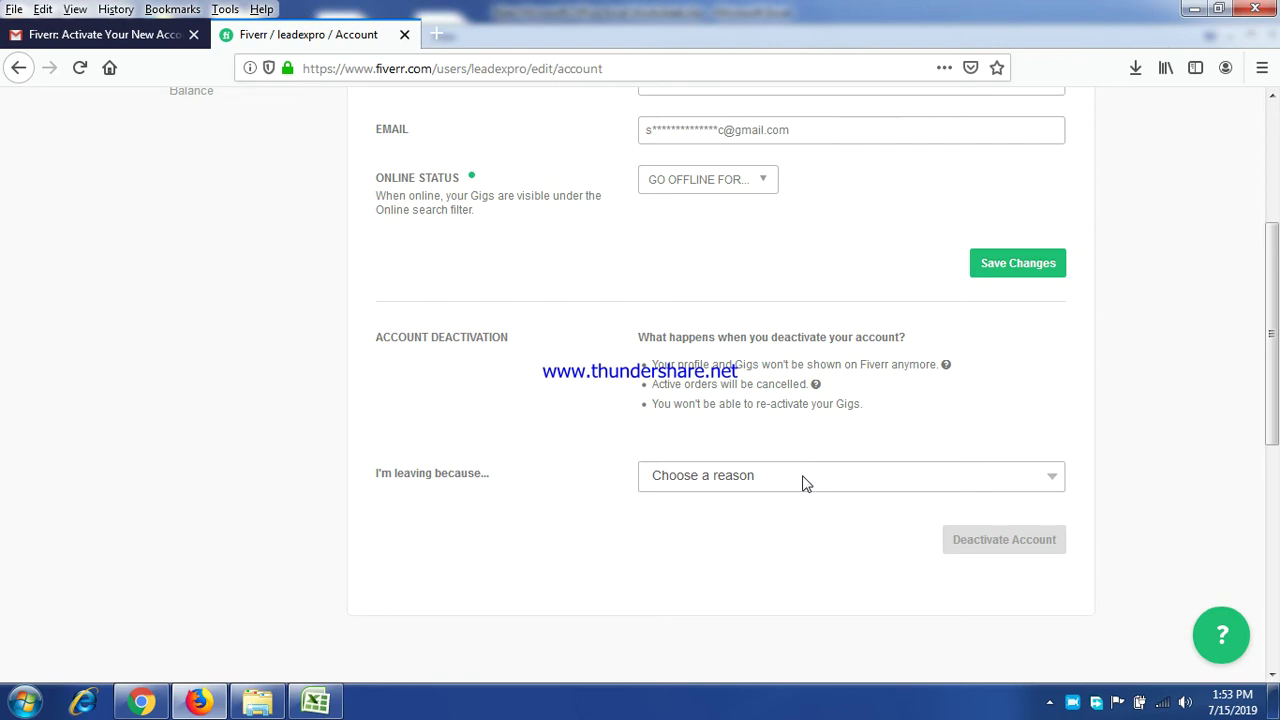
{"action": "scroll", "coordinate": [806, 483], "scroll_direction": "down", "scroll_amount": 3}
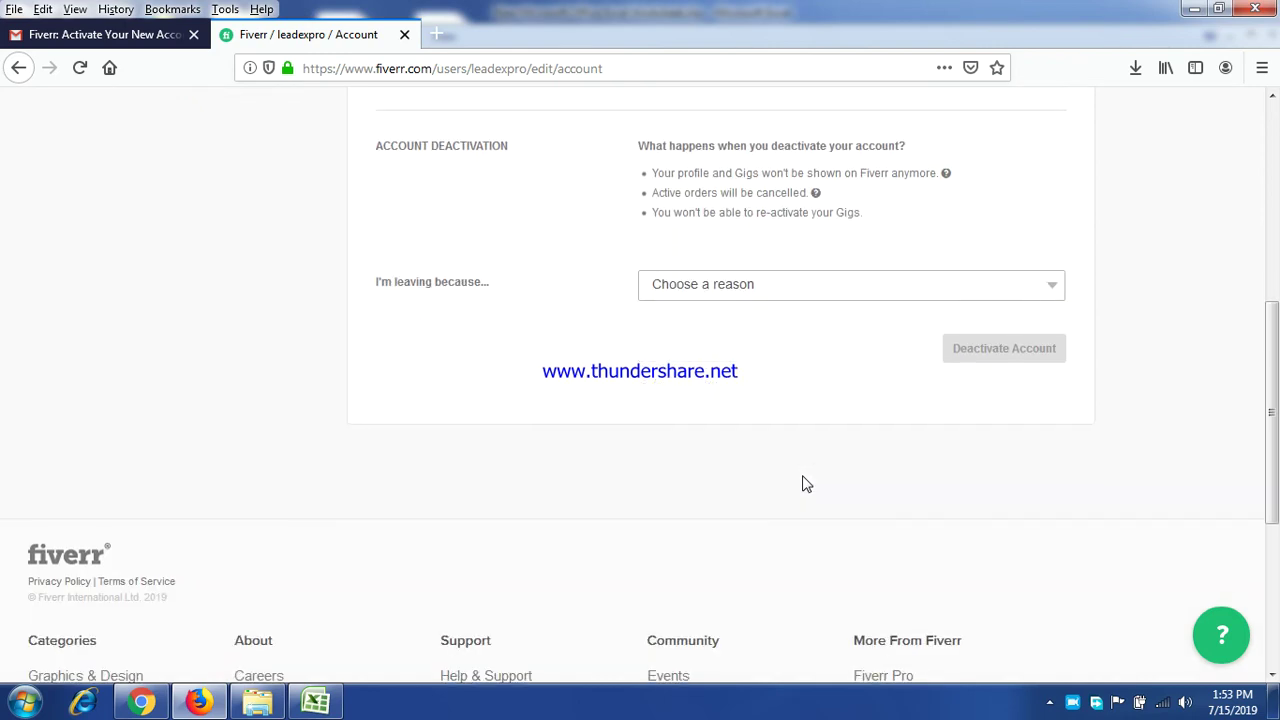
{"action": "scroll", "coordinate": [806, 483], "scroll_direction": "up", "scroll_amount": 2}
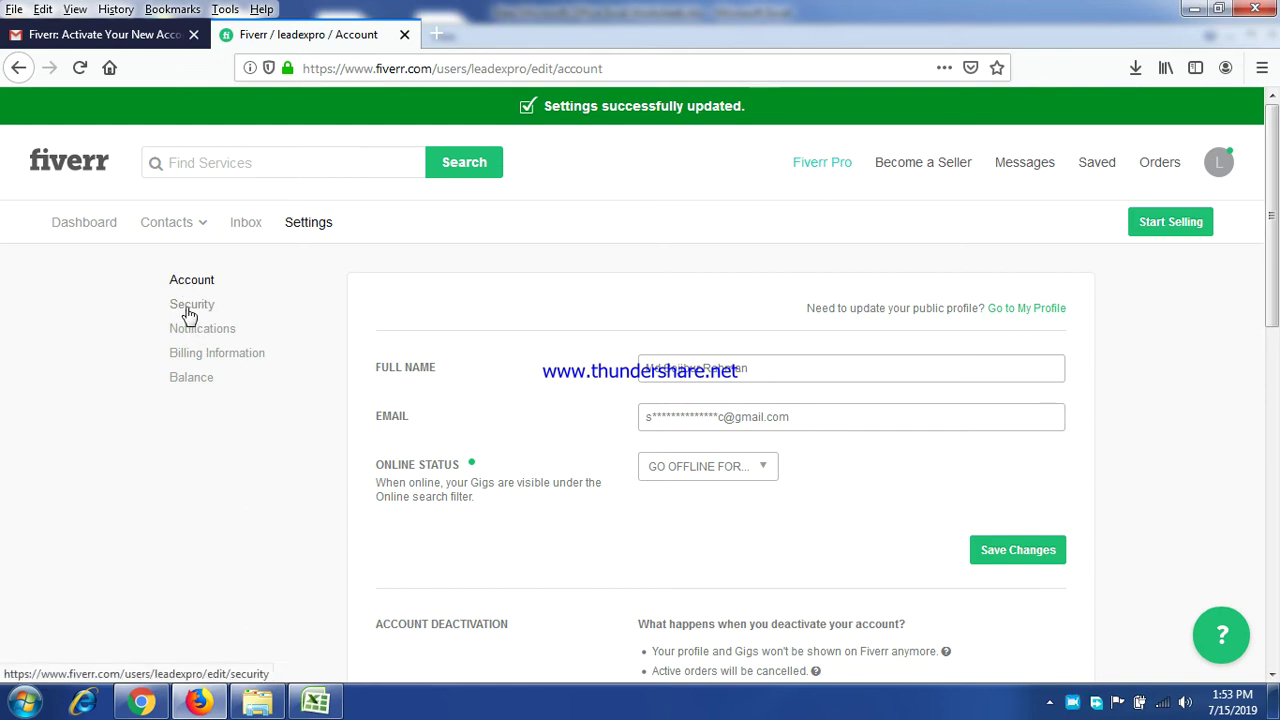
Step: Open Security settings and start Phone Verification with Verify Now
{"action": "left_click", "coordinate": [189, 312]}
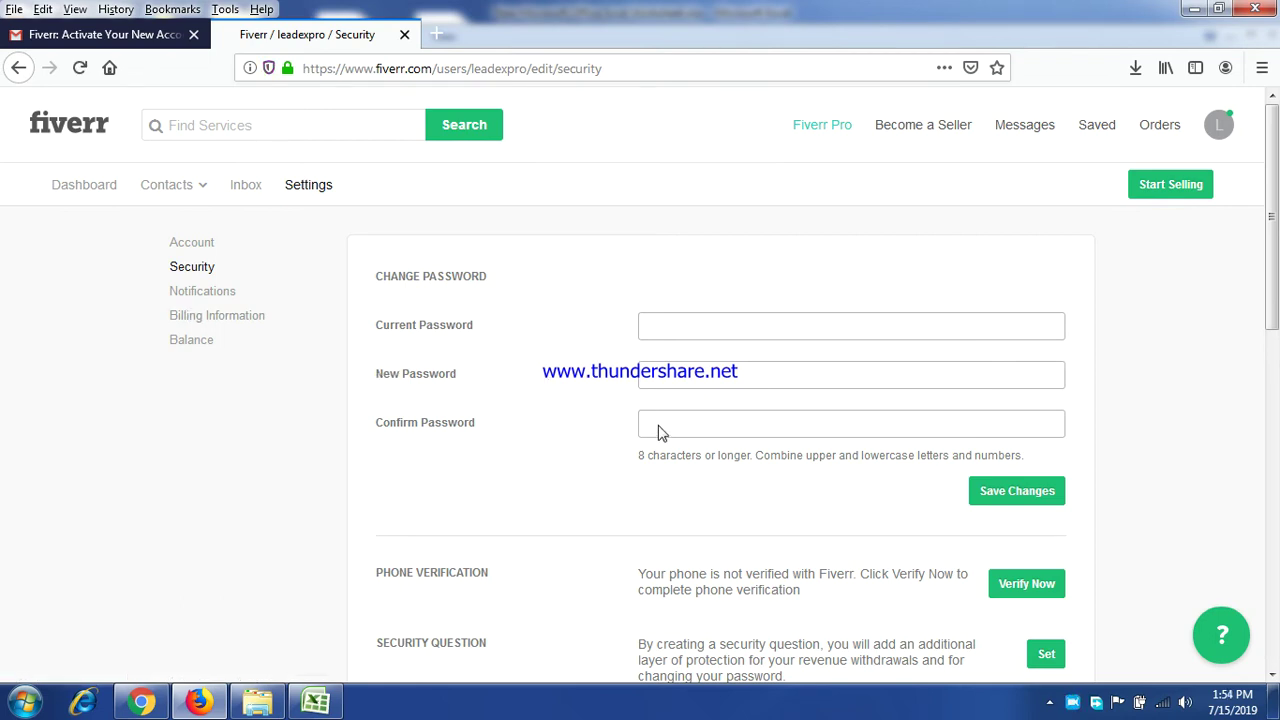
{"action": "scroll", "coordinate": [709, 451], "scroll_direction": "down", "scroll_amount": 3}
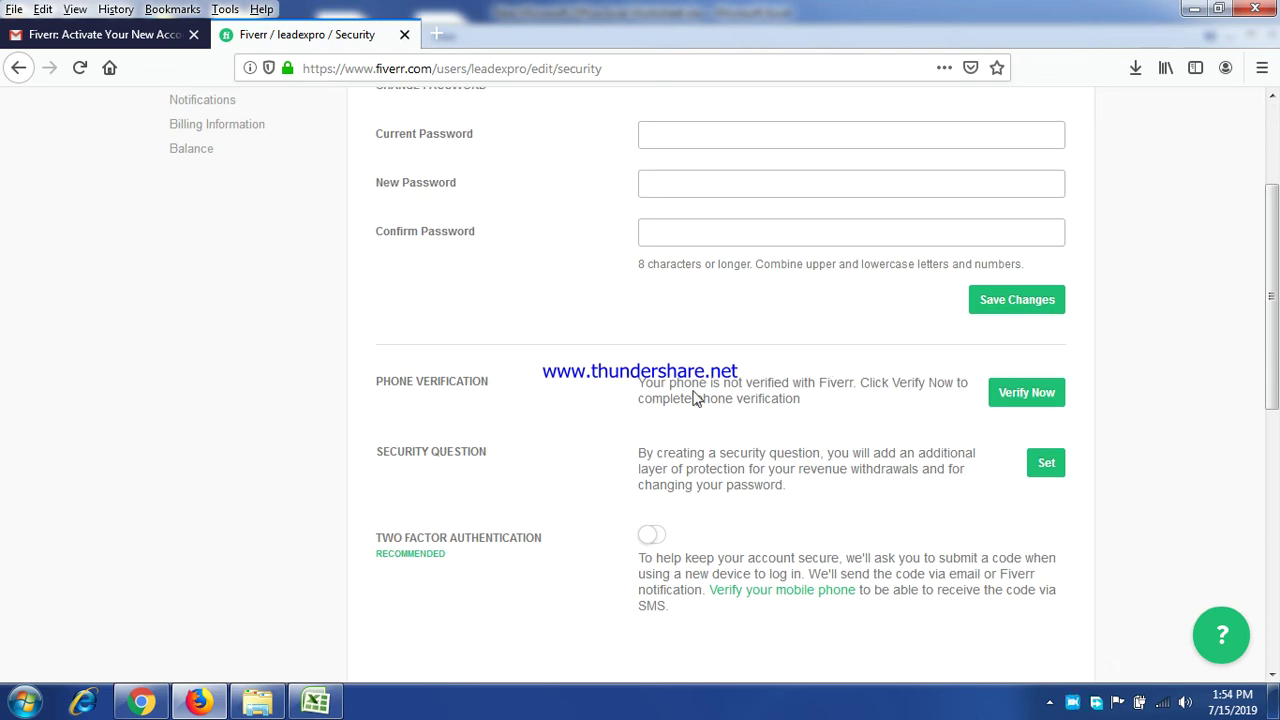
{"action": "left_click", "coordinate": [1012, 400]}
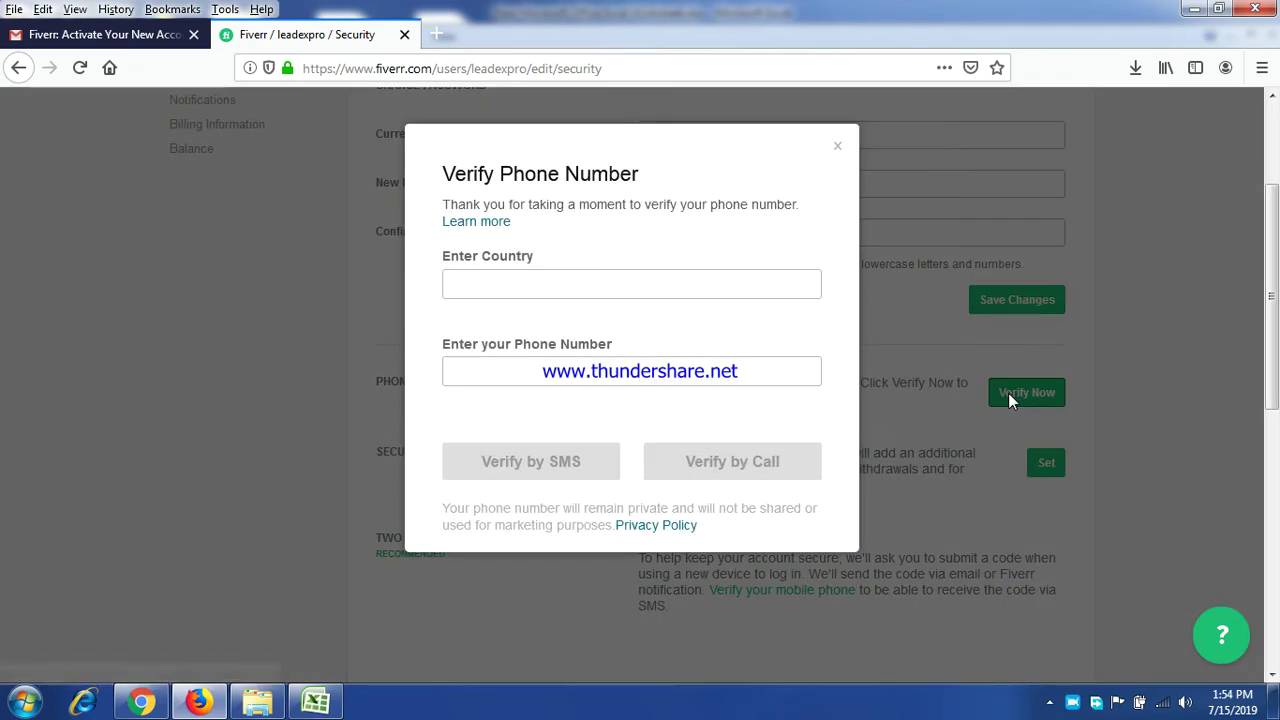
Step: Enter the phone number and request verification by call, then by SMS
{"action": "left_click", "coordinate": [543, 370]}
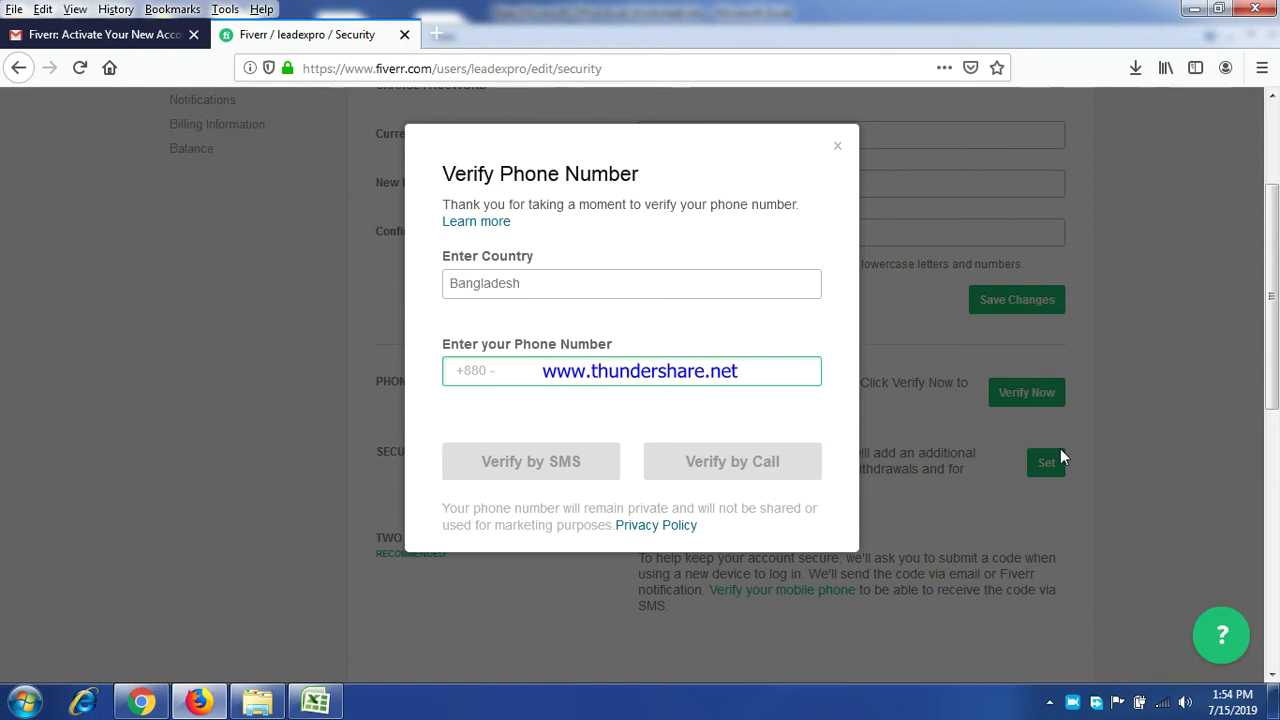
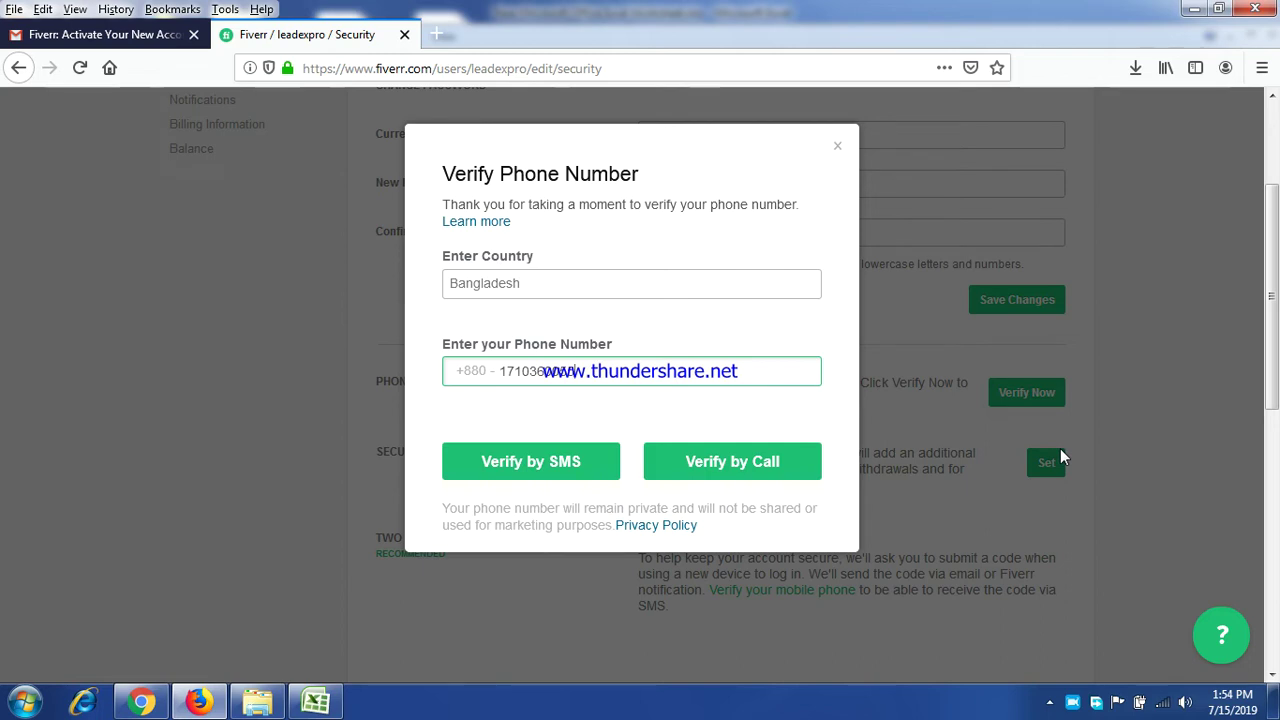
{"action": "left_click", "coordinate": [720, 474]}
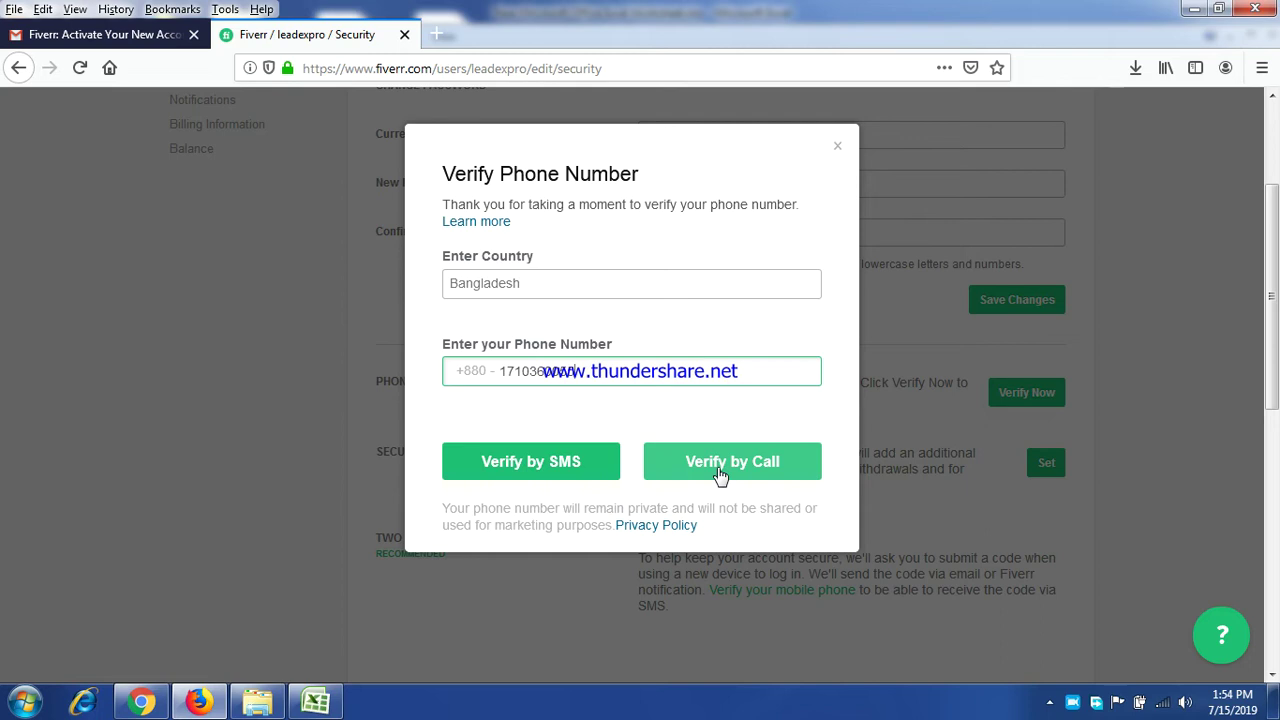
{"action": "left_click", "coordinate": [524, 469]}
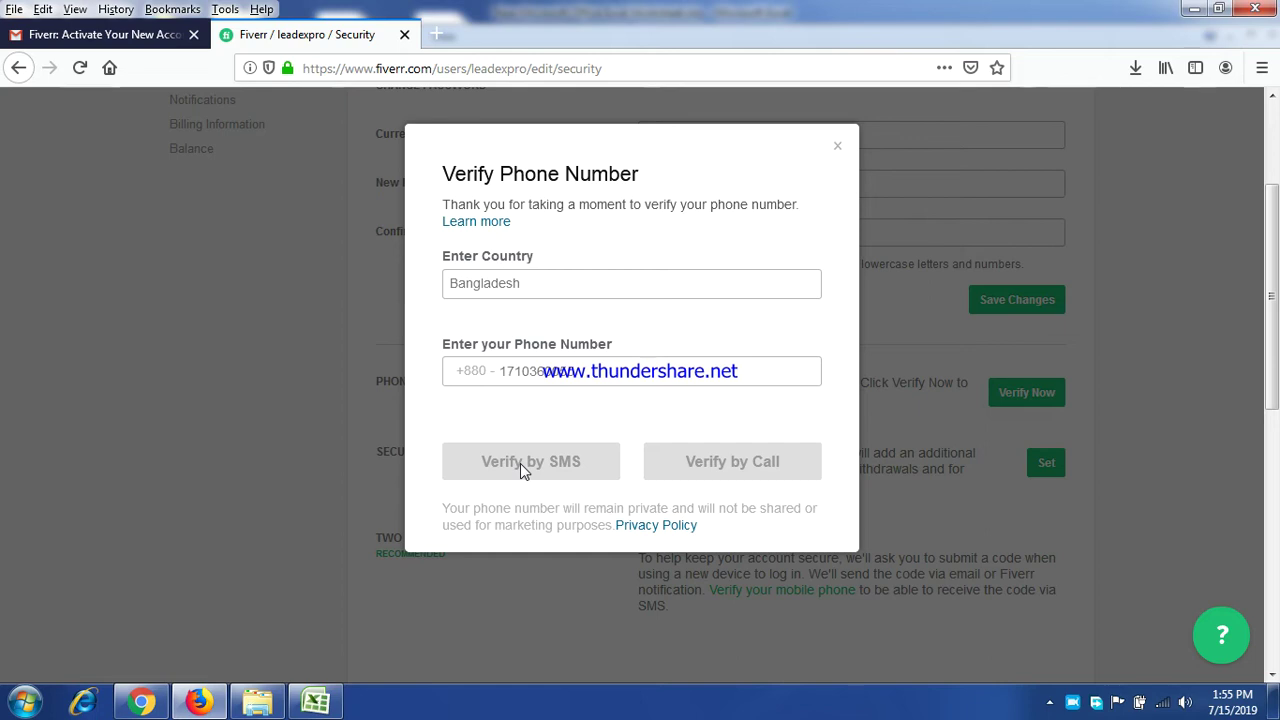
Step: Refocus the phone field, then close the Verify Phone Number dialog without verifying
{"action": "scroll", "coordinate": [640, 363], "scroll_direction": "down", "scroll_amount": 5}
{"action": "scroll", "coordinate": [640, 362], "scroll_direction": "up", "scroll_amount": 8}
{"action": "scroll", "coordinate": [640, 362], "scroll_direction": "up", "scroll_amount": 1}
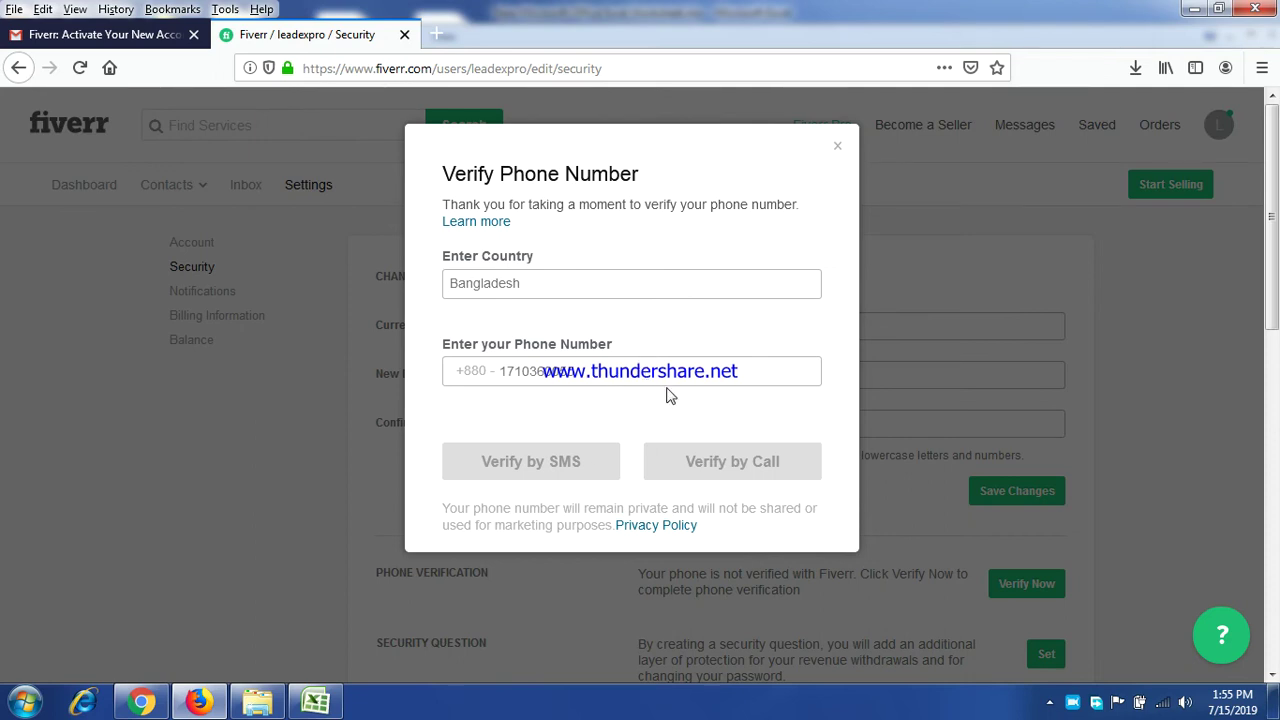
{"action": "scroll", "coordinate": [670, 396], "scroll_direction": "down", "scroll_amount": 2}
{"action": "scroll", "coordinate": [670, 396], "scroll_direction": "up", "scroll_amount": 2}
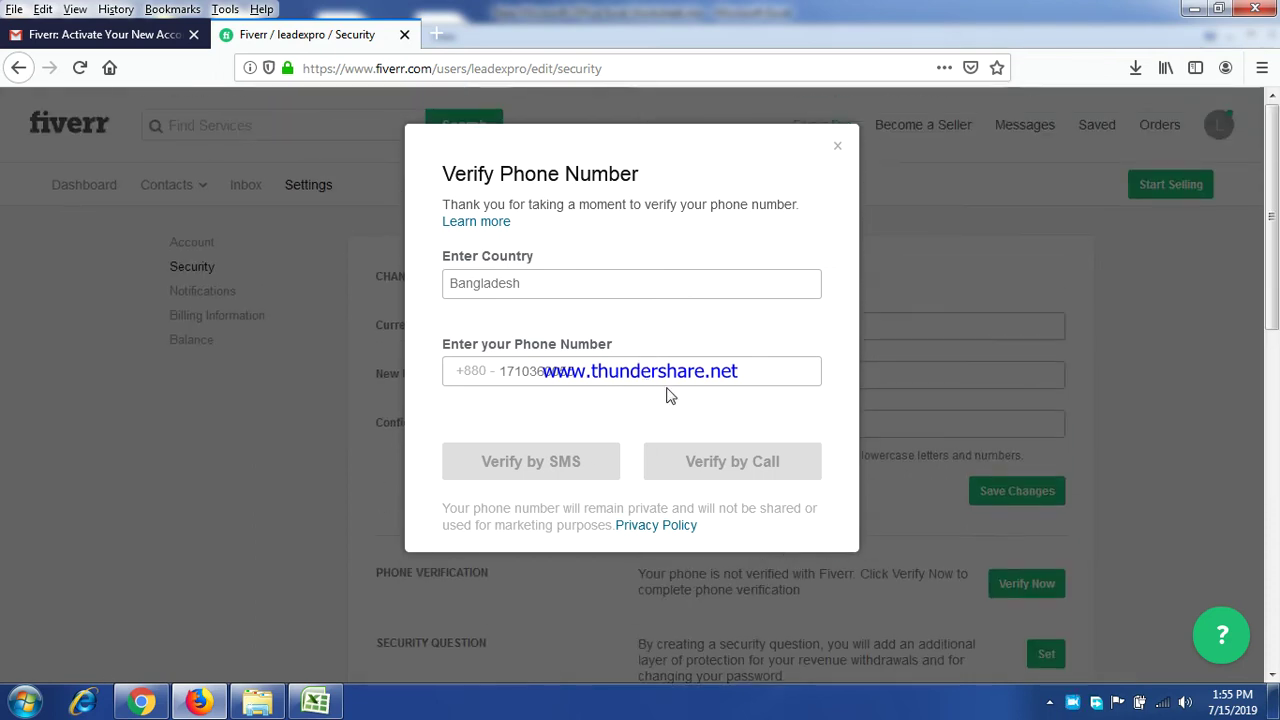
{"action": "left_click", "coordinate": [645, 376]}
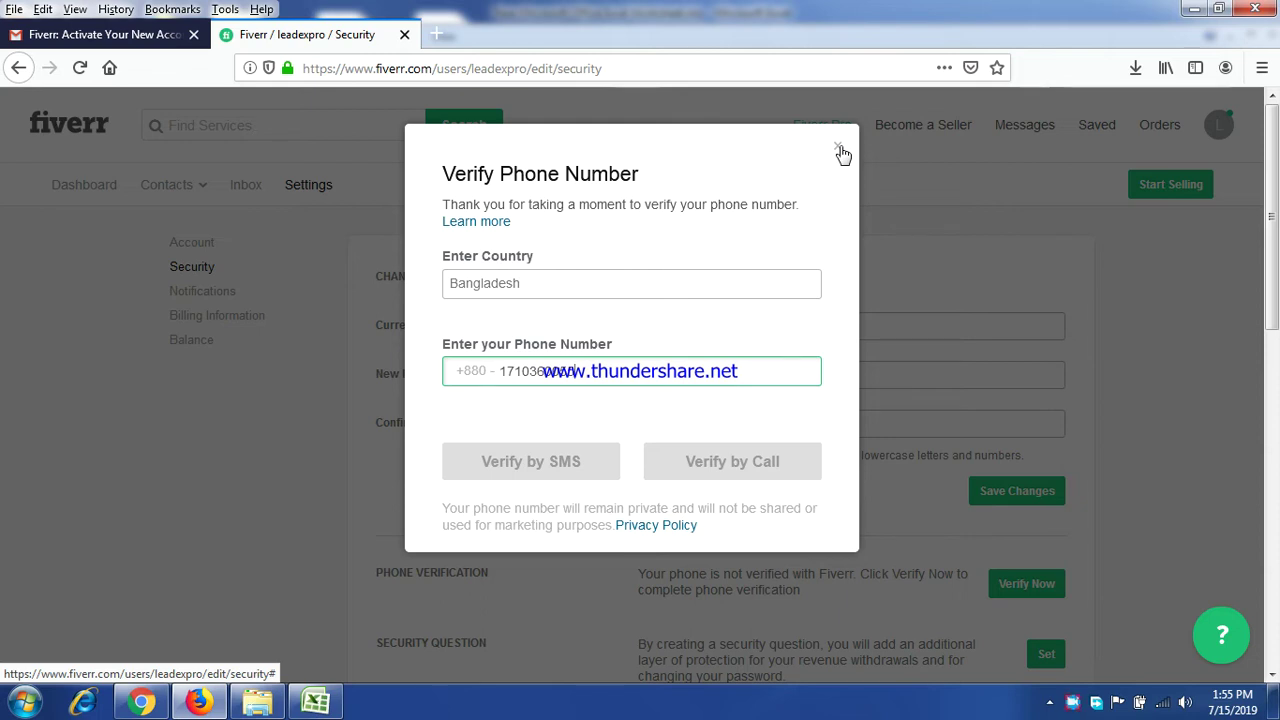
{"action": "left_click", "coordinate": [839, 153]}
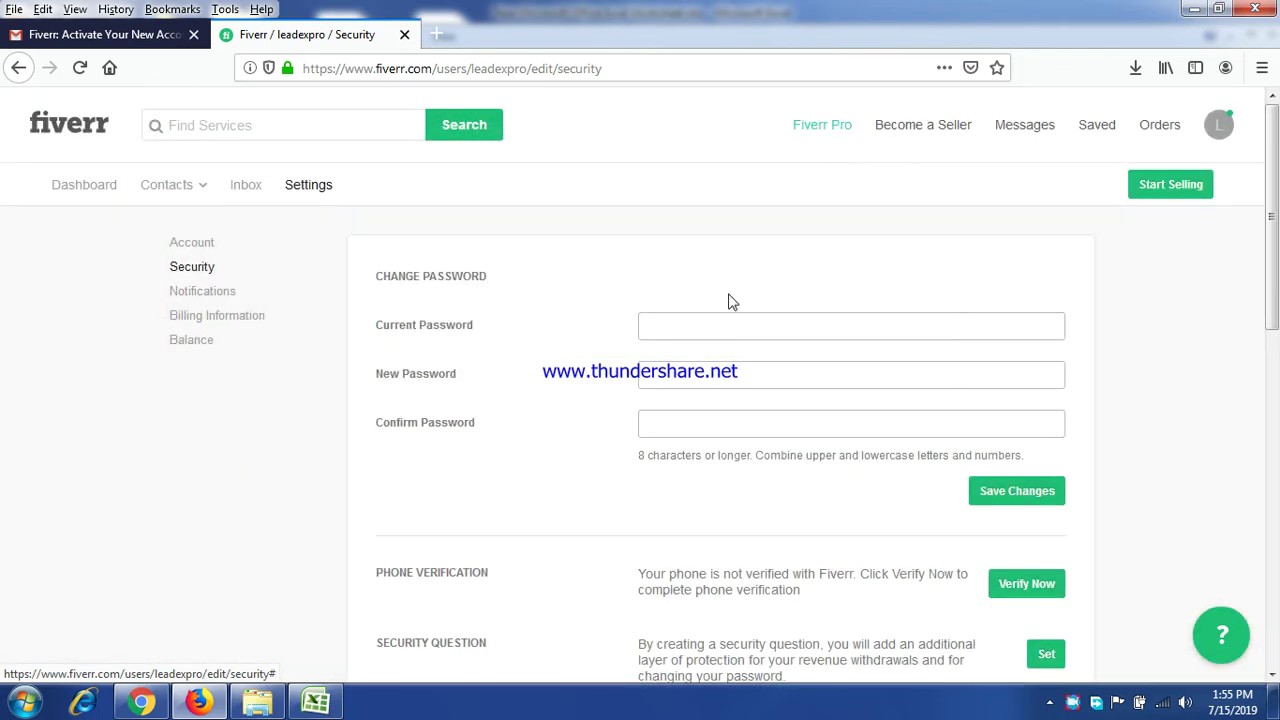
Step: Set up a security question, choosing 'What was your childhood nickname?' from the list
{"action": "scroll", "coordinate": [668, 380], "scroll_direction": "down", "scroll_amount": 3}
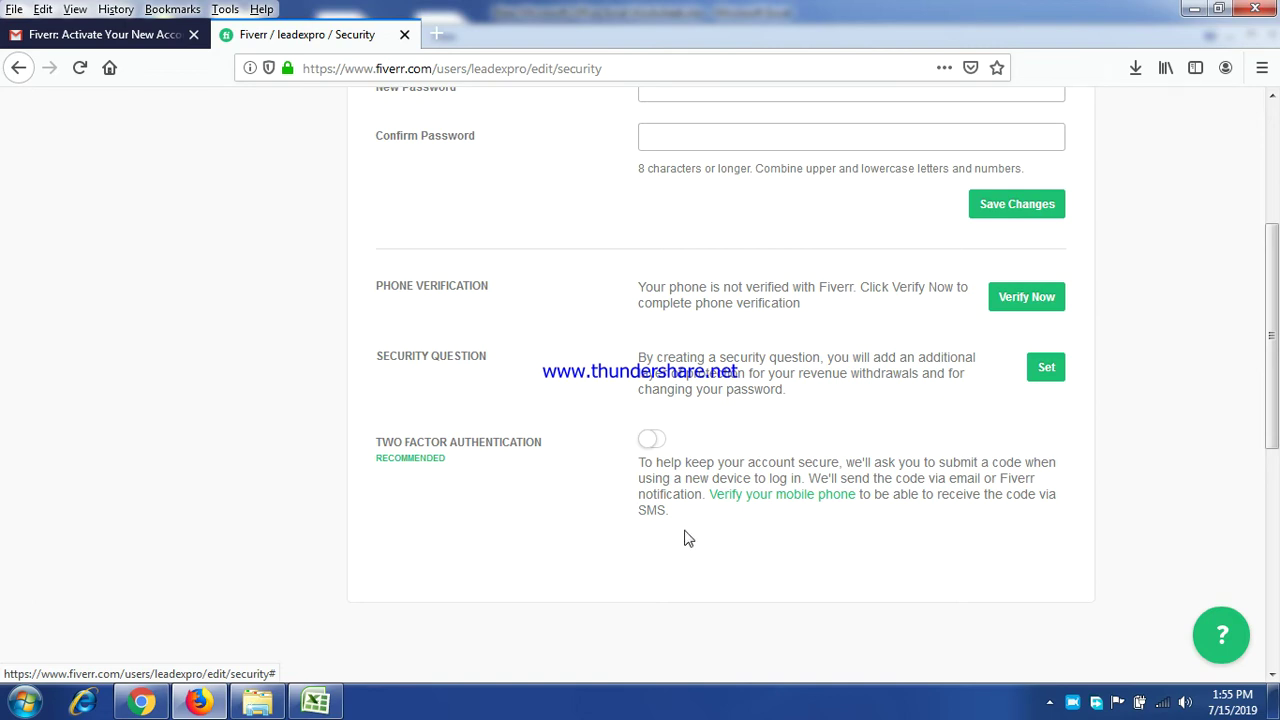
{"action": "scroll", "coordinate": [928, 460], "scroll_direction": "up", "scroll_amount": 2}
{"action": "scroll", "coordinate": [1031, 457], "scroll_direction": "up", "scroll_amount": 1}
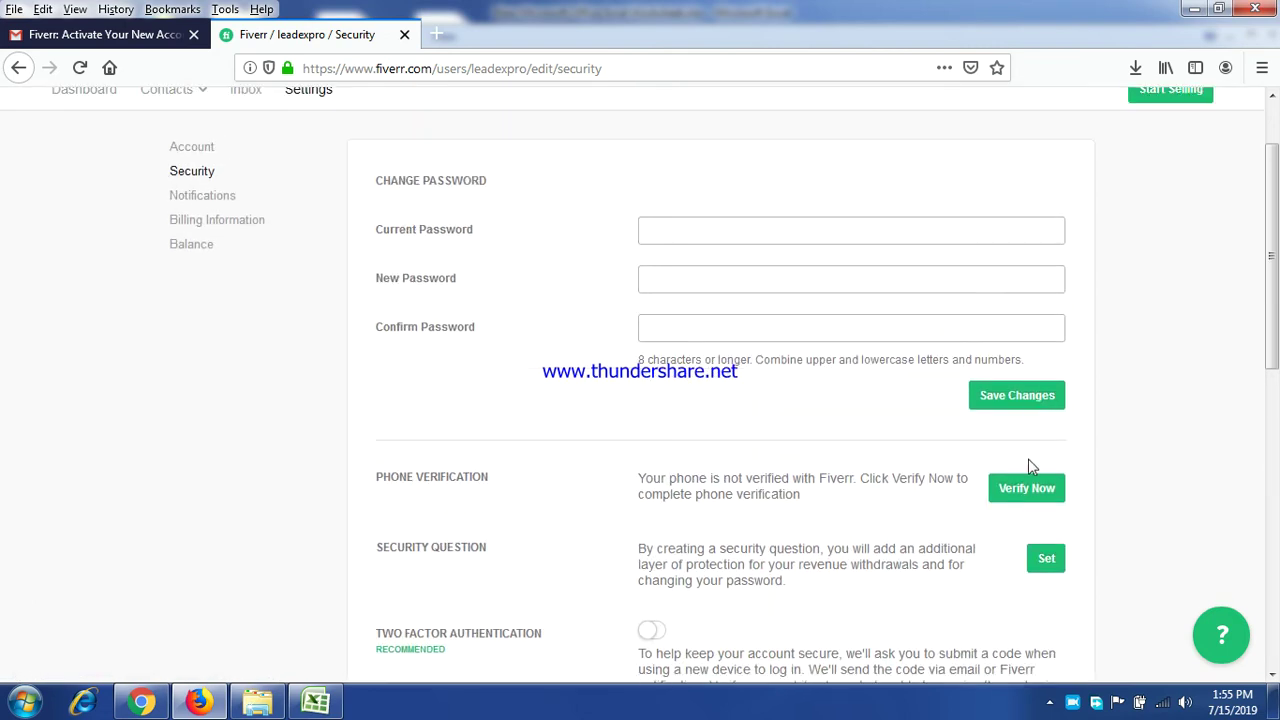
{"action": "scroll", "coordinate": [1031, 460], "scroll_direction": "down", "scroll_amount": 4}
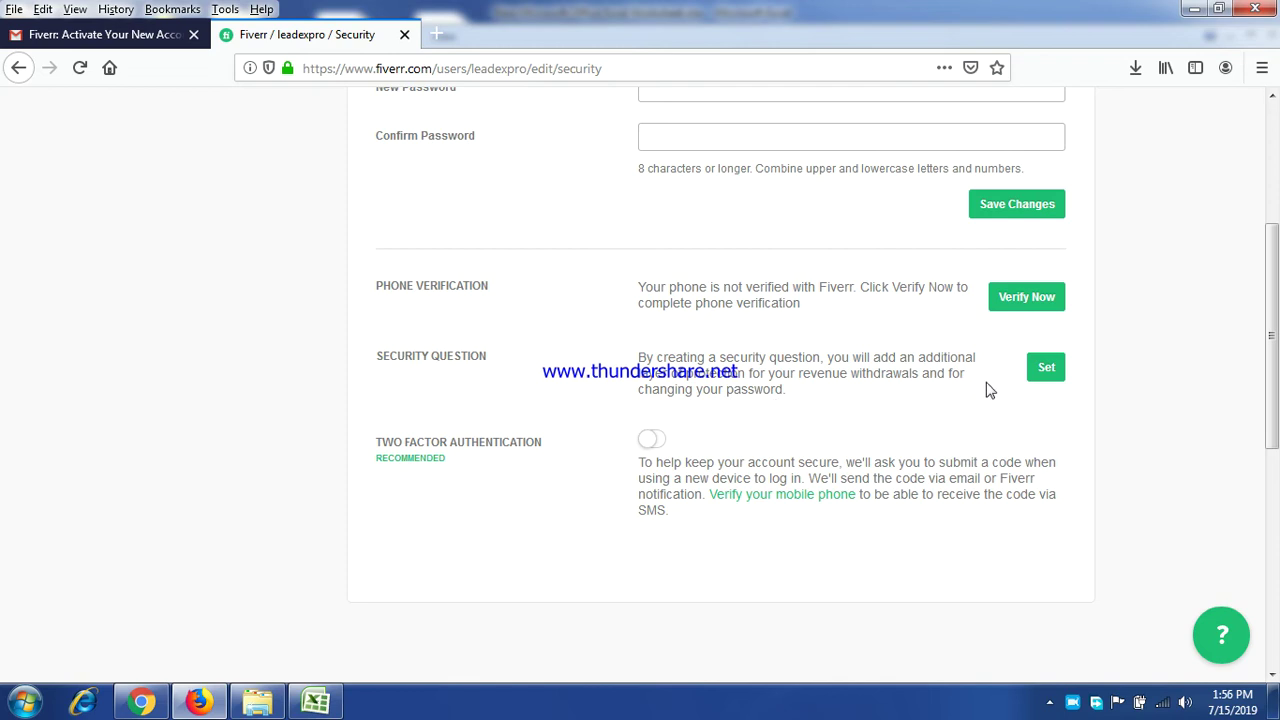
{"action": "left_click", "coordinate": [1044, 370]}
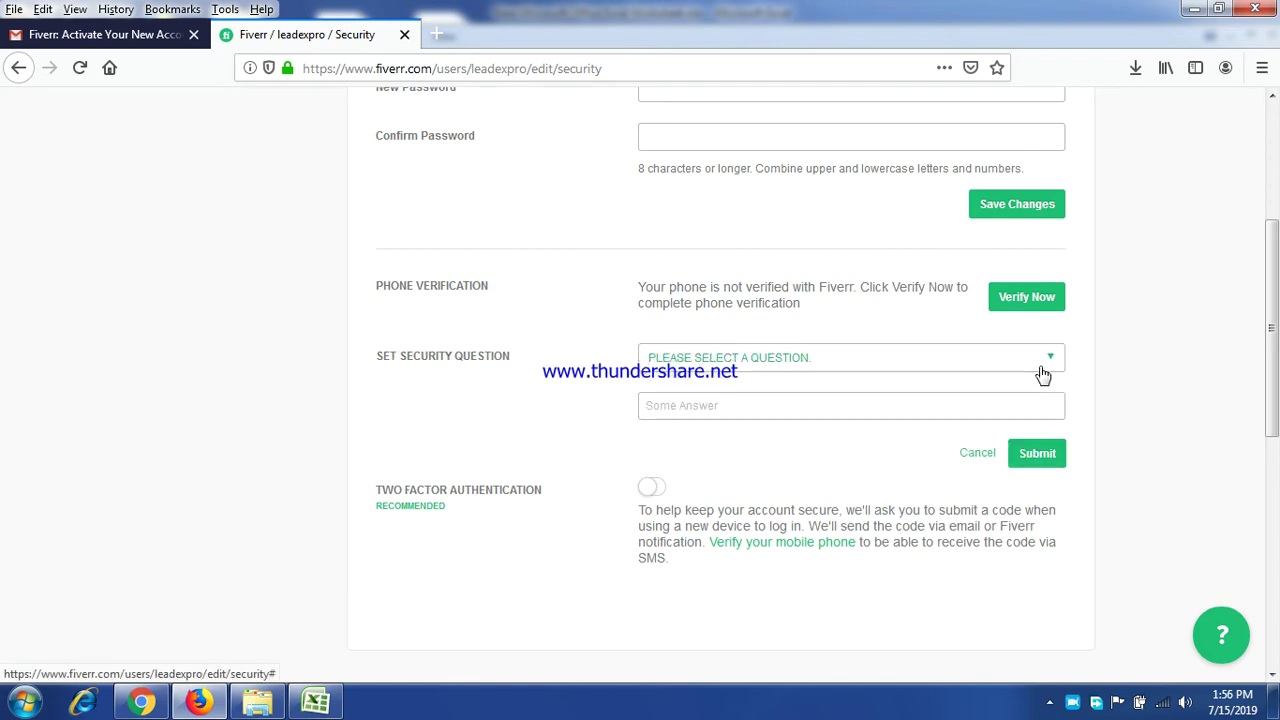
{"action": "left_click", "coordinate": [860, 361]}
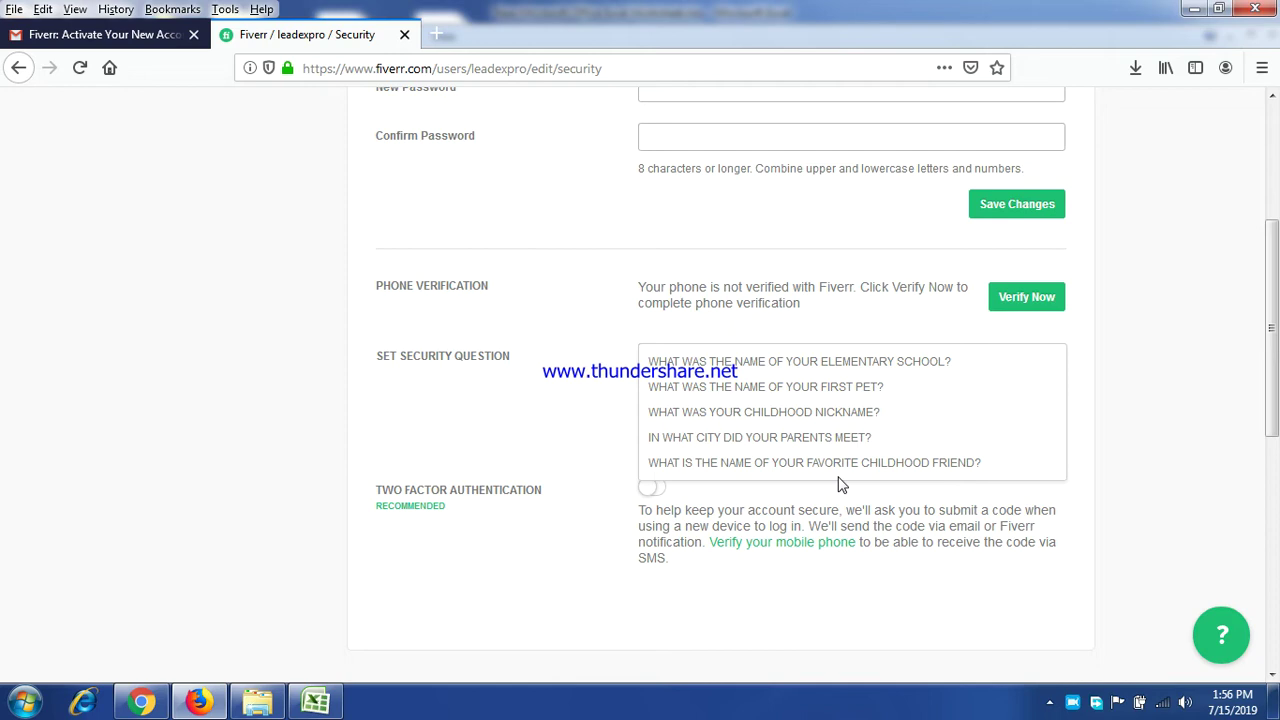
{"action": "left_click", "coordinate": [816, 418]}
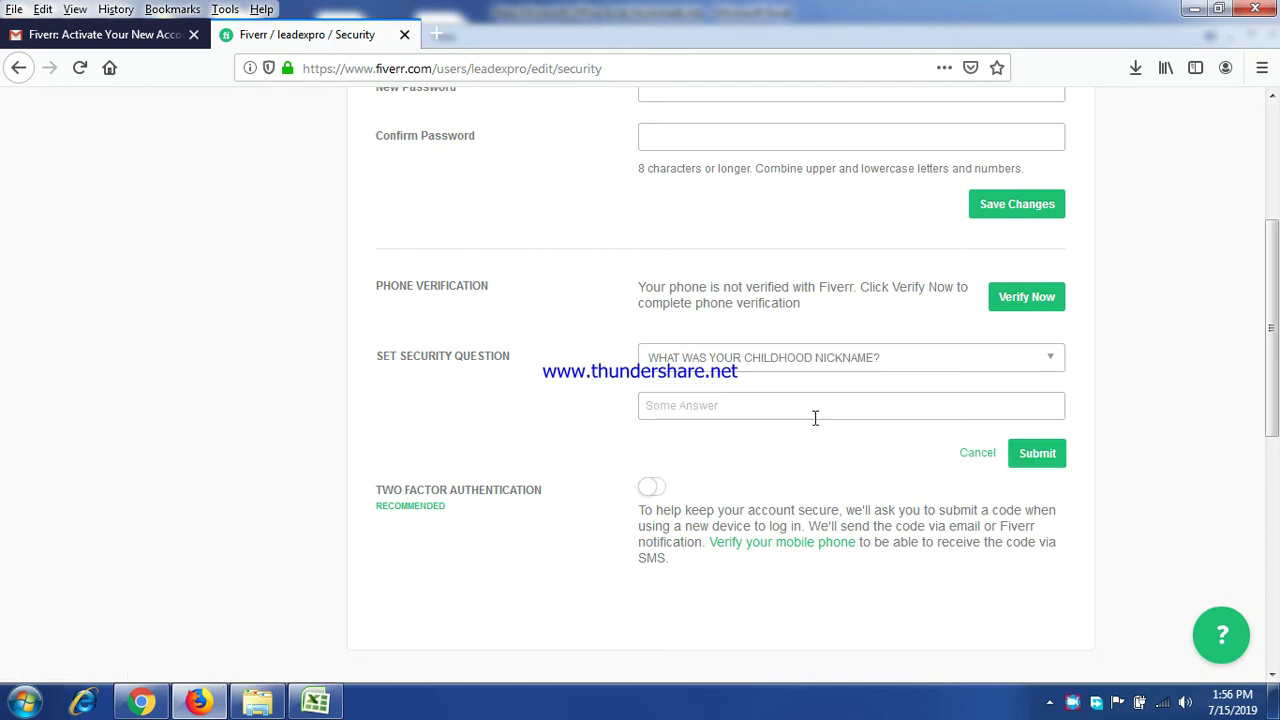
Step: Focus the answer field, then select cell D3 in the Excel credentials workbook
{"action": "left_click", "coordinate": [740, 411]}
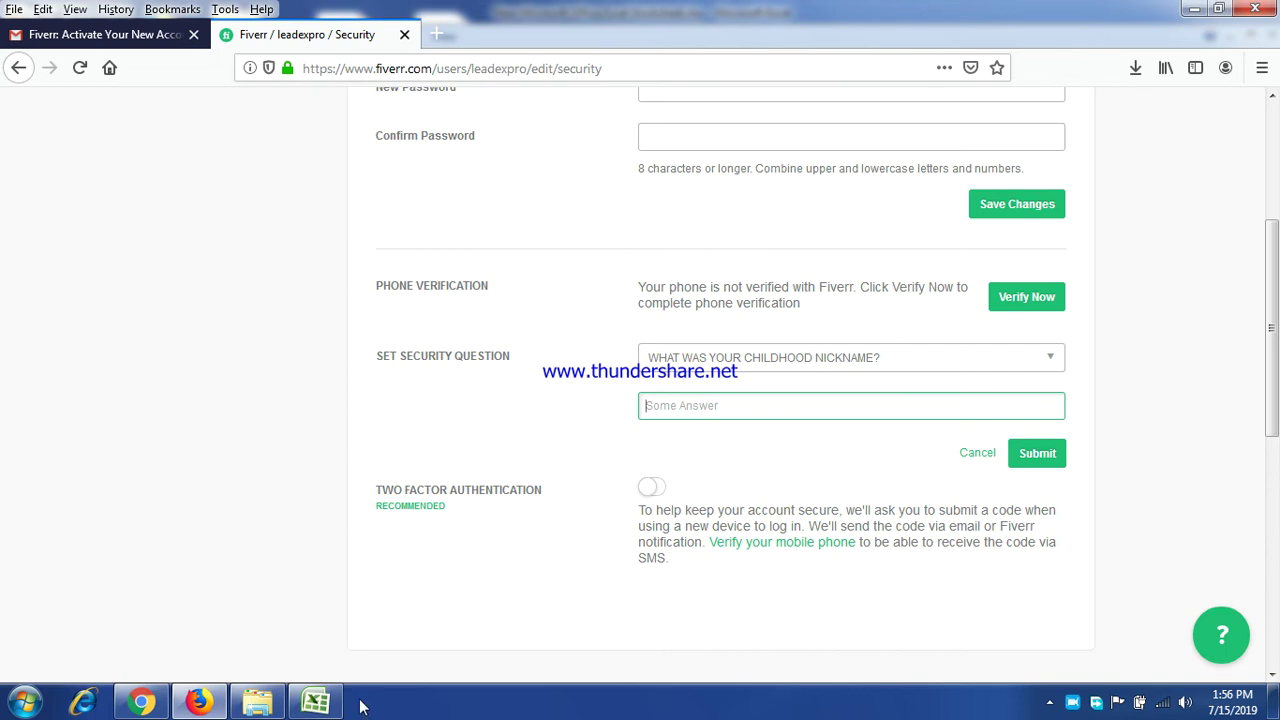
{"action": "left_click", "coordinate": [316, 702]}
{"action": "left_click", "coordinate": [519, 223]}
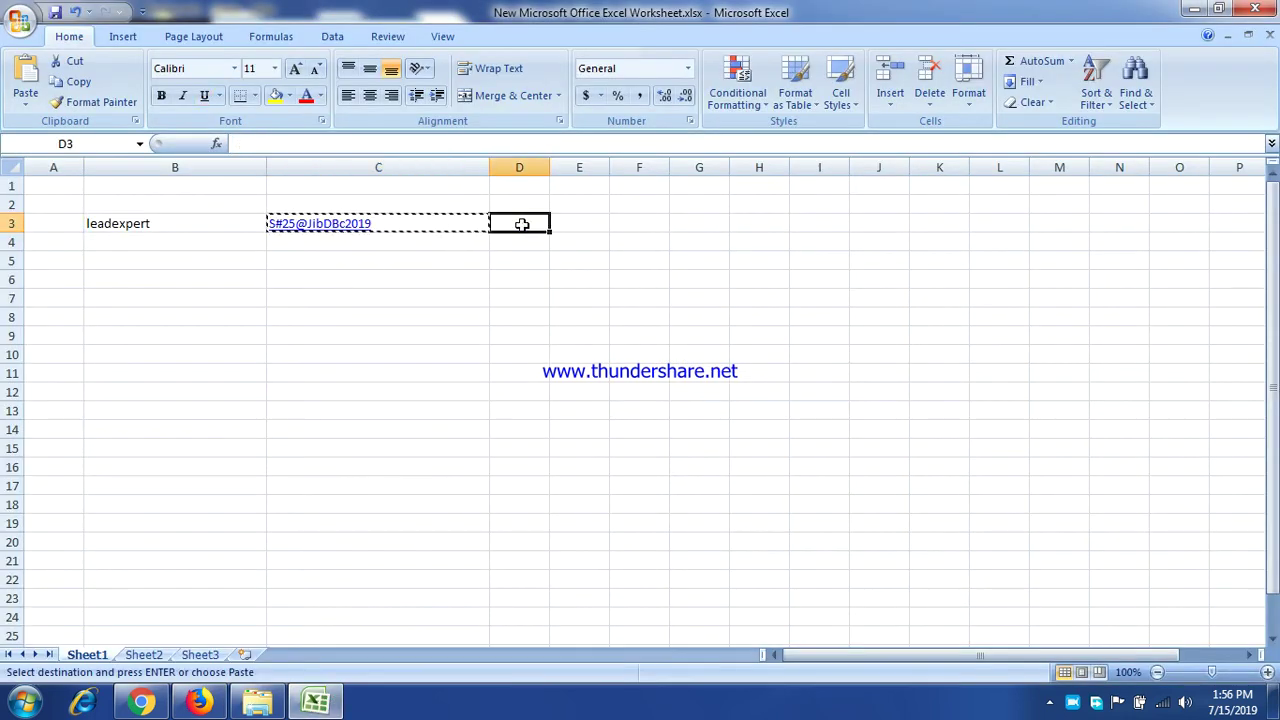
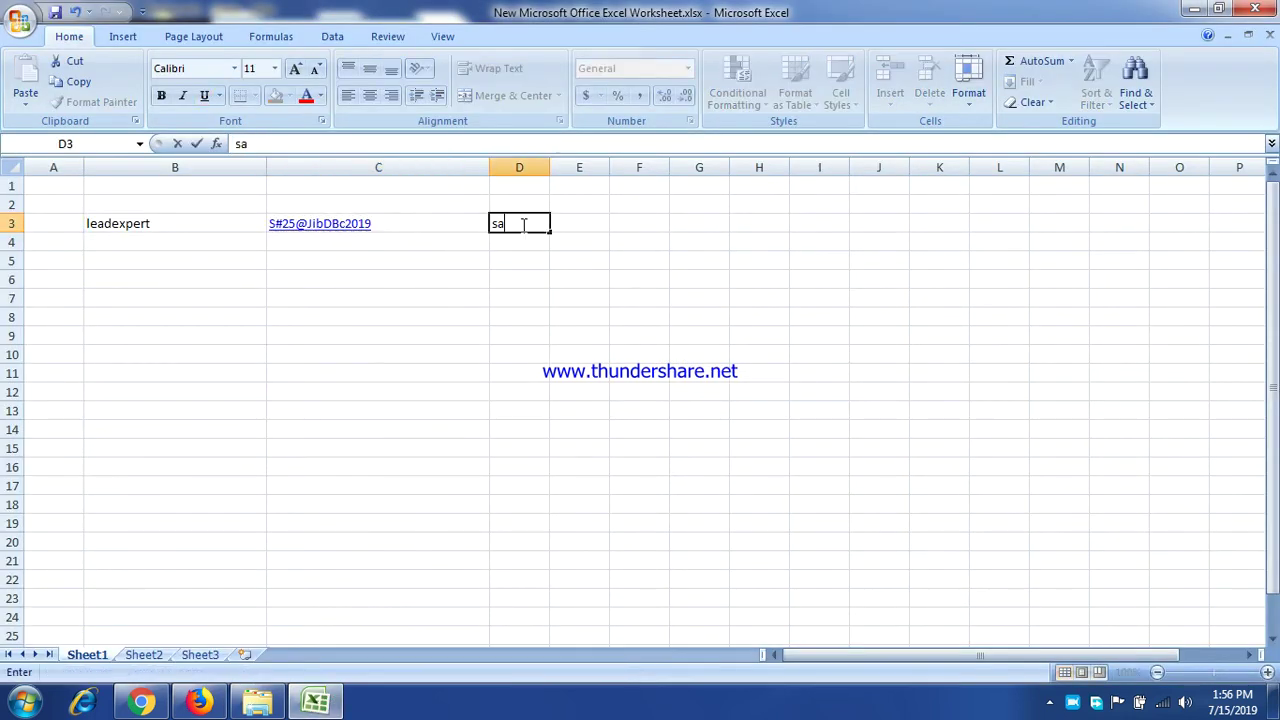
Step: Enter the childhood nickname in cell D3, correcting its spelling and capitalising it
{"action": "left_click", "coordinate": [503, 223]}
{"action": "key", "text": "BackSpace"}
{"action": "type", "text": "0"}
{"action": "key", "text": "BackSpace"}
{"action": "type", "text": "o"}
{"action": "left_click", "coordinate": [501, 221]}
{"action": "key", "text": "BackSpace"}
{"action": "type", "text": "S"}
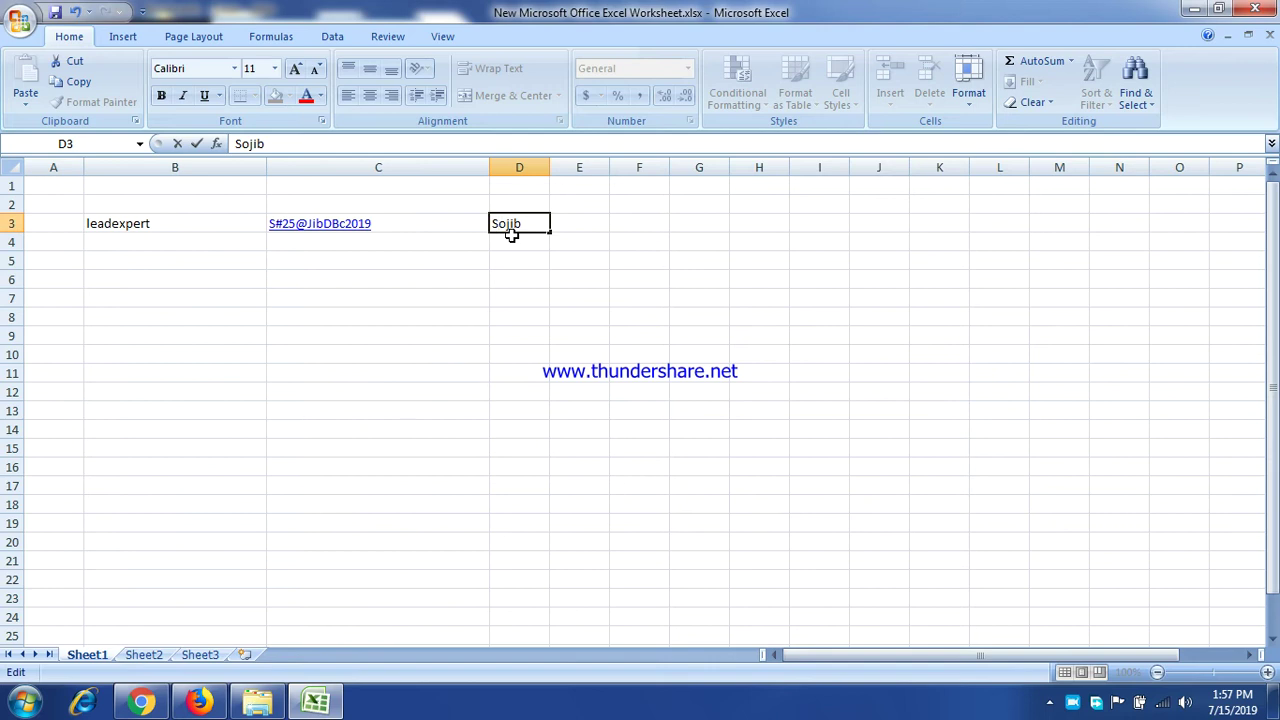
{"action": "left_click", "coordinate": [590, 236]}
Step: Copy cell D3 and return to the Fiverr security page in Firefox
{"action": "right_click", "coordinate": [534, 221]}
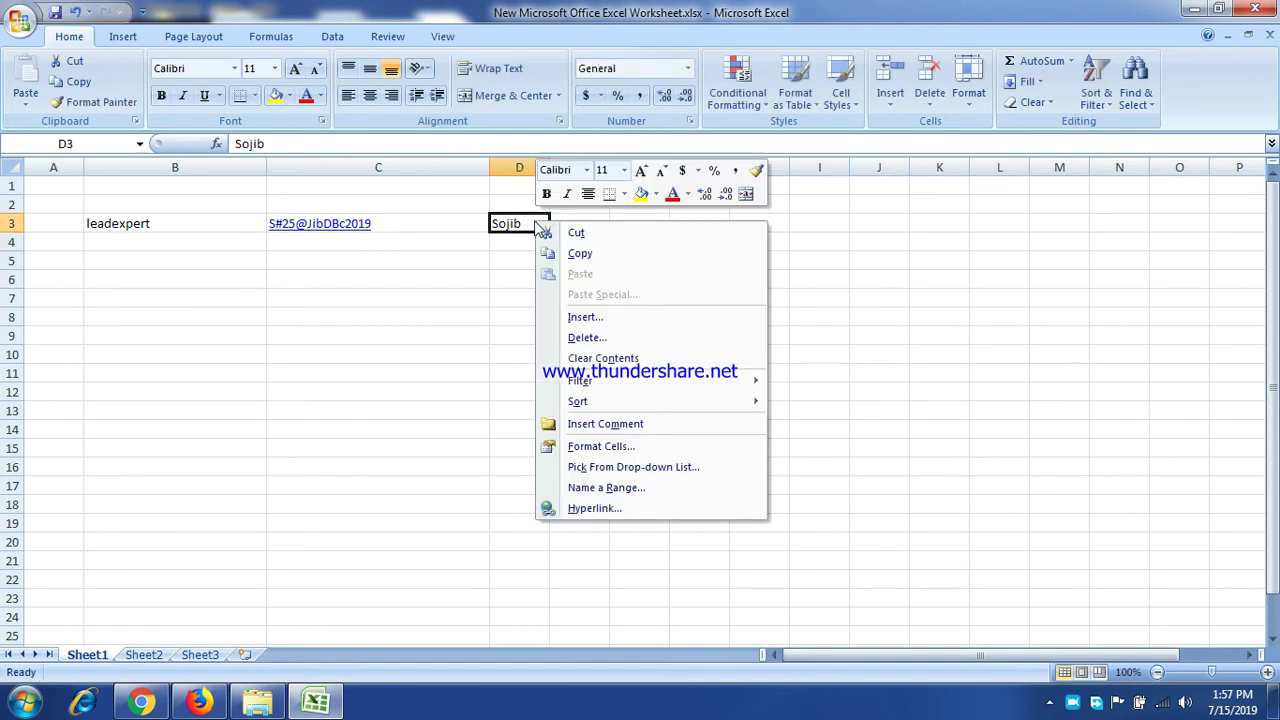
{"action": "left_click", "coordinate": [586, 251]}
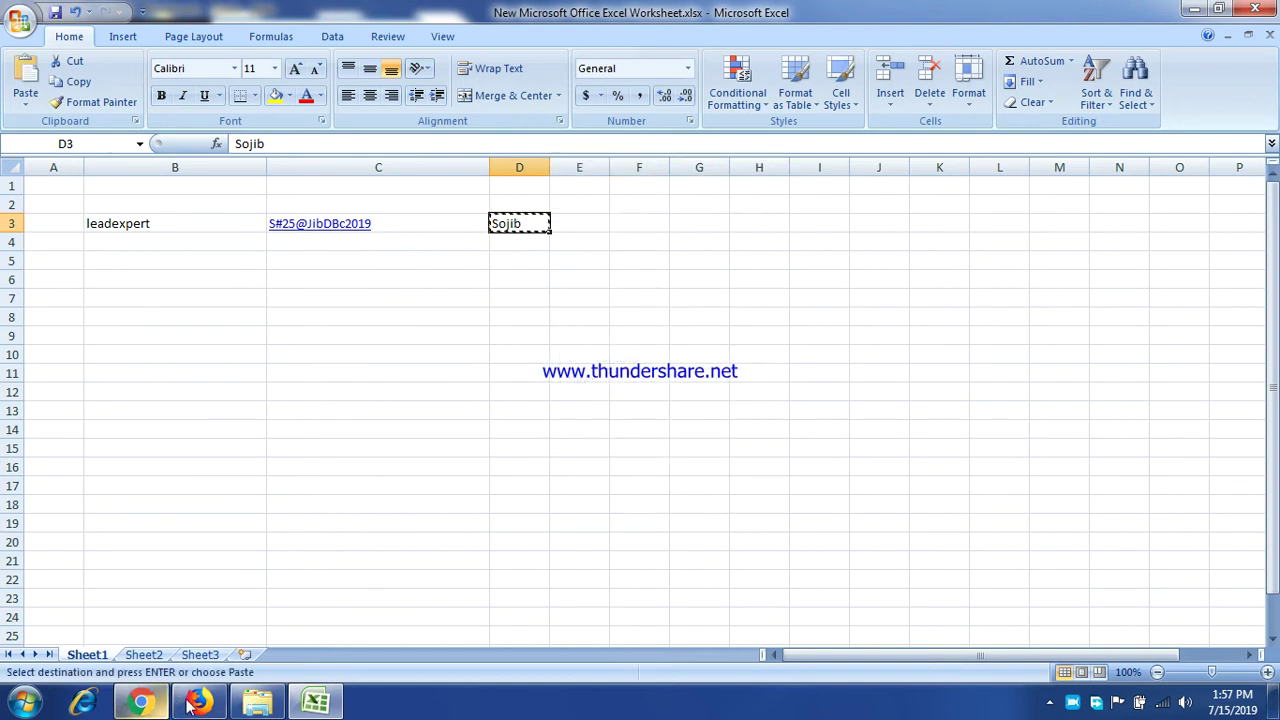
{"action": "left_click", "coordinate": [199, 702]}
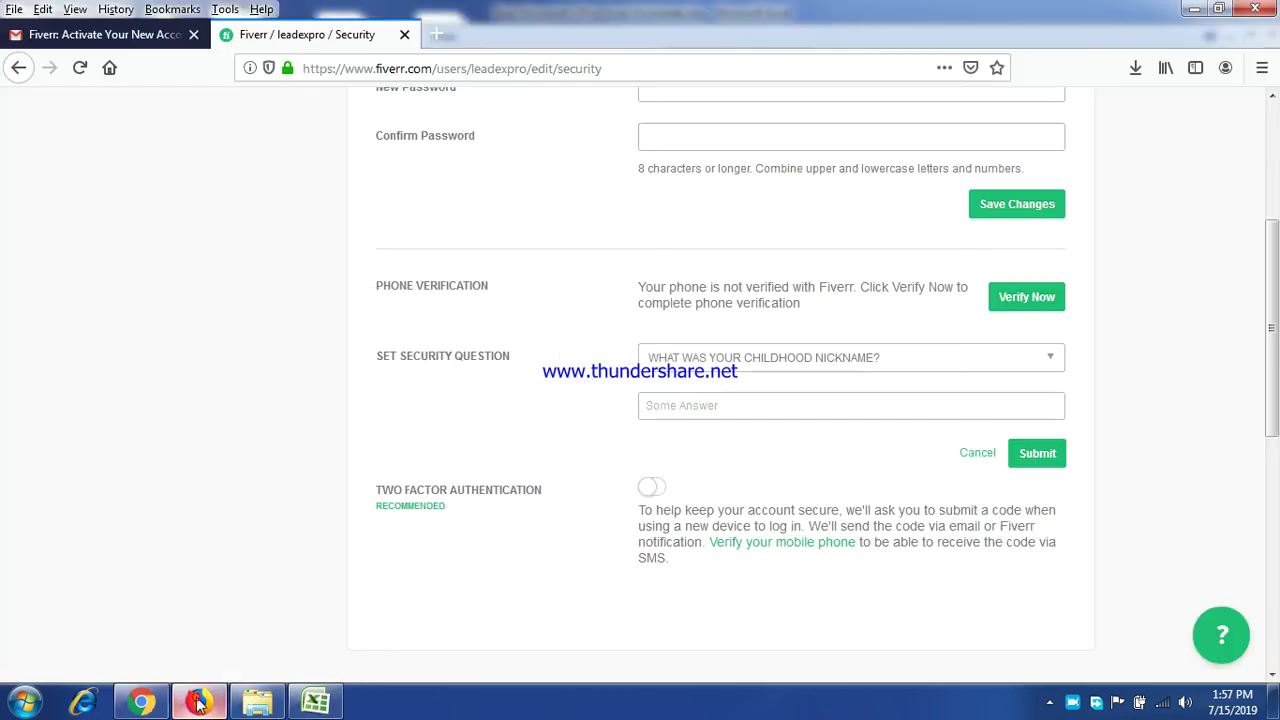
Step: Paste the copied nickname as the security answer and submit it
{"action": "right_click", "coordinate": [710, 408]}
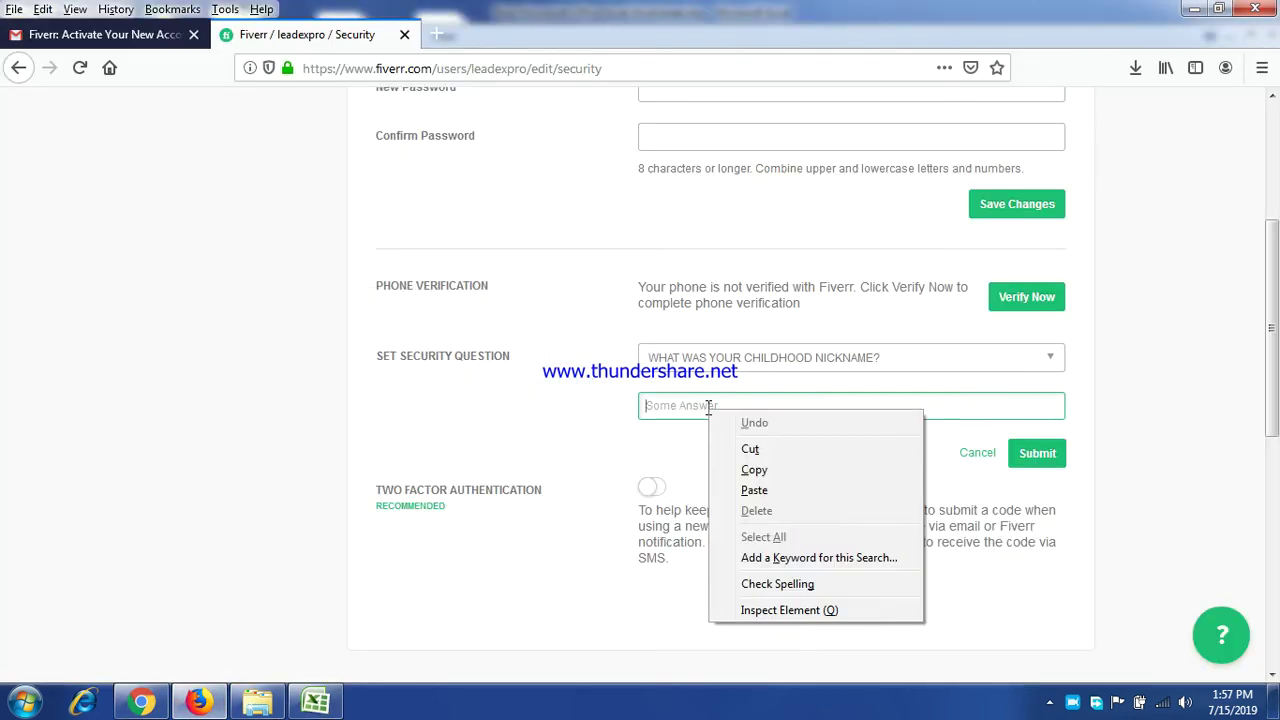
{"action": "left_click", "coordinate": [752, 490]}
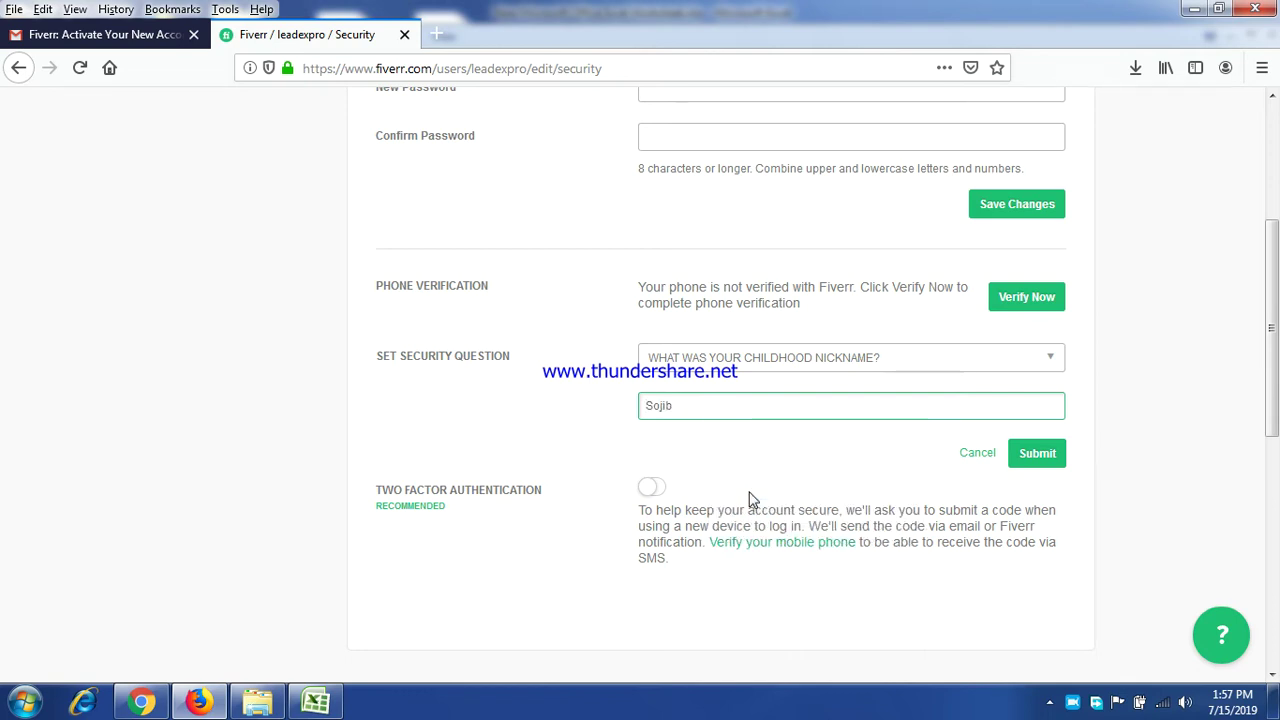
{"action": "left_click", "coordinate": [1036, 454]}
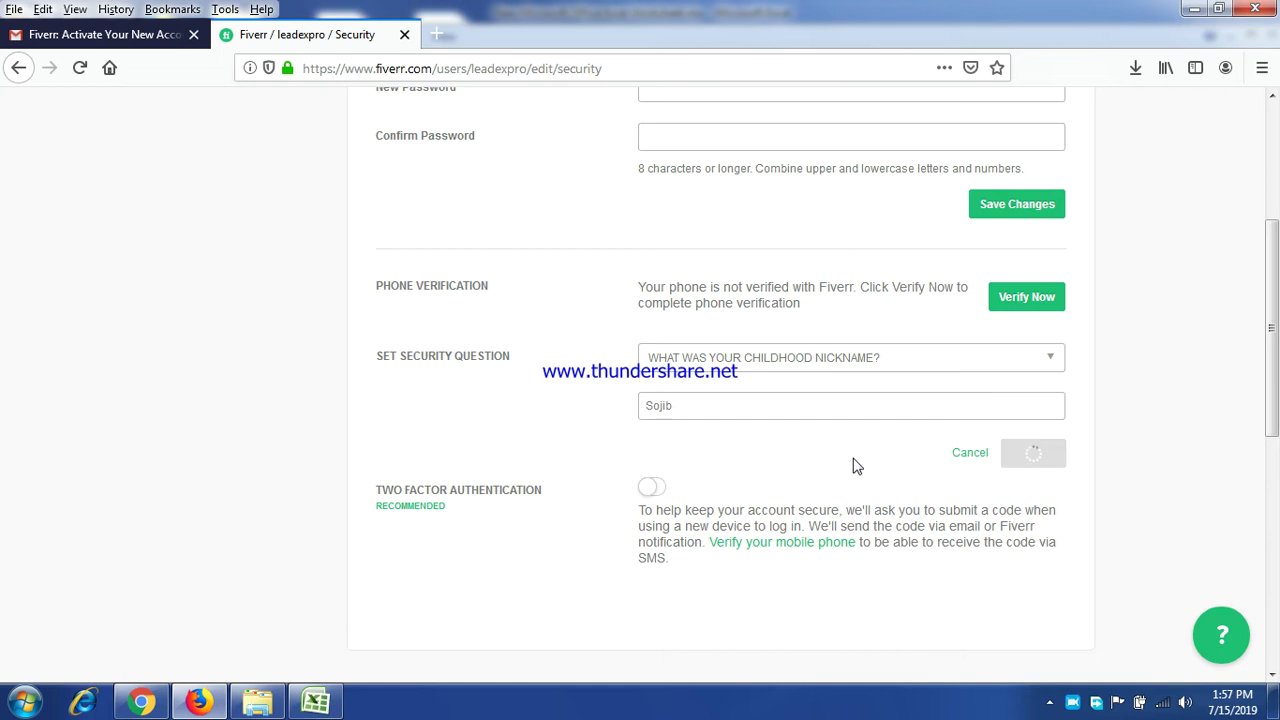
{"action": "scroll", "coordinate": [855, 465], "scroll_direction": "down", "scroll_amount": 4}
{"action": "scroll", "coordinate": [857, 465], "scroll_direction": "up", "scroll_amount": 6}
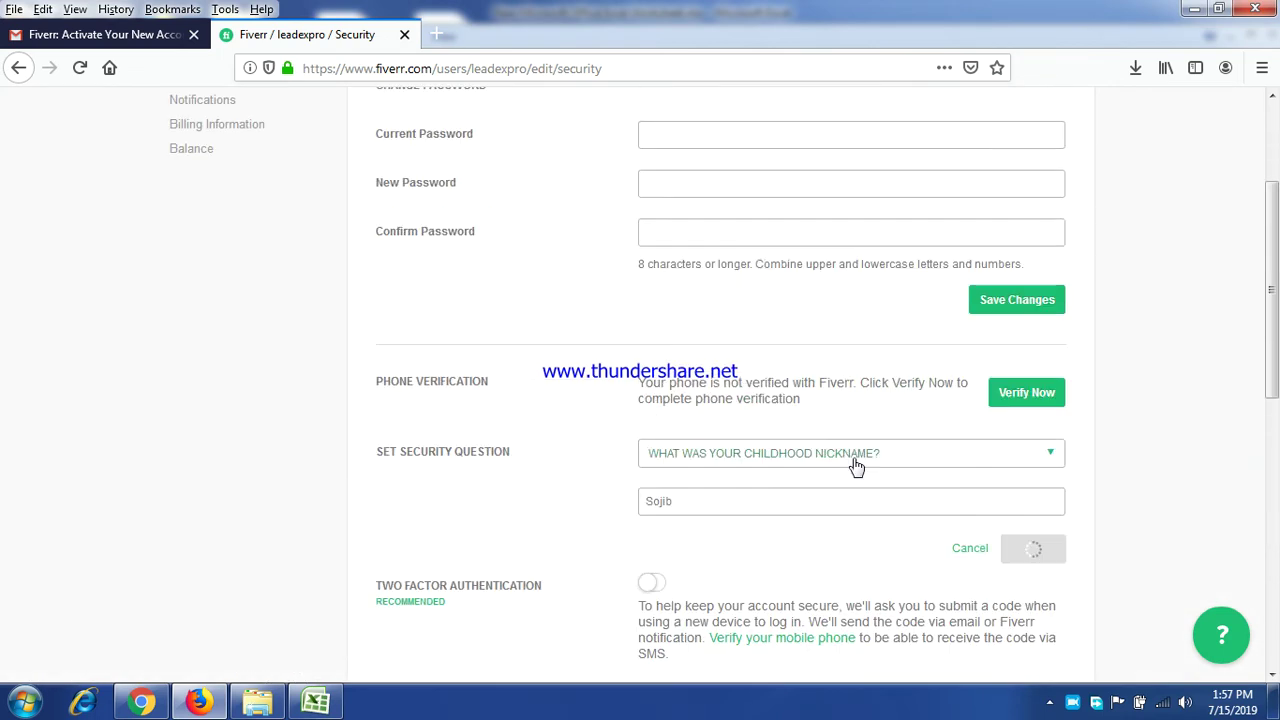
{"action": "scroll", "coordinate": [855, 465], "scroll_direction": "up", "scroll_amount": 1}
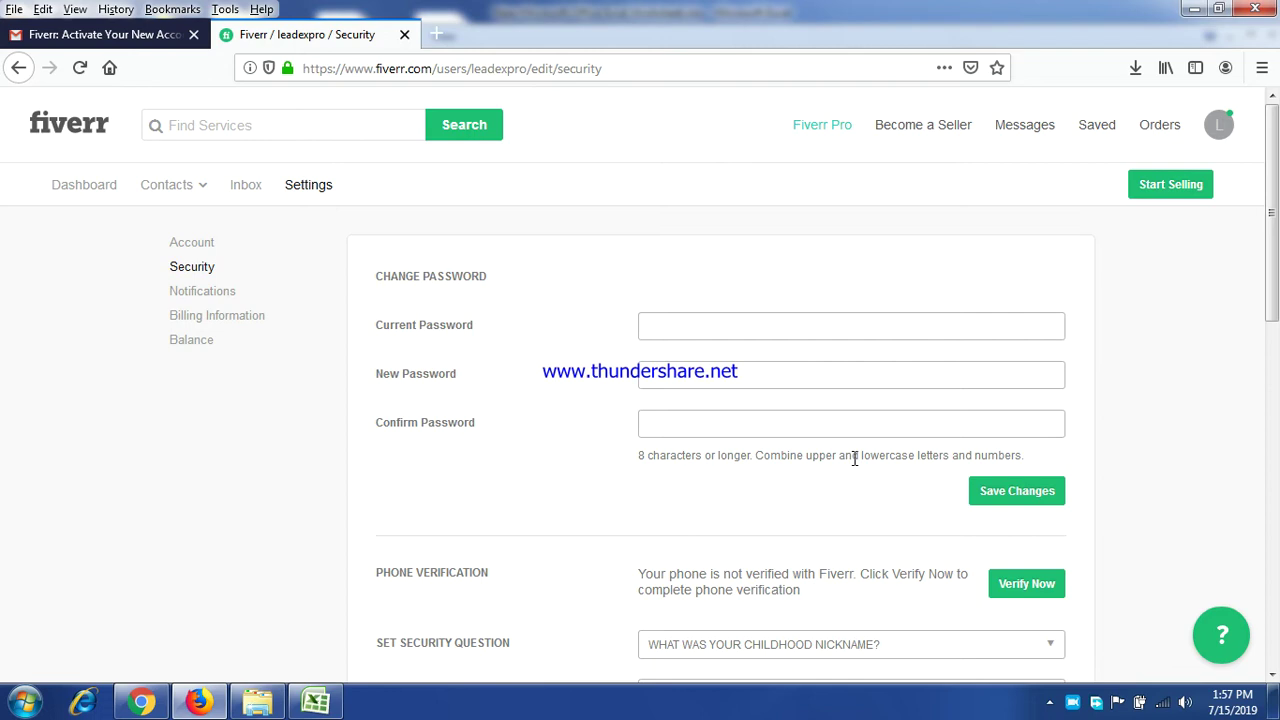
{"action": "scroll", "coordinate": [855, 460], "scroll_direction": "down", "scroll_amount": 4}
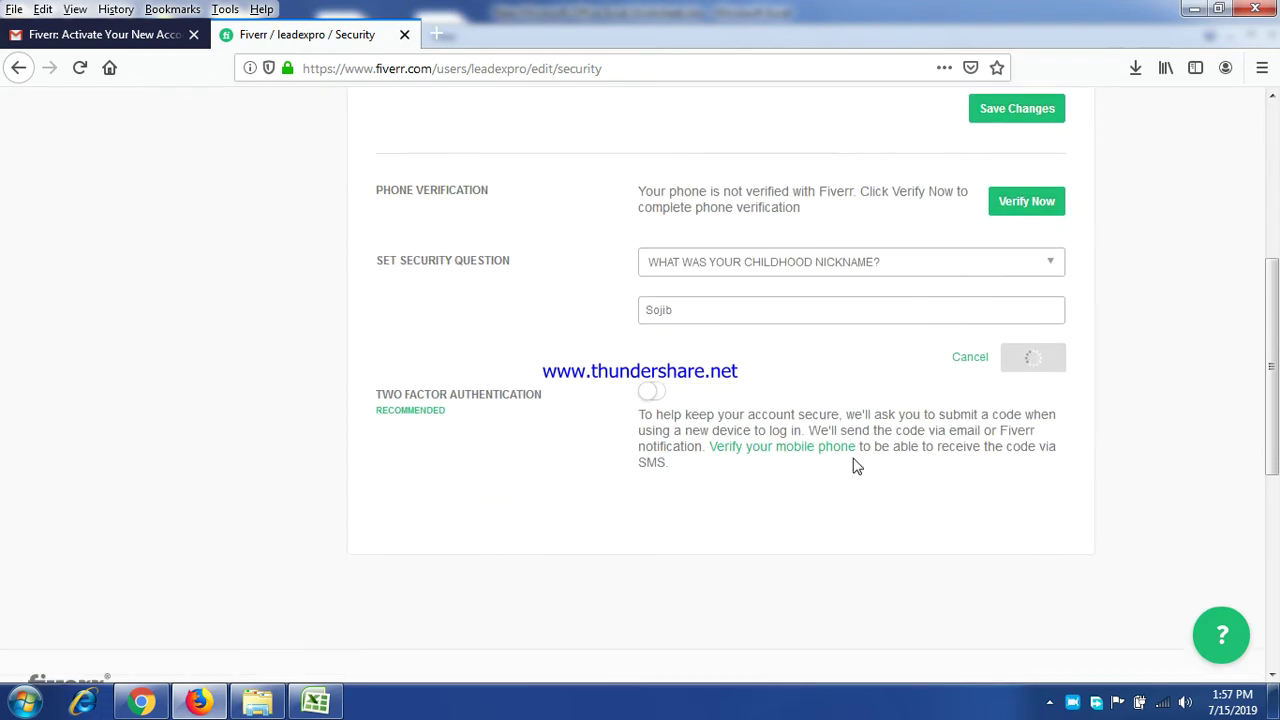
{"action": "scroll", "coordinate": [855, 463], "scroll_direction": "up", "scroll_amount": 4}
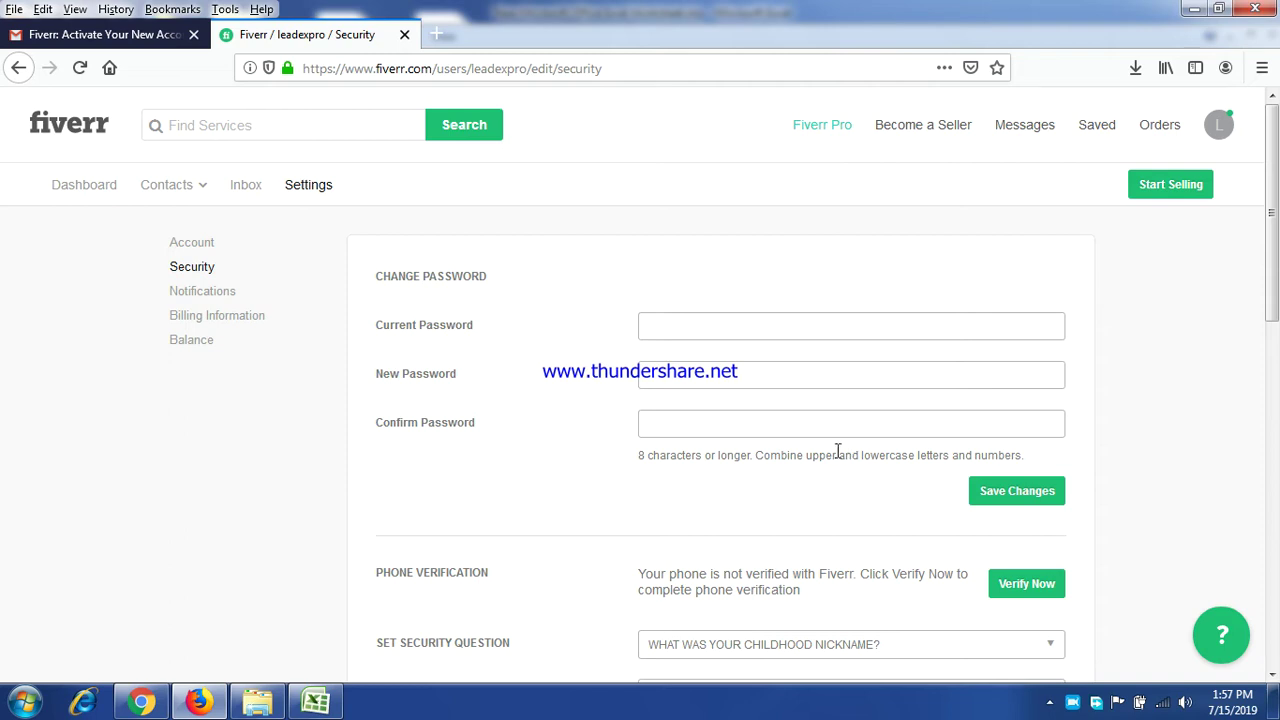
{"action": "scroll", "coordinate": [855, 462], "scroll_direction": "down", "scroll_amount": 5}
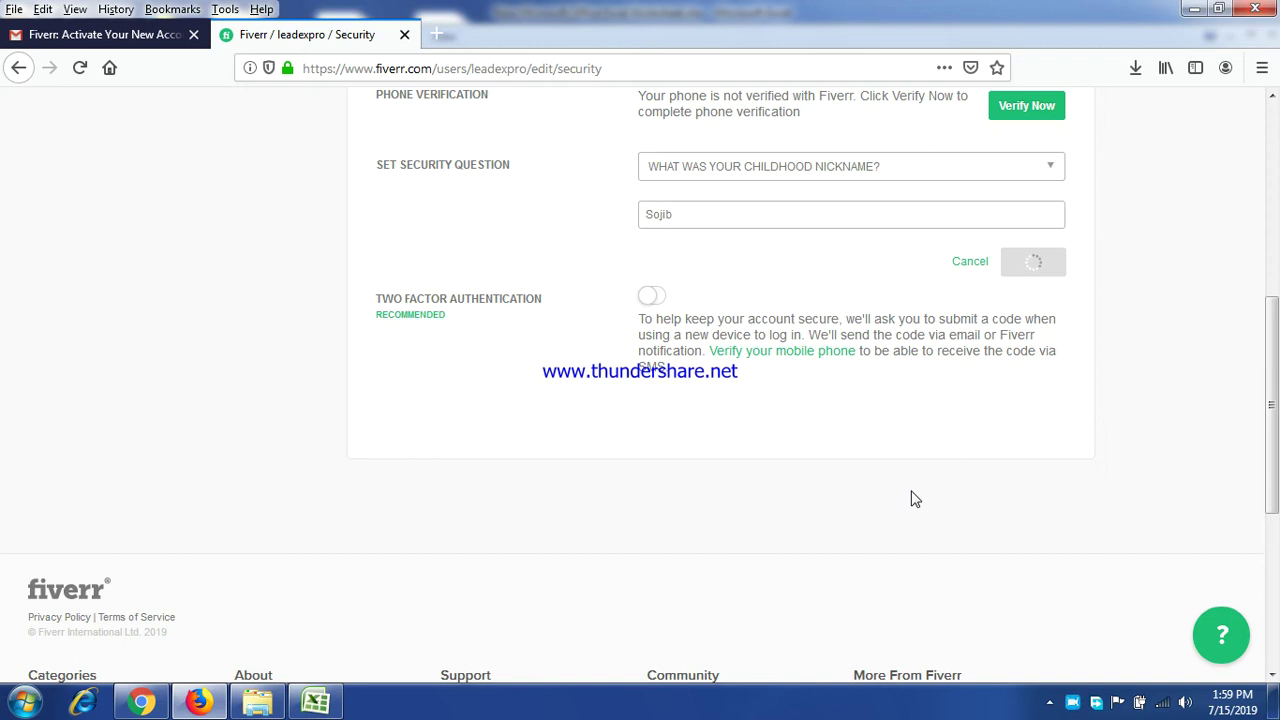
Step: Disconnect the computer from the UITRCE_Nandigram wireless network
{"action": "right_click", "coordinate": [1049, 704]}
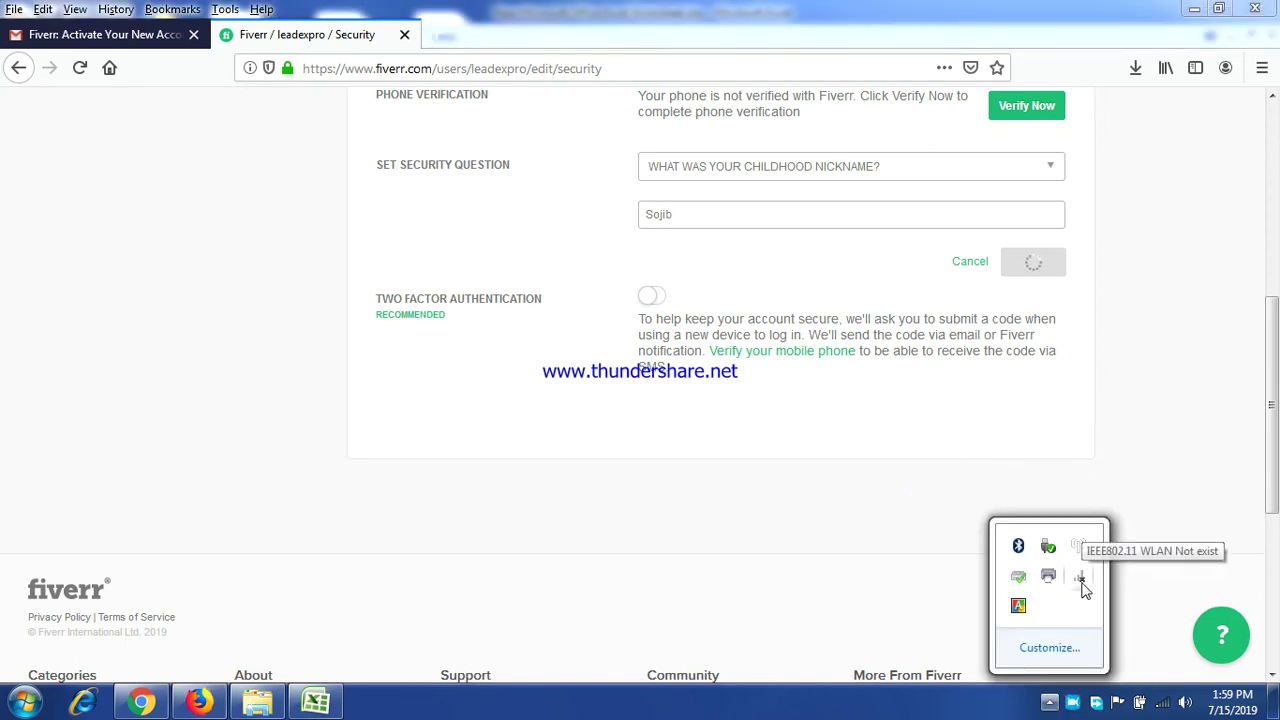
{"action": "left_click", "coordinate": [1204, 601]}
{"action": "left_click", "coordinate": [1165, 704]}
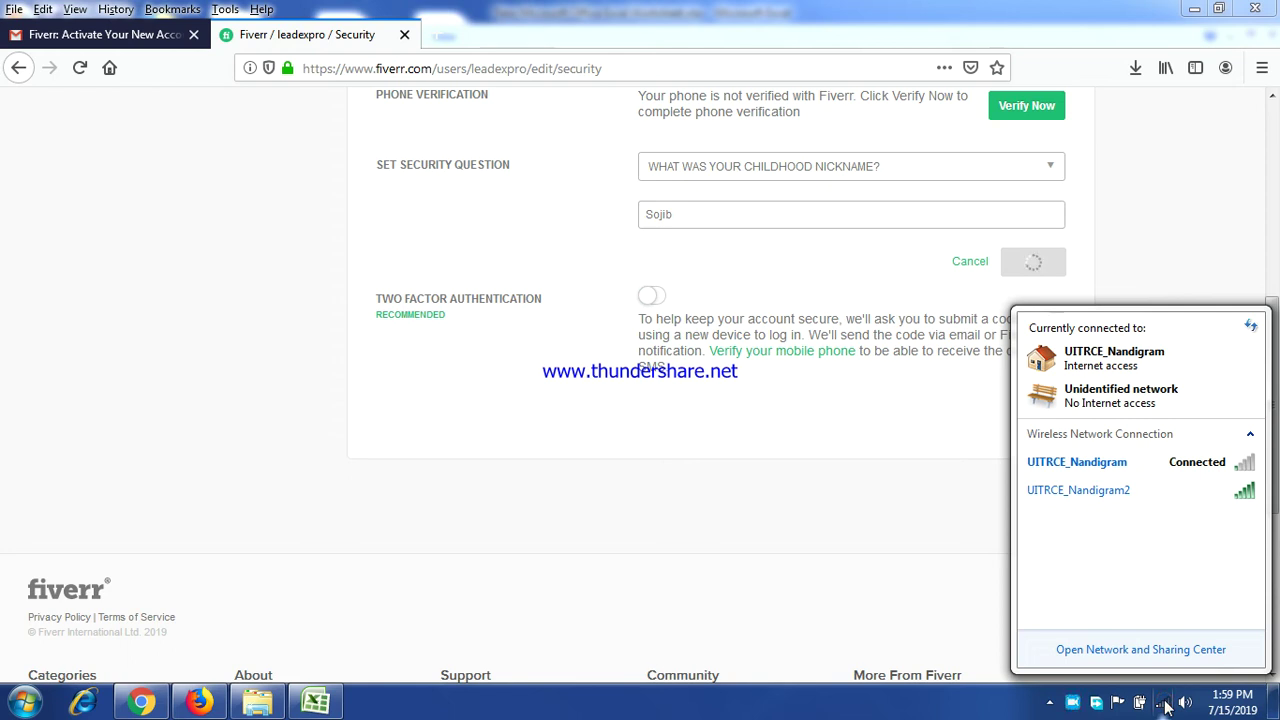
{"action": "left_click", "coordinate": [1116, 466]}
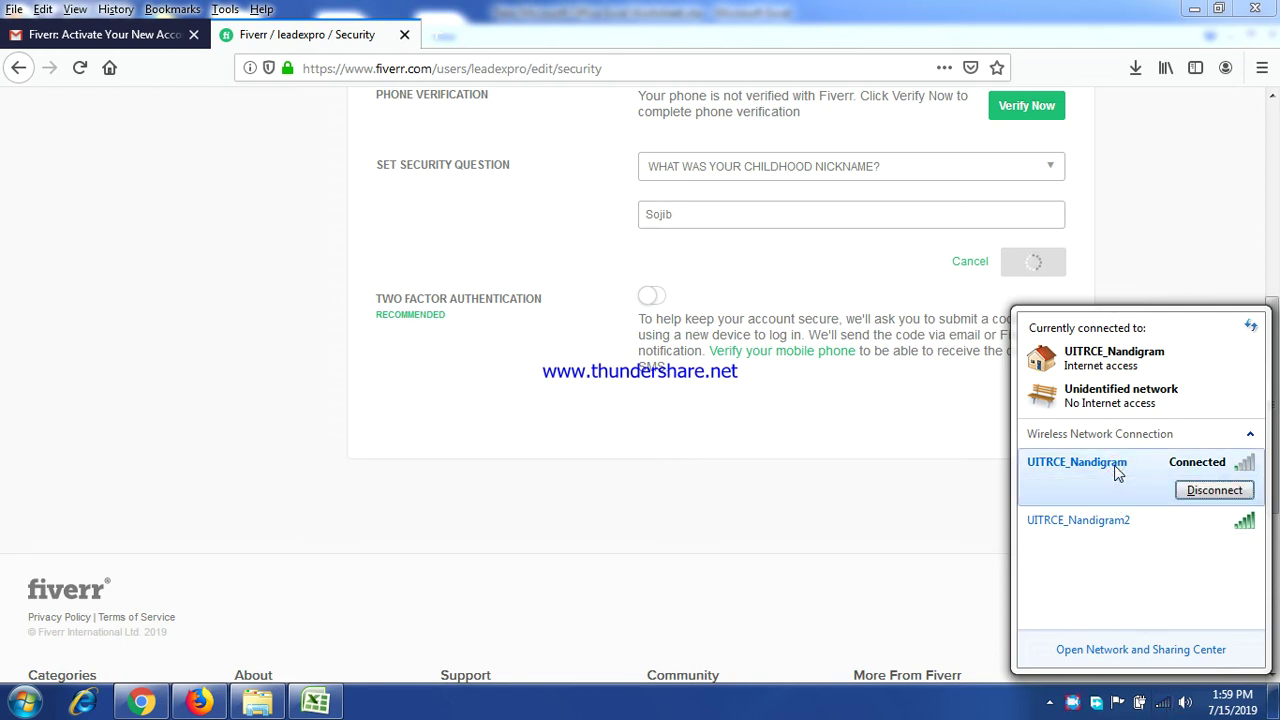
{"action": "left_click", "coordinate": [1214, 490]}
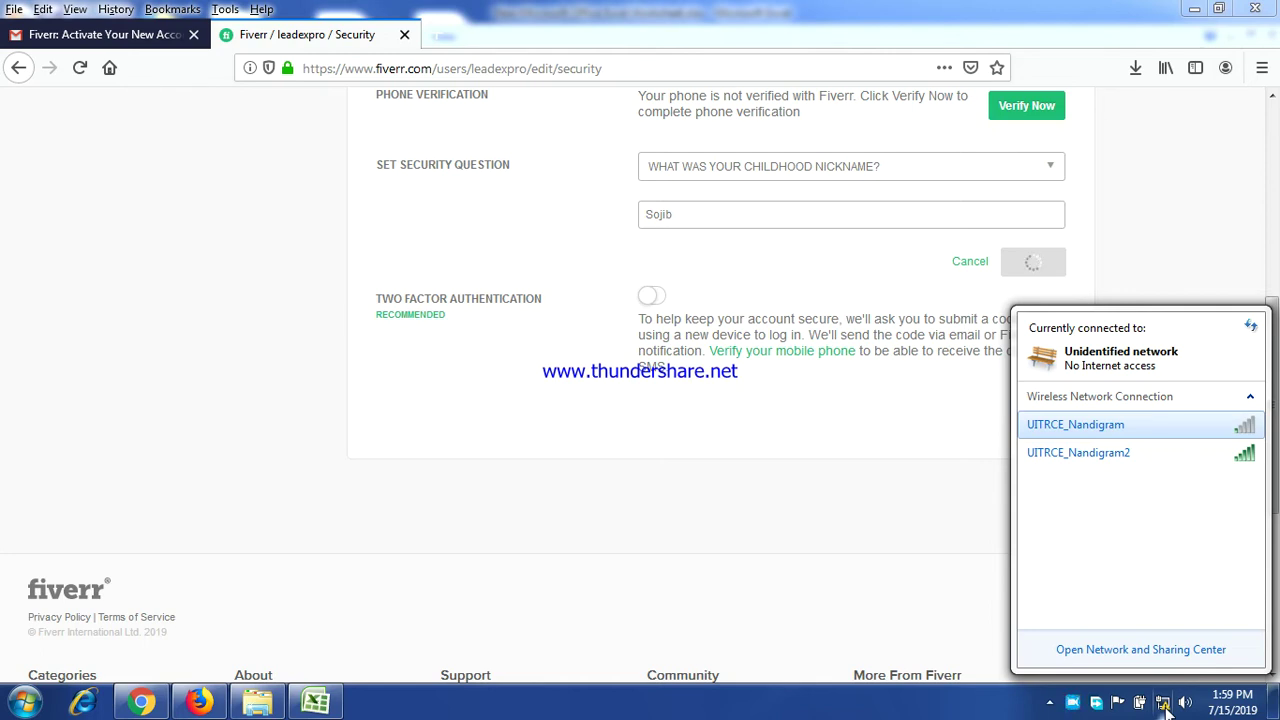
Step: Connect to the UITRCE_Nandigram2 wireless network instead
{"action": "left_click", "coordinate": [1164, 707]}
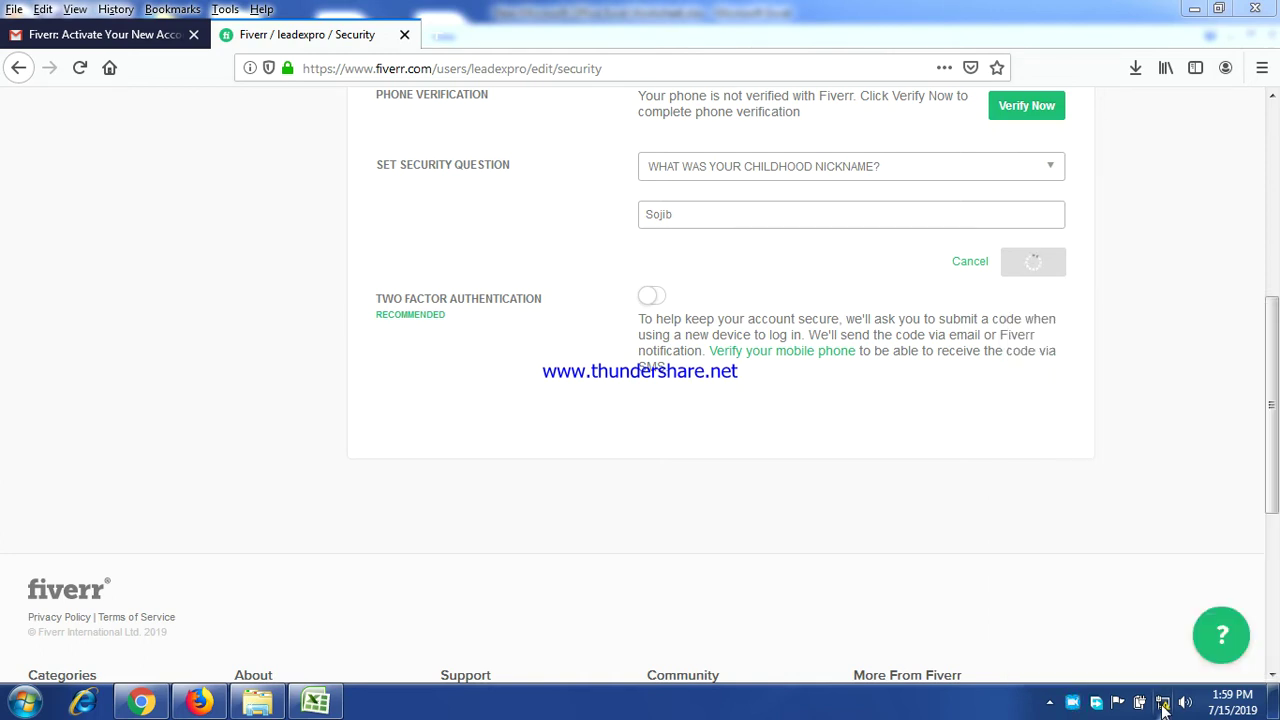
{"action": "left_click", "coordinate": [1164, 707]}
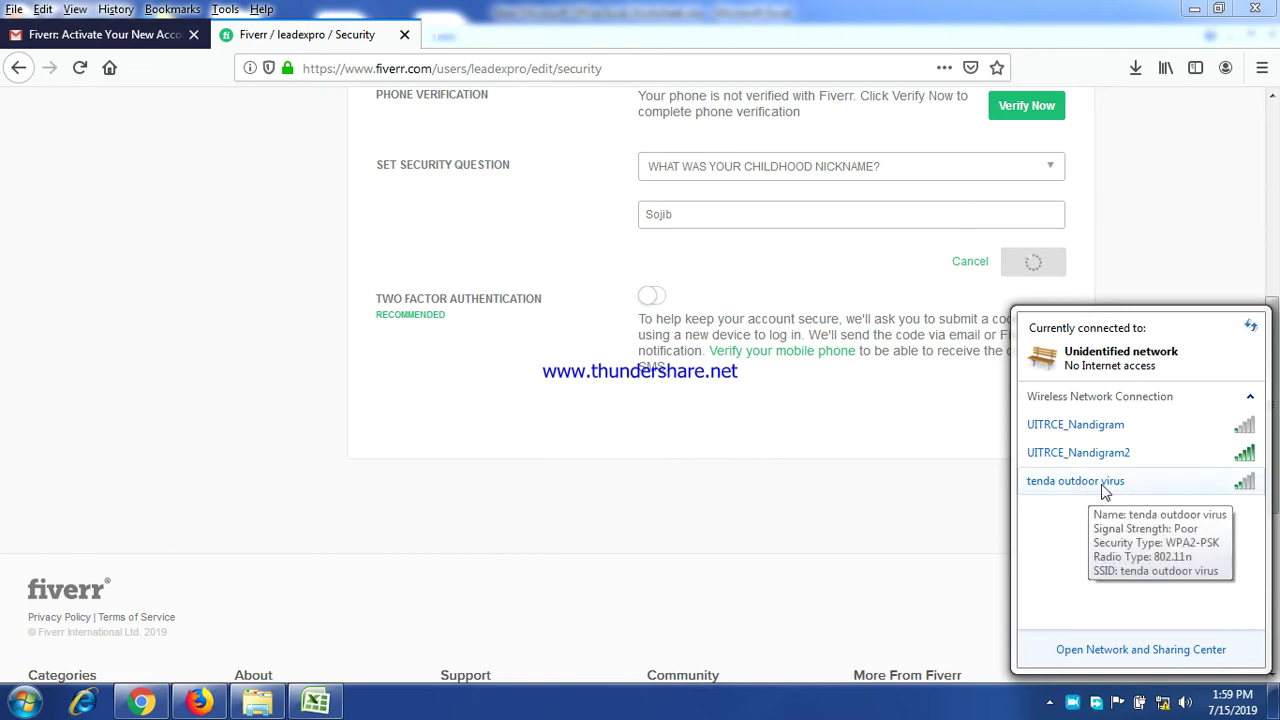
{"action": "left_click", "coordinate": [1092, 456]}
{"action": "left_click", "coordinate": [1219, 484]}
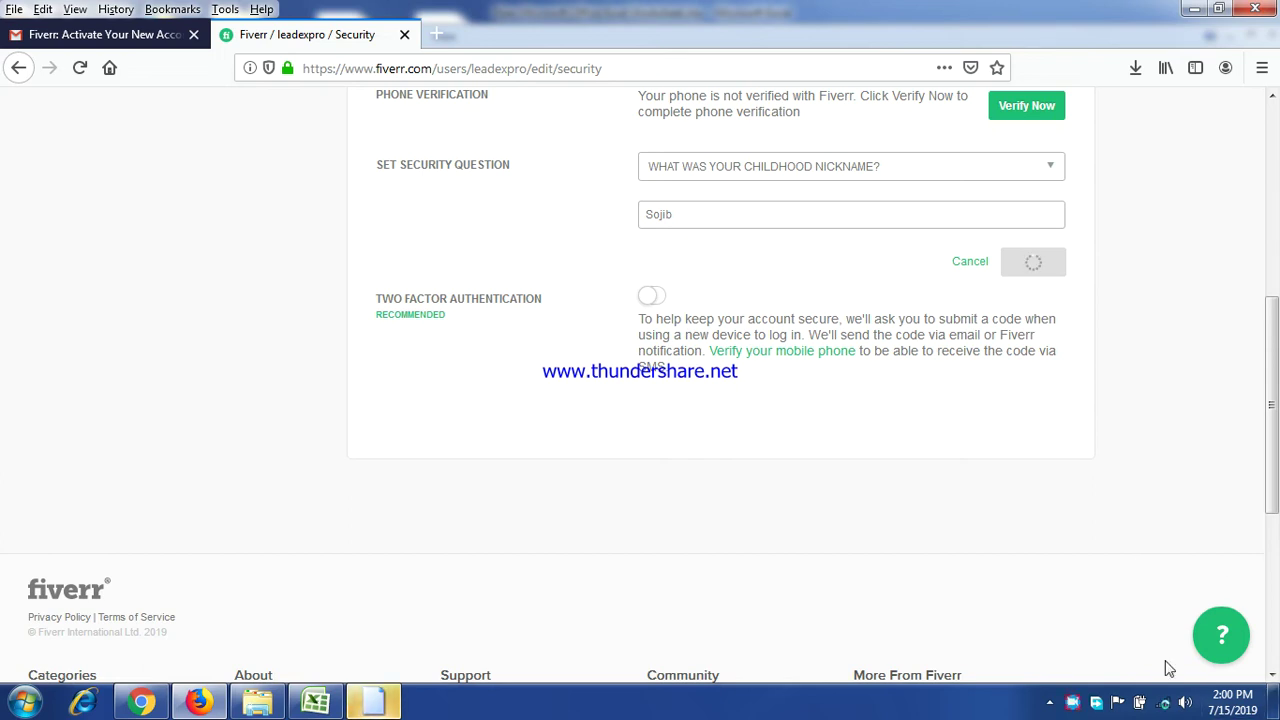
{"action": "right_click", "coordinate": [1162, 703]}
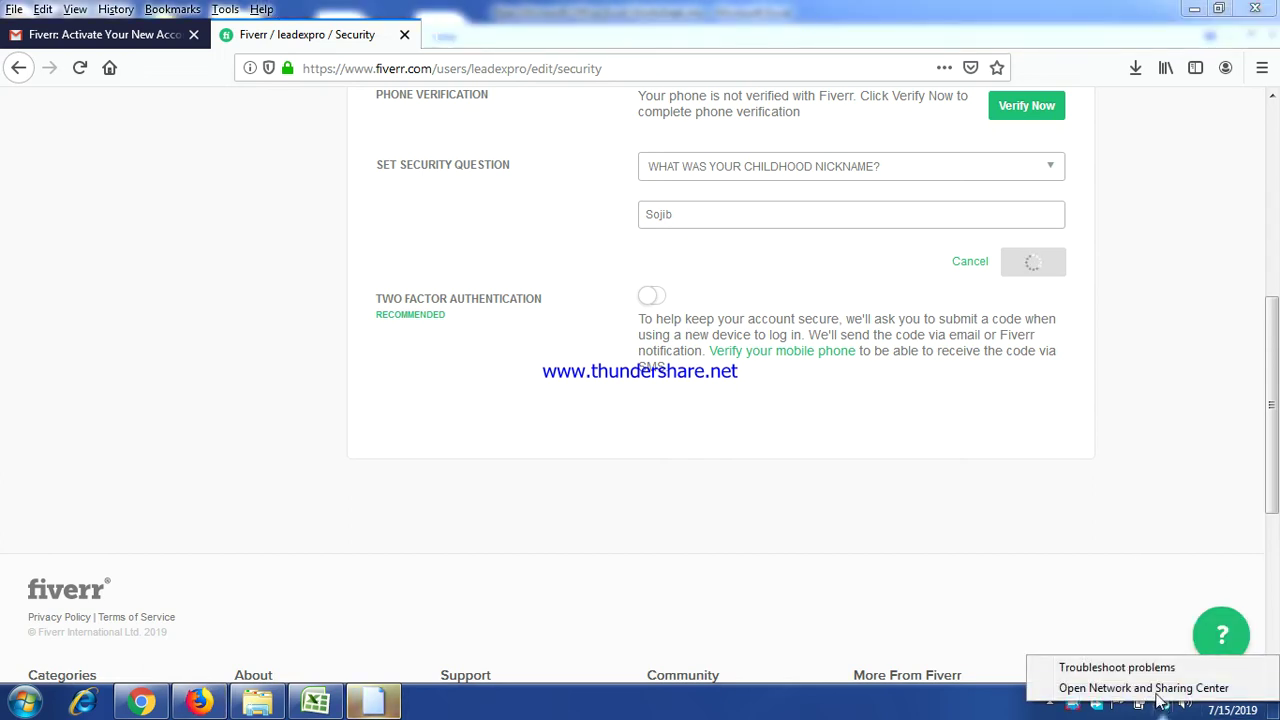
{"action": "left_click", "coordinate": [1158, 690]}
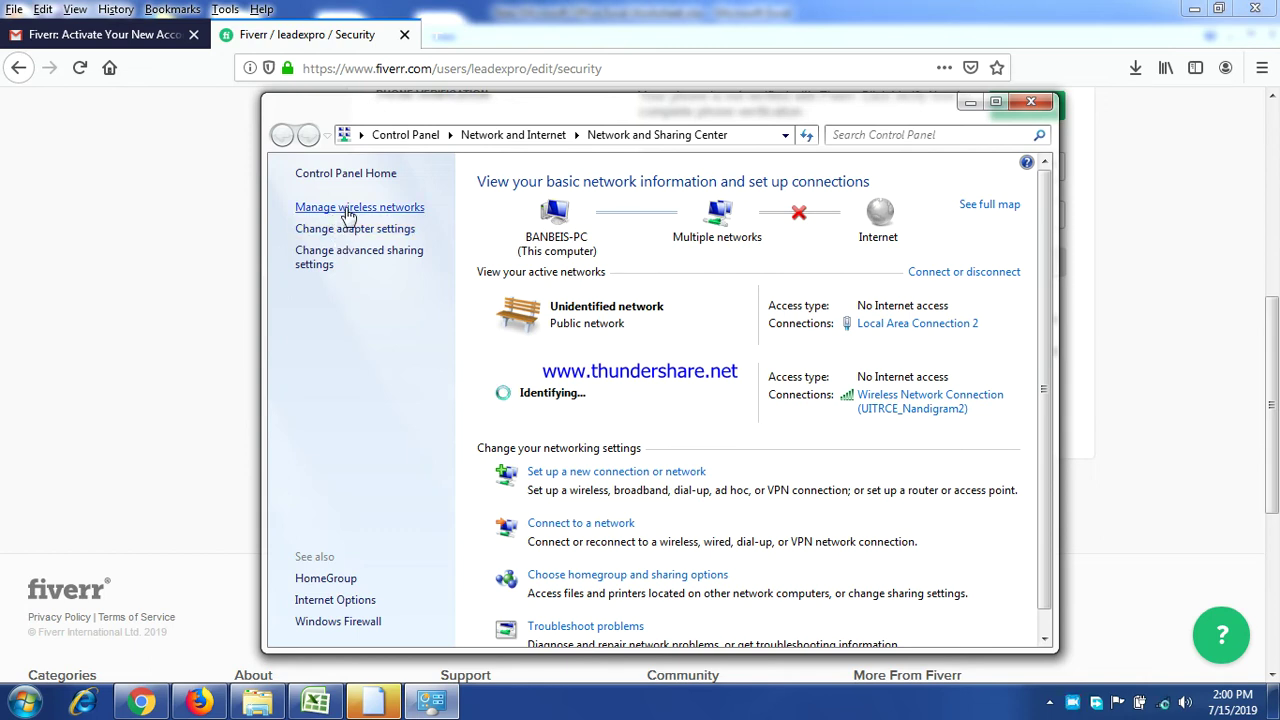
{"action": "left_click", "coordinate": [348, 212]}
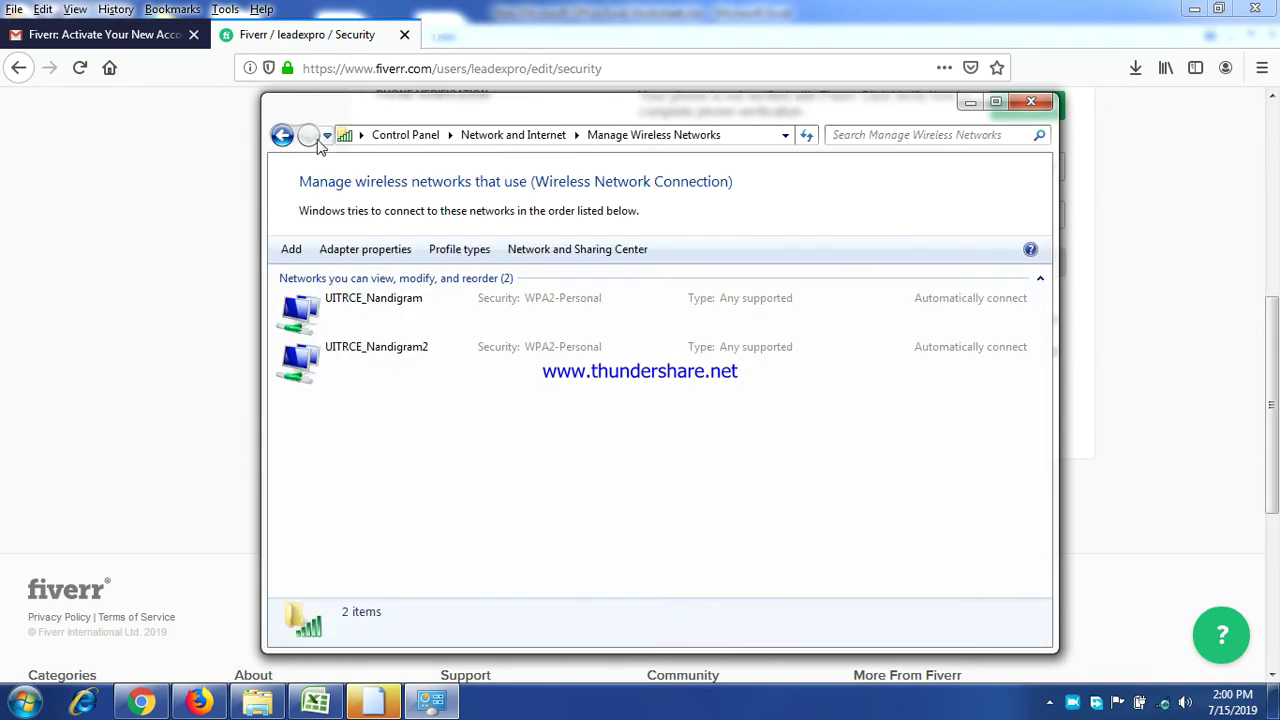
{"action": "left_click", "coordinate": [282, 135]}
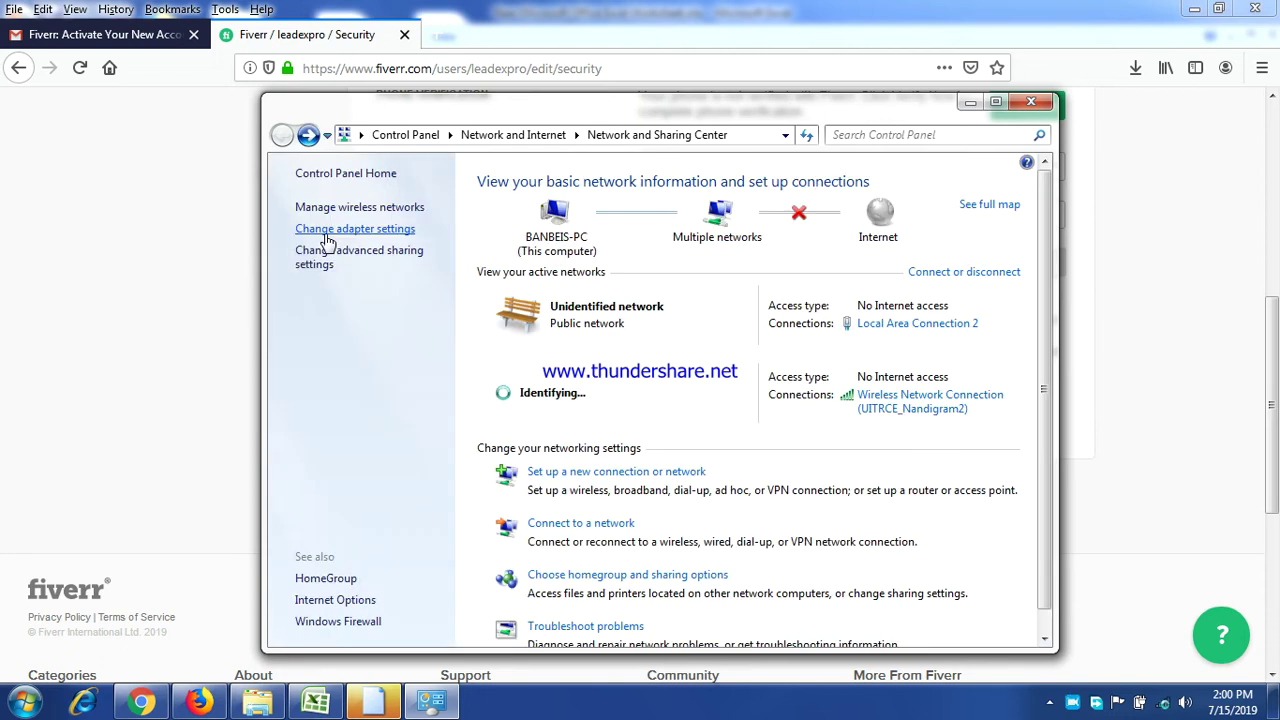
{"action": "left_click", "coordinate": [327, 232]}
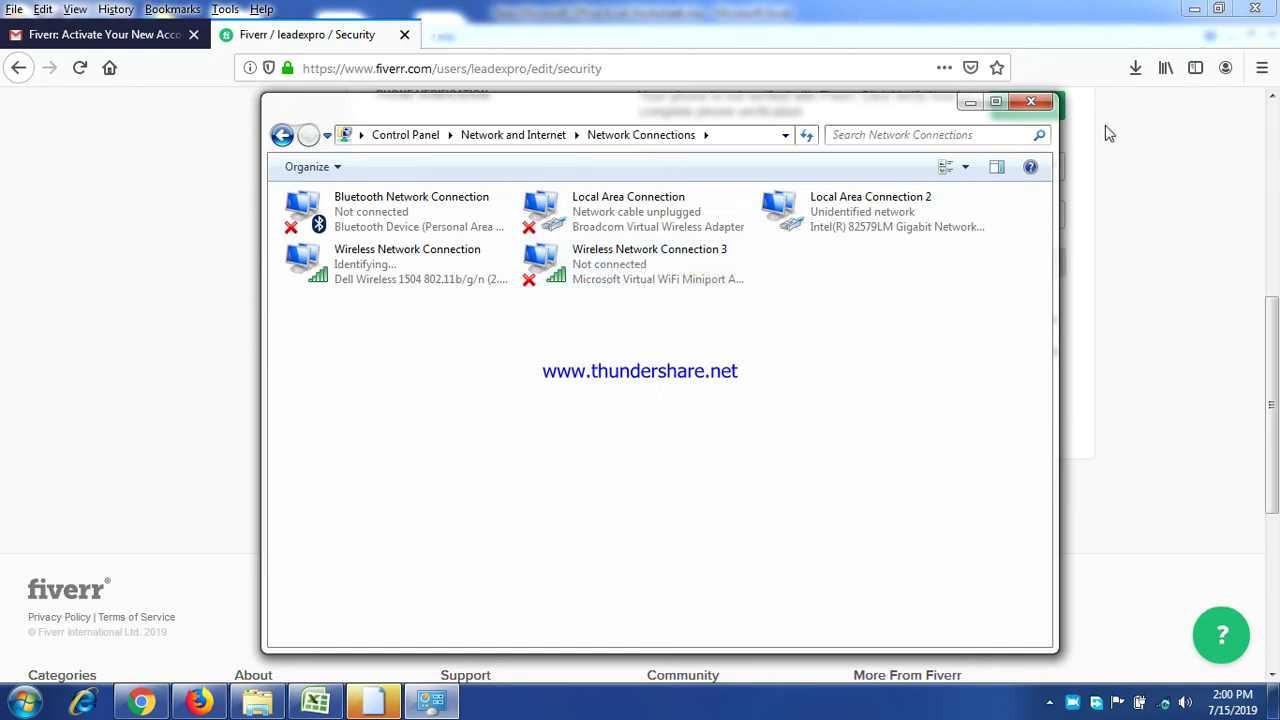
{"action": "left_click", "coordinate": [1031, 102]}
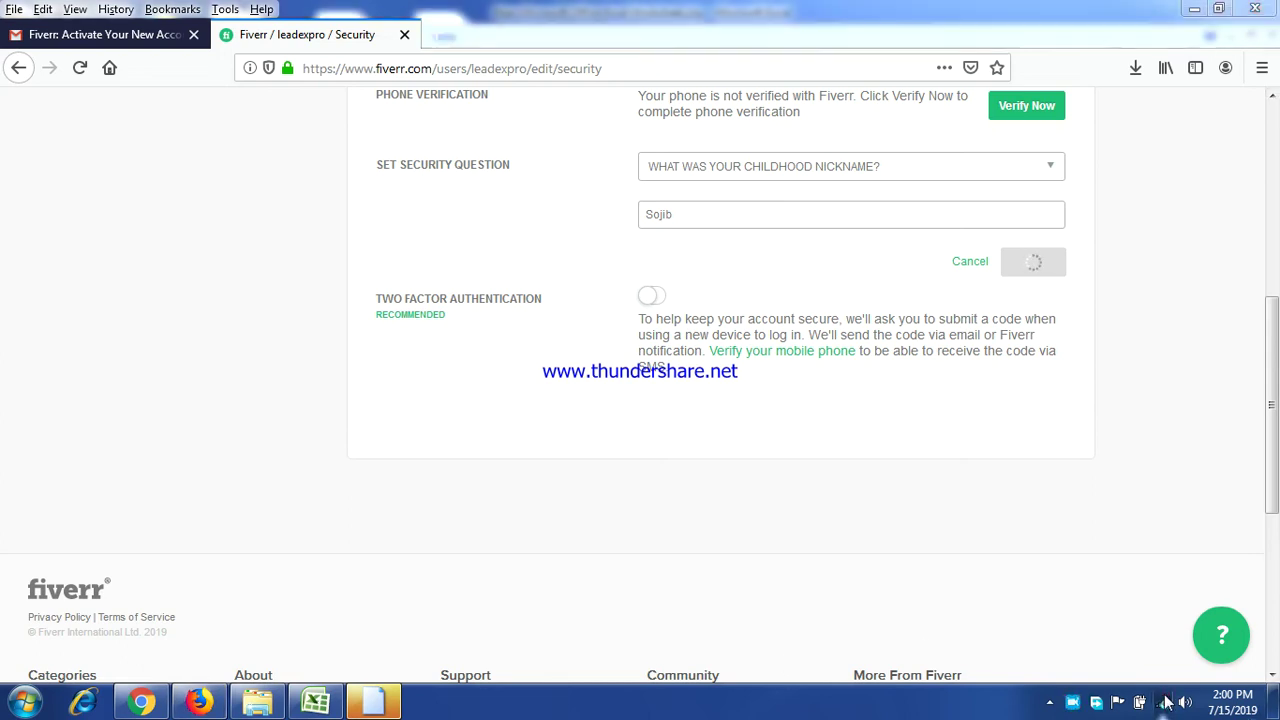
Step: Pick UITRCE_Nandigram2 in the tray's wireless list and connect to it
{"action": "left_click", "coordinate": [1165, 703]}
{"action": "left_click", "coordinate": [1140, 429]}
{"action": "left_click", "coordinate": [1220, 452]}
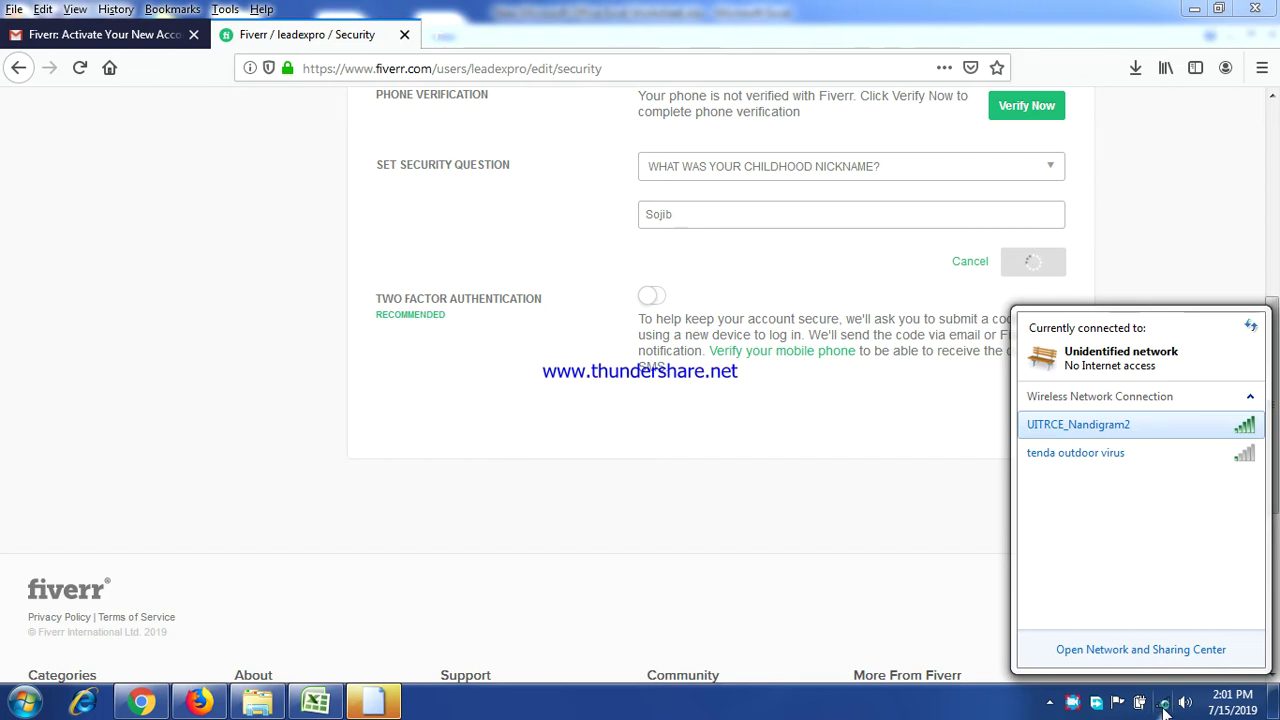
{"action": "left_click", "coordinate": [1206, 432]}
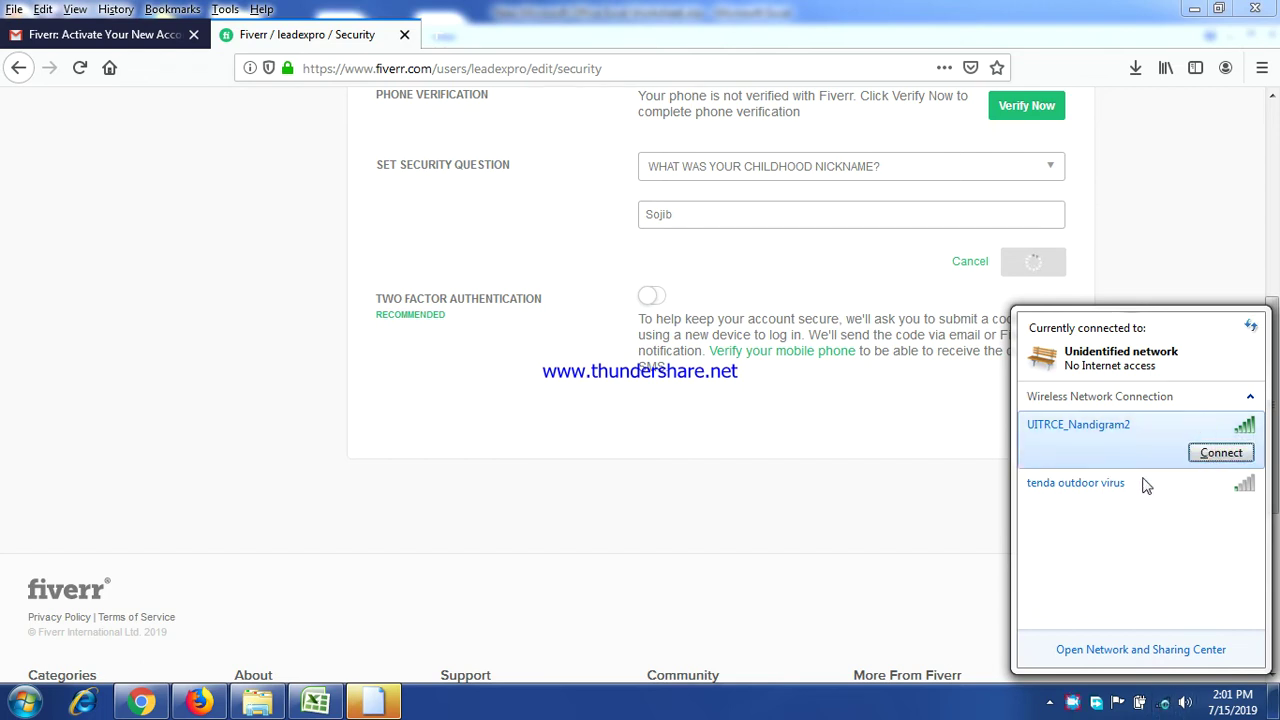
{"action": "left_click", "coordinate": [894, 535]}
{"action": "left_click", "coordinate": [1162, 704]}
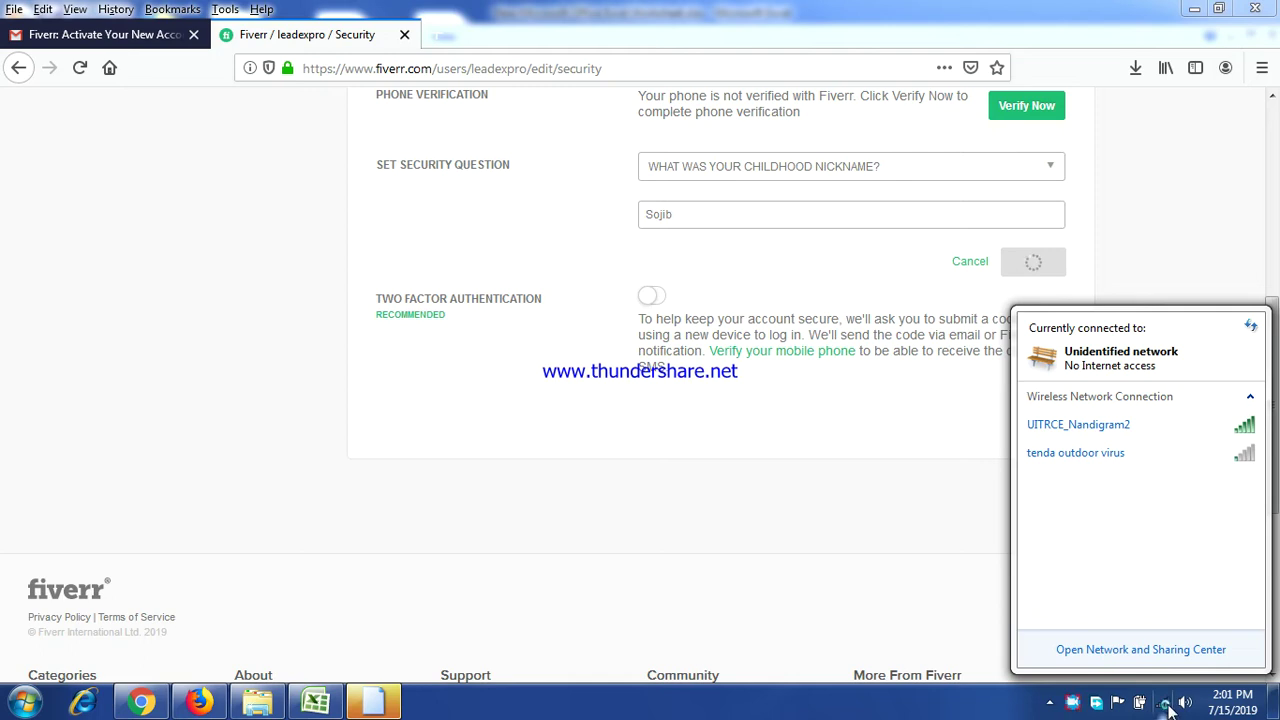
{"action": "left_click", "coordinate": [1164, 704]}
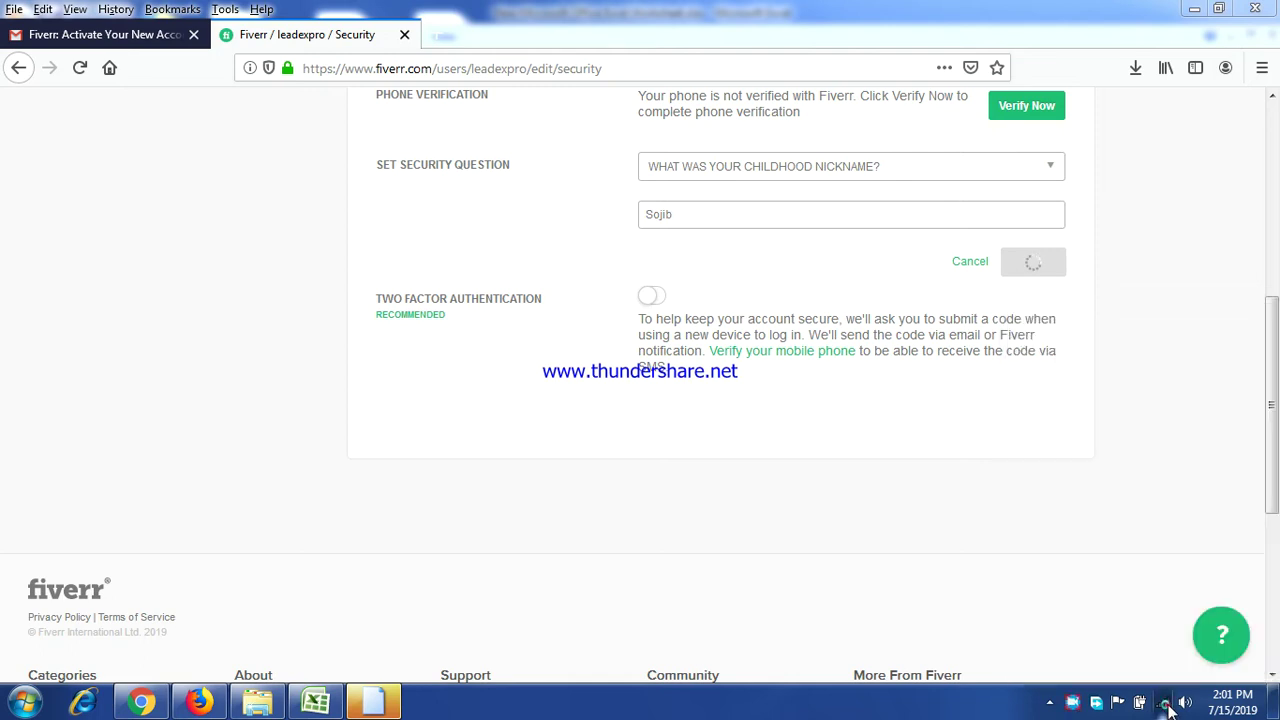
{"action": "left_click", "coordinate": [1166, 704]}
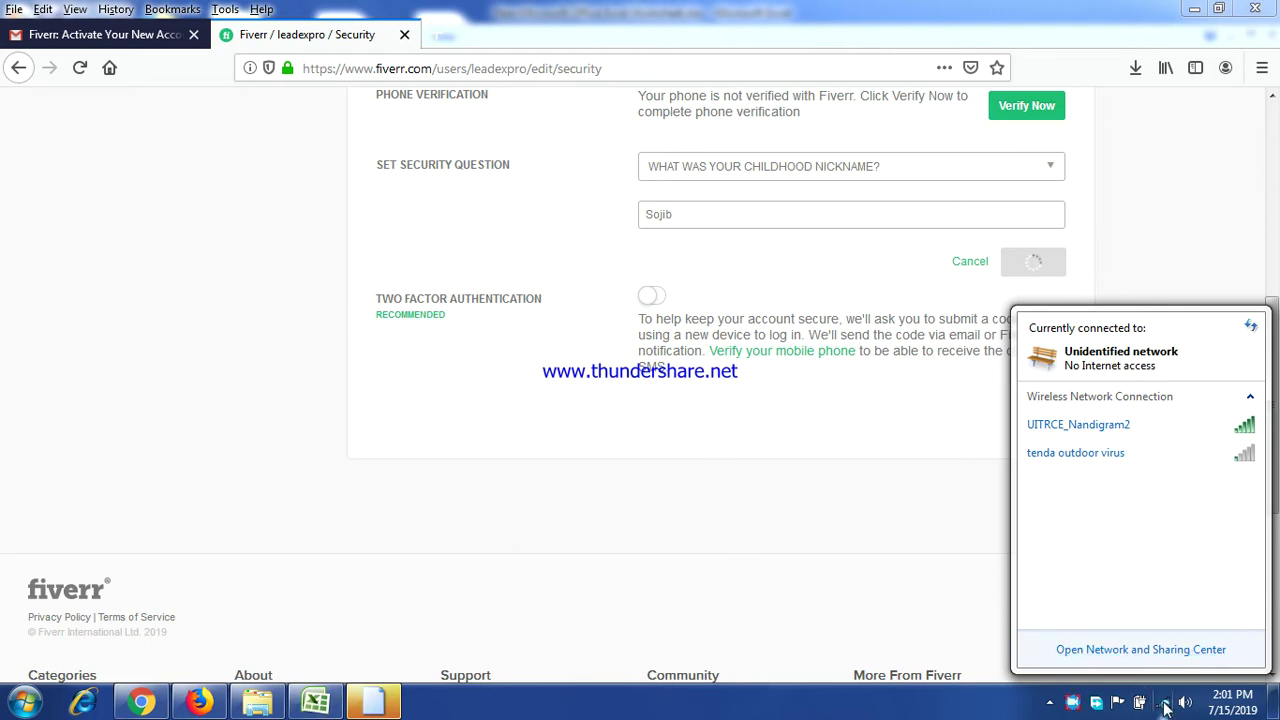
{"action": "left_click", "coordinate": [1163, 702]}
{"action": "left_click", "coordinate": [1163, 702]}
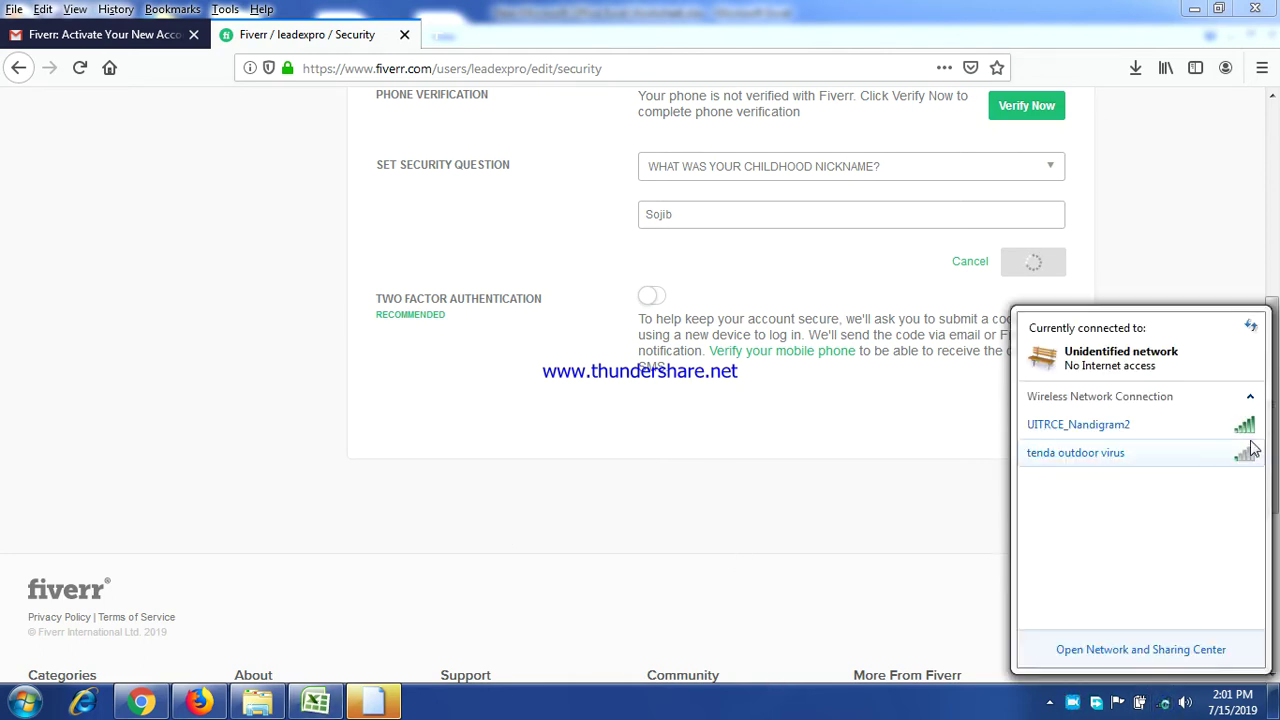
{"action": "left_click", "coordinate": [1150, 425]}
{"action": "left_click", "coordinate": [1222, 453]}
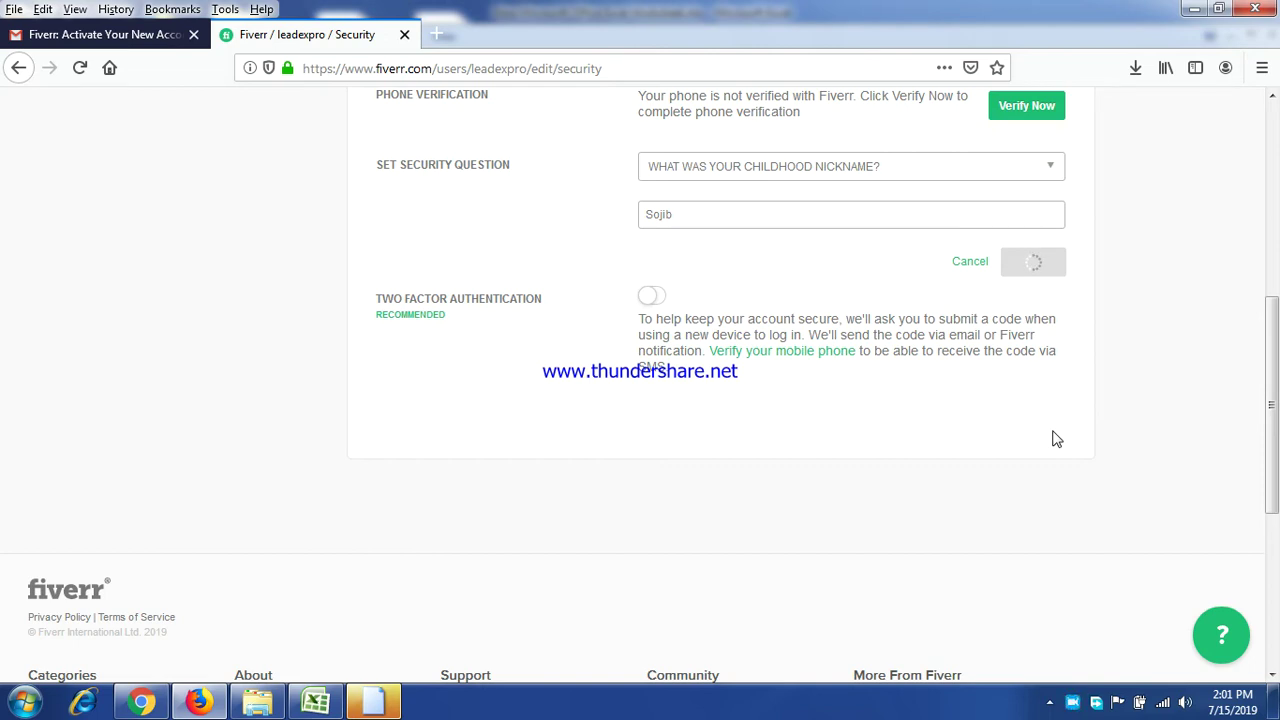
Step: Close the security settings tab, follow the email's activation link, and dismiss the IP-conflict error
{"action": "scroll", "coordinate": [1055, 439], "scroll_direction": "up", "scroll_amount": 3}
{"action": "scroll", "coordinate": [136, 407], "scroll_direction": "down", "scroll_amount": 4}
{"action": "scroll", "coordinate": [136, 407], "scroll_direction": "up", "scroll_amount": 10}
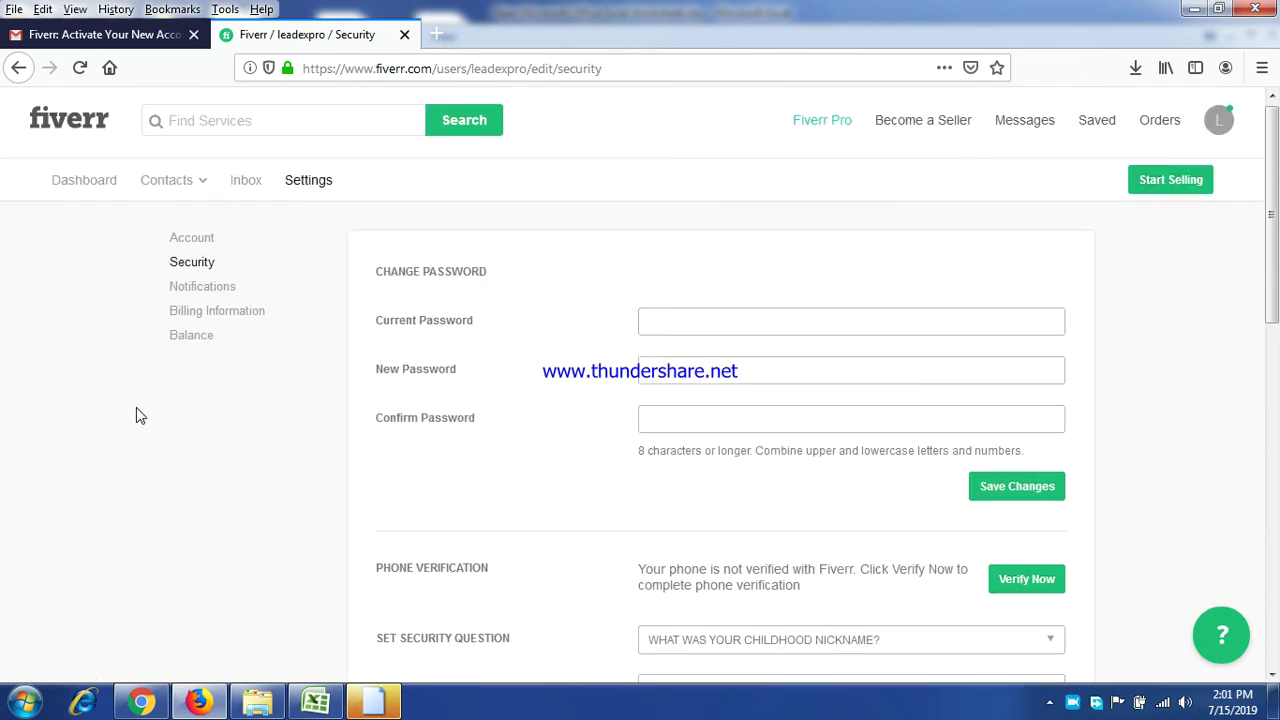
{"action": "left_click", "coordinate": [405, 35]}
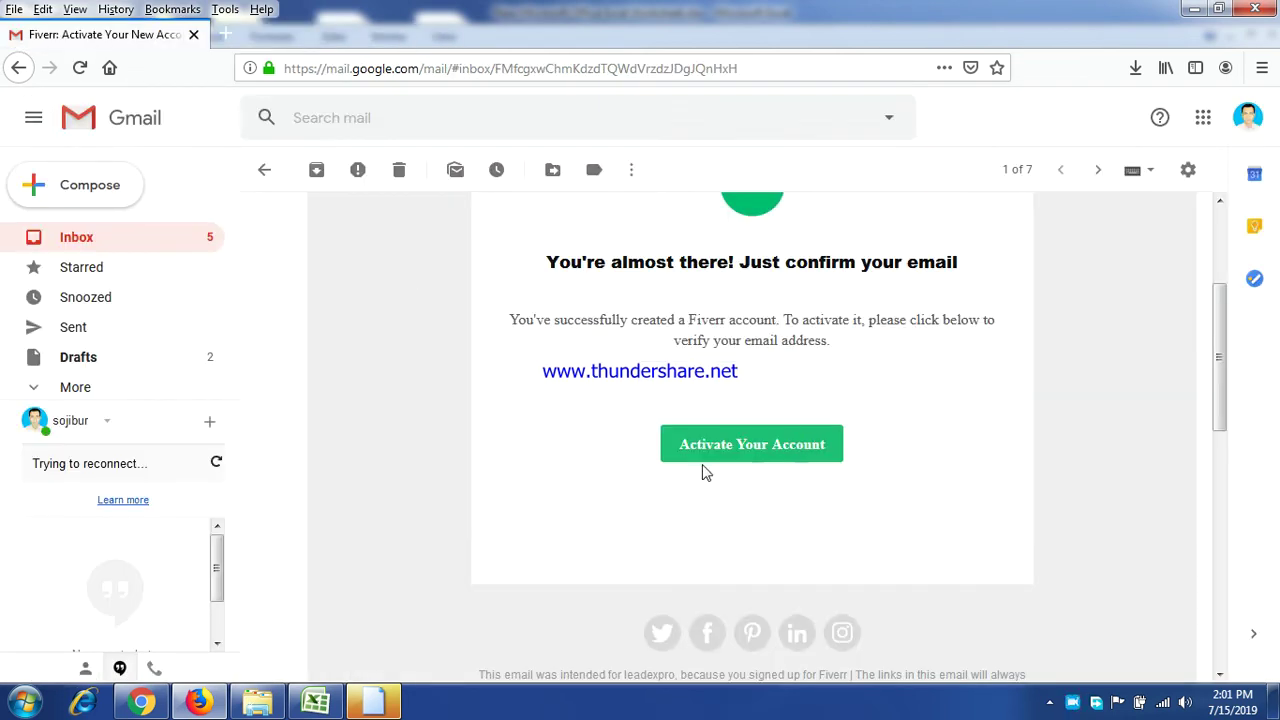
{"action": "left_click", "coordinate": [726, 451]}
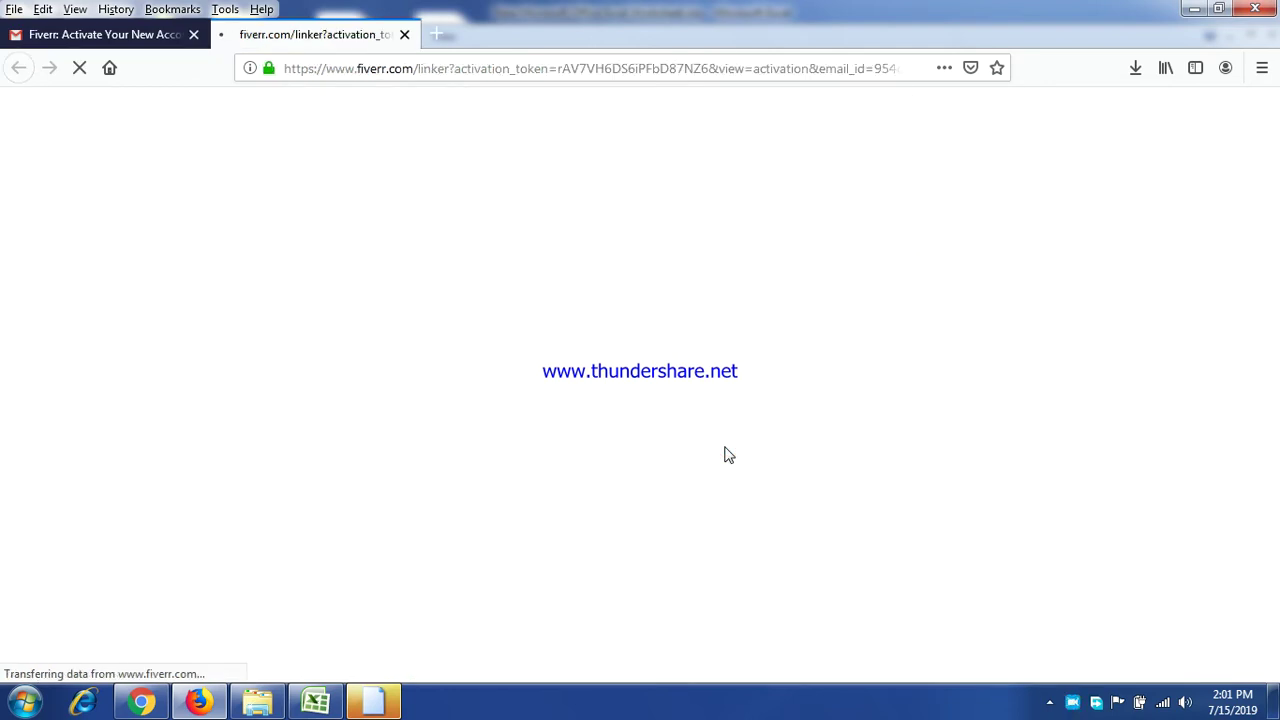
{"action": "left_click", "coordinate": [376, 706]}
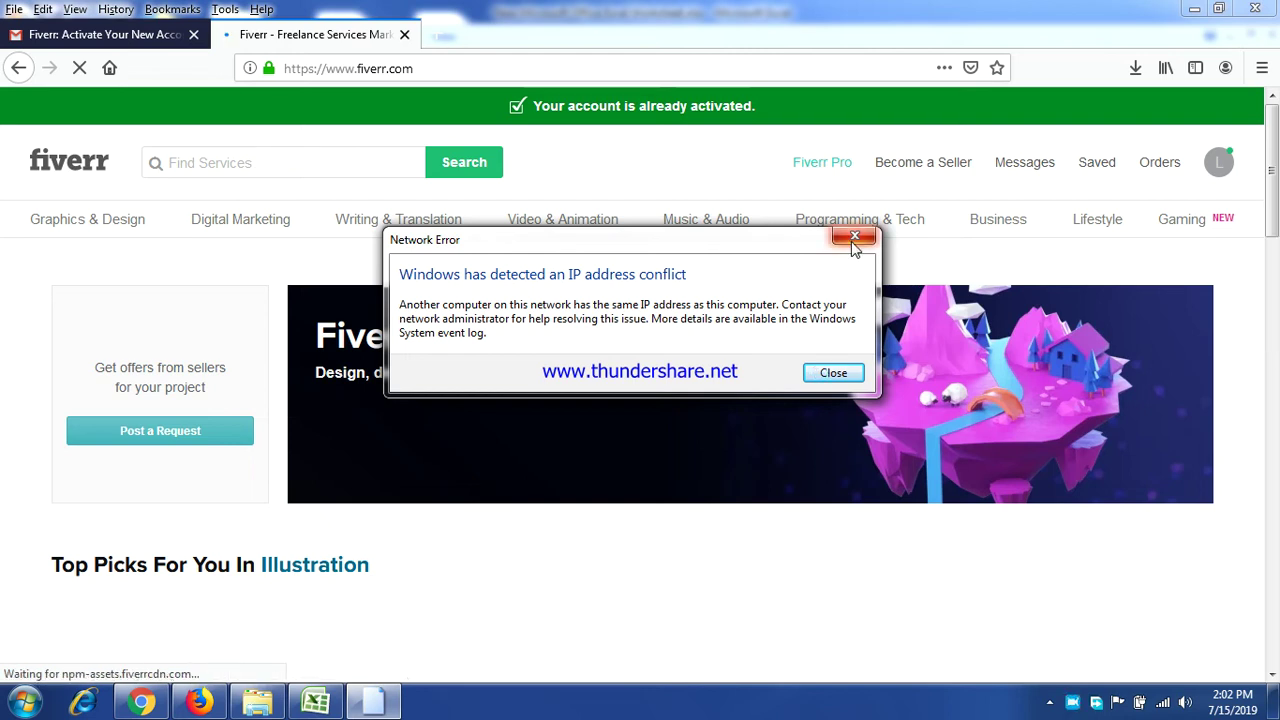
{"action": "left_click", "coordinate": [853, 241]}
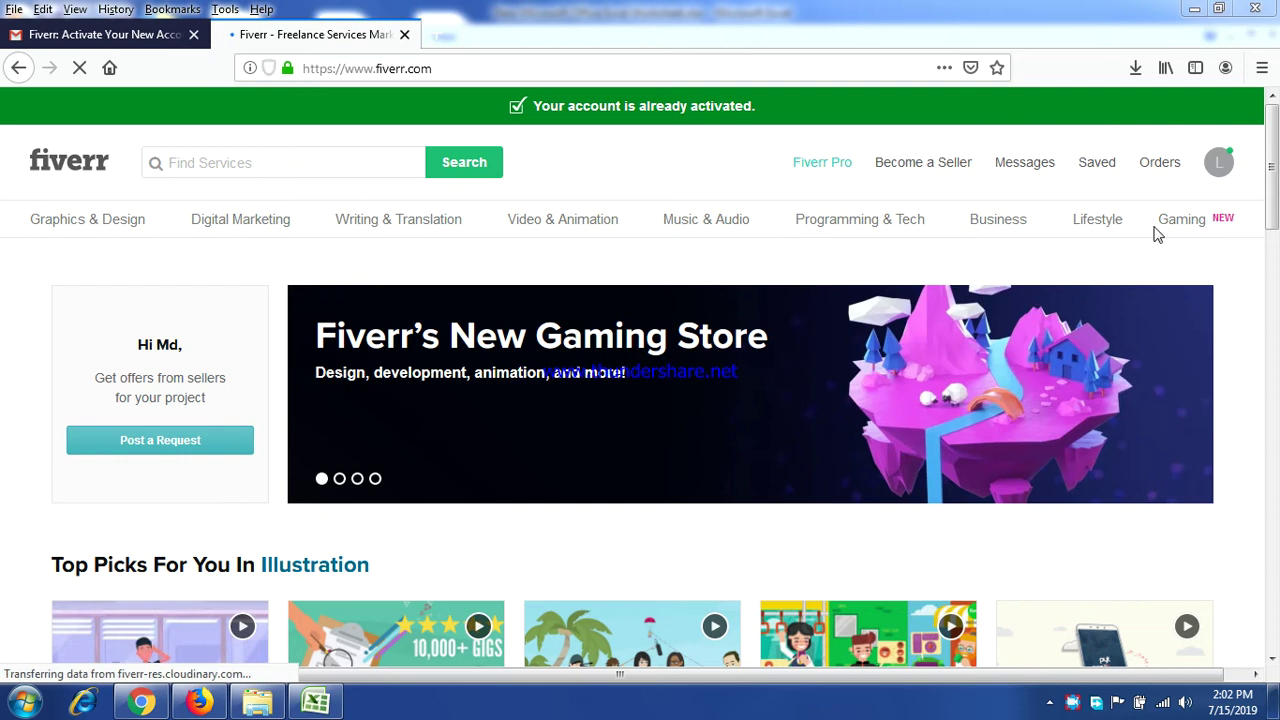
Step: Open the leadexpro profile from the avatar menu, then return to the Gmail activation email
{"action": "left_click", "coordinate": [1218, 164]}
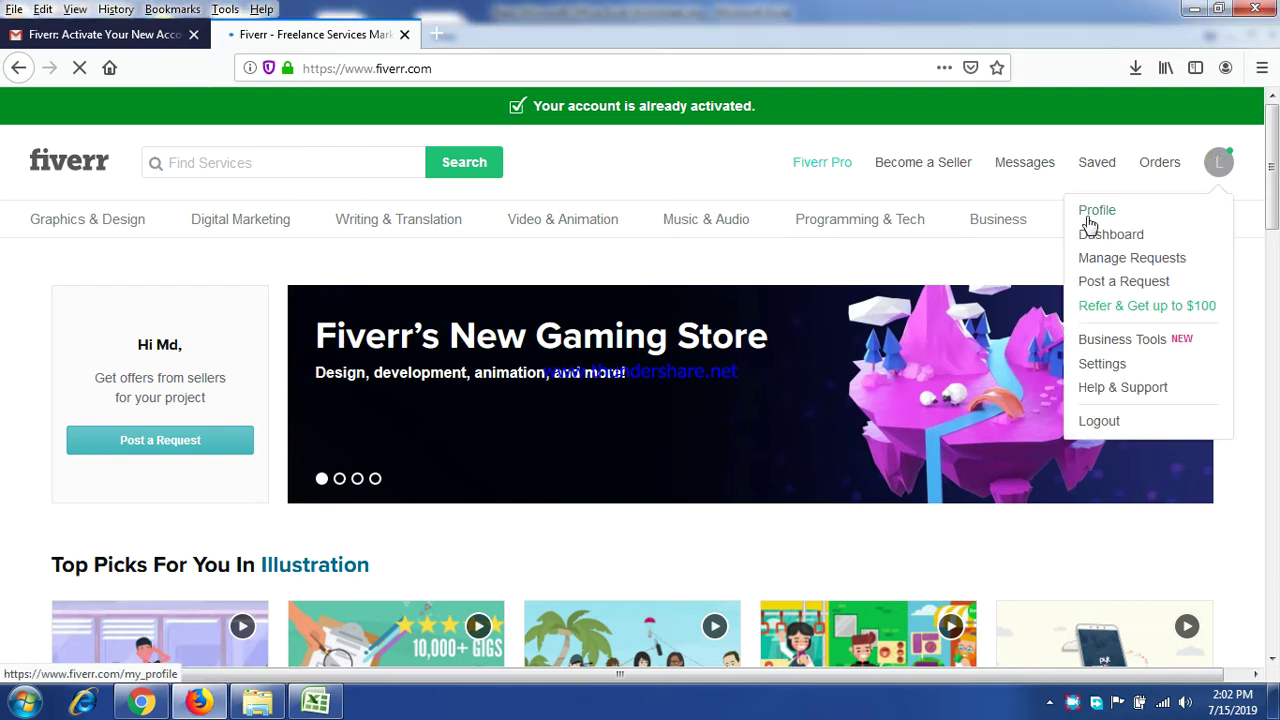
{"action": "mouse_move", "coordinate": [1098, 218]}
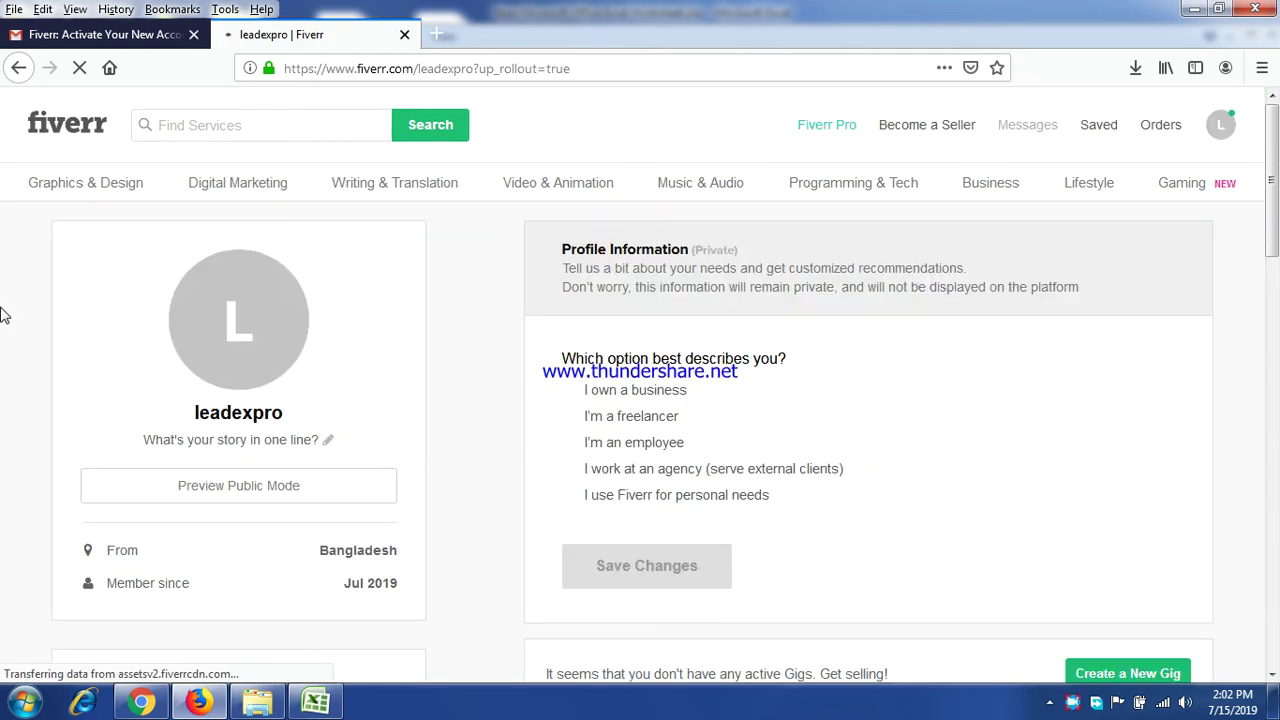
{"action": "scroll", "coordinate": [718, 378], "scroll_direction": "down", "scroll_amount": 3}
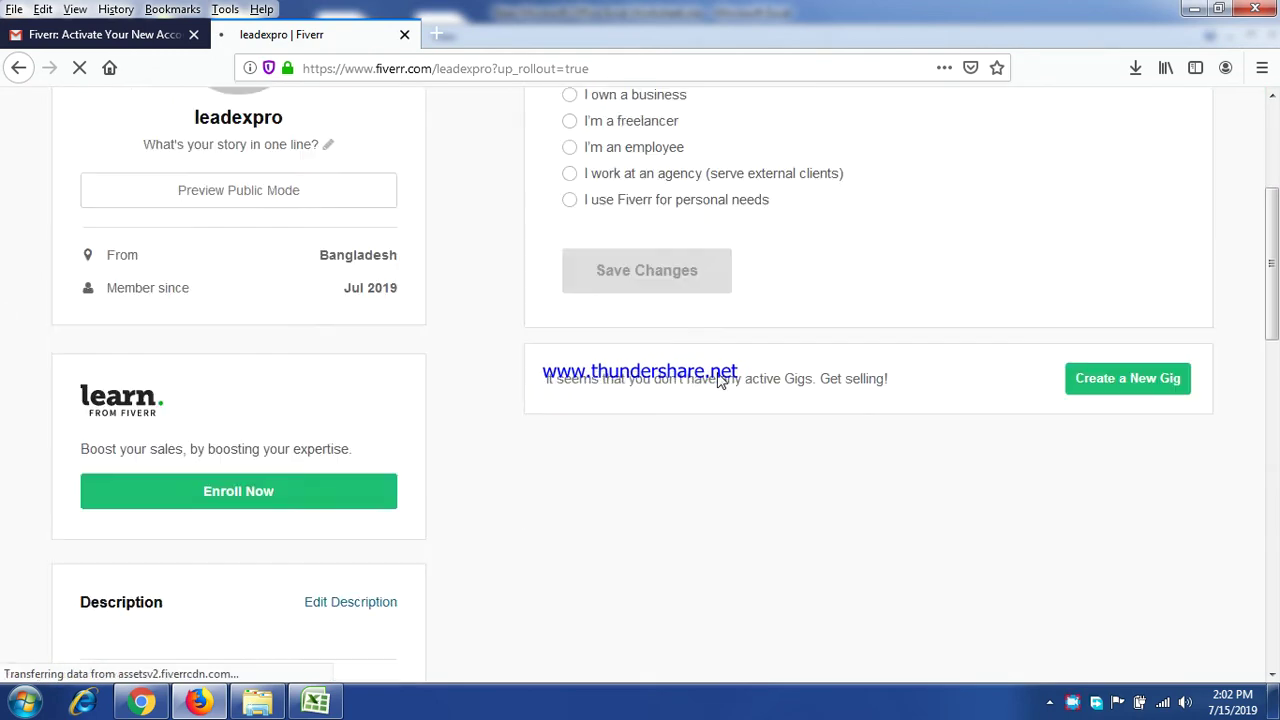
{"action": "scroll", "coordinate": [718, 378], "scroll_direction": "up", "scroll_amount": 3}
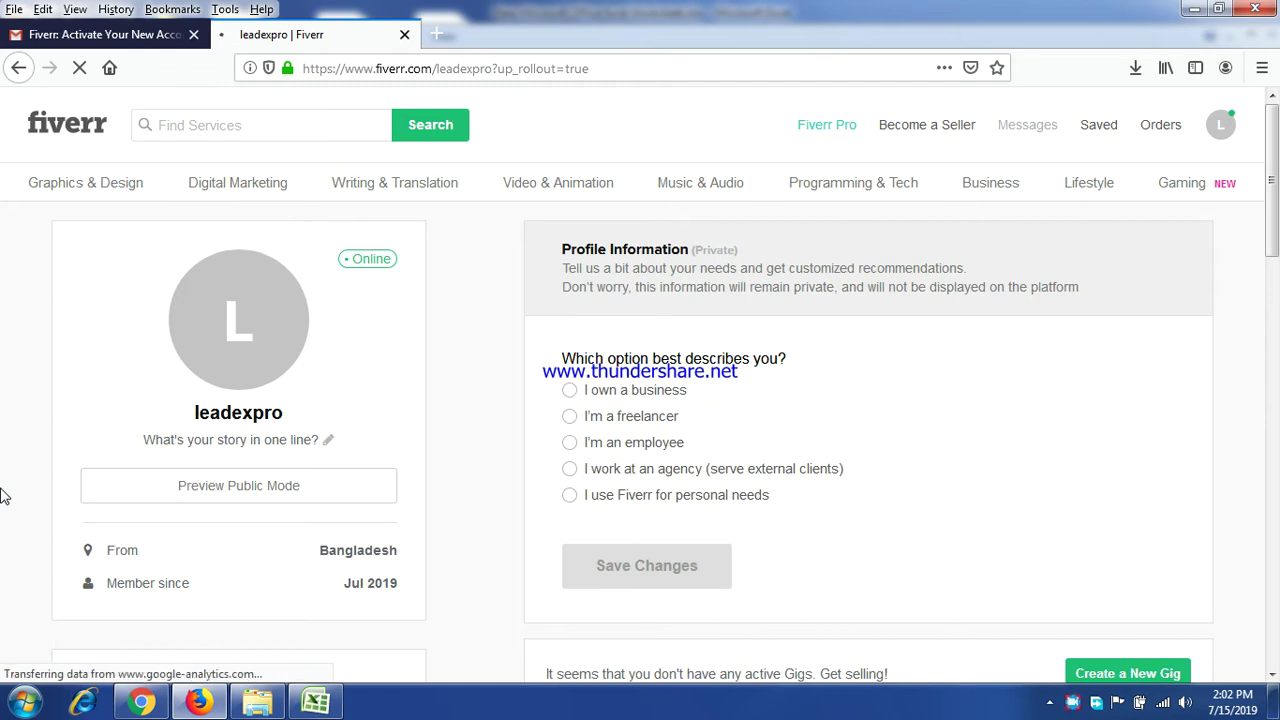
{"action": "scroll", "coordinate": [3, 493], "scroll_direction": "down", "scroll_amount": 2}
{"action": "scroll", "coordinate": [3, 493], "scroll_direction": "up", "scroll_amount": 2}
{"action": "mouse_move", "coordinate": [266, 343]}
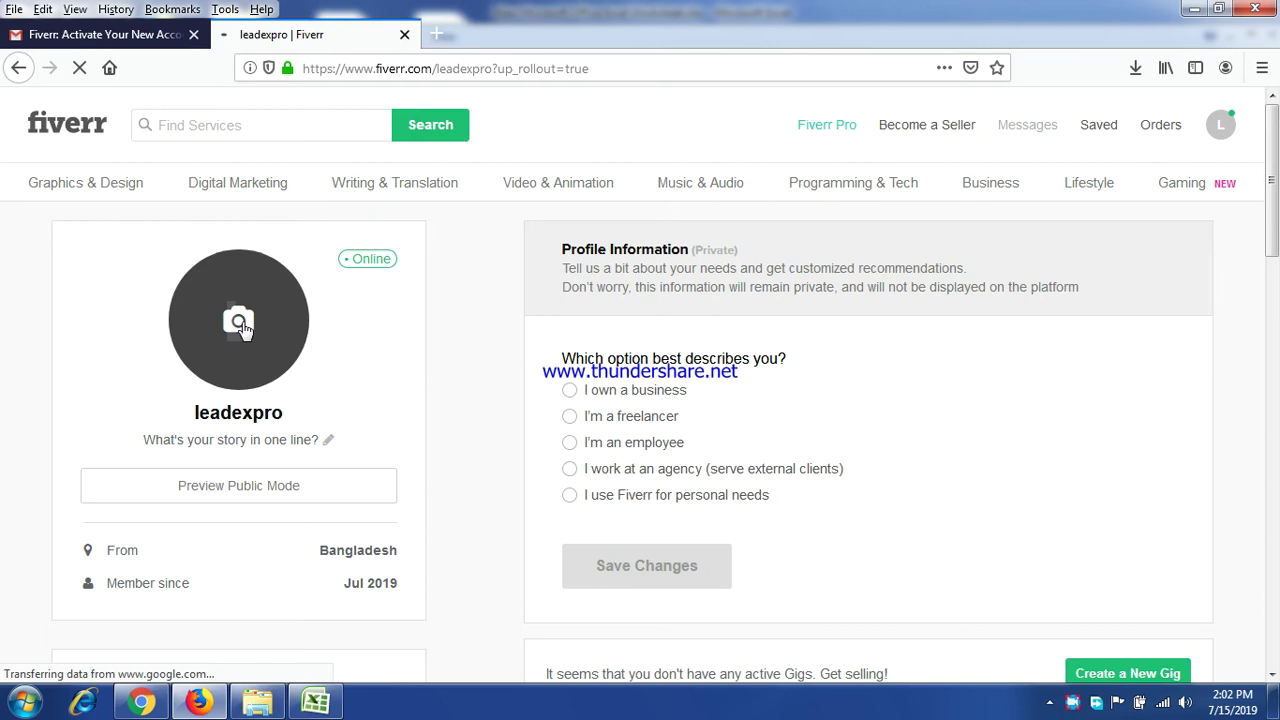
{"action": "left_click", "coordinate": [114, 38]}
{"action": "scroll", "coordinate": [471, 337], "scroll_direction": "down", "scroll_amount": 3}
{"action": "scroll", "coordinate": [471, 337], "scroll_direction": "up", "scroll_amount": 5}
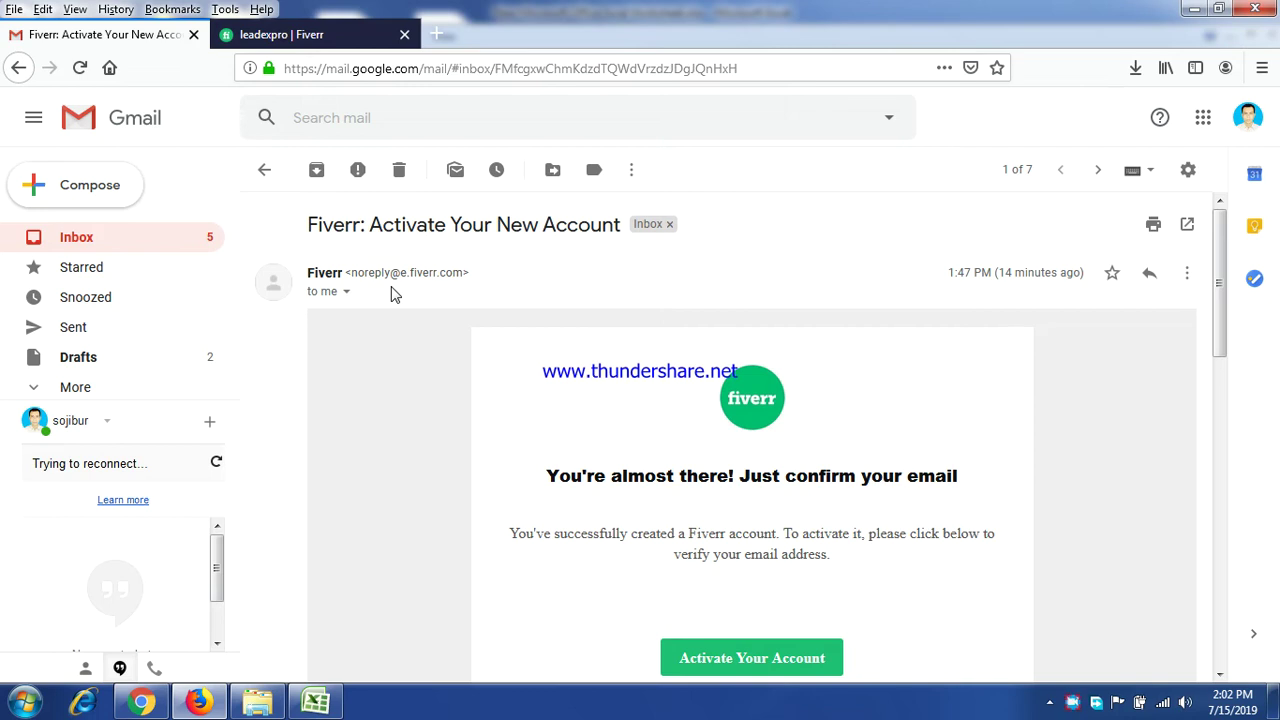
{"action": "left_click", "coordinate": [1248, 118]}
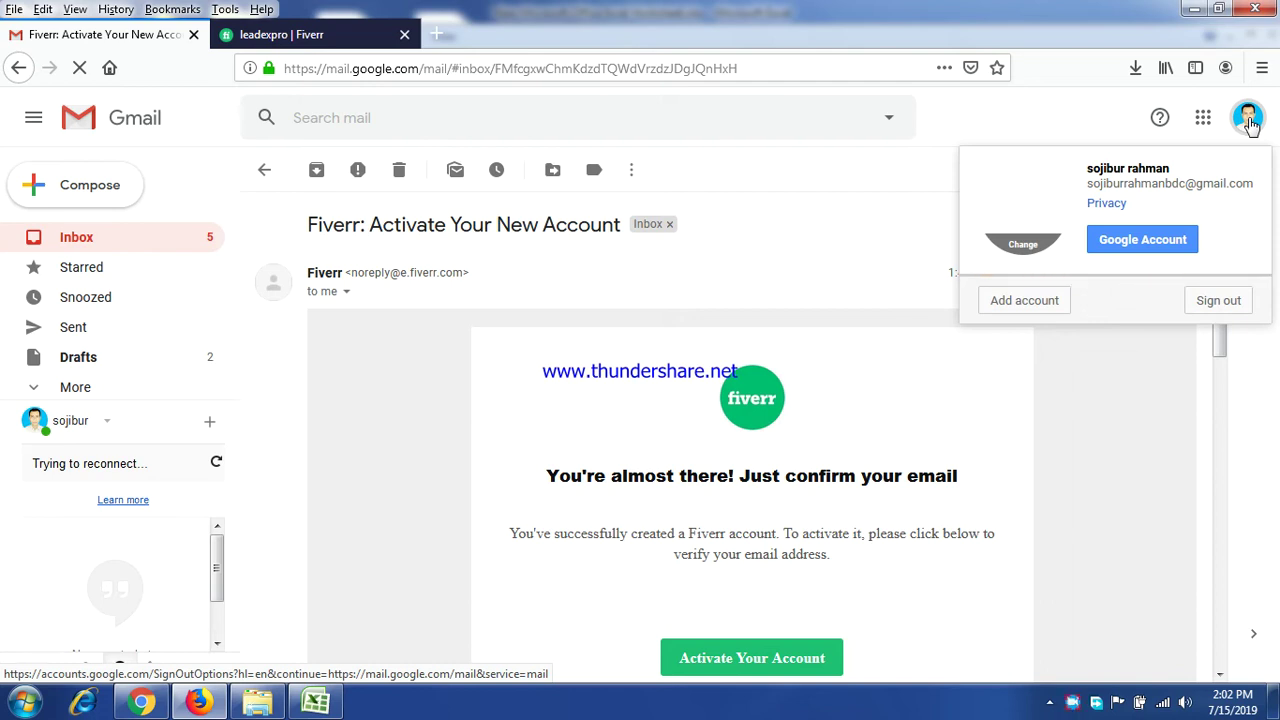
{"action": "left_click", "coordinate": [1148, 424]}
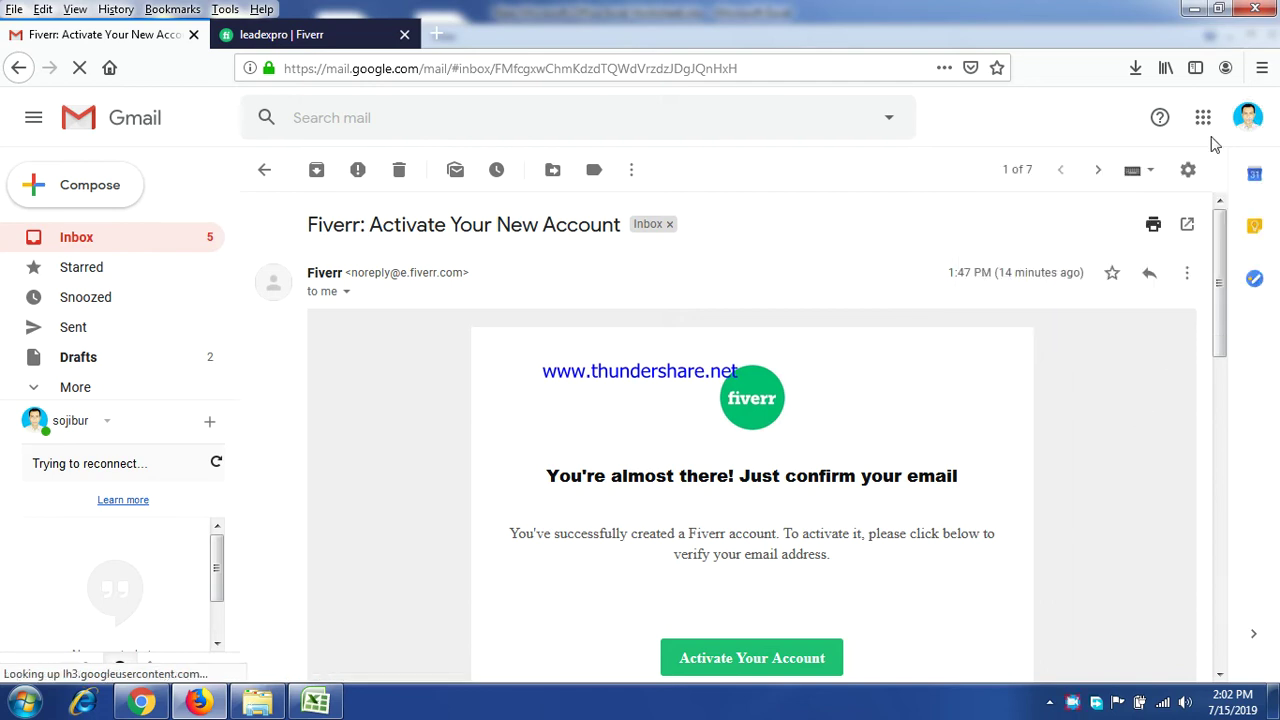
{"action": "left_click", "coordinate": [1247, 118]}
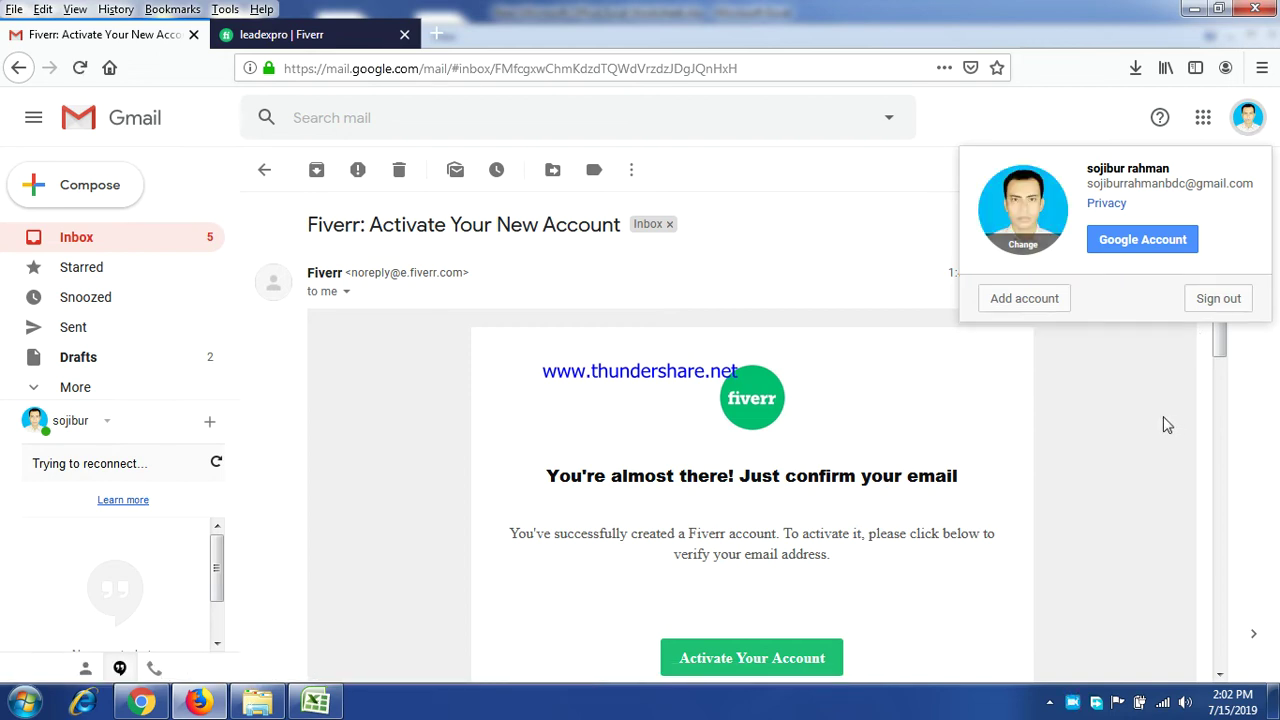
{"action": "left_click", "coordinate": [1022, 204]}
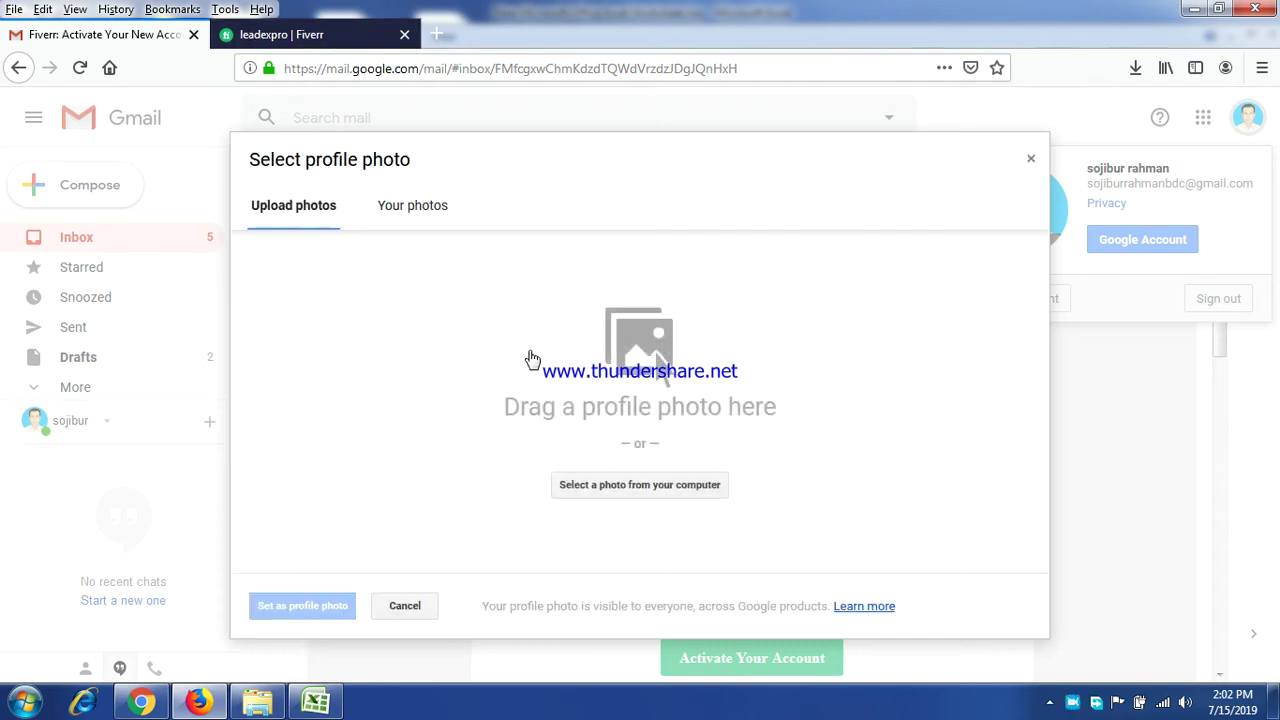
{"action": "left_click", "coordinate": [408, 210]}
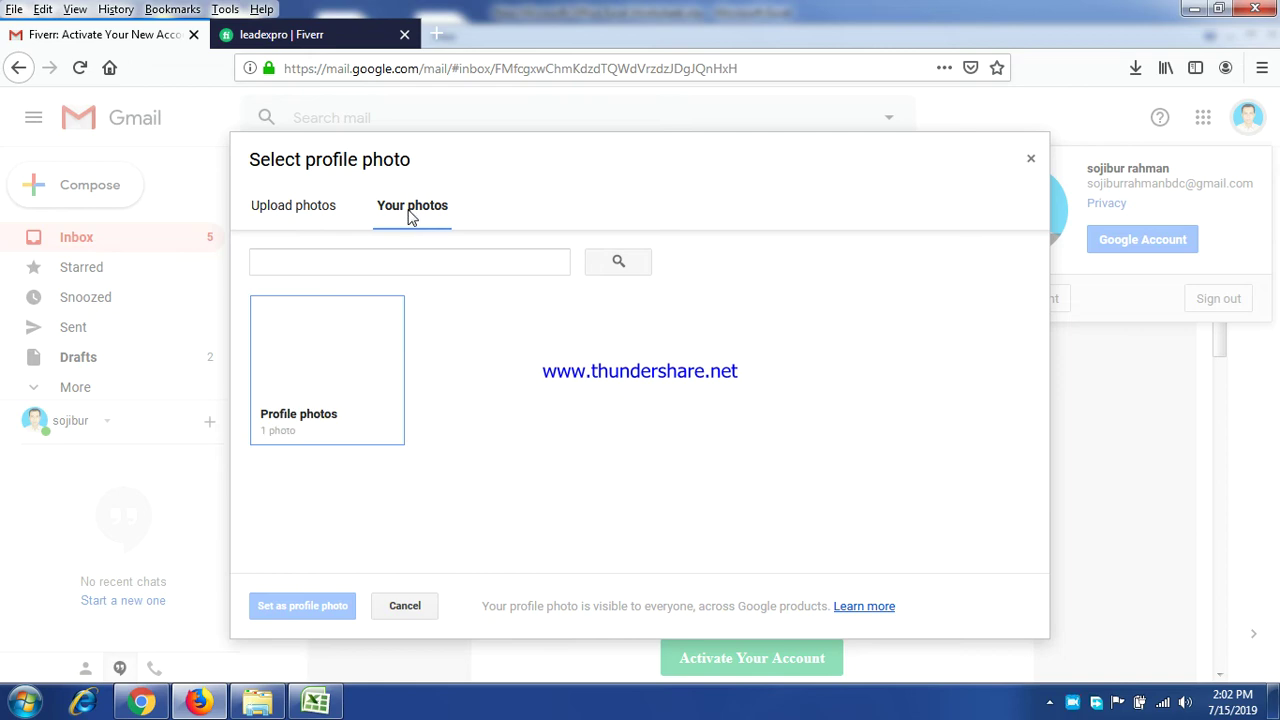
{"action": "left_click", "coordinate": [335, 345]}
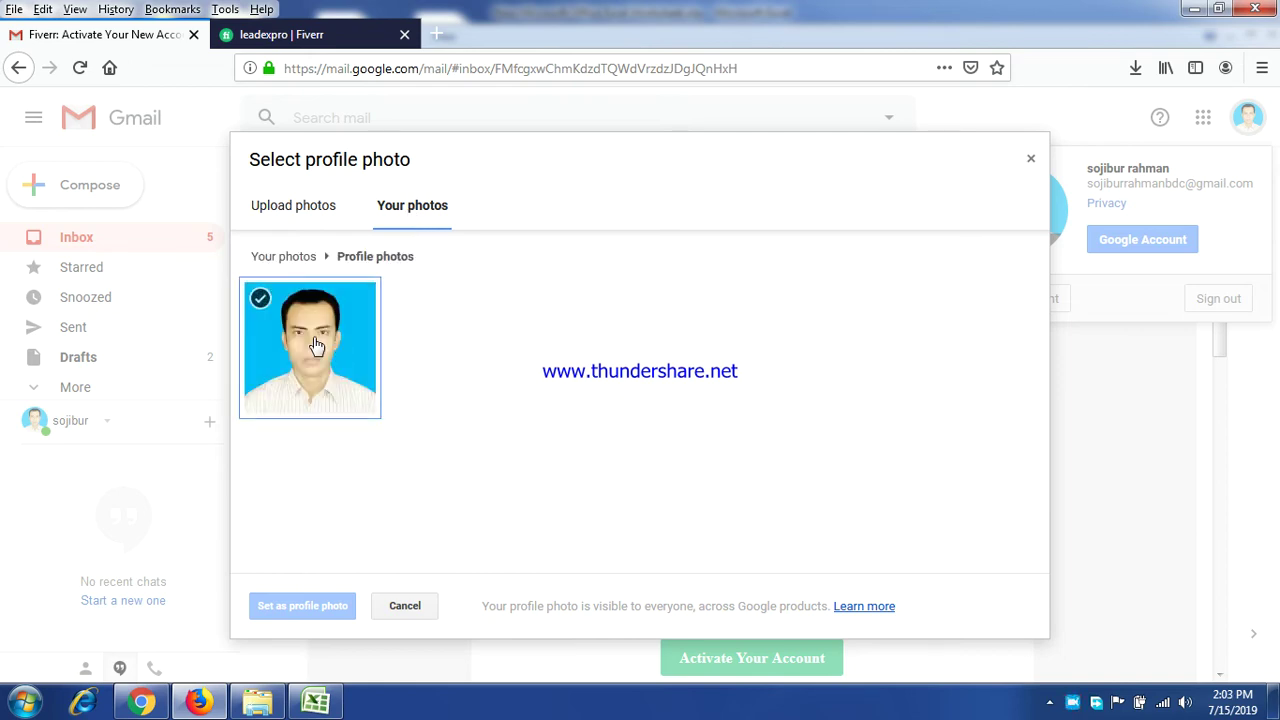
{"action": "left_click", "coordinate": [314, 340]}
{"action": "left_click", "coordinate": [314, 340]}
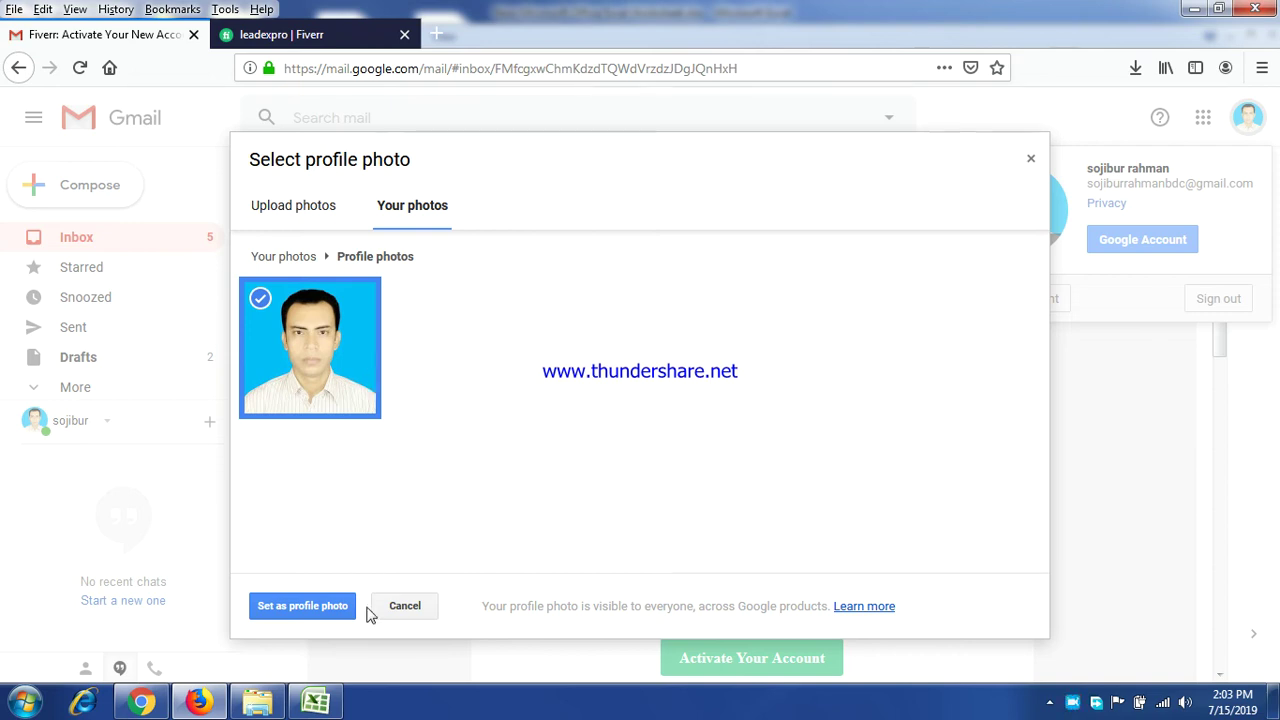
{"action": "left_click", "coordinate": [408, 610]}
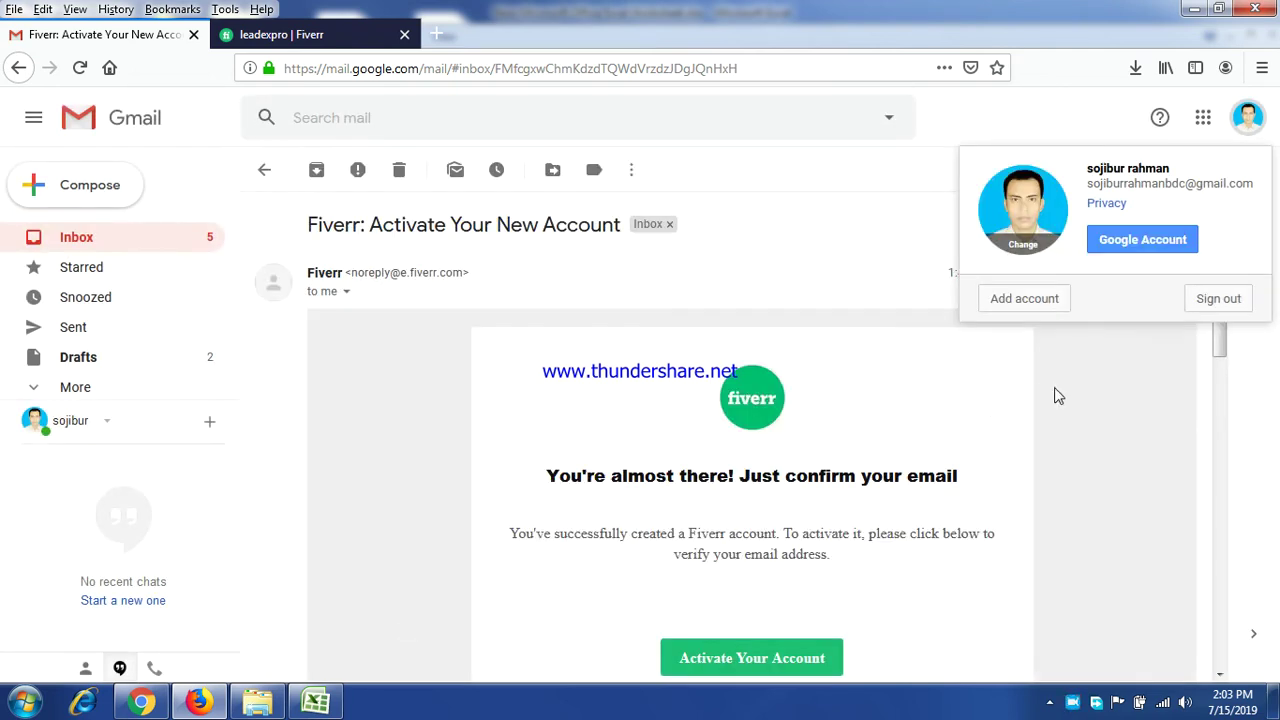
{"action": "left_click", "coordinate": [1086, 388]}
{"action": "scroll", "coordinate": [668, 497], "scroll_direction": "down", "scroll_amount": 1}
{"action": "scroll", "coordinate": [668, 497], "scroll_direction": "up", "scroll_amount": 1}
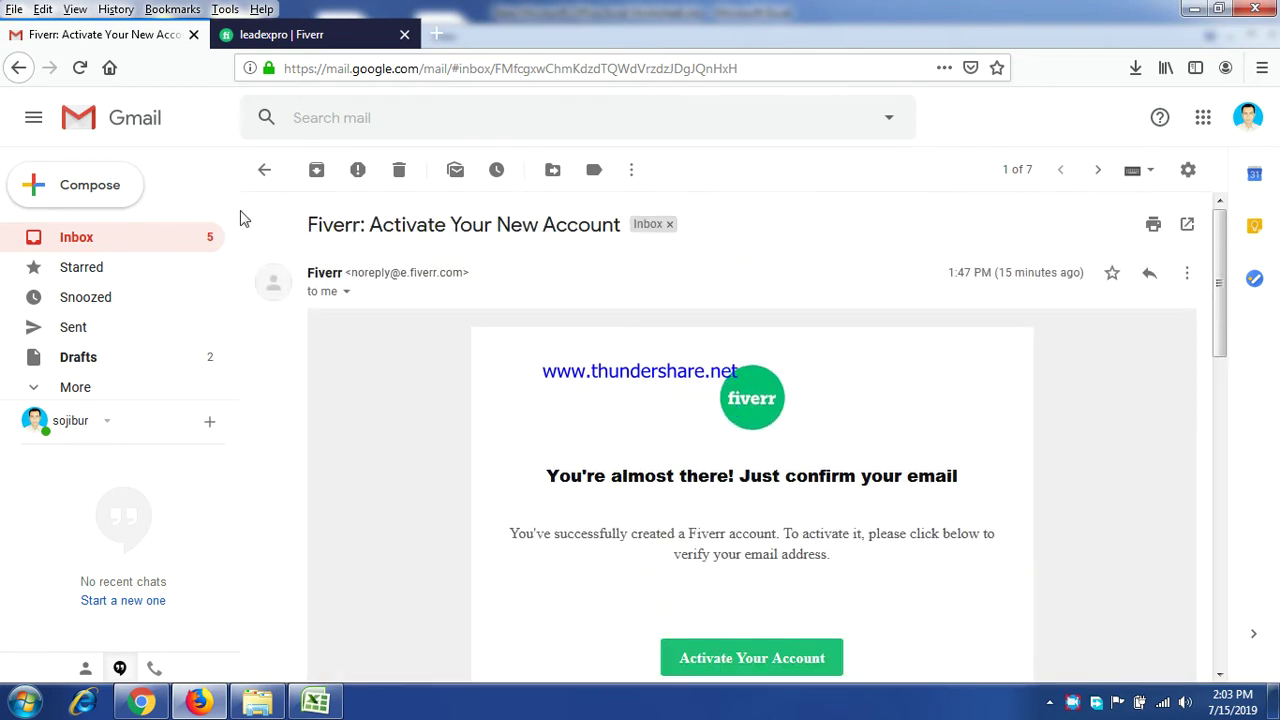
Step: Replace the one-line story placeholder with 'Lead Generation Specialist' and save it
{"action": "left_click", "coordinate": [278, 36]}
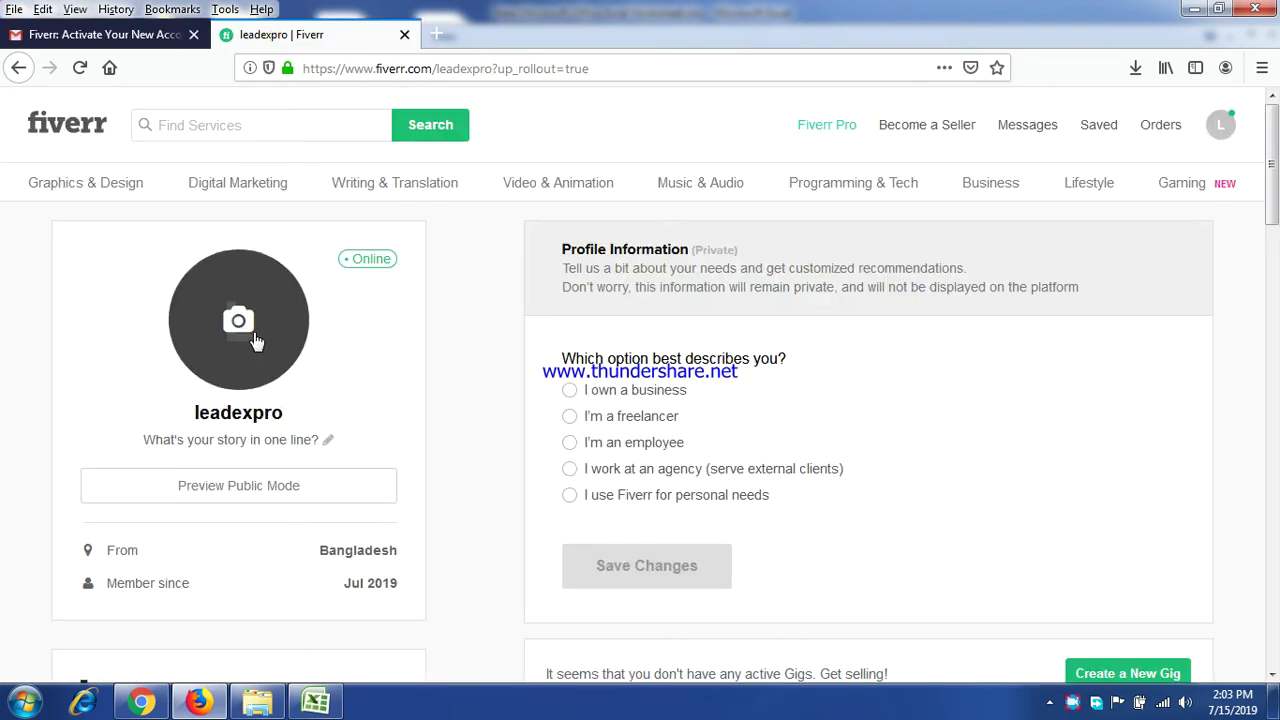
{"action": "scroll", "coordinate": [354, 394], "scroll_direction": "down", "scroll_amount": 2}
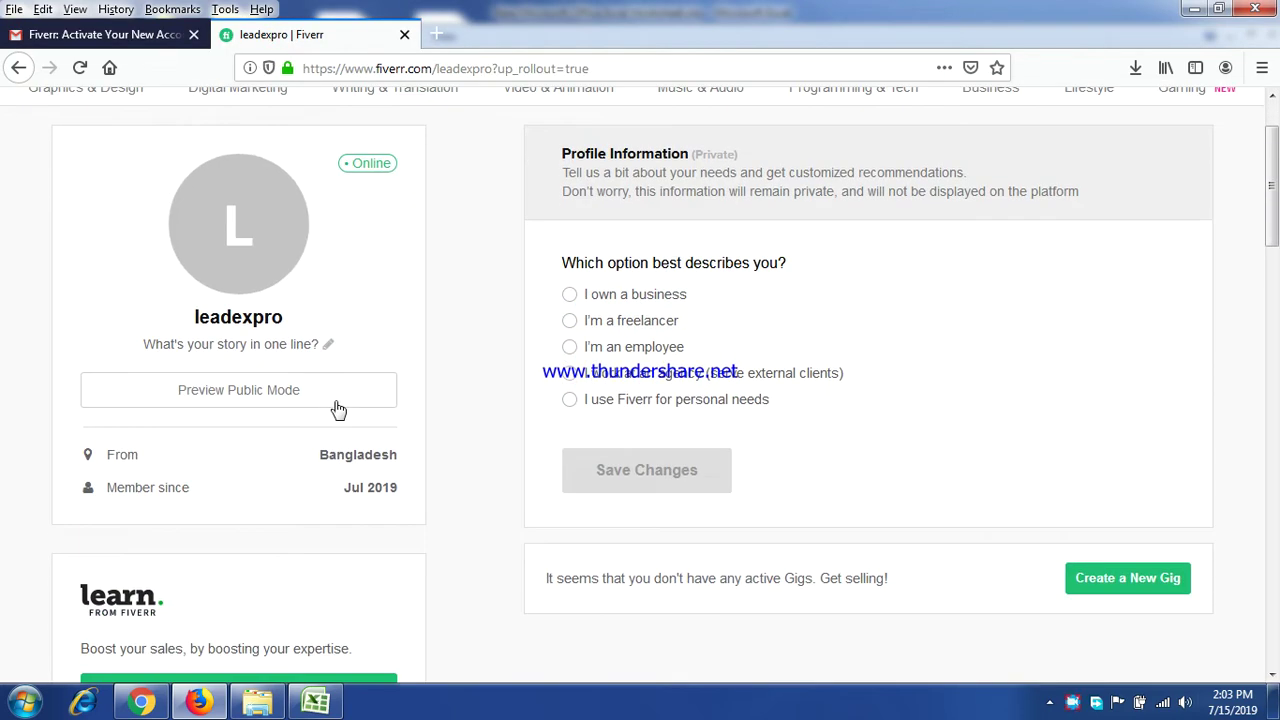
{"action": "left_click", "coordinate": [329, 345]}
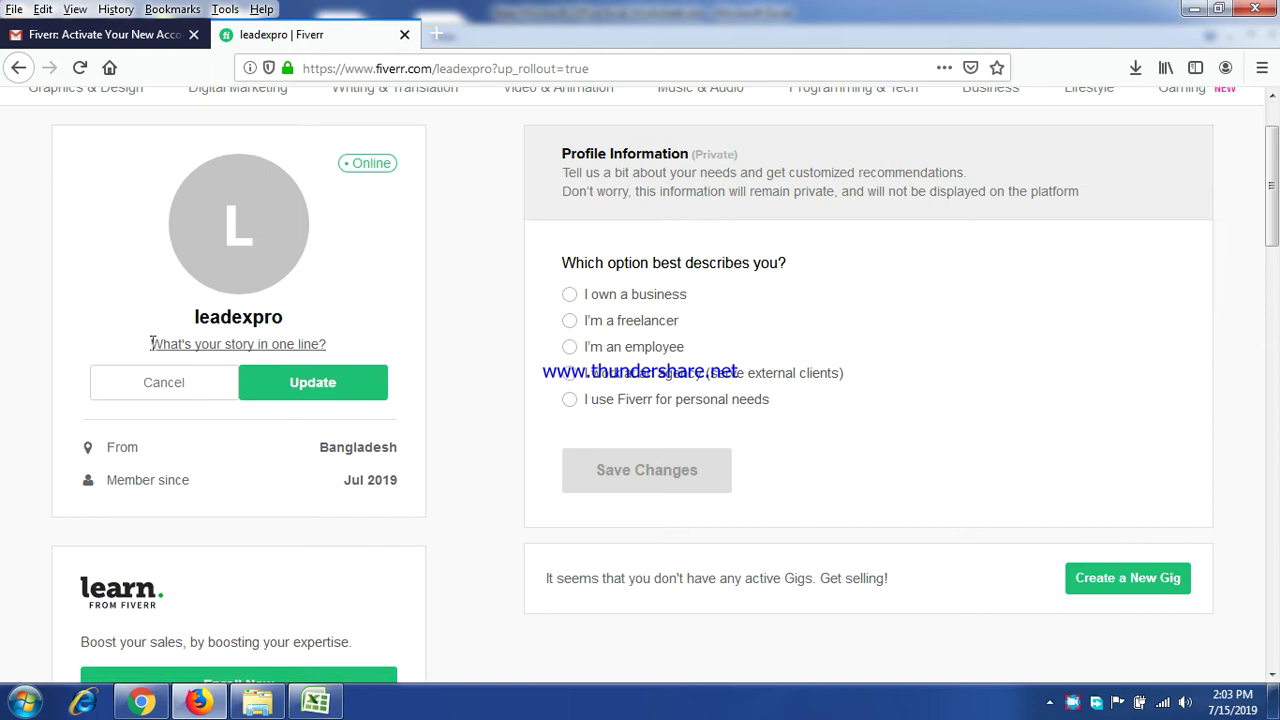
{"action": "left_click_drag", "start_coordinate": [151, 344], "coordinate": [329, 346]}
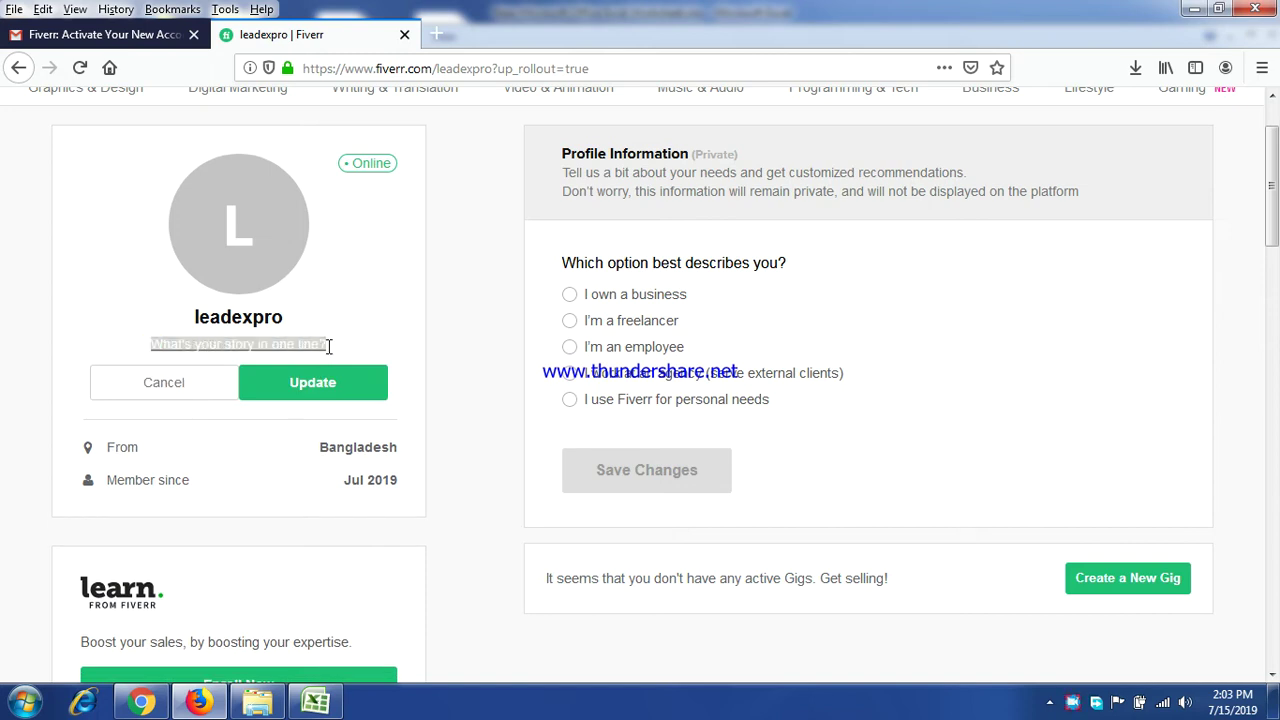
{"action": "key", "text": "BackSpace"}
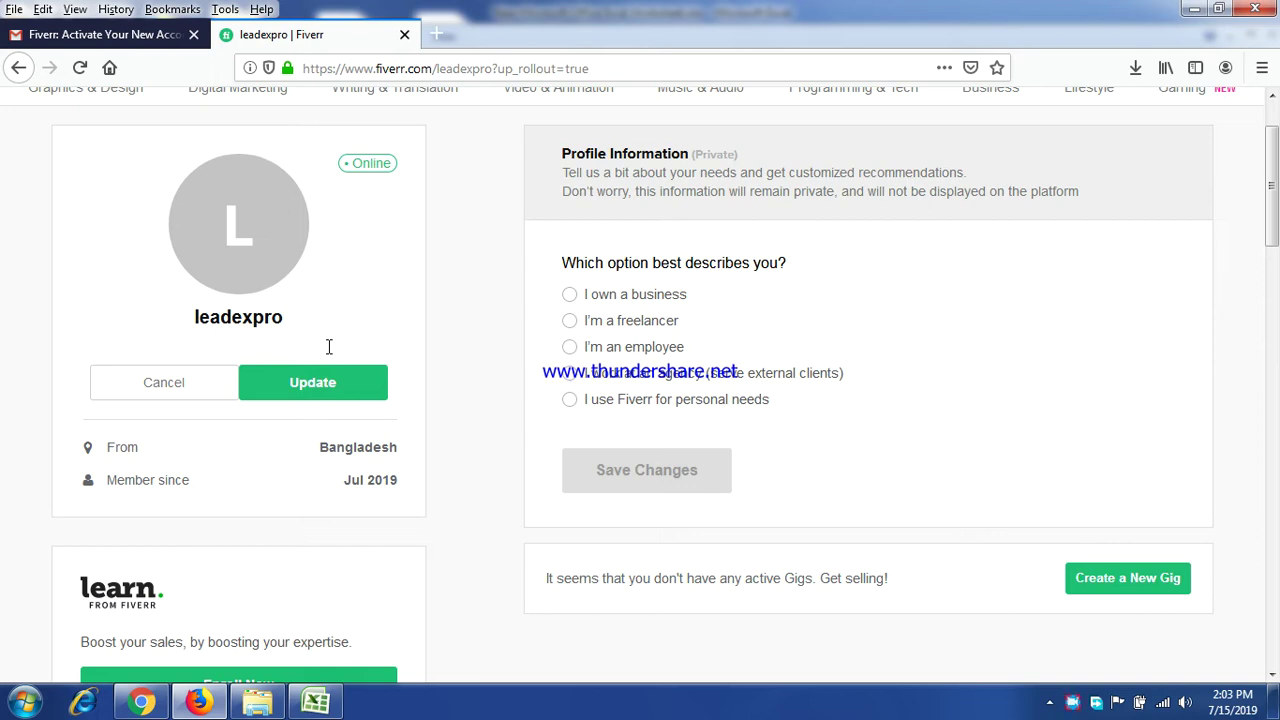
{"action": "type", "text": "Lead"}
{"action": "key", "text": "alt+space"}
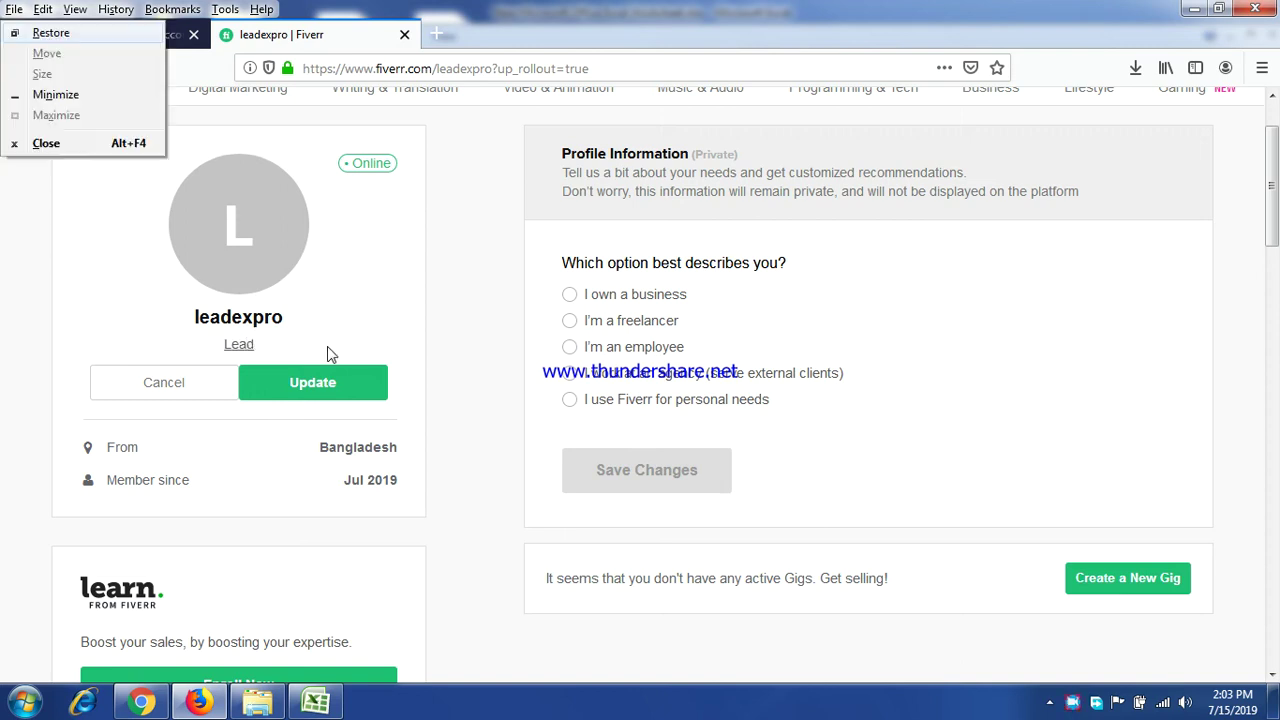
{"action": "left_click", "coordinate": [341, 344]}
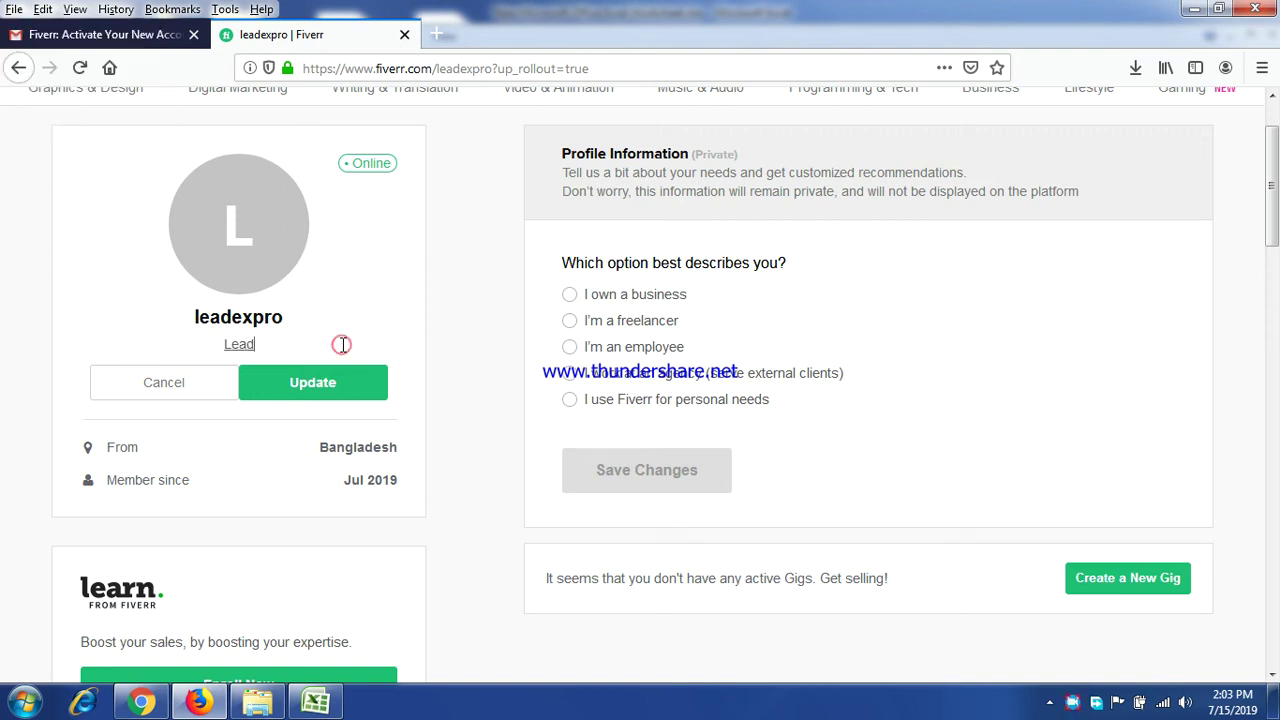
{"action": "type", "text": "Generation"}
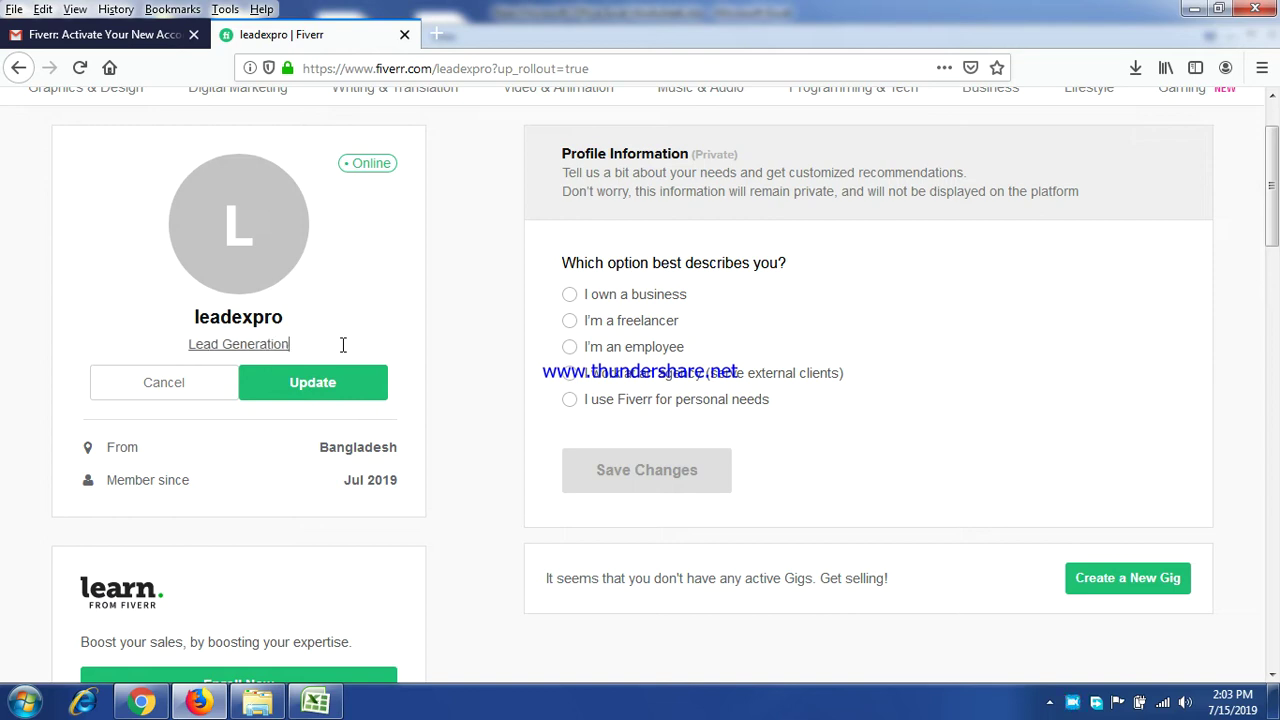
{"action": "type", "text": " Spe"}
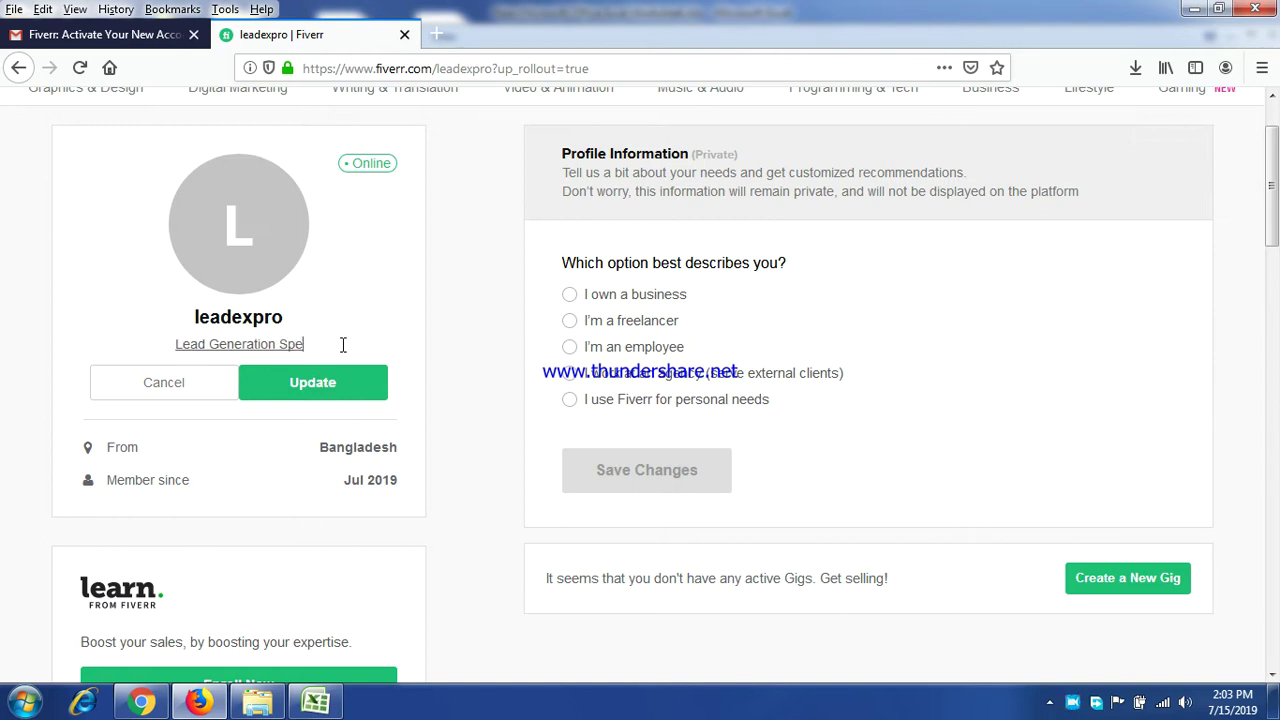
{"action": "type", "text": "ciali"}
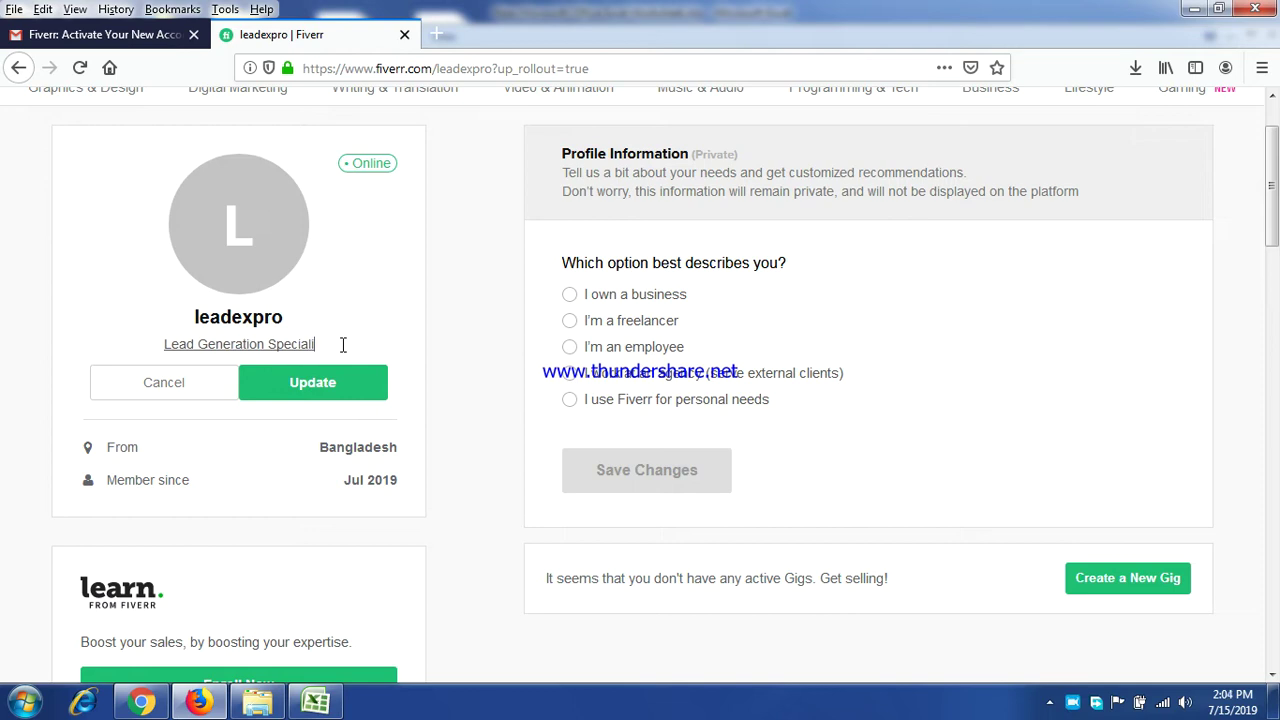
{"action": "type", "text": "st"}
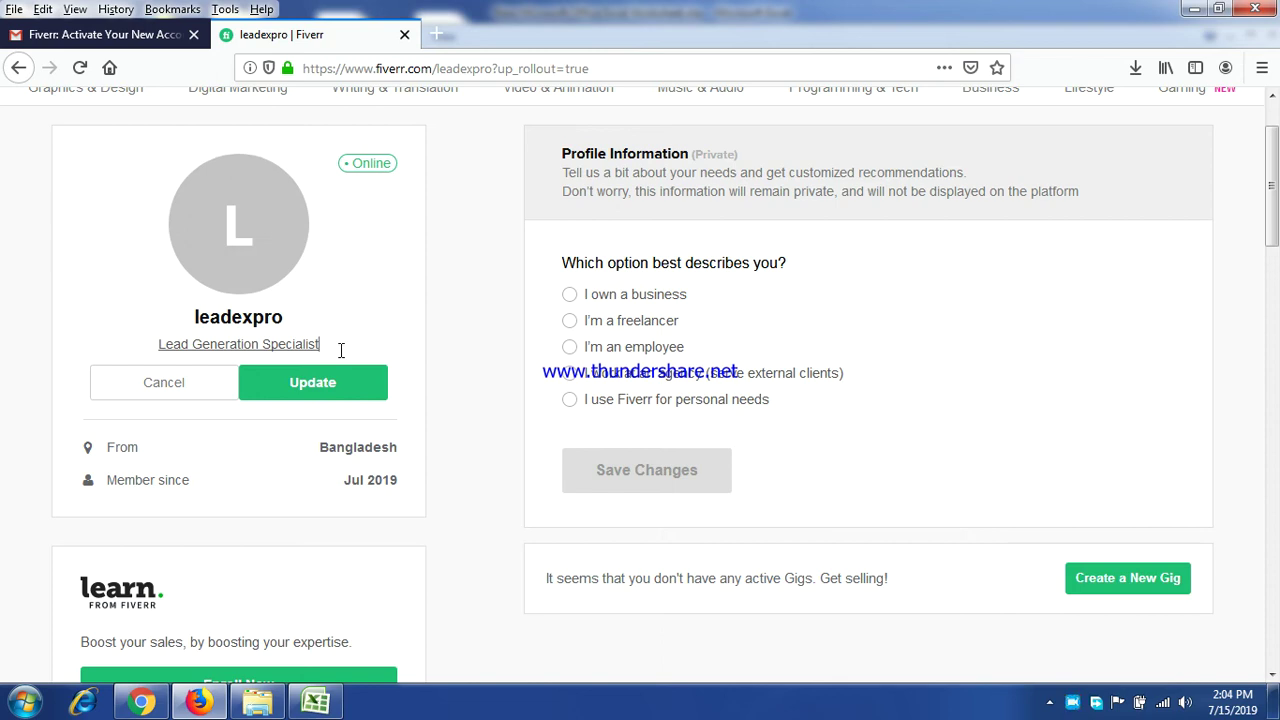
{"action": "left_click", "coordinate": [312, 388]}
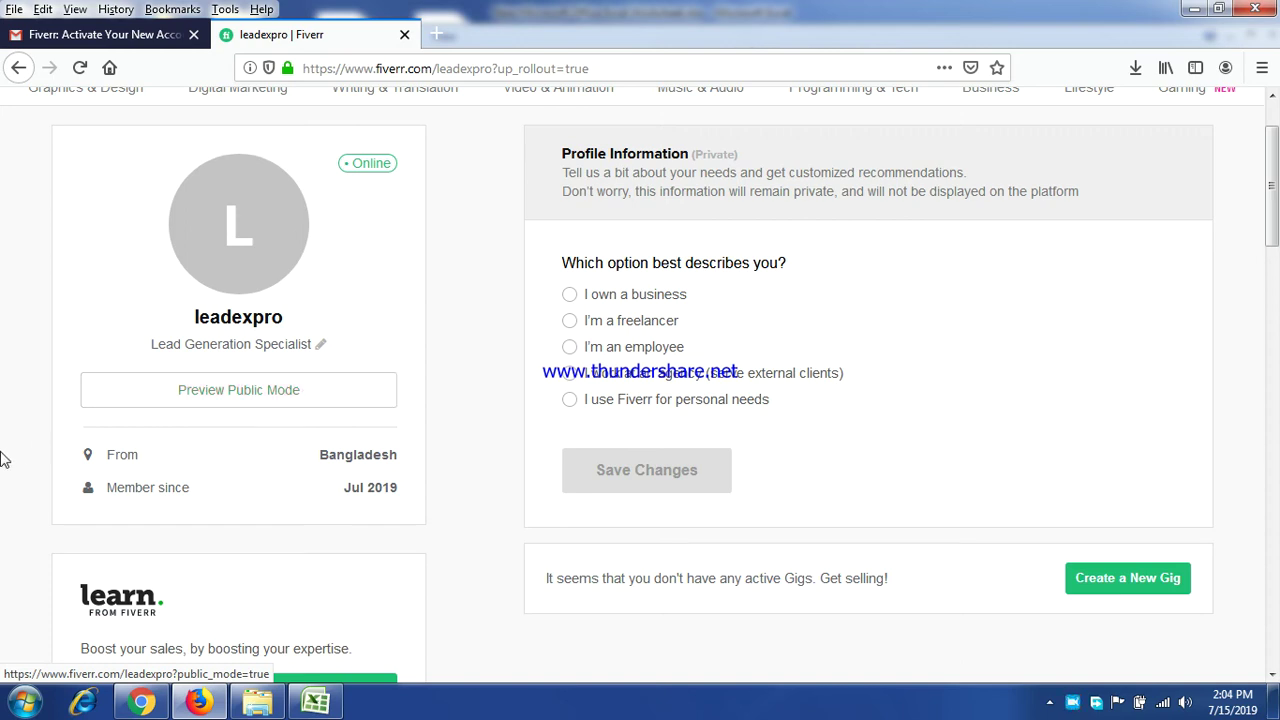
Step: Scroll down the leadexpro profile and open the empty Description text box via Edit Description
{"action": "scroll", "coordinate": [2, 452], "scroll_direction": "down", "scroll_amount": 5}
{"action": "scroll", "coordinate": [3, 459], "scroll_direction": "up", "scroll_amount": 3}
{"action": "scroll", "coordinate": [2, 459], "scroll_direction": "up", "scroll_amount": 4}
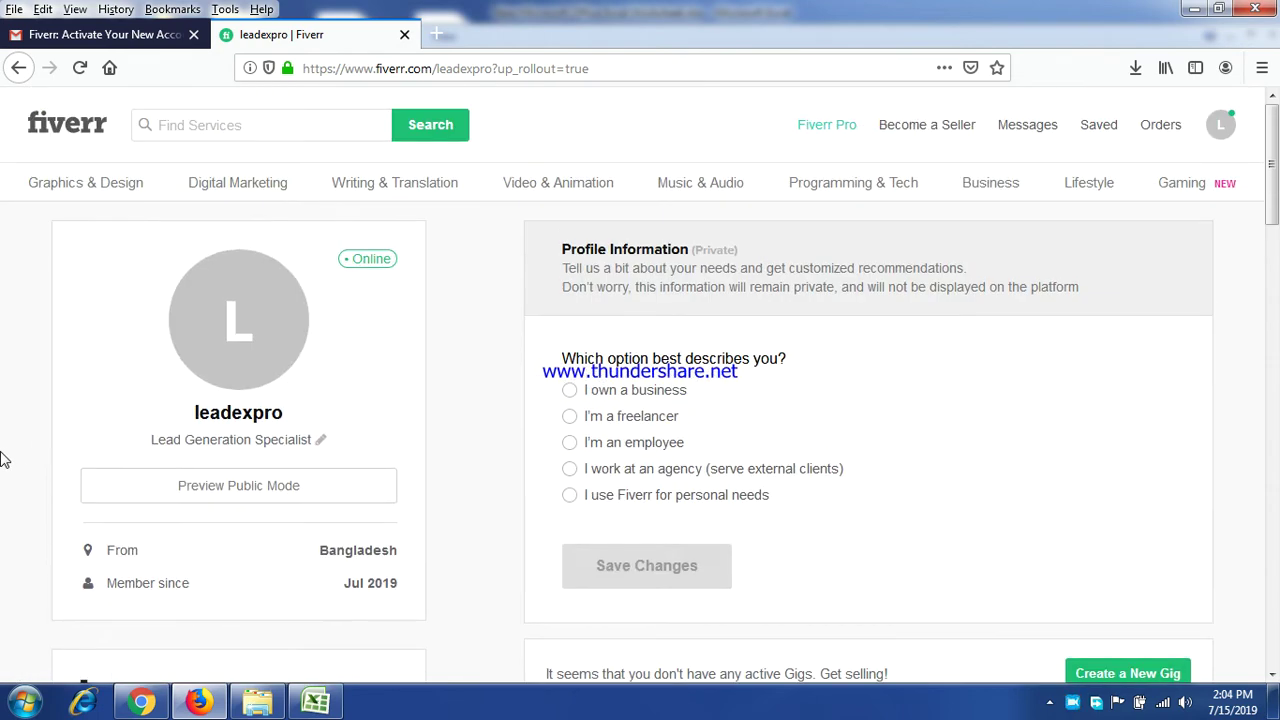
{"action": "scroll", "coordinate": [2, 459], "scroll_direction": "down", "scroll_amount": 10}
{"action": "scroll", "coordinate": [257, 400], "scroll_direction": "up", "scroll_amount": 8}
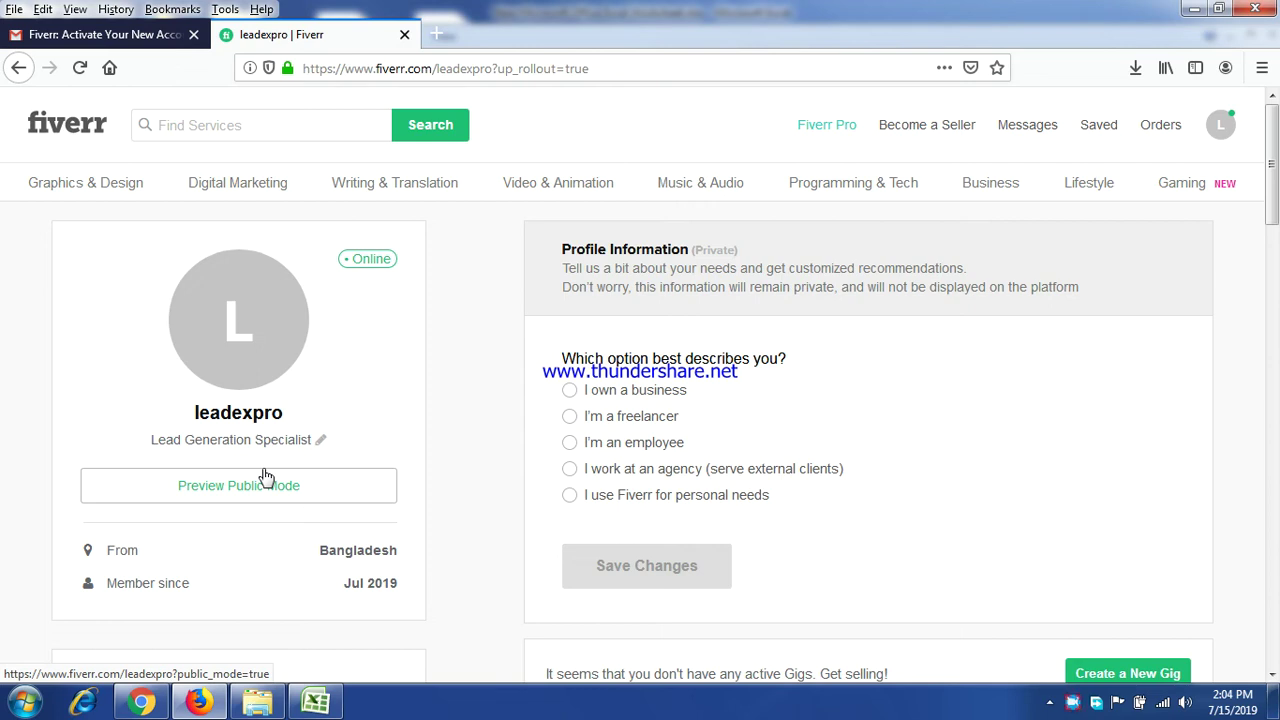
{"action": "scroll", "coordinate": [531, 424], "scroll_direction": "down", "scroll_amount": 6}
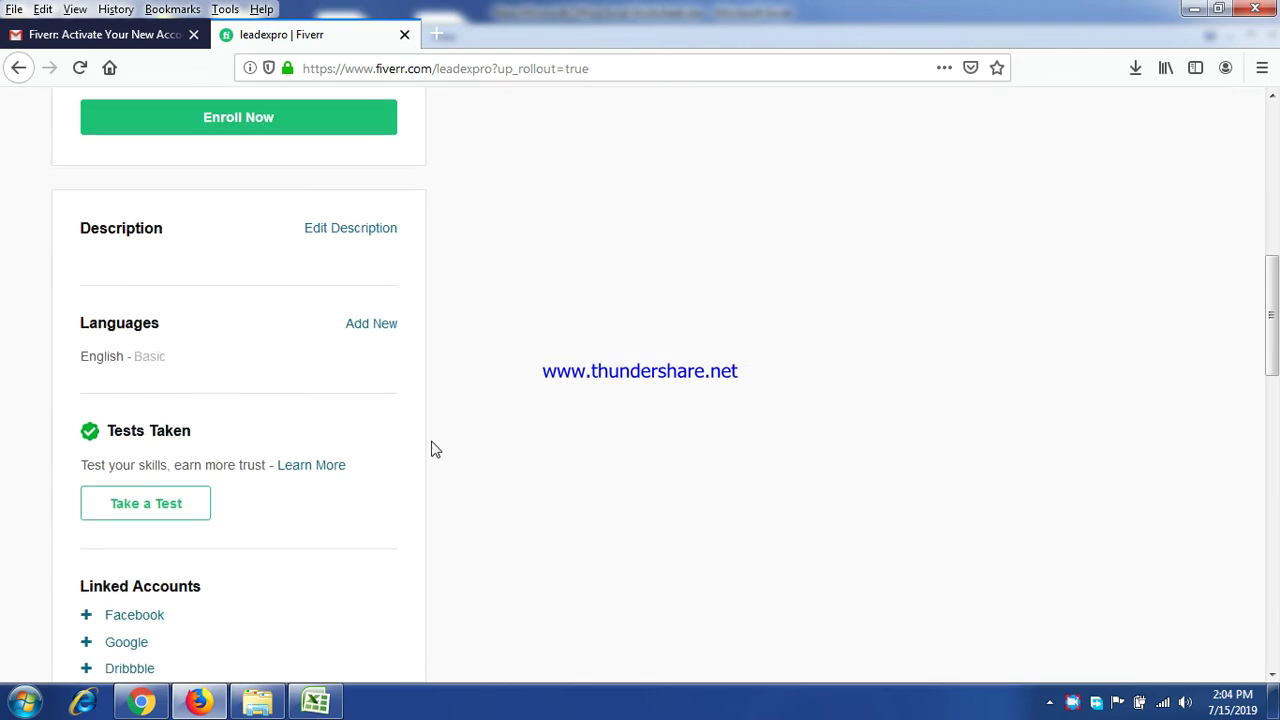
{"action": "scroll", "coordinate": [131, 391], "scroll_direction": "up", "scroll_amount": 5}
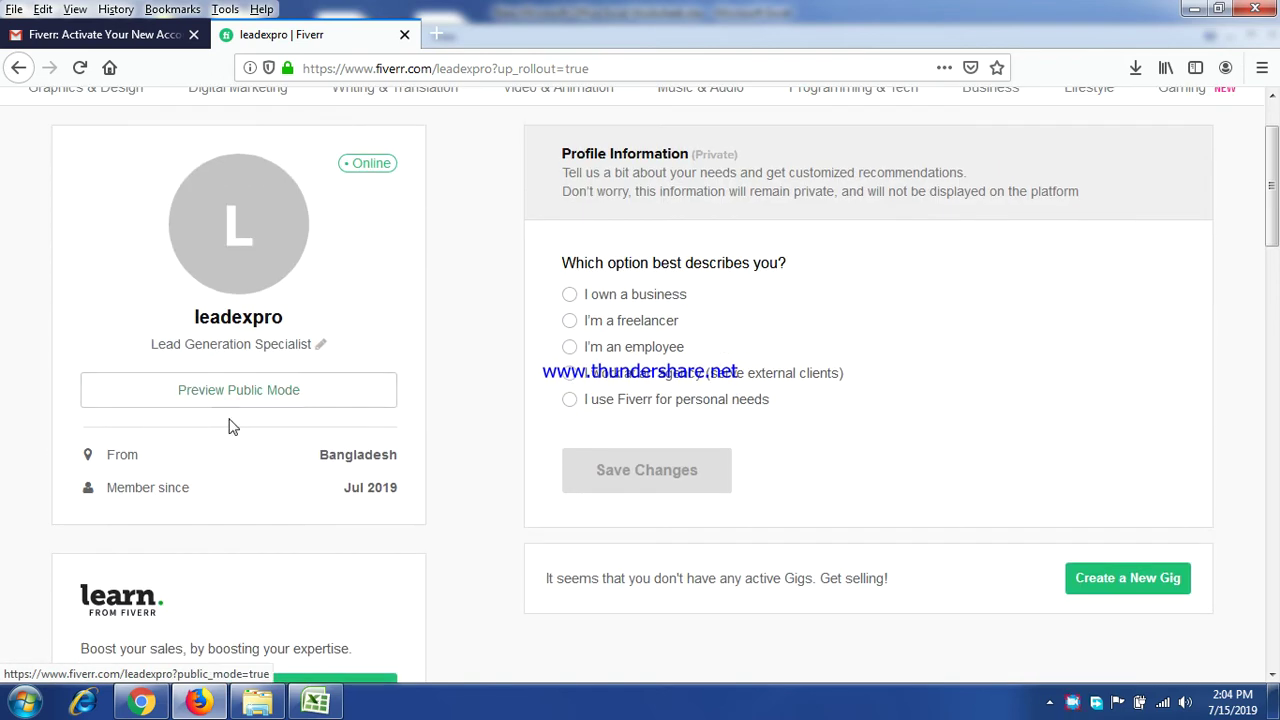
{"action": "scroll", "coordinate": [229, 423], "scroll_direction": "down", "scroll_amount": 2}
{"action": "scroll", "coordinate": [229, 423], "scroll_direction": "down", "scroll_amount": 3}
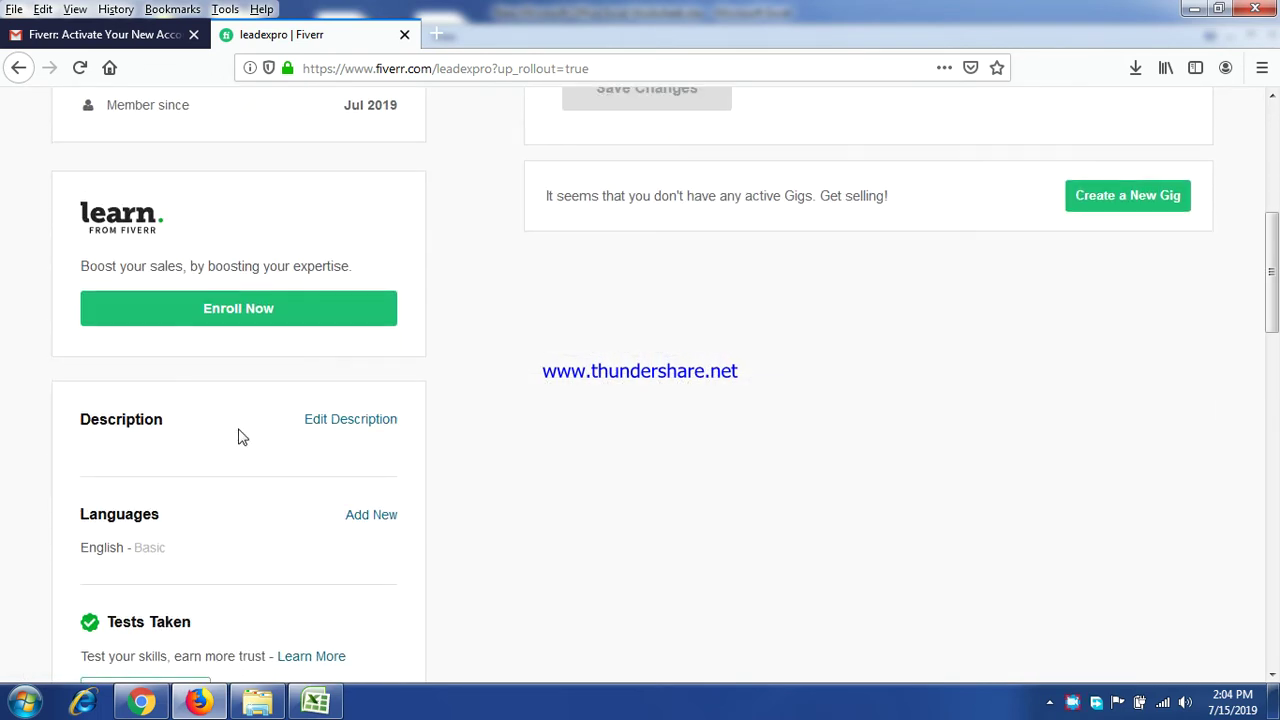
{"action": "left_click", "coordinate": [340, 422]}
{"action": "scroll", "coordinate": [143, 286], "scroll_direction": "down", "scroll_amount": 3}
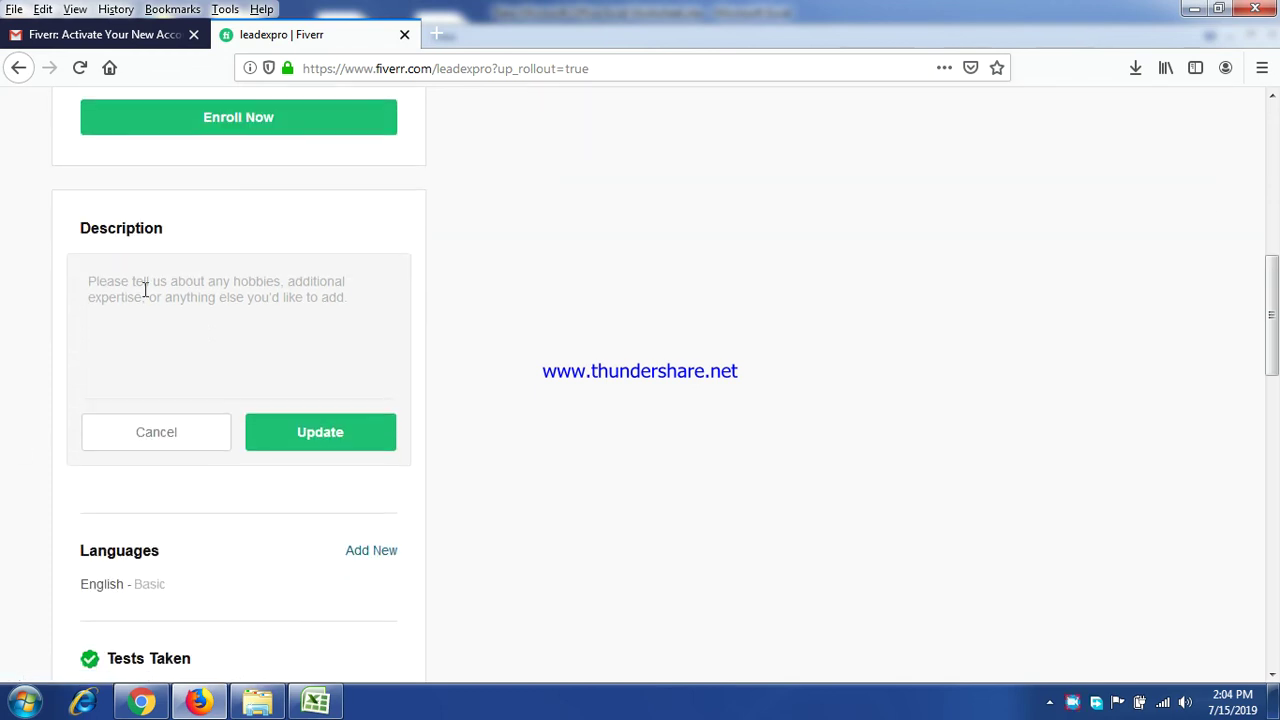
{"action": "left_click", "coordinate": [124, 288]}
{"action": "left_click", "coordinate": [124, 289]}
{"action": "scroll", "coordinate": [125, 289], "scroll_direction": "up", "scroll_amount": 3}
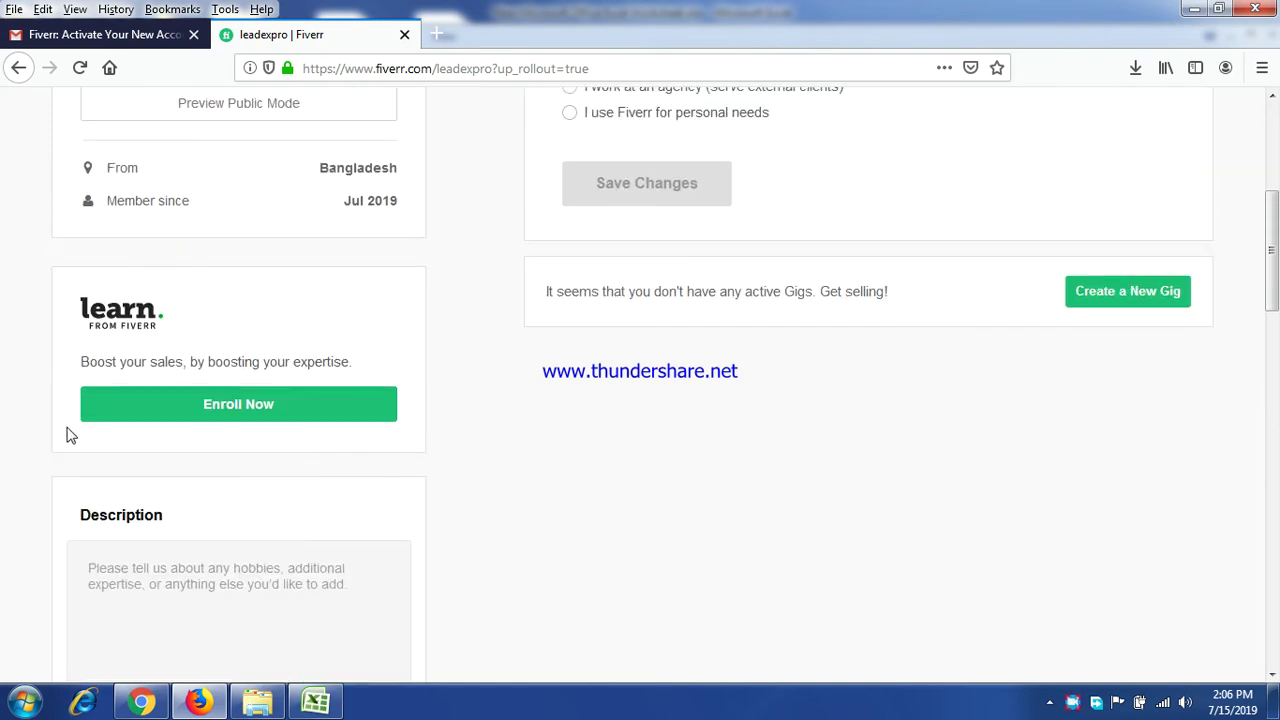
{"action": "scroll", "coordinate": [69, 434], "scroll_direction": "up", "scroll_amount": 2}
{"action": "scroll", "coordinate": [3, 471], "scroll_direction": "up", "scroll_amount": 2}
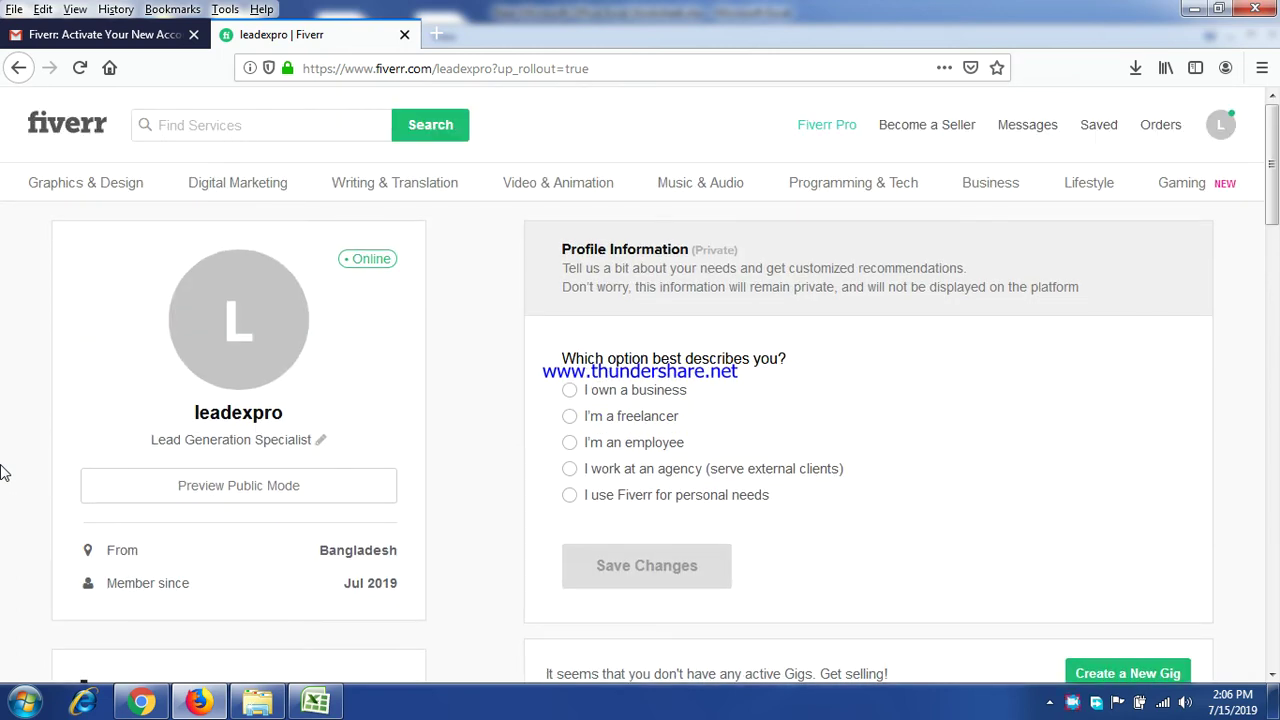
{"action": "scroll", "coordinate": [63, 449], "scroll_direction": "down", "scroll_amount": 2}
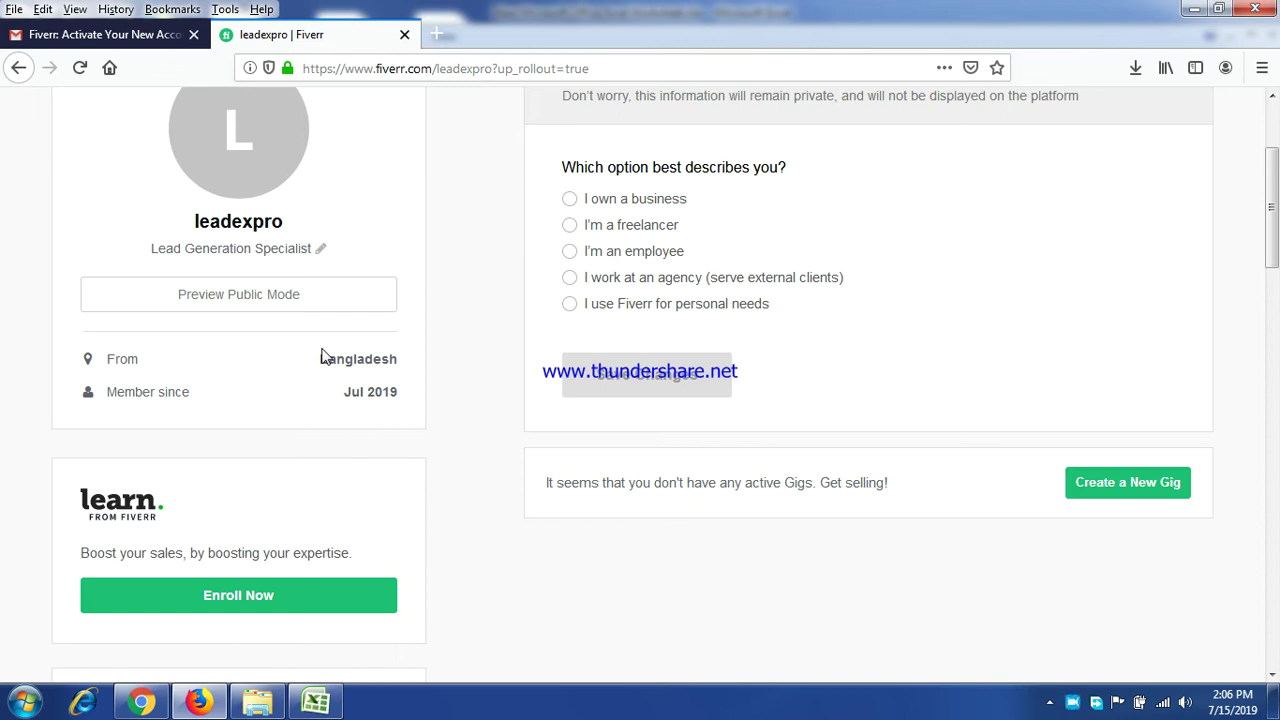
{"action": "scroll", "coordinate": [303, 394], "scroll_direction": "down", "scroll_amount": 5}
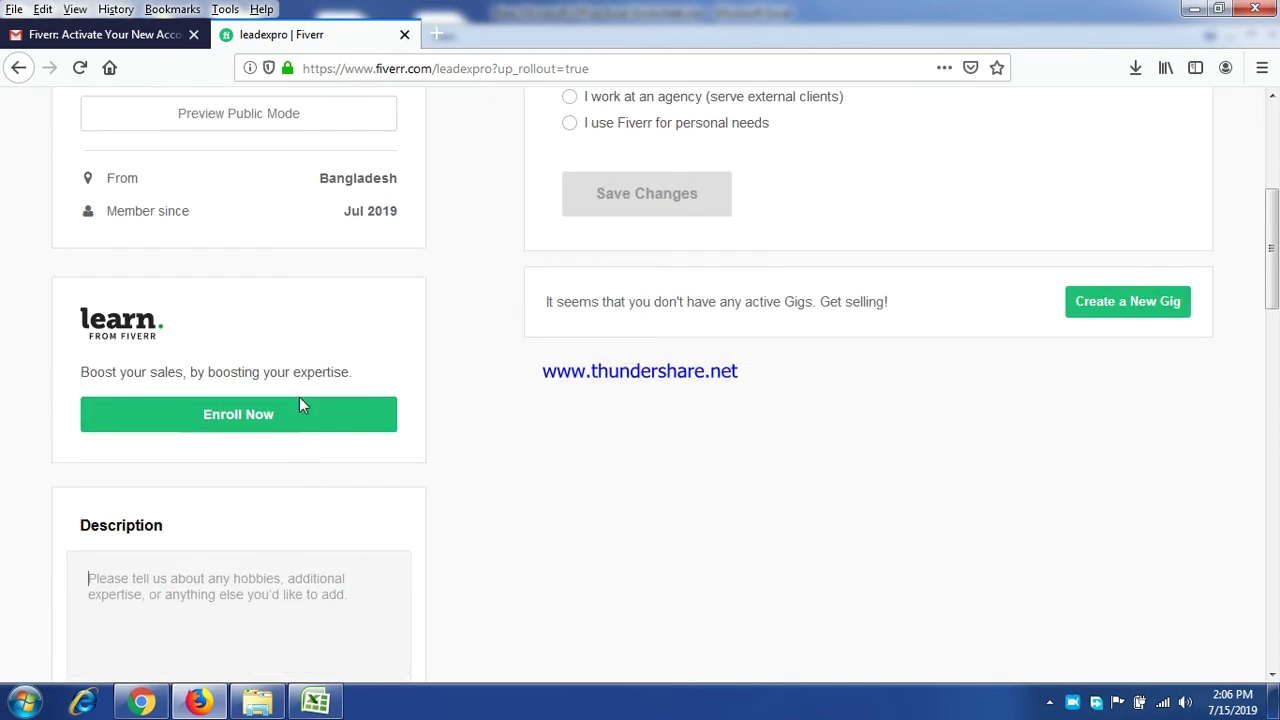
{"action": "left_click", "coordinate": [117, 305]}
{"action": "left_click", "coordinate": [110, 294]}
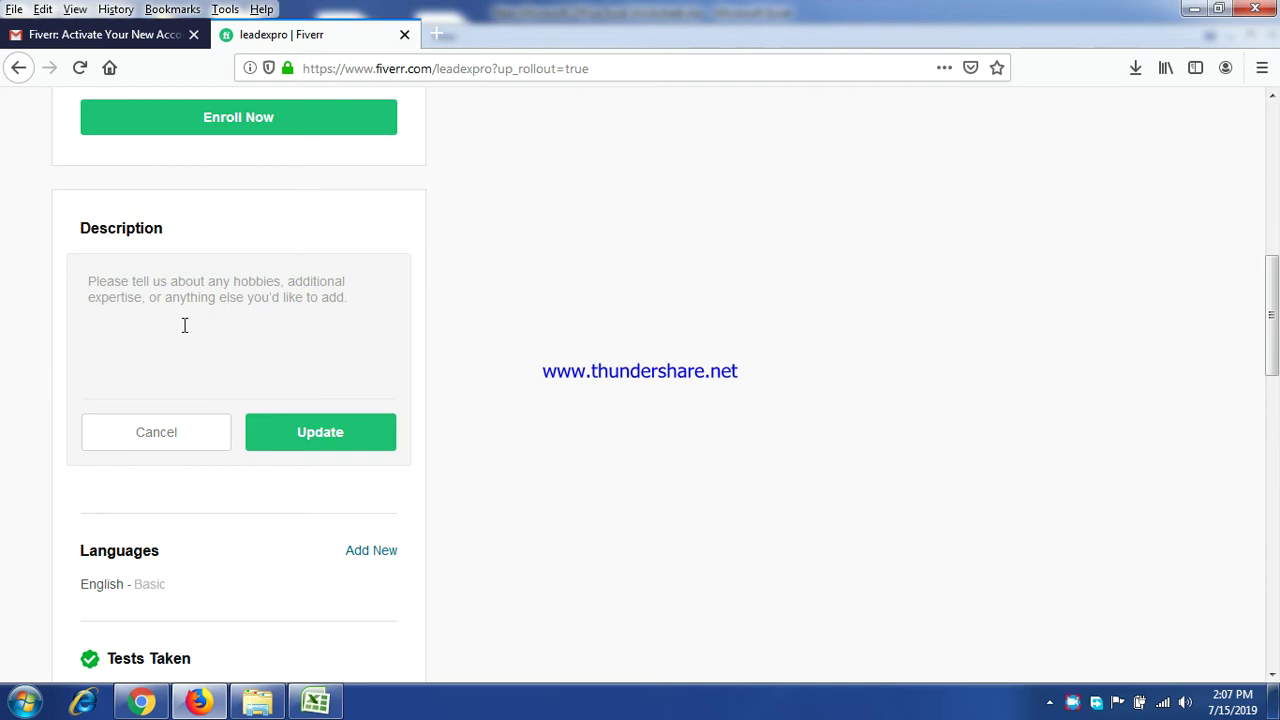
Step: Type 'Dear Client', the seller's name, and data entry, scraping, mining, lead generation and social media marketing specialties
{"action": "type", "text": "Dear "}
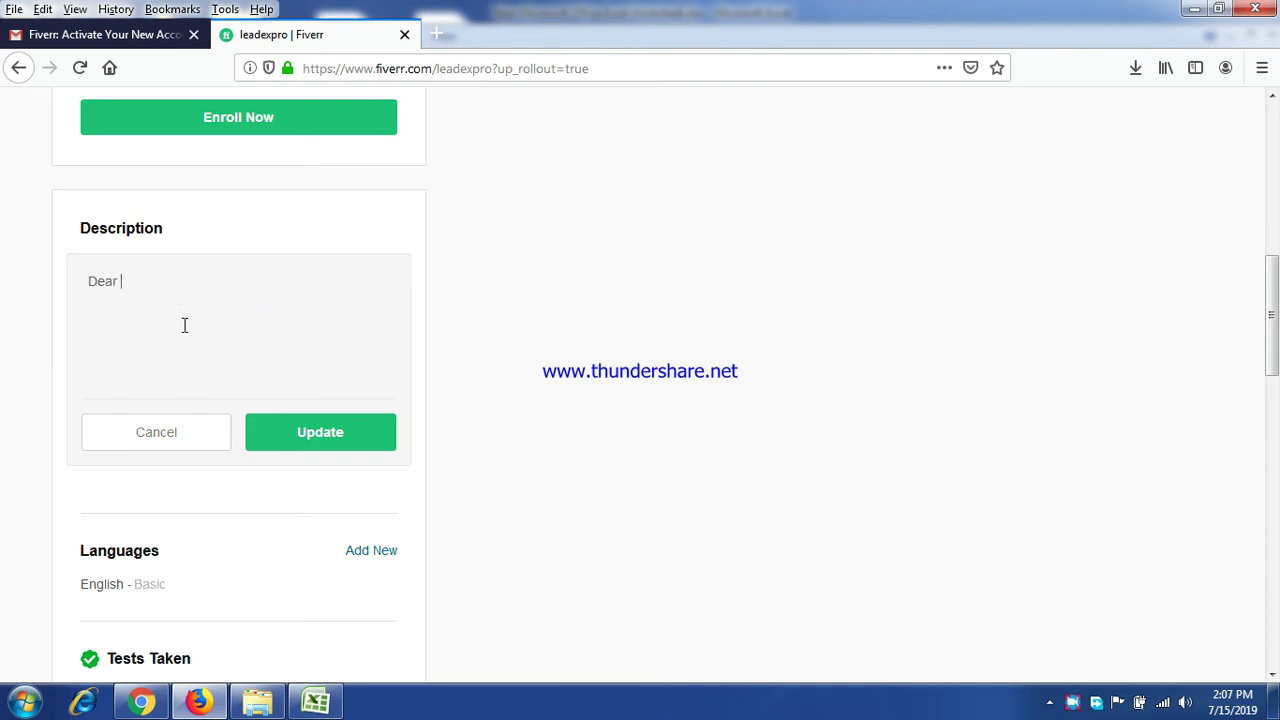
{"action": "type", "text": "Client, This is Sojib. data ent"}
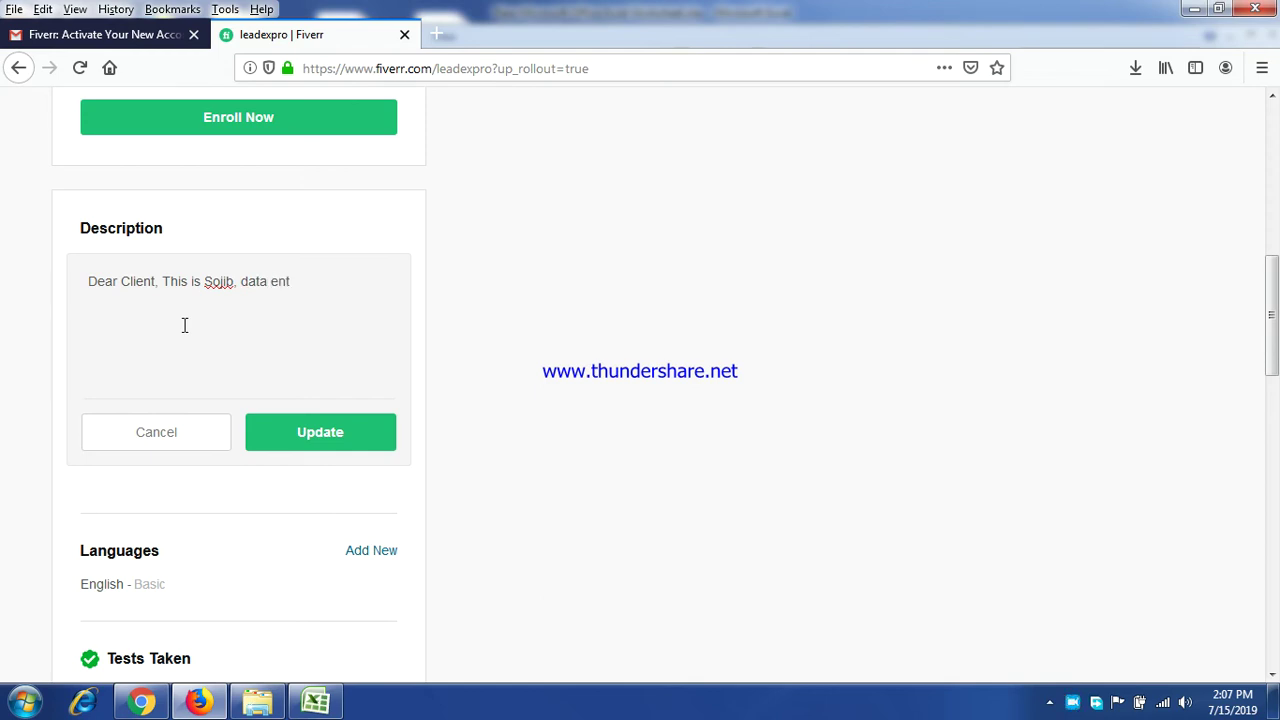
{"action": "type", "text": "ry, data scraping, data minin"}
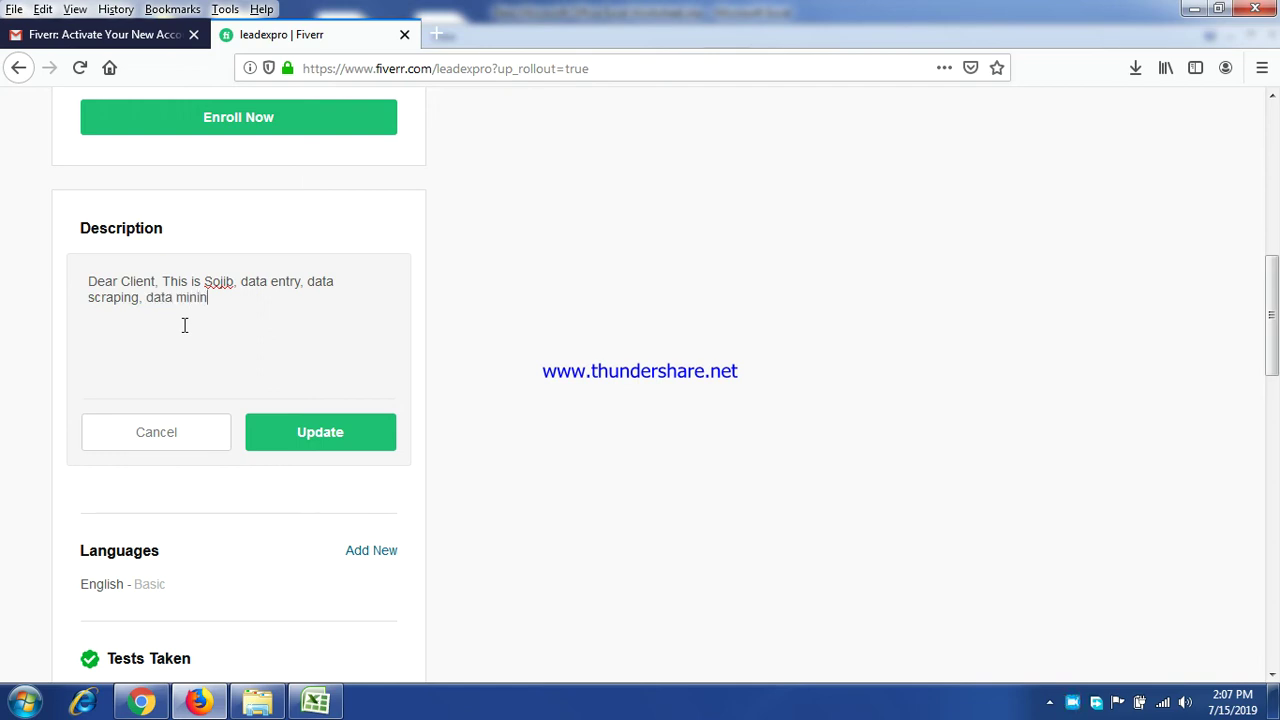
{"action": "type", "text": "g, lead generation and "}
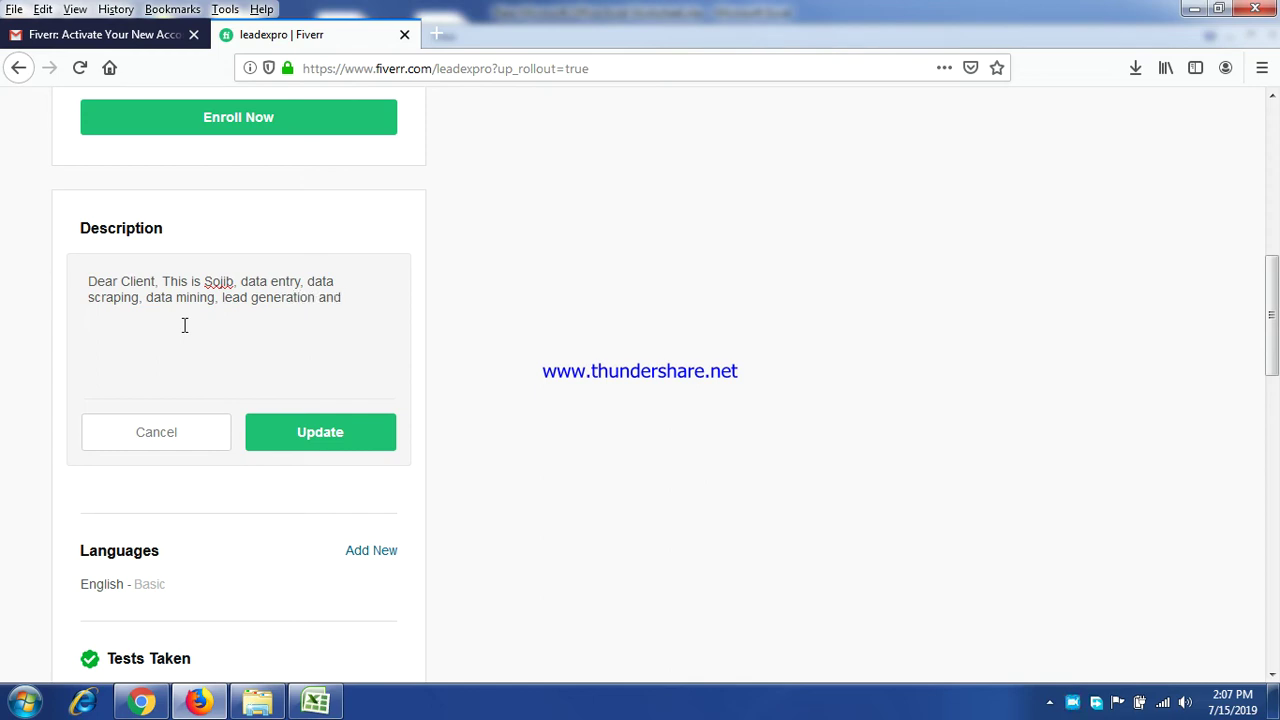
{"action": "type", "text": "socia"}
{"action": "type", "text": "media marketing specialist."}
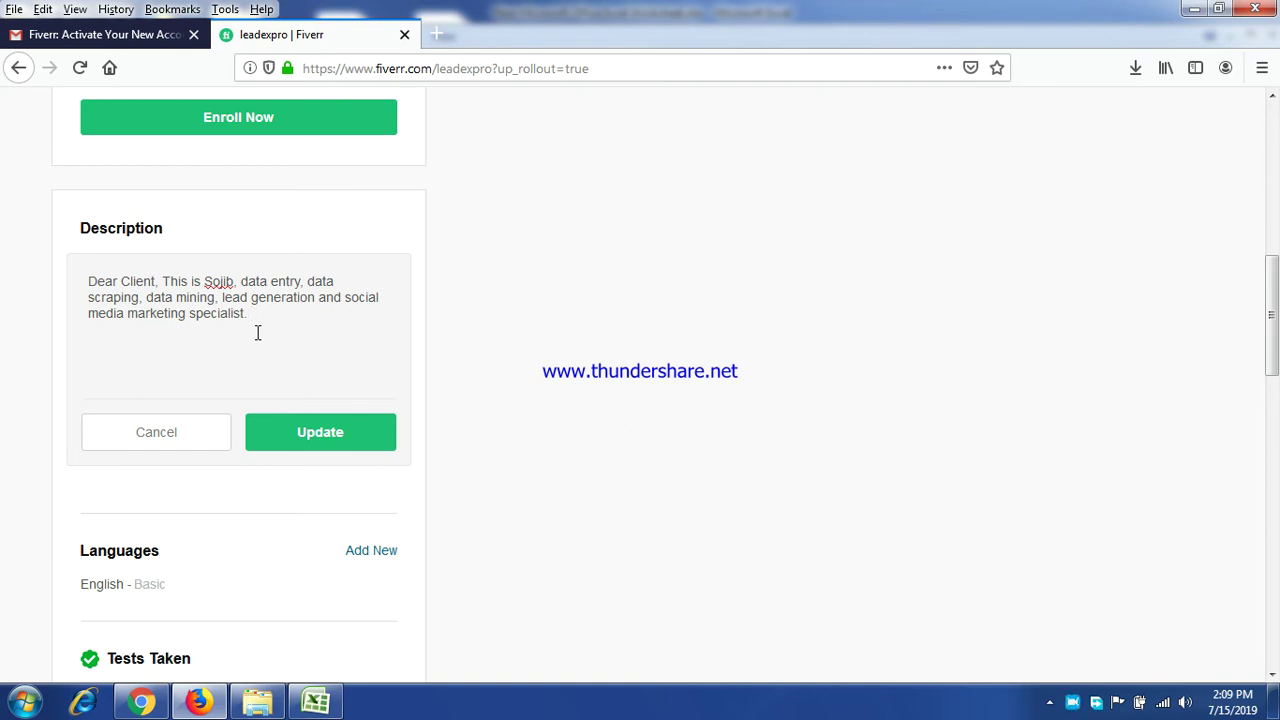
Step: Add 1+ years' experience working with many companies as an efficient, accurate lead generation specialist
{"action": "type", "text": "With over 1+ years+"}
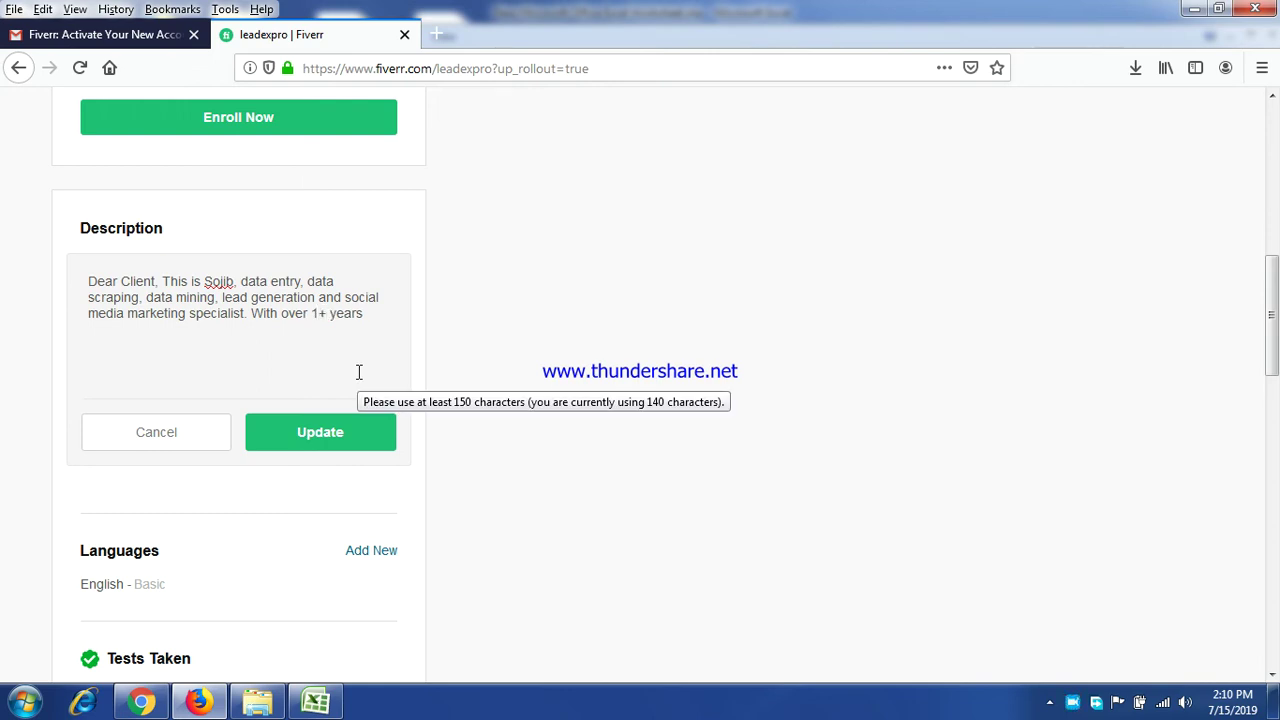
{"action": "left_click", "coordinate": [368, 315]}
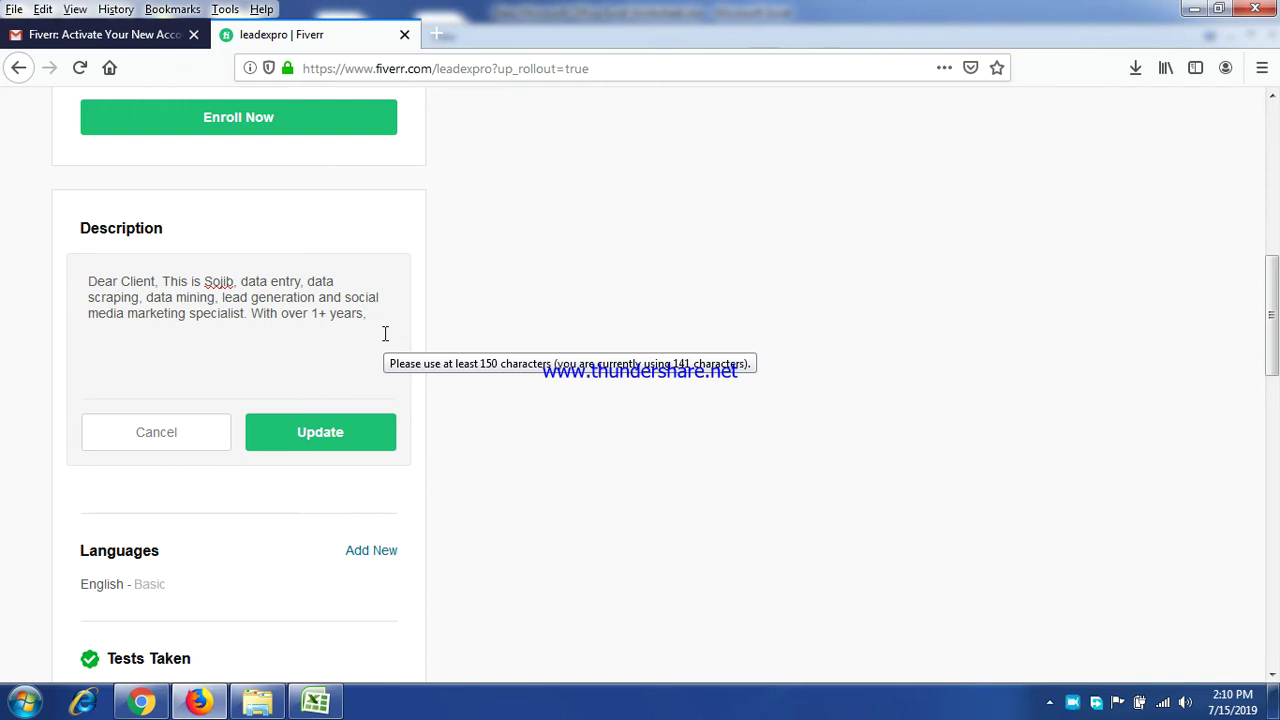
{"action": "type", "text": "I'm"}
{"action": "type", "text": "working"}
{"action": "type", "text": " with"}
{"action": "type", "text": " lots of "}
{"action": "type", "text": "compani"}
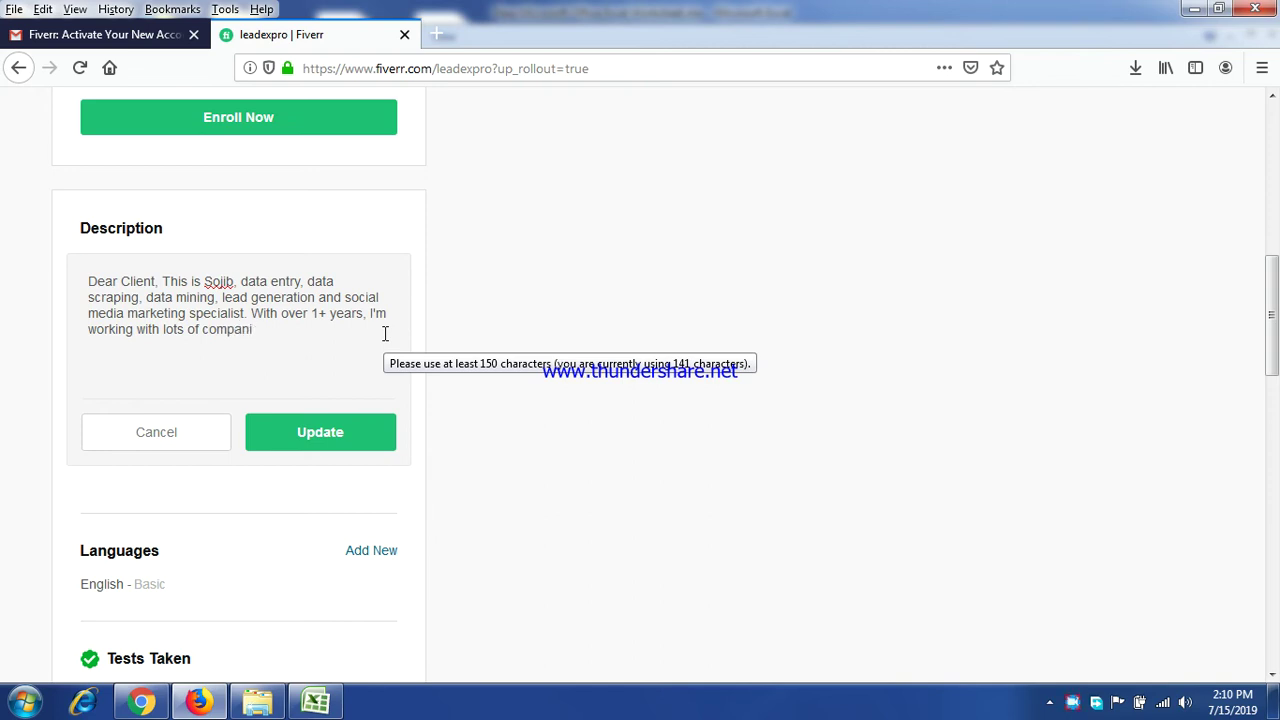
{"action": "type", "text": "es as a lead generation"}
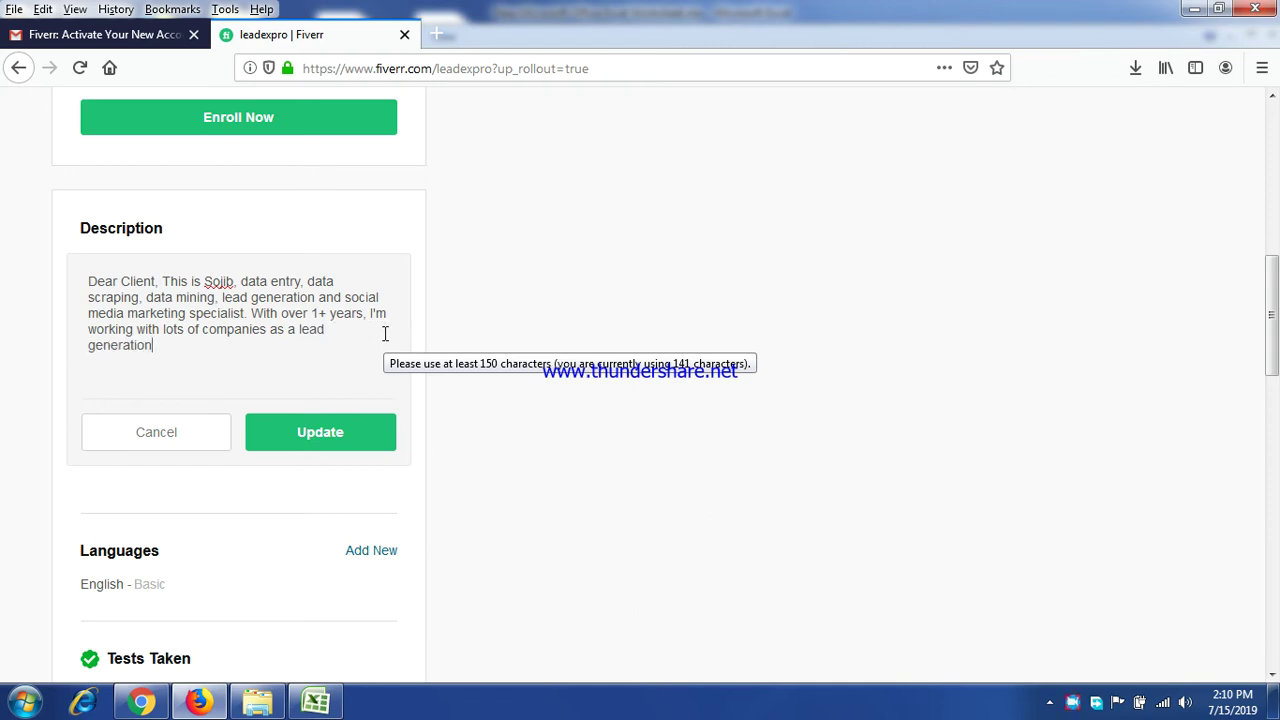
{"action": "type", "text": " specialist. I'm efficient"}
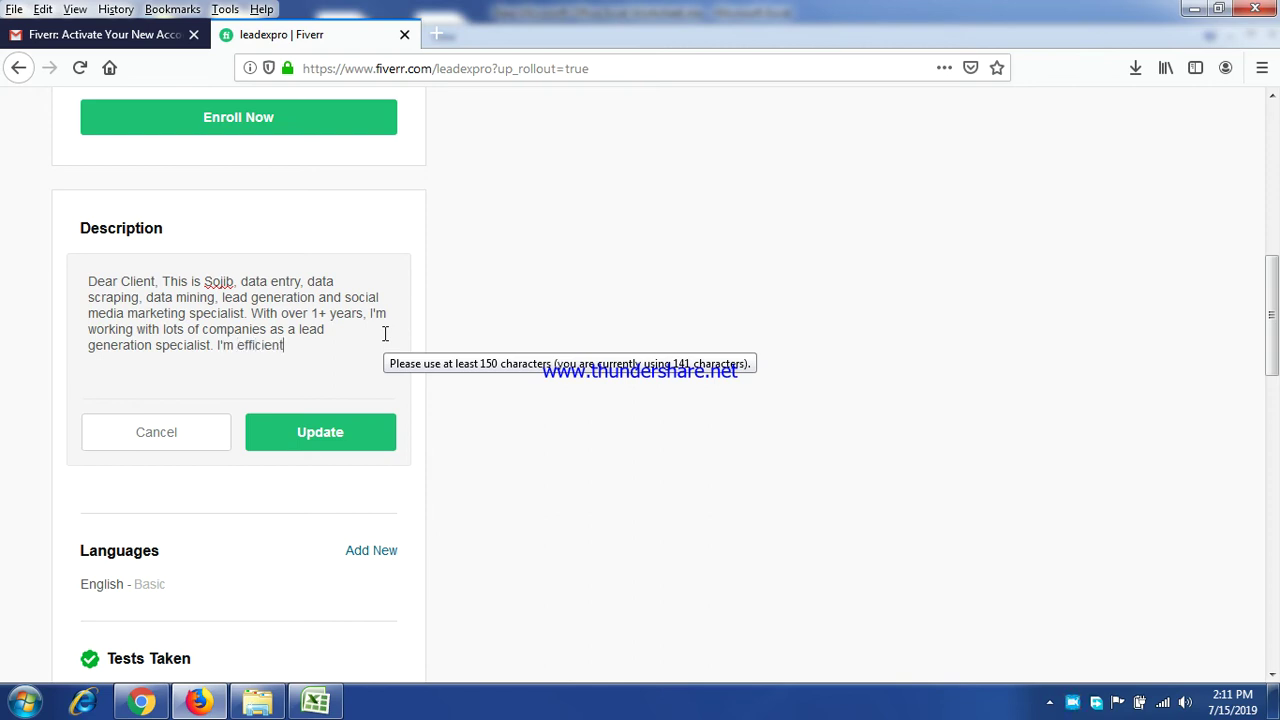
{"action": "type", "text": "."}
{"action": "type", "text": " responsible and accurate"}
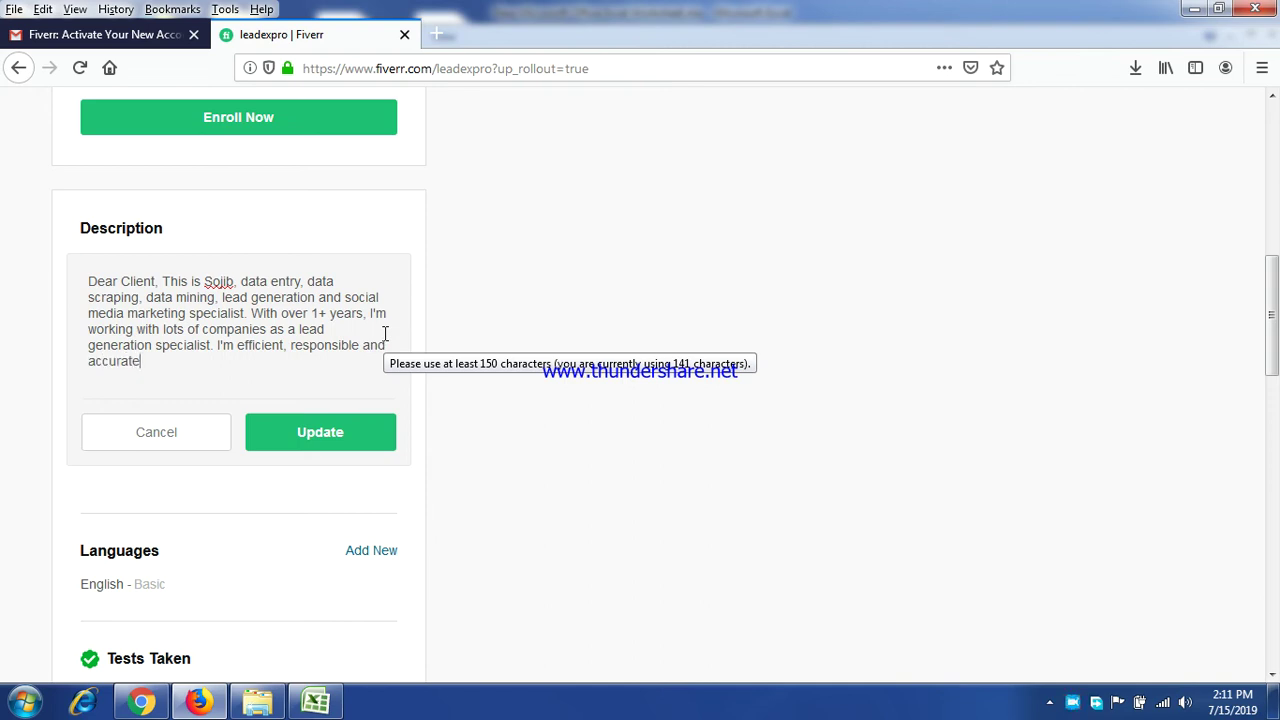
{"action": "type", "text": "."}
Step: Add that the seller scrapes any online data, has verifying tools, and invites GIG orders
{"action": "type", "text": "If b"}
{"action": "key", "text": "BackSpace"}
{"action": "key", "text": "BackSpace"}
{"action": "key", "text": "BackSpace"}
{"action": "key", "text": "BackSpace"}
{"action": "type", "text": "I can scrape any data "}
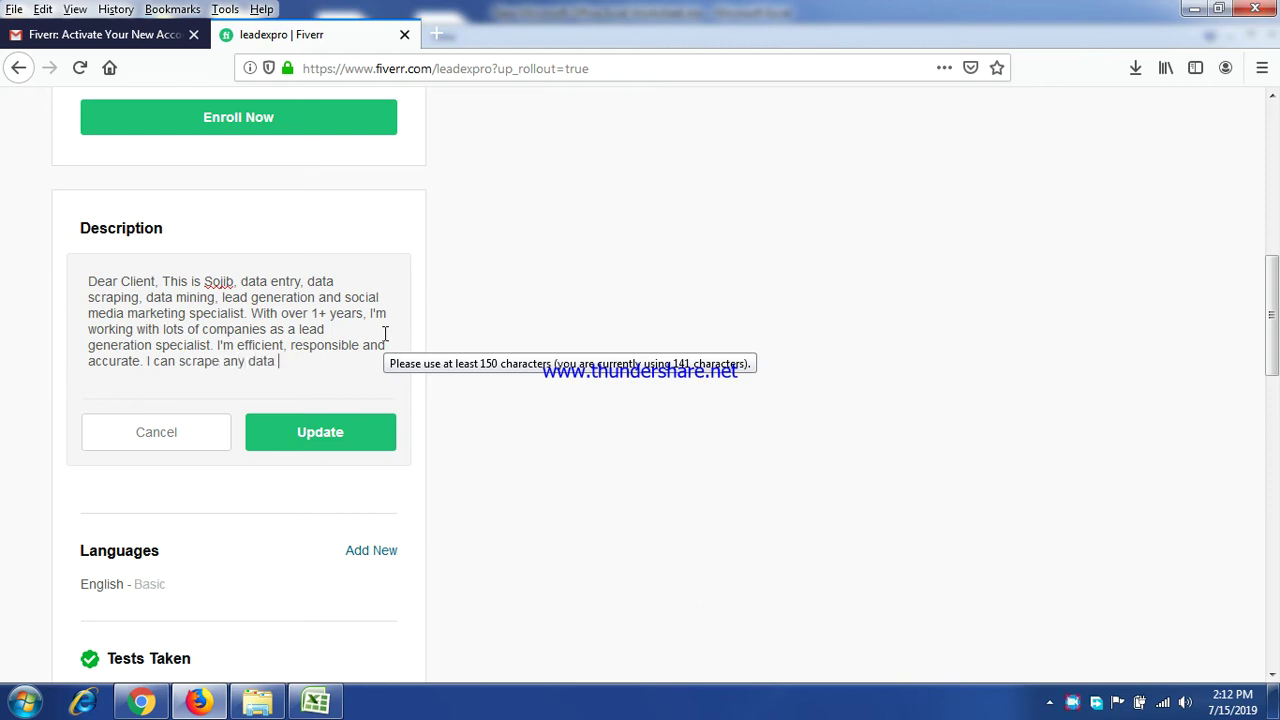
{"action": "type", "text": "from th"}
{"action": "type", "text": "e"}
{"action": "key", "text": "BackSpace"}
{"action": "key", "text": "BackSpace"}
{"action": "key", "text": "BackSpace"}
{"action": "key", "text": "BackSpace"}
{"action": "type", "text": "online and have s"}
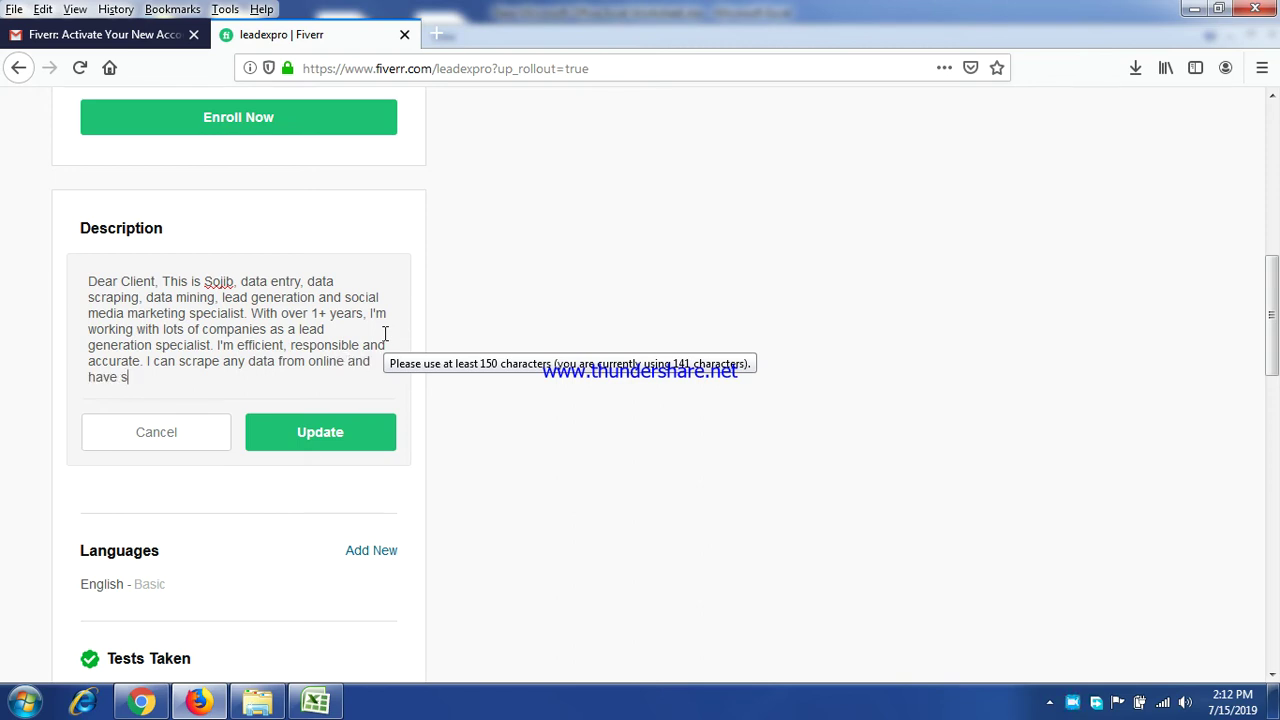
{"action": "type", "text": "ome verifying tools. If"}
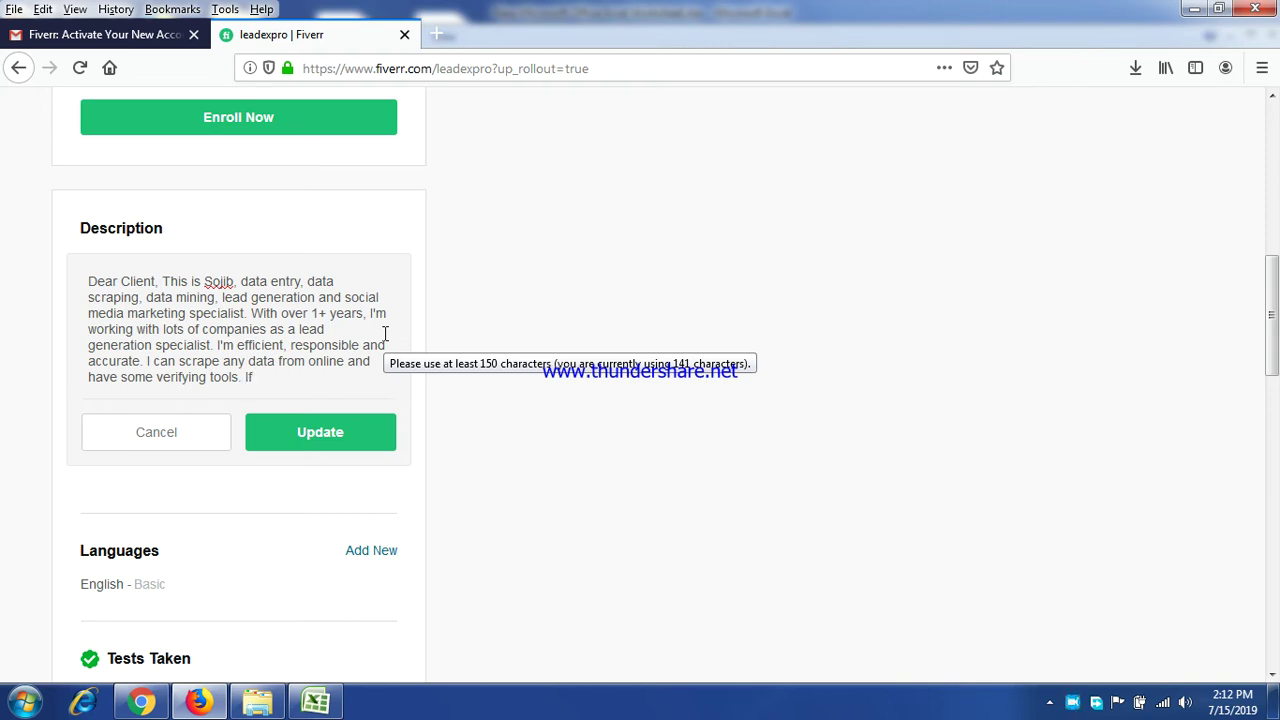
{"action": "type", "text": " need my service, please or"}
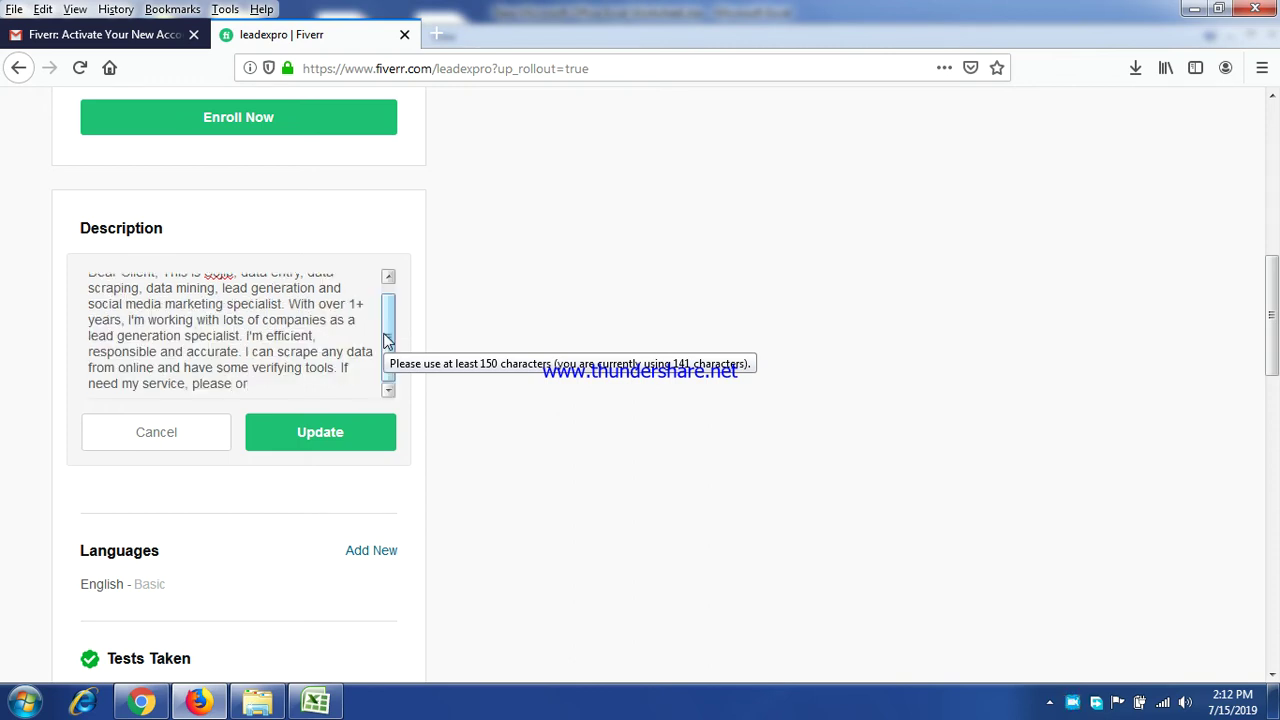
{"action": "type", "text": "der my GIG."}
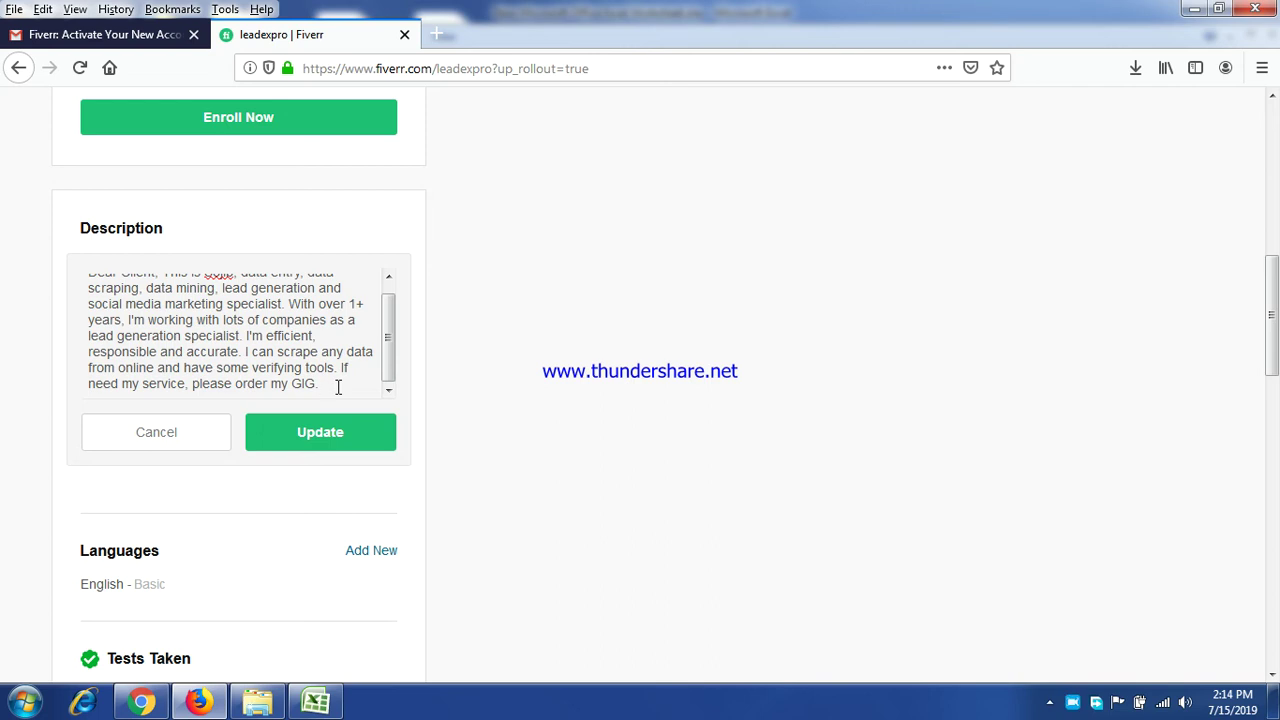
Step: Append 'I will glad to help you. Thanks' and save the description with Update
{"action": "type", "text": "I will glad"}
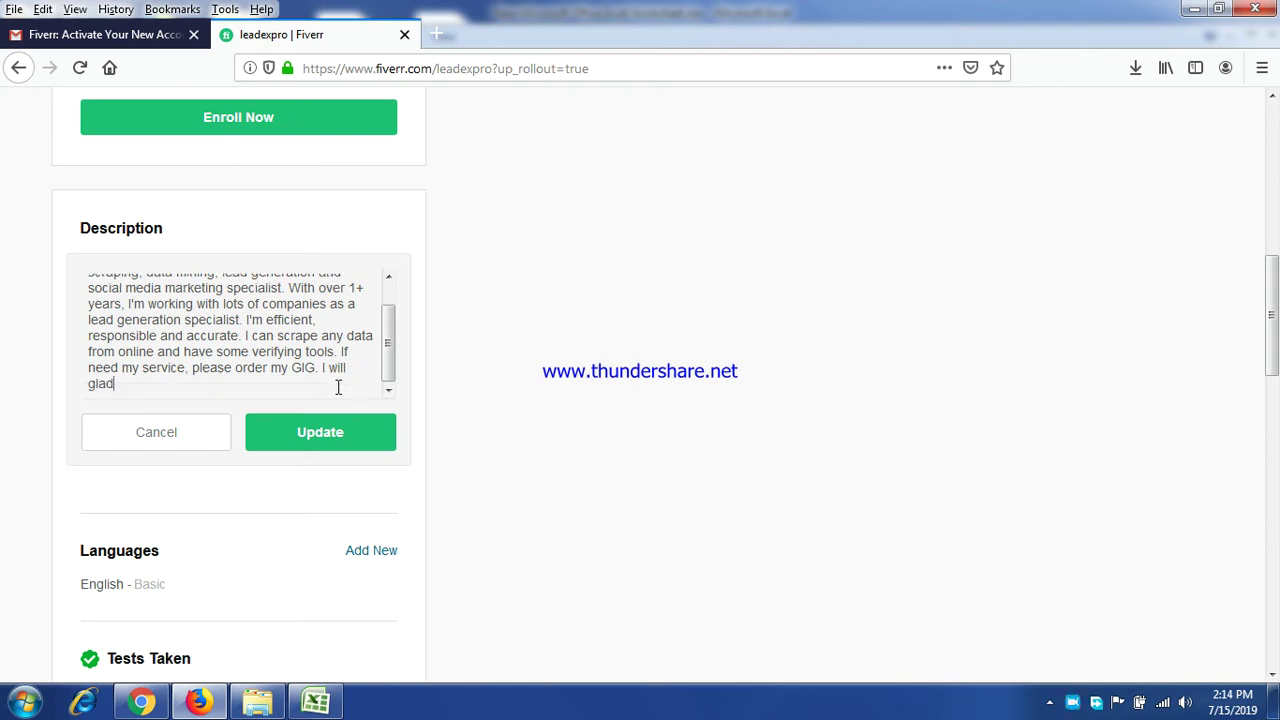
{"action": "type", "text": " to help you. Thanks."}
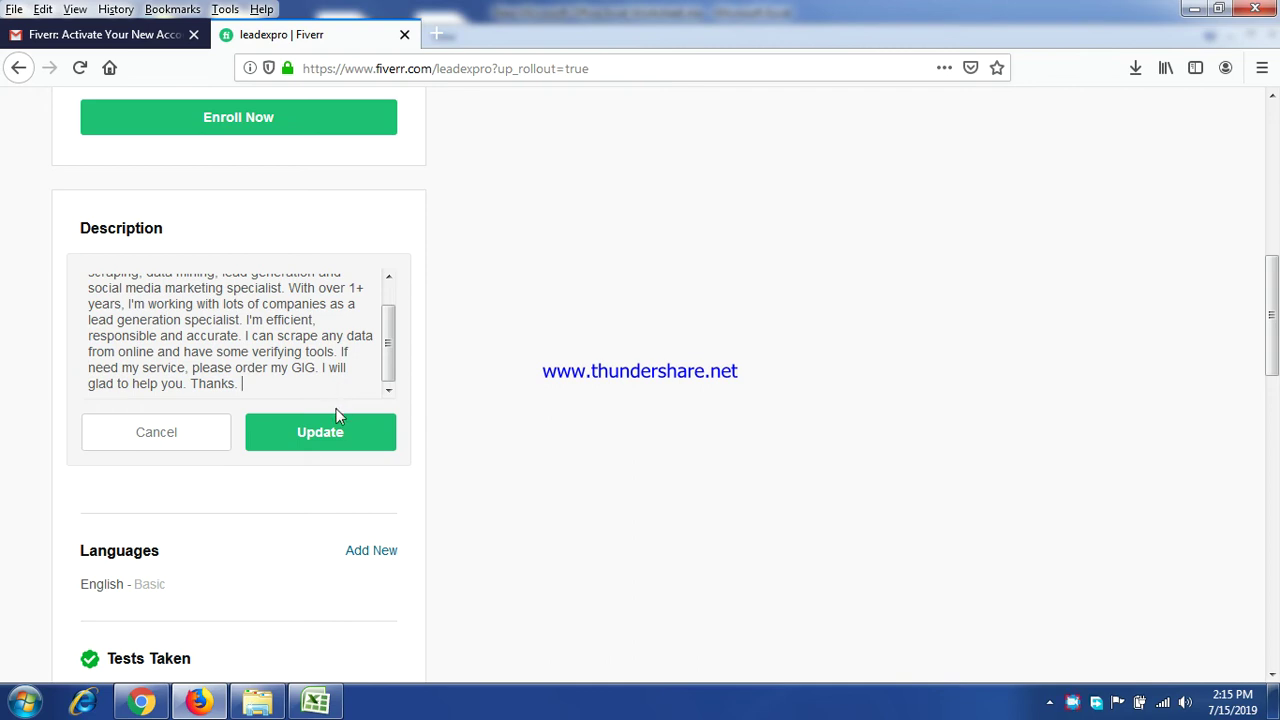
{"action": "left_click", "coordinate": [319, 440]}
Step: Scroll down to Languages and choose Add New for another profile language
{"action": "scroll", "coordinate": [191, 518], "scroll_direction": "up", "scroll_amount": 6}
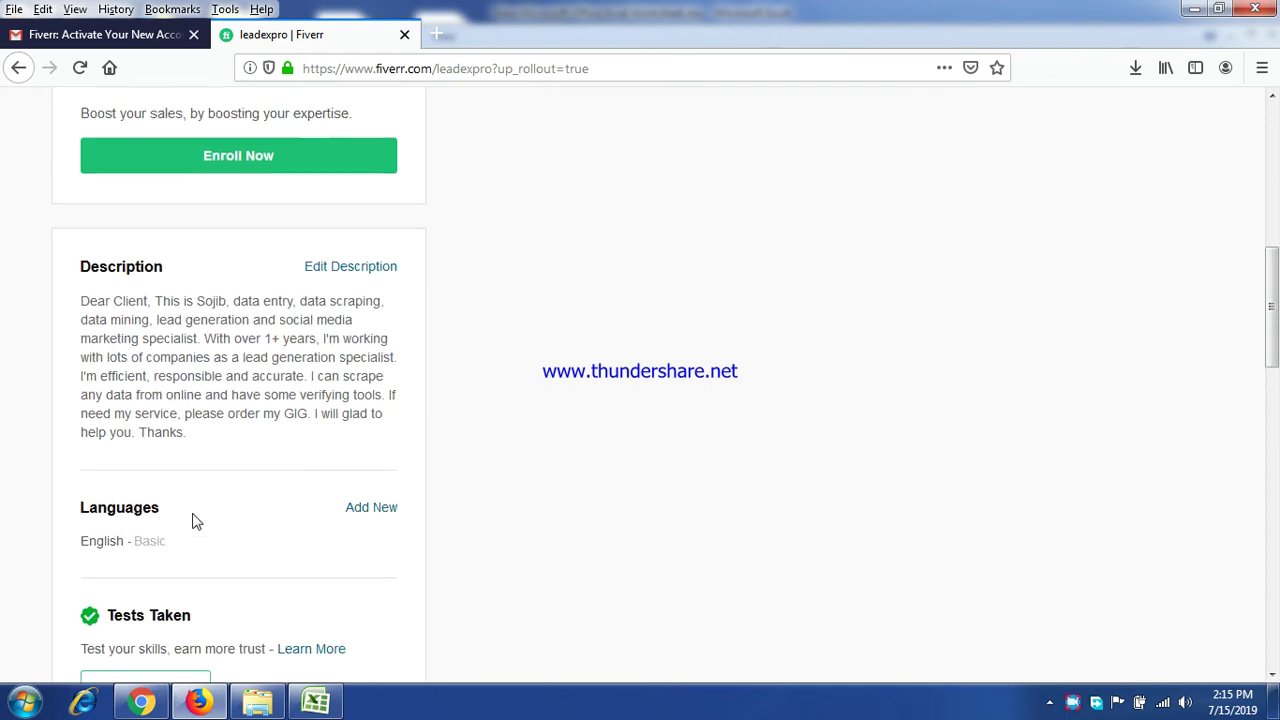
{"action": "scroll", "coordinate": [258, 310], "scroll_direction": "down", "scroll_amount": 2}
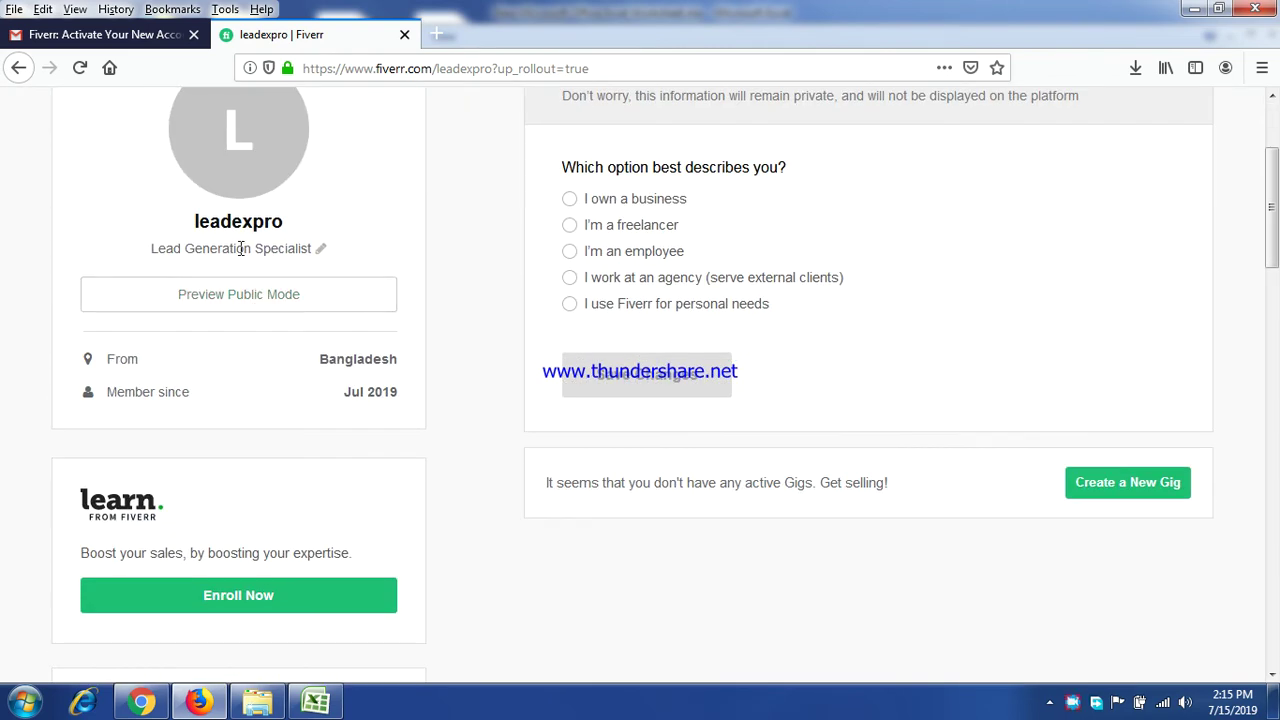
{"action": "scroll", "coordinate": [240, 248], "scroll_direction": "down", "scroll_amount": 5}
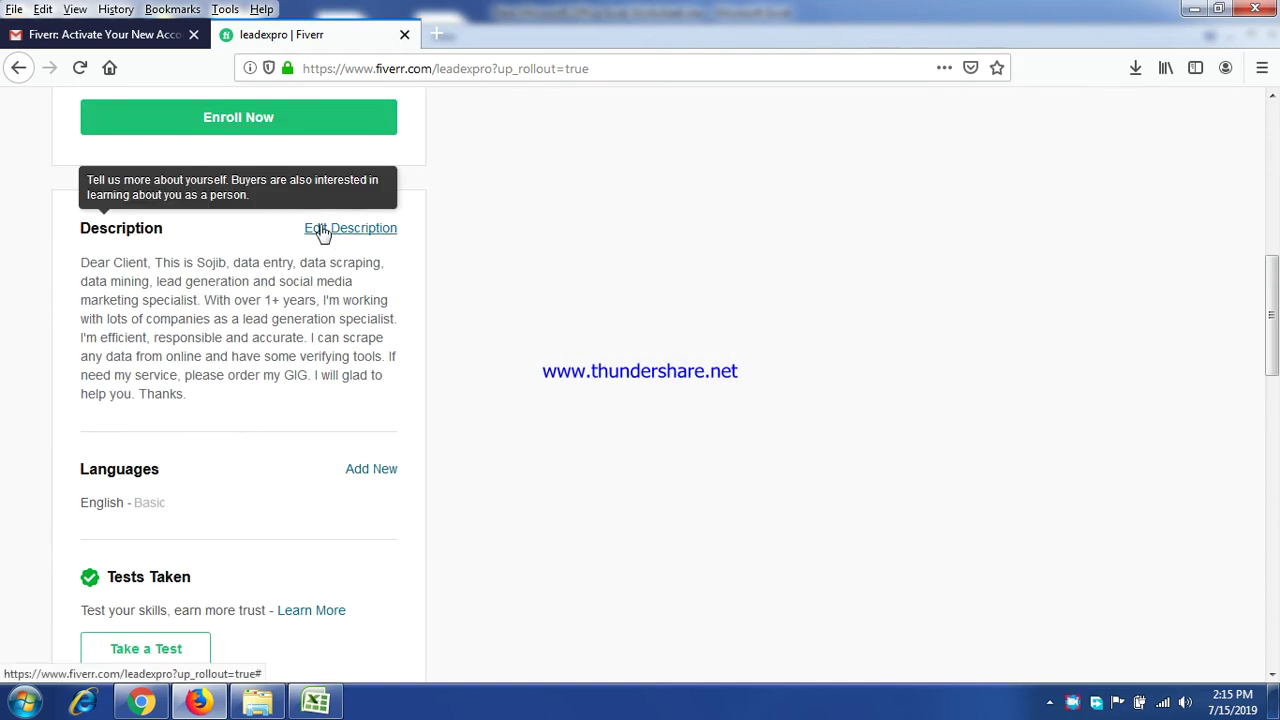
{"action": "scroll", "coordinate": [146, 318], "scroll_direction": "down", "scroll_amount": 2}
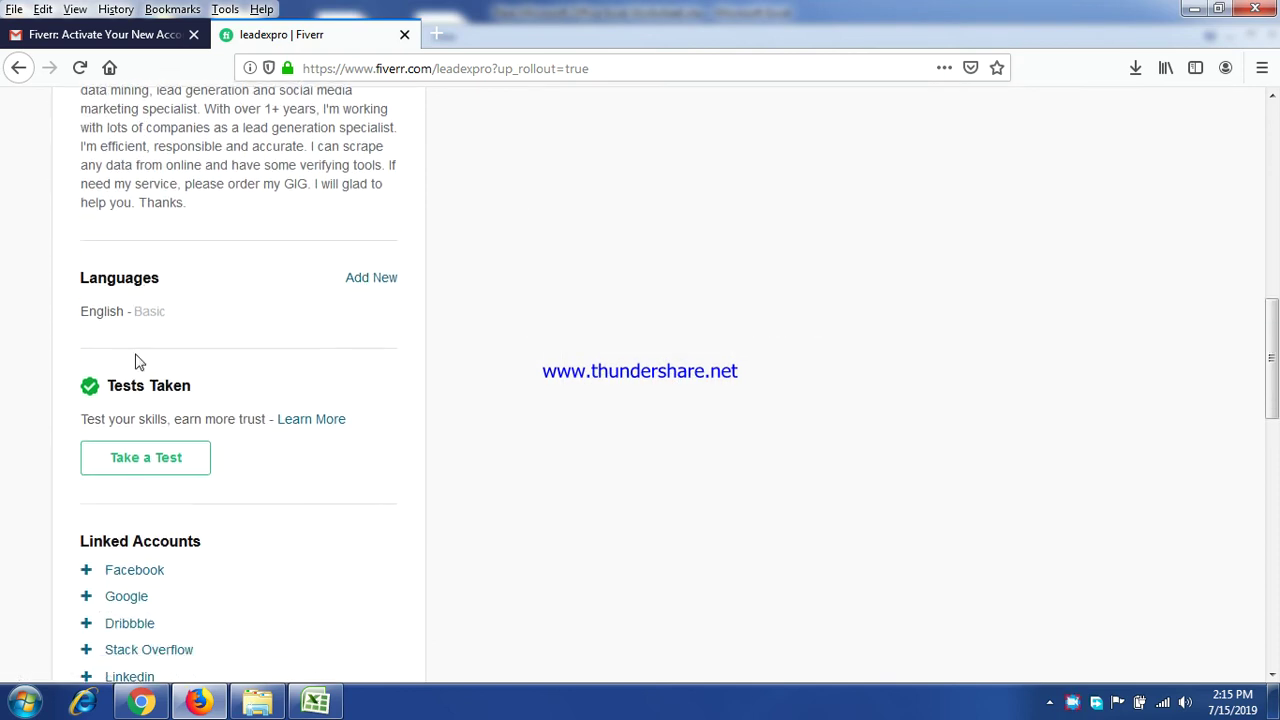
{"action": "left_click", "coordinate": [370, 283]}
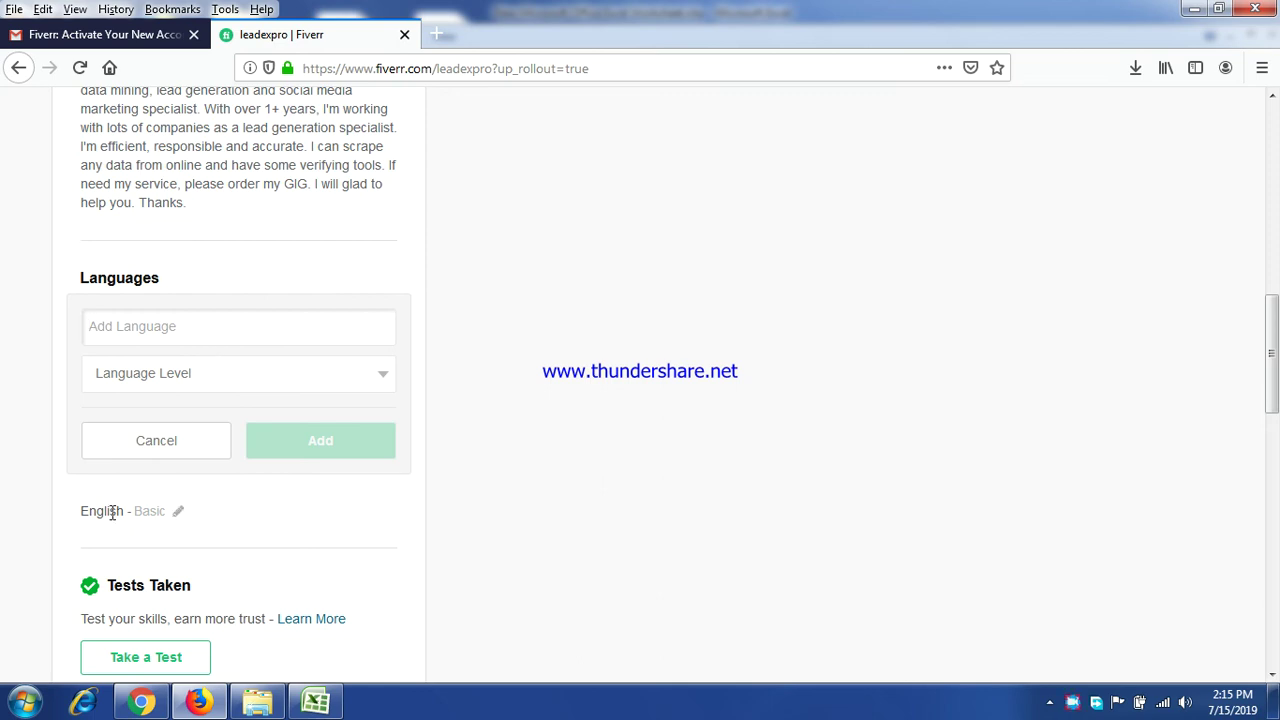
Step: Enter 'Eng', pick English as the language, and open the language-level list
{"action": "left_click", "coordinate": [180, 514]}
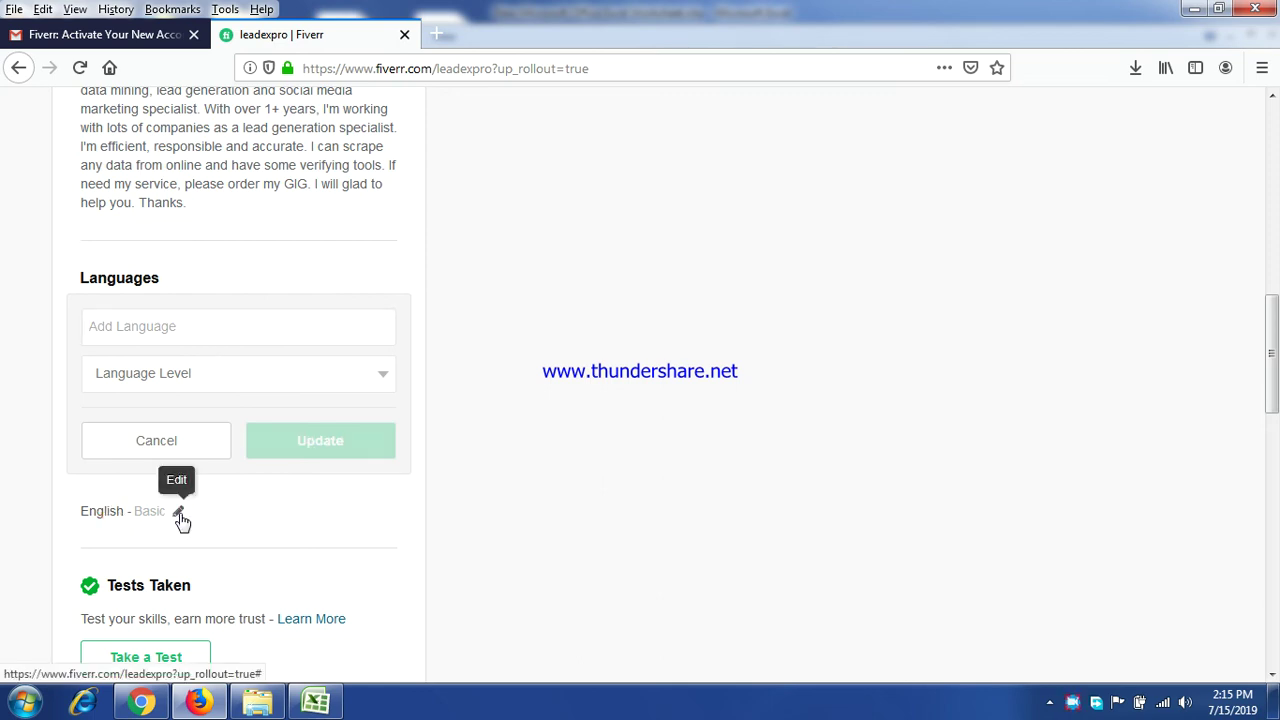
{"action": "left_click", "coordinate": [178, 514]}
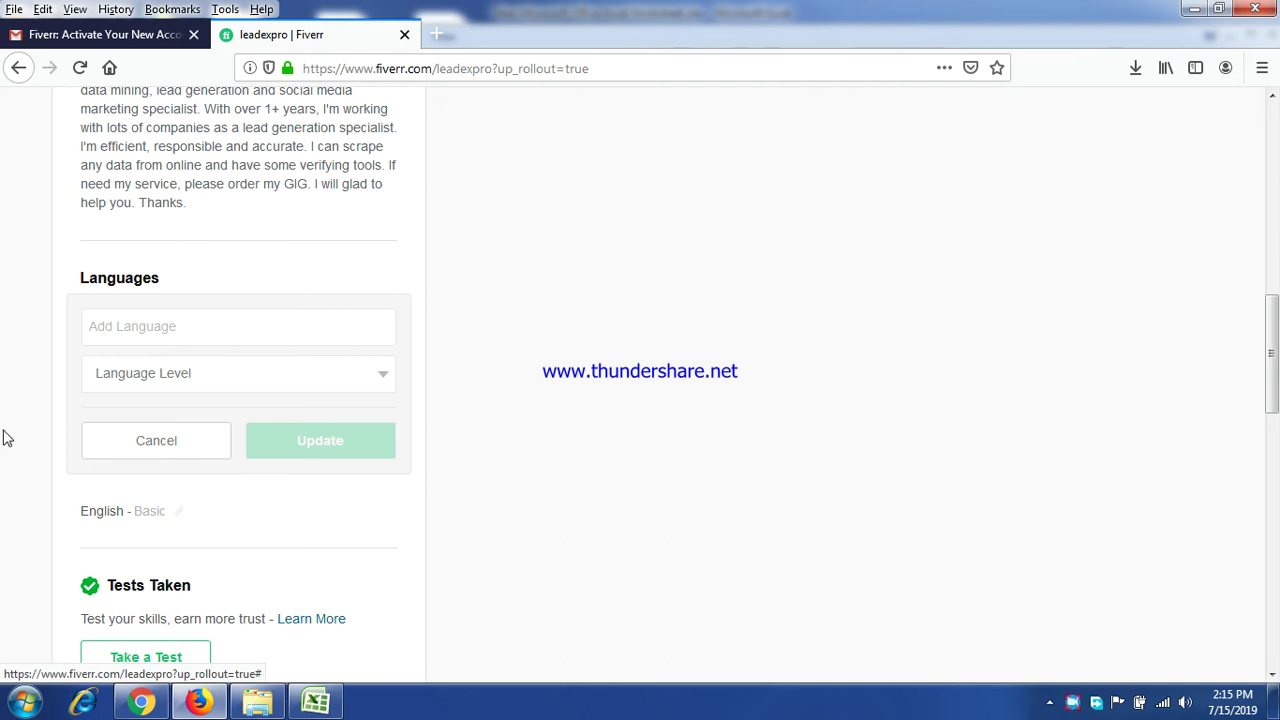
{"action": "left_click", "coordinate": [266, 327]}
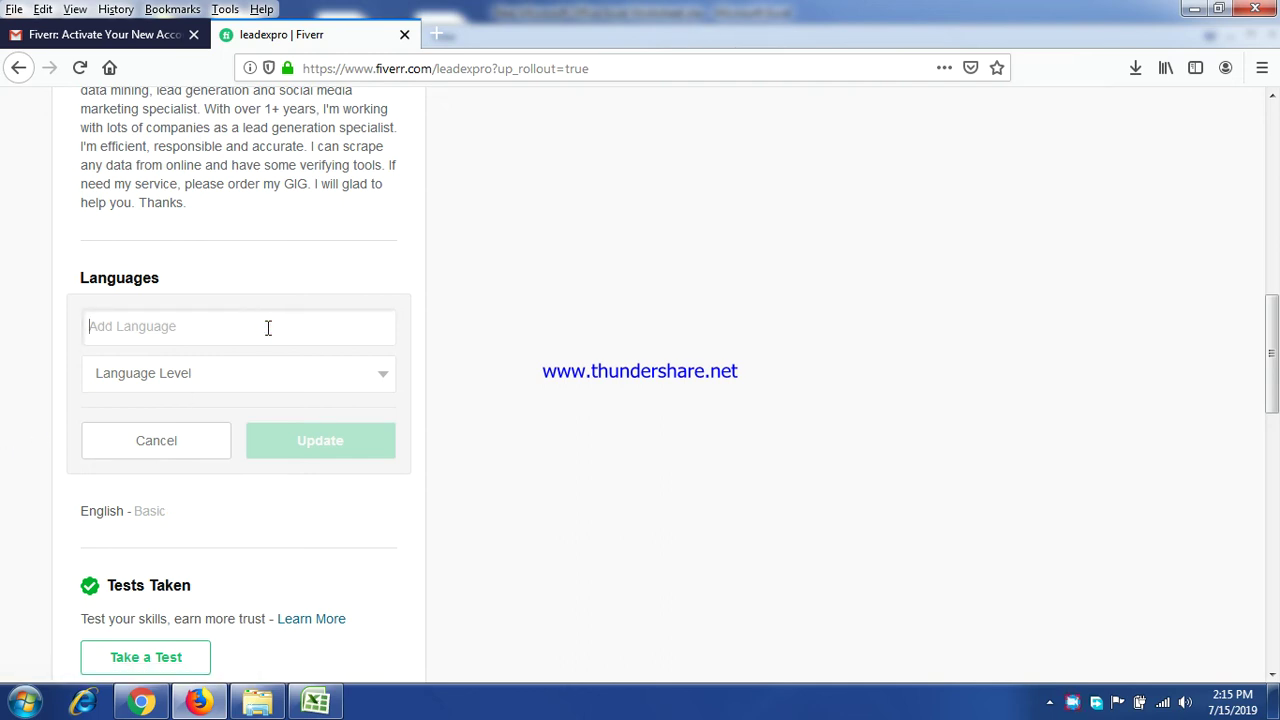
{"action": "type", "text": "Eng"}
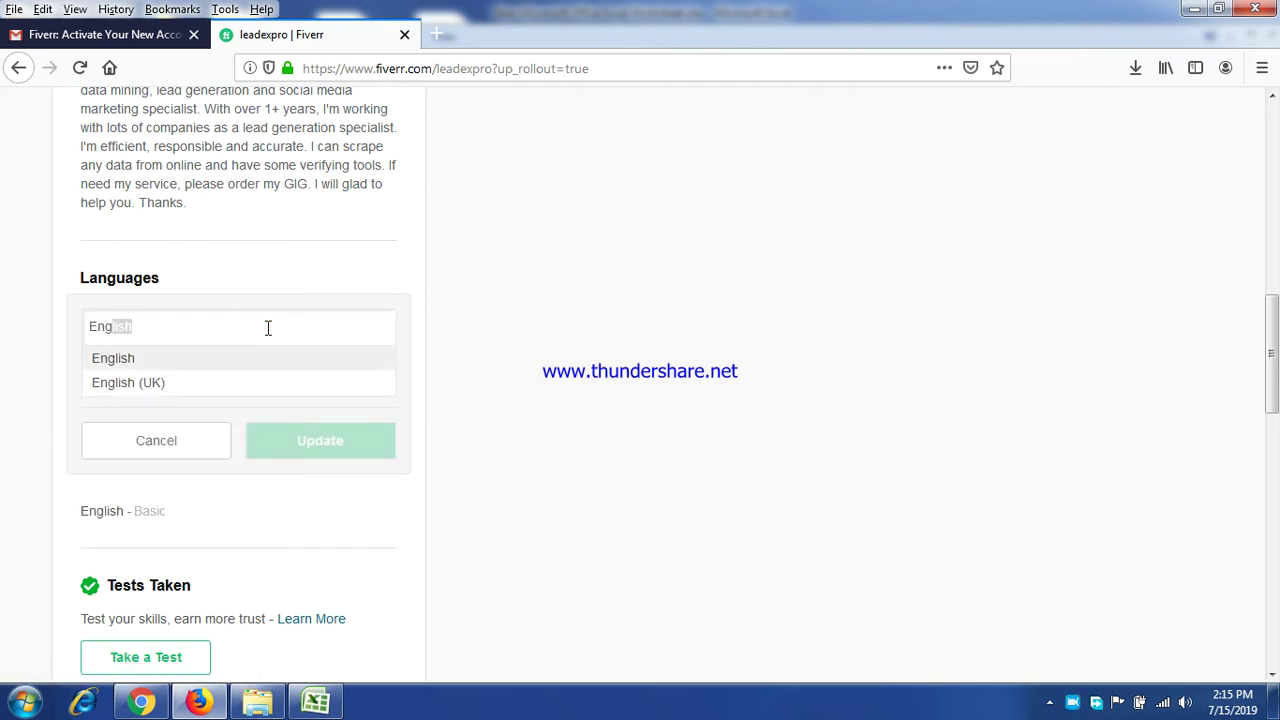
{"action": "left_click", "coordinate": [261, 361]}
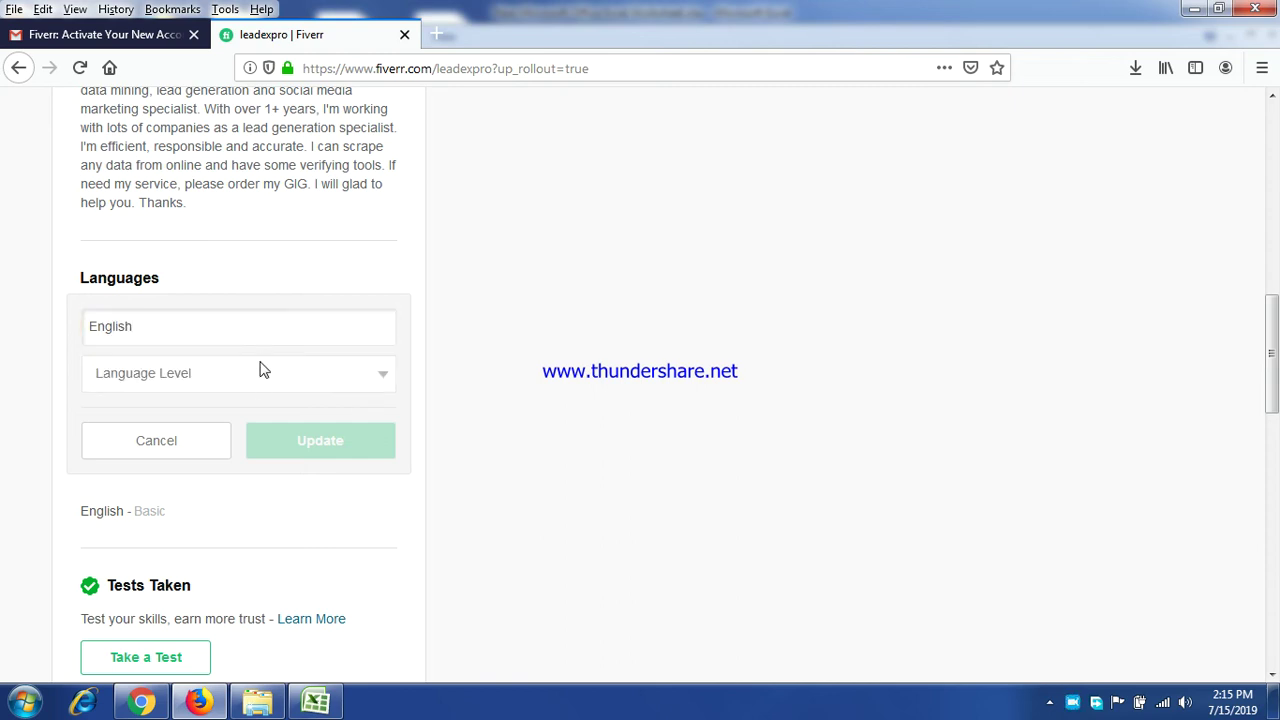
{"action": "left_click", "coordinate": [256, 383]}
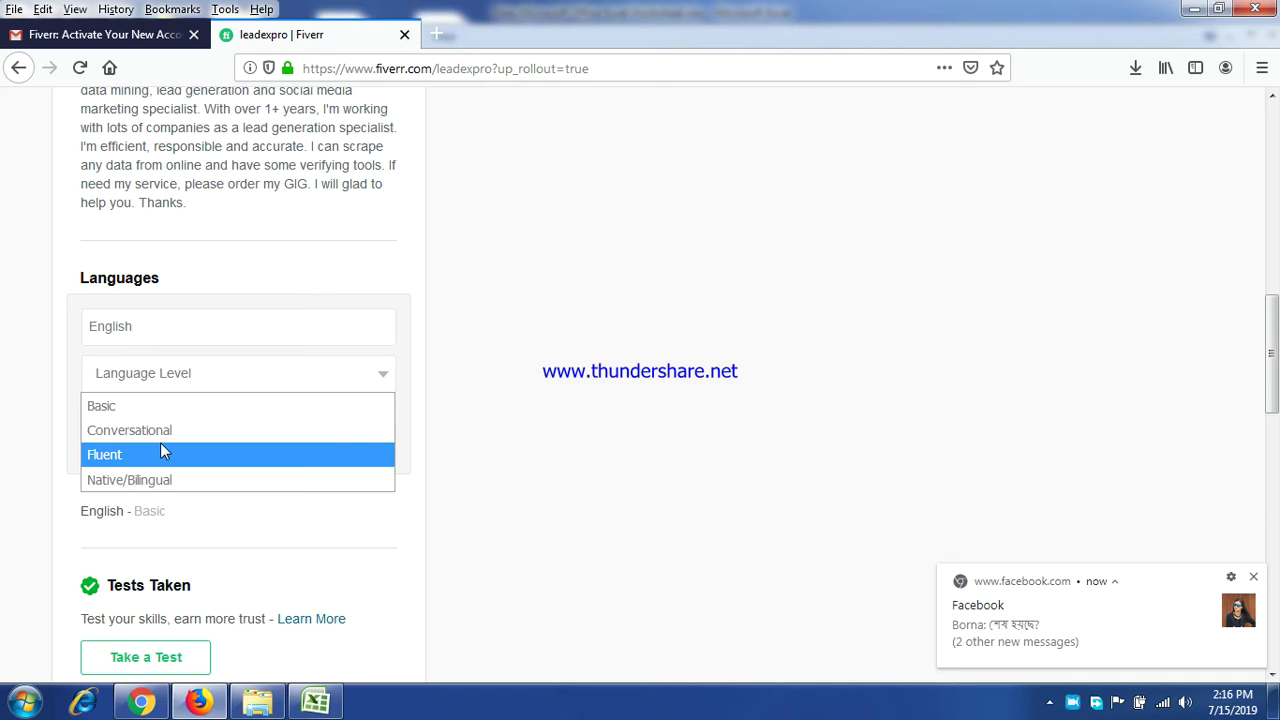
{"action": "left_click", "coordinate": [1252, 578]}
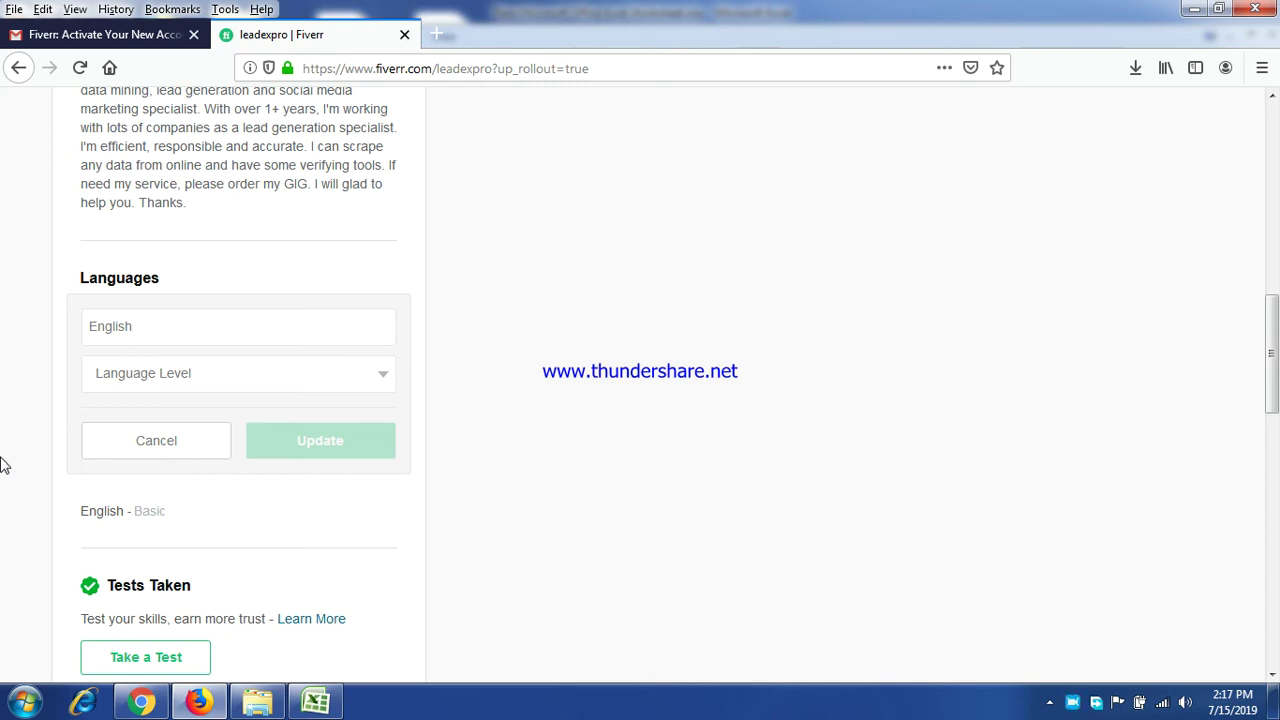
{"action": "scroll", "coordinate": [8, 447], "scroll_direction": "up", "scroll_amount": 1}
{"action": "scroll", "coordinate": [8, 447], "scroll_direction": "up", "scroll_amount": 3}
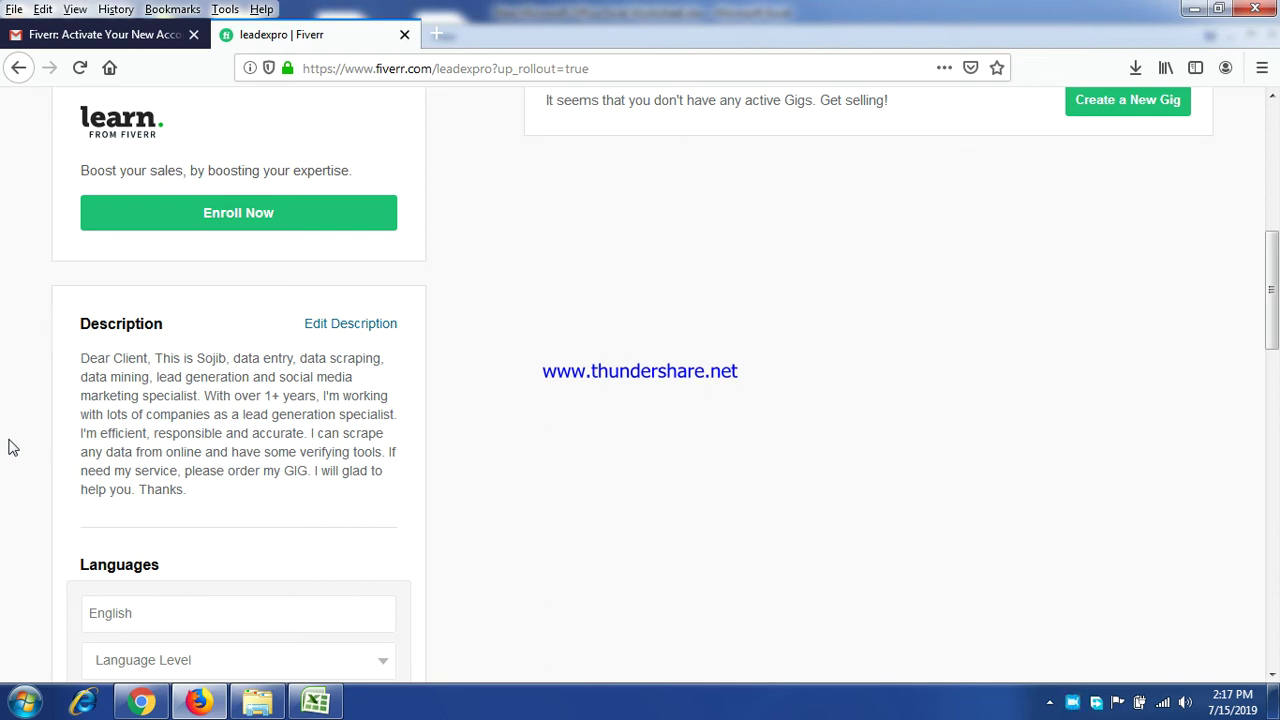
{"action": "scroll", "coordinate": [12, 447], "scroll_direction": "down", "scroll_amount": 5}
{"action": "scroll", "coordinate": [12, 447], "scroll_direction": "up", "scroll_amount": 3}
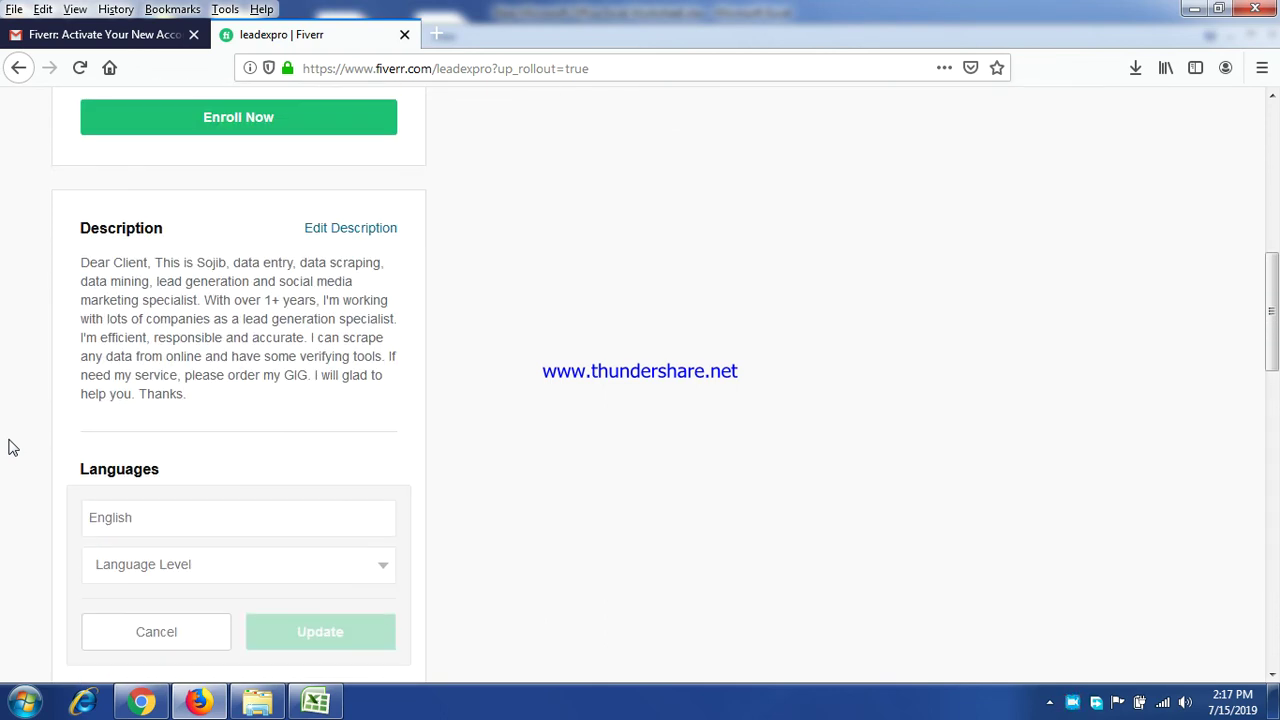
{"action": "scroll", "coordinate": [100, 457], "scroll_direction": "down", "scroll_amount": 3}
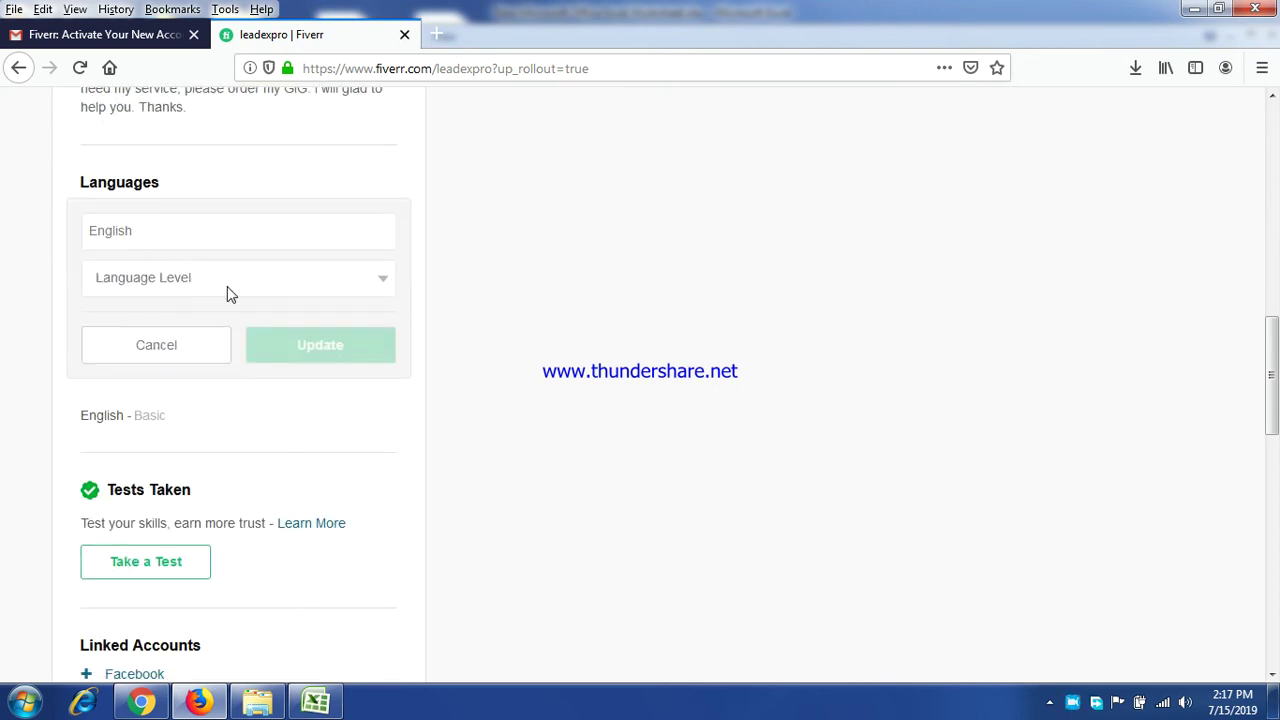
Step: Change the English language level from Basic to Conversational and save it
{"action": "left_click", "coordinate": [228, 286]}
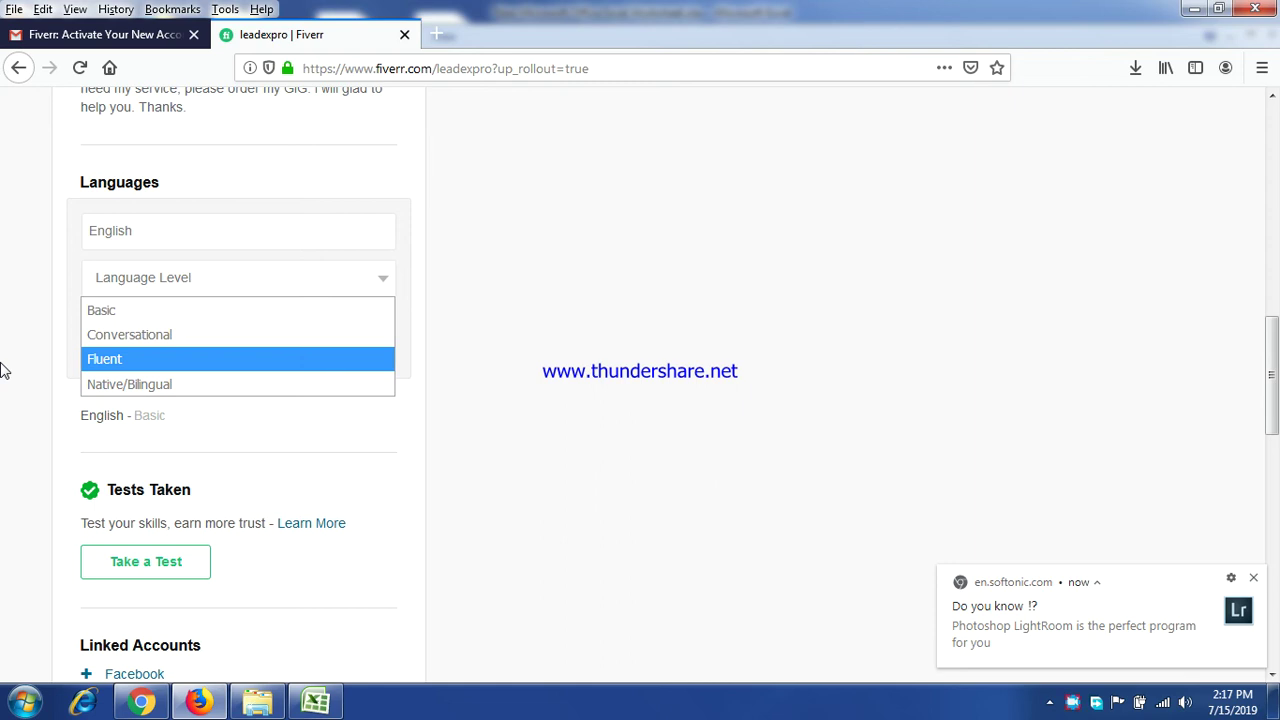
{"action": "left_click", "coordinate": [171, 335]}
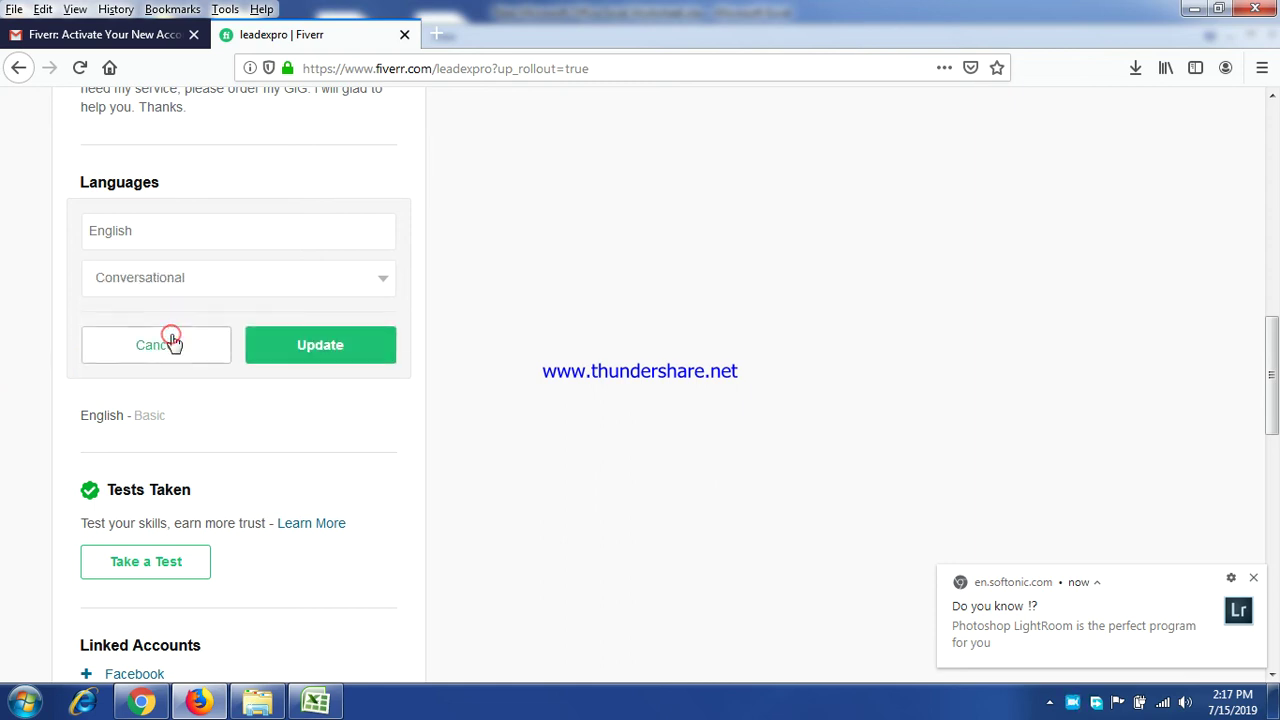
{"action": "left_click", "coordinate": [283, 277]}
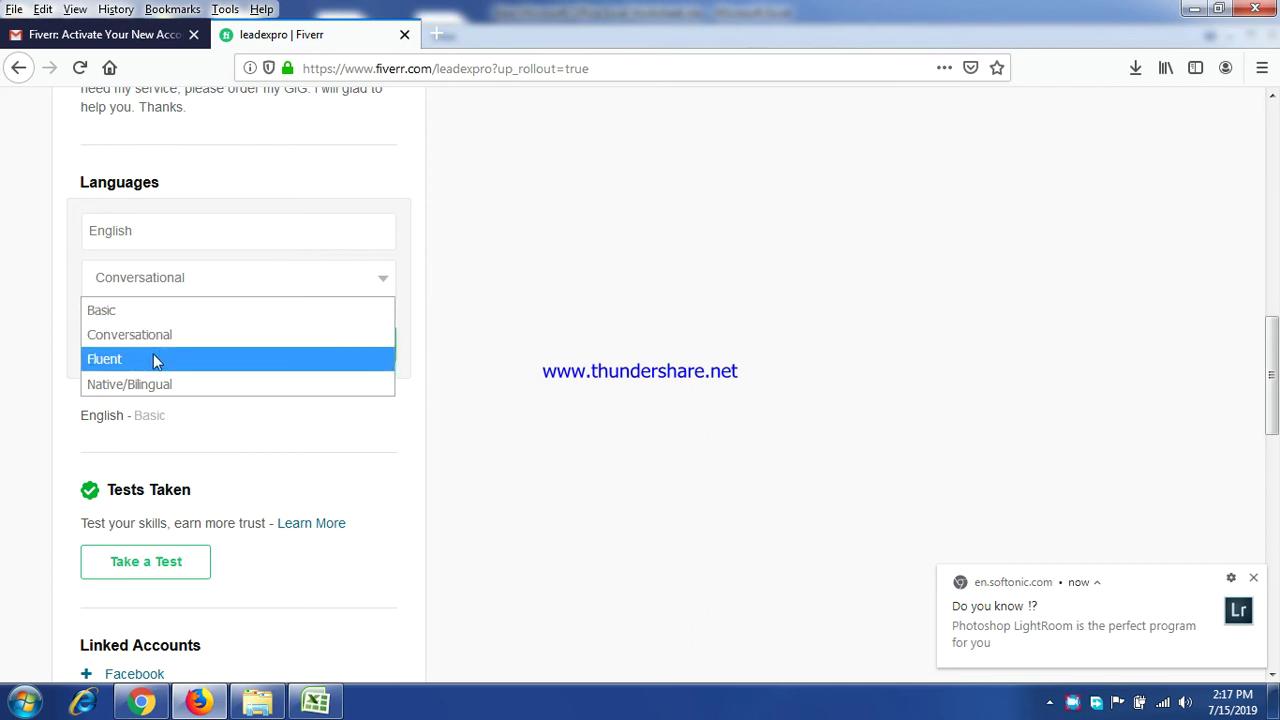
{"action": "left_click", "coordinate": [38, 373]}
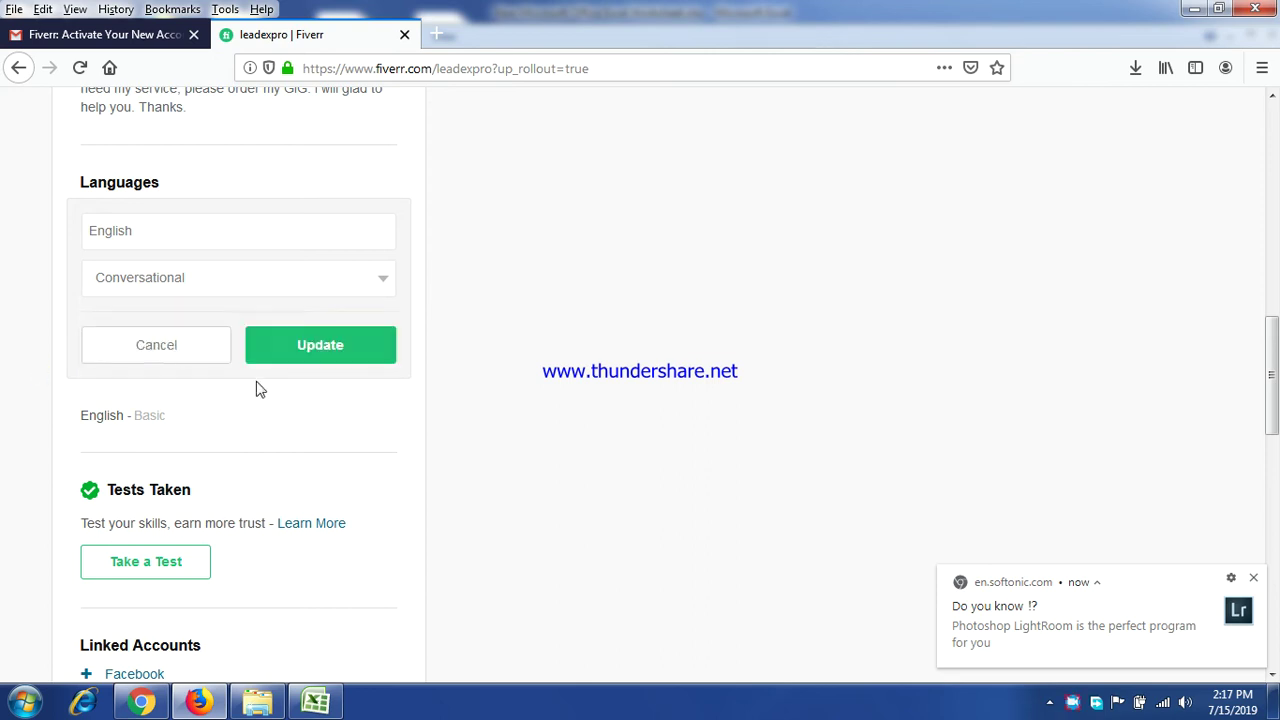
{"action": "left_click", "coordinate": [309, 349]}
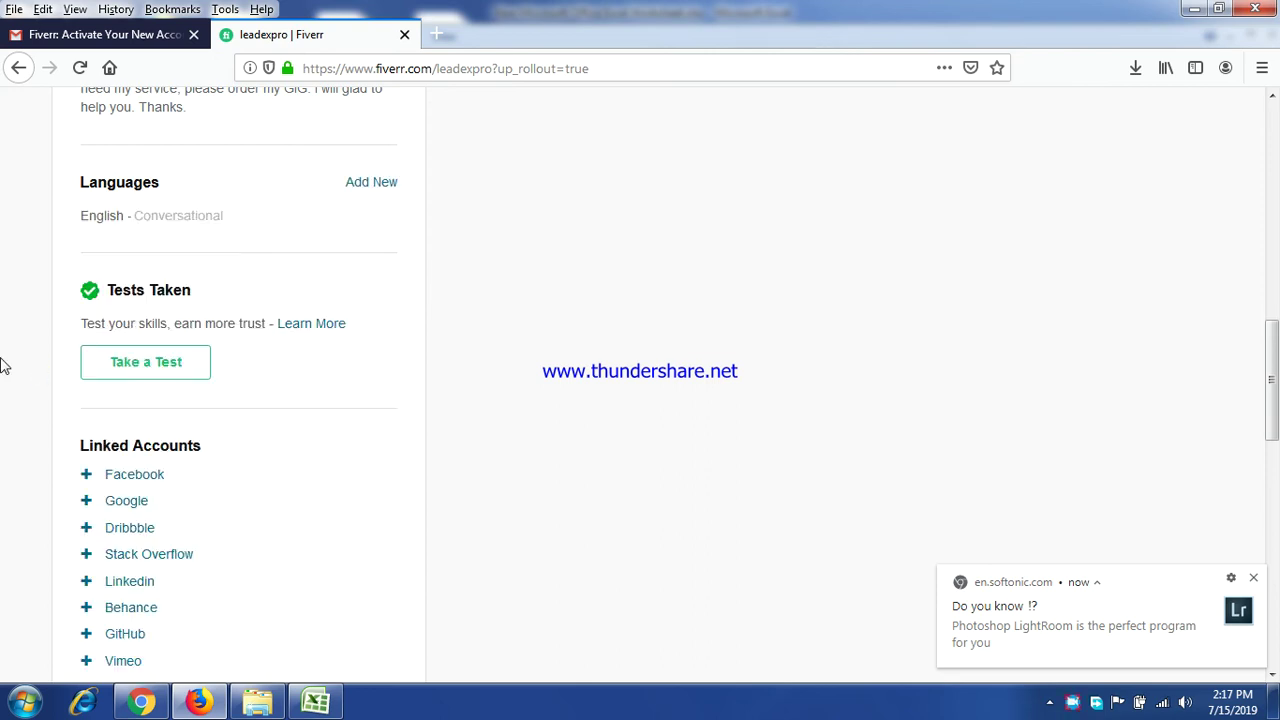
{"action": "scroll", "coordinate": [6, 363], "scroll_direction": "up", "scroll_amount": 2}
{"action": "scroll", "coordinate": [6, 363], "scroll_direction": "down", "scroll_amount": 3}
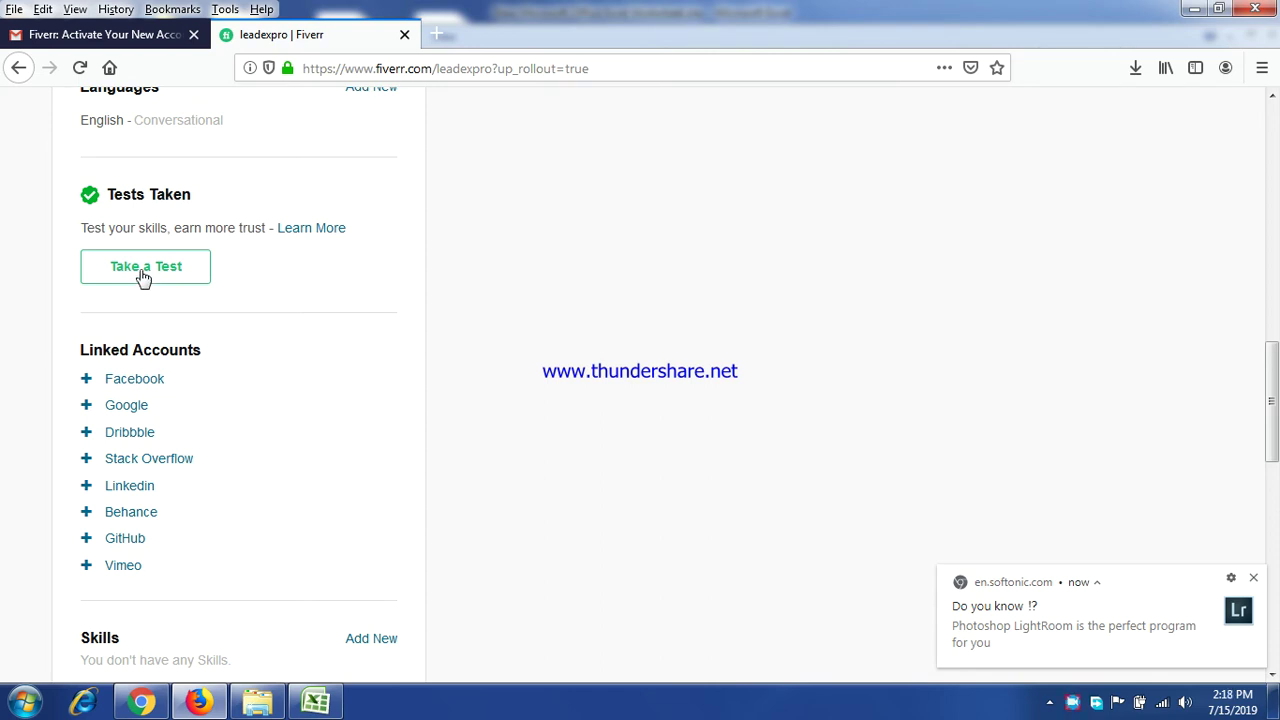
Step: Browse the skill tests list, then search it for 'offic' to find Microsoft Office
{"action": "left_click", "coordinate": [143, 270]}
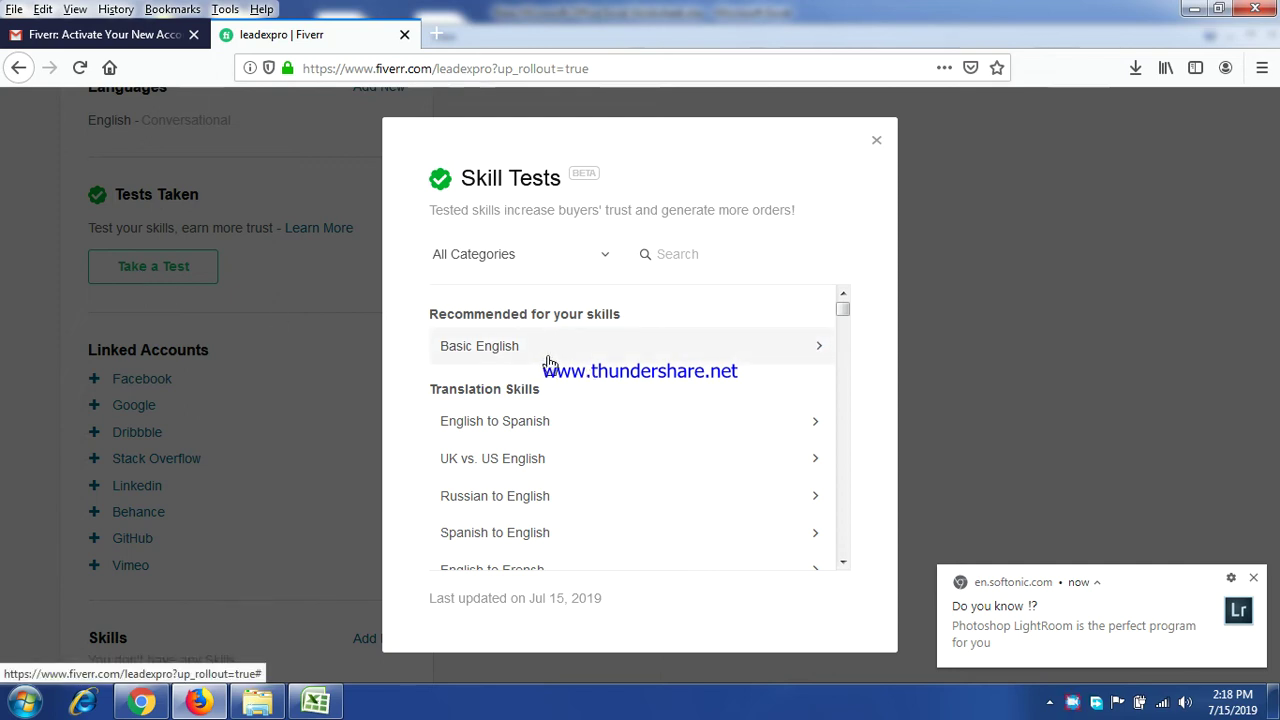
{"action": "scroll", "coordinate": [551, 375], "scroll_direction": "down", "scroll_amount": 2}
{"action": "scroll", "coordinate": [623, 380], "scroll_direction": "down", "scroll_amount": 3}
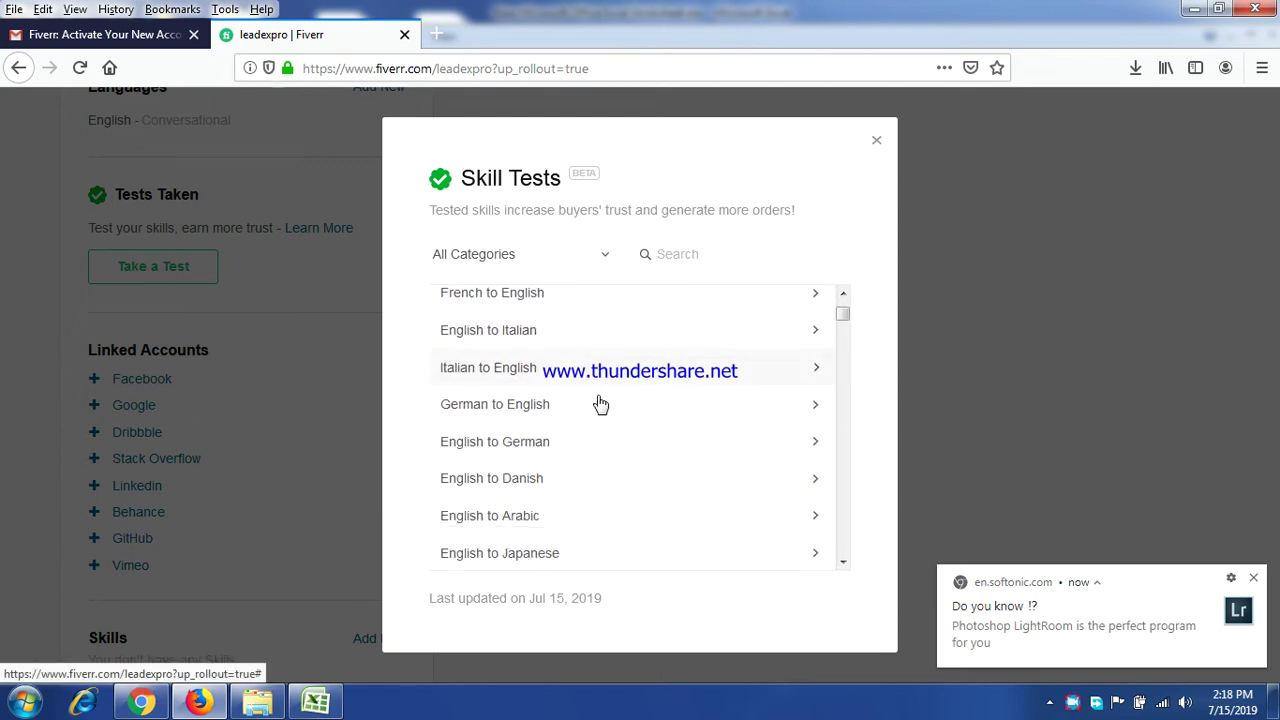
{"action": "scroll", "coordinate": [585, 420], "scroll_direction": "down", "scroll_amount": 3}
{"action": "scroll", "coordinate": [605, 472], "scroll_direction": "down", "scroll_amount": 6}
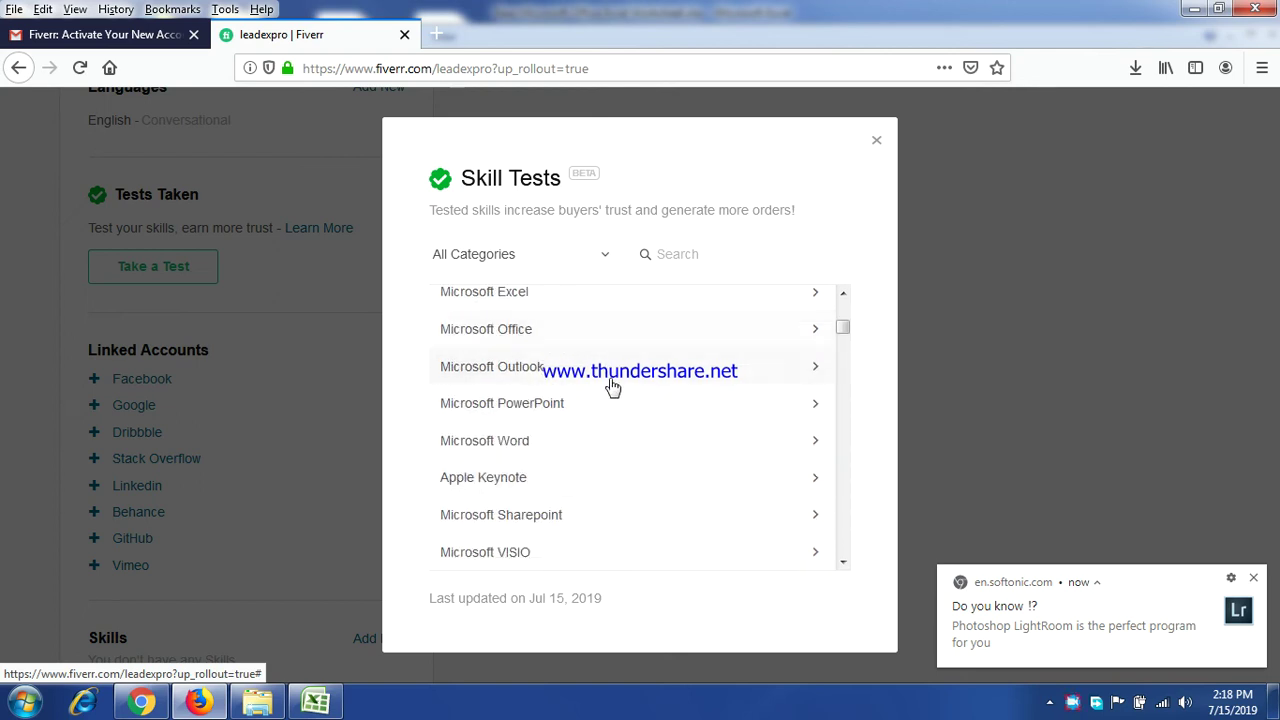
{"action": "scroll", "coordinate": [589, 409], "scroll_direction": "down", "scroll_amount": 10}
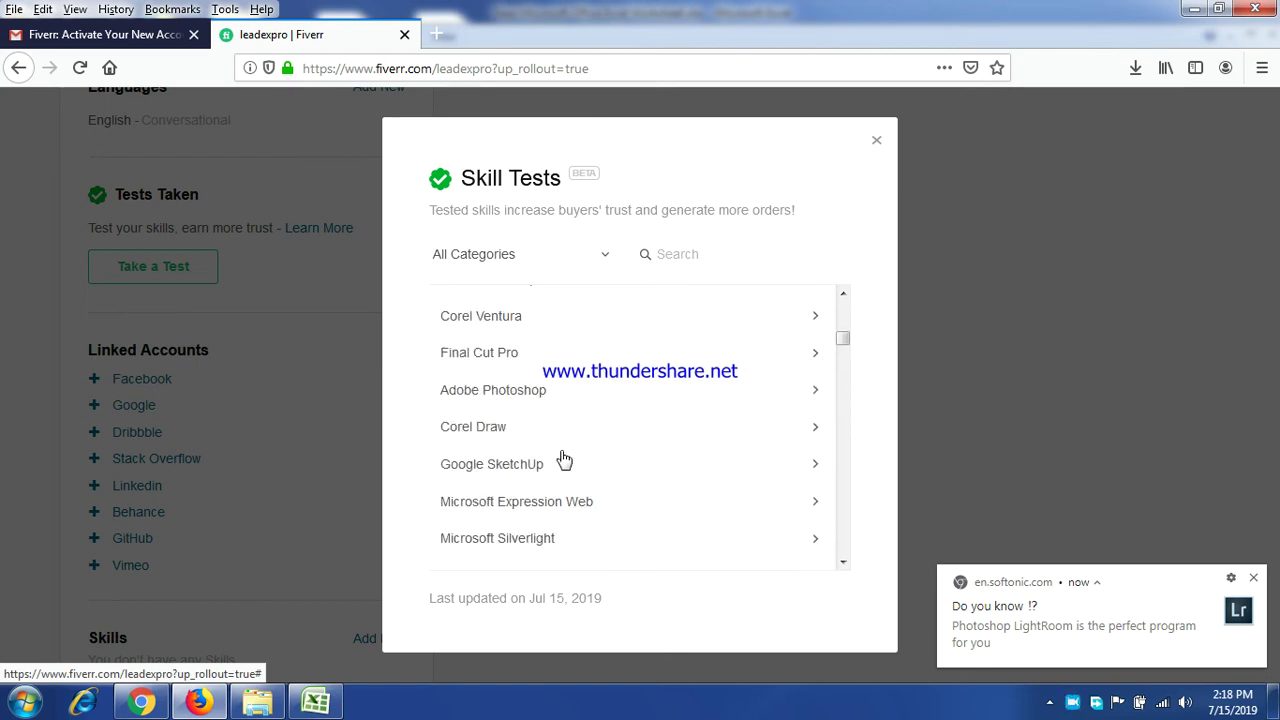
{"action": "scroll", "coordinate": [564, 458], "scroll_direction": "down", "scroll_amount": 15}
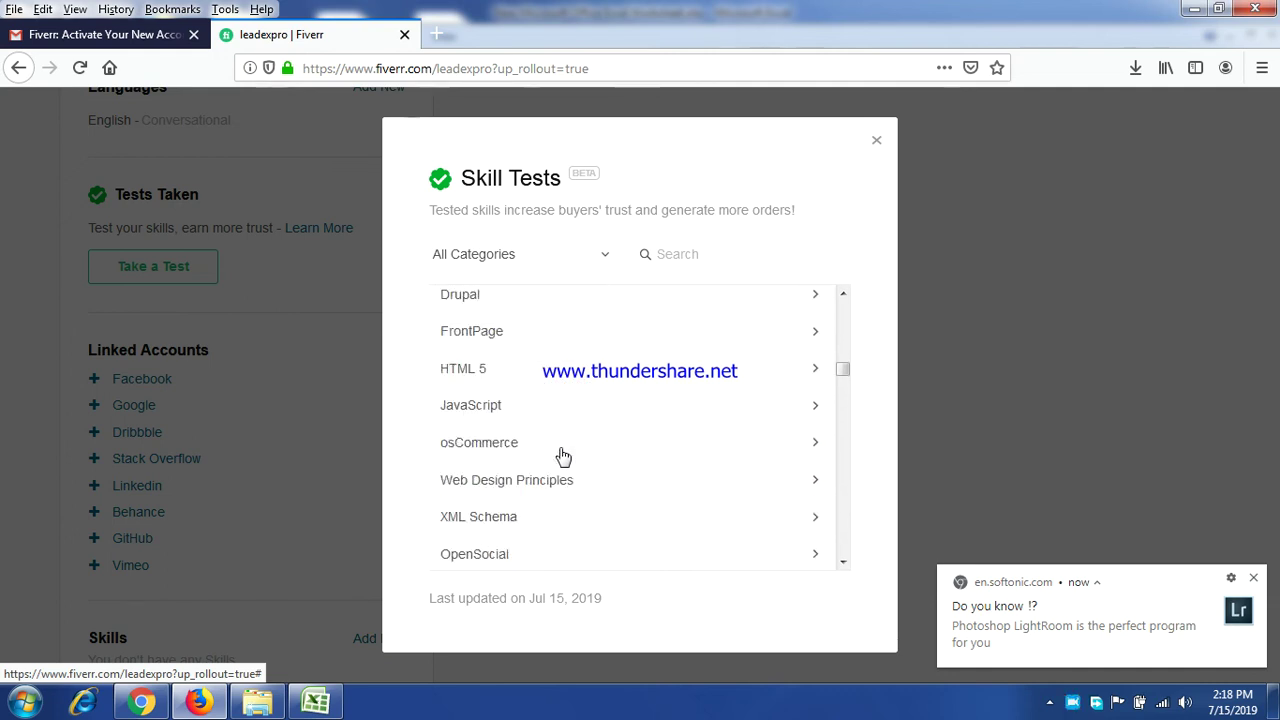
{"action": "scroll", "coordinate": [564, 455], "scroll_direction": "down", "scroll_amount": 8}
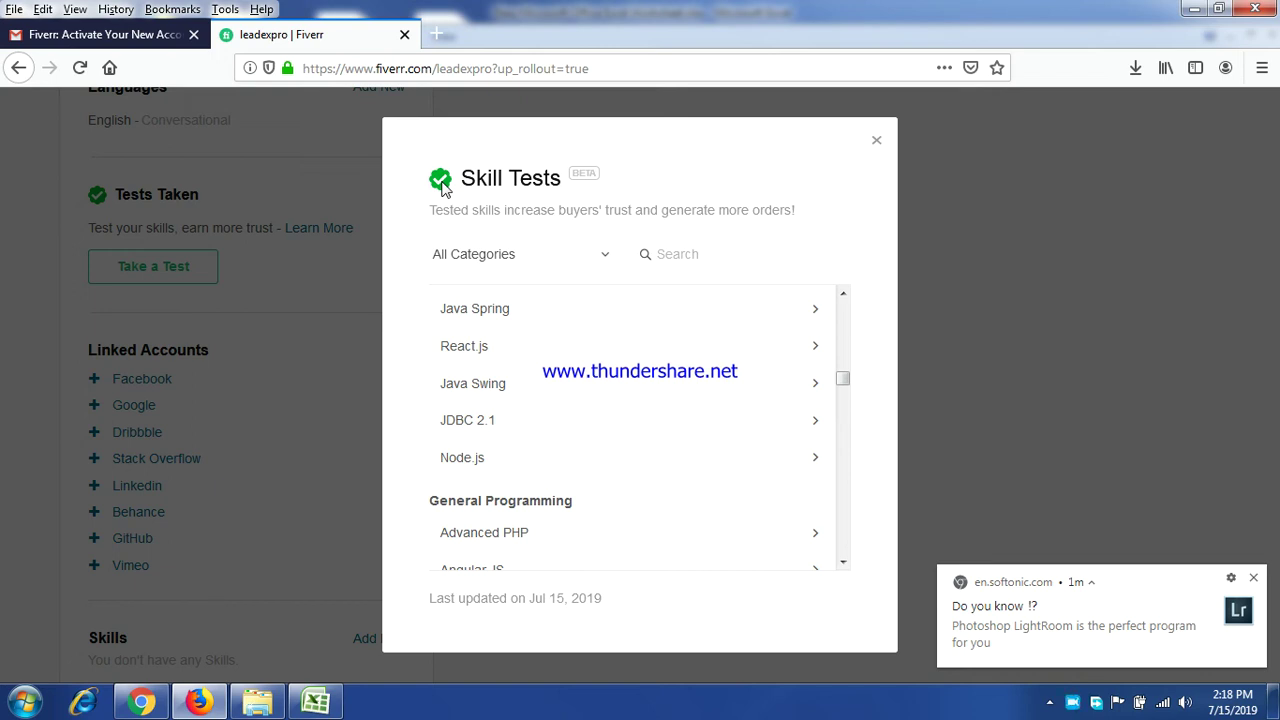
{"action": "left_click", "coordinate": [683, 250]}
{"action": "type", "text": "o"}
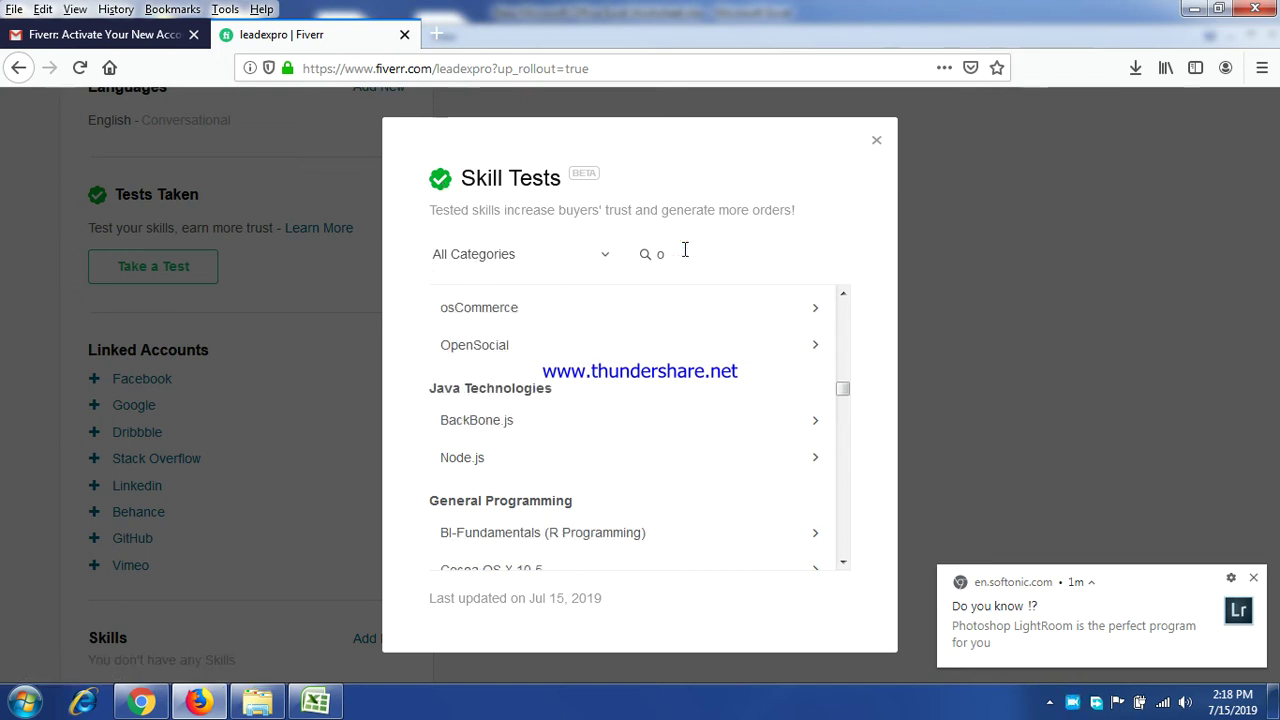
{"action": "type", "text": "ffic"}
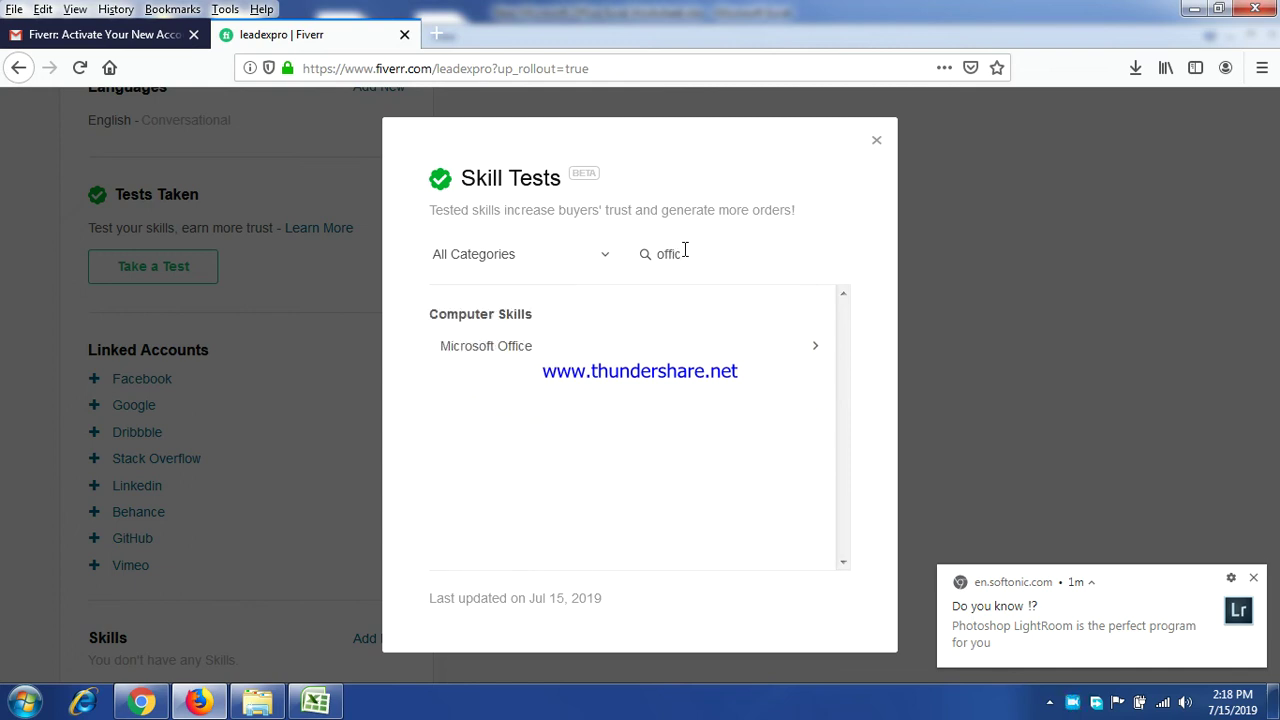
Step: Open the Microsoft Office 2016 Skills Test, dismiss the ad notification, and read its syllabus and instructions
{"action": "left_click", "coordinate": [498, 353]}
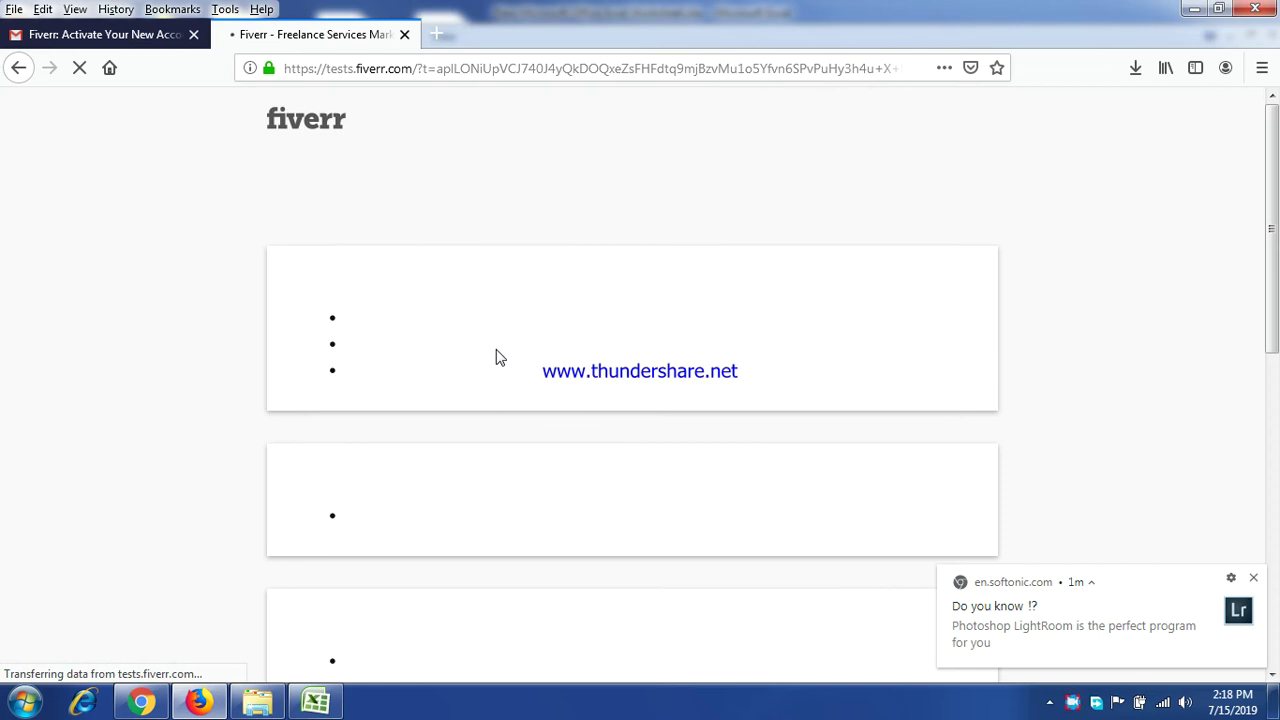
{"action": "left_click", "coordinate": [1253, 580]}
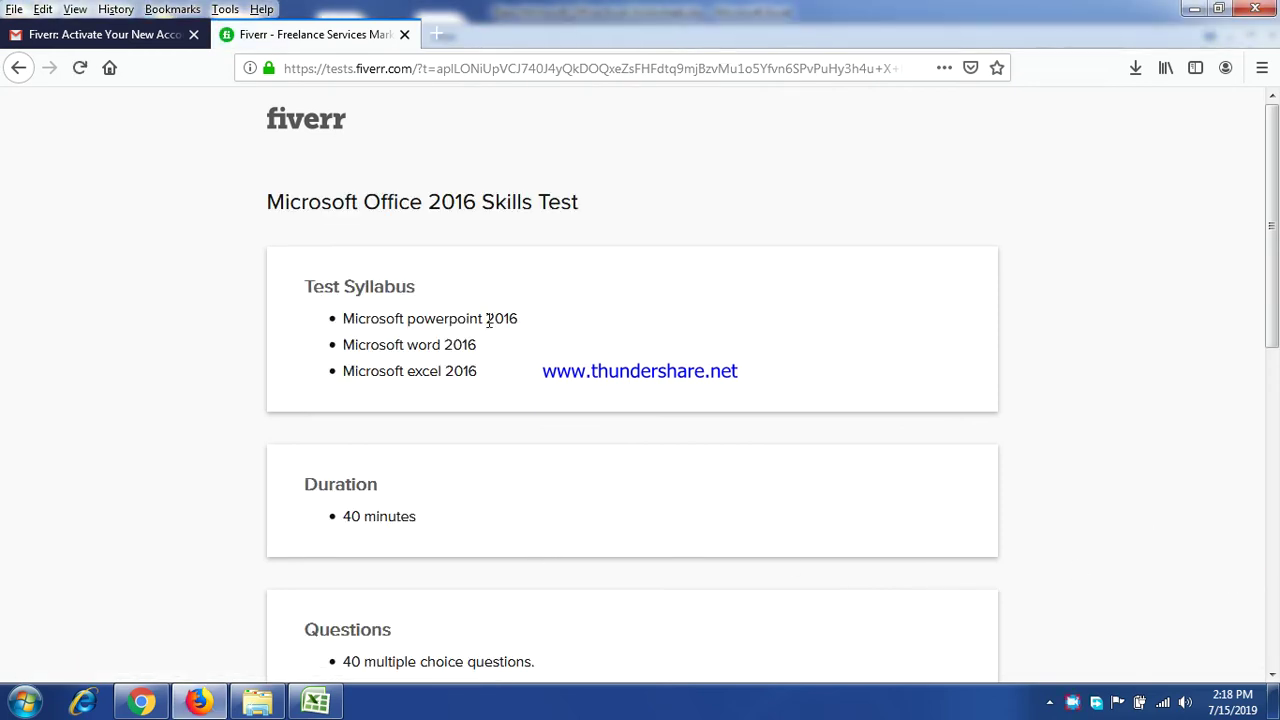
{"action": "scroll", "coordinate": [376, 467], "scroll_direction": "down", "scroll_amount": 2}
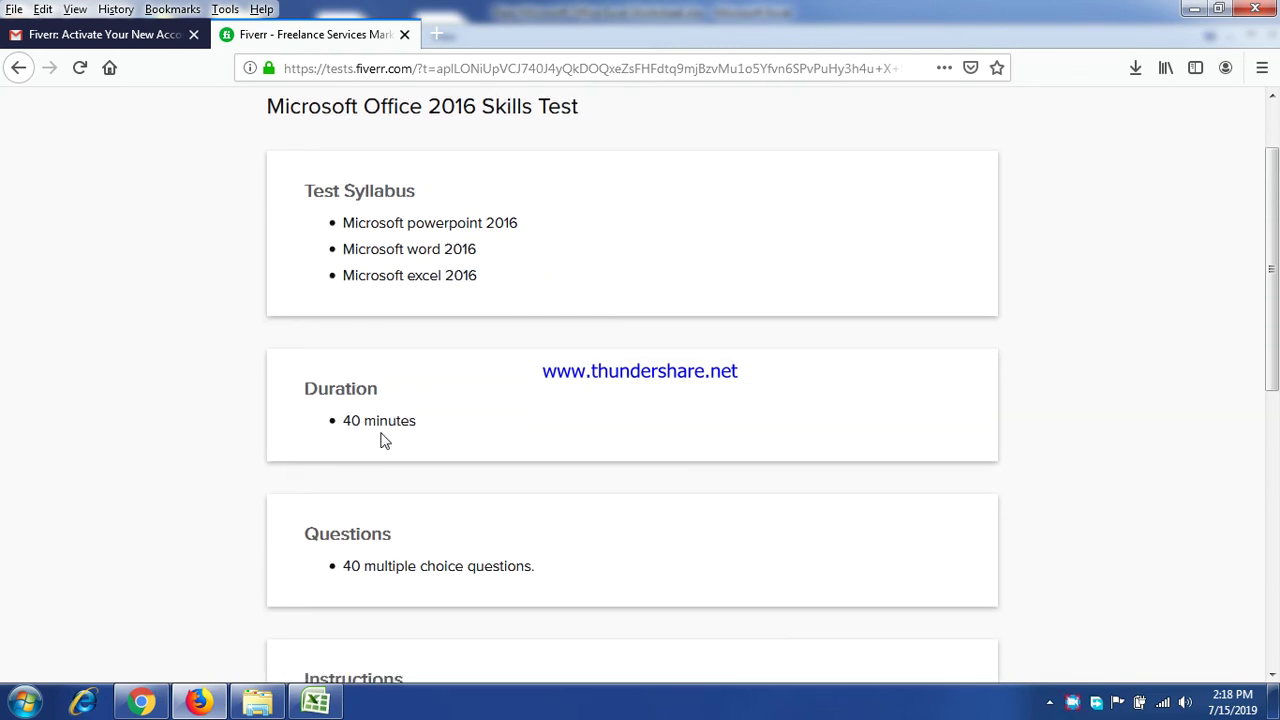
{"action": "scroll", "coordinate": [380, 440], "scroll_direction": "down", "scroll_amount": 4}
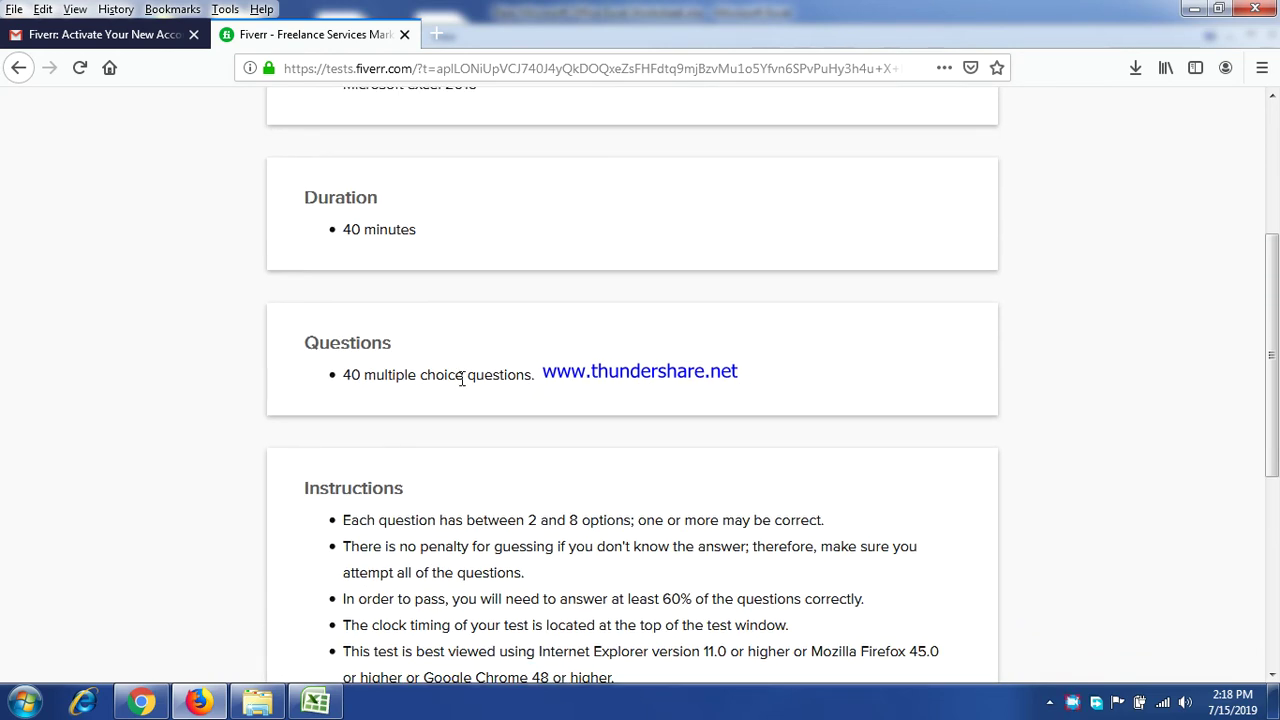
{"action": "scroll", "coordinate": [461, 377], "scroll_direction": "down", "scroll_amount": 6}
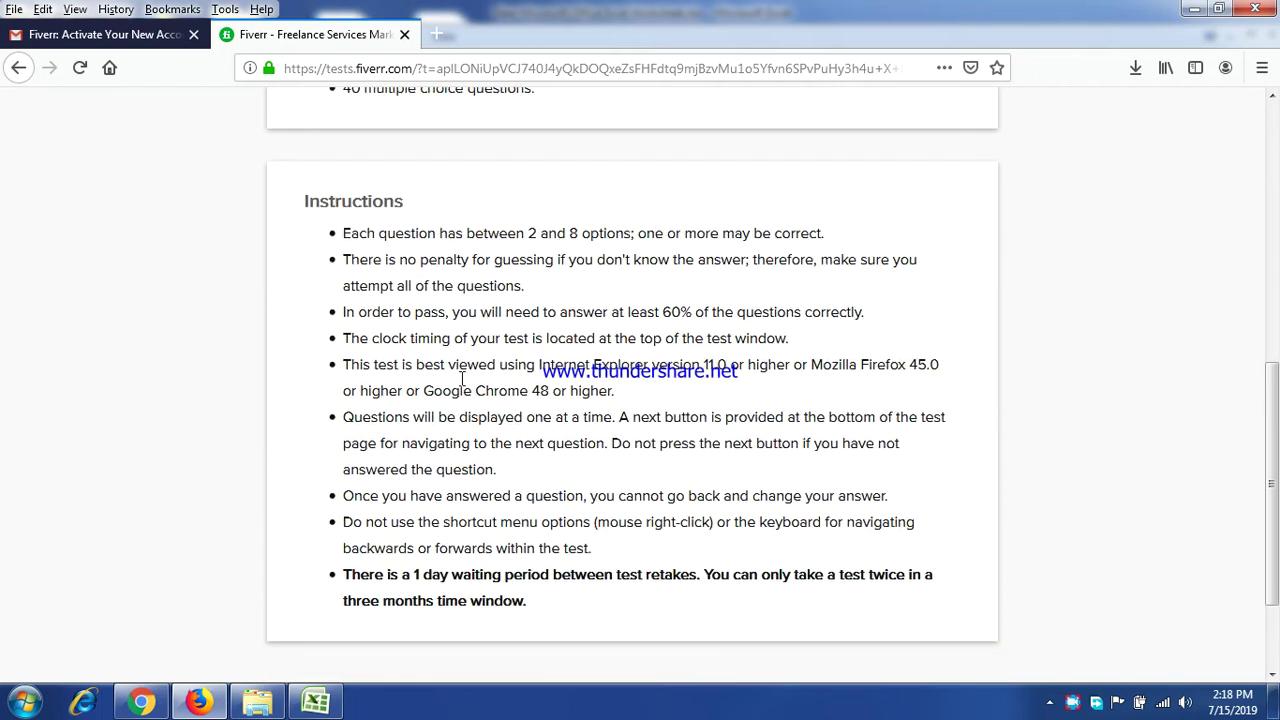
{"action": "scroll", "coordinate": [550, 383], "scroll_direction": "down", "scroll_amount": 3}
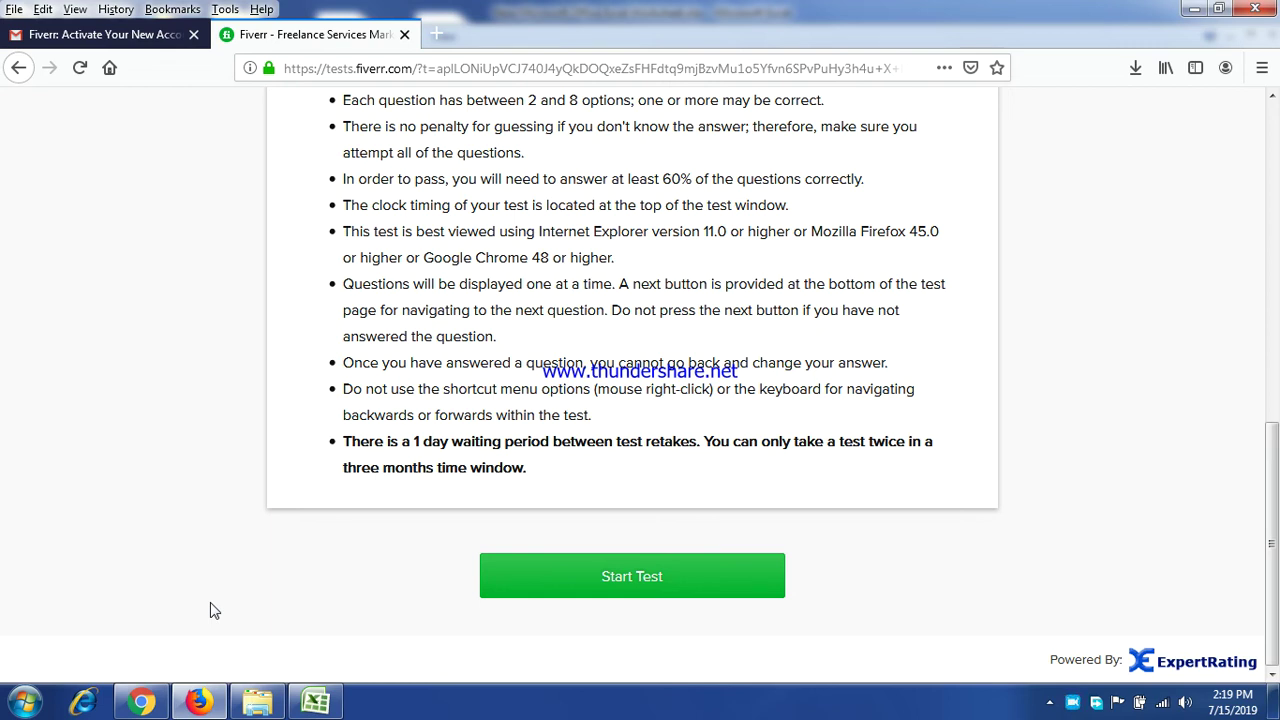
{"action": "scroll", "coordinate": [210, 603], "scroll_direction": "up", "scroll_amount": 15}
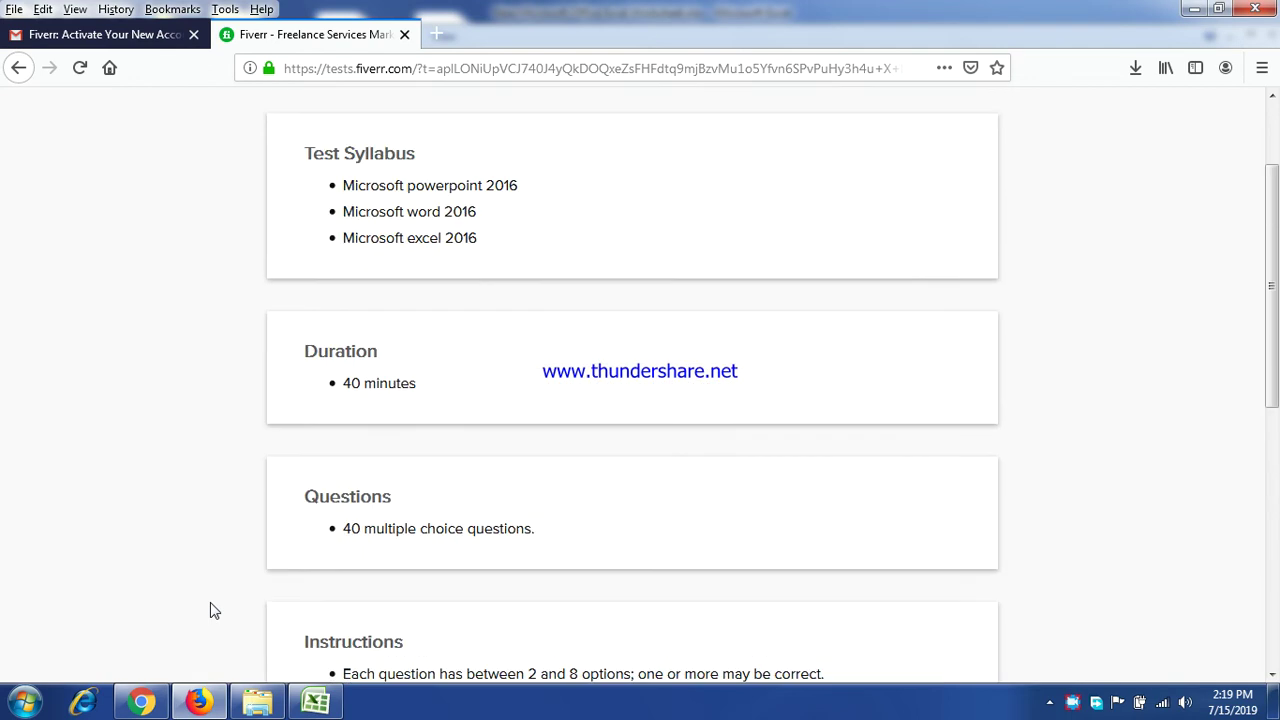
Step: Go back to the leadexpro profile and scroll to its empty Tests Taken section
{"action": "left_click", "coordinate": [15, 76]}
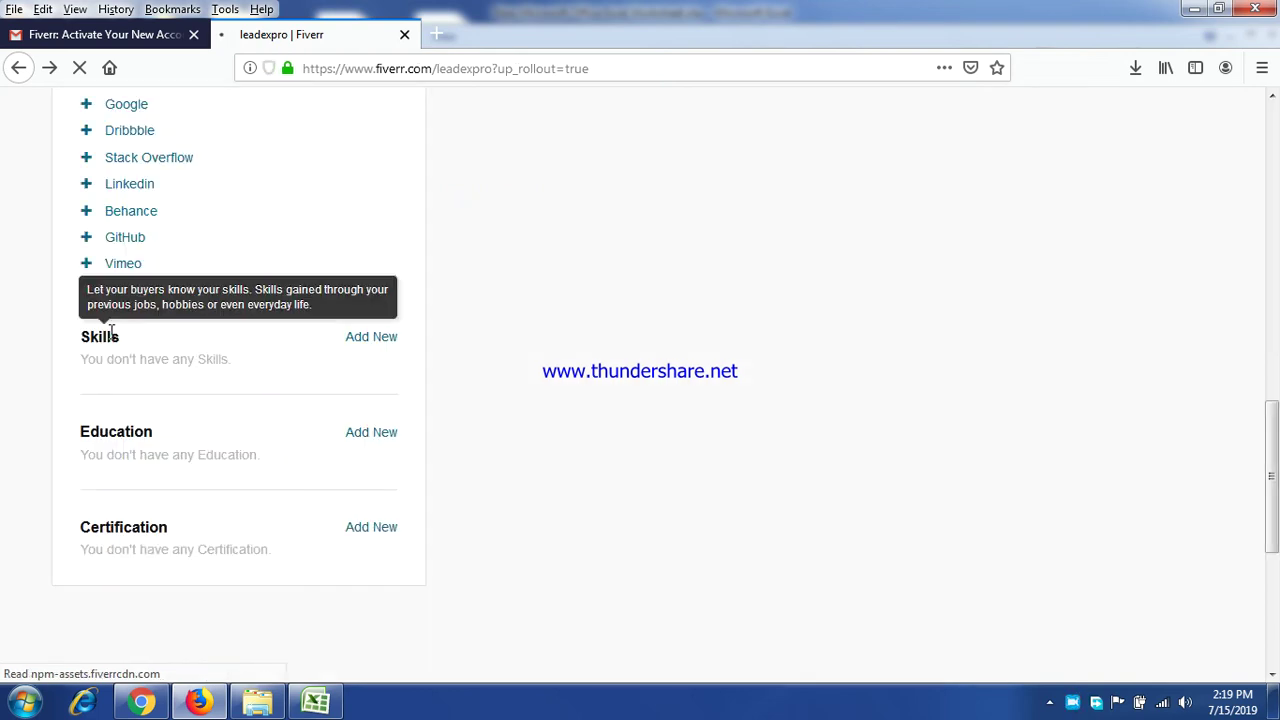
{"action": "scroll", "coordinate": [112, 335], "scroll_direction": "up", "scroll_amount": 3}
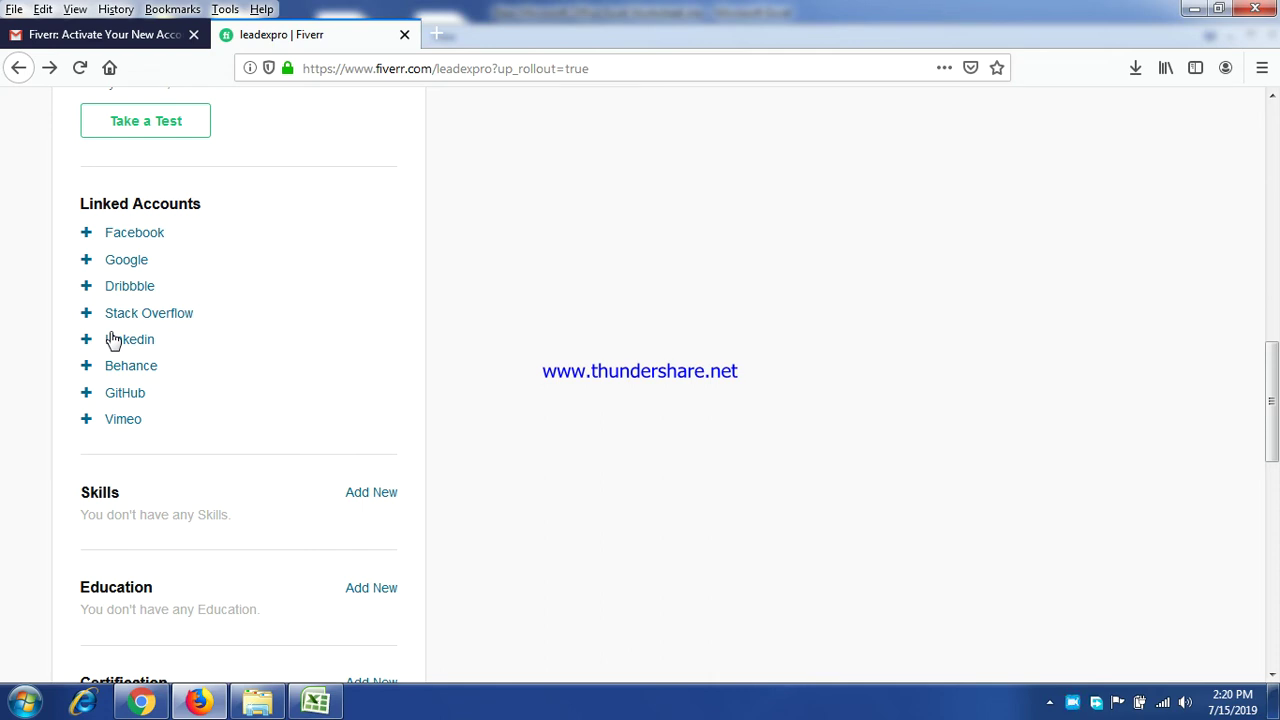
{"action": "scroll", "coordinate": [569, 466], "scroll_direction": "up", "scroll_amount": 10}
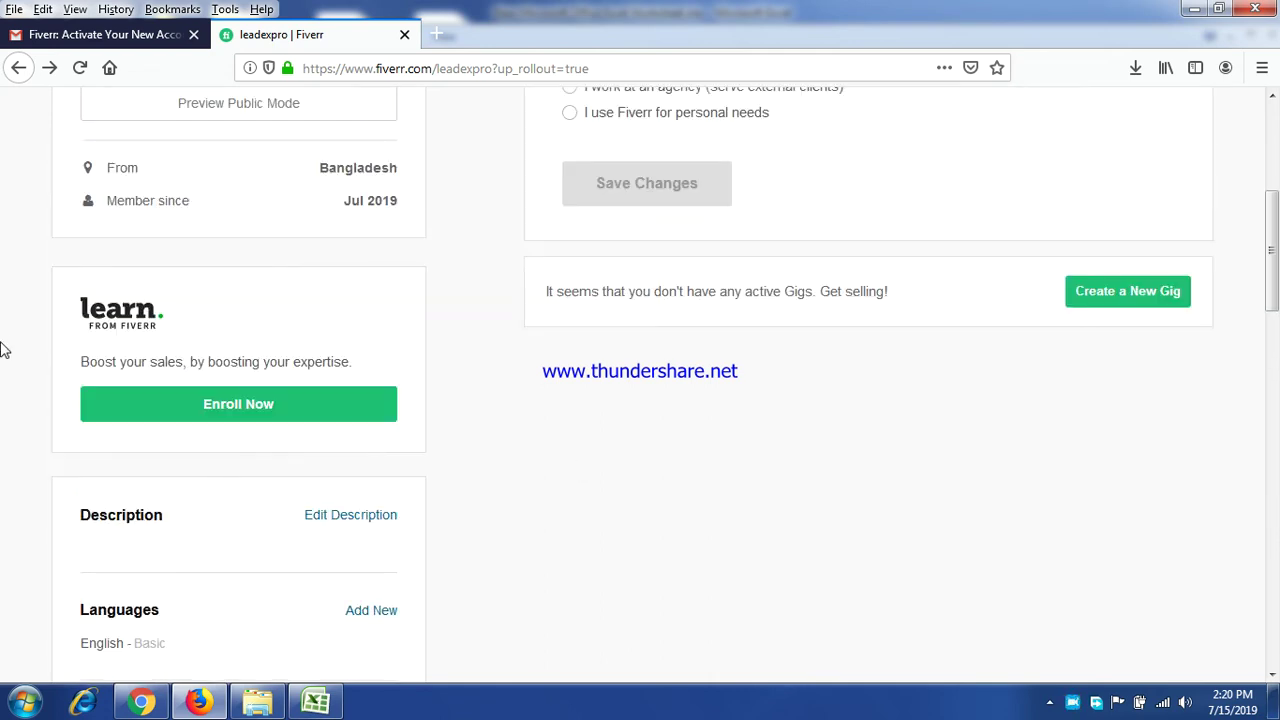
{"action": "scroll", "coordinate": [6, 344], "scroll_direction": "down", "scroll_amount": 5}
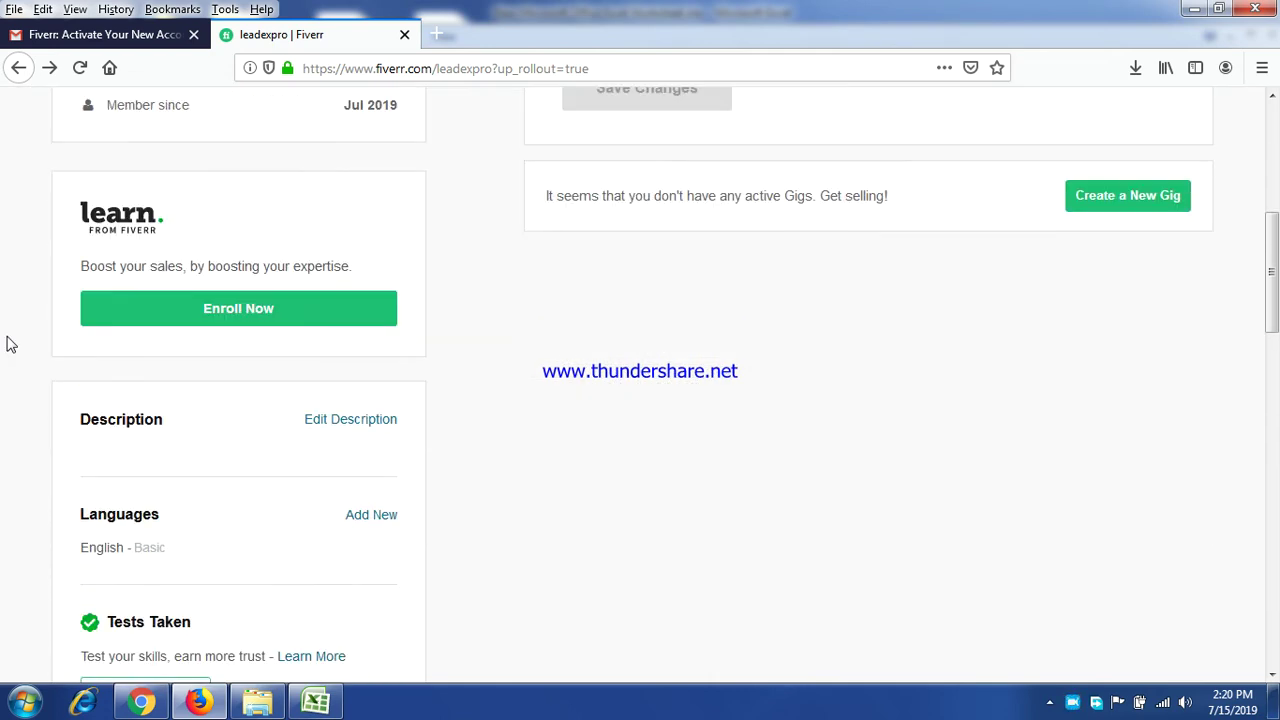
{"action": "scroll", "coordinate": [6, 344], "scroll_direction": "down", "scroll_amount": 3}
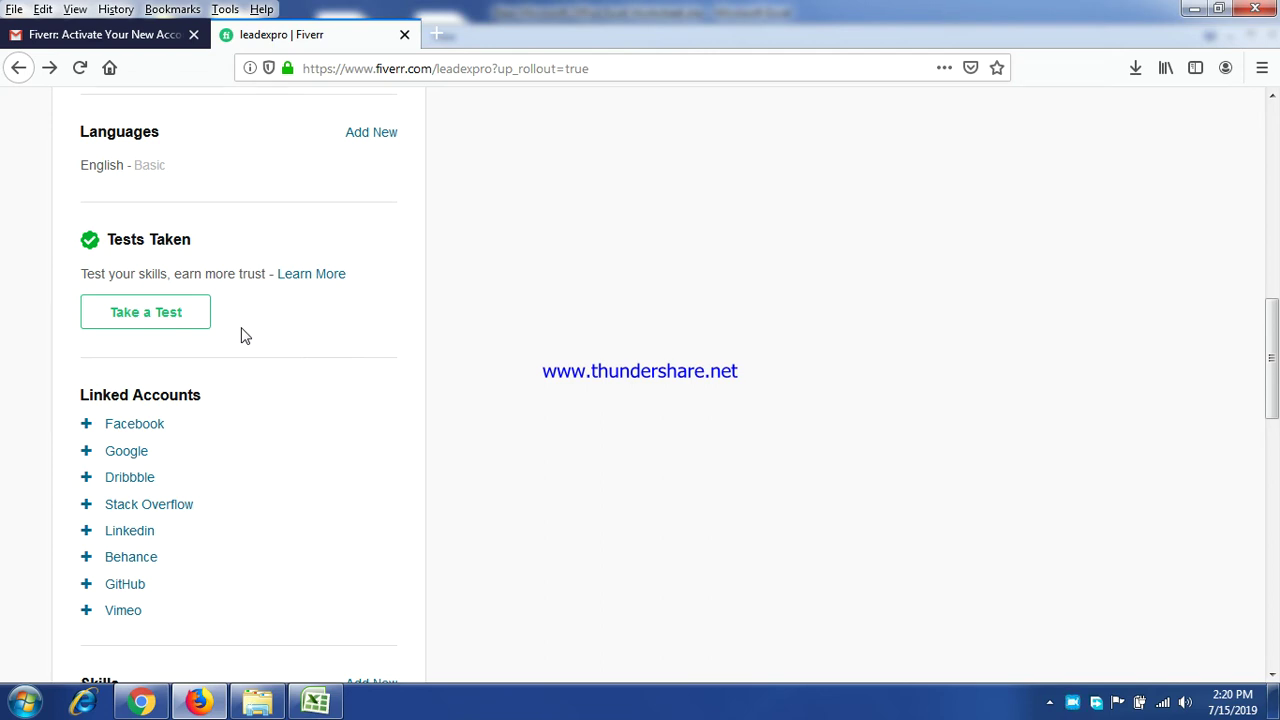
{"action": "scroll", "coordinate": [243, 335], "scroll_direction": "up", "scroll_amount": 4}
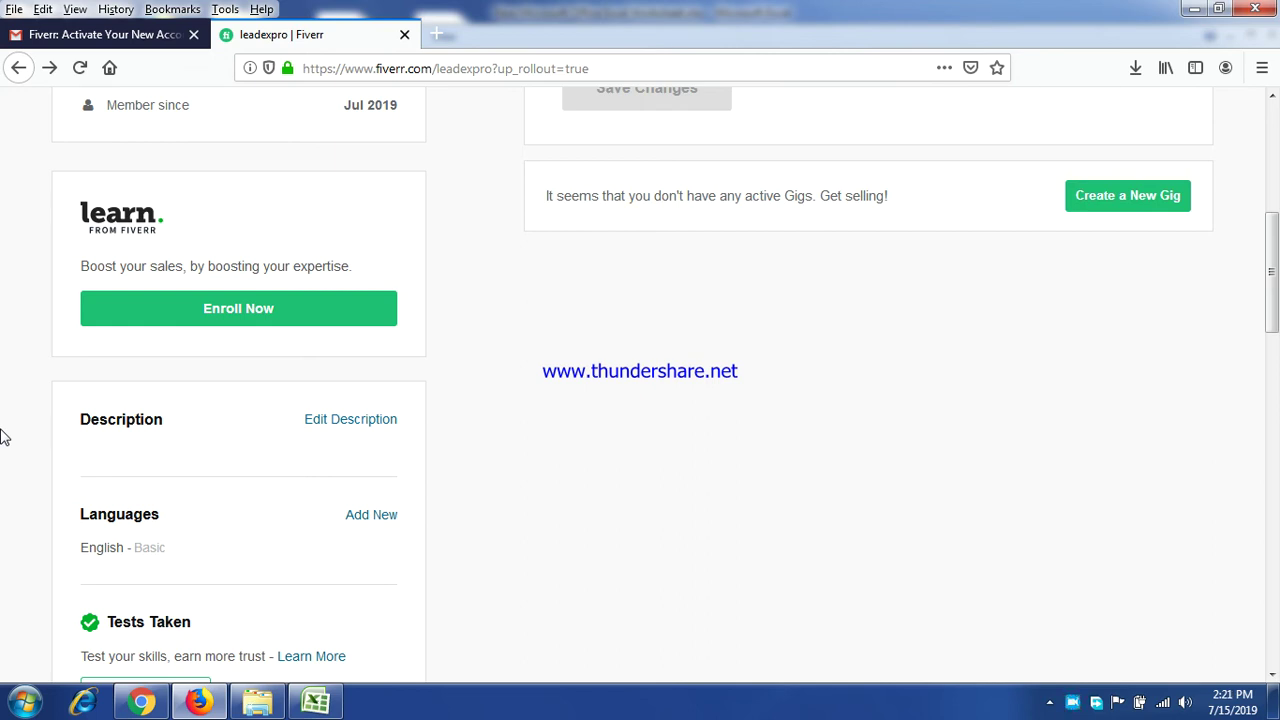
{"action": "scroll", "coordinate": [29, 471], "scroll_direction": "down", "scroll_amount": 3}
{"action": "scroll", "coordinate": [29, 471], "scroll_direction": "down", "scroll_amount": 1}
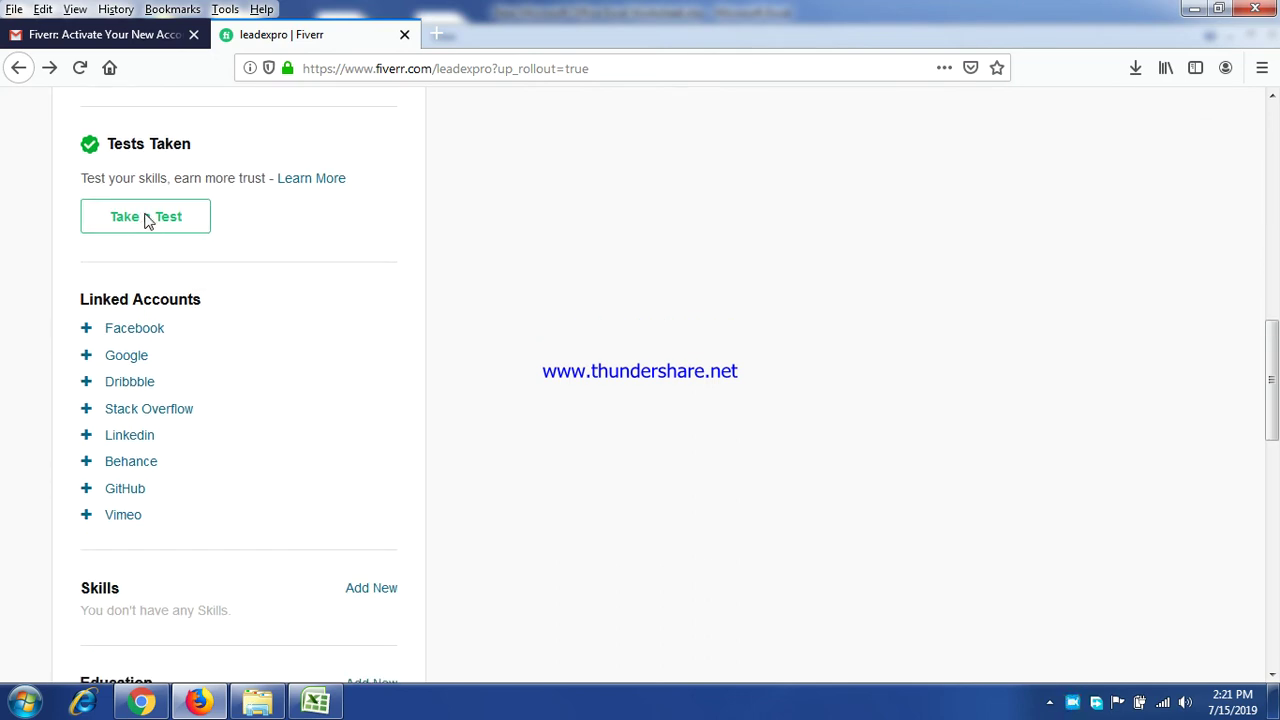
Step: Search the skill tests for 'office' and open the Microsoft Office 2016 Skills Test page
{"action": "left_click", "coordinate": [147, 219]}
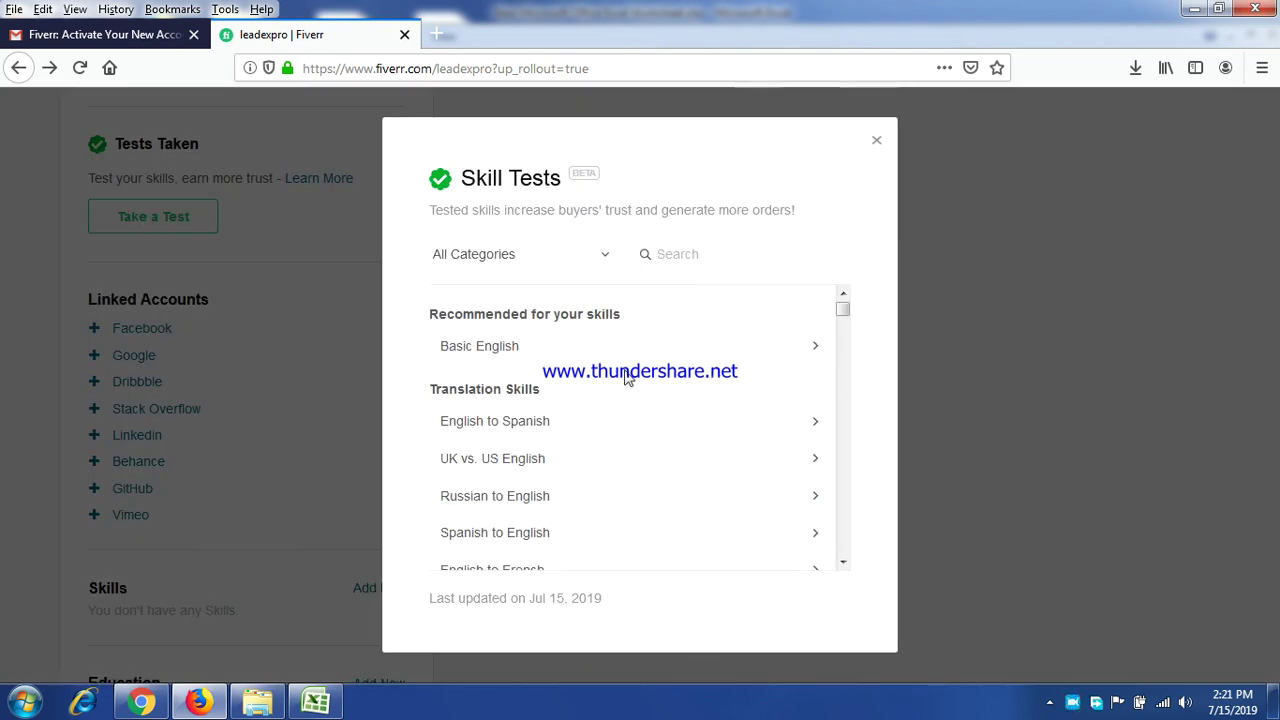
{"action": "scroll", "coordinate": [623, 374], "scroll_direction": "down", "scroll_amount": 10}
{"action": "scroll", "coordinate": [634, 432], "scroll_direction": "down", "scroll_amount": 15}
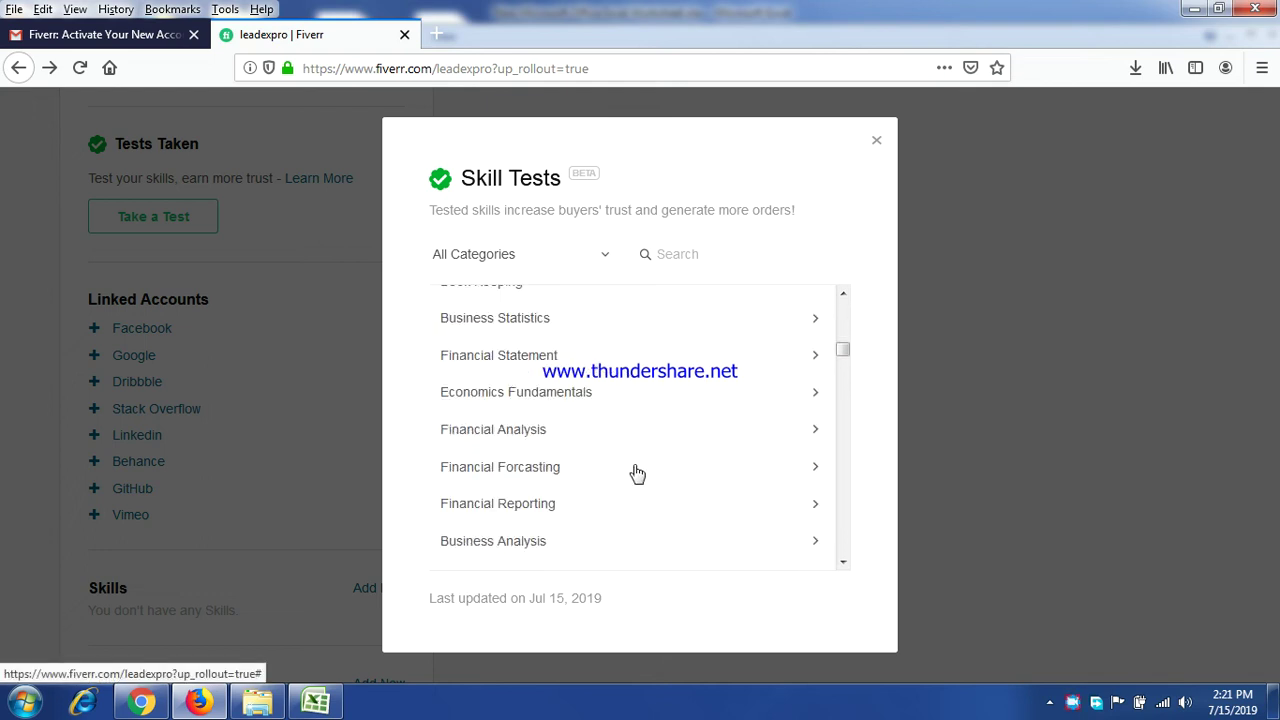
{"action": "scroll", "coordinate": [637, 474], "scroll_direction": "down", "scroll_amount": 3}
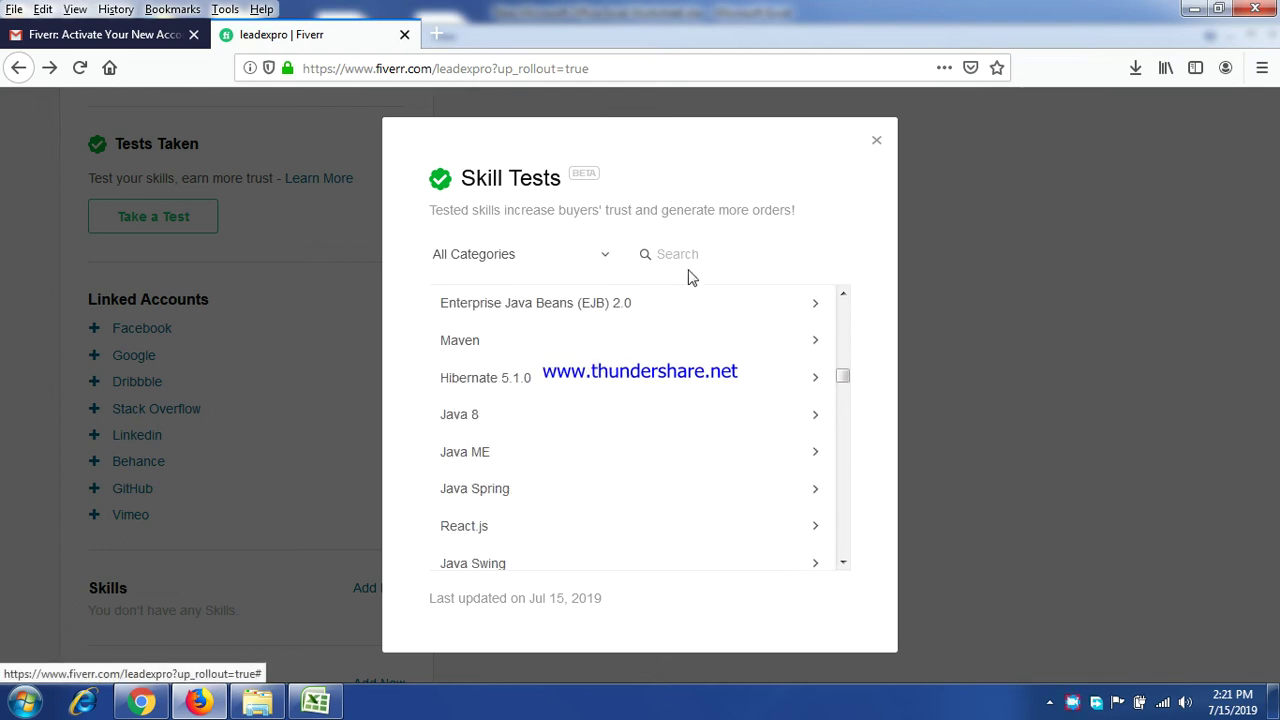
{"action": "left_click", "coordinate": [688, 254]}
{"action": "type", "text": "office"}
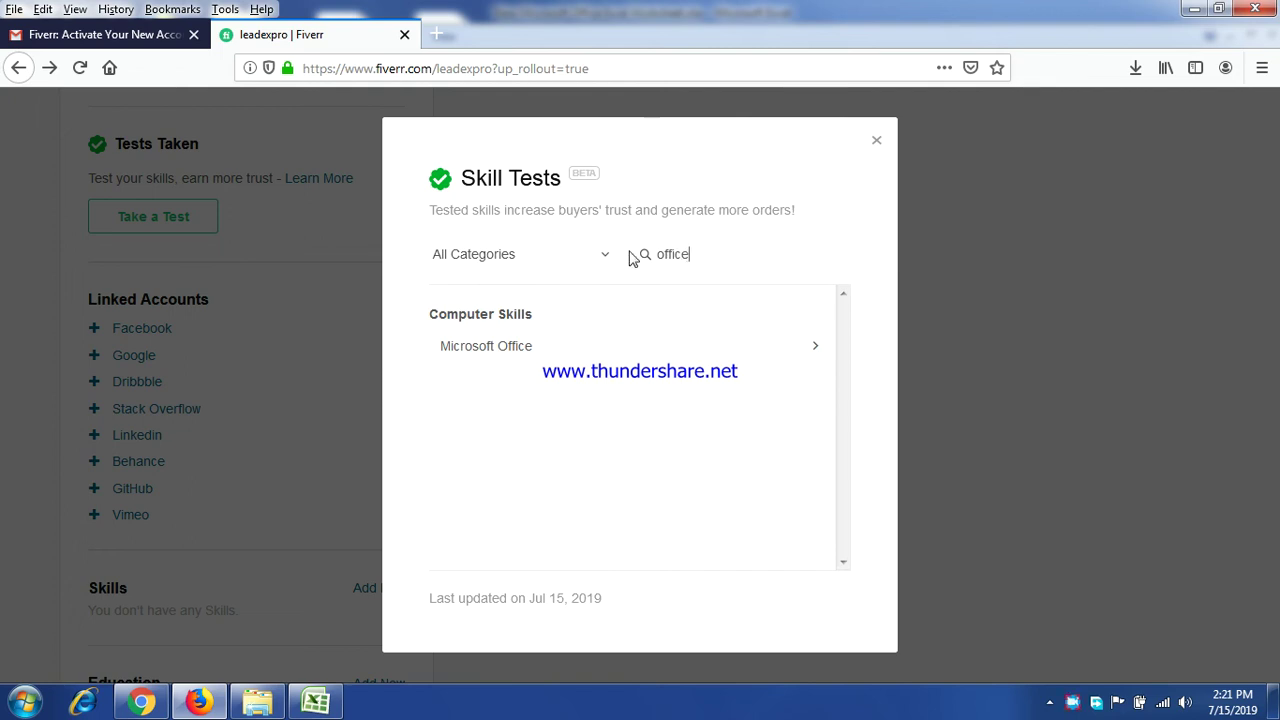
{"action": "left_click", "coordinate": [480, 350]}
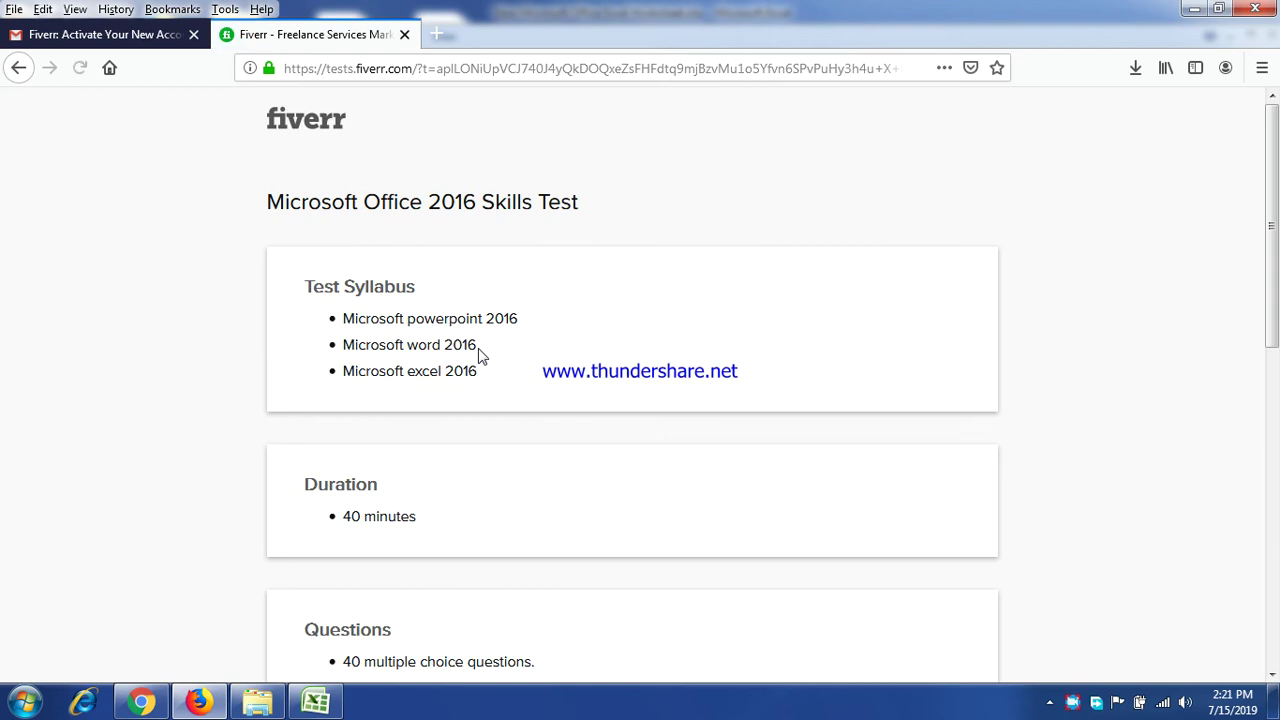
Step: Attempt Start Test on the Microsoft Office 2016 Skills Test, then return to the leadexpro profile
{"action": "scroll", "coordinate": [551, 451], "scroll_direction": "down", "scroll_amount": 3}
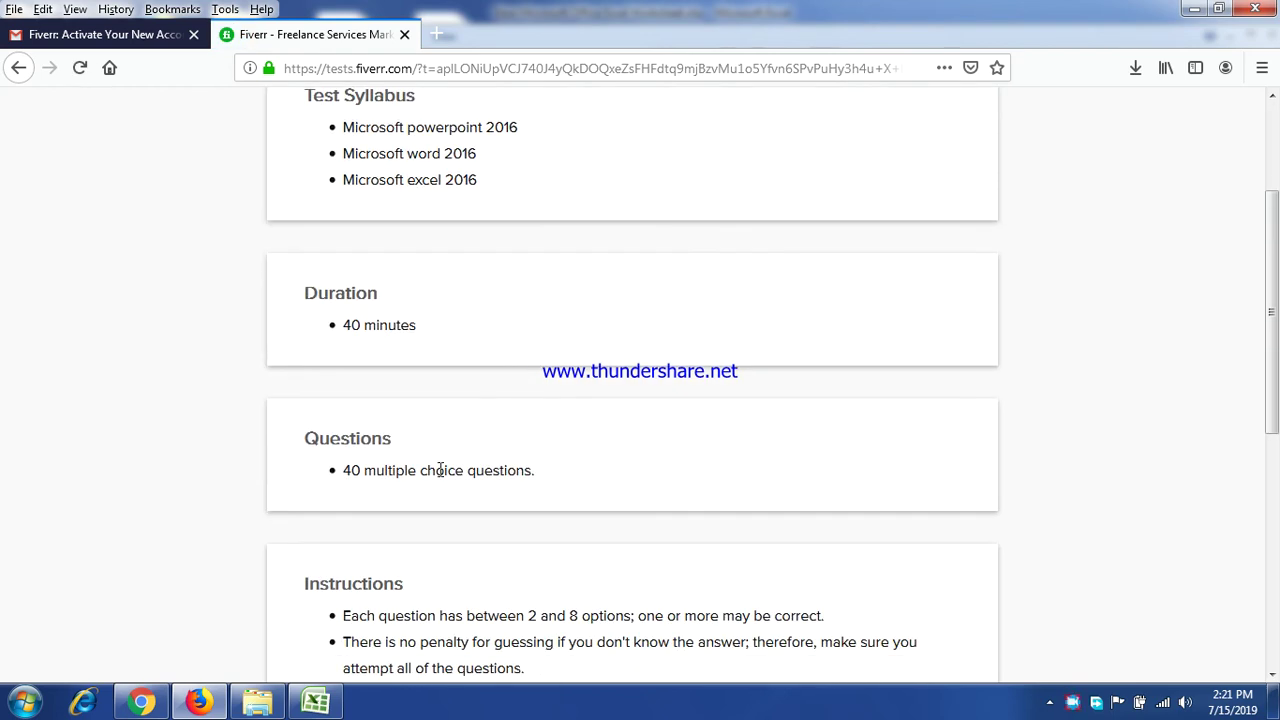
{"action": "scroll", "coordinate": [440, 468], "scroll_direction": "up", "scroll_amount": 2}
{"action": "scroll", "coordinate": [443, 477], "scroll_direction": "down", "scroll_amount": 10}
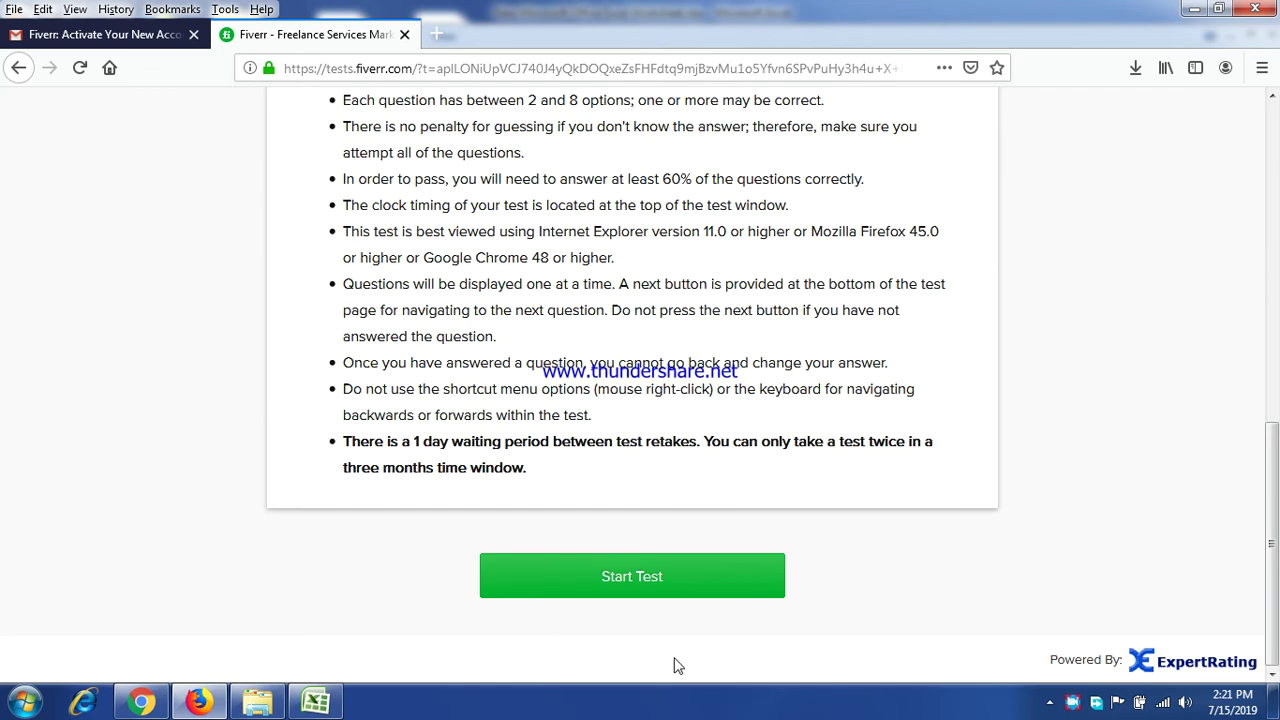
{"action": "left_click", "coordinate": [648, 588]}
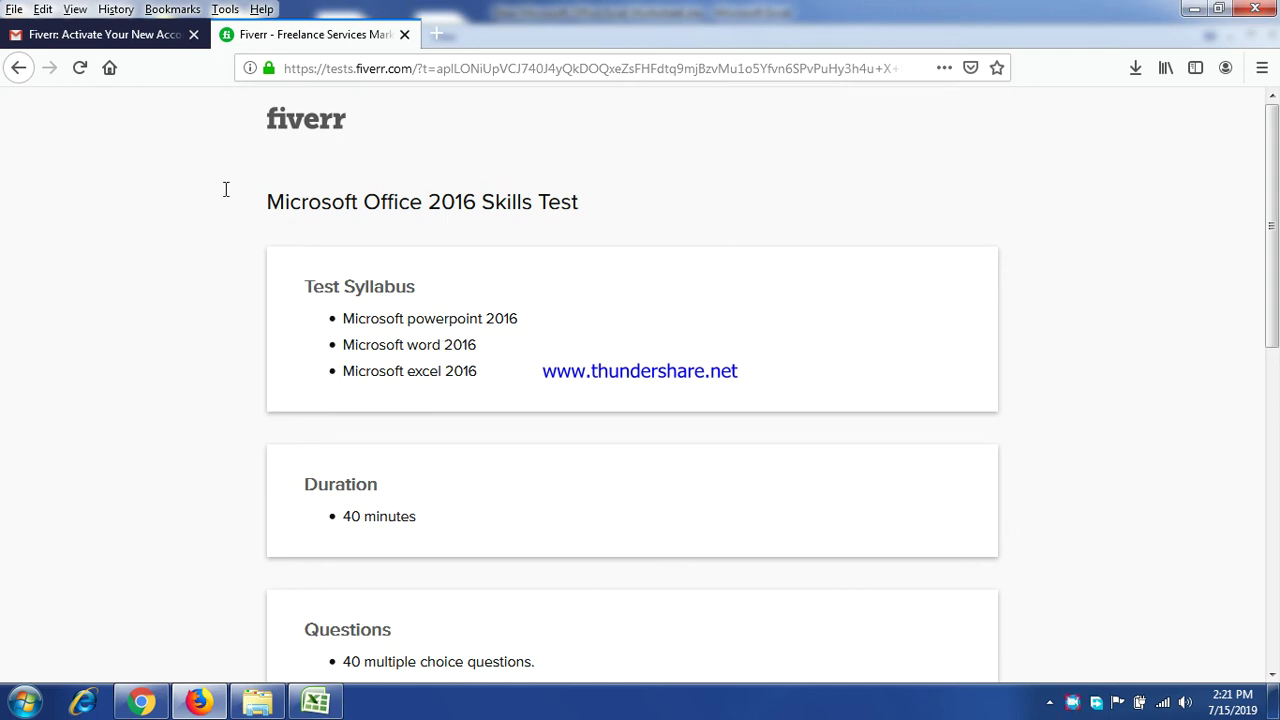
{"action": "left_click", "coordinate": [20, 72]}
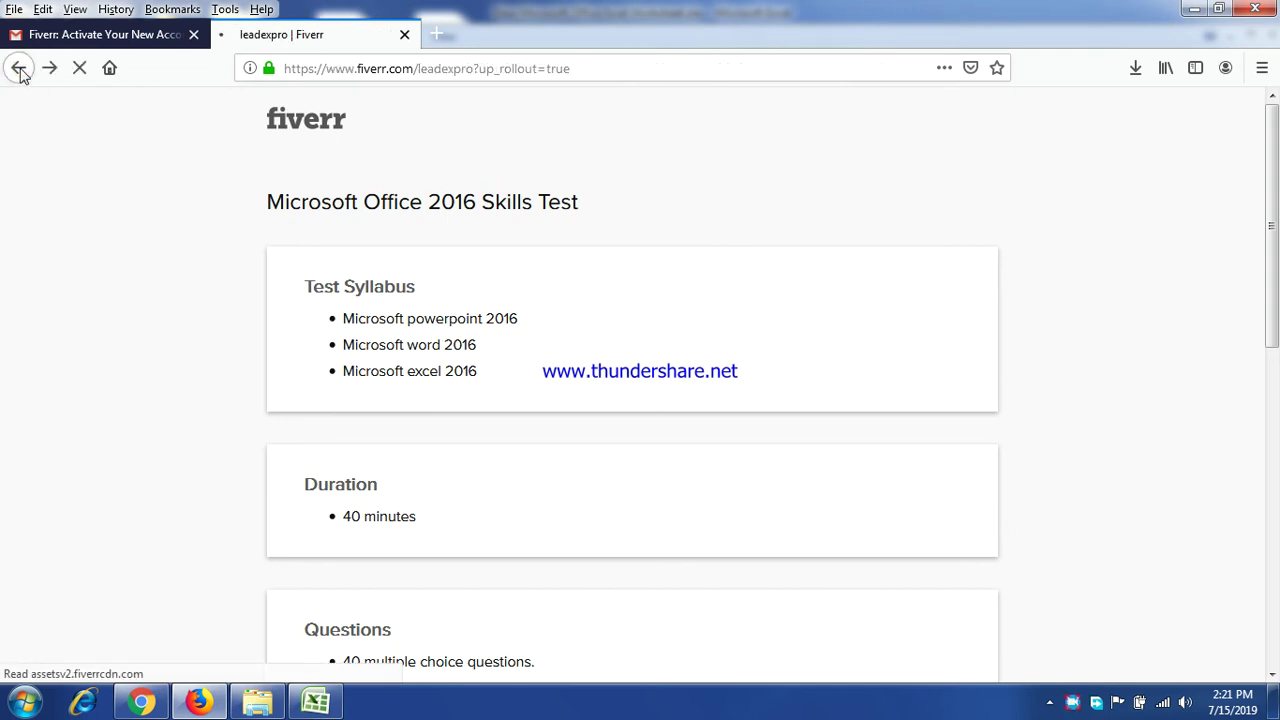
Step: Open the skill tests list from the profile and search it for 'data'
{"action": "scroll", "coordinate": [623, 360], "scroll_direction": "up", "scroll_amount": 3}
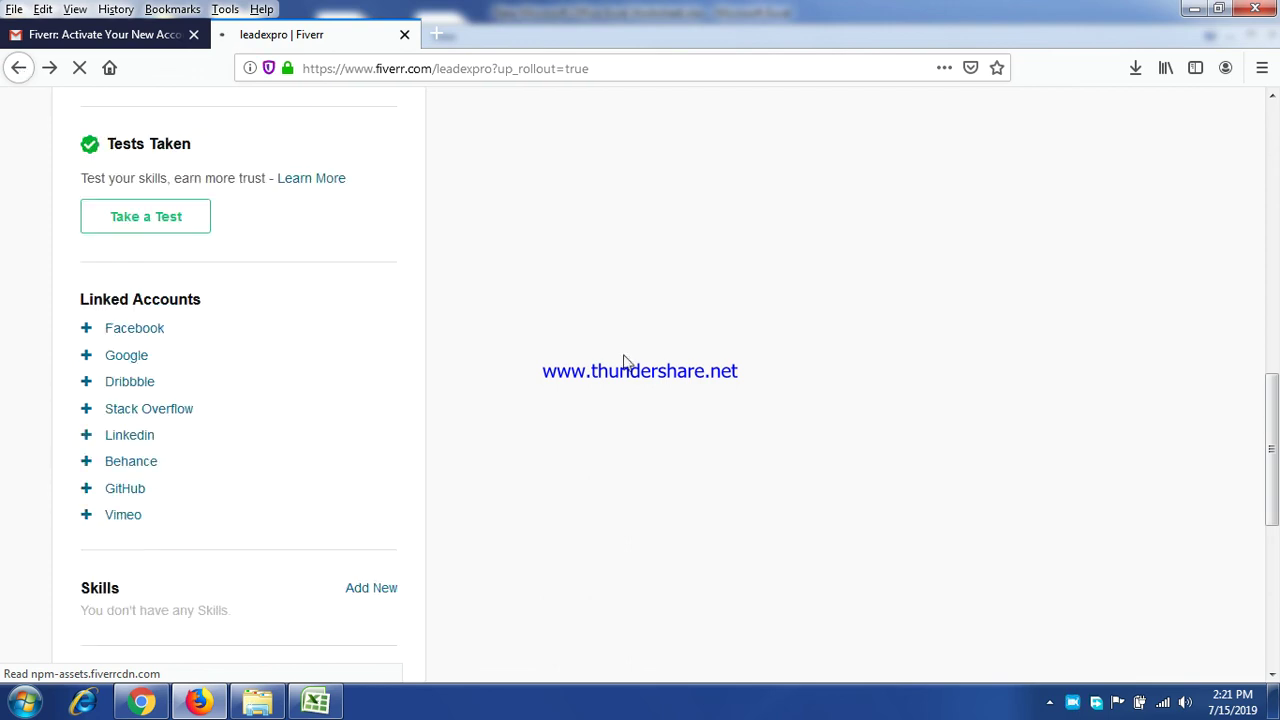
{"action": "left_click", "coordinate": [147, 227]}
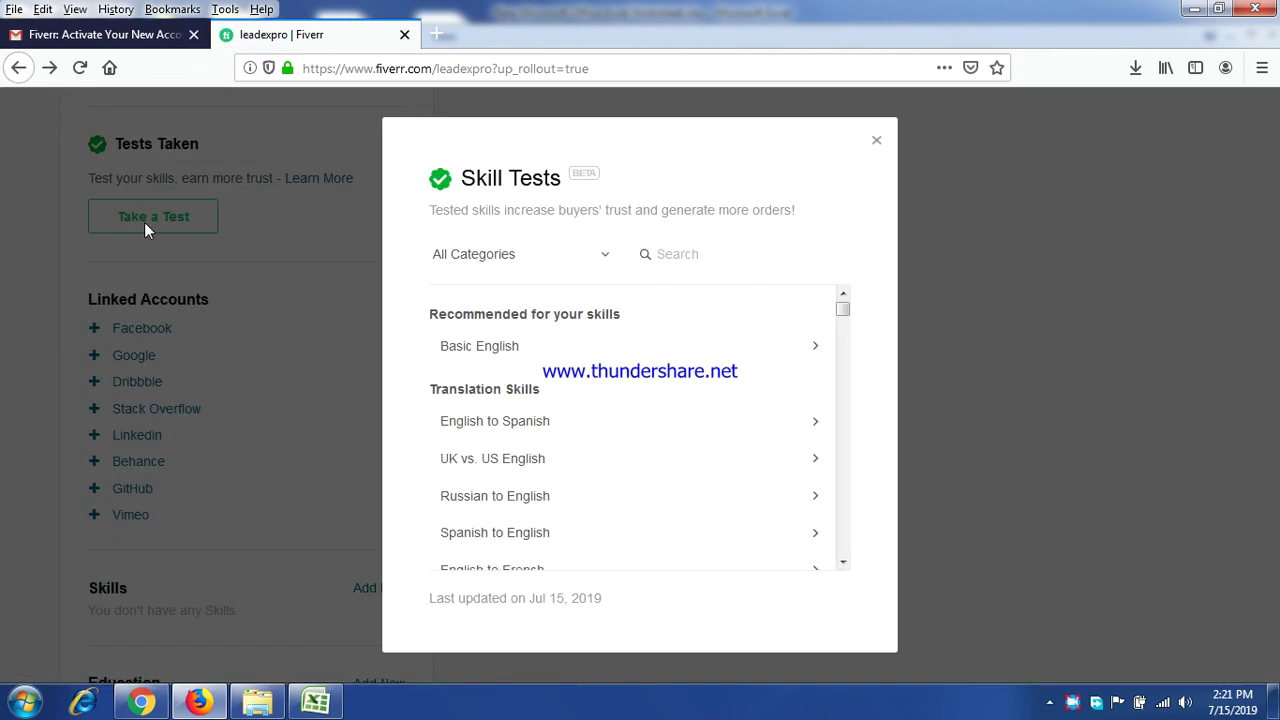
{"action": "left_click", "coordinate": [720, 254]}
{"action": "type", "text": "da"}
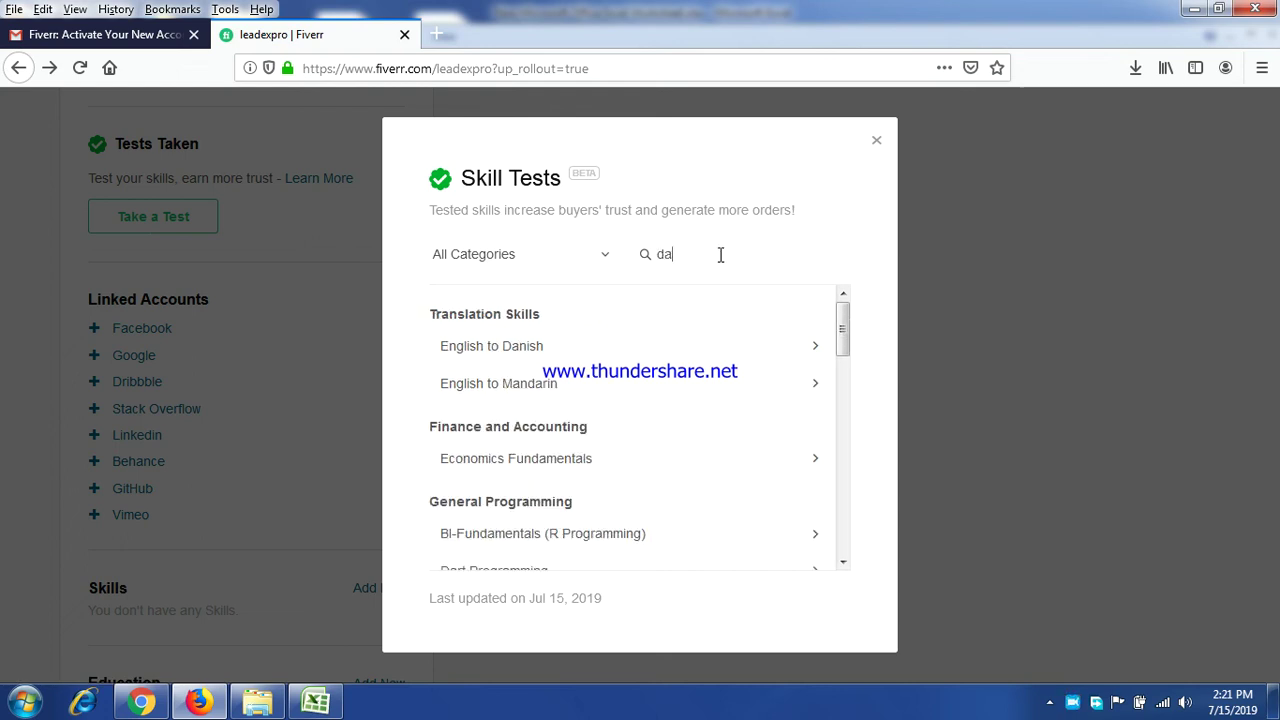
{"action": "type", "text": "ta"}
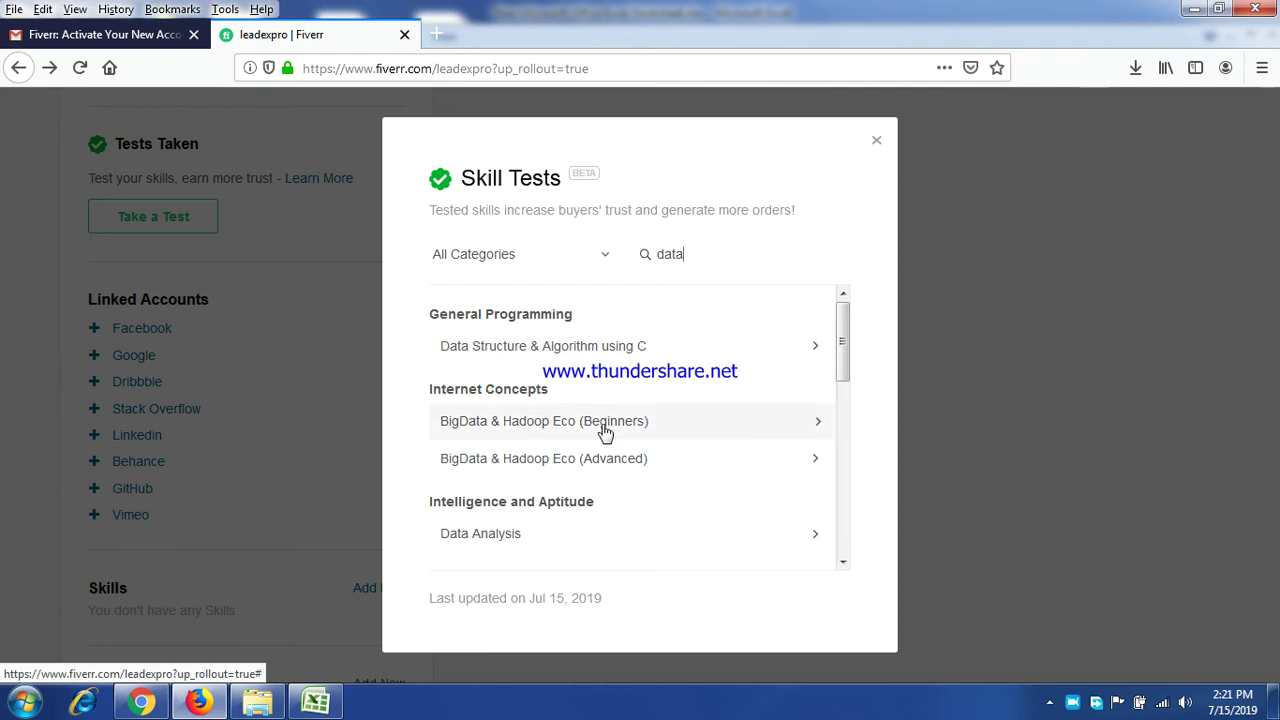
{"action": "scroll", "coordinate": [526, 491], "scroll_direction": "down", "scroll_amount": 2}
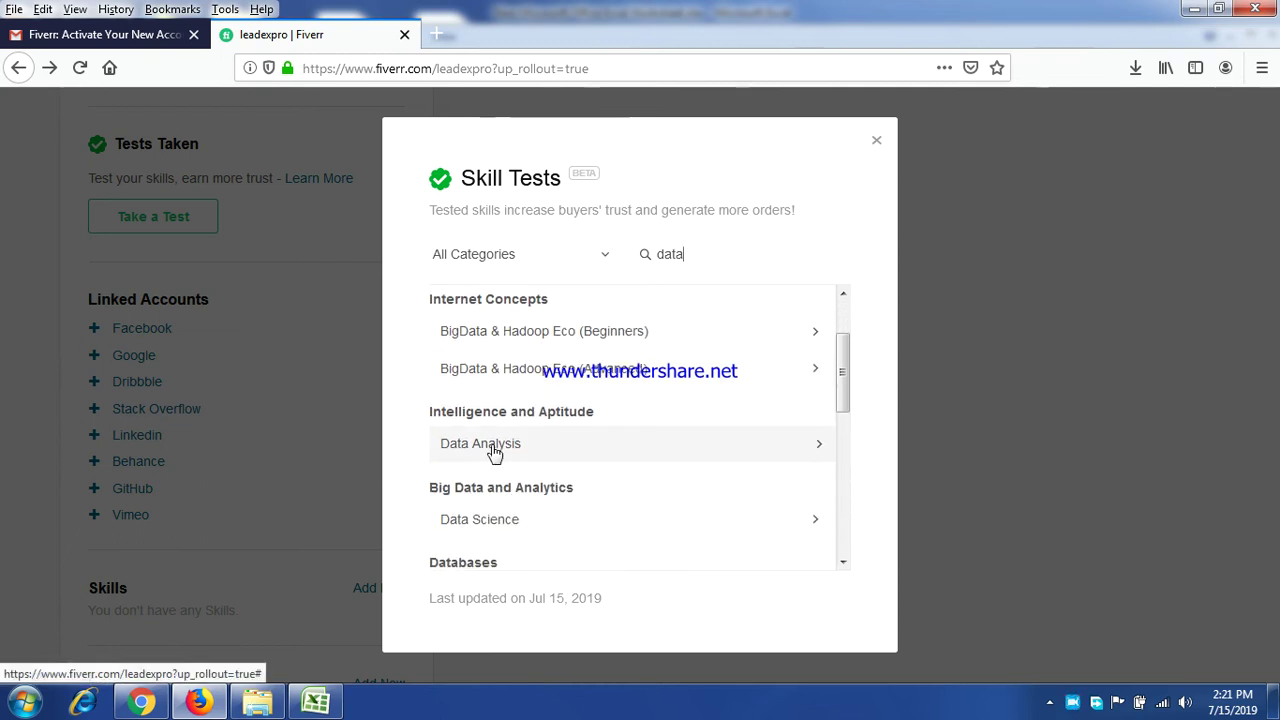
{"action": "scroll", "coordinate": [489, 524], "scroll_direction": "down", "scroll_amount": 3}
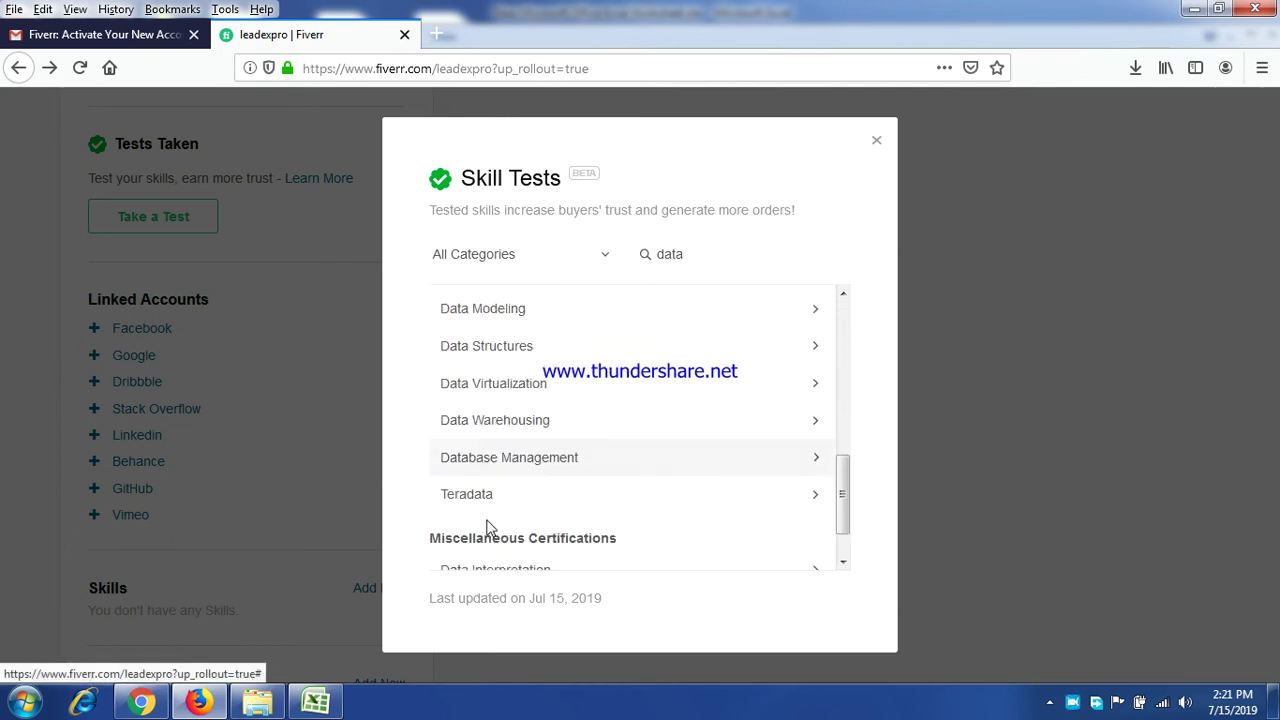
{"action": "scroll", "coordinate": [771, 380], "scroll_direction": "up", "scroll_amount": 8}
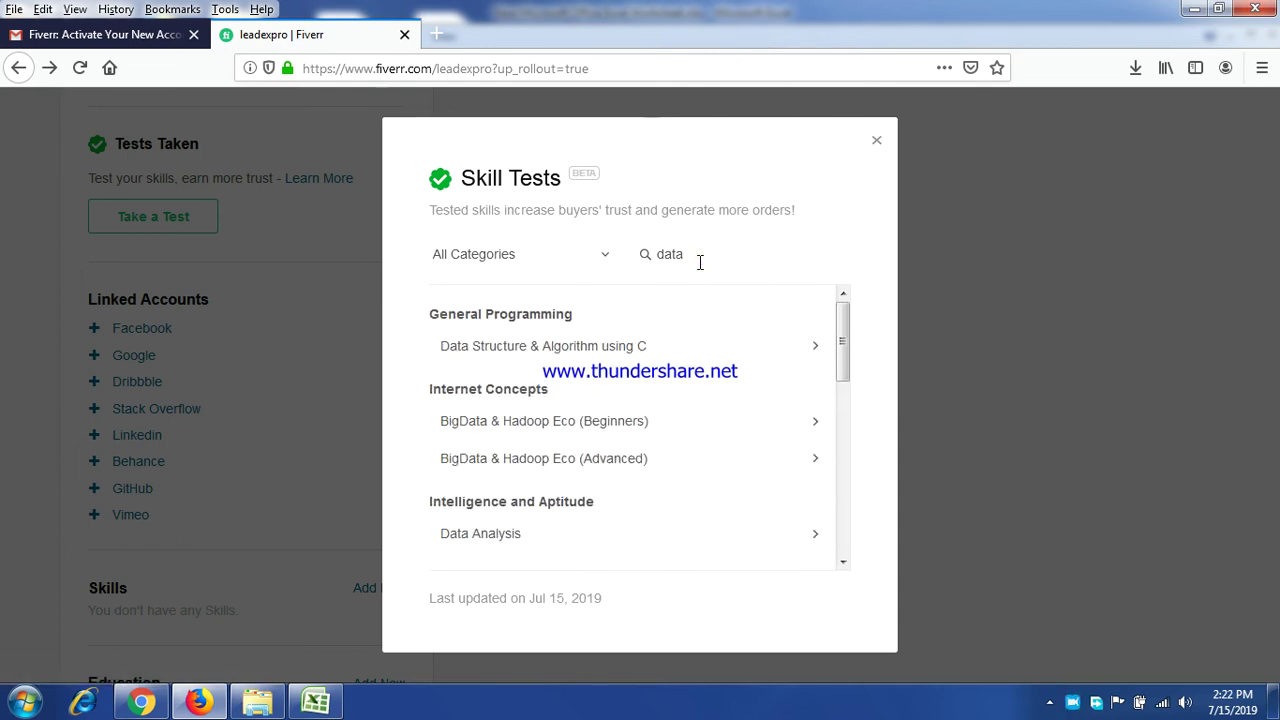
Step: Replace the search with 'soci' and open the Social Media Marketing test
{"action": "key", "text": "BackSpace"}
{"action": "key", "text": "BackSpace"}
{"action": "key", "text": "BackSpace"}
{"action": "key", "text": "BackSpace"}
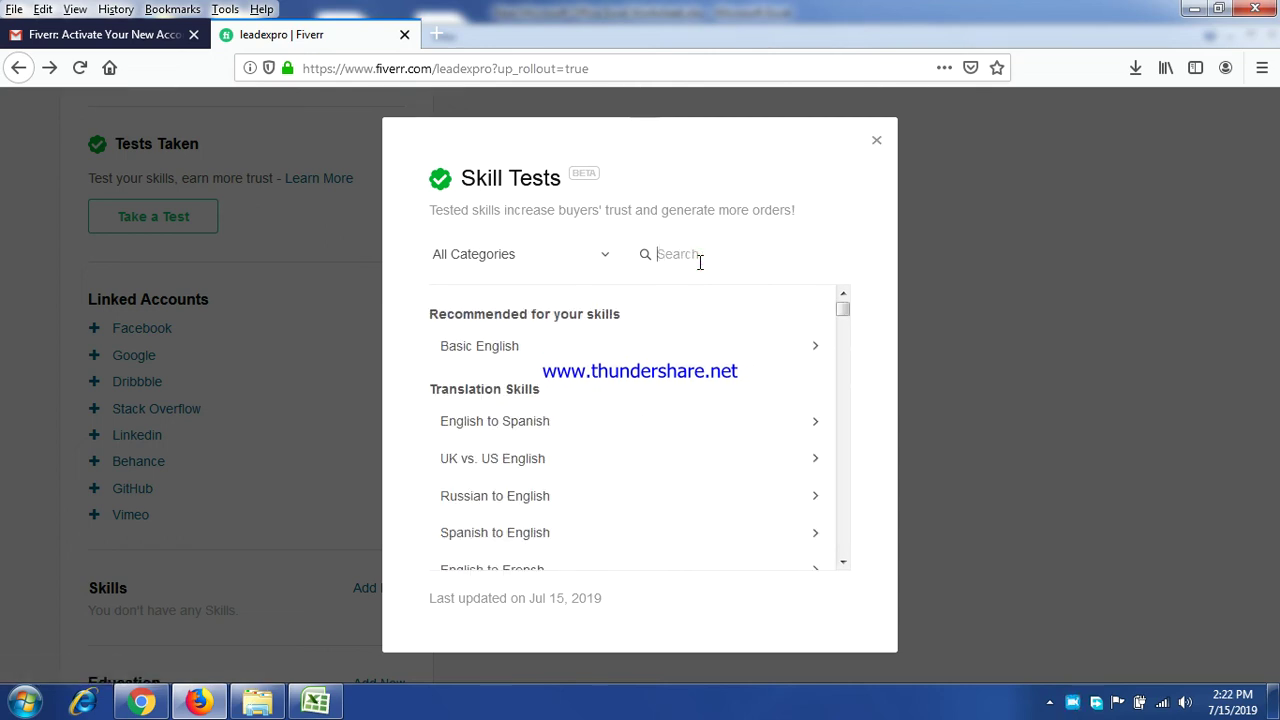
{"action": "type", "text": "social"}
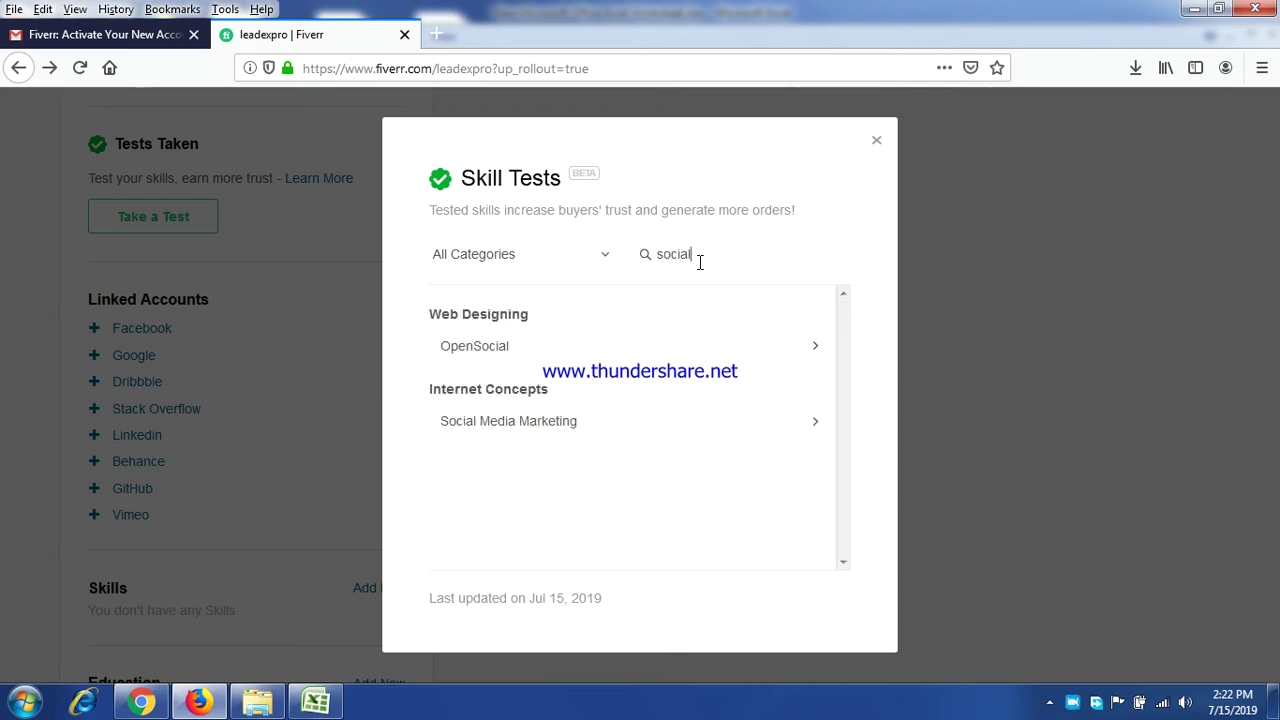
{"action": "left_click", "coordinate": [495, 421]}
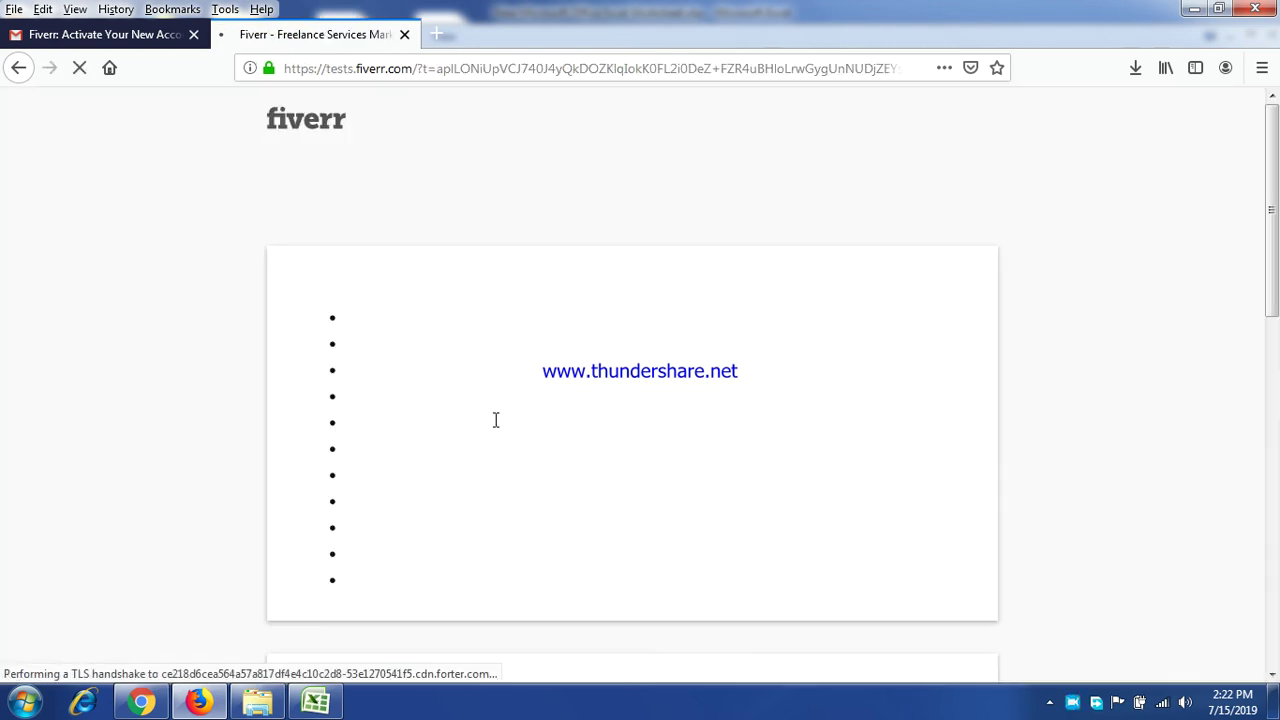
Step: Read through the Social Media Marketing Test details down to Start Test, then go back to the profile
{"action": "scroll", "coordinate": [597, 339], "scroll_direction": "down", "scroll_amount": 3}
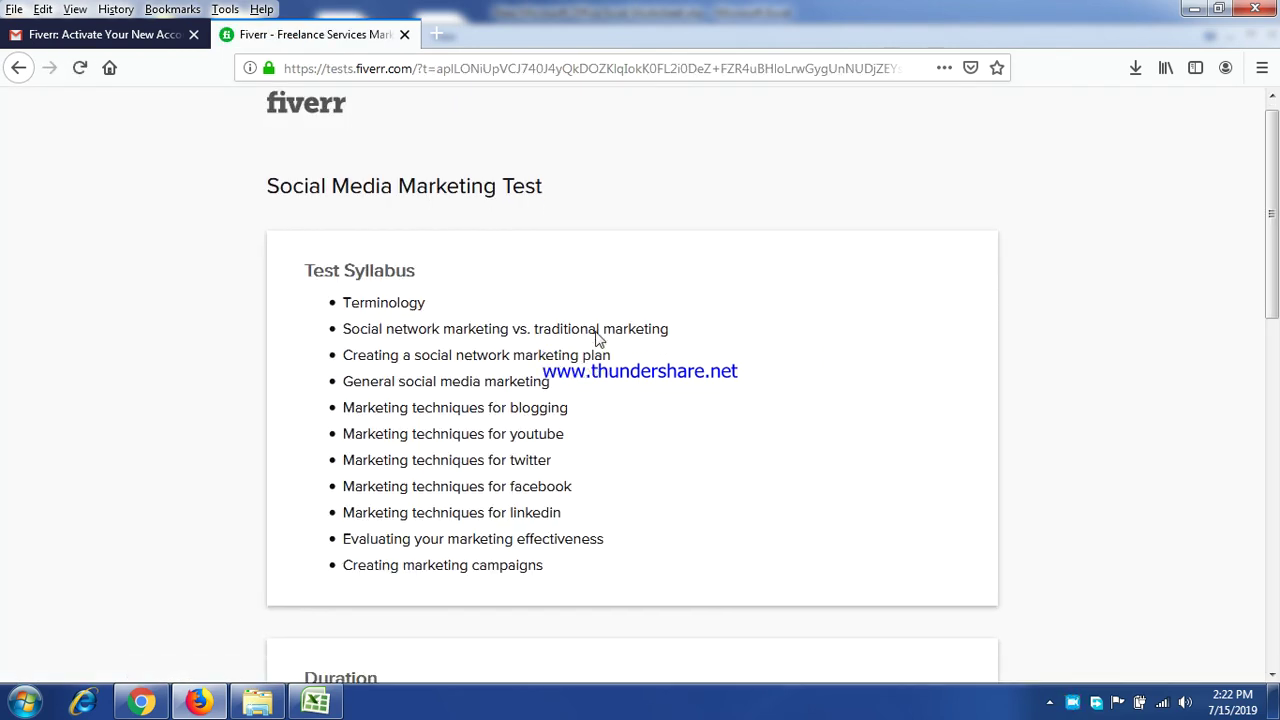
{"action": "scroll", "coordinate": [597, 339], "scroll_direction": "up", "scroll_amount": 2}
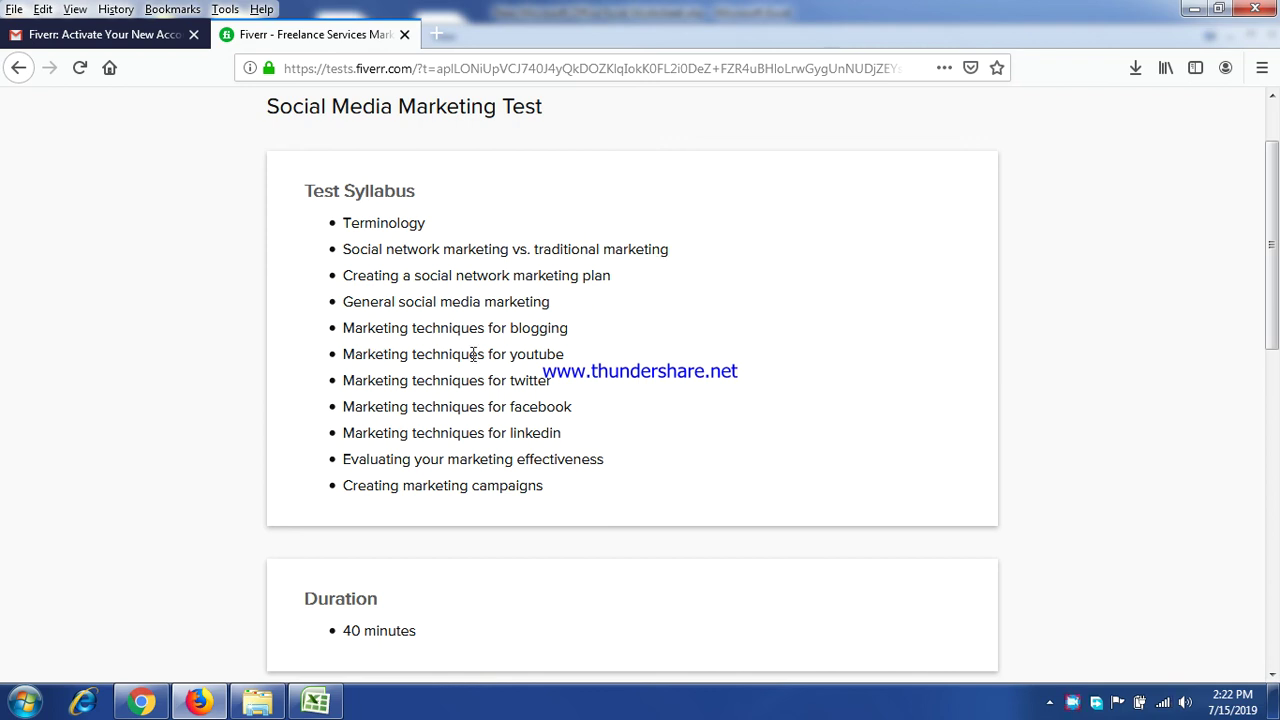
{"action": "scroll", "coordinate": [457, 326], "scroll_direction": "down", "scroll_amount": 3}
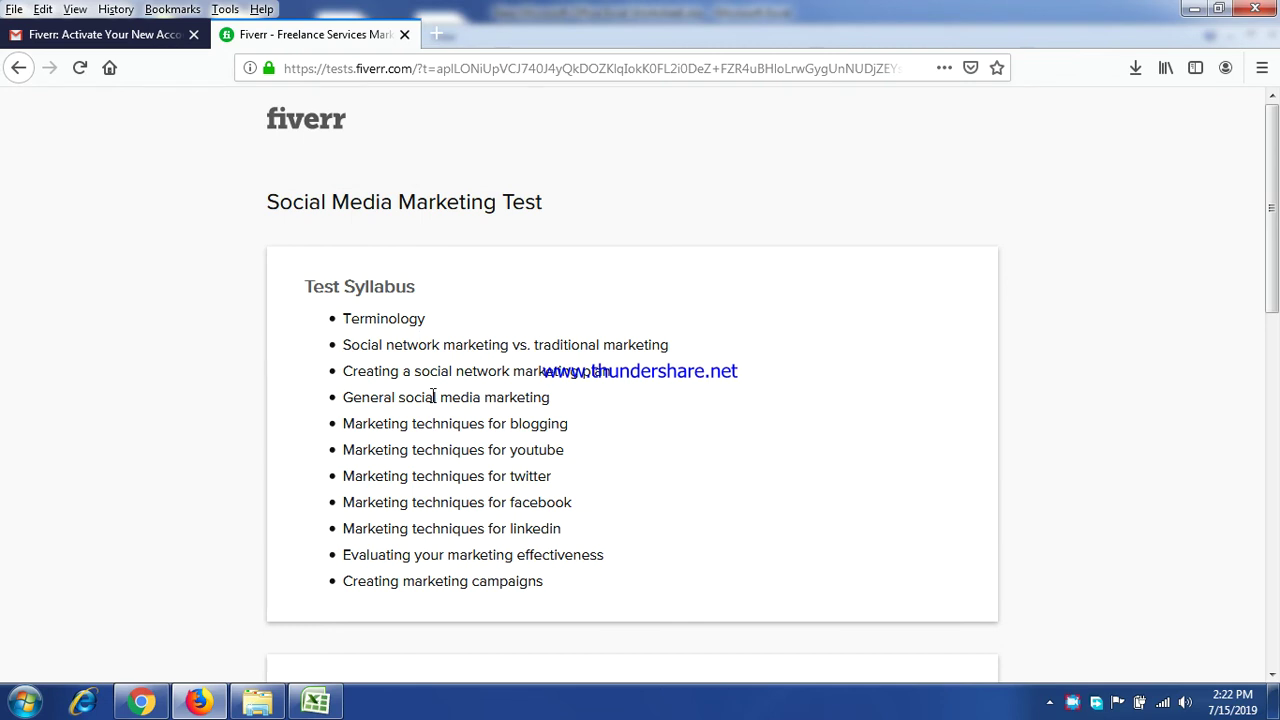
{"action": "scroll", "coordinate": [457, 420], "scroll_direction": "down", "scroll_amount": 1}
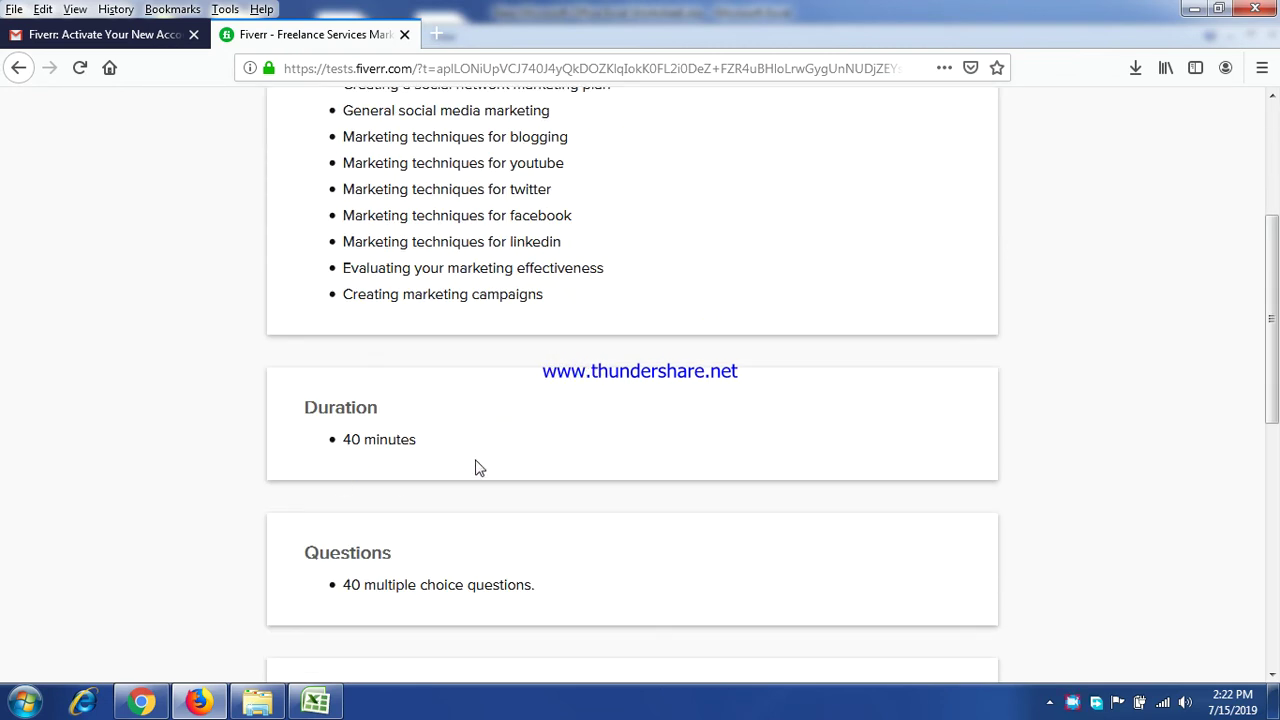
{"action": "scroll", "coordinate": [474, 460], "scroll_direction": "down", "scroll_amount": 3}
{"action": "scroll", "coordinate": [472, 444], "scroll_direction": "down", "scroll_amount": 7}
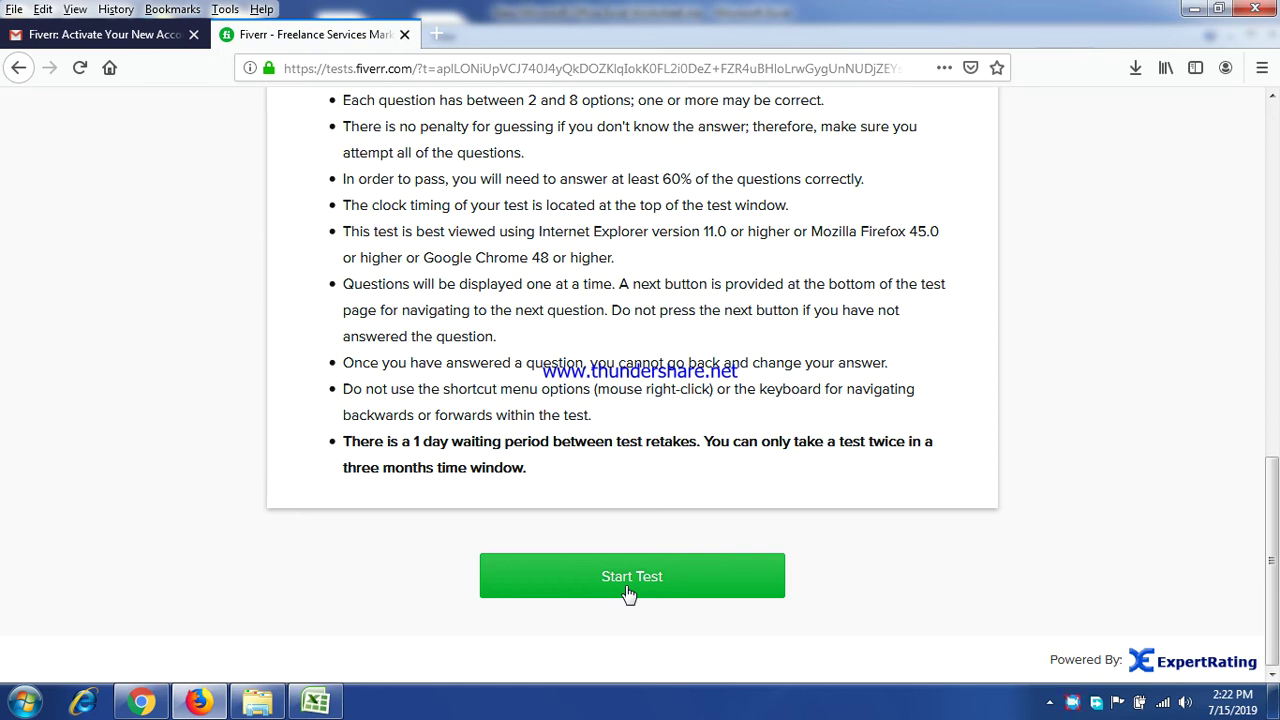
{"action": "scroll", "coordinate": [628, 593], "scroll_direction": "up", "scroll_amount": 10}
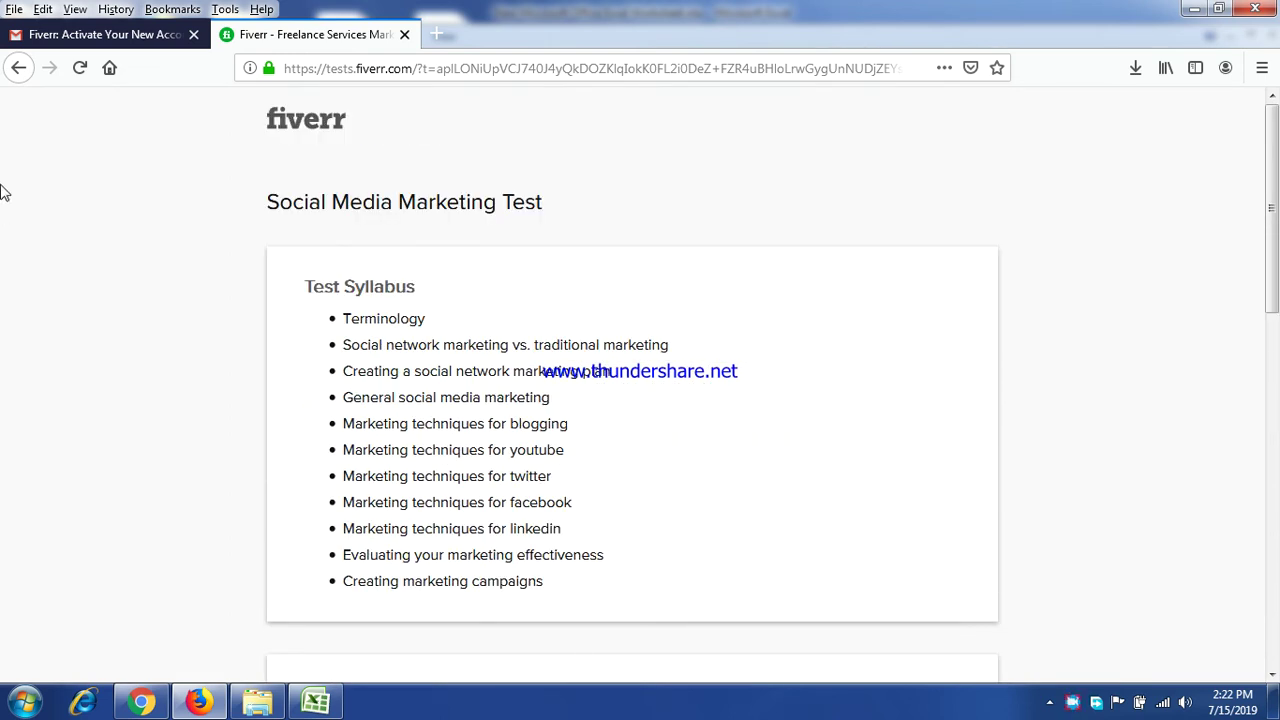
{"action": "left_click", "coordinate": [18, 70]}
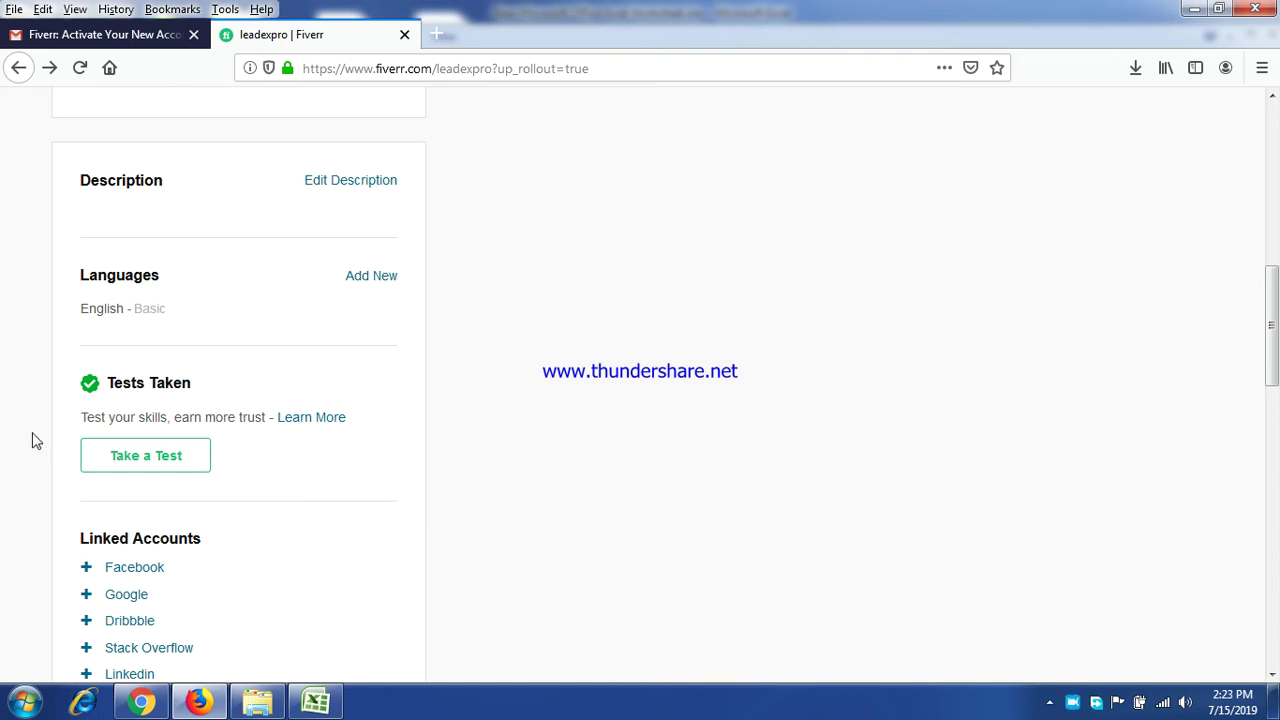
Step: Reload the leadexpro profile through the account menu's My Profile entry
{"action": "scroll", "coordinate": [2, 474], "scroll_direction": "down", "scroll_amount": 5}
{"action": "scroll", "coordinate": [2, 474], "scroll_direction": "up", "scroll_amount": 10}
{"action": "scroll", "coordinate": [2, 474], "scroll_direction": "up", "scroll_amount": 2}
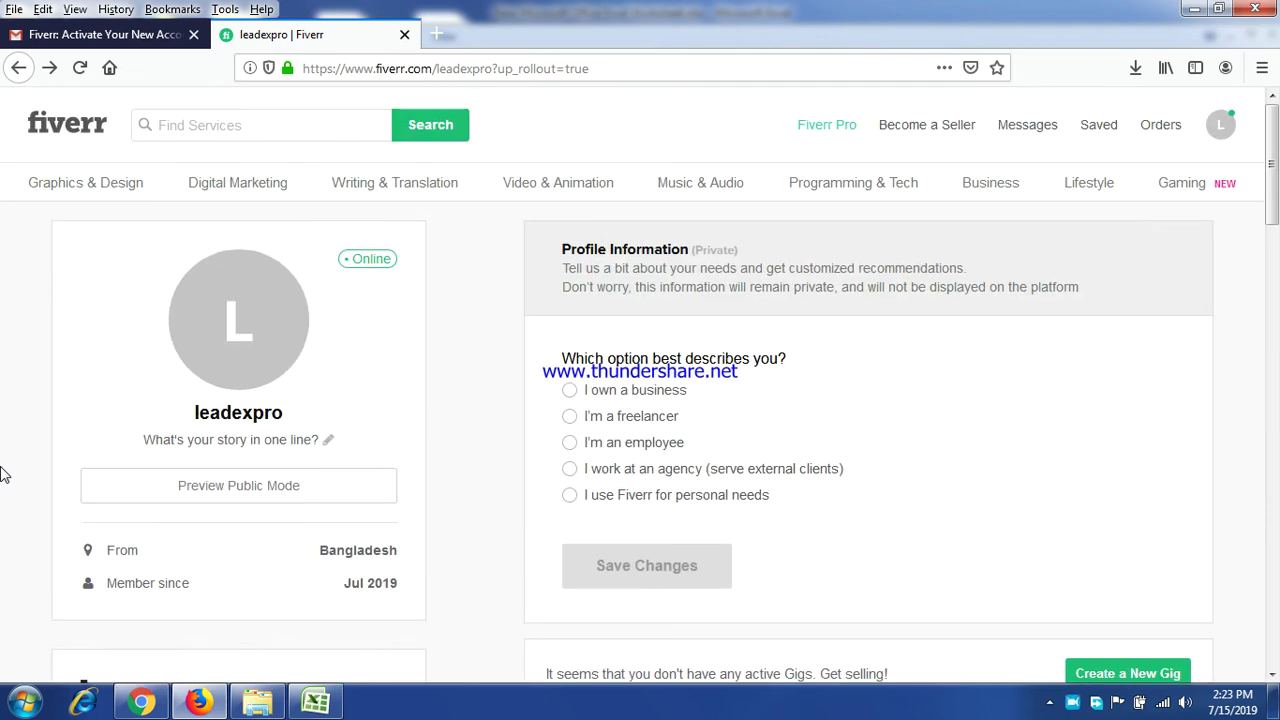
{"action": "scroll", "coordinate": [4, 472], "scroll_direction": "down", "scroll_amount": 2}
{"action": "scroll", "coordinate": [4, 472], "scroll_direction": "up", "scroll_amount": 2}
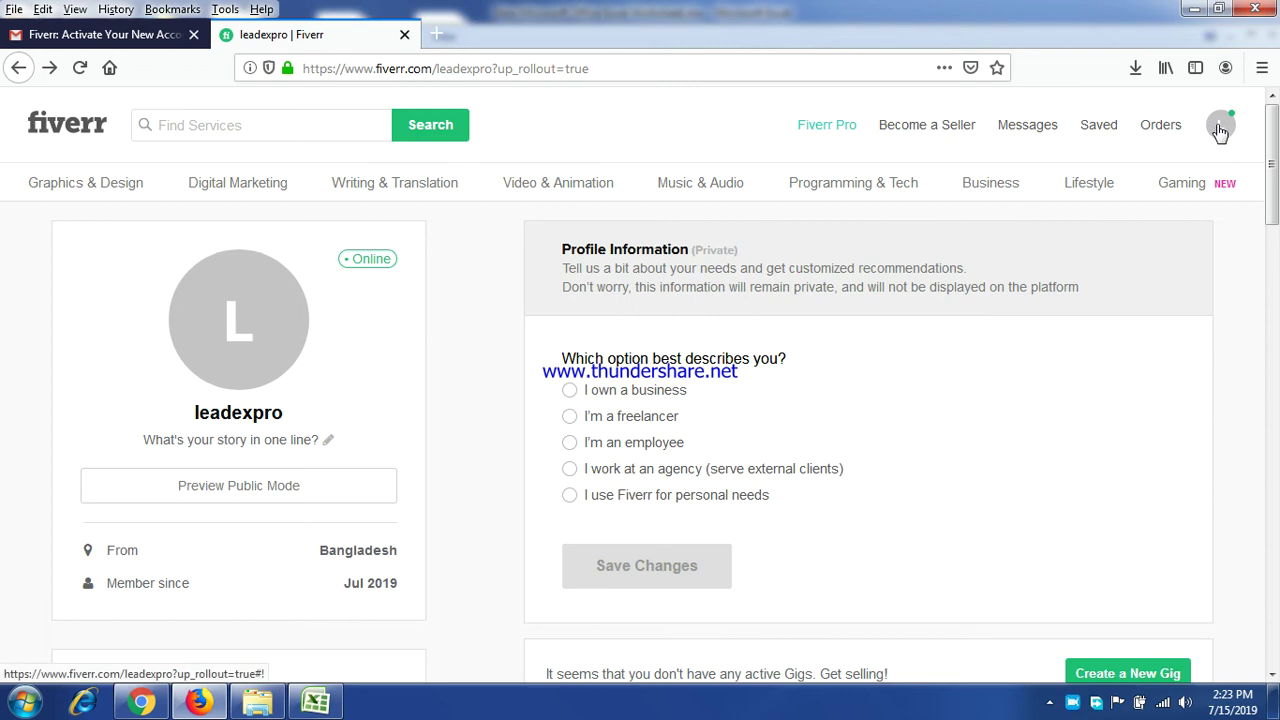
{"action": "left_click", "coordinate": [1220, 125]}
{"action": "left_click", "coordinate": [1115, 176]}
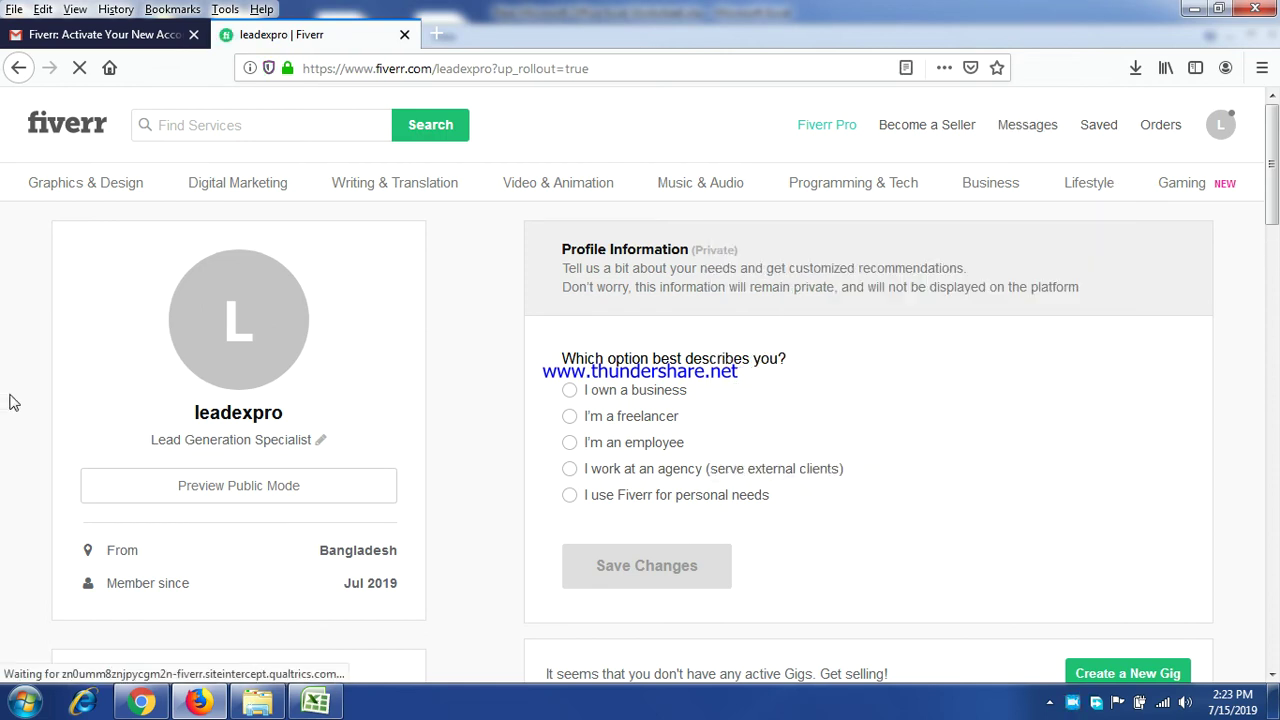
Step: Scroll down to the empty Skills section and open its Add New skill form
{"action": "scroll", "coordinate": [10, 402], "scroll_direction": "down", "scroll_amount": 4}
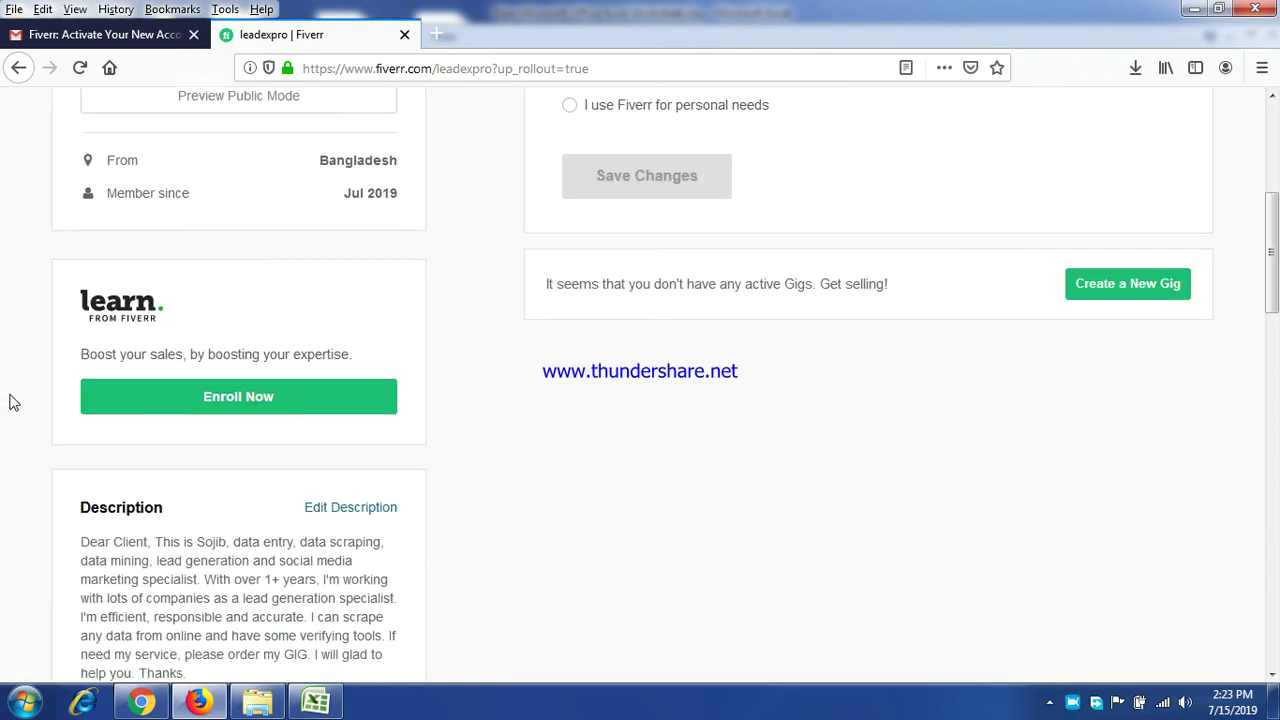
{"action": "scroll", "coordinate": [10, 402], "scroll_direction": "down", "scroll_amount": 6}
{"action": "scroll", "coordinate": [10, 402], "scroll_direction": "down", "scroll_amount": 4}
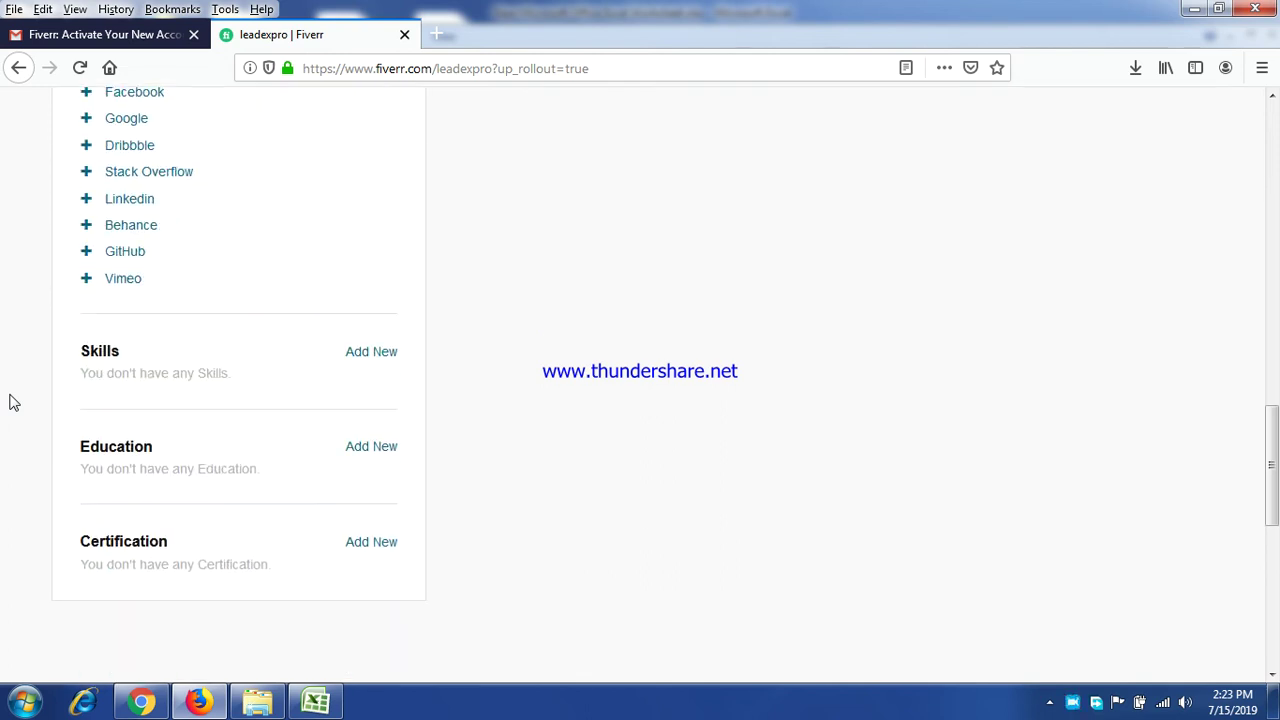
{"action": "scroll", "coordinate": [10, 402], "scroll_direction": "down", "scroll_amount": 2}
{"action": "left_click", "coordinate": [362, 167]}
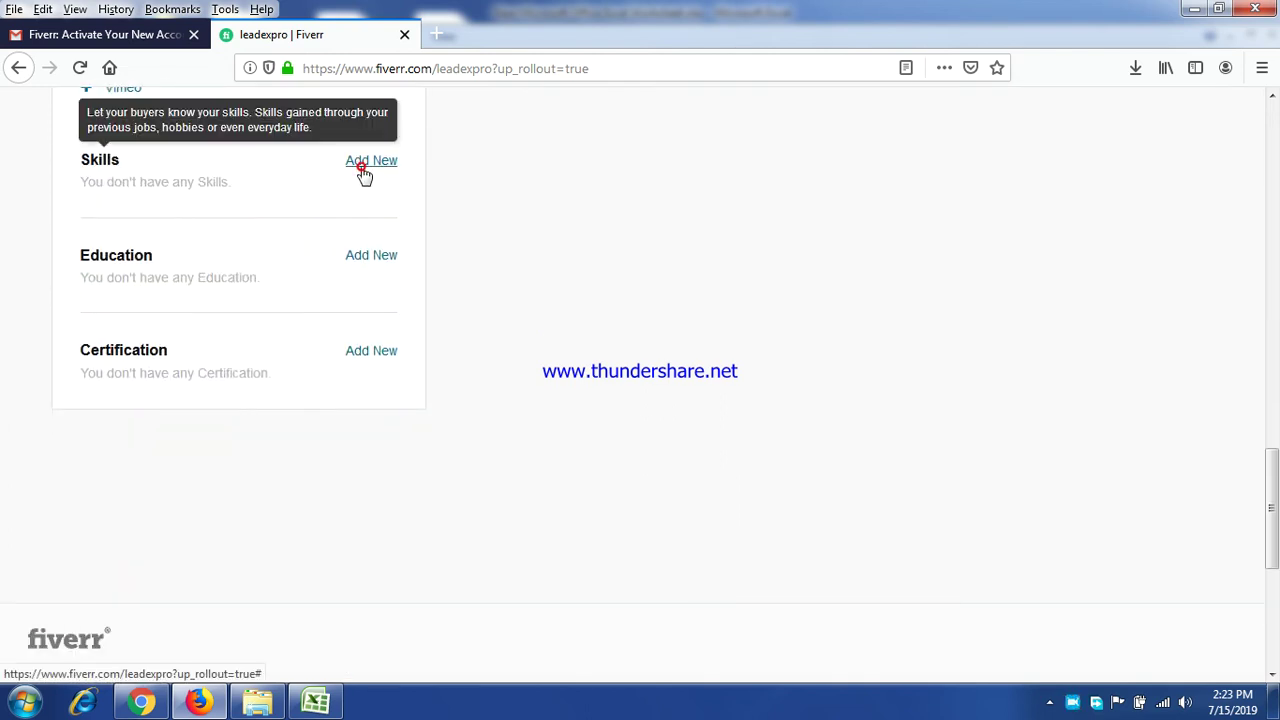
Step: Add 'Data Entry' from the skill suggestions with Intermediate experience level
{"action": "left_click", "coordinate": [267, 211]}
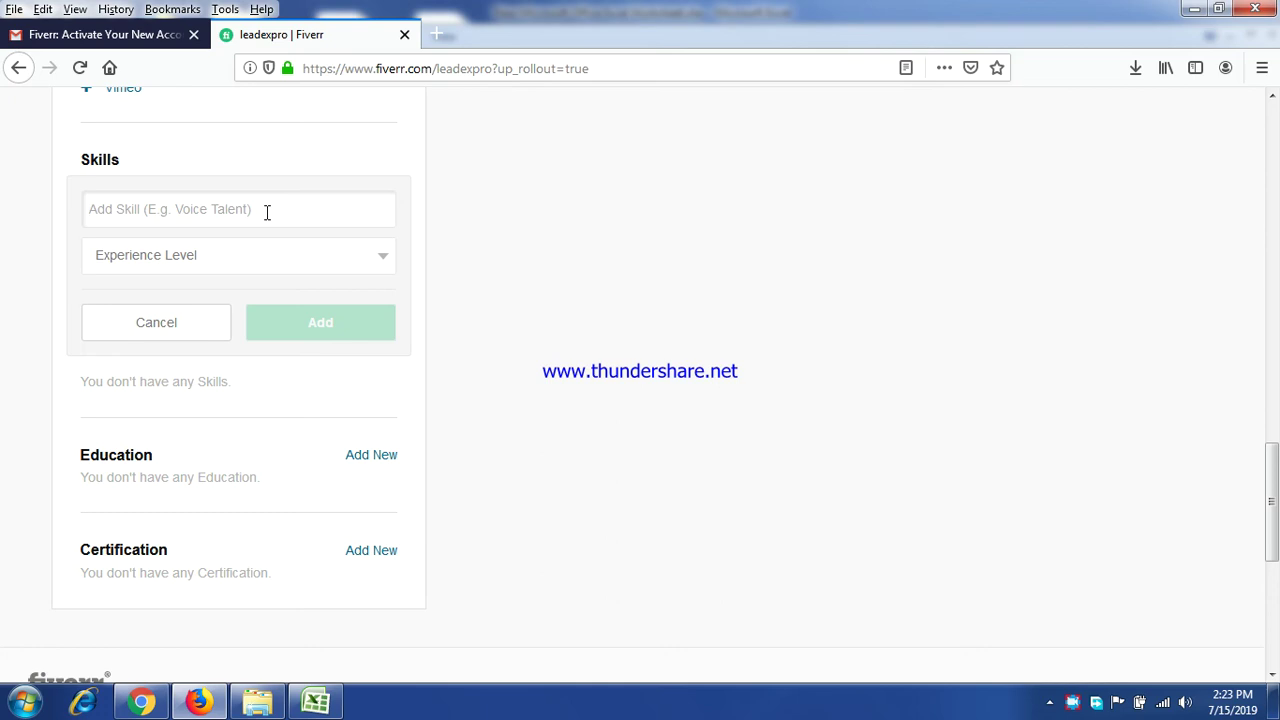
{"action": "type", "text": "Data"}
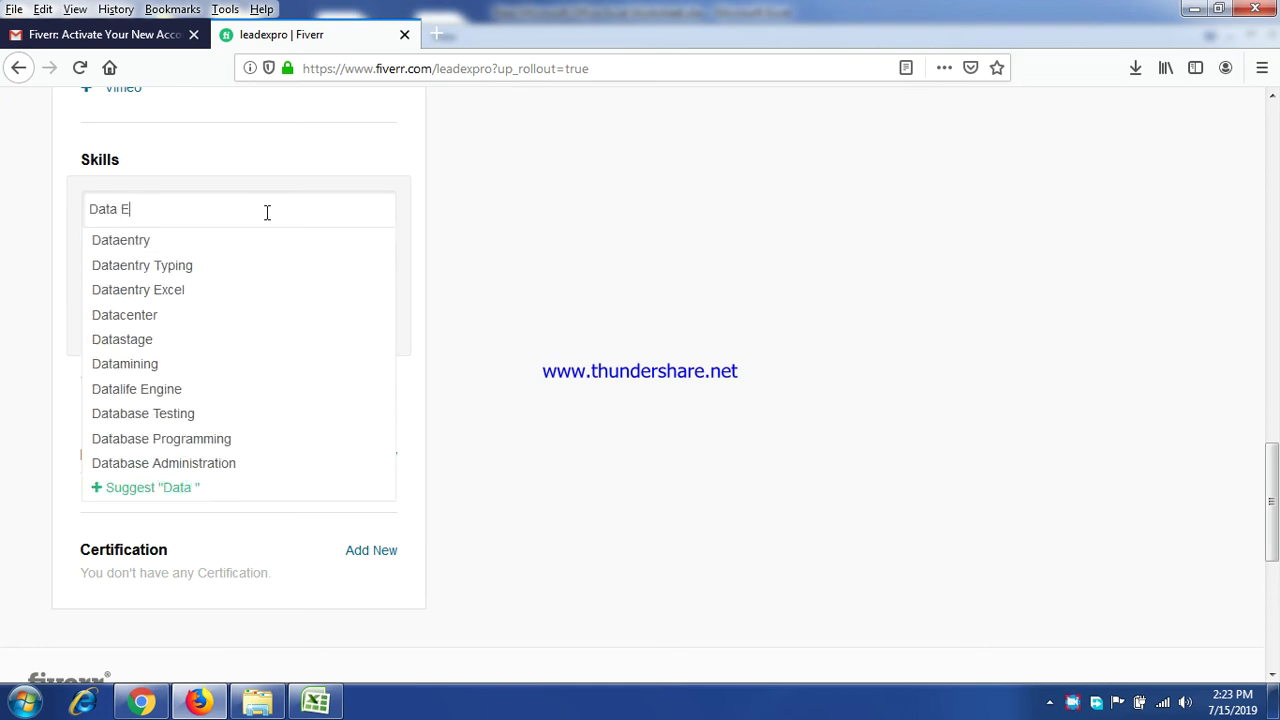
{"action": "type", "text": " Entr"}
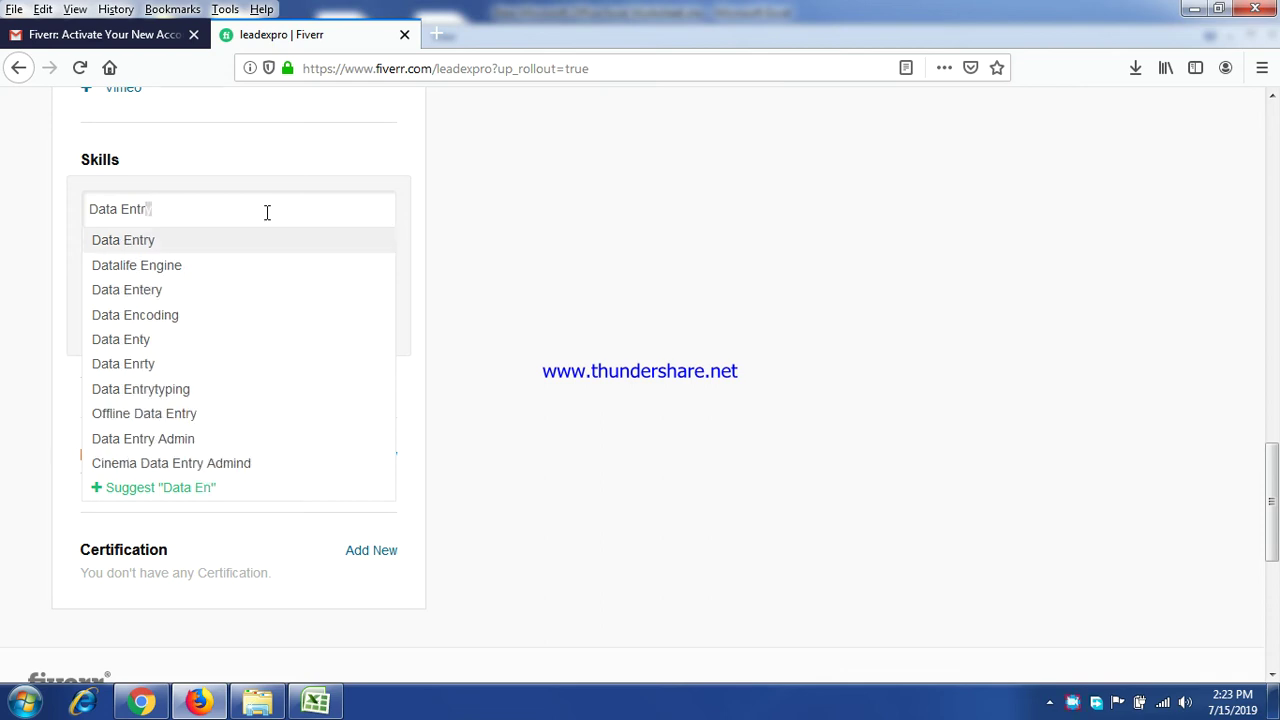
{"action": "type", "text": "y"}
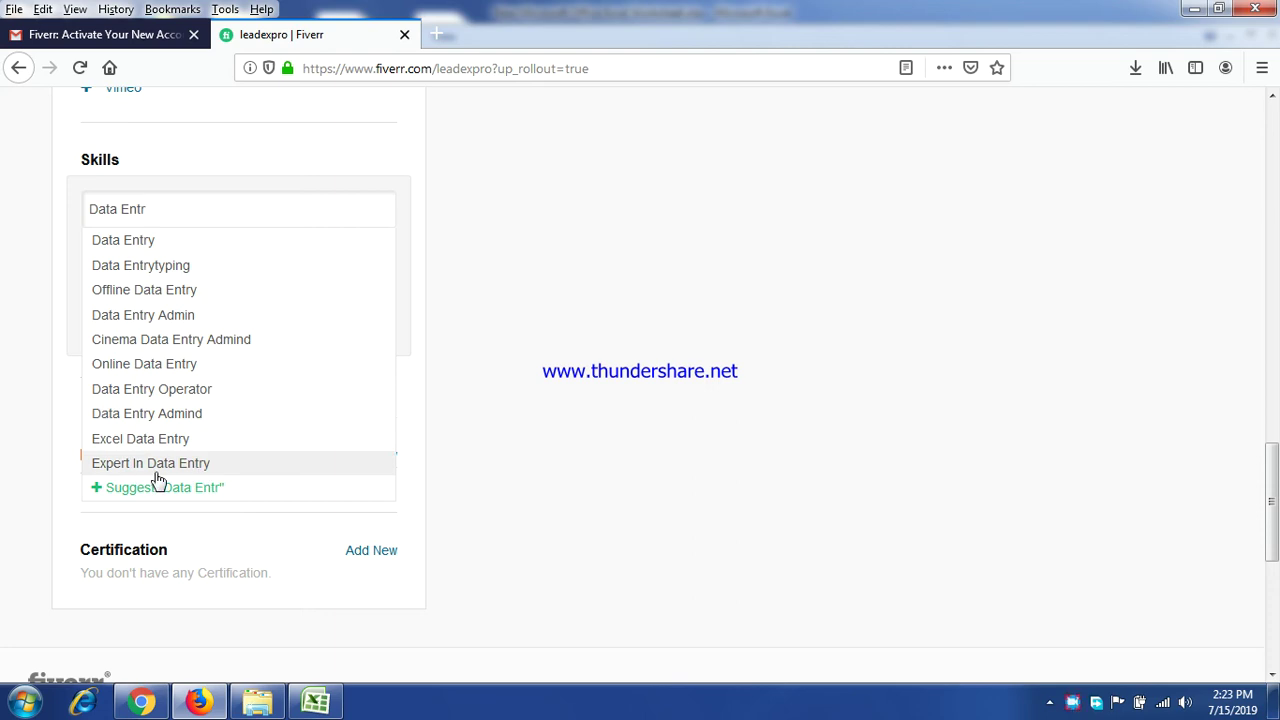
{"action": "left_click", "coordinate": [115, 242]}
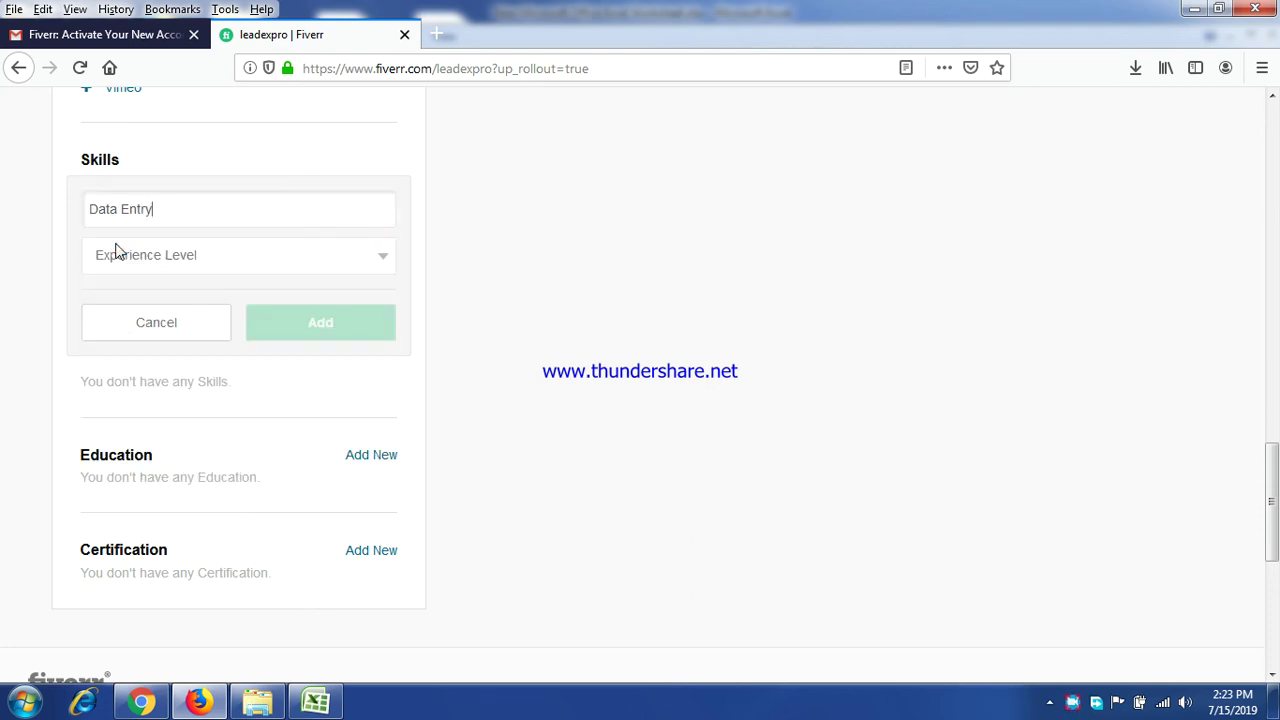
{"action": "left_click", "coordinate": [170, 259]}
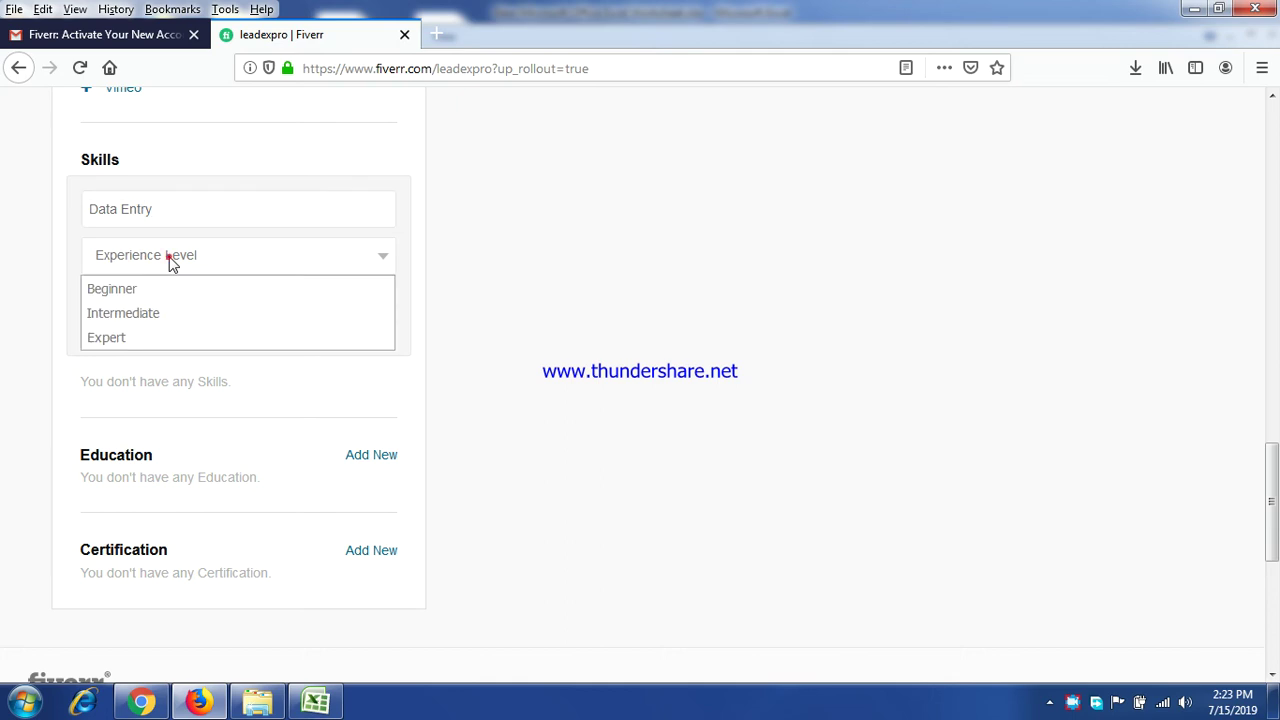
{"action": "left_click", "coordinate": [140, 318]}
{"action": "left_click", "coordinate": [306, 332]}
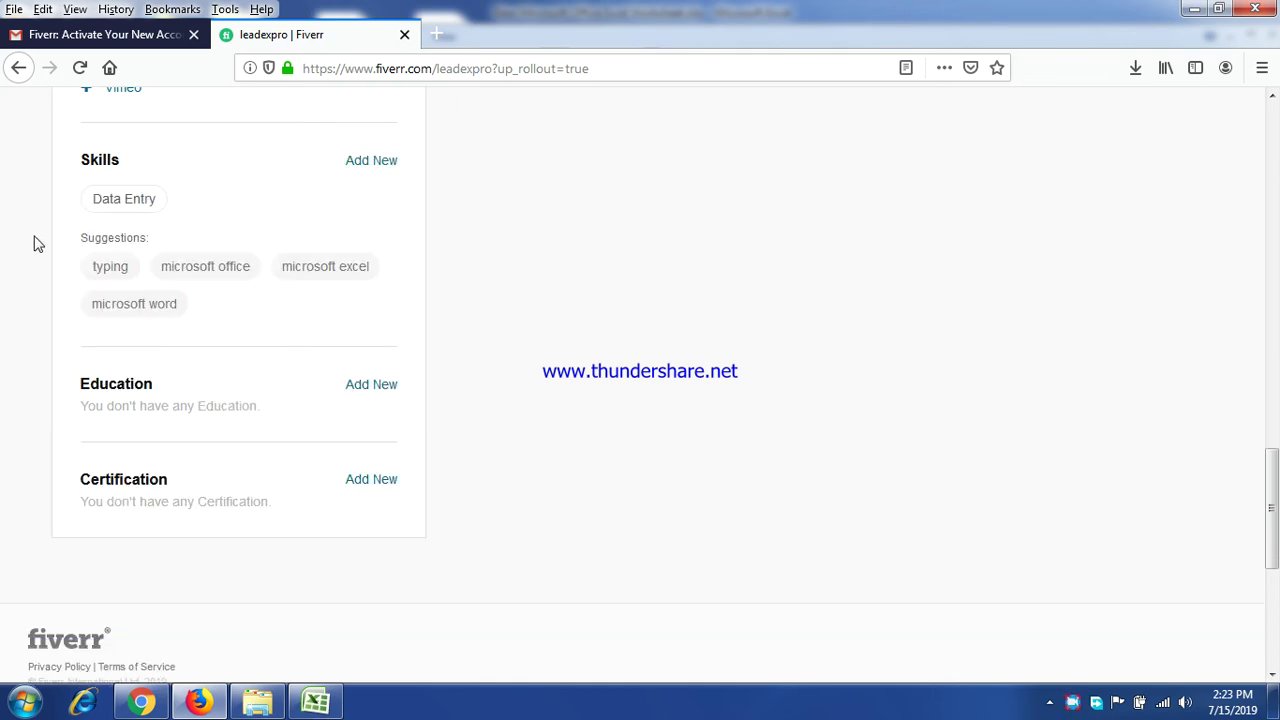
Step: Add the suggested Microsoft Excel skill at Intermediate level
{"action": "mouse_move", "coordinate": [162, 210]}
{"action": "left_click", "coordinate": [313, 274]}
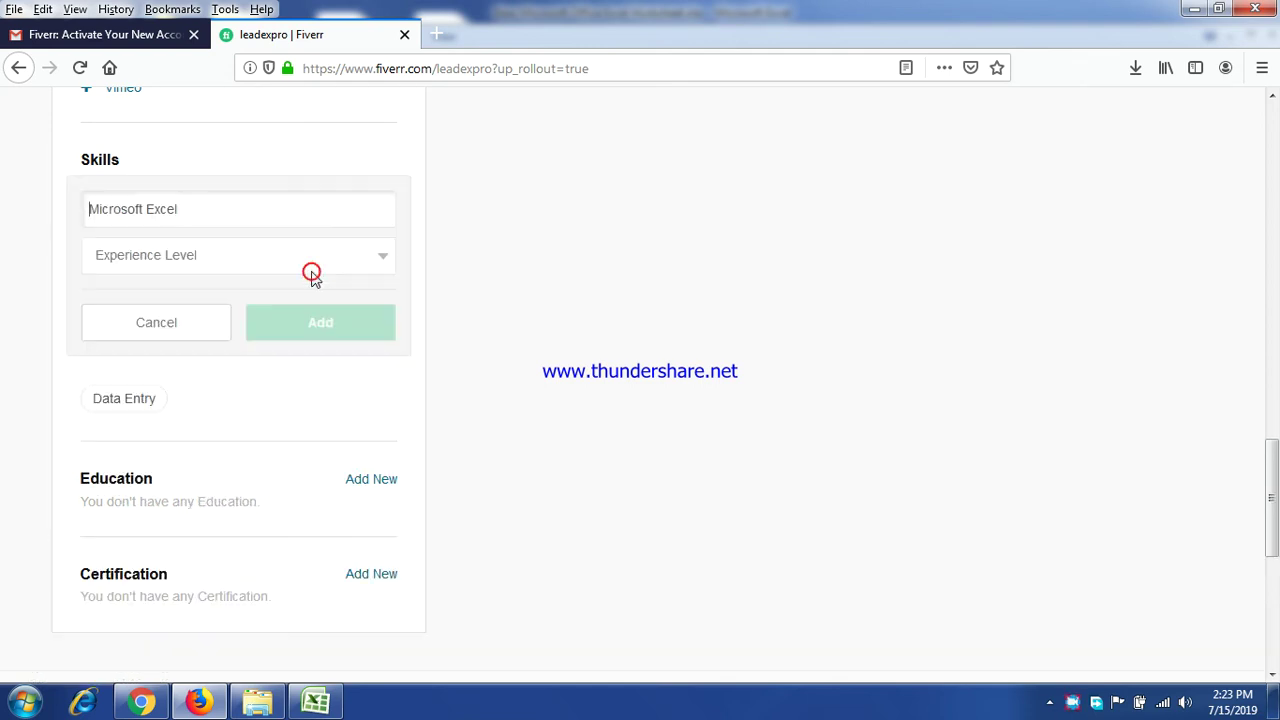
{"action": "left_click", "coordinate": [245, 262]}
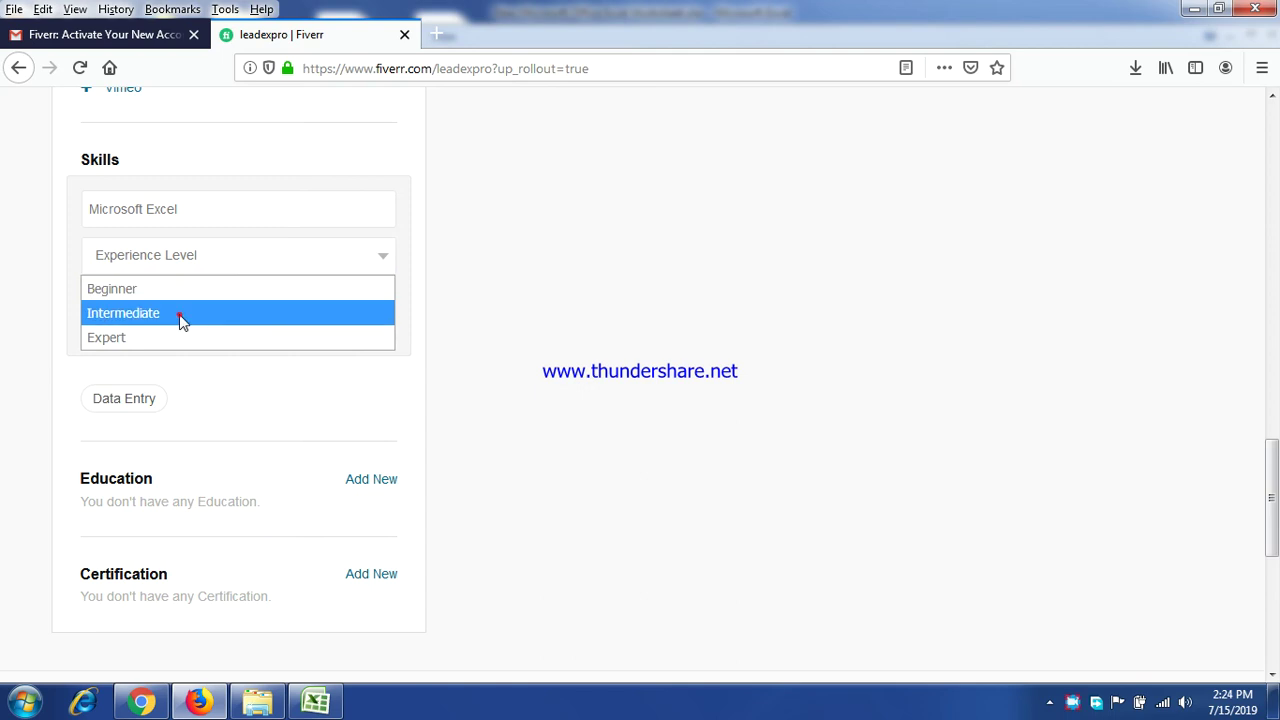
{"action": "left_click", "coordinate": [180, 317]}
{"action": "left_click", "coordinate": [303, 330]}
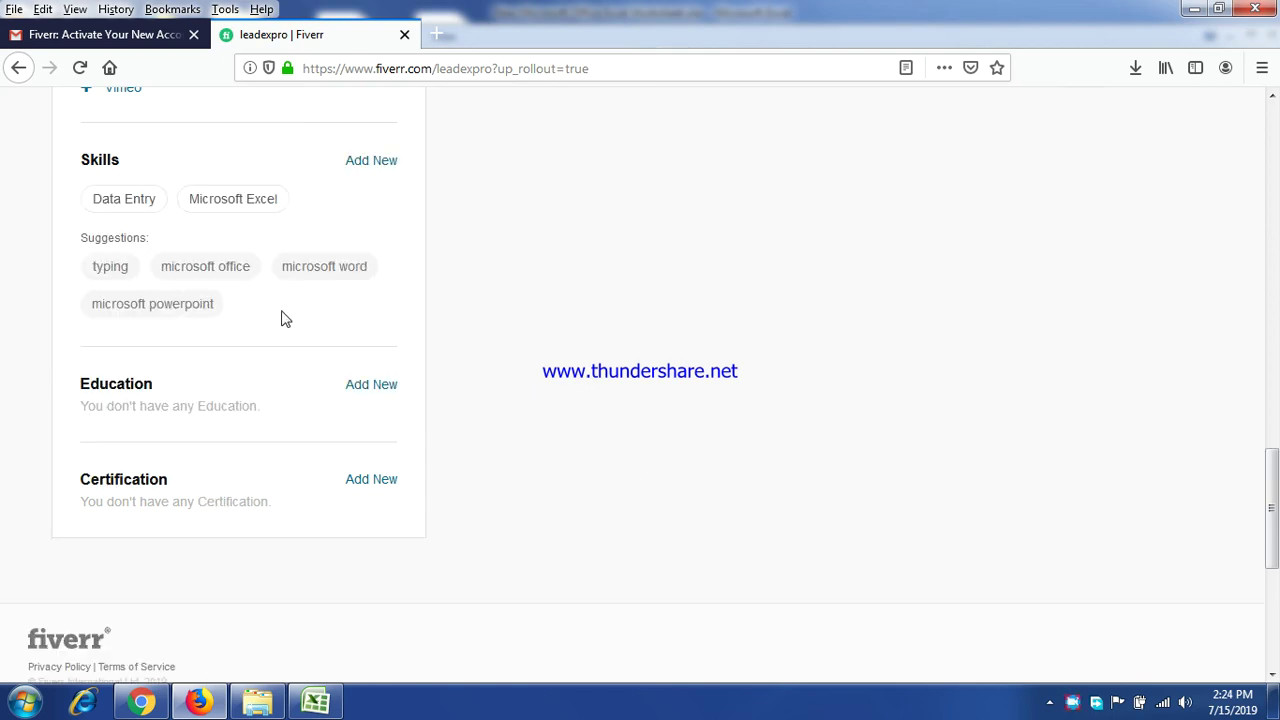
Step: Add the suggested Microsoft Office skill at Intermediate level
{"action": "left_click", "coordinate": [204, 270]}
{"action": "left_click", "coordinate": [209, 262]}
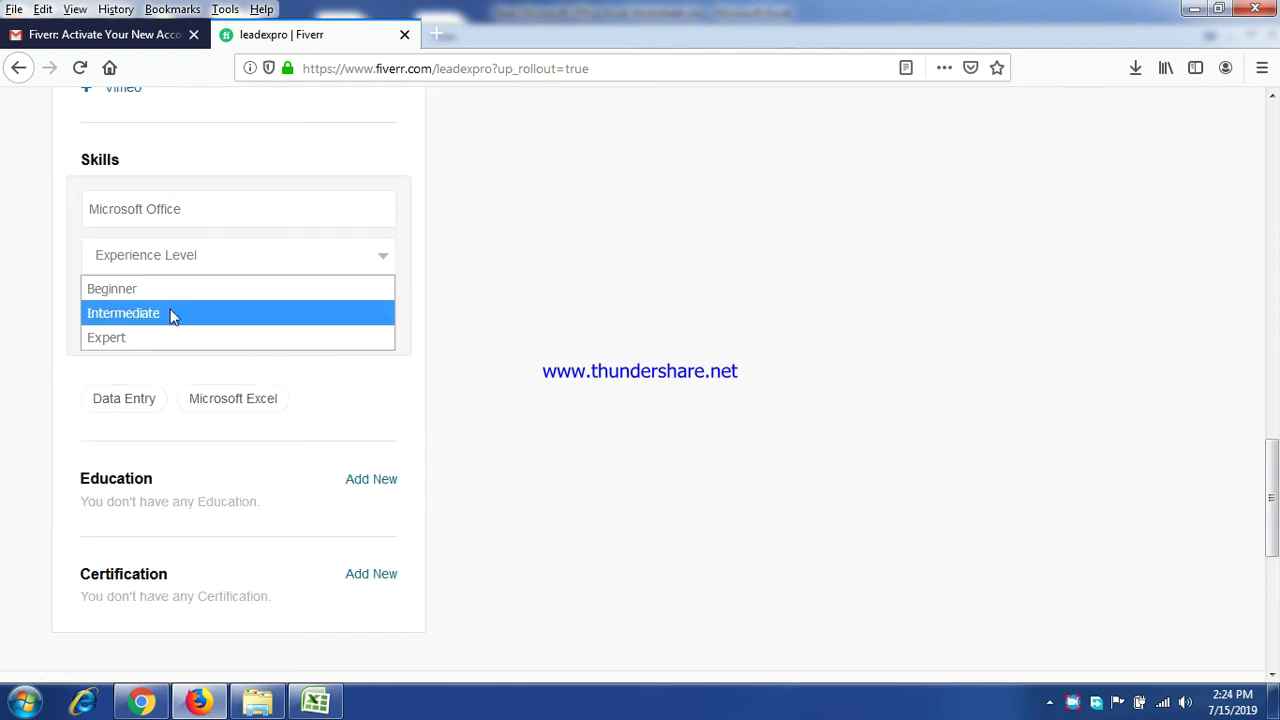
{"action": "left_click", "coordinate": [165, 316]}
{"action": "left_click", "coordinate": [290, 336]}
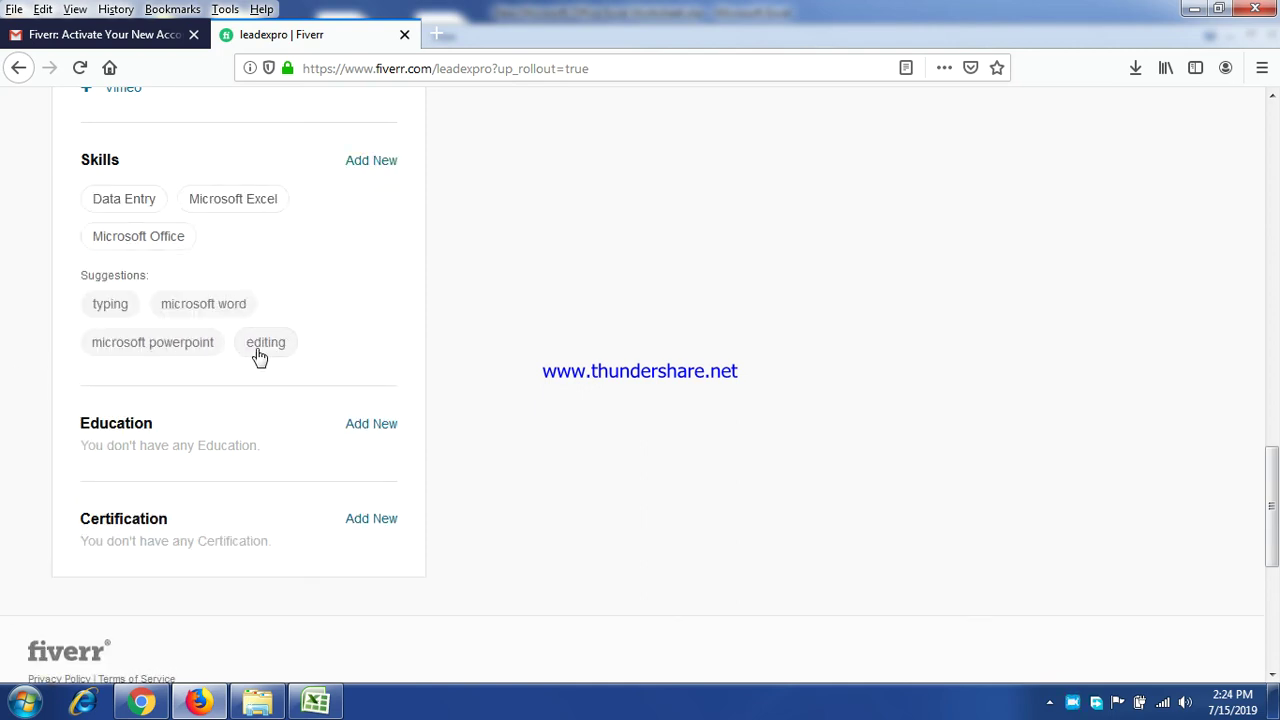
Step: Add the suggested Microsoft Word skill at Intermediate level
{"action": "left_click", "coordinate": [210, 316]}
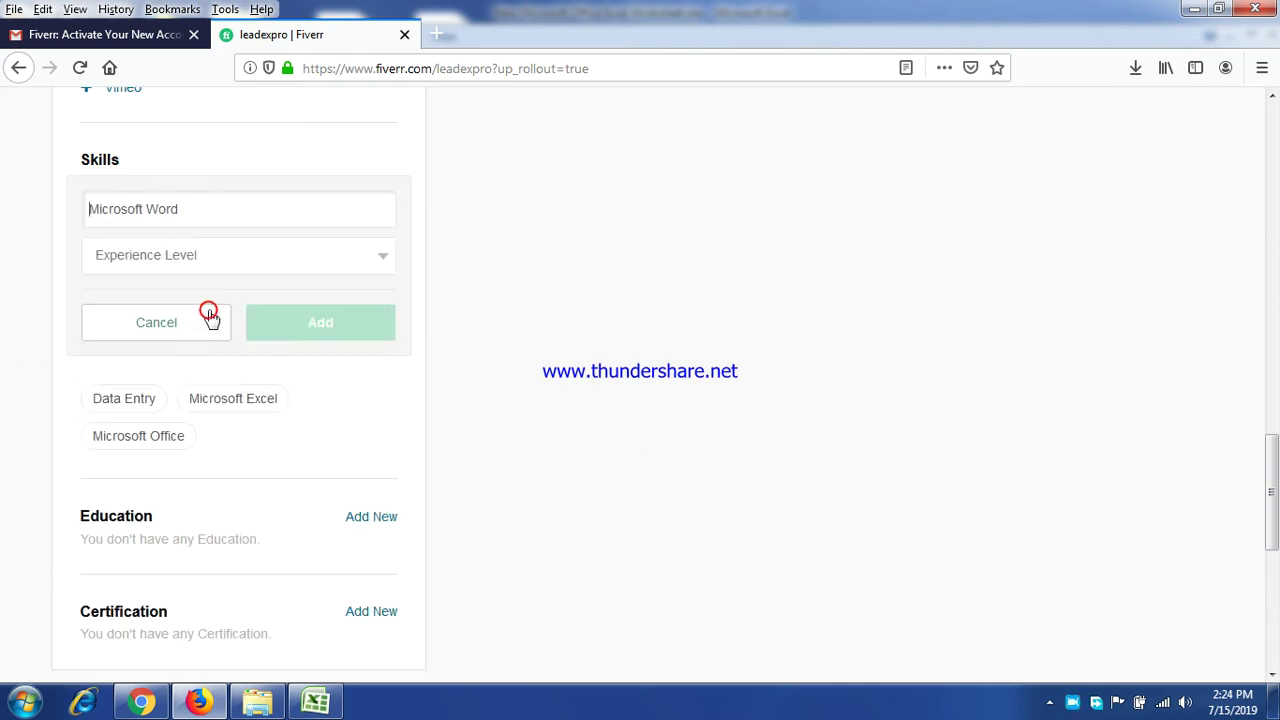
{"action": "left_click", "coordinate": [186, 258]}
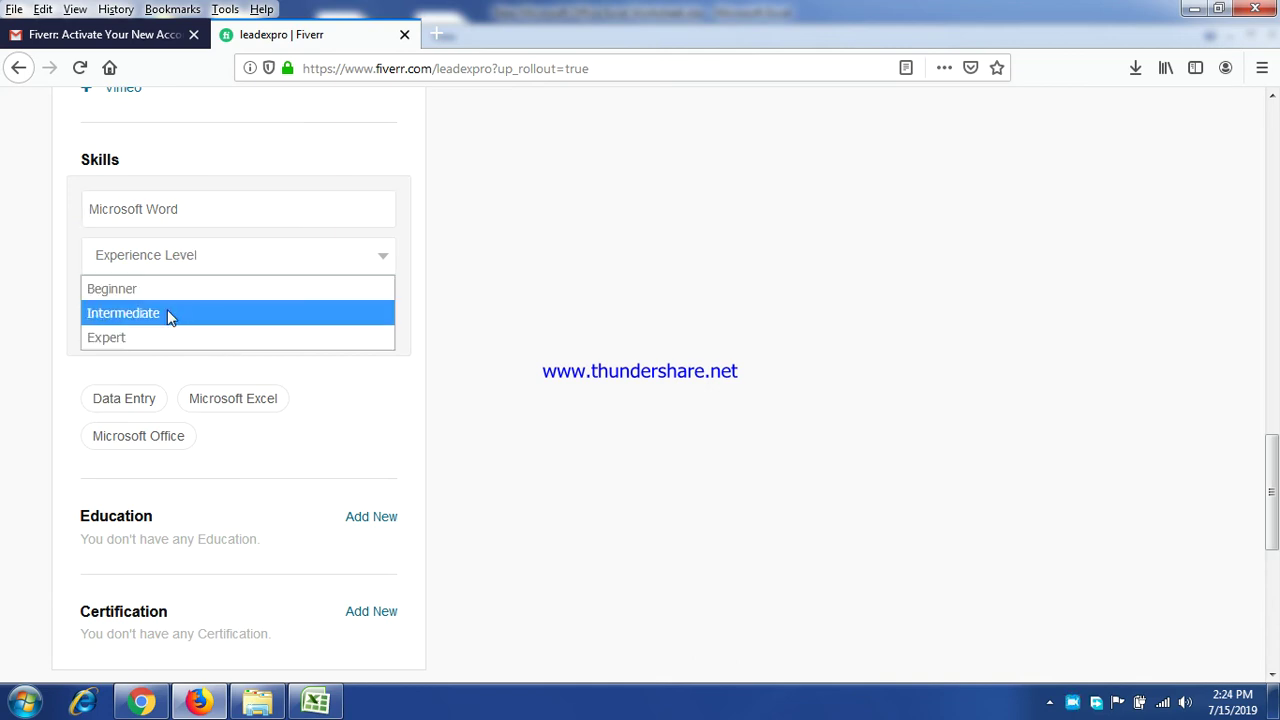
{"action": "left_click", "coordinate": [172, 313]}
{"action": "left_click", "coordinate": [298, 330]}
Step: Start a new skill entry and type 'Lead Genera' as its name
{"action": "scroll", "coordinate": [74, 423], "scroll_direction": "up", "scroll_amount": 2}
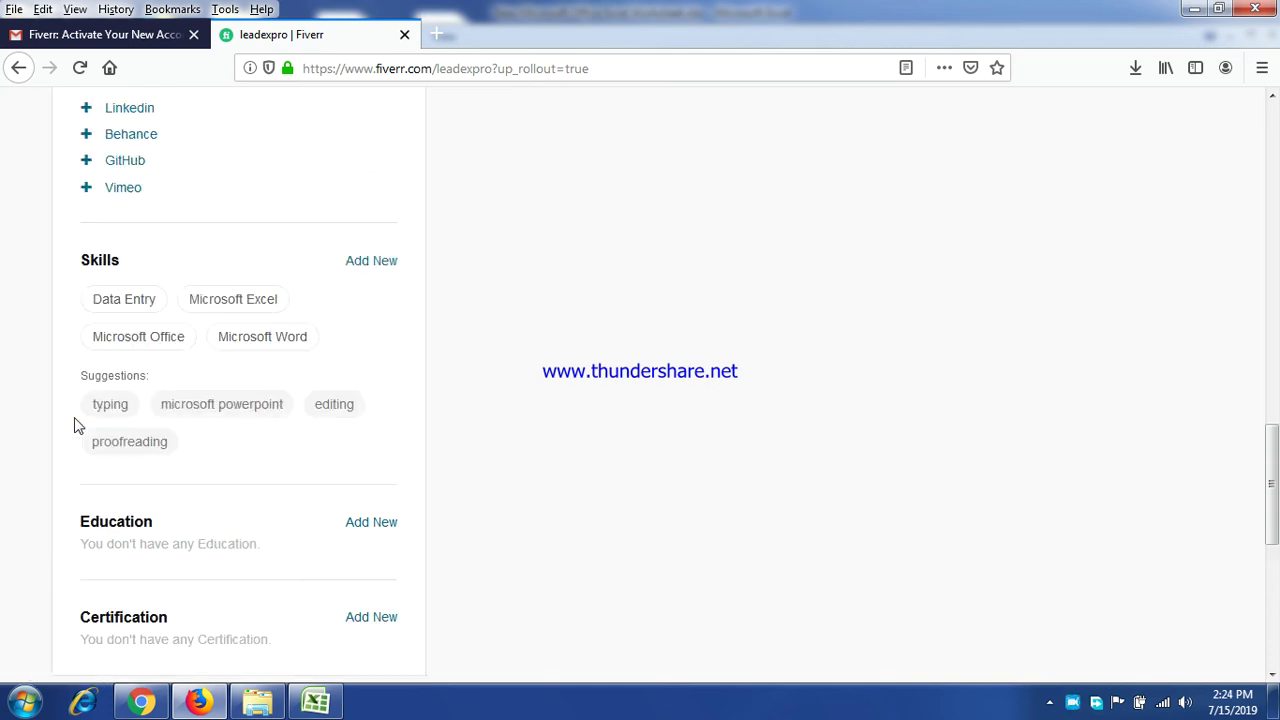
{"action": "left_click", "coordinate": [367, 358]}
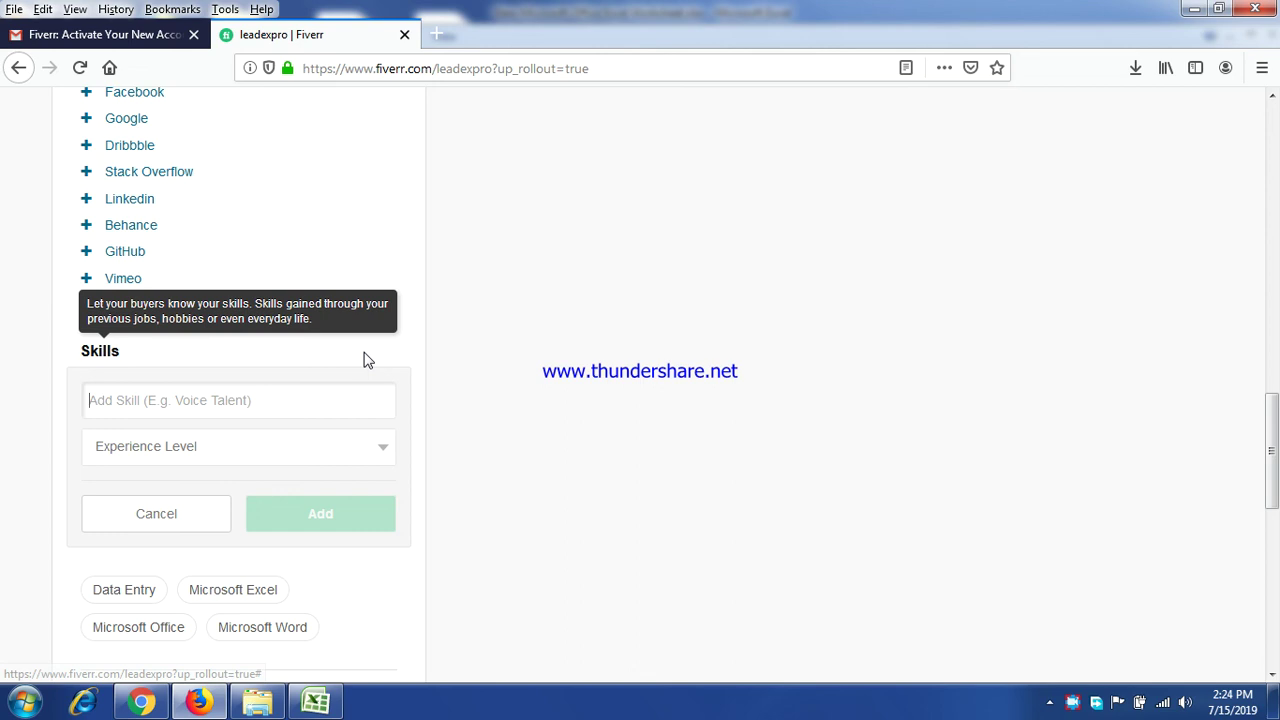
{"action": "left_click", "coordinate": [175, 400]}
{"action": "type", "text": "Lead"}
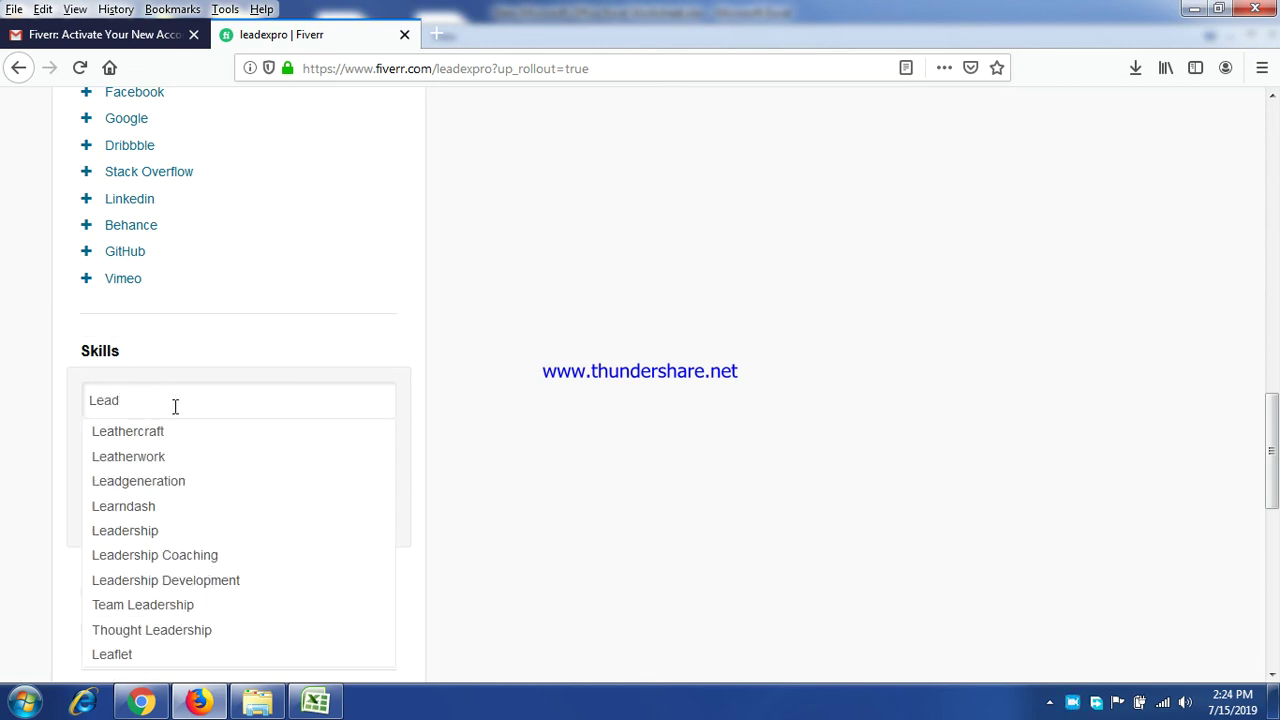
{"action": "type", "text": " Gene"}
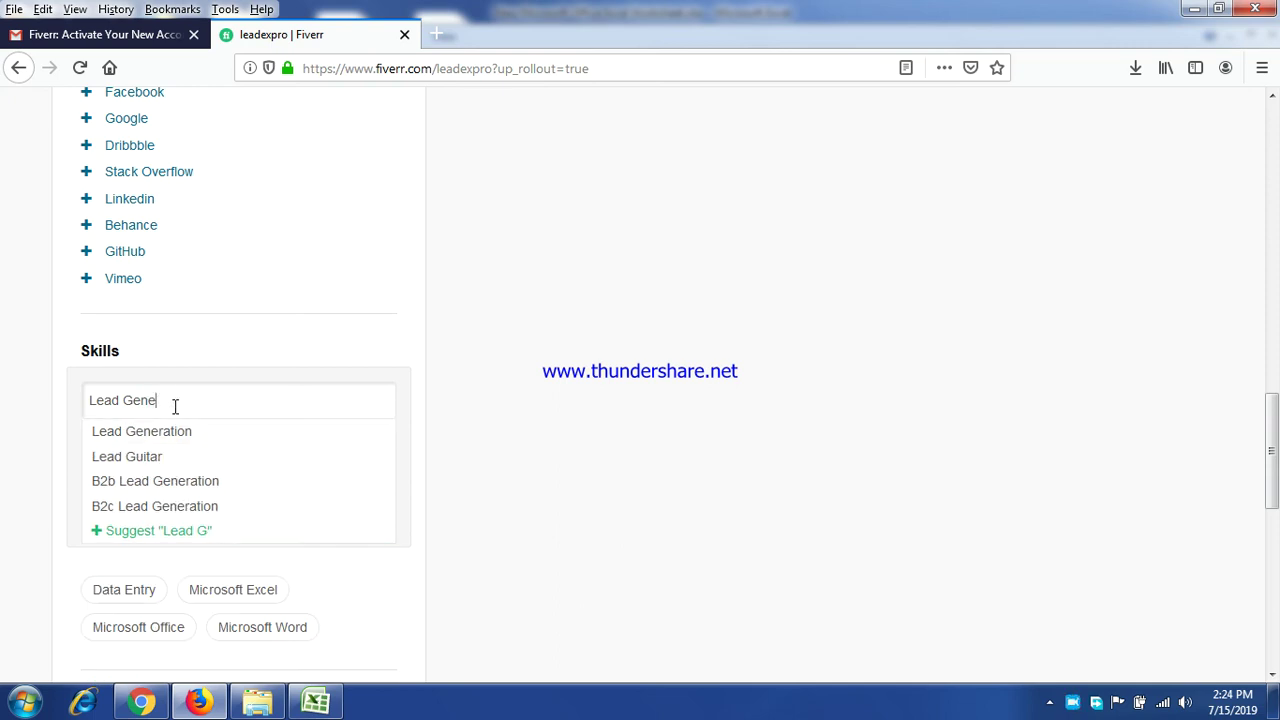
{"action": "type", "text": "ra"}
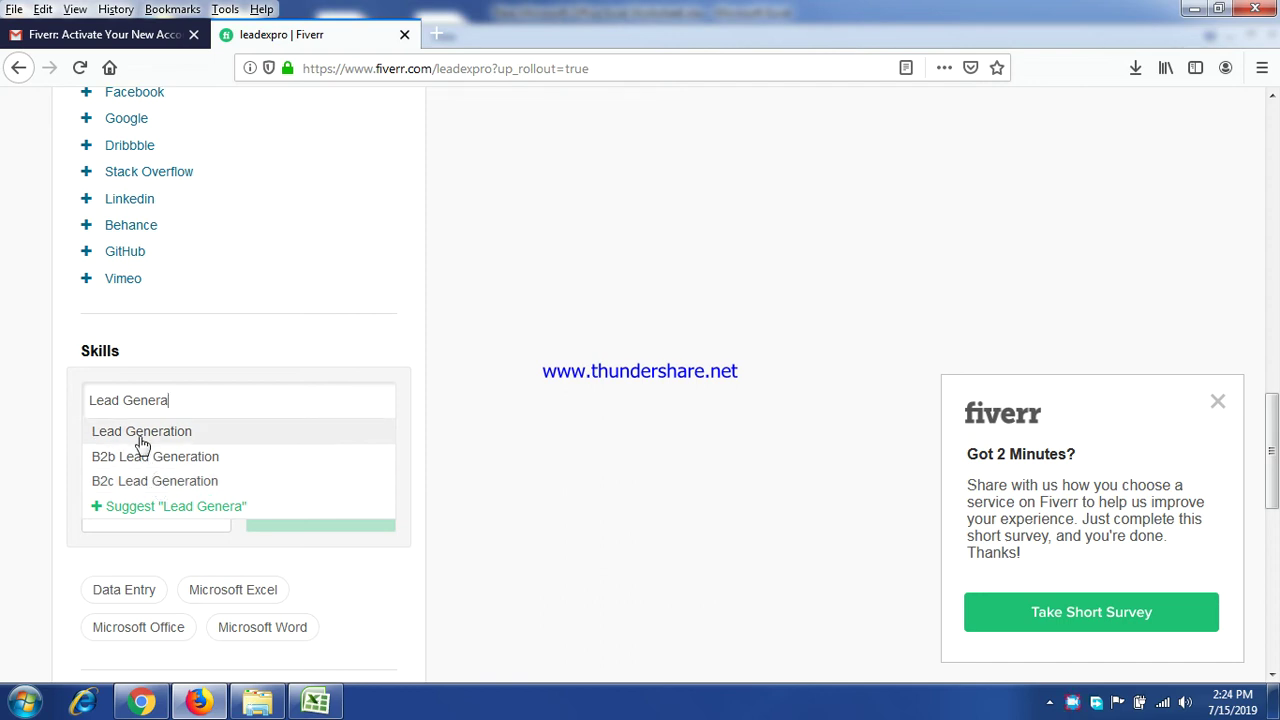
Step: Add the Lead Generation suggestion at Intermediate level, joining Data Entry and the Microsoft skills
{"action": "left_click", "coordinate": [141, 431]}
{"action": "left_click", "coordinate": [171, 448]}
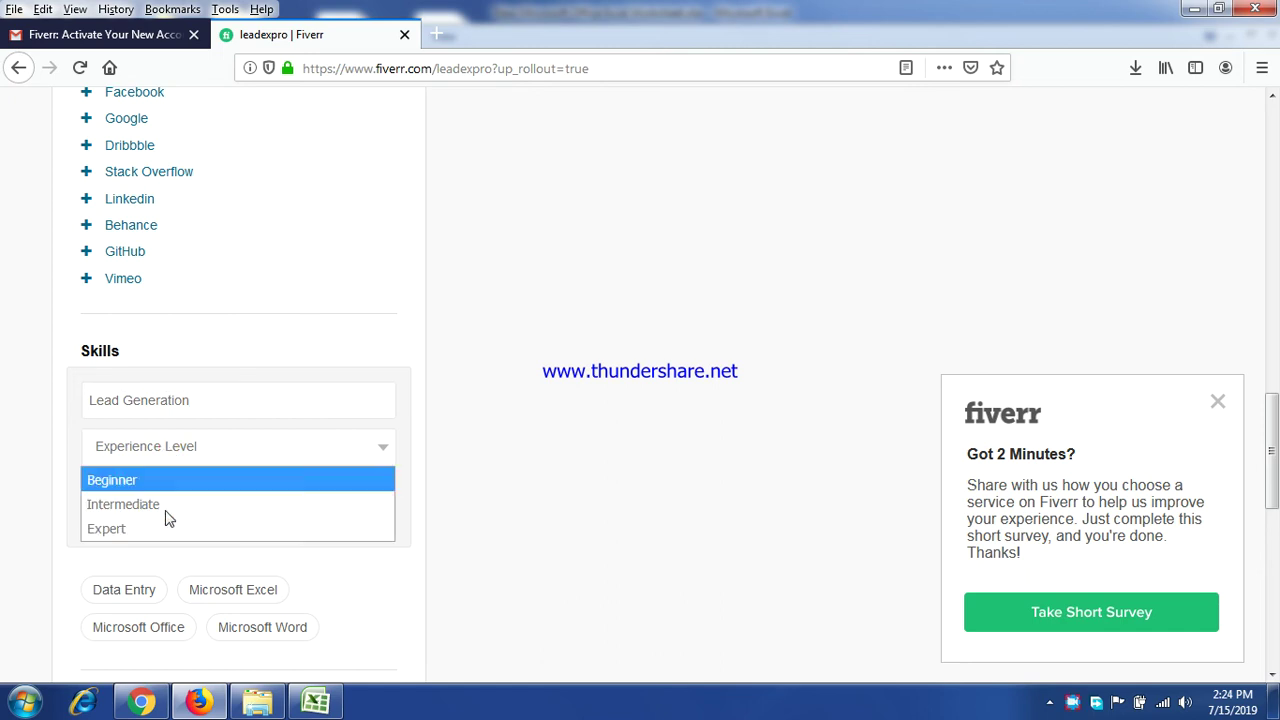
{"action": "left_click", "coordinate": [160, 507]}
{"action": "left_click", "coordinate": [322, 522]}
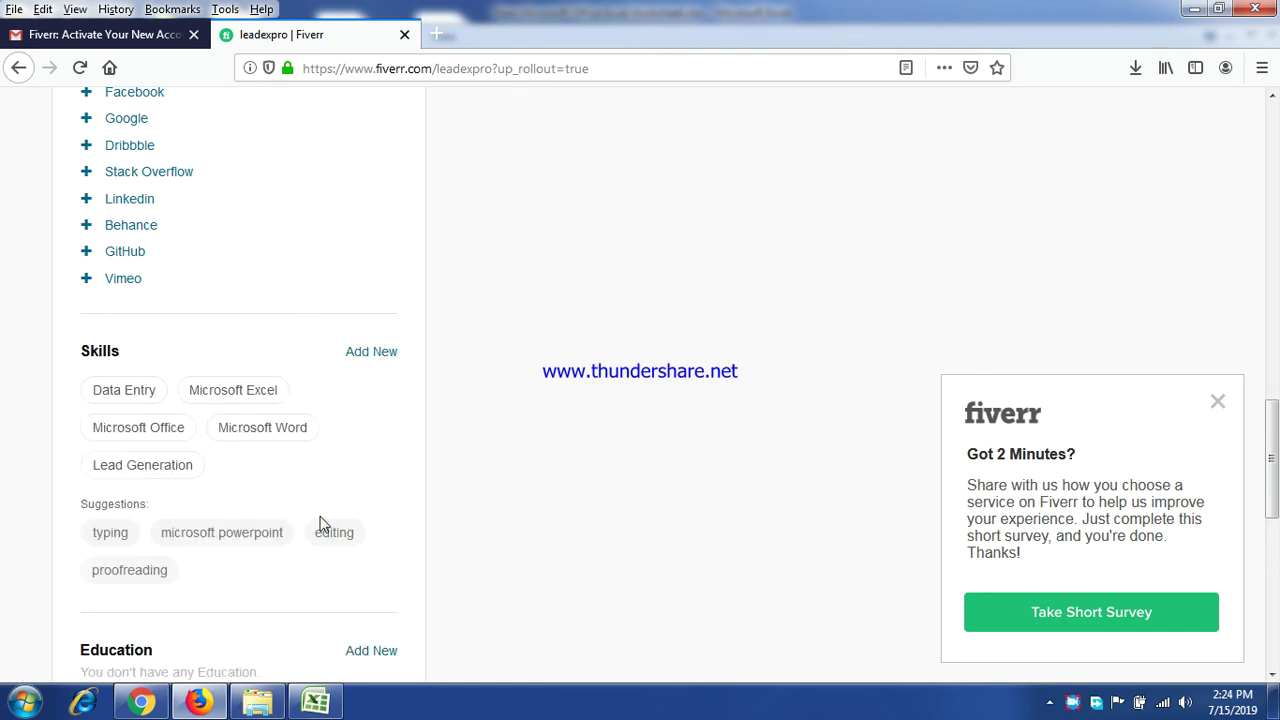
{"action": "scroll", "coordinate": [292, 559], "scroll_direction": "down", "scroll_amount": 3}
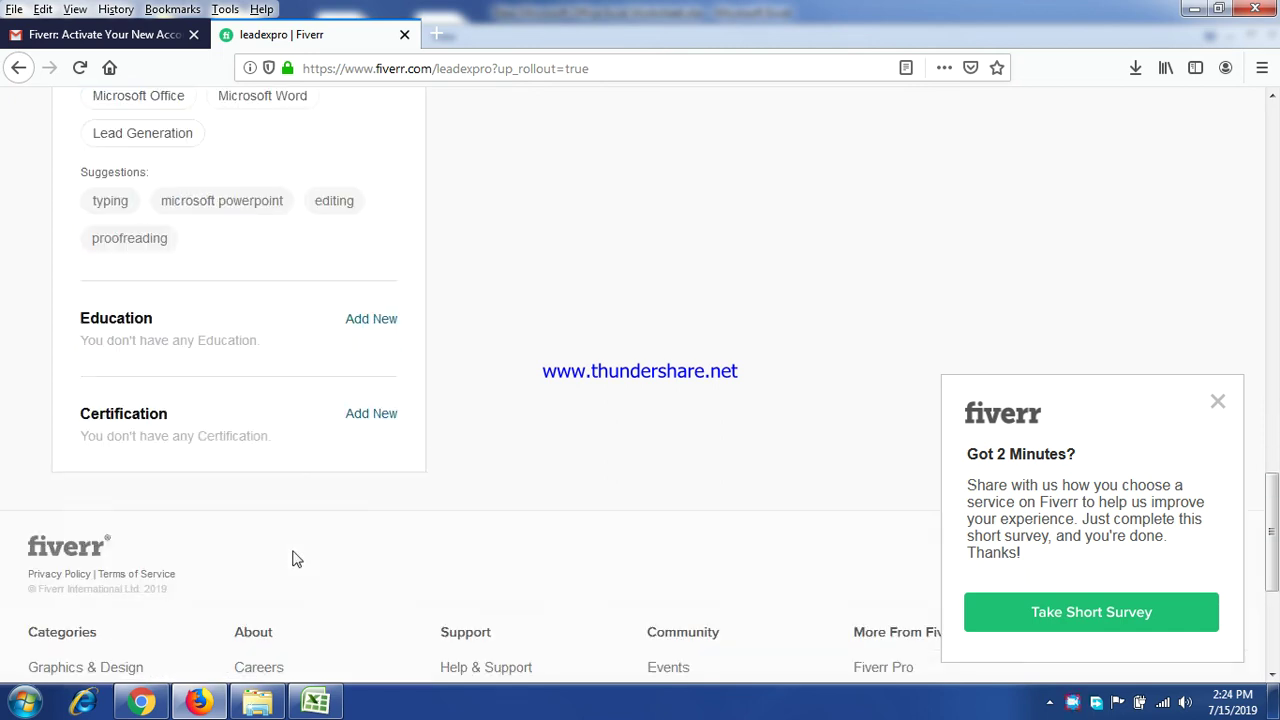
{"action": "scroll", "coordinate": [292, 559], "scroll_direction": "up", "scroll_amount": 4}
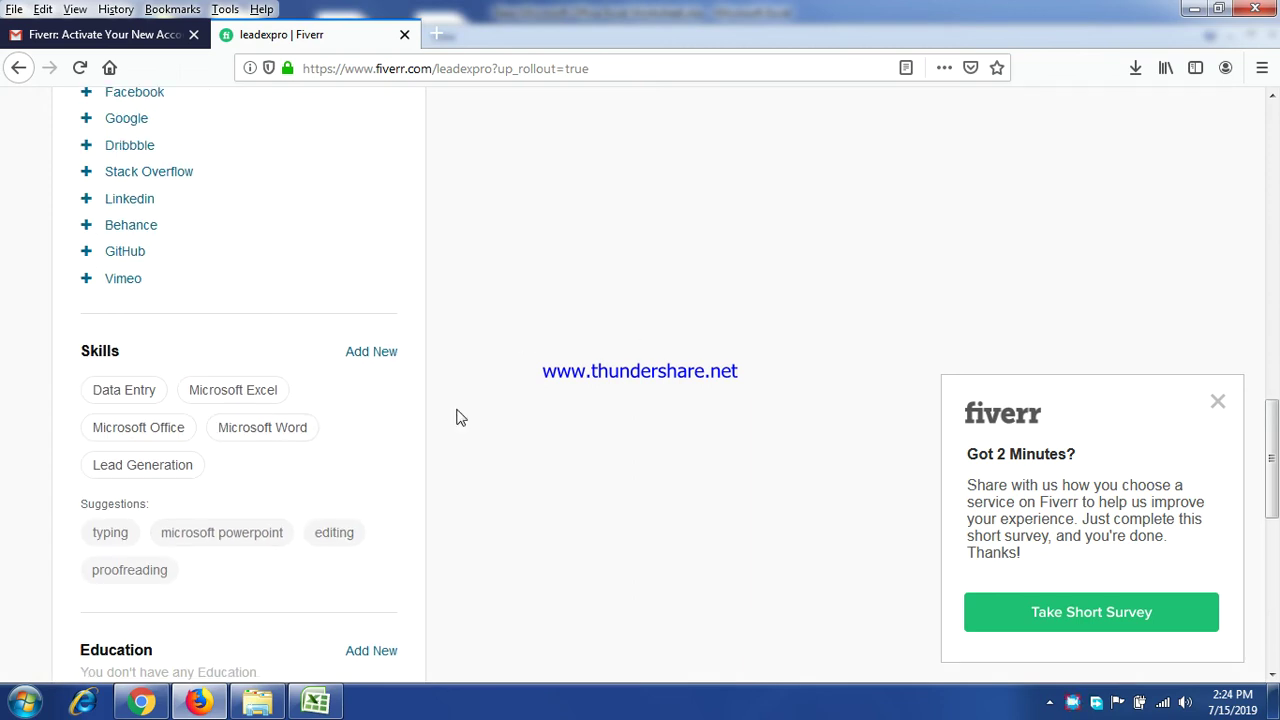
{"action": "scroll", "coordinate": [457, 417], "scroll_direction": "down", "scroll_amount": 2}
{"action": "mouse_move", "coordinate": [187, 289]}
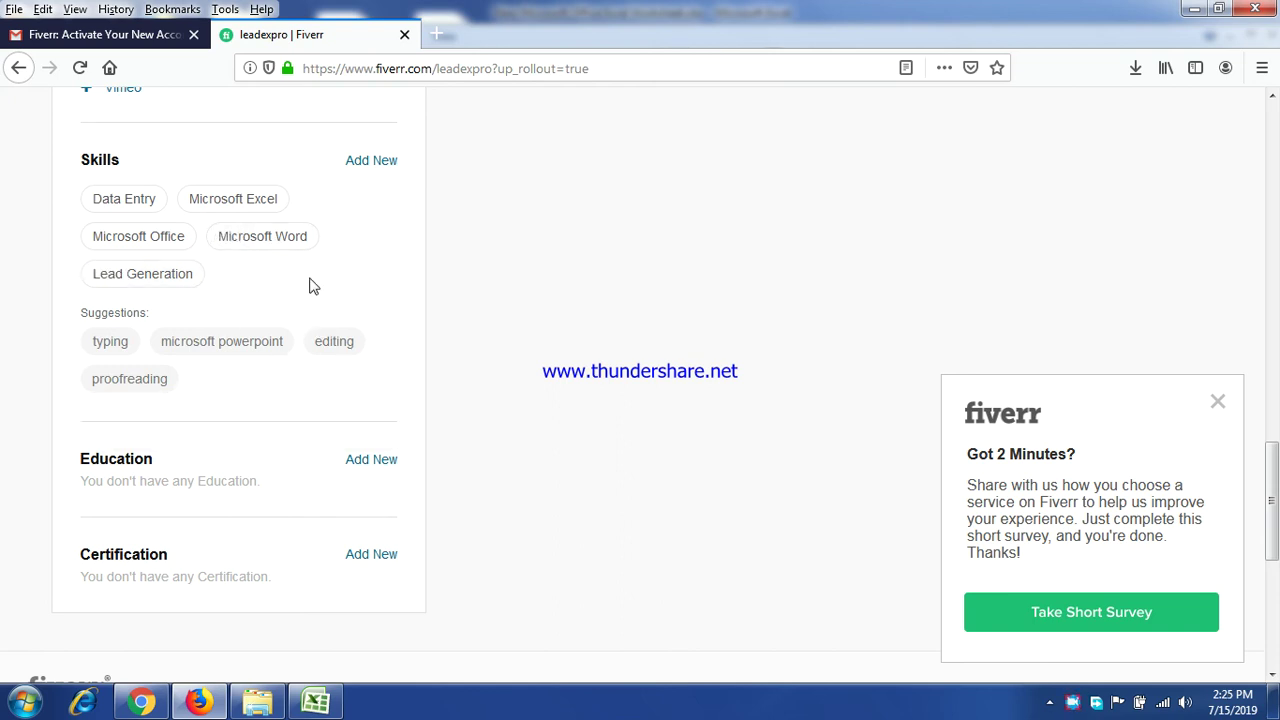
Step: Search 'Social Media' and add Social Media Marketing at Intermediate, making six skills
{"action": "left_click", "coordinate": [378, 162]}
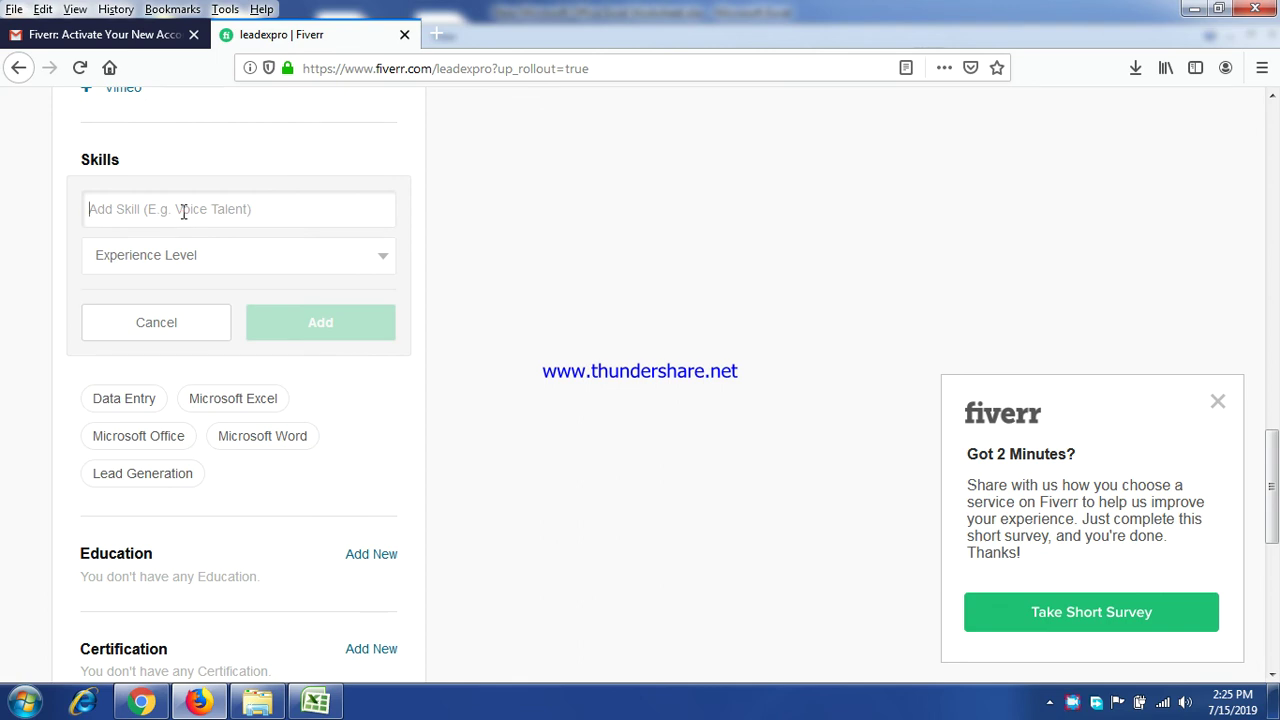
{"action": "type", "text": "Social"}
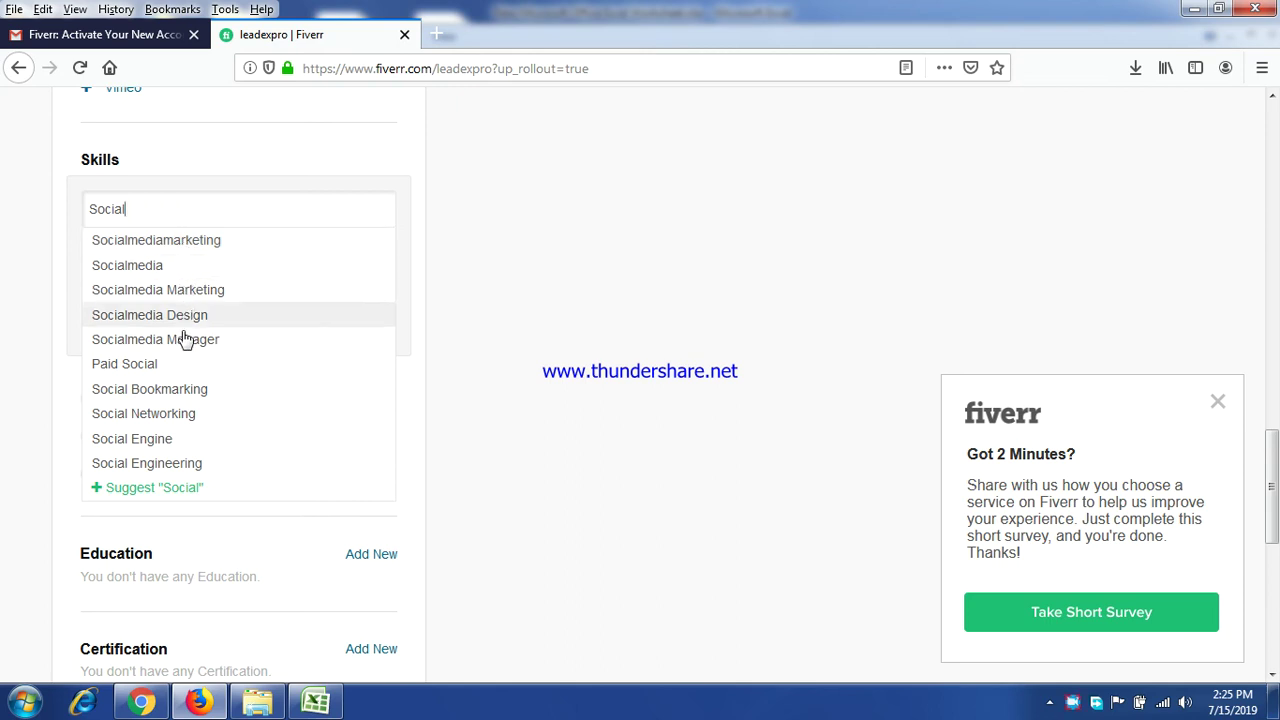
{"action": "type", "text": " M"}
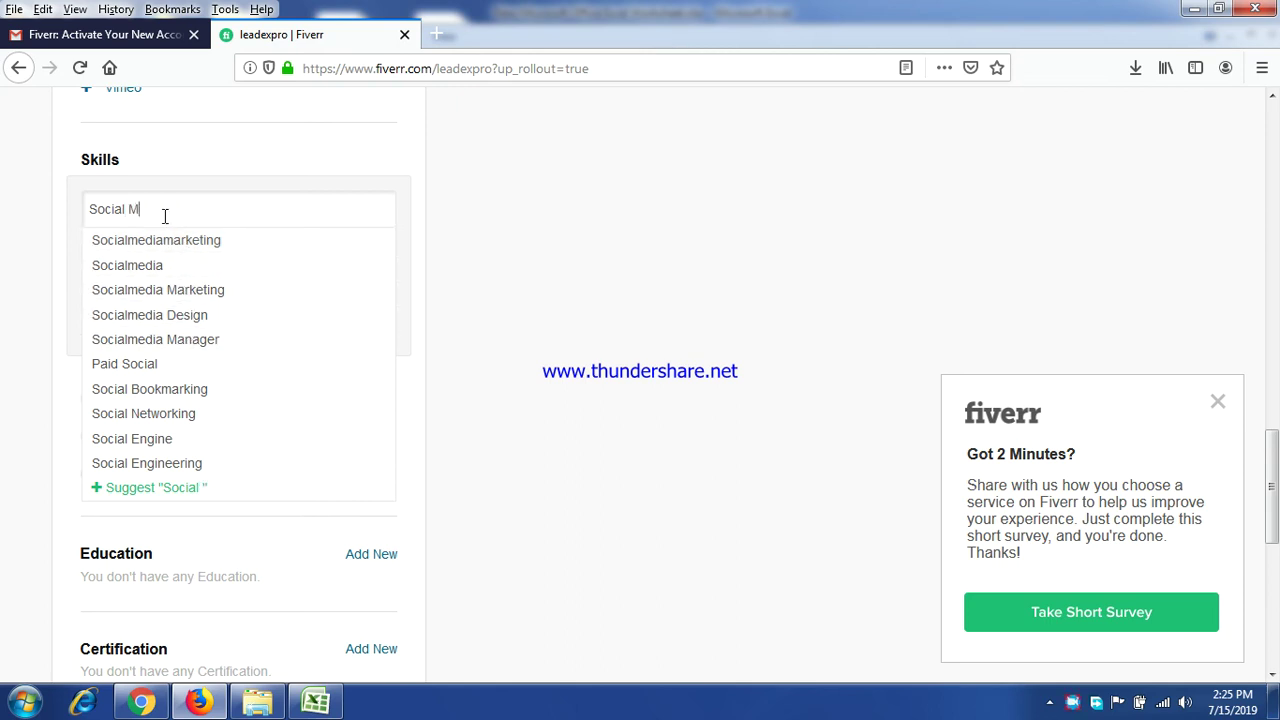
{"action": "type", "text": "edia"}
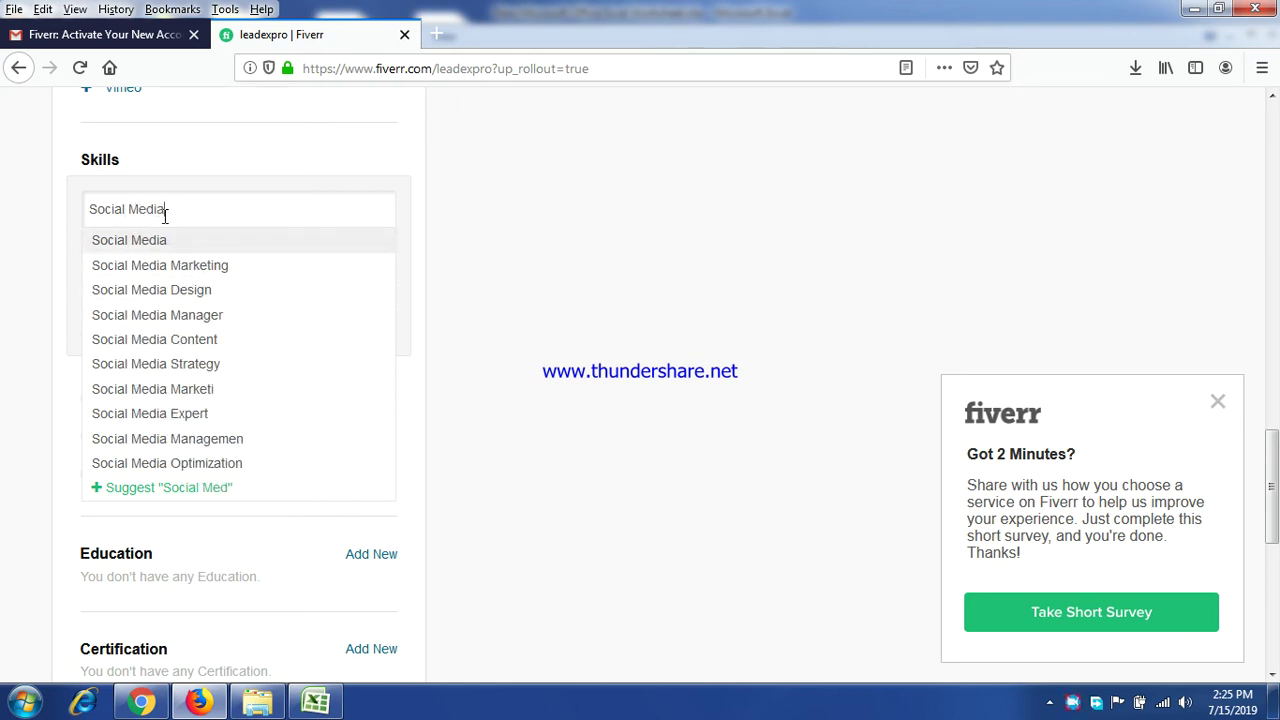
{"action": "left_click", "coordinate": [182, 271]}
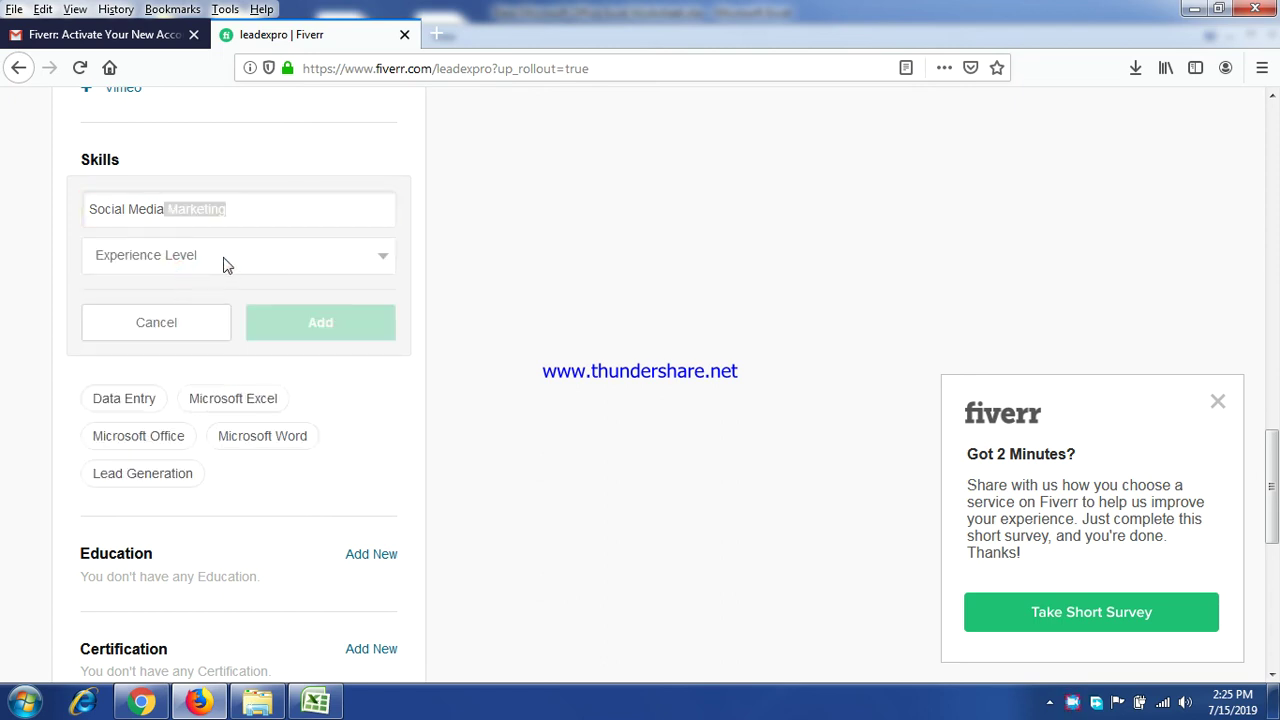
{"action": "left_click", "coordinate": [222, 258]}
{"action": "left_click", "coordinate": [180, 317]}
{"action": "left_click", "coordinate": [320, 328]}
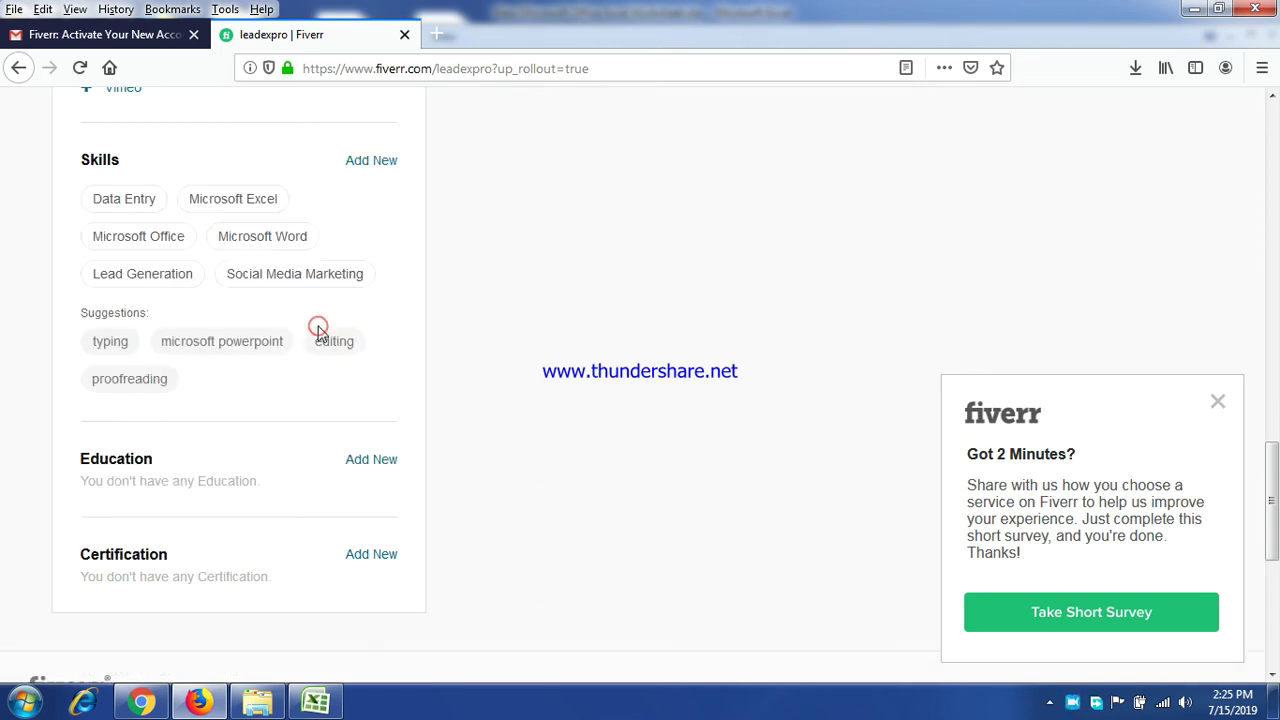
{"action": "scroll", "coordinate": [268, 477], "scroll_direction": "up", "scroll_amount": 4}
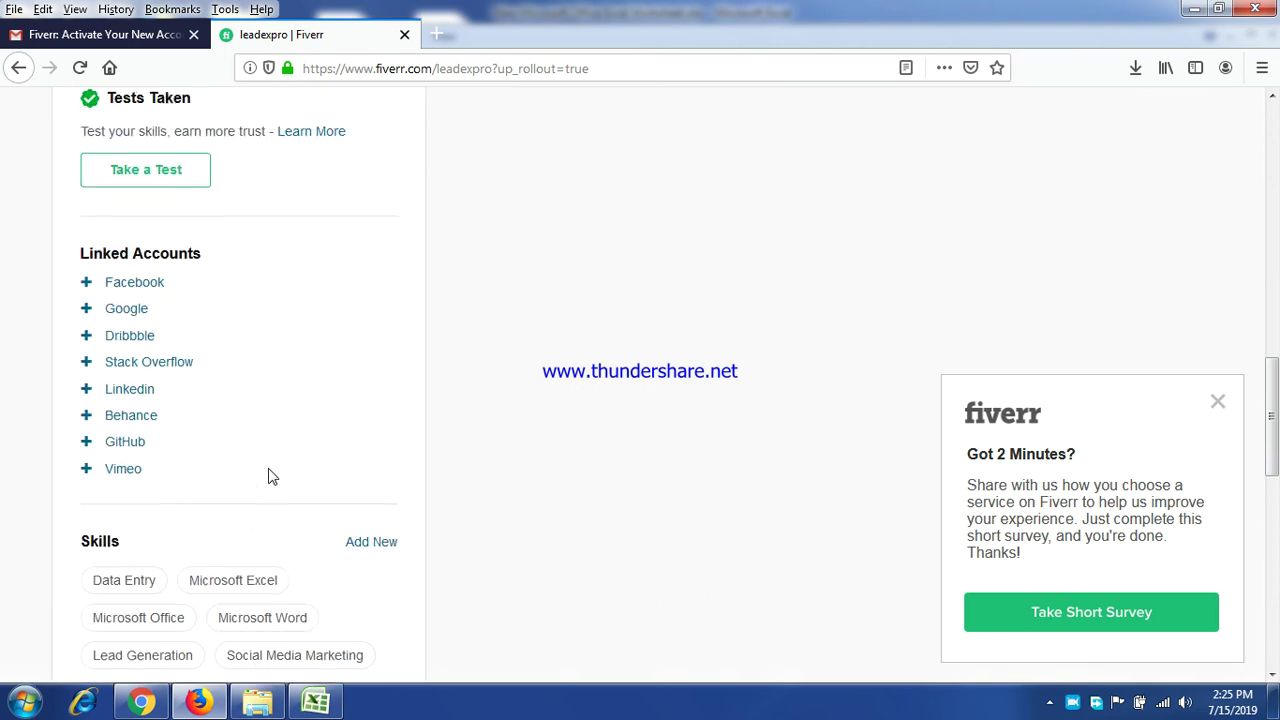
{"action": "scroll", "coordinate": [180, 489], "scroll_direction": "down", "scroll_amount": 3}
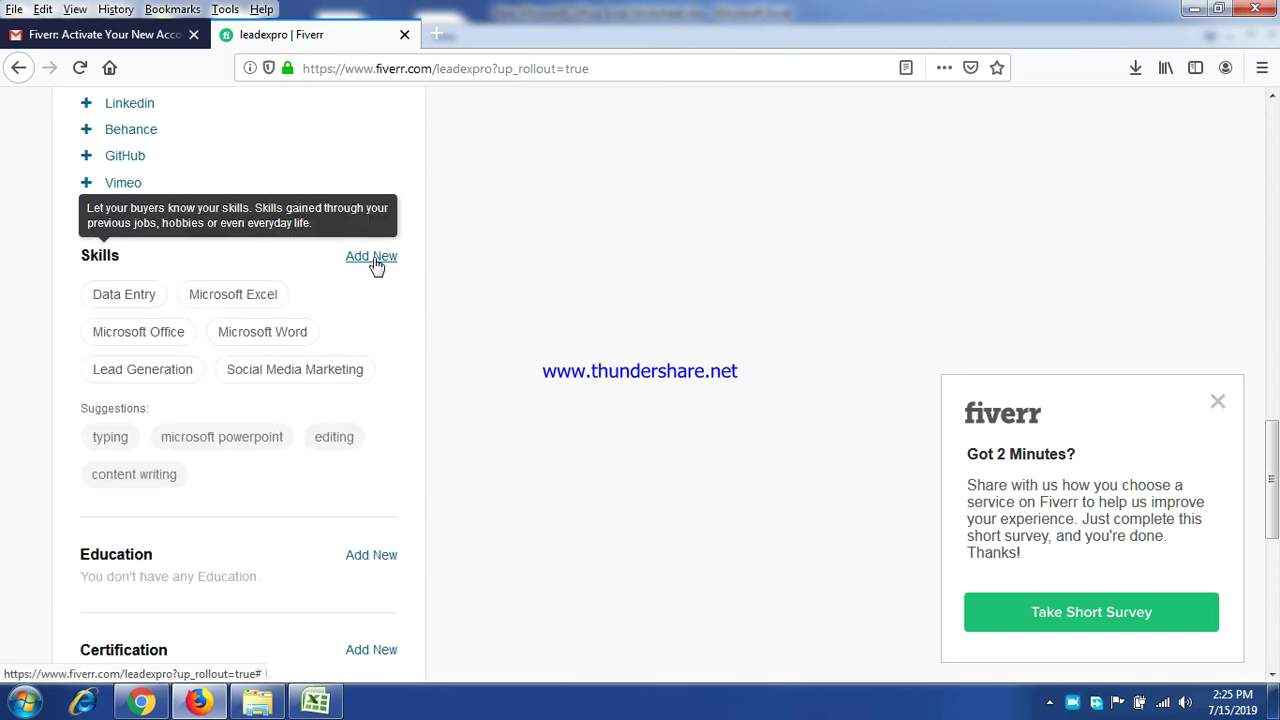
{"action": "scroll", "coordinate": [376, 265], "scroll_direction": "down", "scroll_amount": 5}
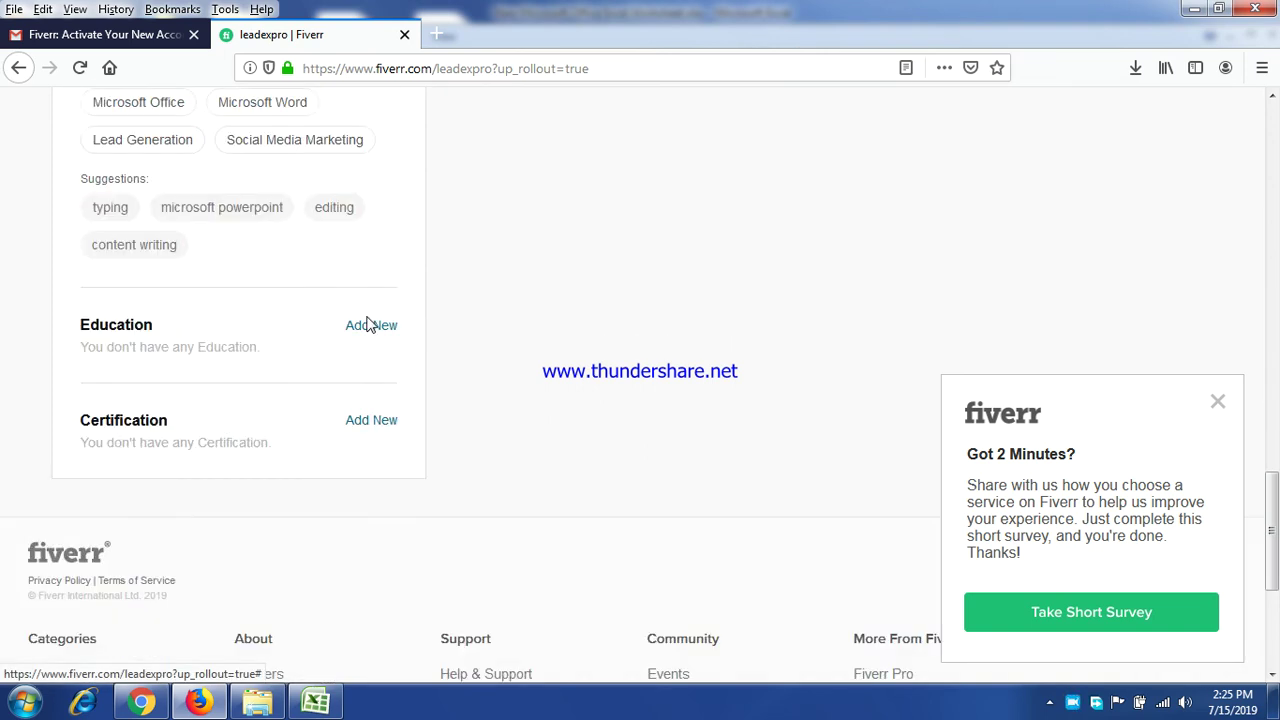
Step: Open a new Education entry and set the college's country to Bangladesh
{"action": "left_click", "coordinate": [378, 270]}
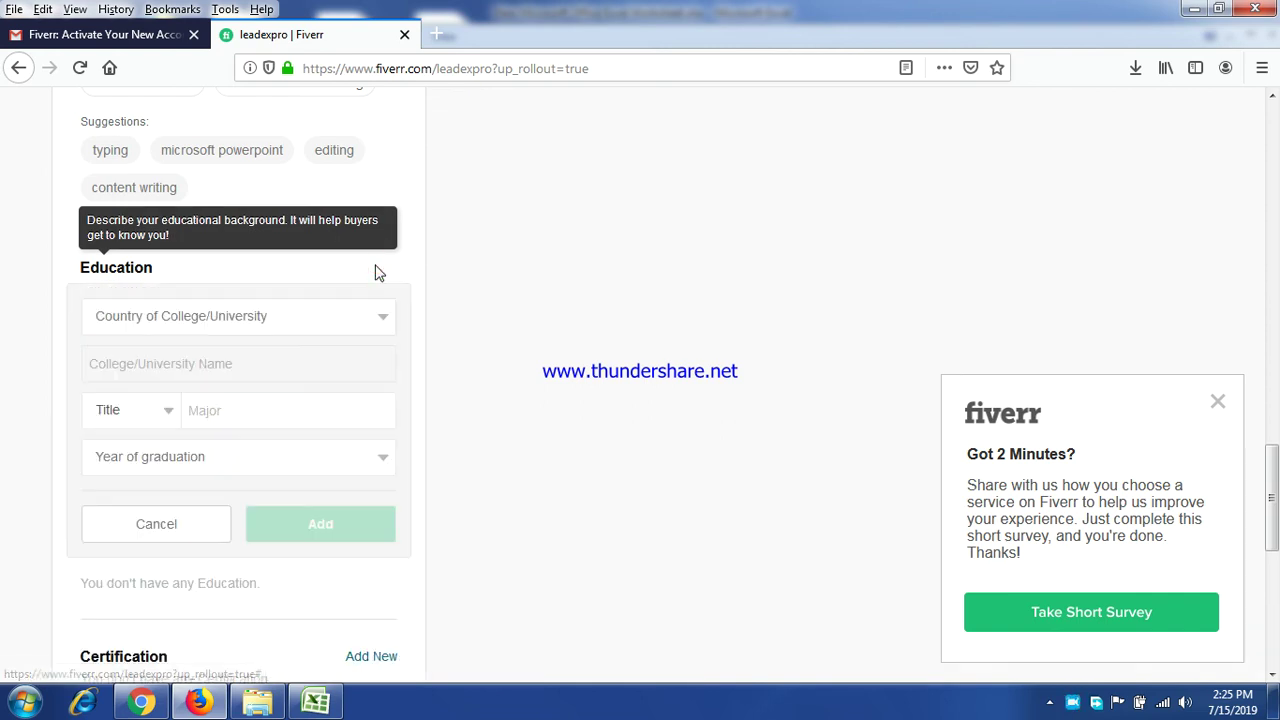
{"action": "left_click", "coordinate": [315, 322]}
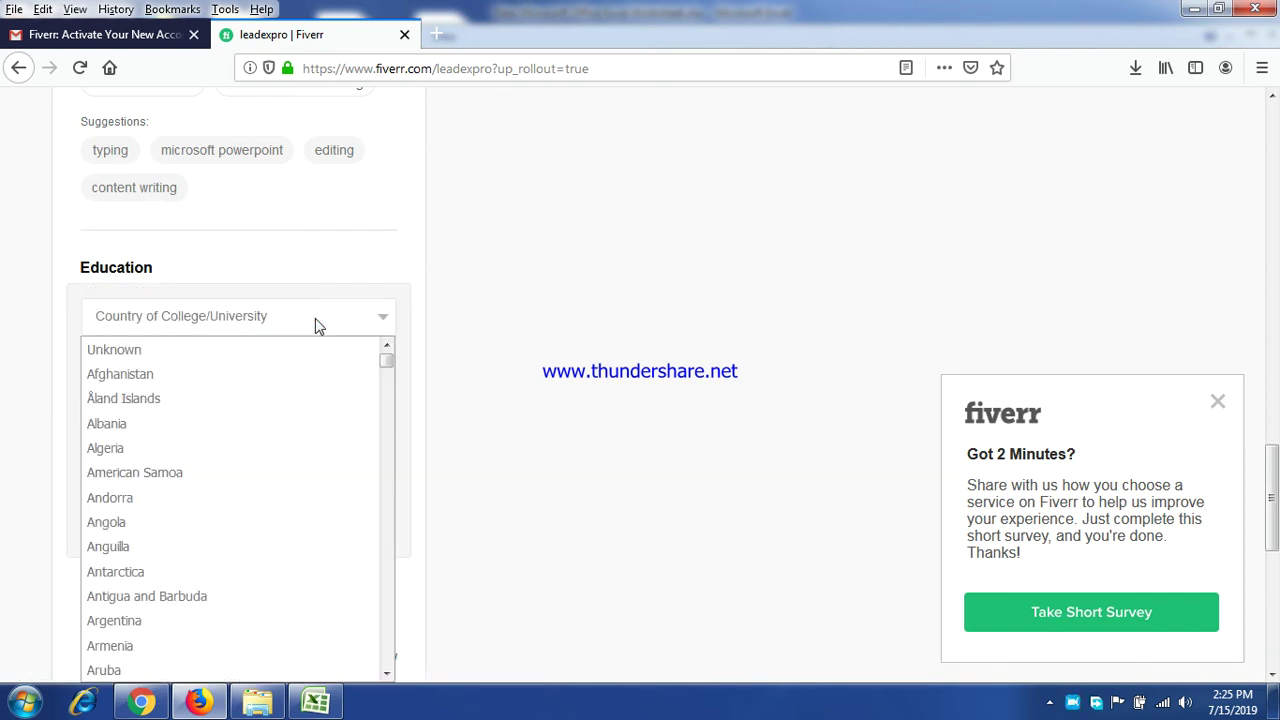
{"action": "scroll", "coordinate": [250, 480], "scroll_direction": "down", "scroll_amount": 3}
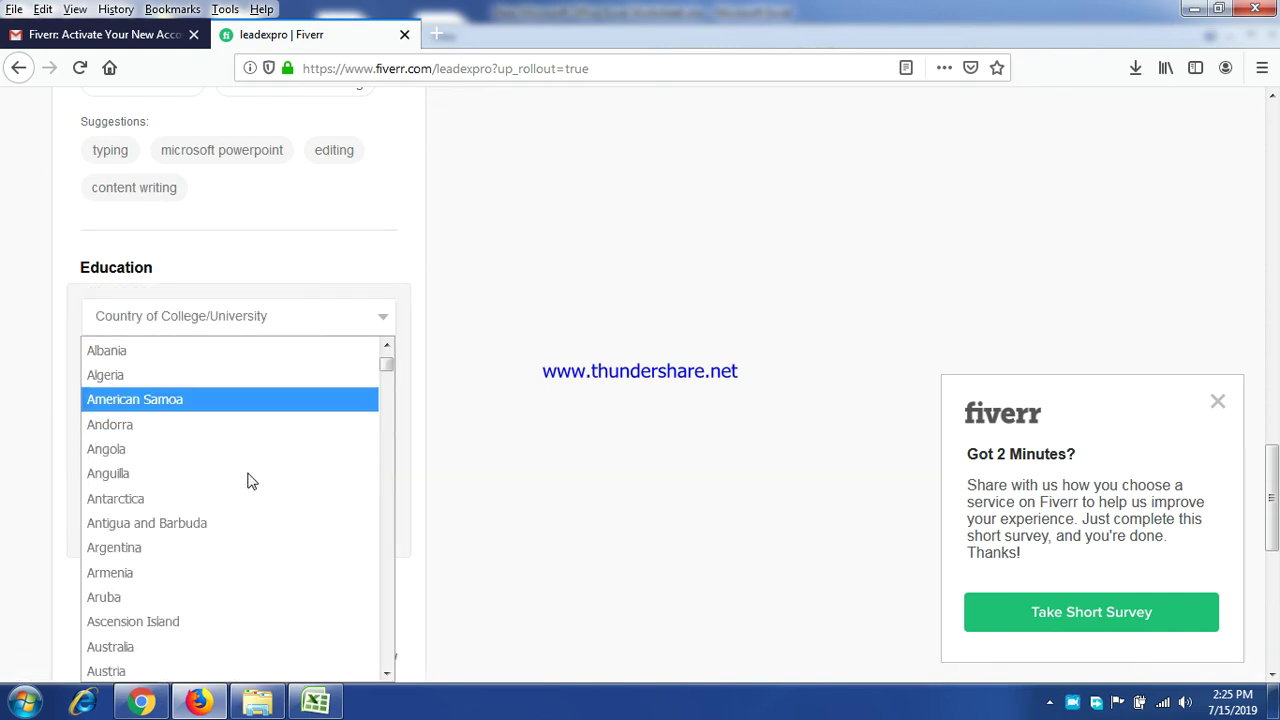
{"action": "scroll", "coordinate": [250, 480], "scroll_direction": "up", "scroll_amount": 3}
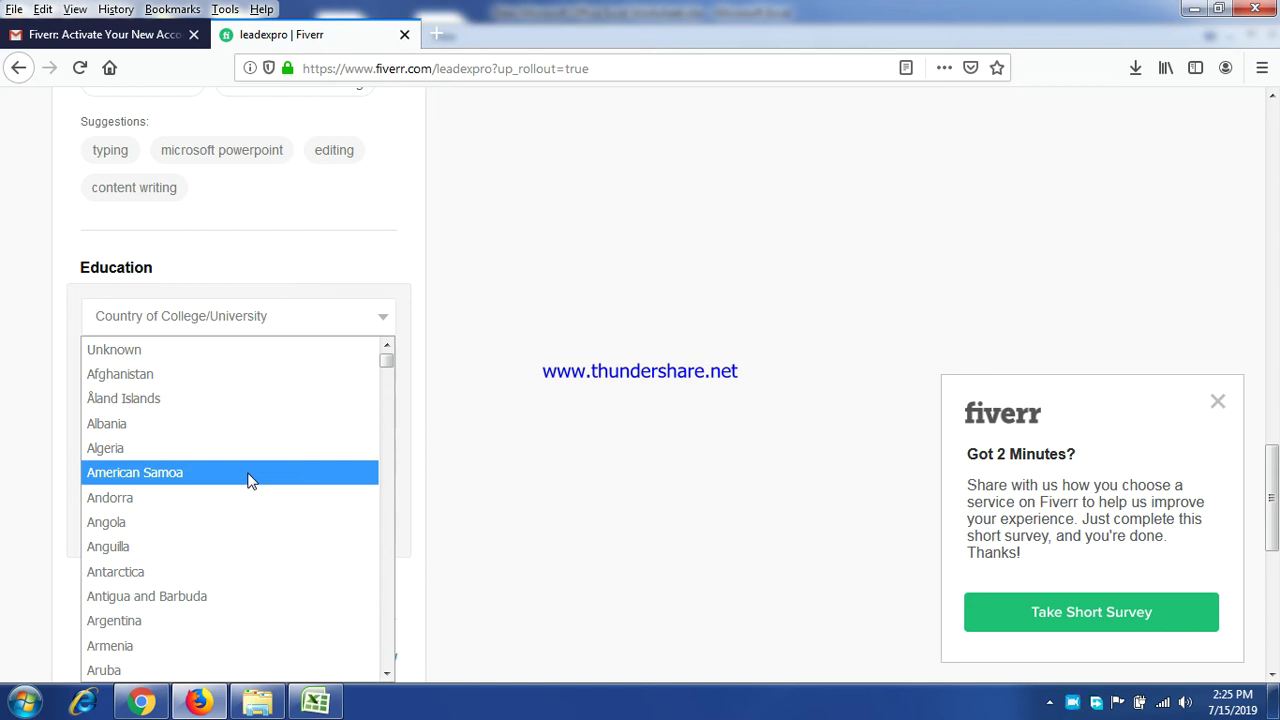
{"action": "scroll", "coordinate": [250, 482], "scroll_direction": "down", "scroll_amount": 4}
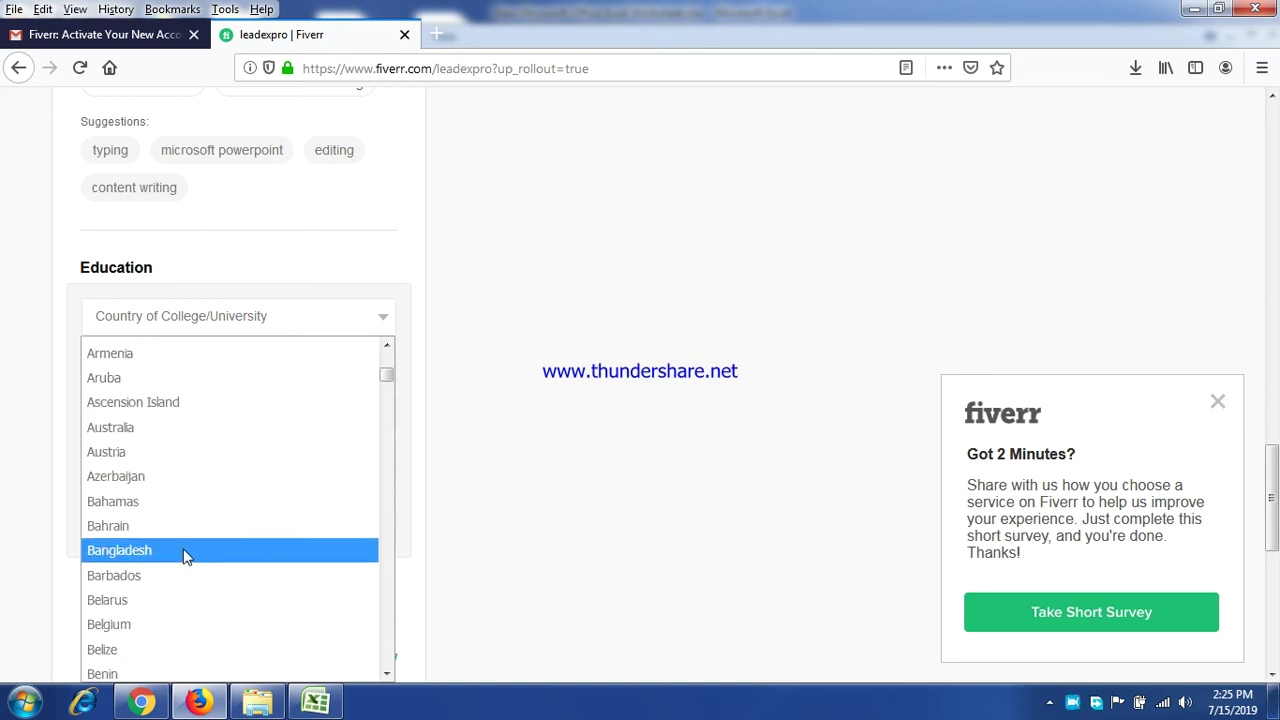
{"action": "left_click", "coordinate": [186, 551]}
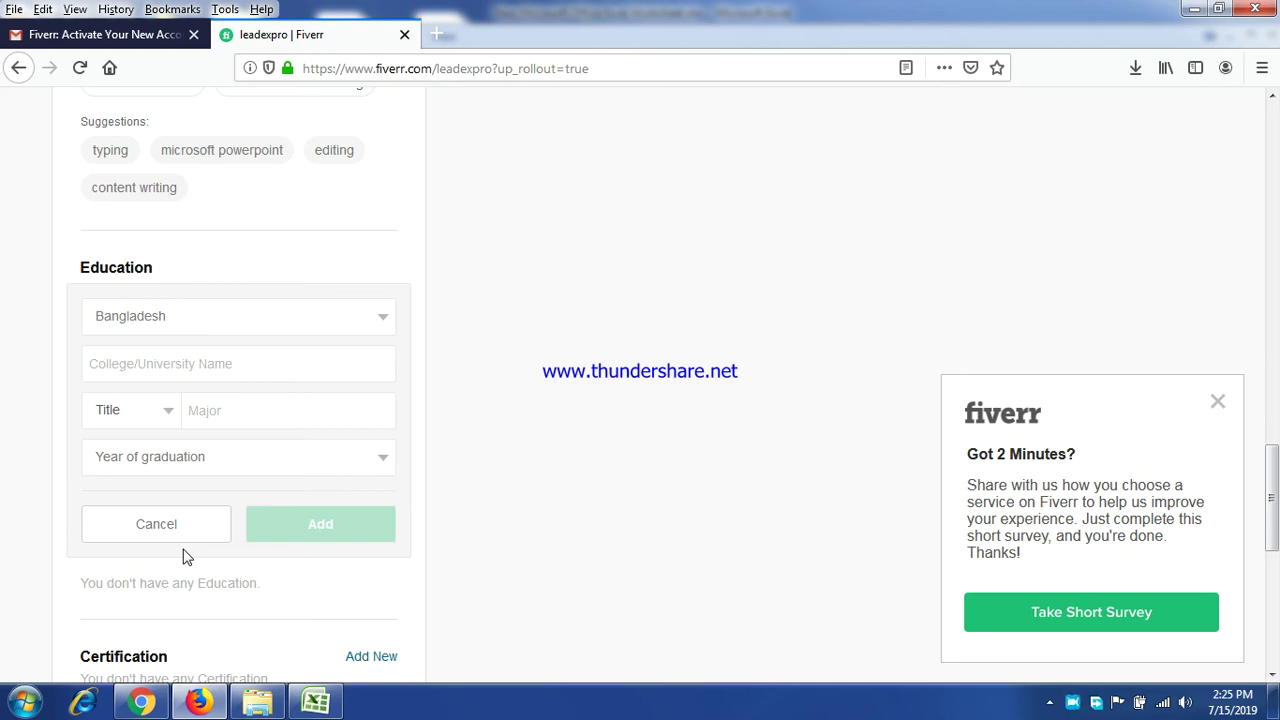
Step: Try 'Natio' and 'Wu' in the college name field to find the school
{"action": "left_click", "coordinate": [244, 369]}
{"action": "type", "text": "Na"}
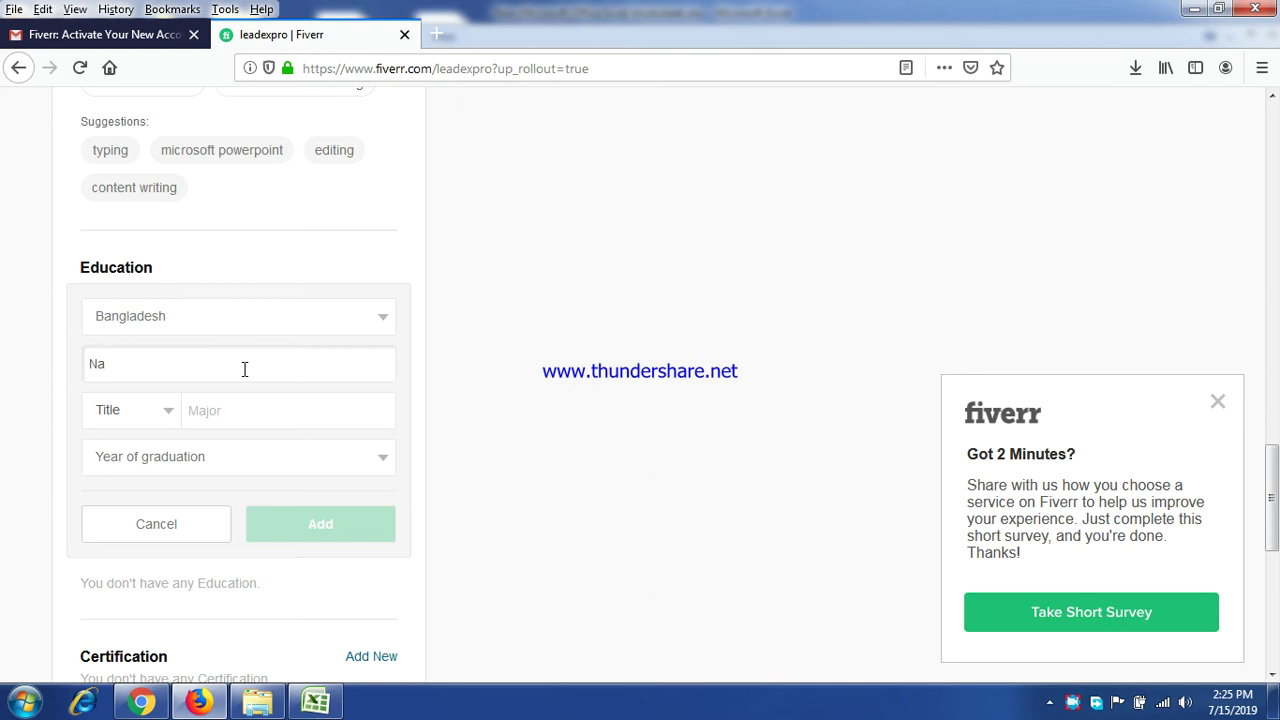
{"action": "type", "text": "tio"}
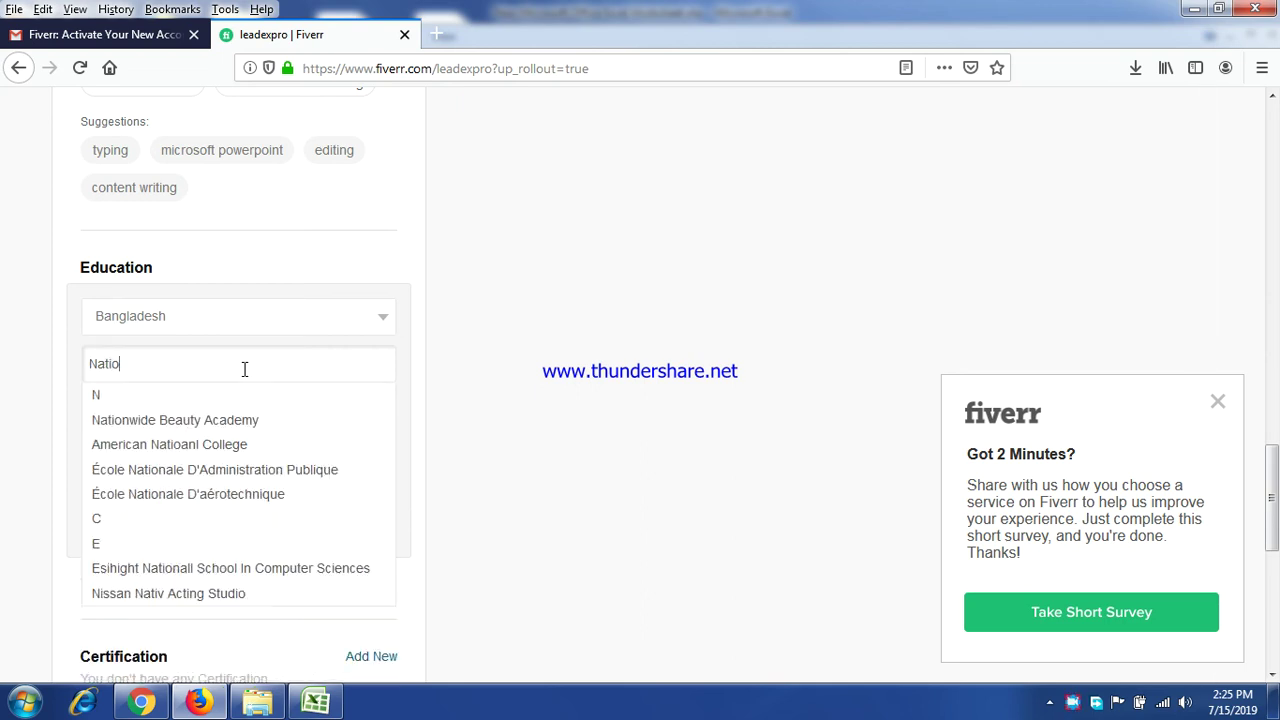
{"action": "key", "text": "BackSpace"}
{"action": "key", "text": "BackSpace"}
{"action": "key", "text": "BackSpace"}
{"action": "key", "text": "BackSpace"}
{"action": "key", "text": "BackSpace"}
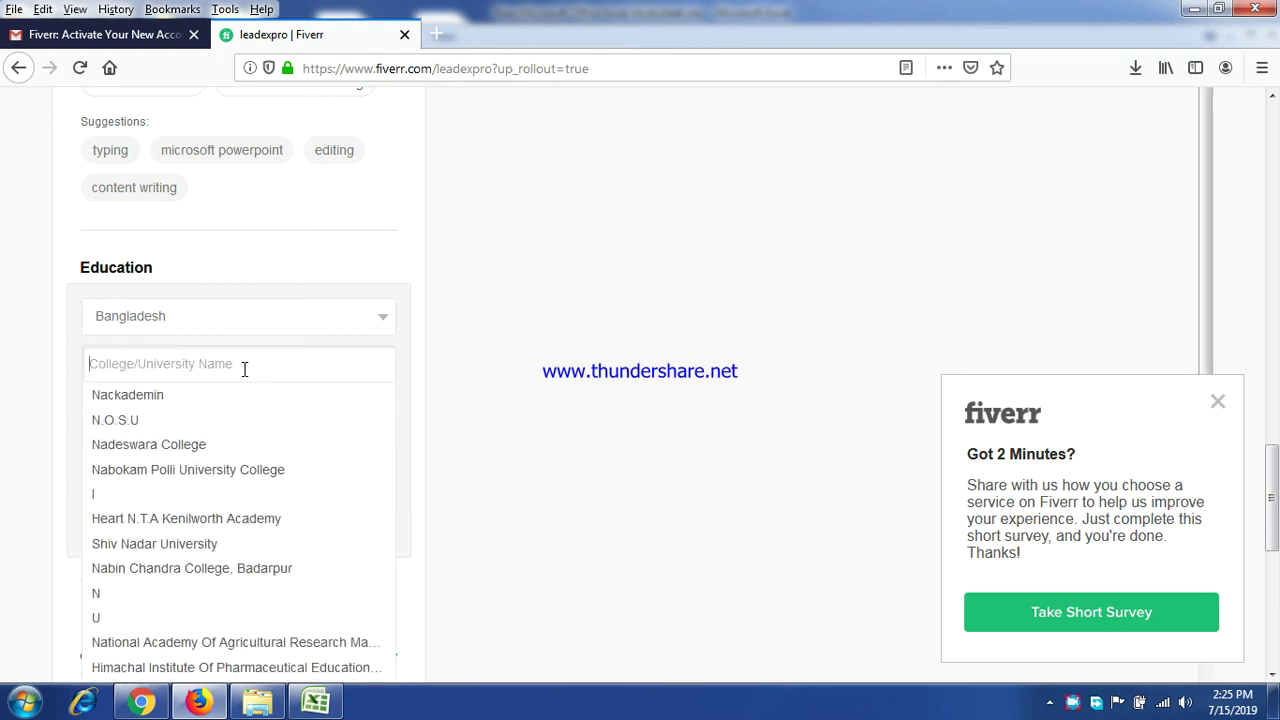
{"action": "type", "text": "Wuu"}
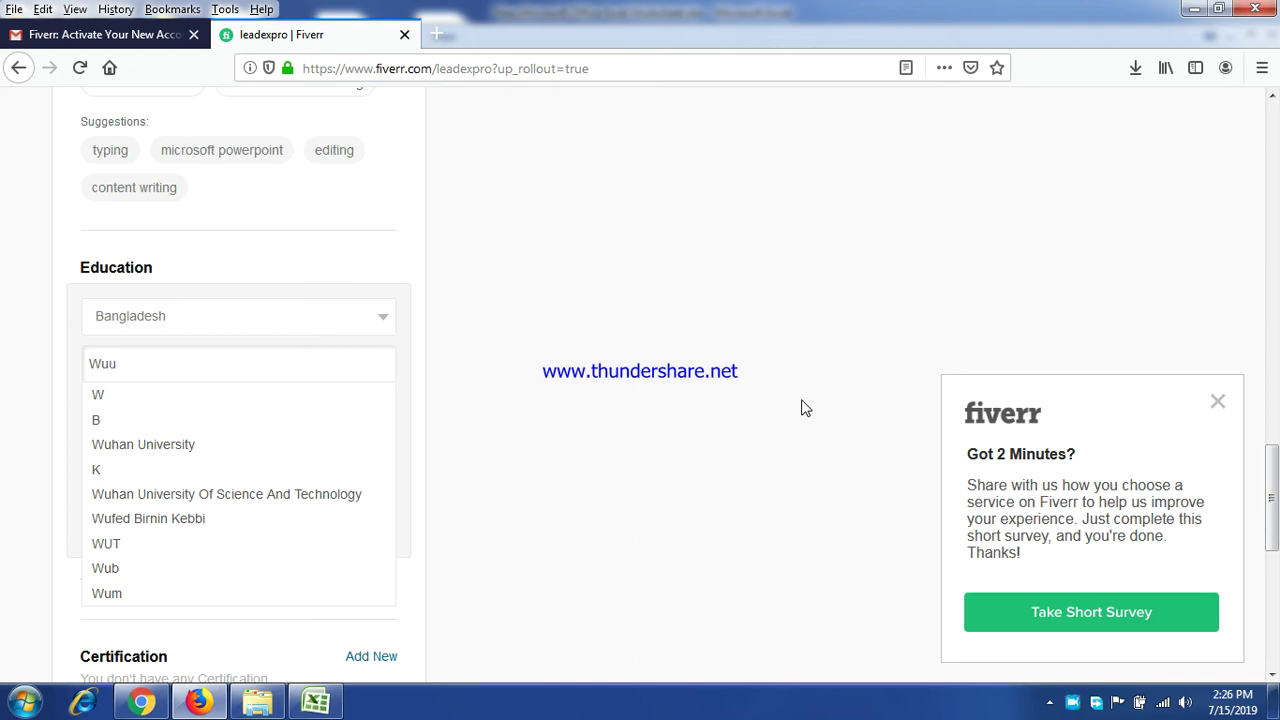
{"action": "key", "text": "BackSpace"}
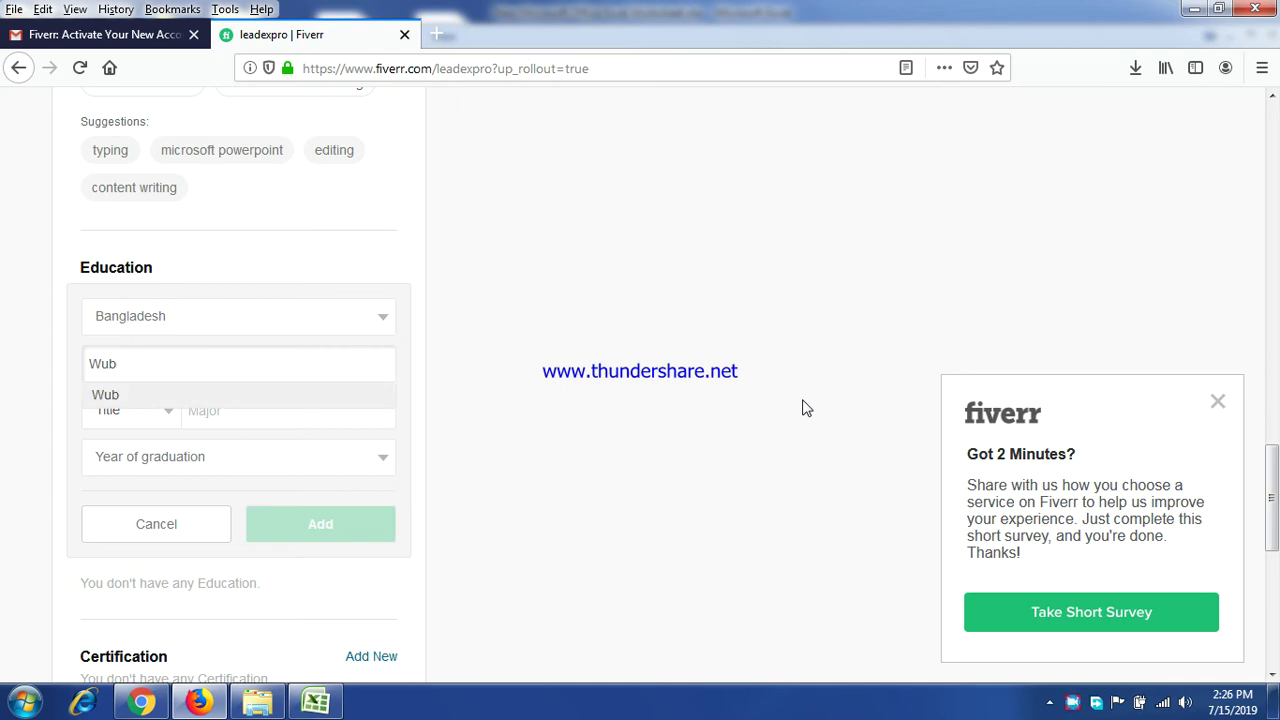
{"action": "left_click", "coordinate": [170, 405]}
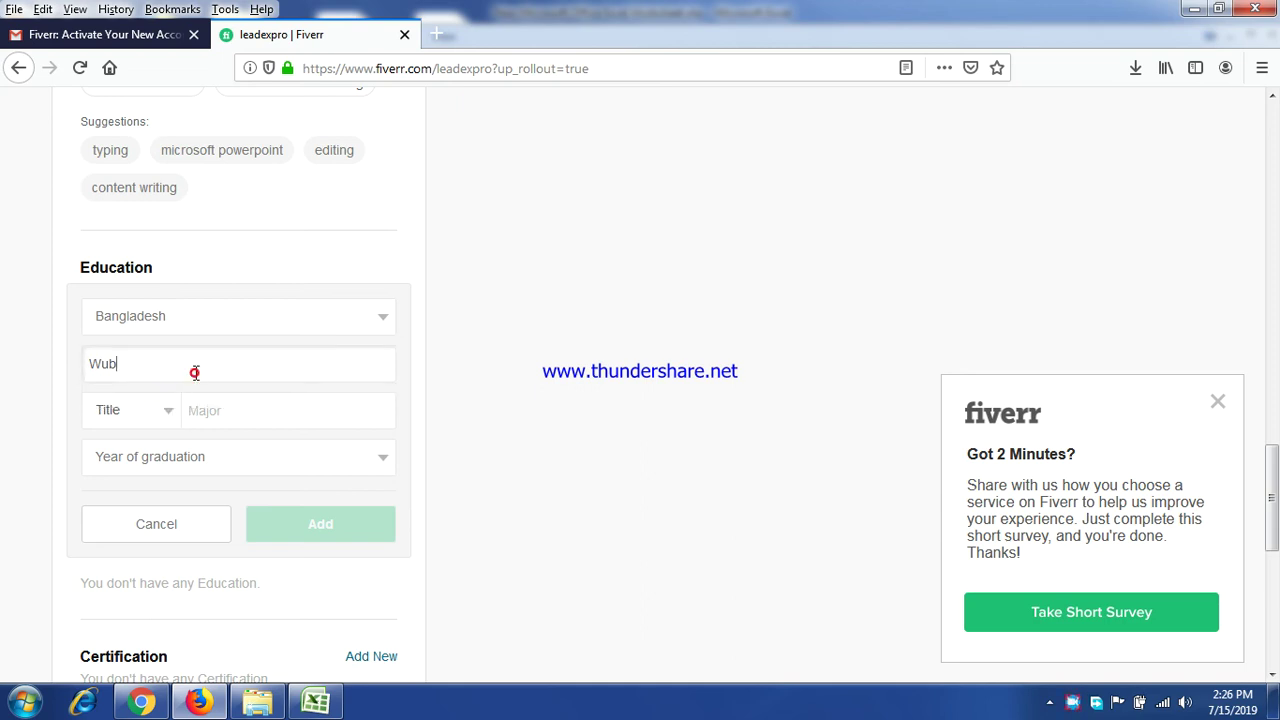
{"action": "left_click", "coordinate": [196, 372]}
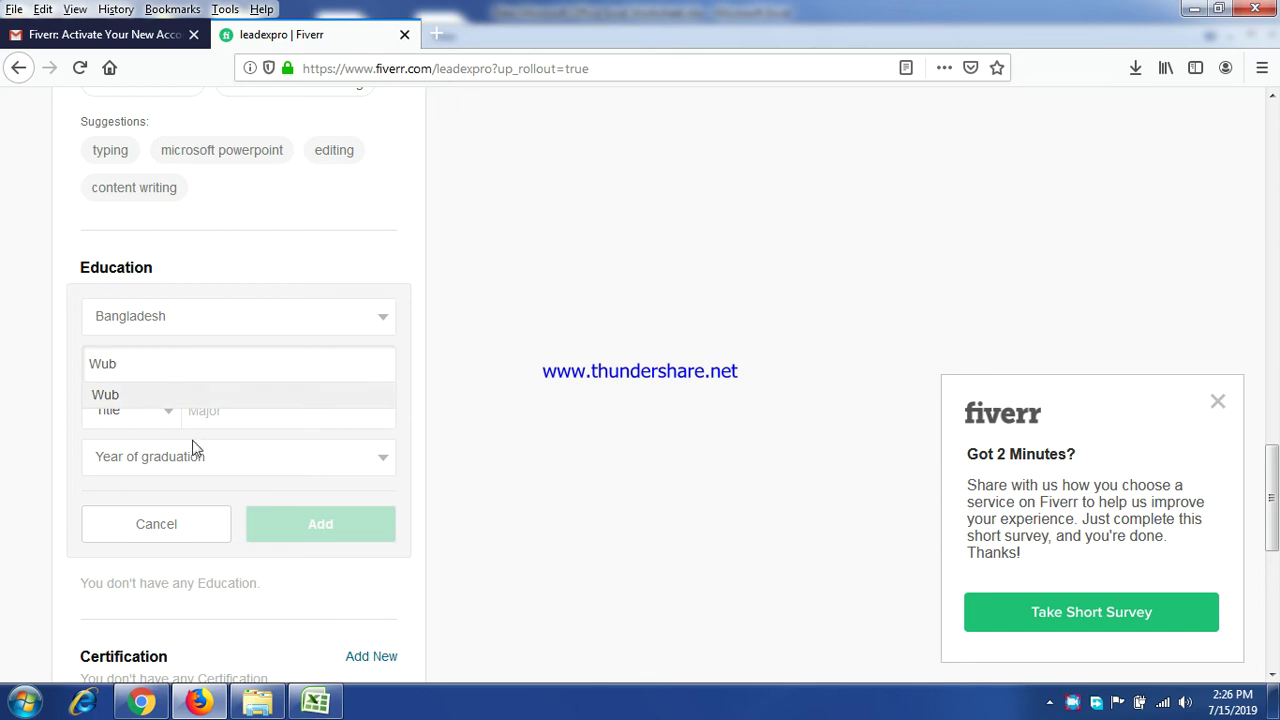
Step: Search 'World' and select World University Of Bangladesh as the college
{"action": "key", "text": "BackSpace"}
{"action": "key", "text": "BackSpace"}
{"action": "key", "text": "BackSpace"}
{"action": "type", "text": "W"}
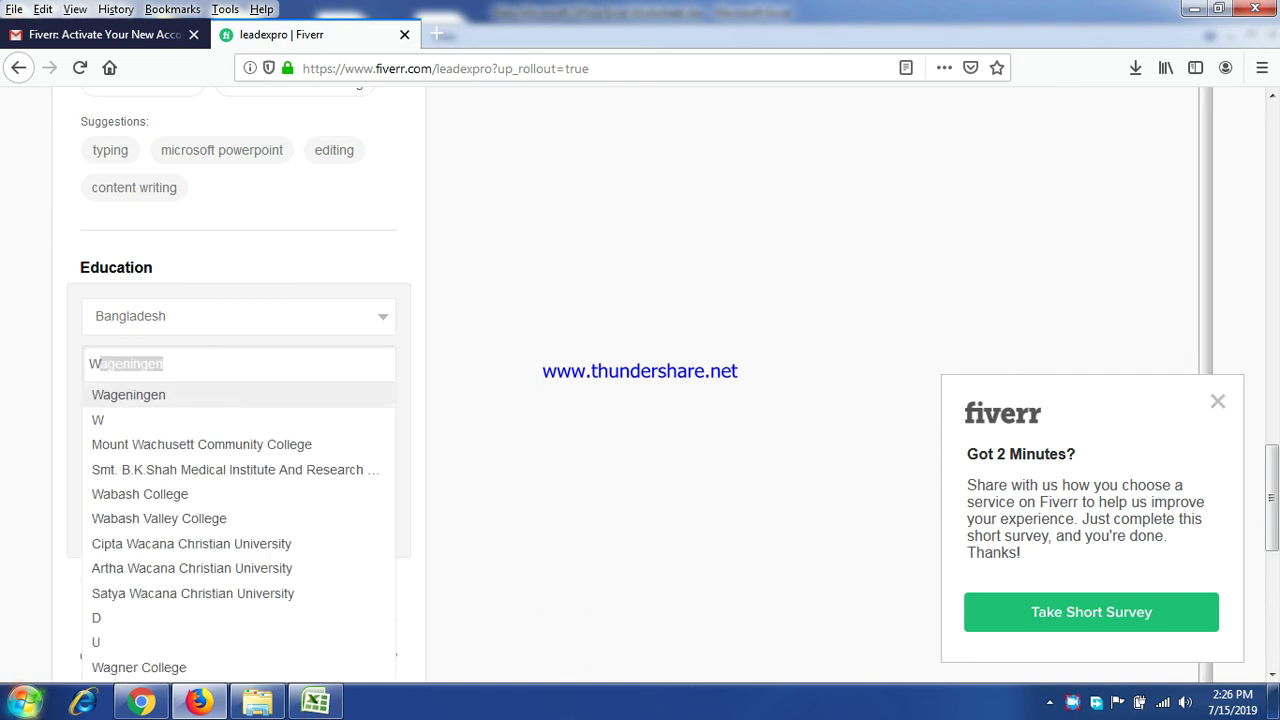
{"action": "type", "text": "or"}
{"action": "mouse_move", "coordinate": [141, 700]}
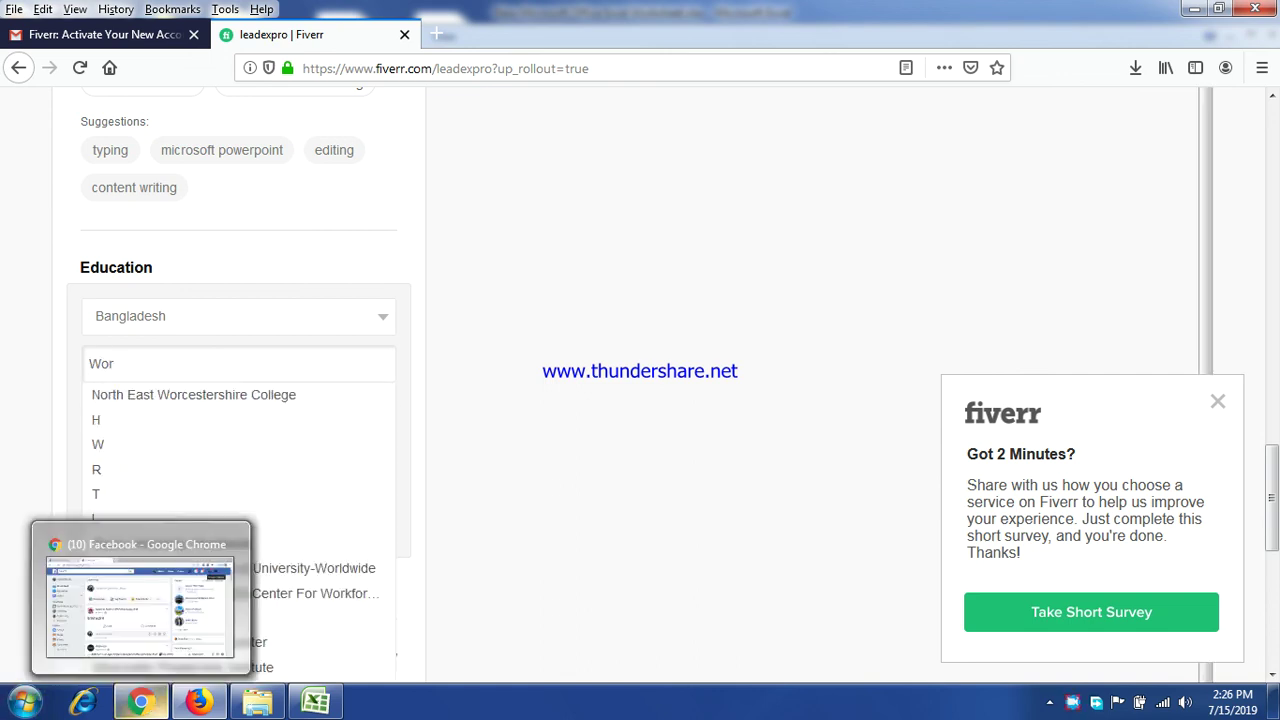
{"action": "type", "text": "l"}
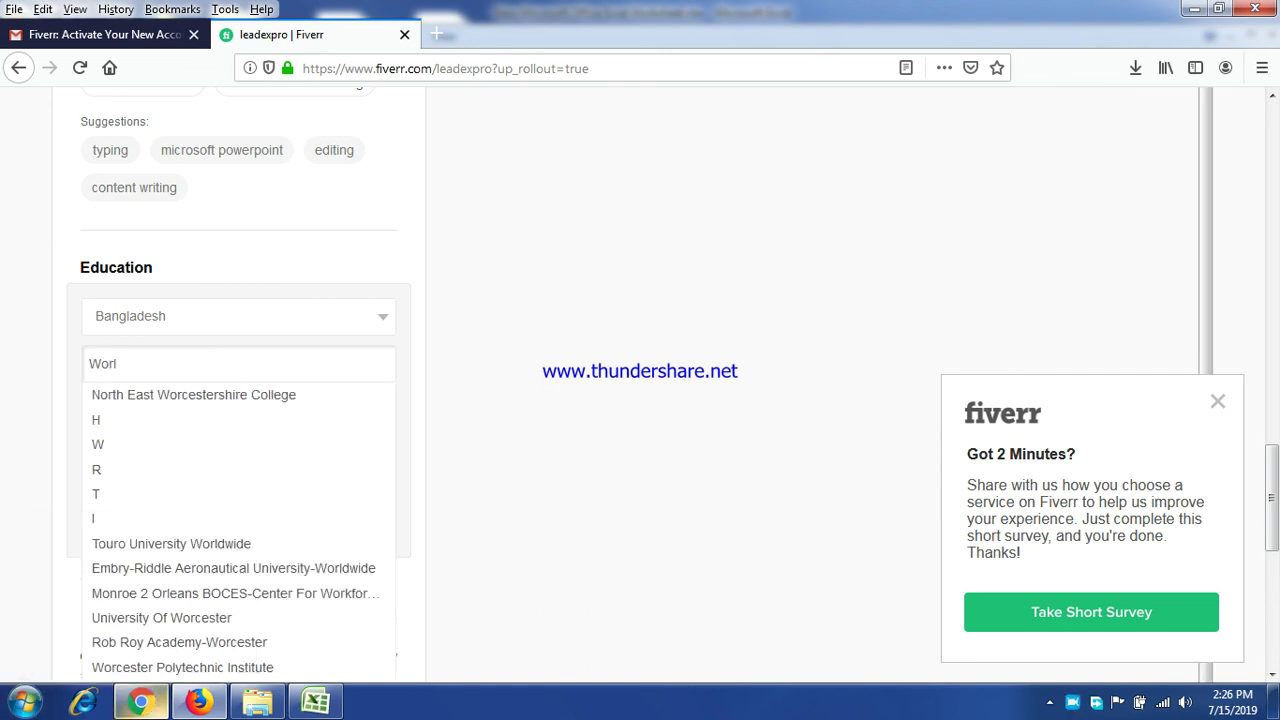
{"action": "type", "text": "d"}
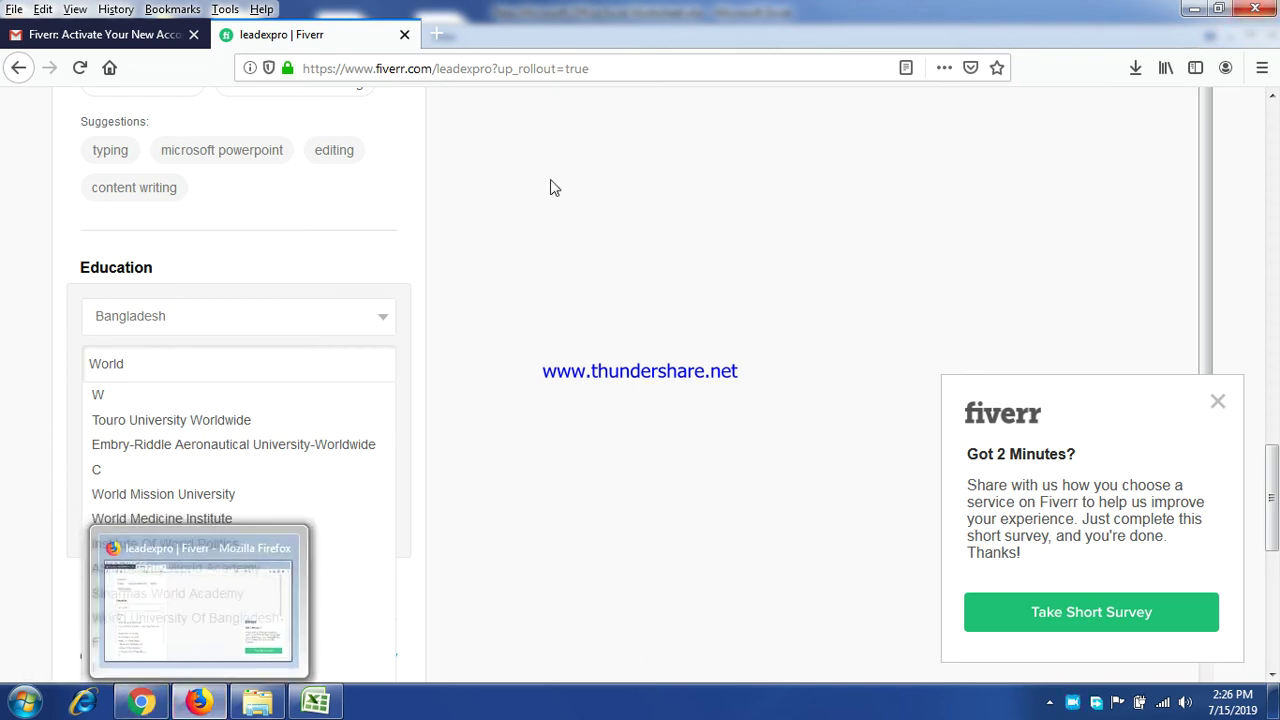
{"action": "left_click", "coordinate": [143, 618]}
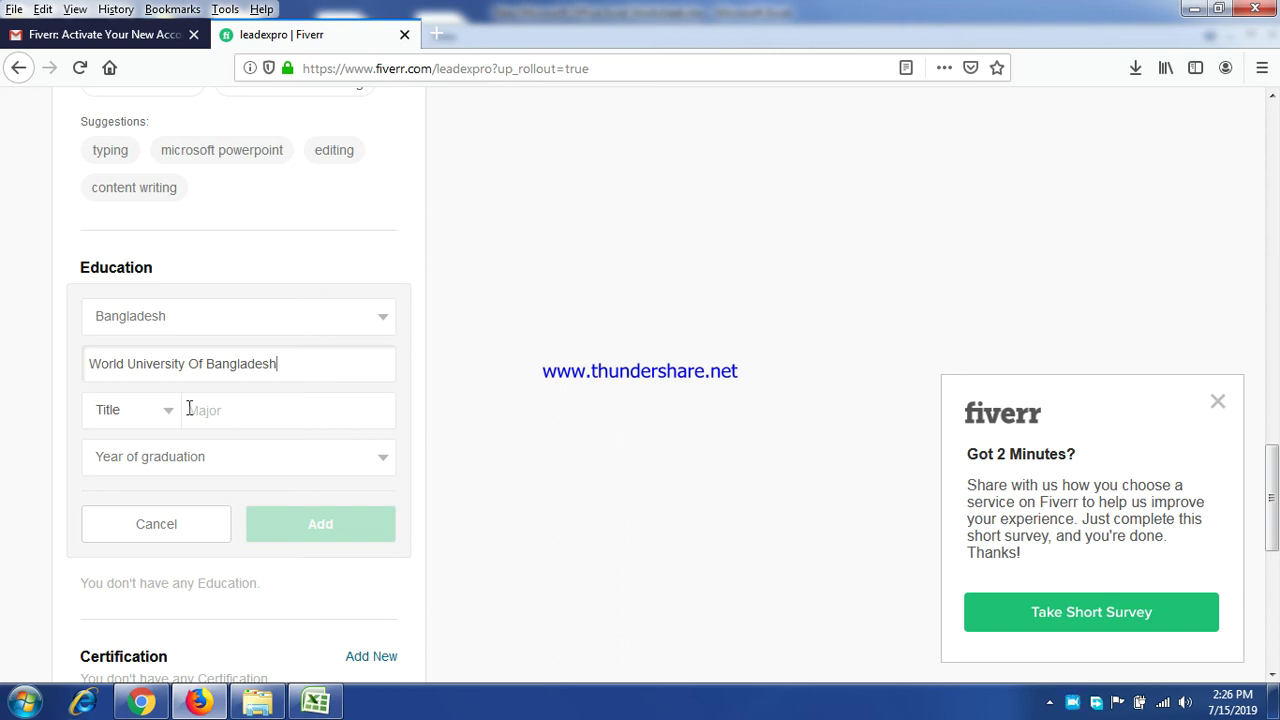
{"action": "left_click", "coordinate": [160, 418]}
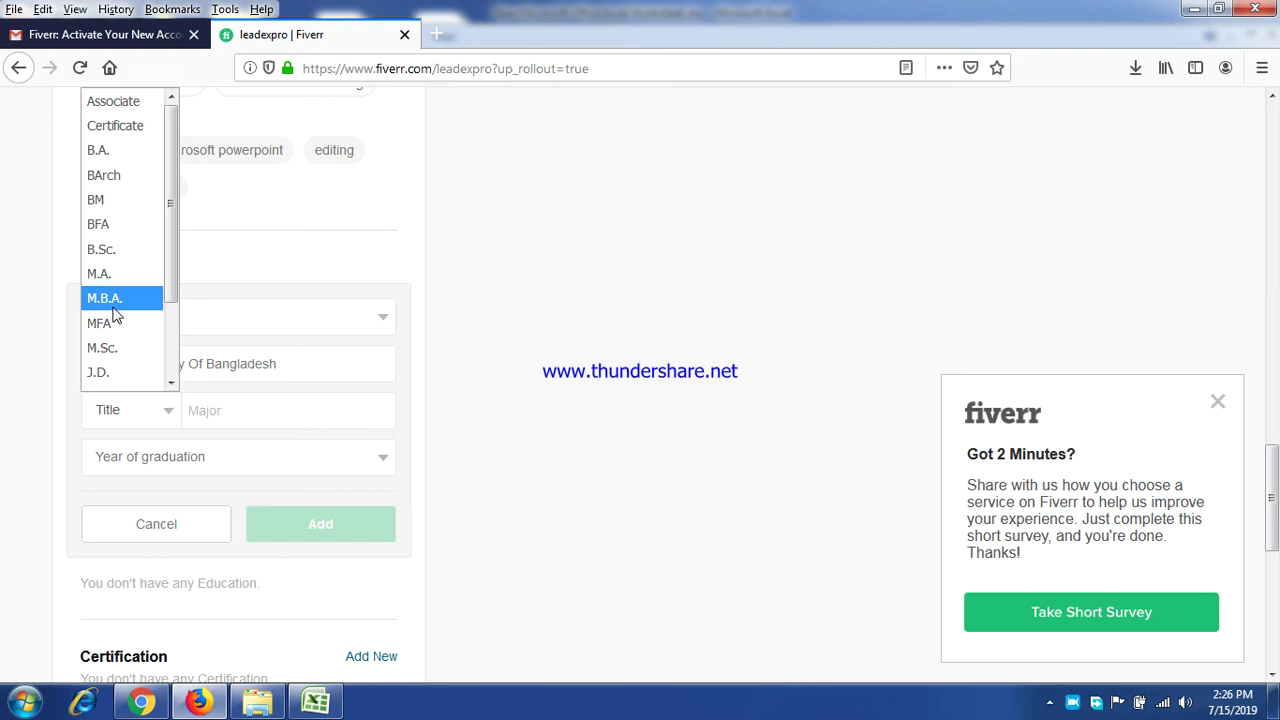
Step: Save the entry as a B.Sc. in Civil Engineering, graduating in 2015
{"action": "left_click", "coordinate": [104, 249]}
{"action": "left_click", "coordinate": [255, 409]}
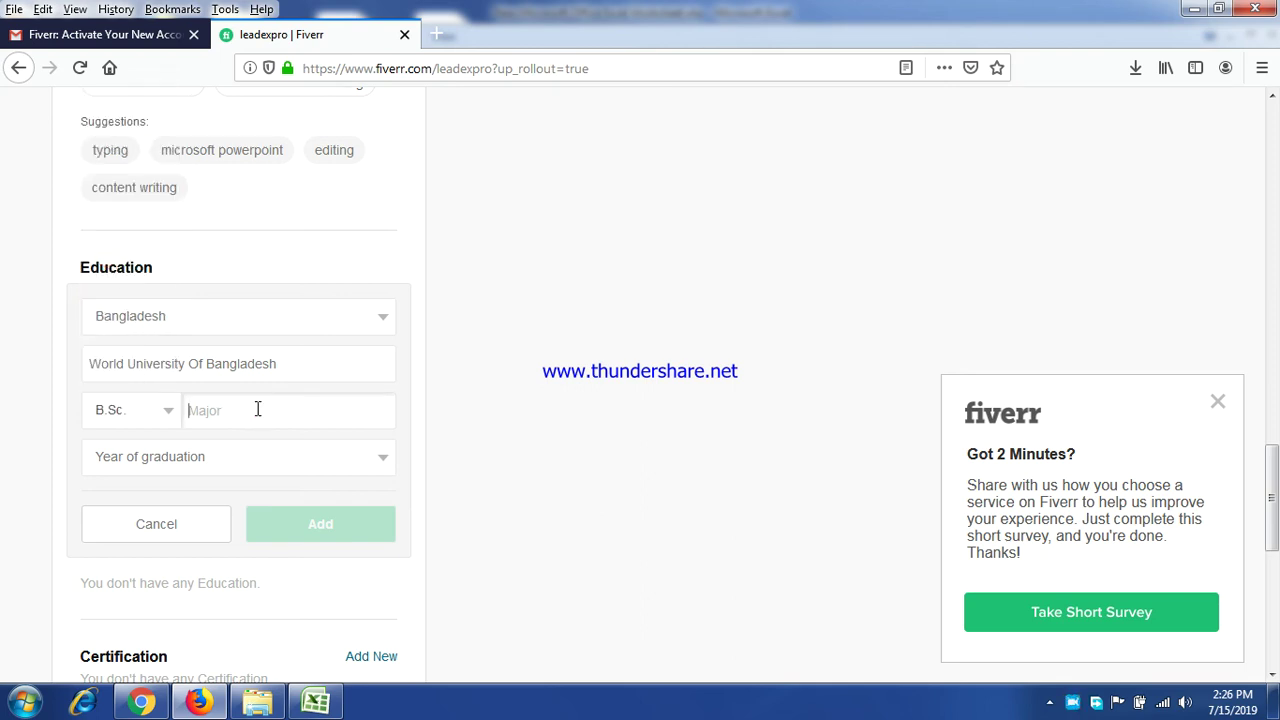
{"action": "type", "text": "Civi"}
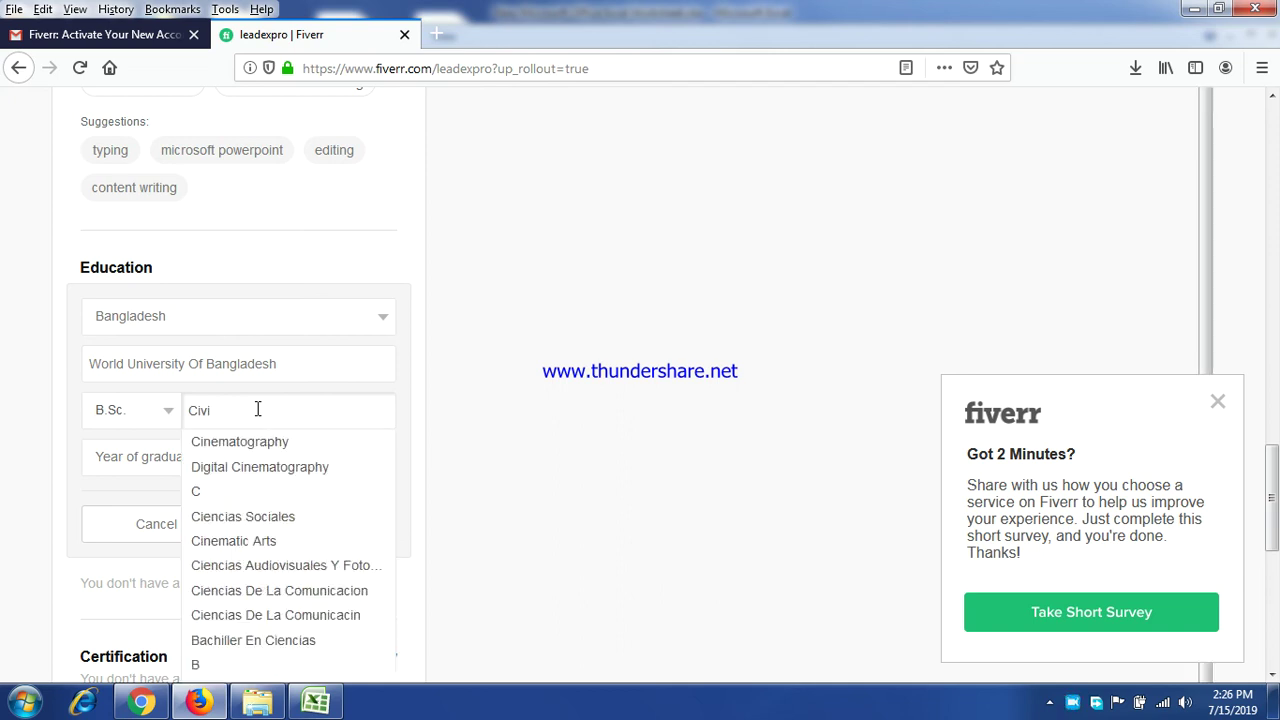
{"action": "type", "text": "l"}
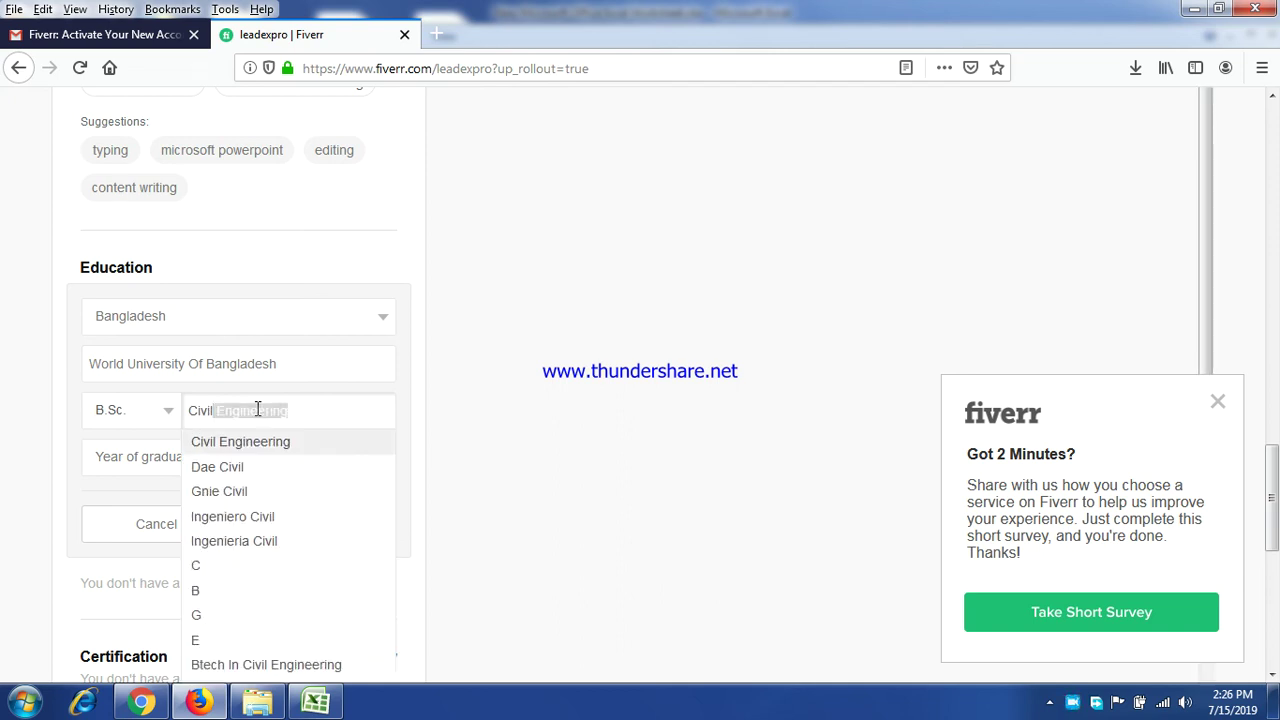
{"action": "left_click", "coordinate": [257, 442]}
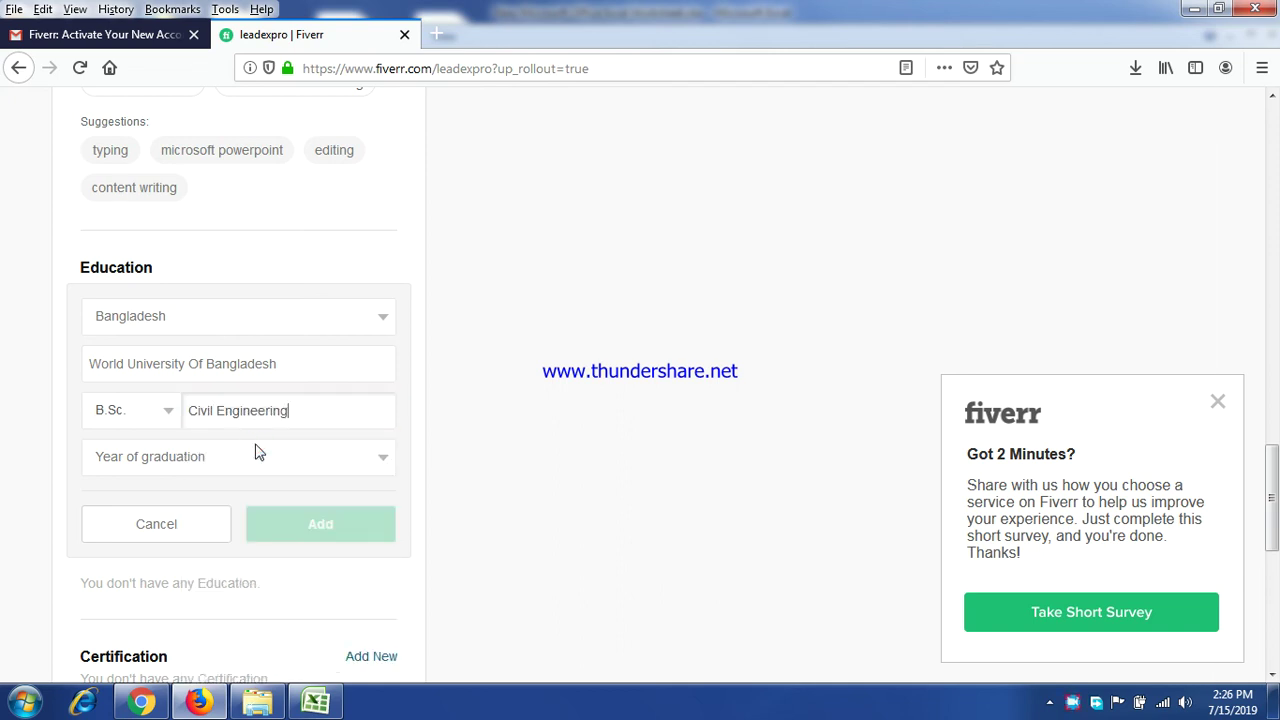
{"action": "left_click", "coordinate": [160, 460]}
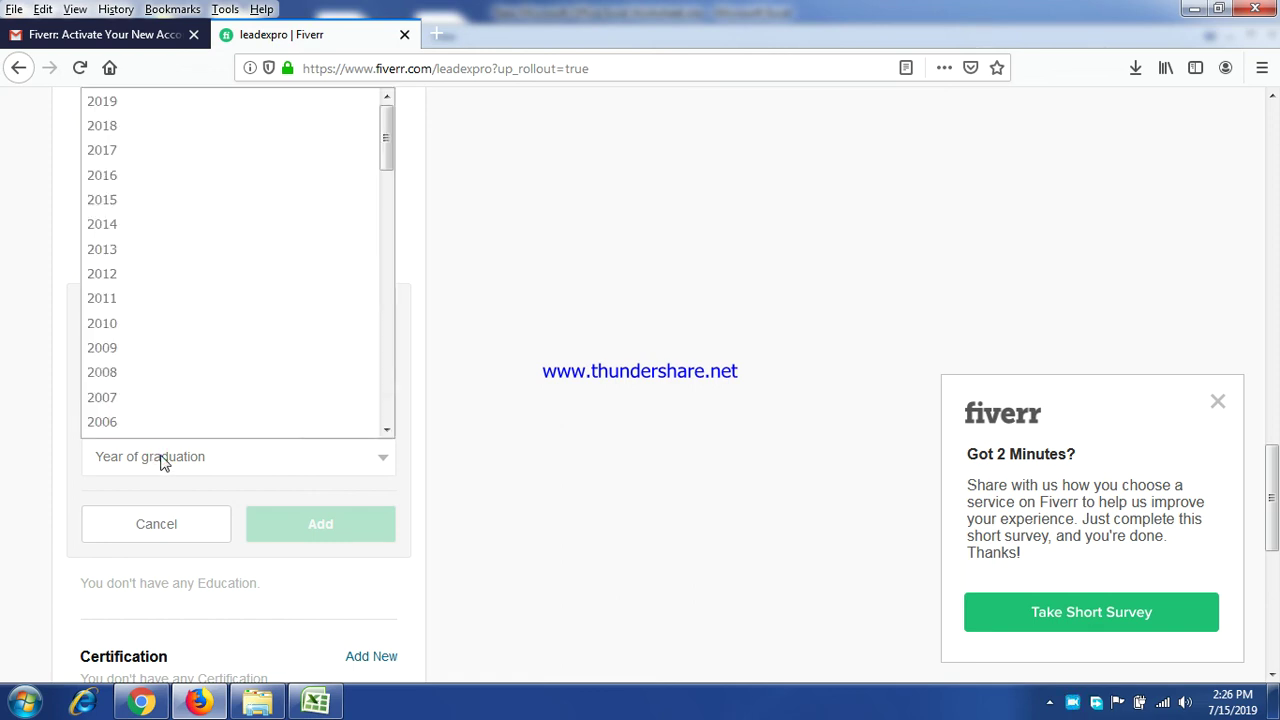
{"action": "left_click", "coordinate": [136, 208]}
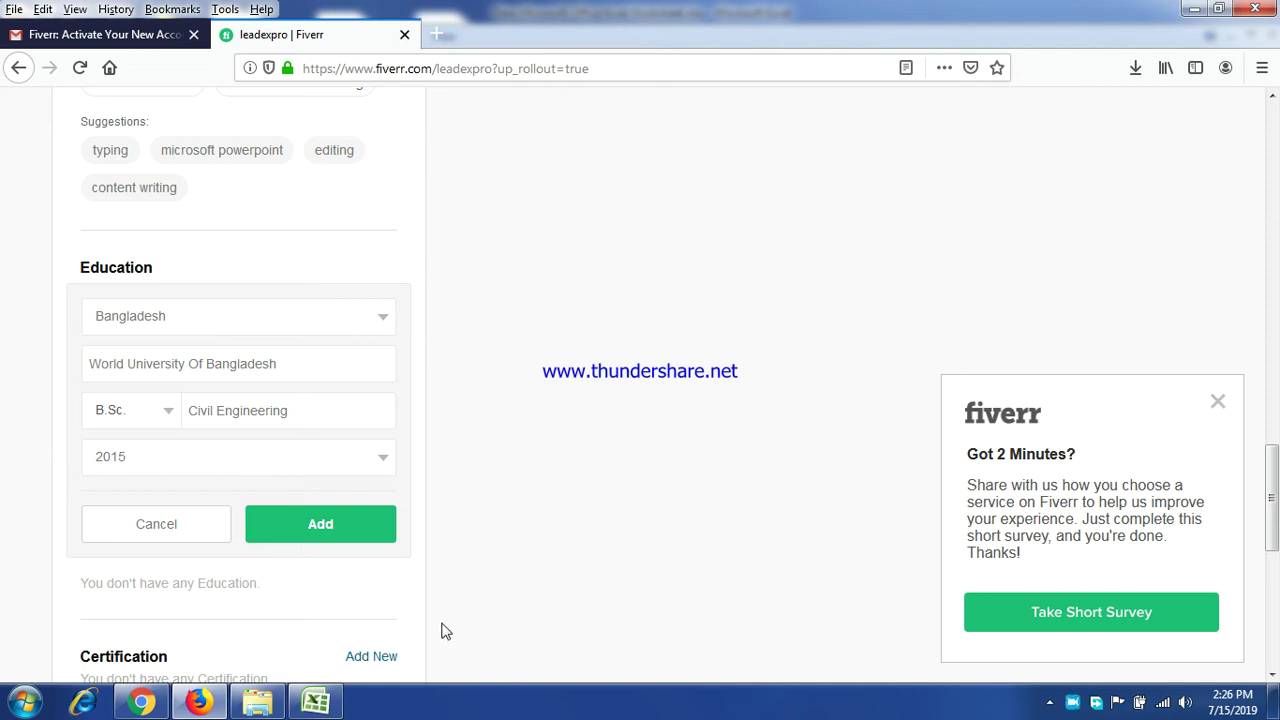
{"action": "left_click", "coordinate": [317, 534]}
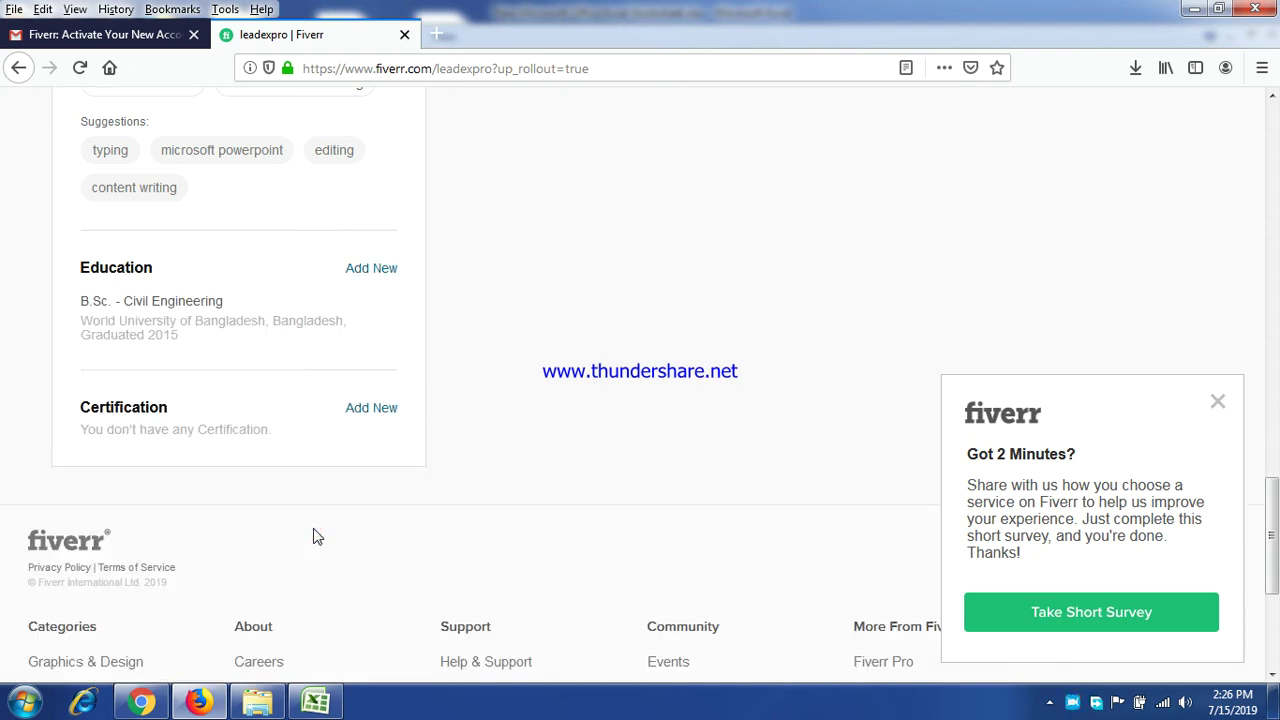
{"action": "scroll", "coordinate": [314, 534], "scroll_direction": "up", "scroll_amount": 2}
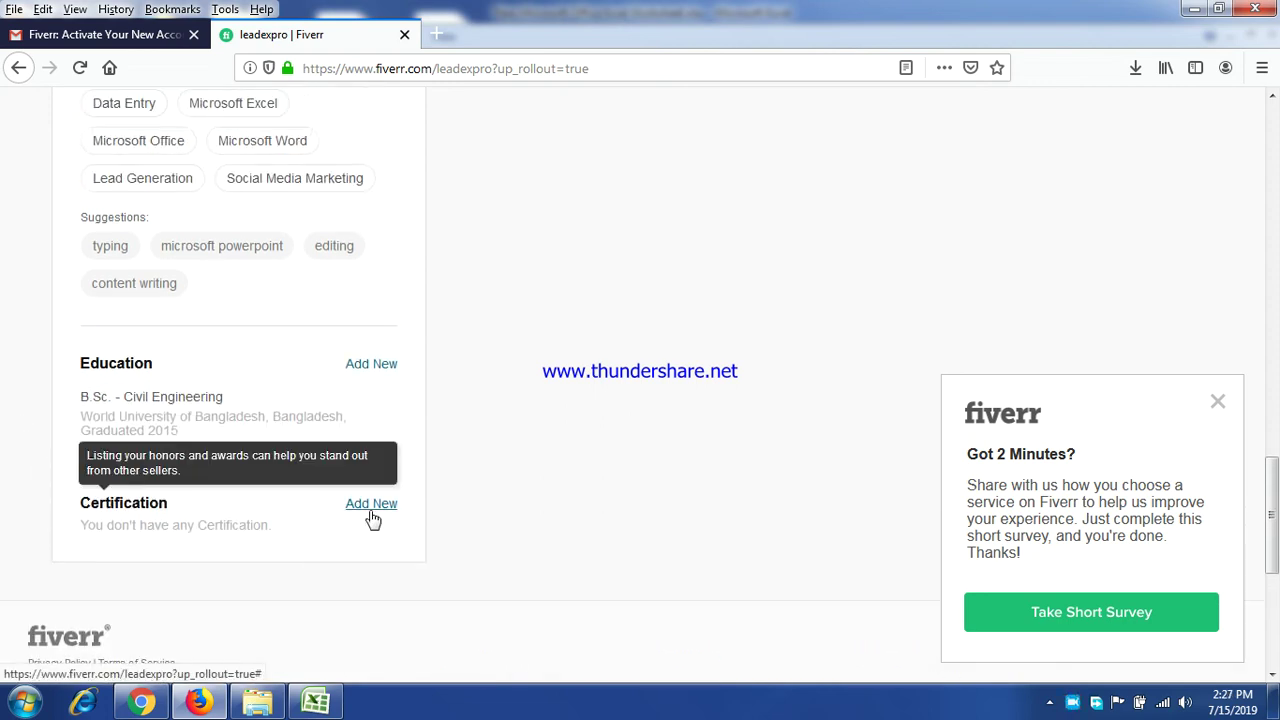
{"action": "left_click", "coordinate": [370, 513]}
{"action": "scroll", "coordinate": [55, 494], "scroll_direction": "down", "scroll_amount": 4}
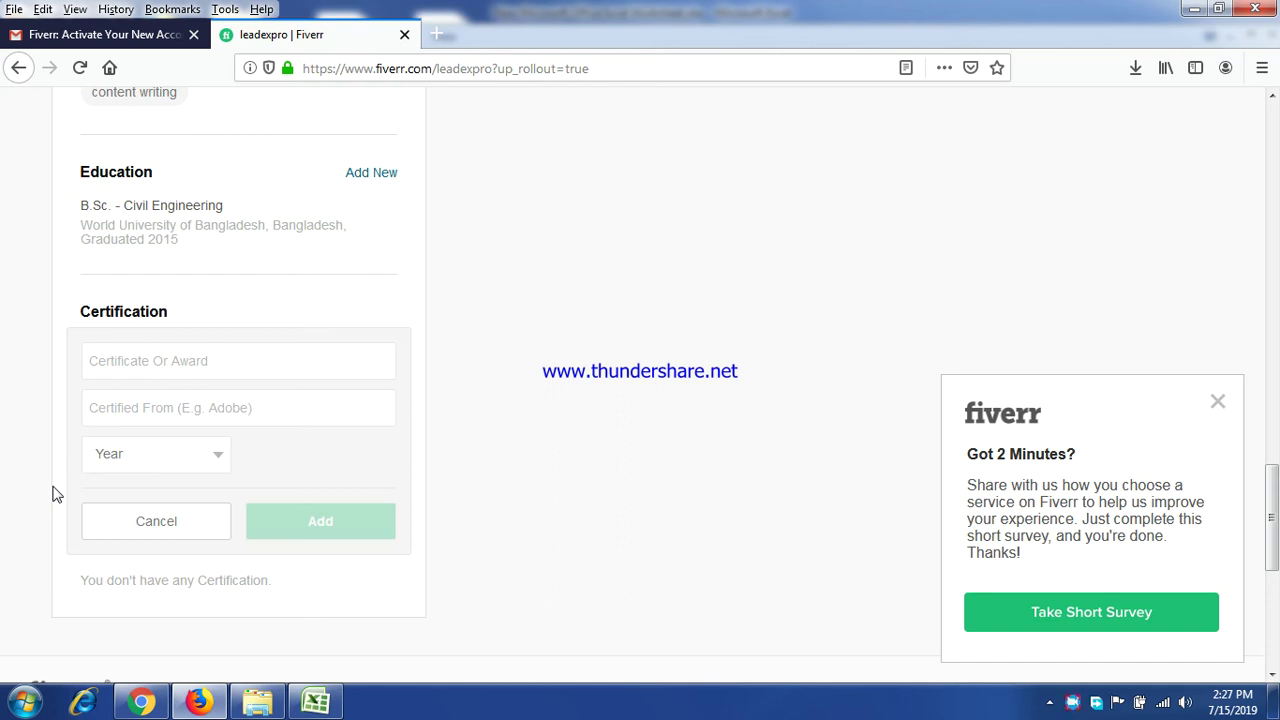
{"action": "left_click", "coordinate": [173, 360]}
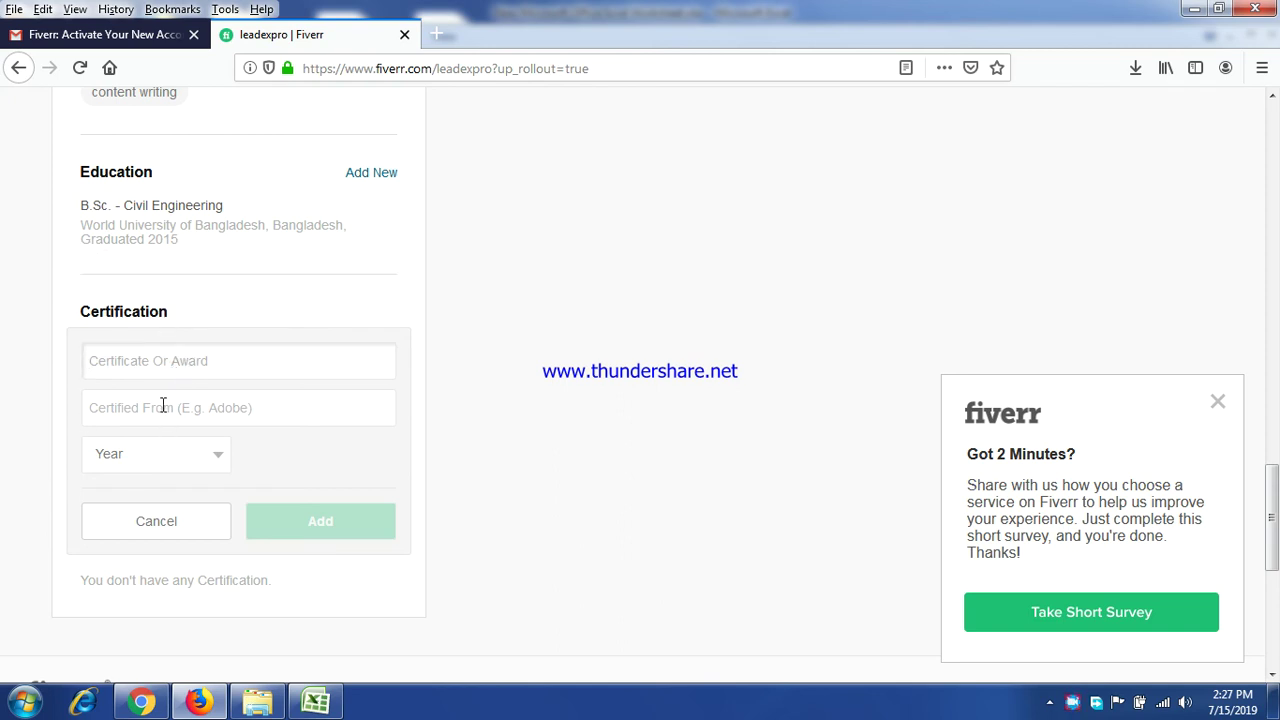
{"action": "left_click", "coordinate": [165, 408]}
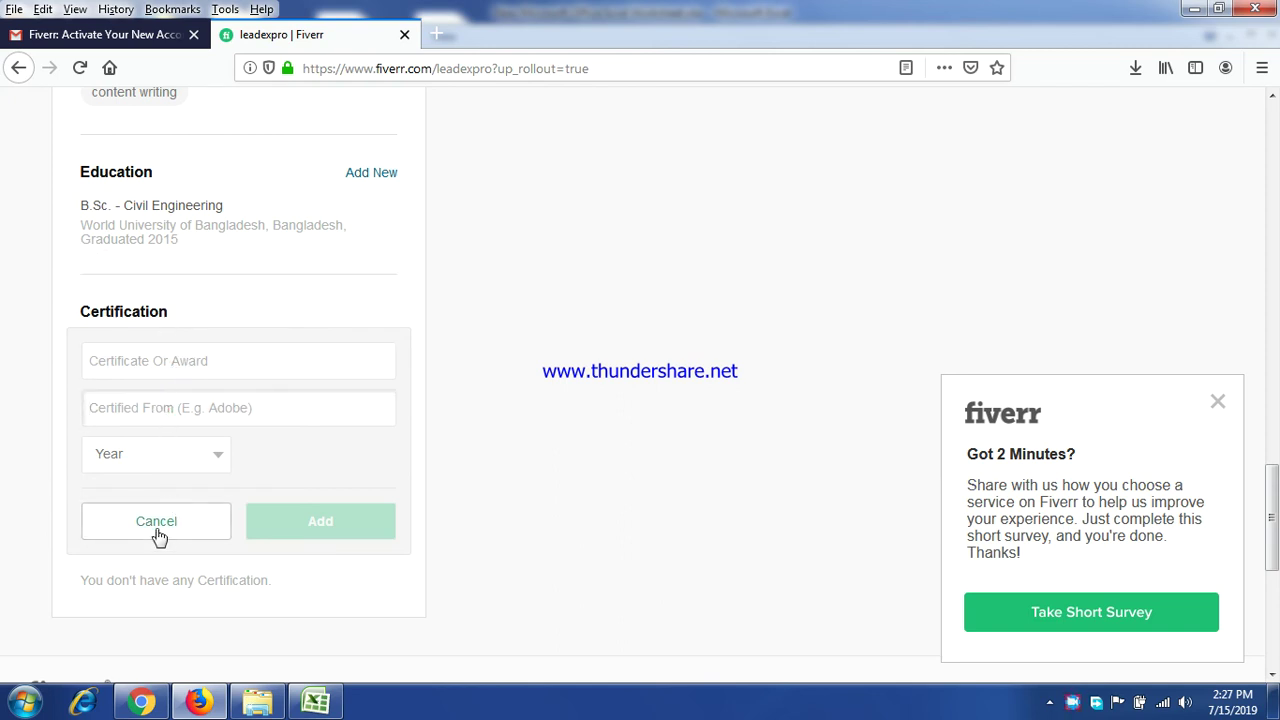
{"action": "left_click", "coordinate": [156, 524]}
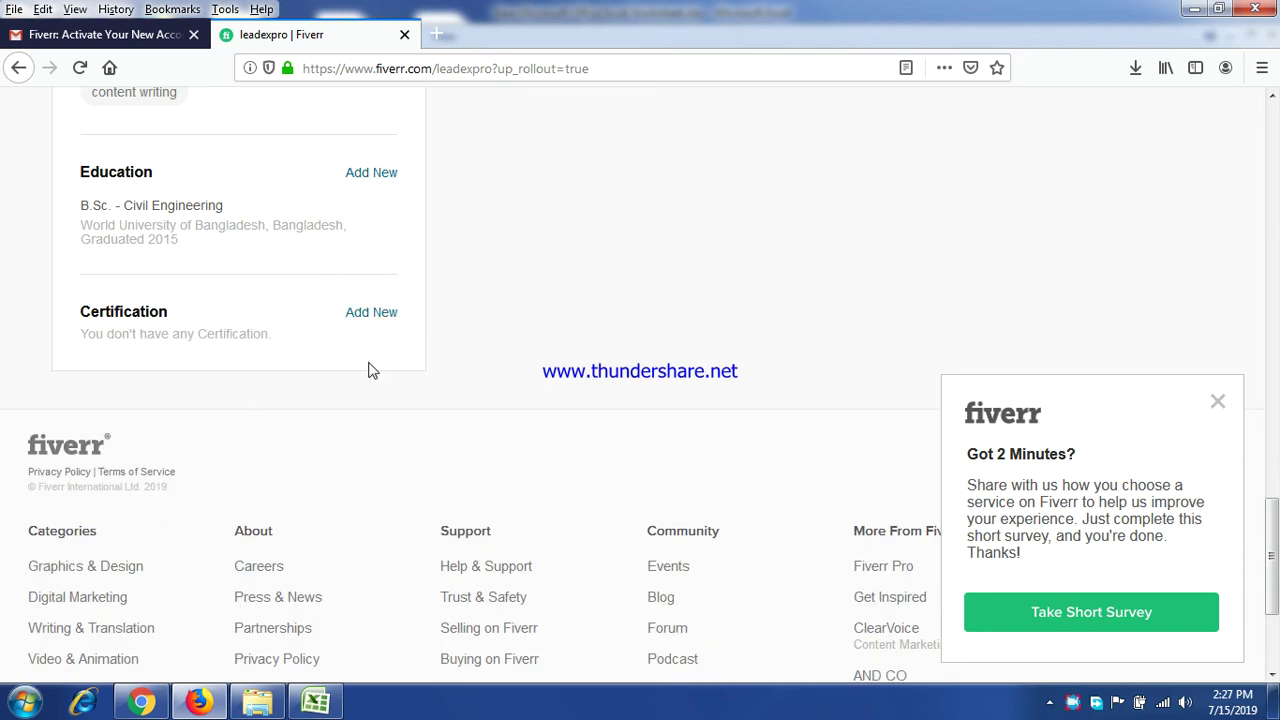
Step: Close the survey popup and save the profile as a freelancer in Advertising, Marketing and PR
{"action": "scroll", "coordinate": [434, 411], "scroll_direction": "up", "scroll_amount": 3}
{"action": "scroll", "coordinate": [628, 450], "scroll_direction": "up", "scroll_amount": 15}
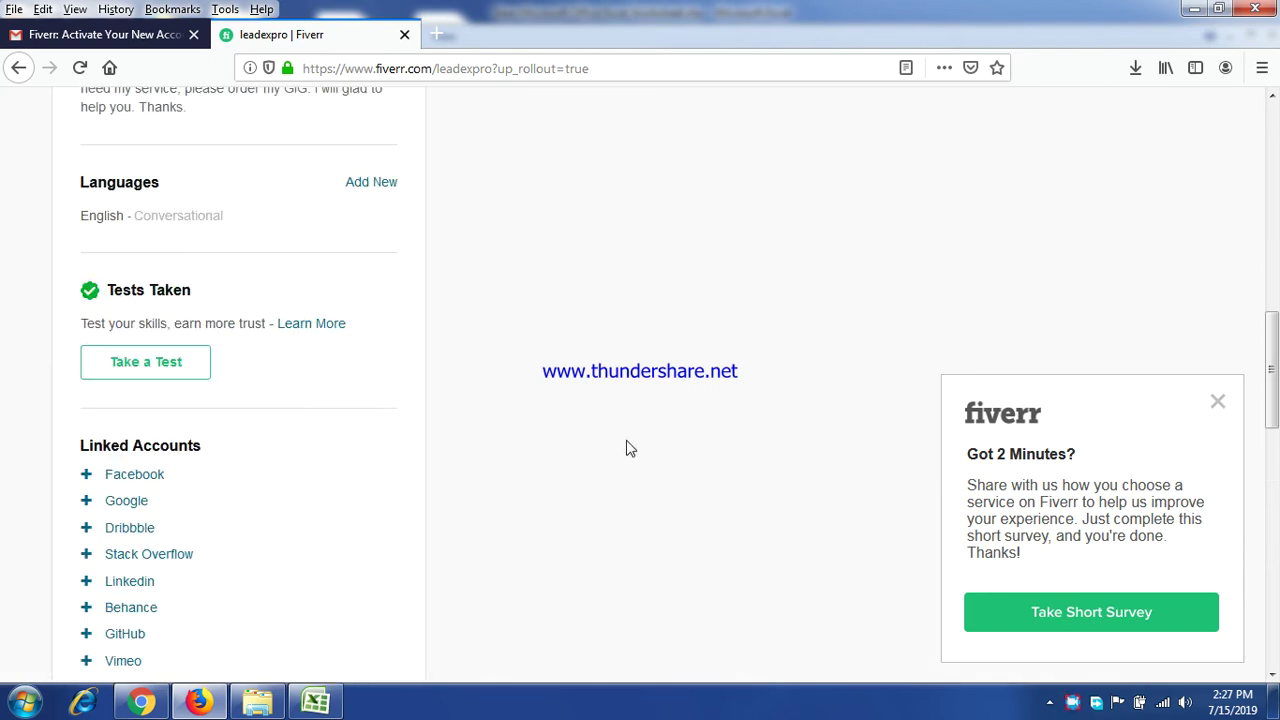
{"action": "left_click", "coordinate": [1218, 403]}
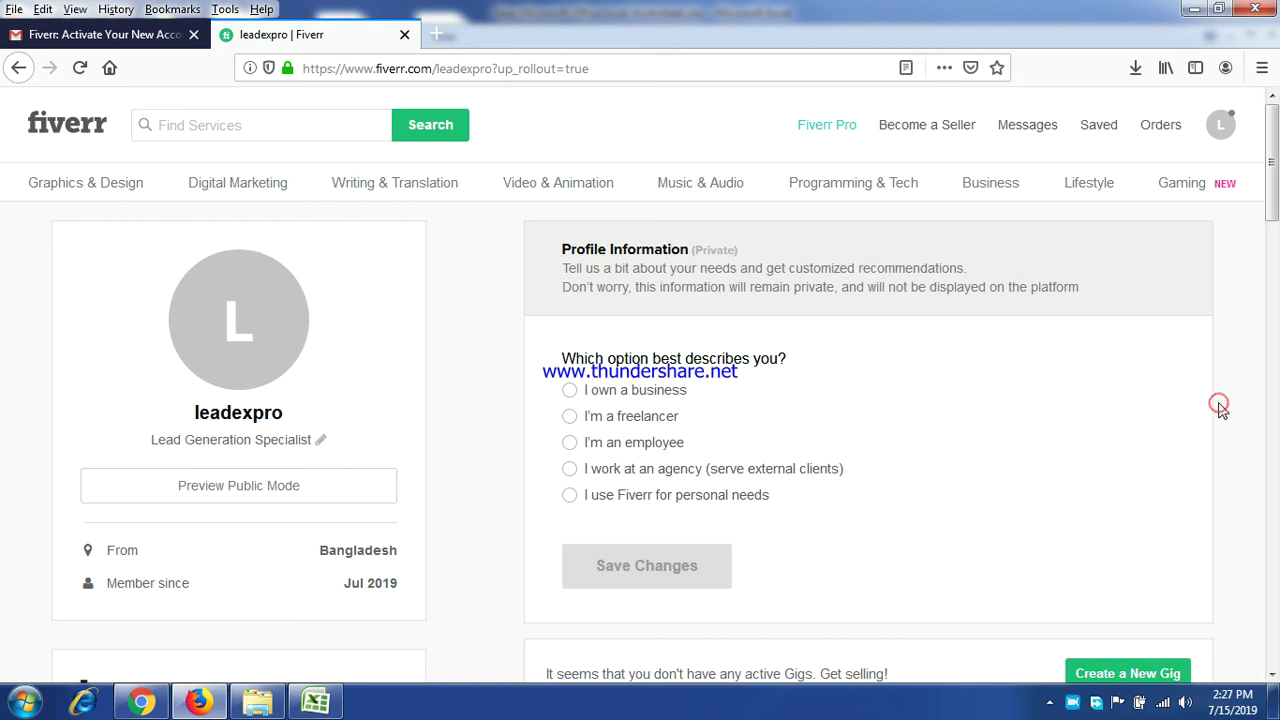
{"action": "left_click", "coordinate": [570, 418]}
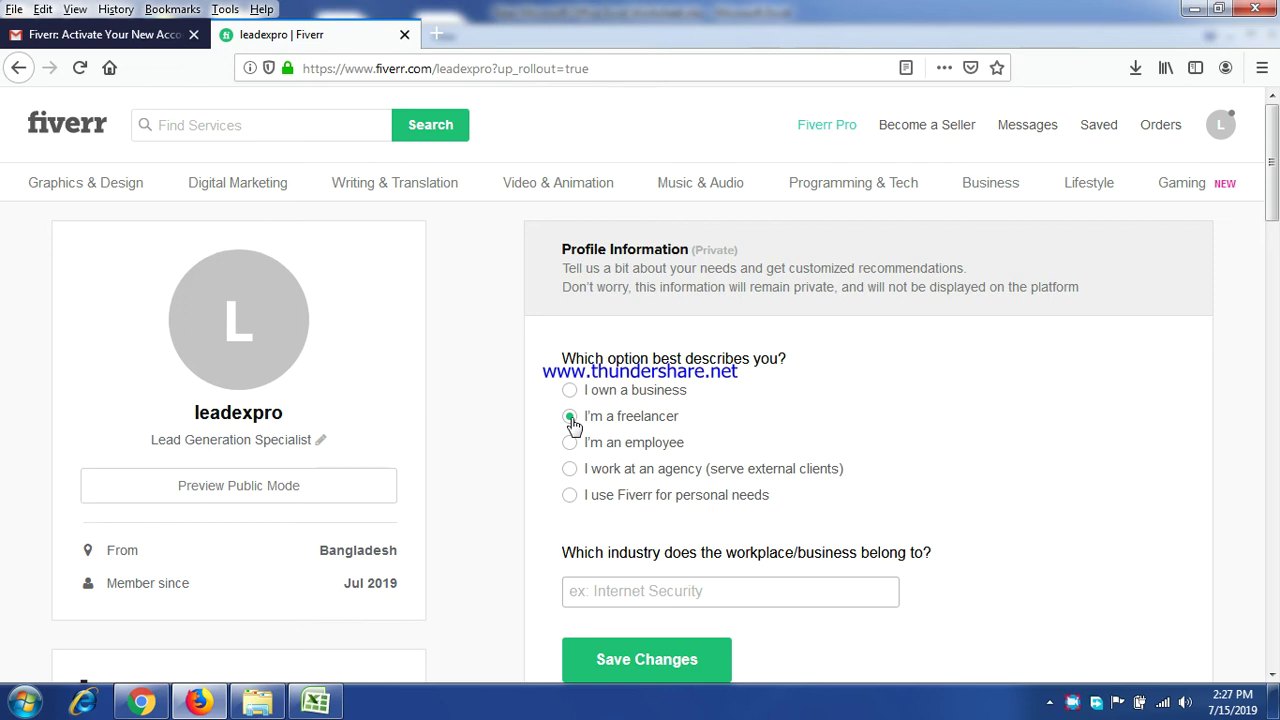
{"action": "scroll", "coordinate": [768, 508], "scroll_direction": "down", "scroll_amount": 2}
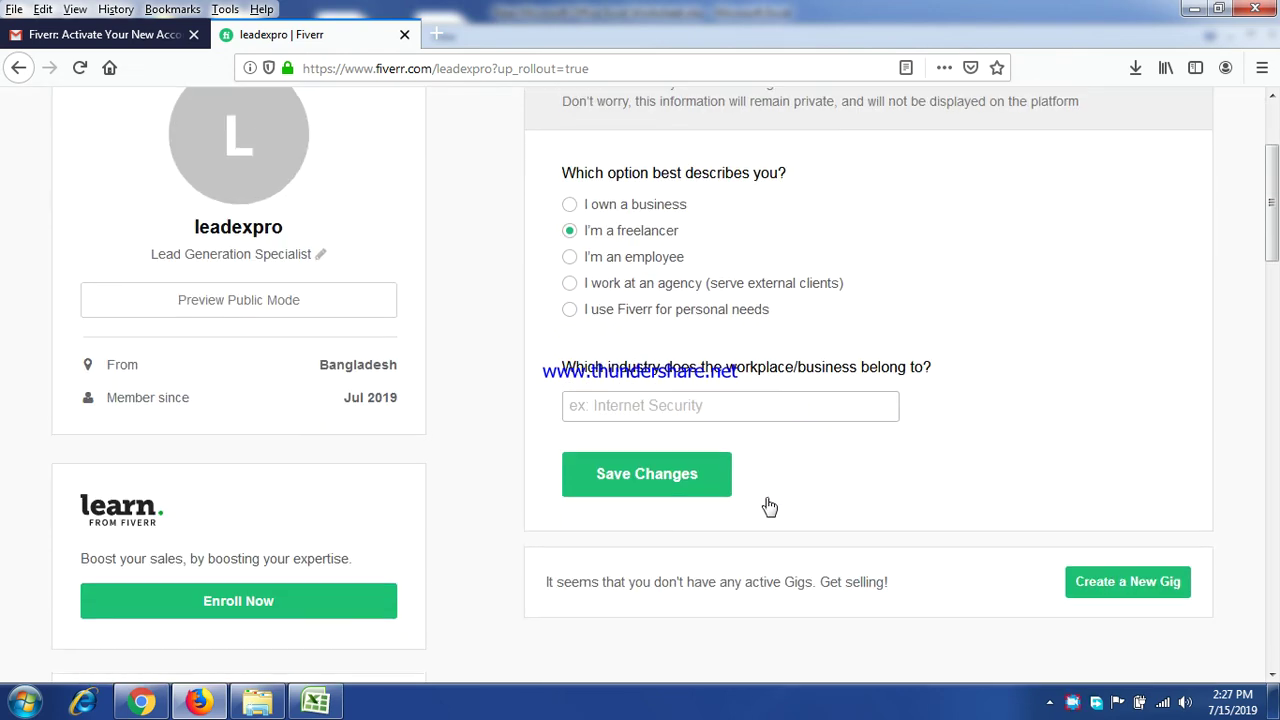
{"action": "left_click", "coordinate": [651, 404]}
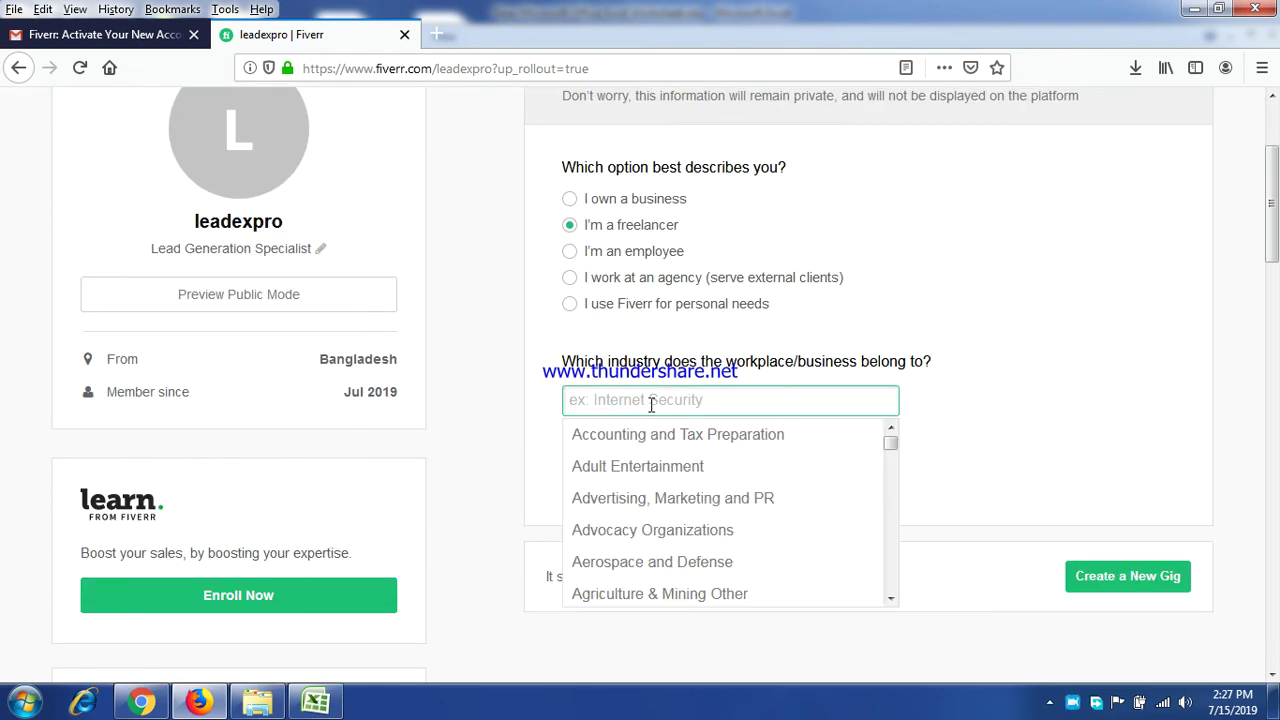
{"action": "left_click", "coordinate": [660, 510]}
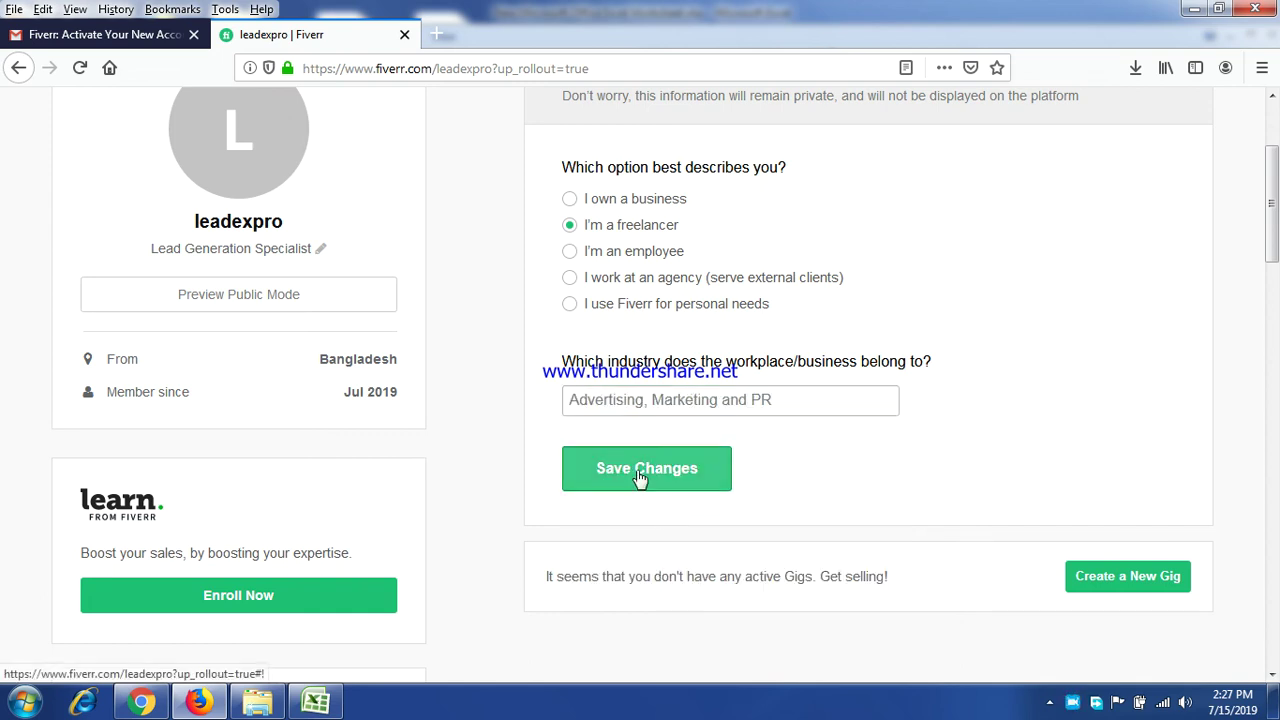
{"action": "left_click", "coordinate": [641, 478]}
Step: Go to My Profile from the account menu and review the reloaded page
{"action": "scroll", "coordinate": [652, 534], "scroll_direction": "up", "scroll_amount": 3}
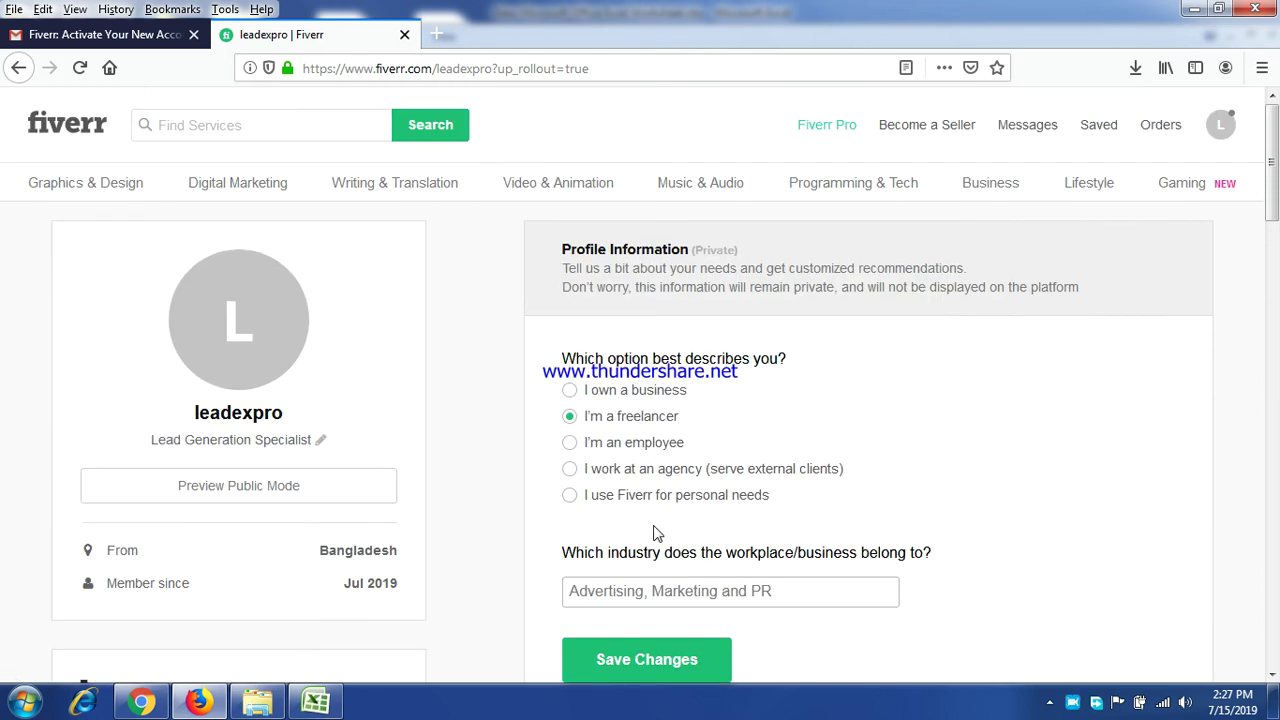
{"action": "left_click", "coordinate": [1221, 125]}
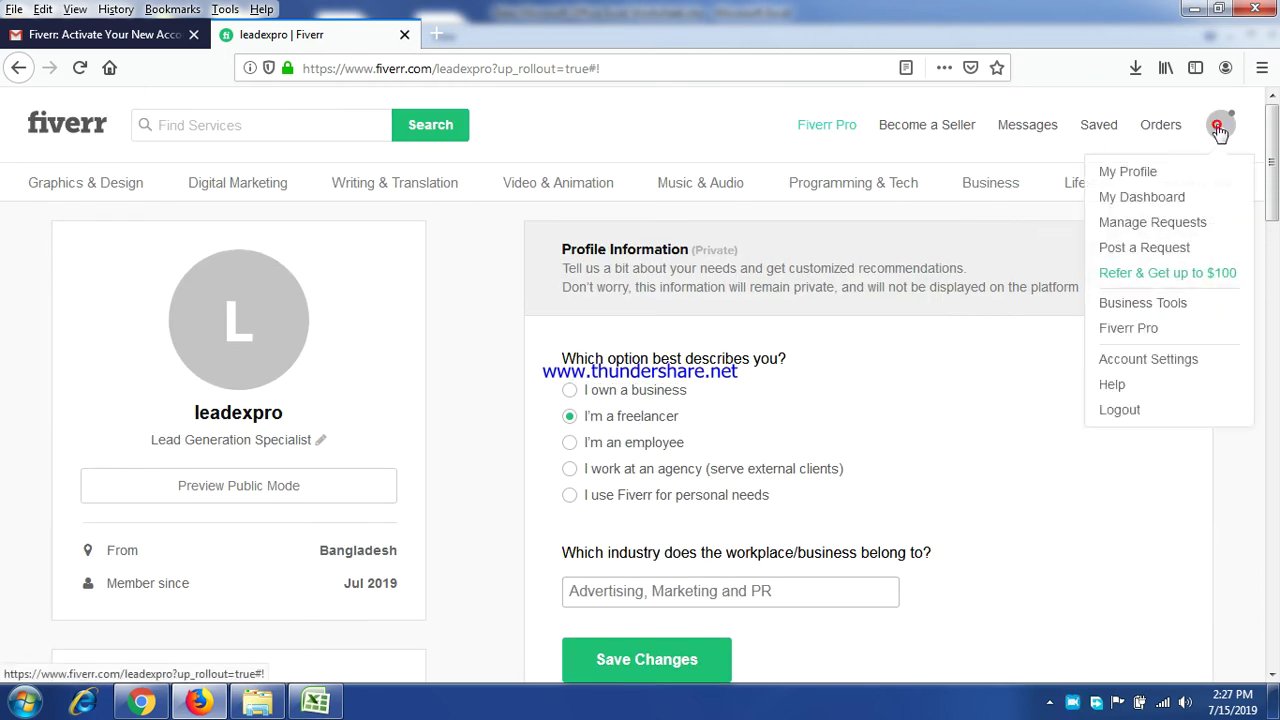
{"action": "left_click", "coordinate": [1125, 172]}
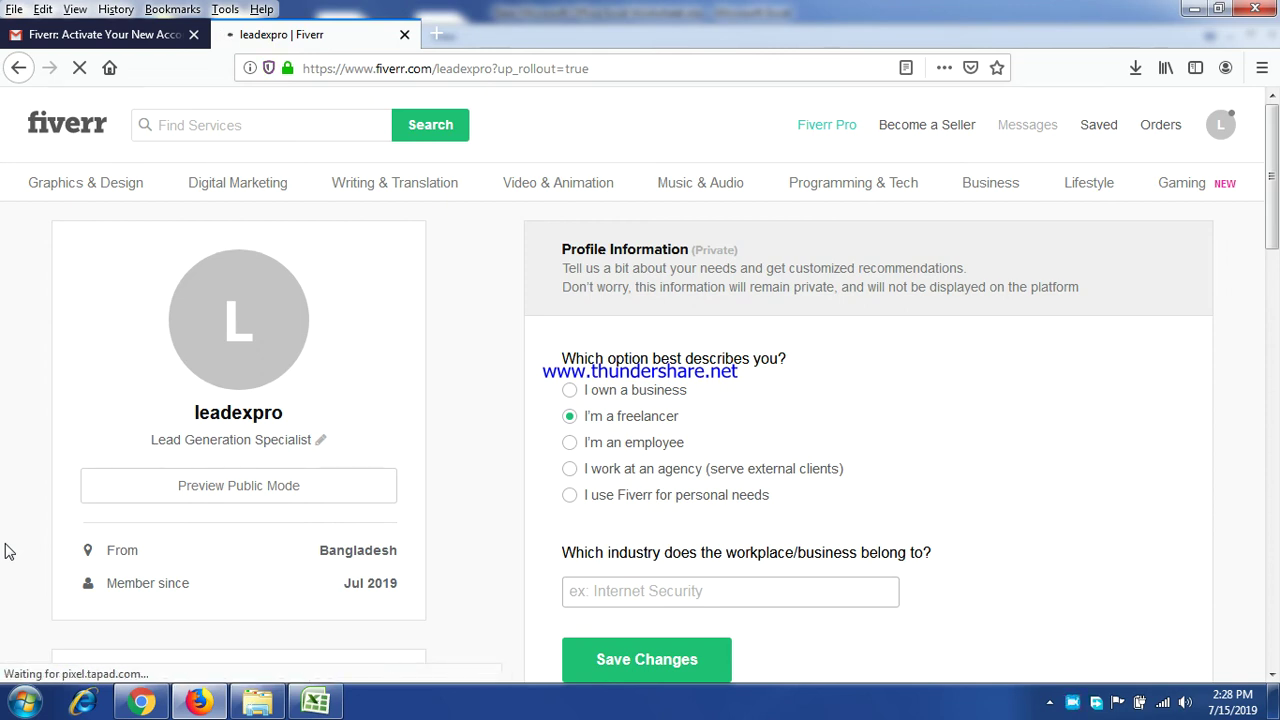
{"action": "scroll", "coordinate": [5, 551], "scroll_direction": "down", "scroll_amount": 12}
{"action": "scroll", "coordinate": [5, 551], "scroll_direction": "down", "scroll_amount": 3}
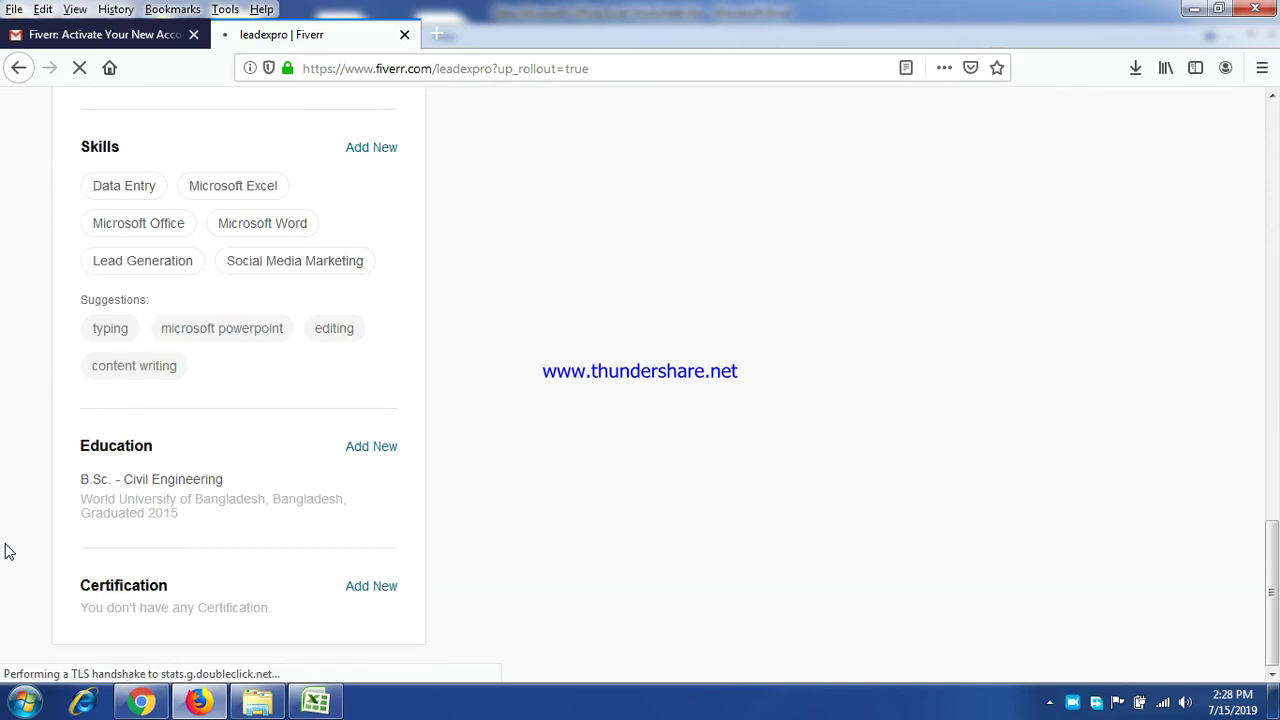
{"action": "scroll", "coordinate": [806, 543], "scroll_direction": "up", "scroll_amount": 7}
{"action": "scroll", "coordinate": [806, 543], "scroll_direction": "up", "scroll_amount": 8}
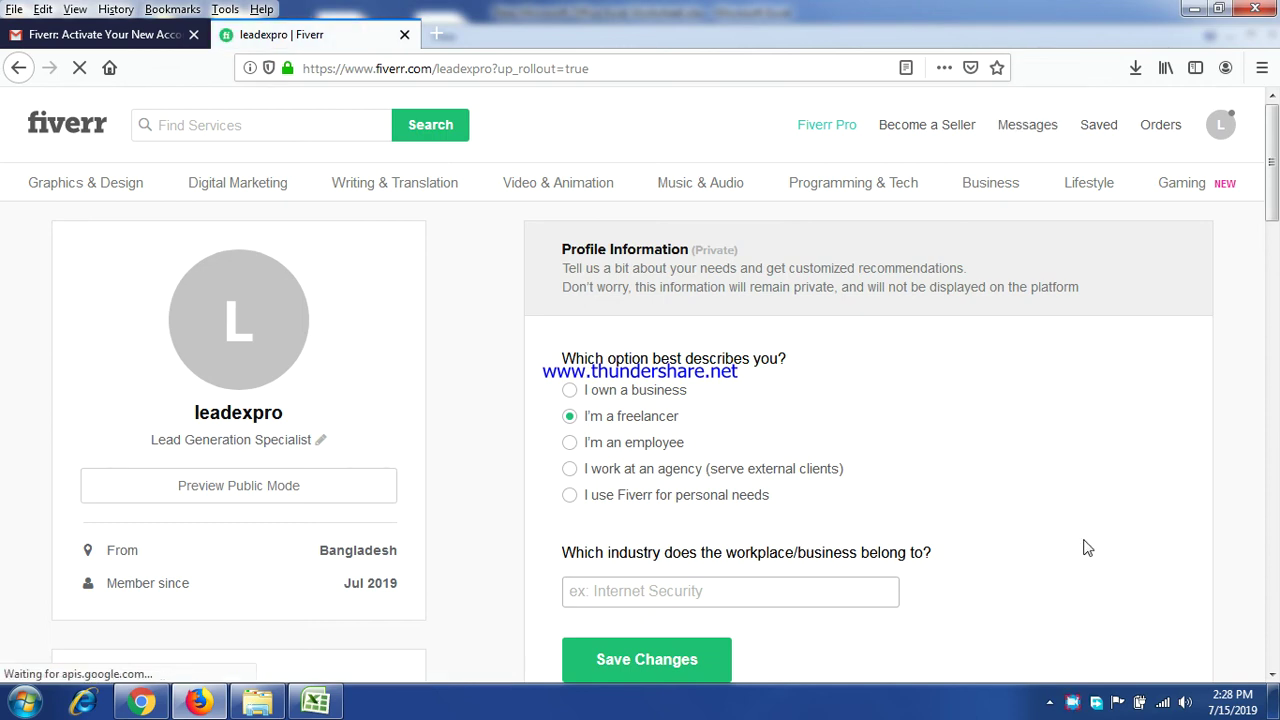
{"action": "scroll", "coordinate": [1088, 548], "scroll_direction": "down", "scroll_amount": 10}
{"action": "scroll", "coordinate": [1088, 548], "scroll_direction": "up", "scroll_amount": 10}
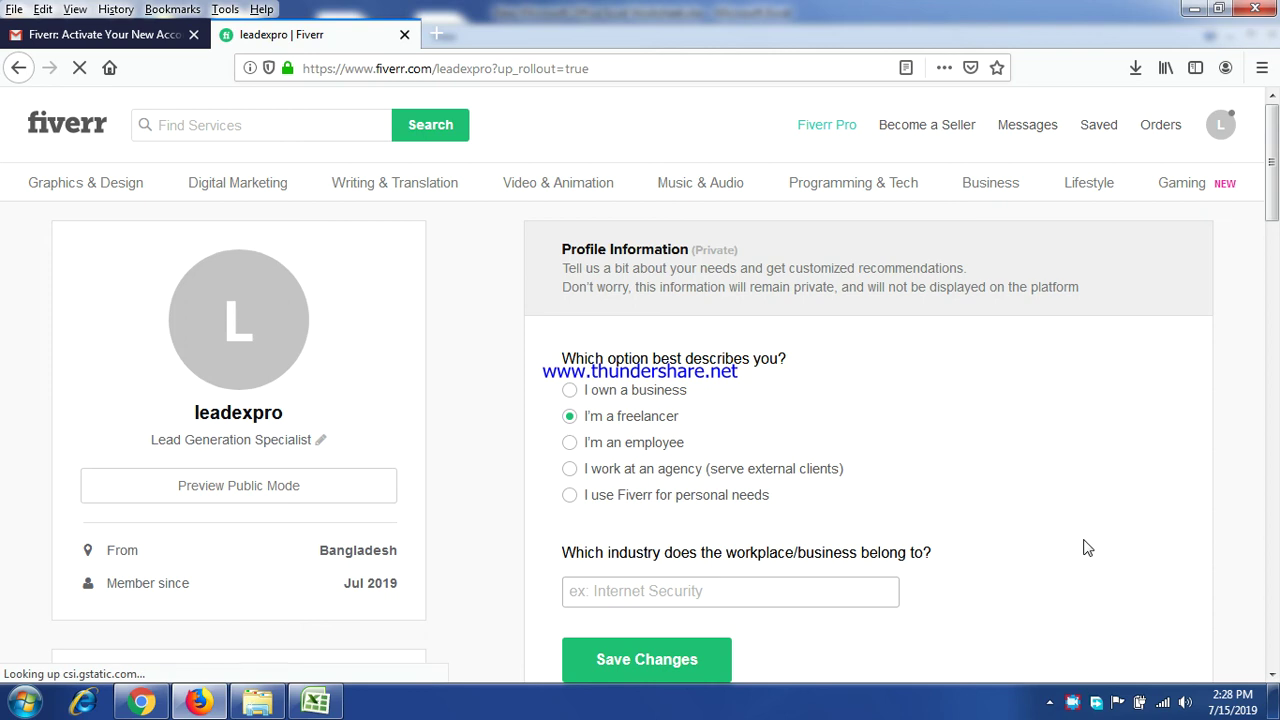
{"action": "scroll", "coordinate": [1080, 548], "scroll_direction": "down", "scroll_amount": 4}
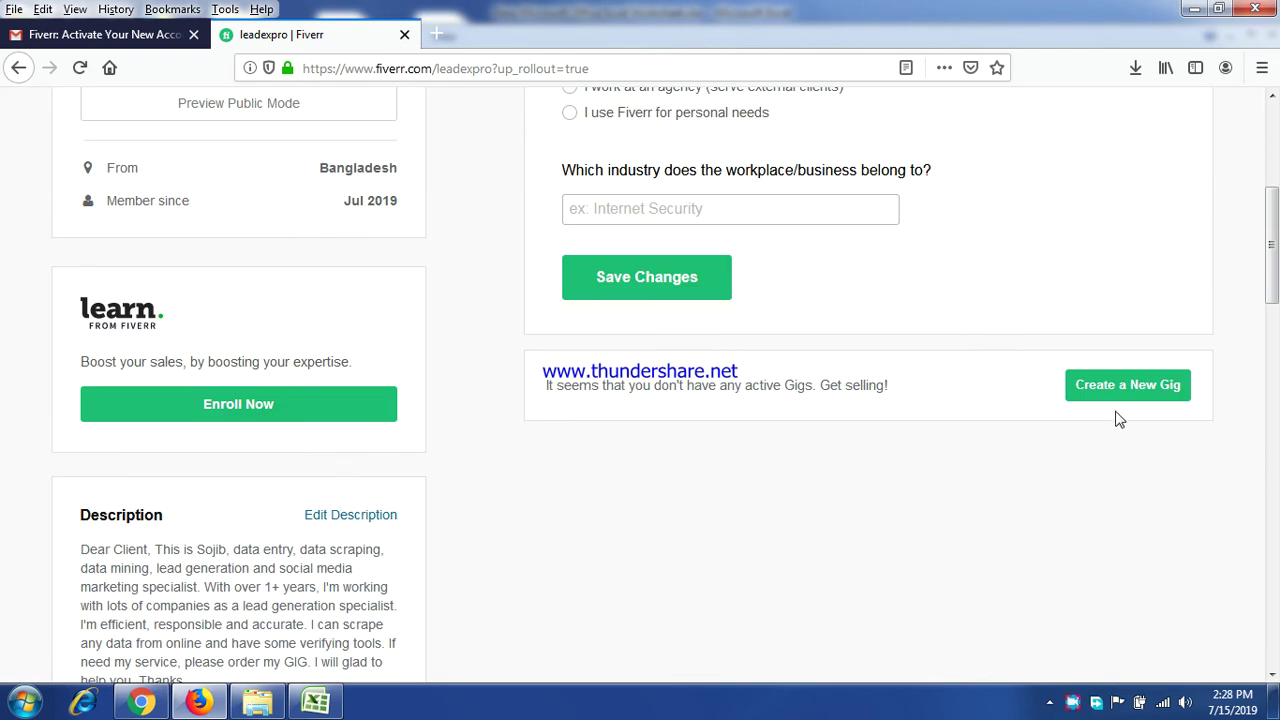
Step: Start a new Gig and continue past the tips and things-to-avoid pages to Personal Info
{"action": "left_click", "coordinate": [1116, 393]}
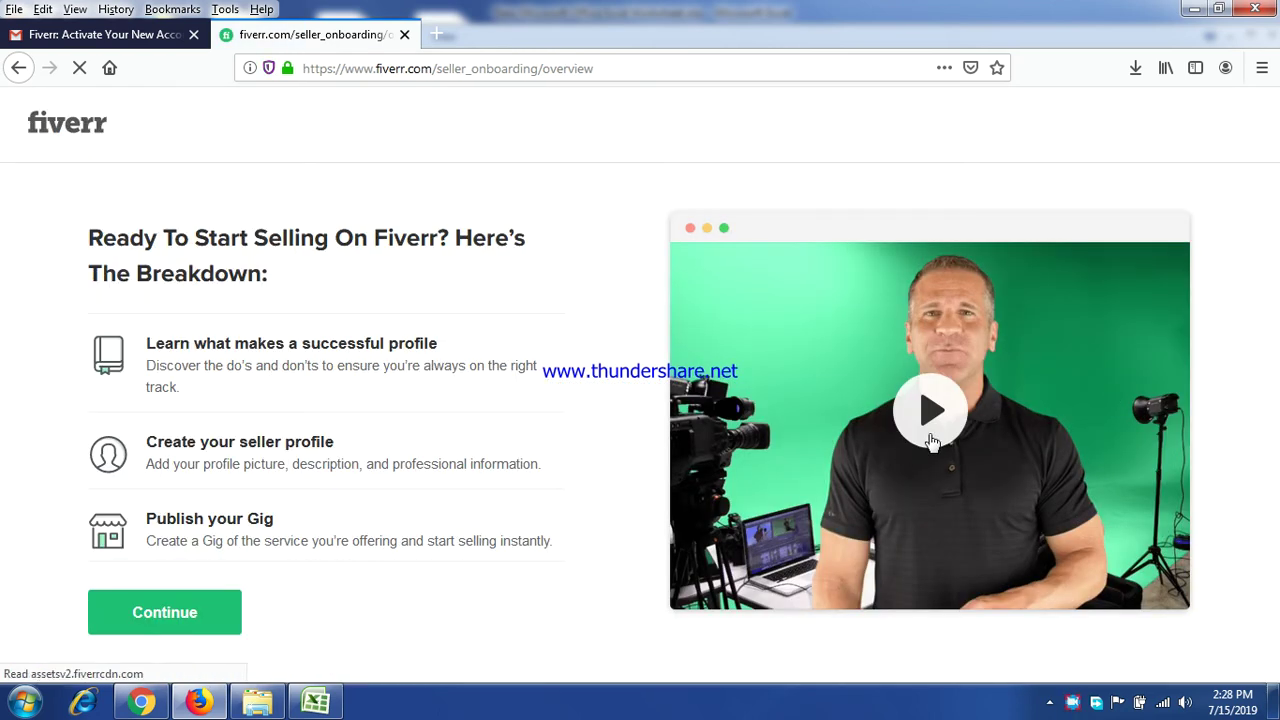
{"action": "left_click", "coordinate": [150, 614]}
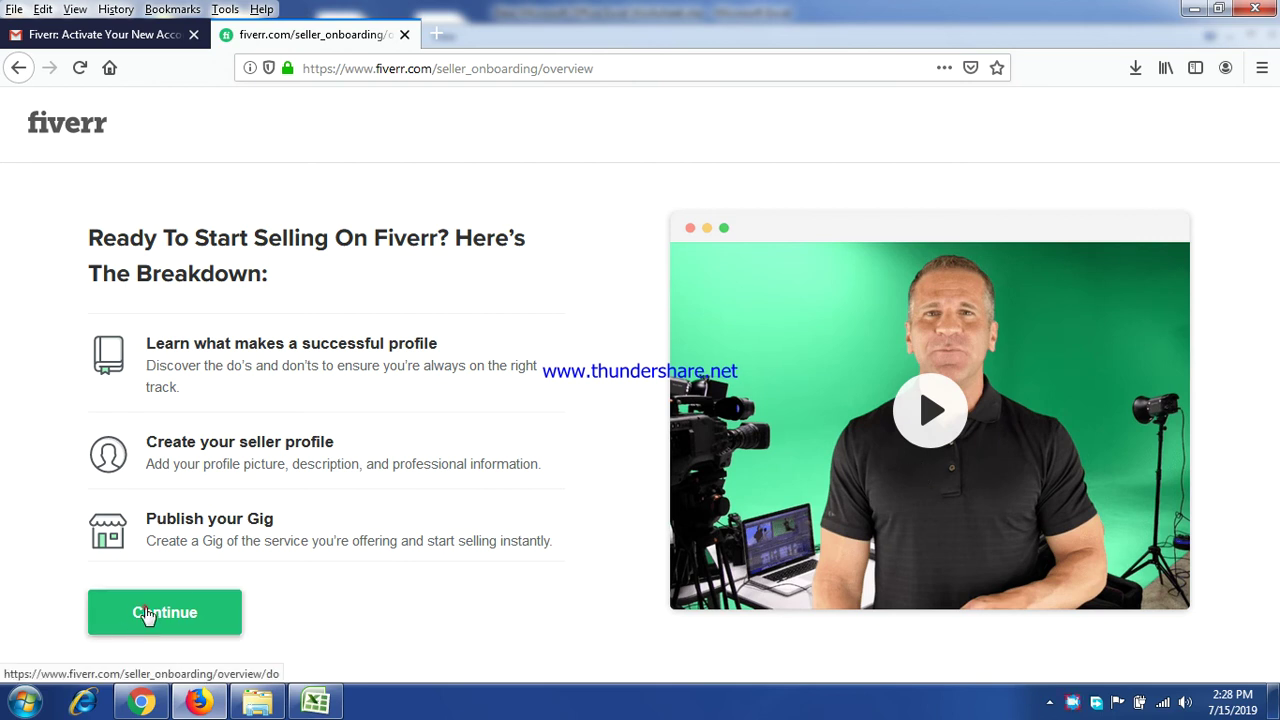
{"action": "scroll", "coordinate": [580, 580], "scroll_direction": "down", "scroll_amount": 1}
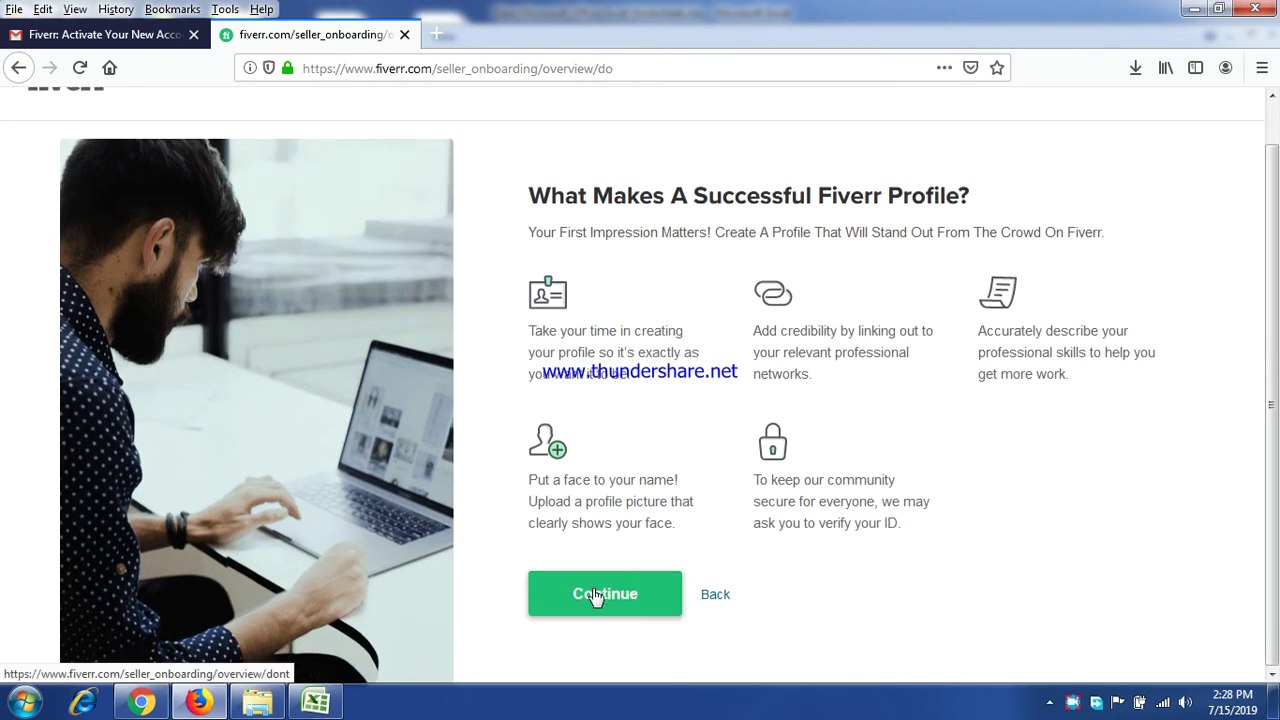
{"action": "left_click", "coordinate": [594, 597]}
{"action": "left_click", "coordinate": [598, 641]}
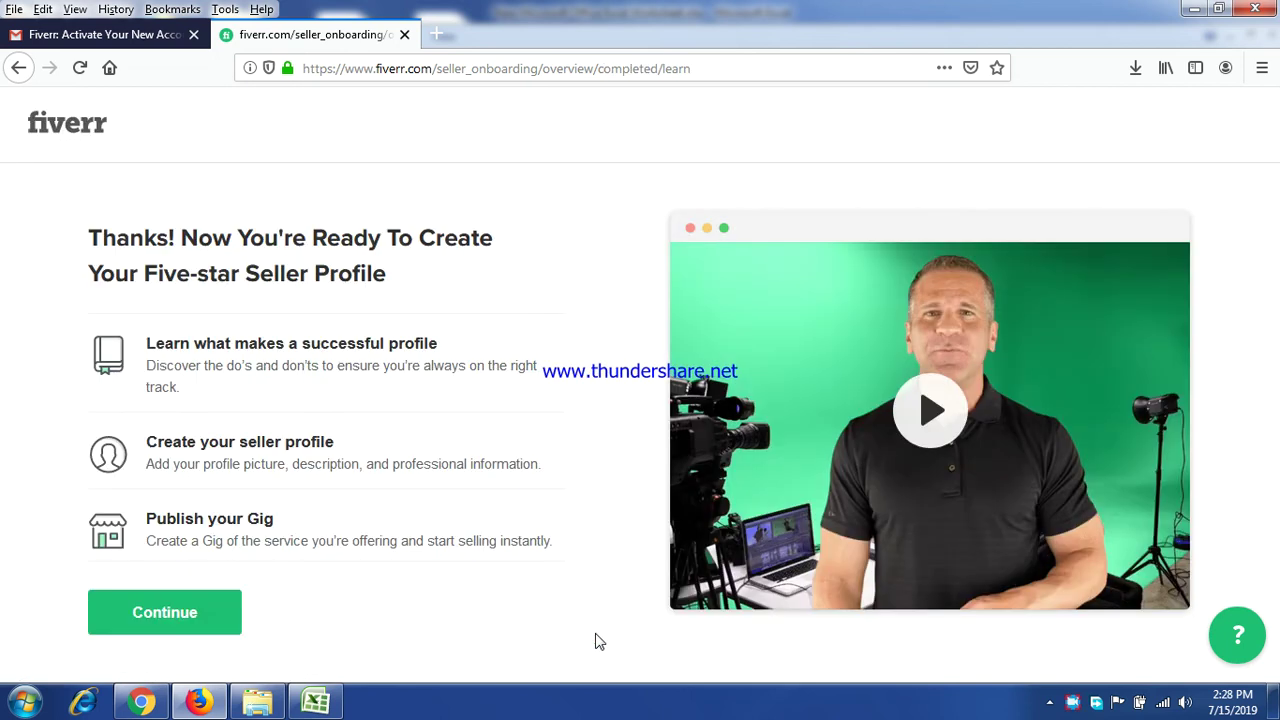
{"action": "left_click", "coordinate": [160, 620]}
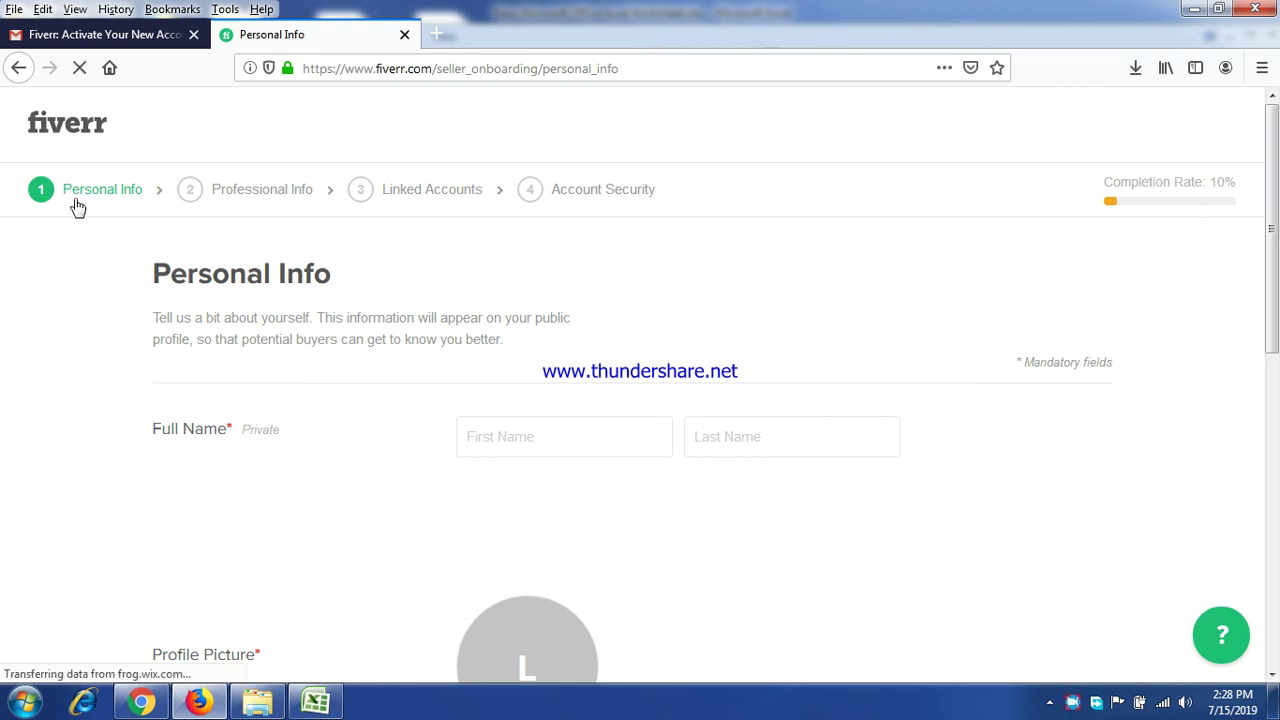
Step: Review the Private note beside the Full Name field
{"action": "scroll", "coordinate": [228, 278], "scroll_direction": "down", "scroll_amount": 1}
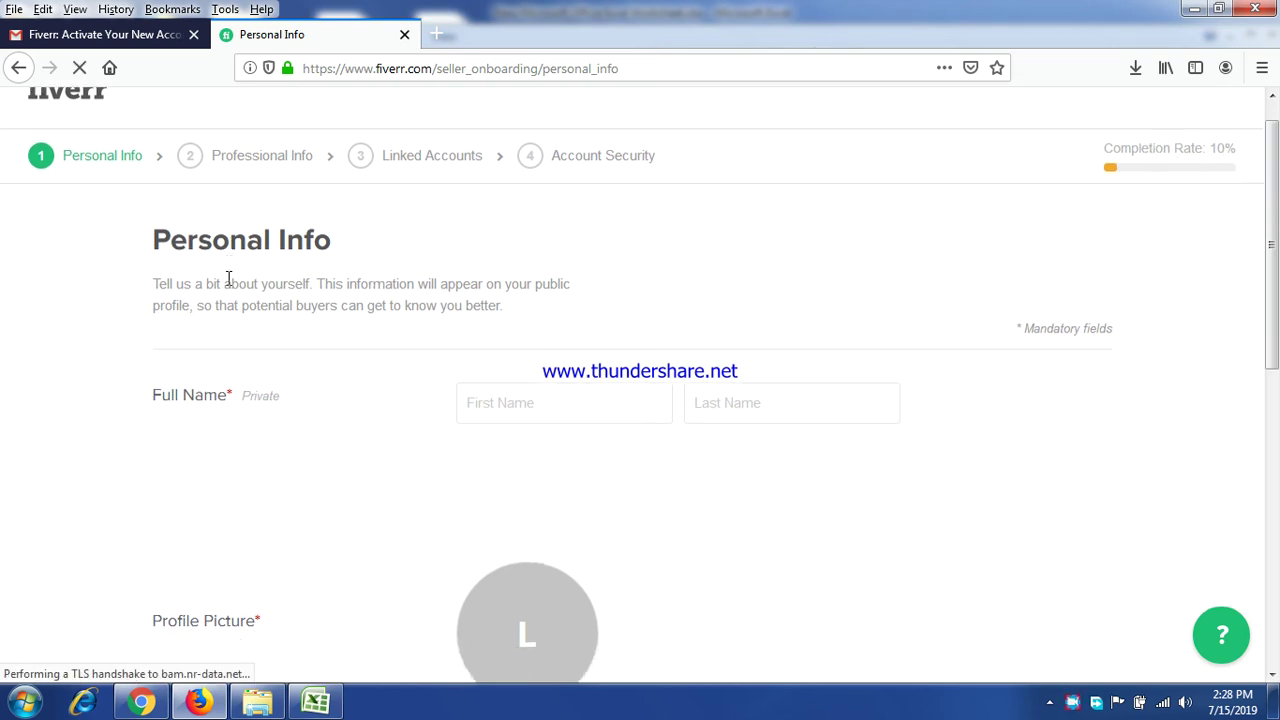
{"action": "scroll", "coordinate": [228, 278], "scroll_direction": "down", "scroll_amount": 3}
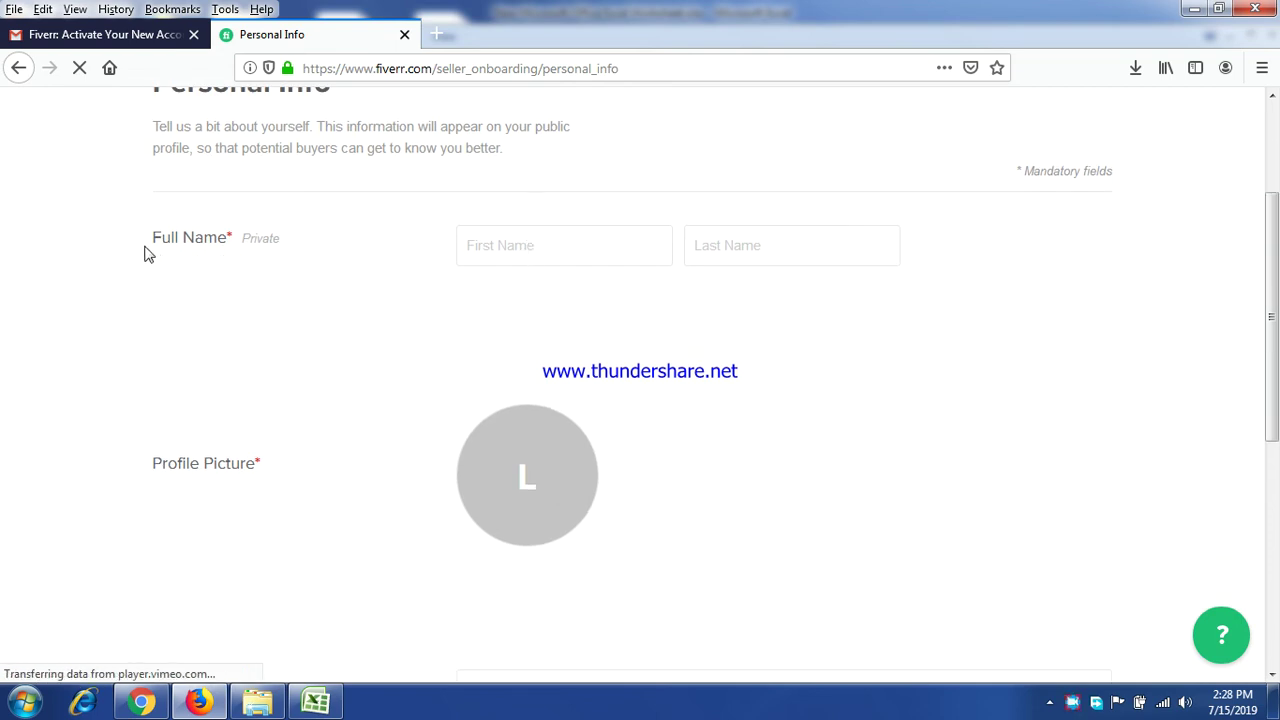
{"action": "mouse_move", "coordinate": [220, 238]}
{"action": "left_click_drag", "start_coordinate": [242, 237], "coordinate": [278, 237]}
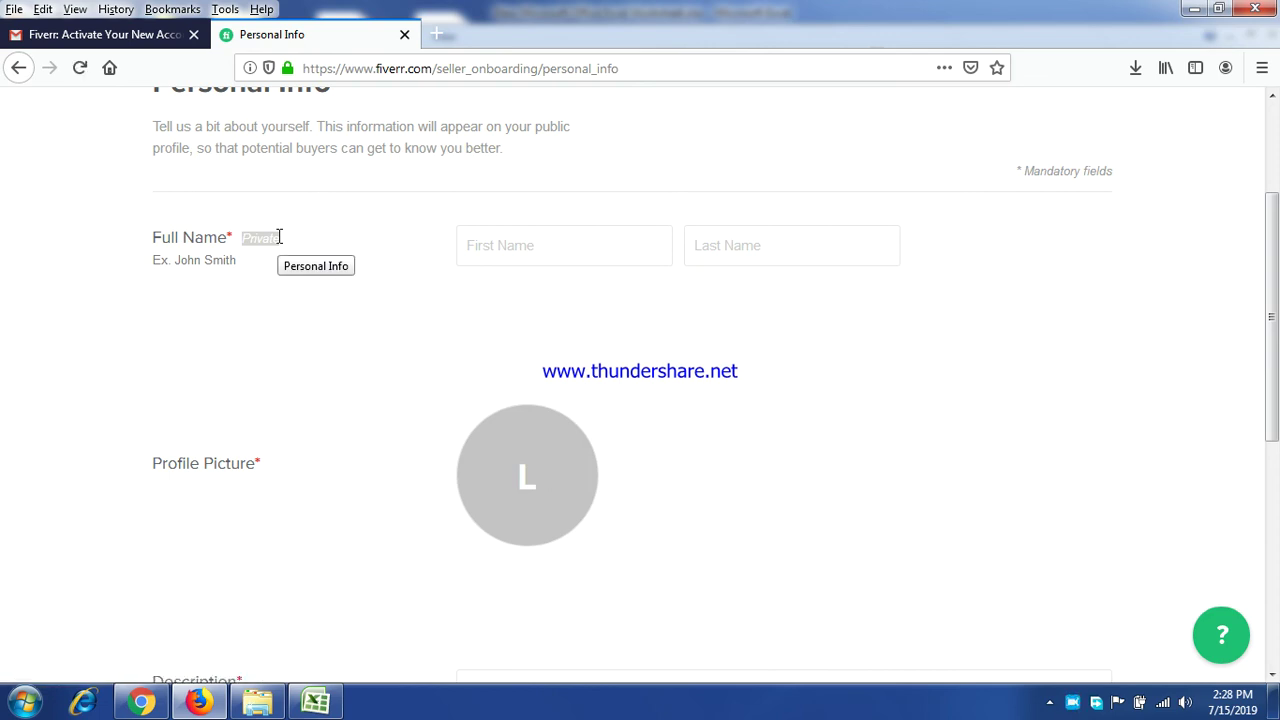
{"action": "left_click", "coordinate": [29, 246]}
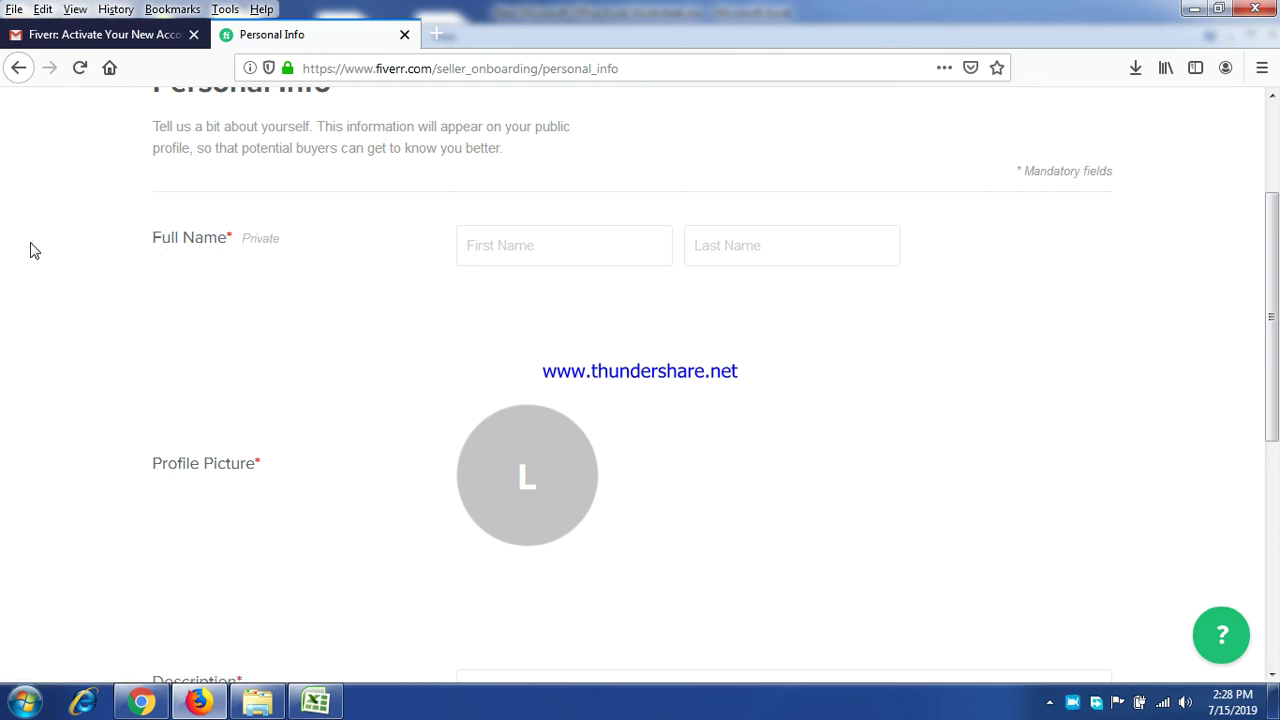
Step: Enter the seller's first name and last name in lowercase in the Full Name fields
{"action": "left_click", "coordinate": [508, 252]}
{"action": "left_click", "coordinate": [492, 252]}
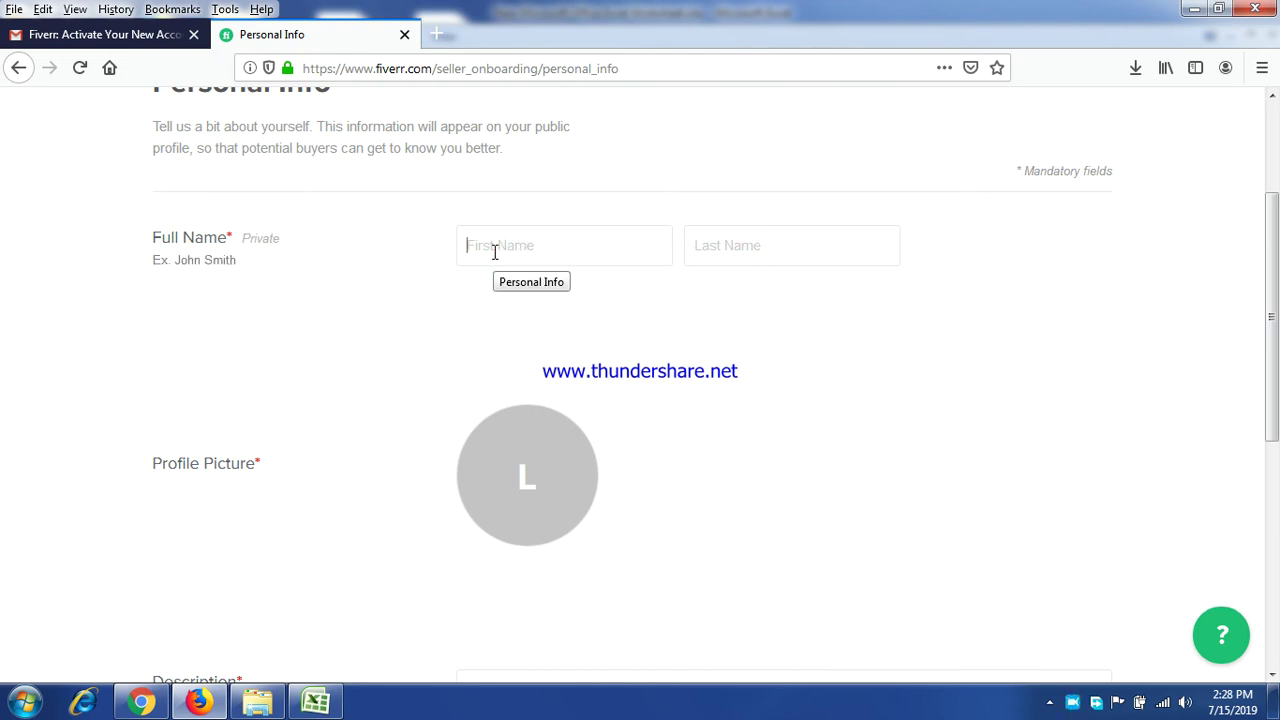
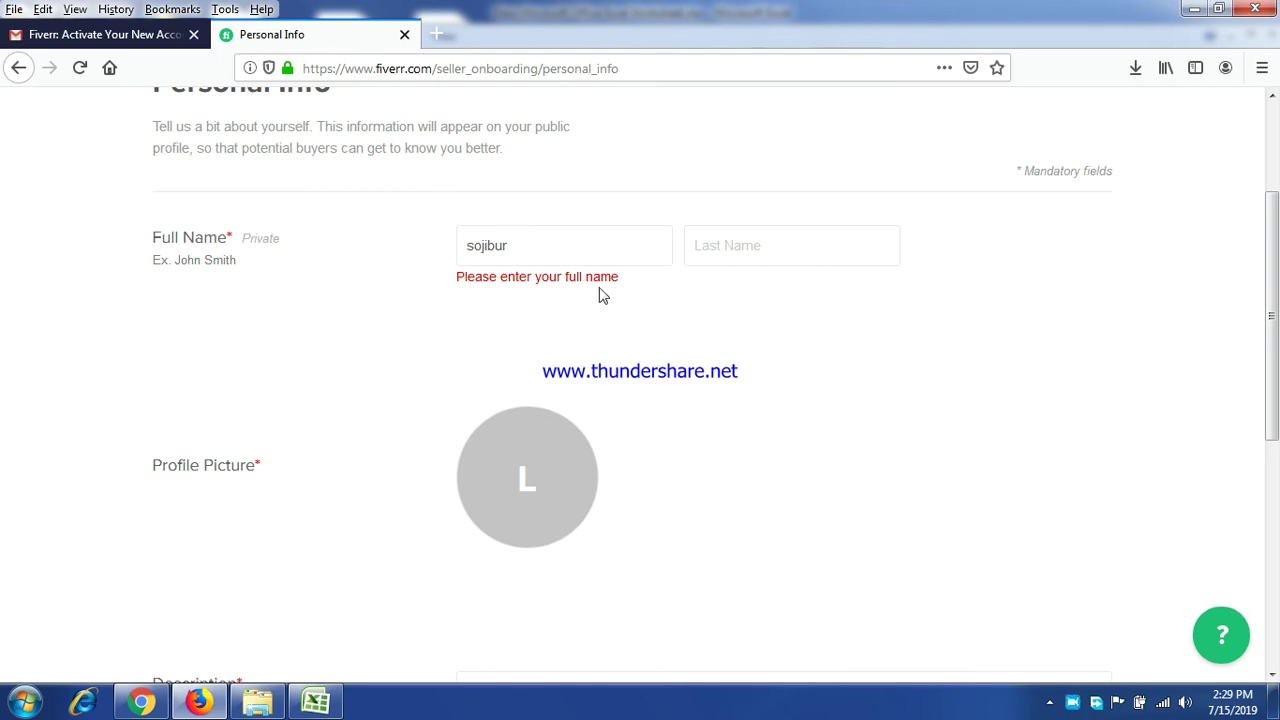
{"action": "left_click", "coordinate": [736, 246]}
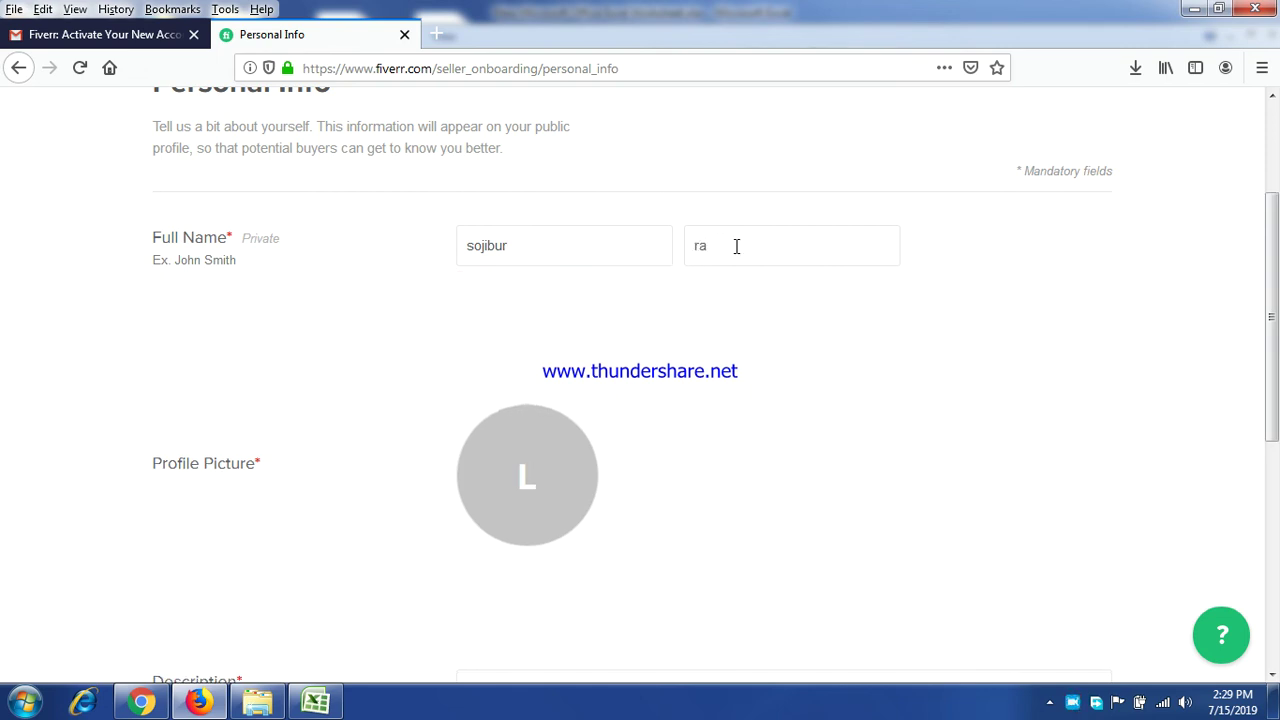
{"action": "double_click", "coordinate": [564, 247]}
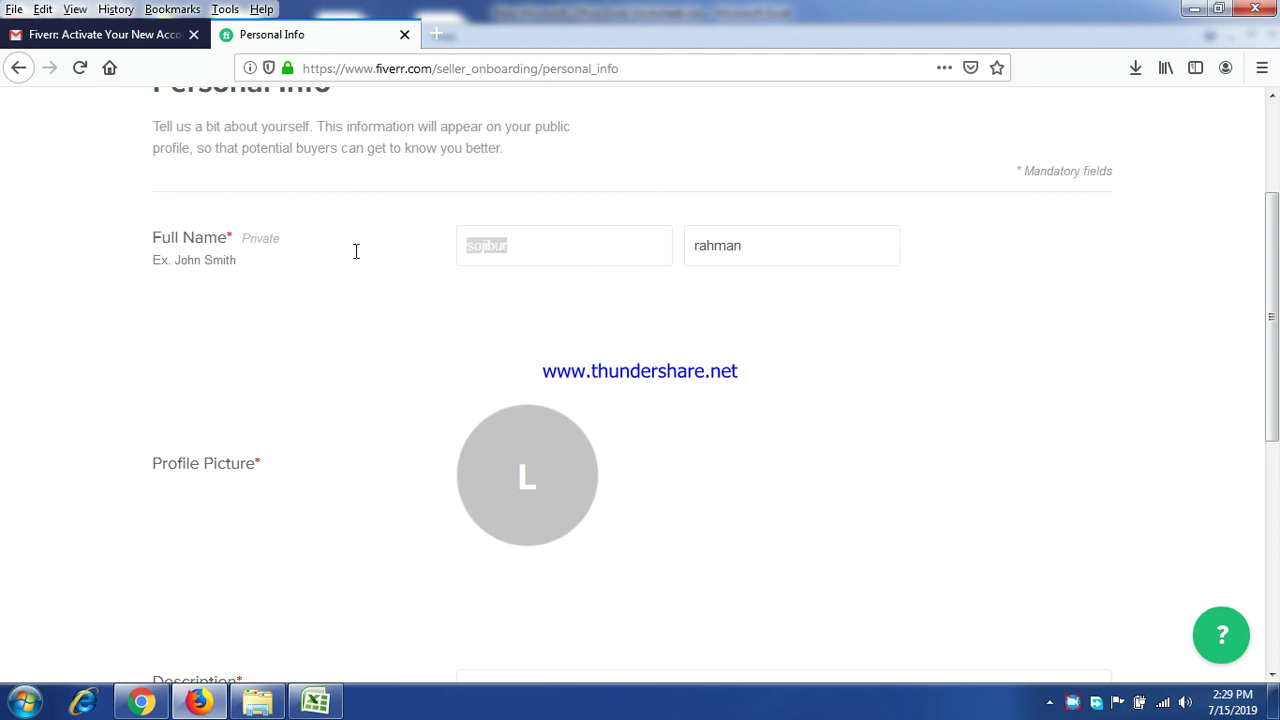
{"action": "double_click", "coordinate": [753, 245]}
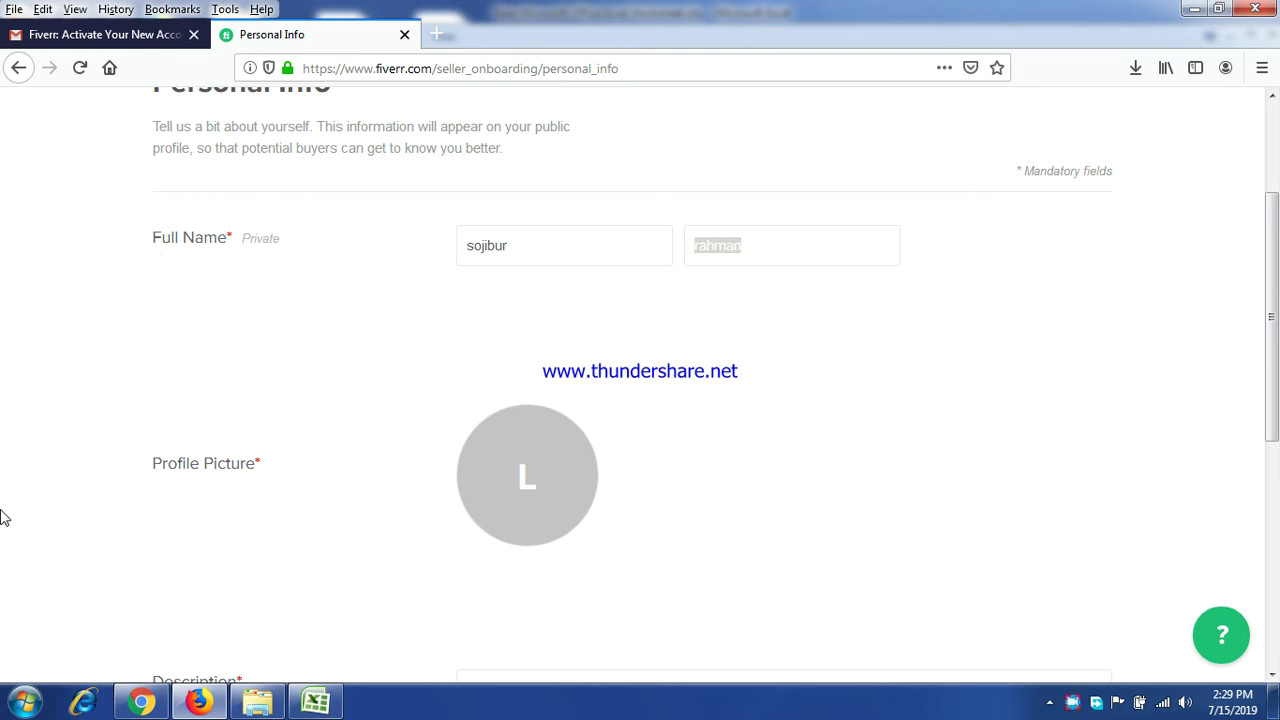
{"action": "left_click", "coordinate": [3, 443]}
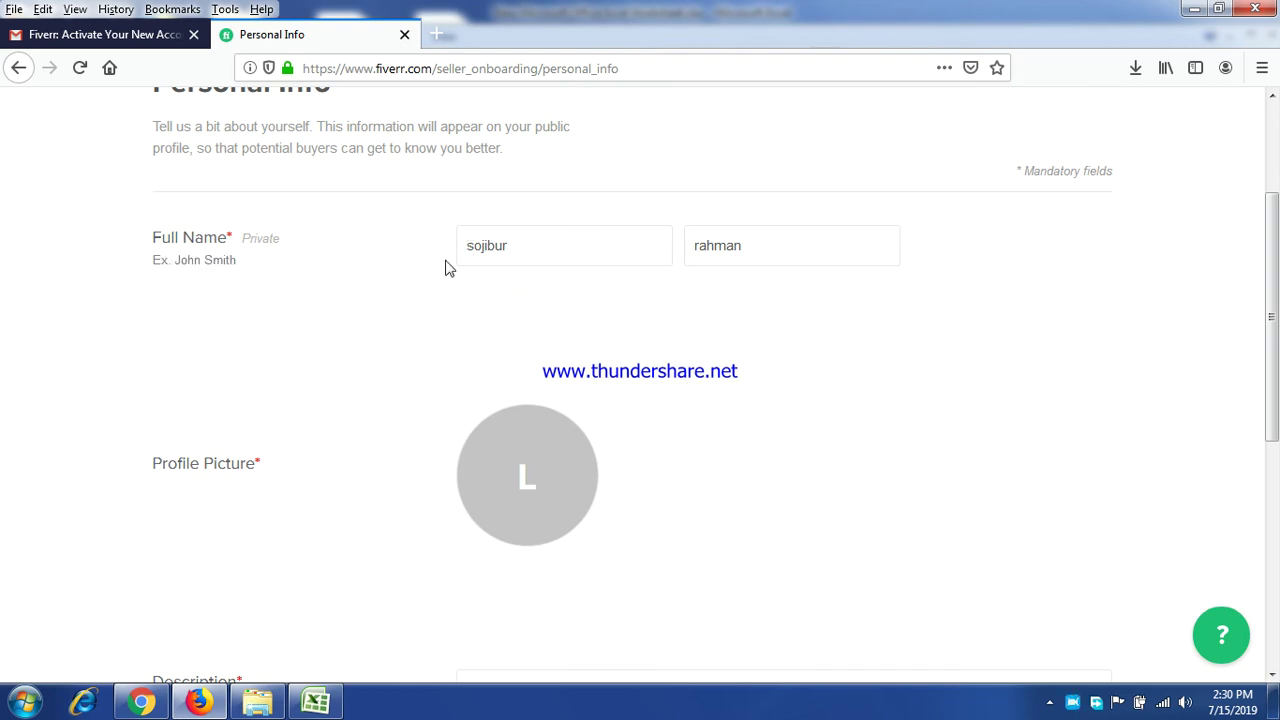
Step: Capitalise the first letters of both the first and last name
{"action": "left_click", "coordinate": [470, 246]}
{"action": "key", "text": "BackSpace"}
{"action": "type", "text": "S"}
{"action": "left_click", "coordinate": [697, 244]}
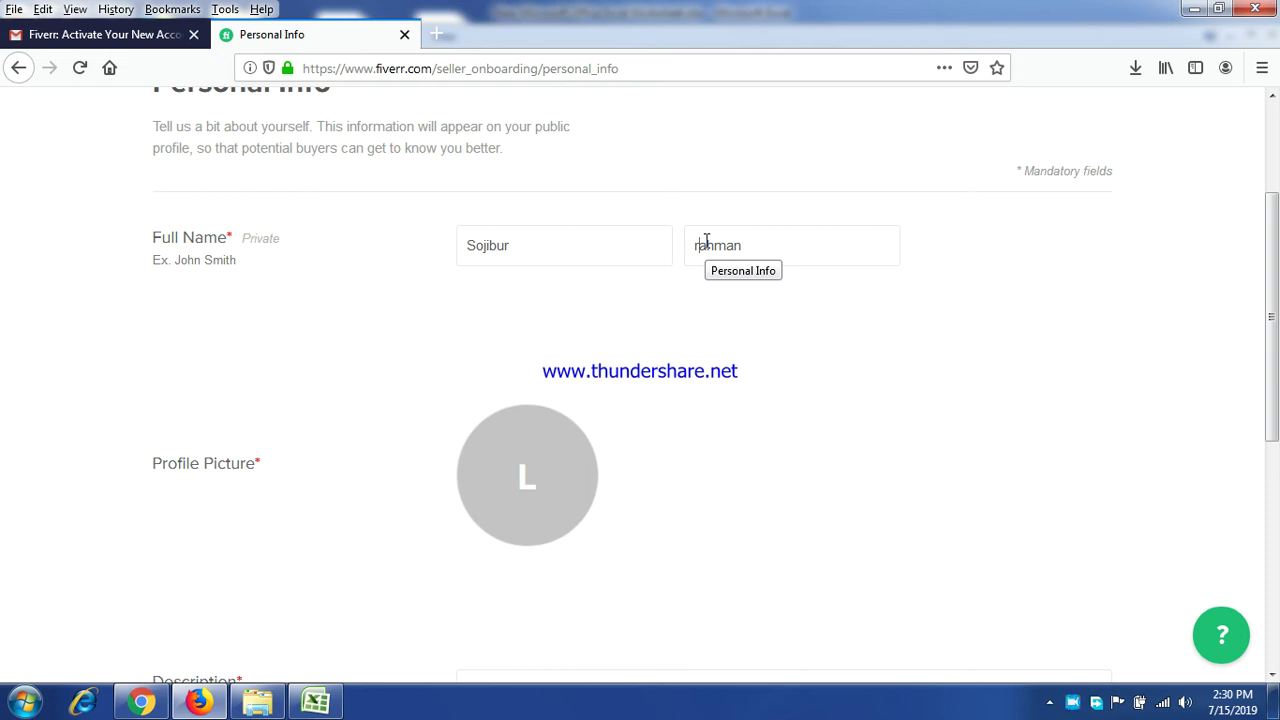
{"action": "key", "text": "Delete"}
{"action": "type", "text": "r"}
{"action": "key", "text": "BackSpace"}
{"action": "type", "text": "R"}
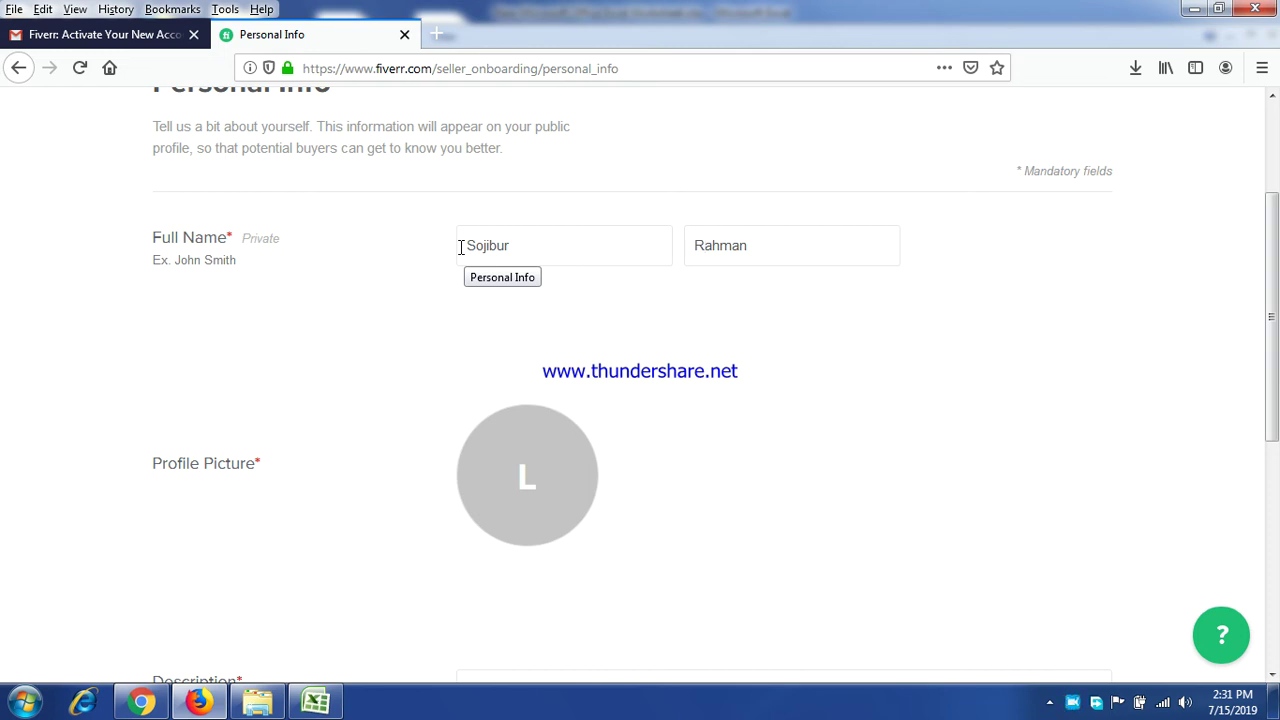
Step: Insert the name prefix before the first name
{"action": "left_click", "coordinate": [790, 247]}
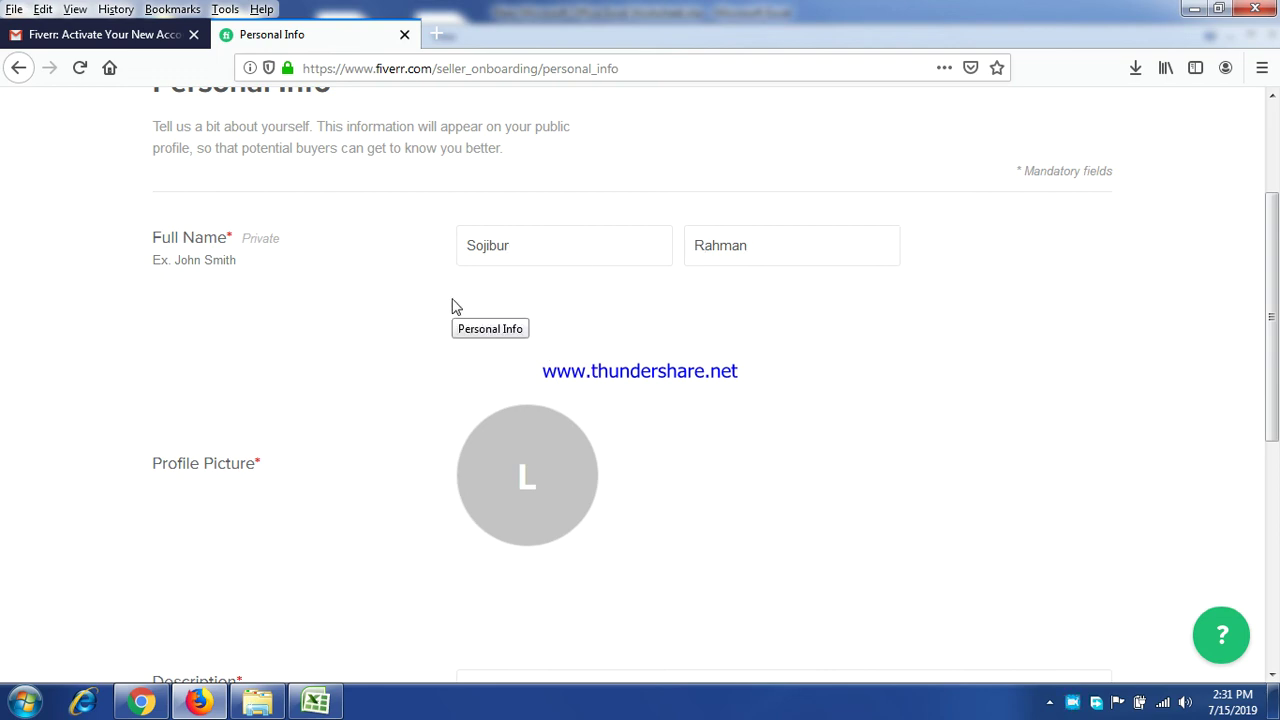
{"action": "left_click", "coordinate": [463, 246]}
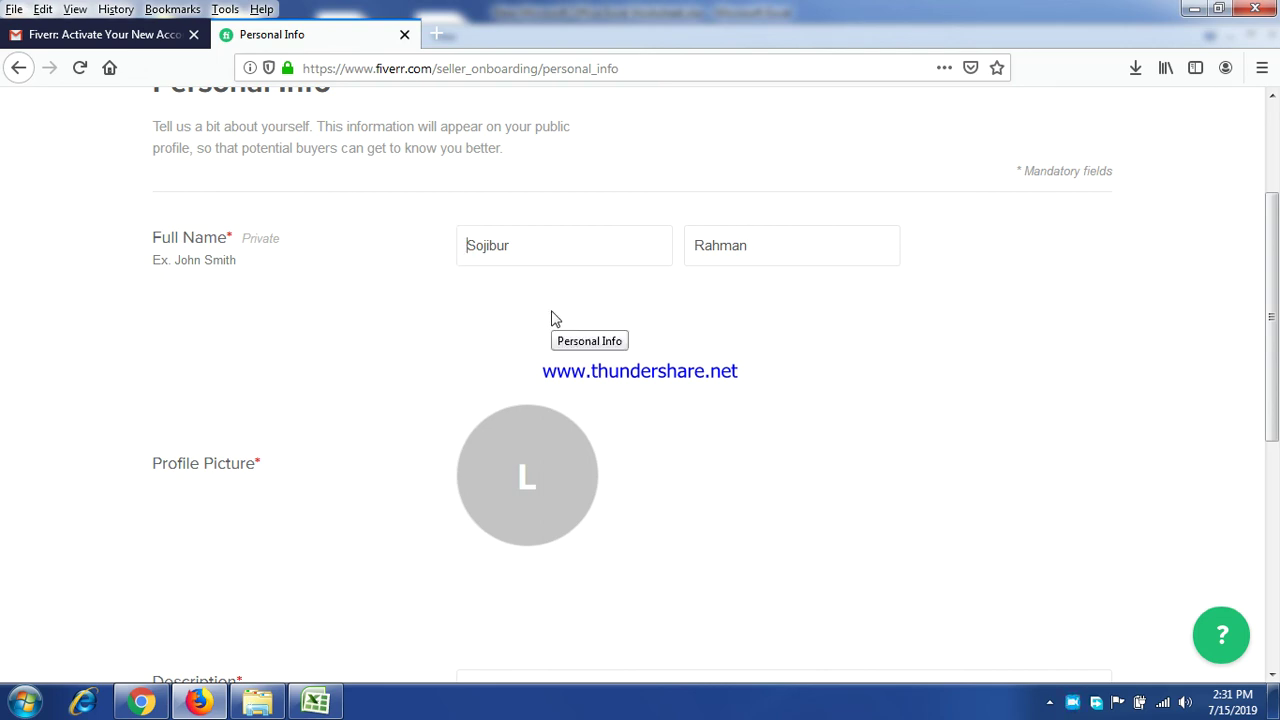
{"action": "type", "text": "Md"}
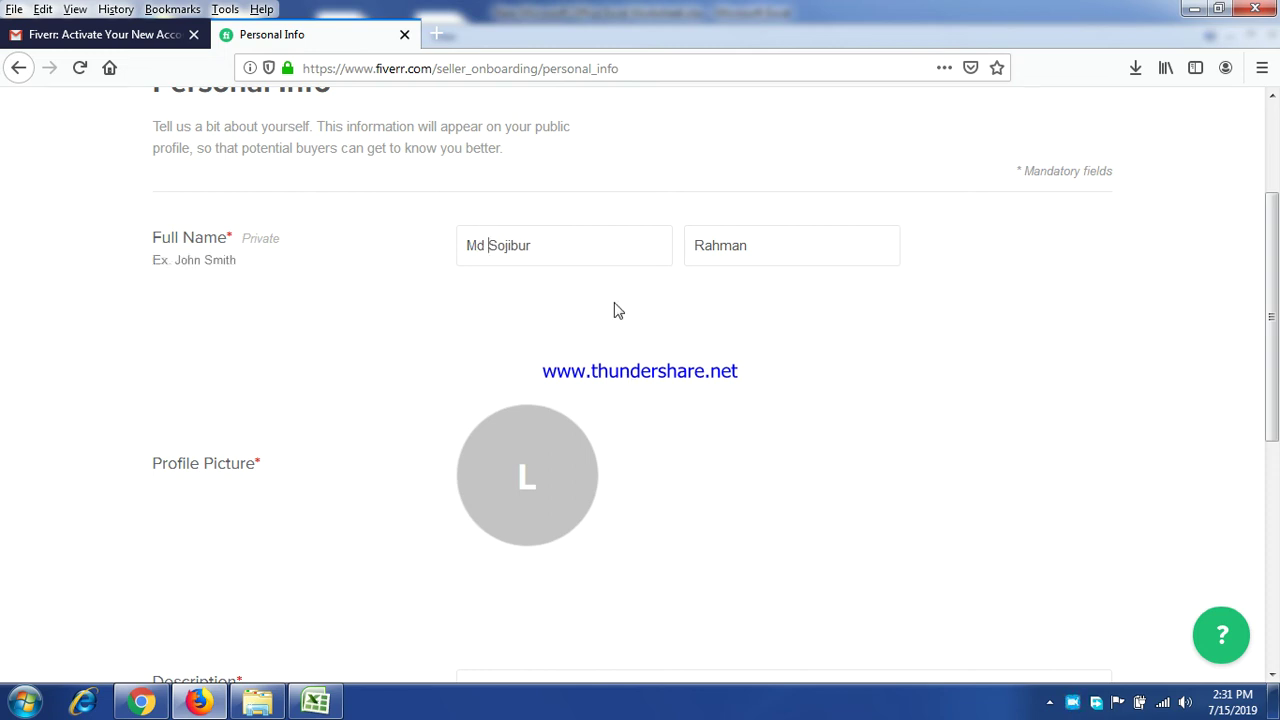
{"action": "left_click", "coordinate": [777, 238]}
Step: Bring up Fiverr's confirm-your-email message in the Gmail tab
{"action": "scroll", "coordinate": [418, 390], "scroll_direction": "down", "scroll_amount": 1}
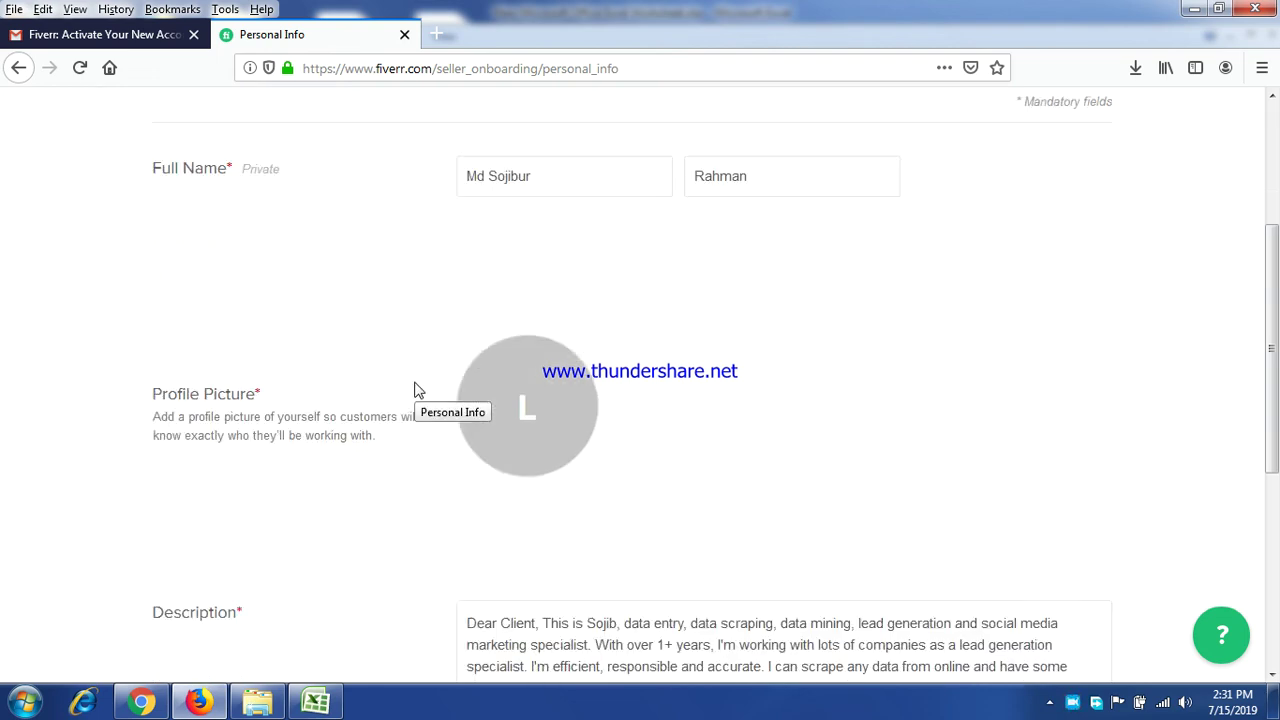
{"action": "scroll", "coordinate": [418, 390], "scroll_direction": "up", "scroll_amount": 2}
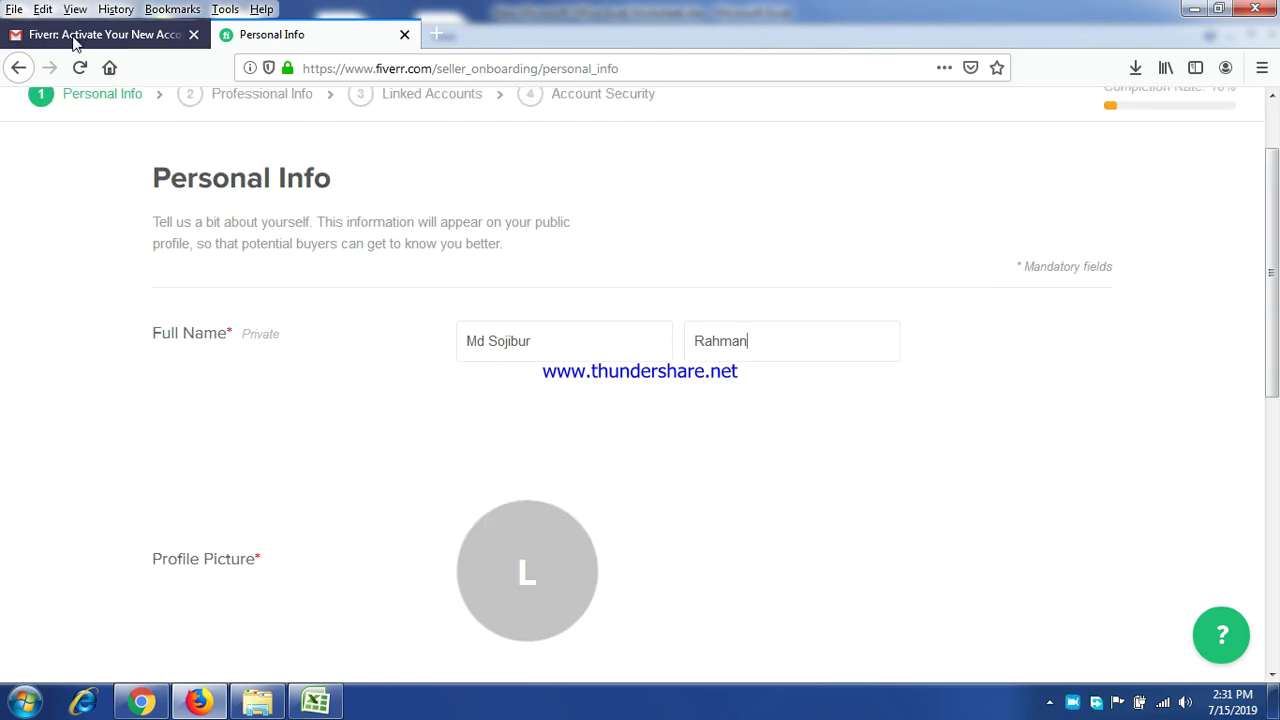
{"action": "left_click", "coordinate": [68, 34]}
{"action": "scroll", "coordinate": [293, 371], "scroll_direction": "down", "scroll_amount": 2}
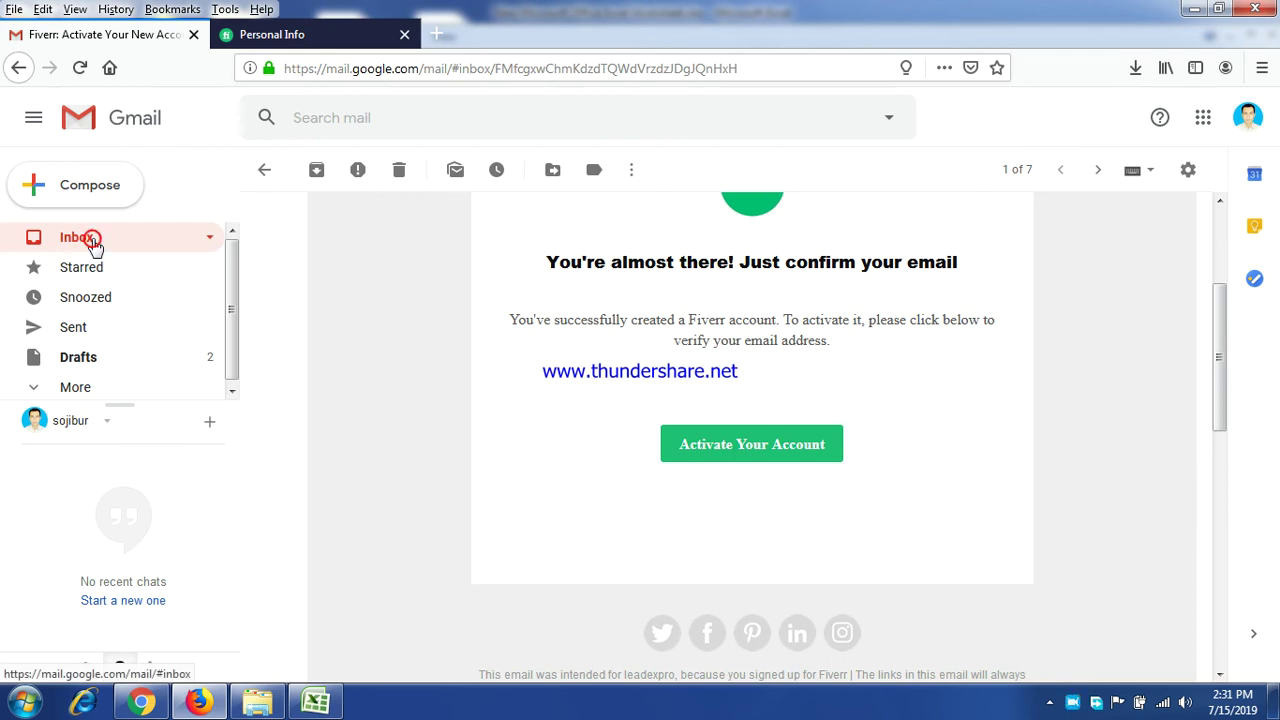
Step: Return to the inbox, view Sent, and reload Gmail
{"action": "left_click", "coordinate": [94, 245]}
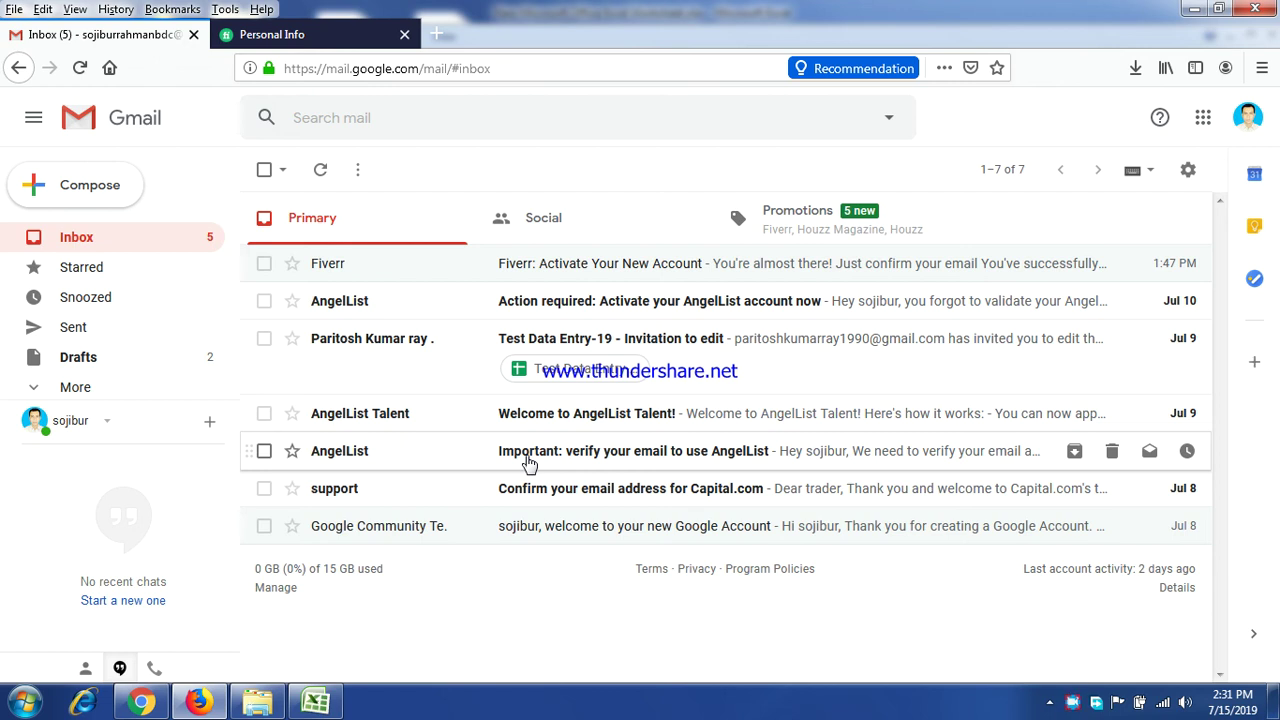
{"action": "left_click", "coordinate": [78, 336]}
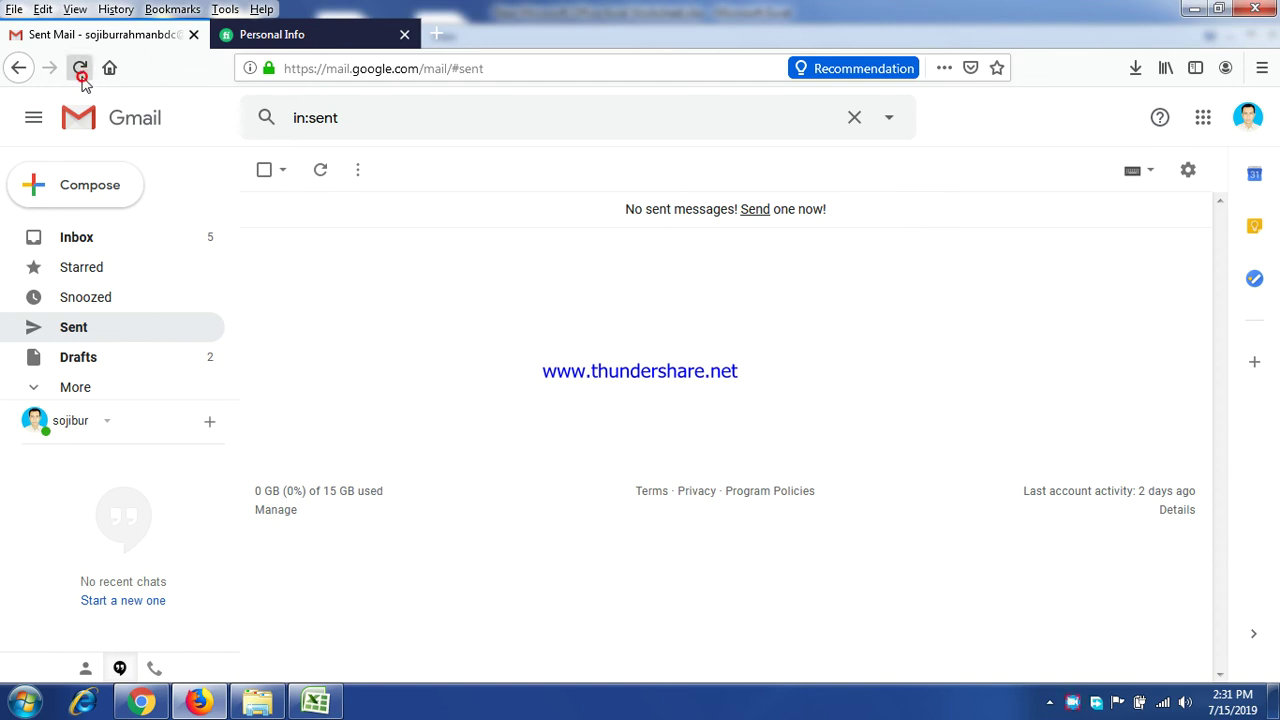
{"action": "key", "text": "F5"}
{"action": "left_click", "coordinate": [740, 346]}
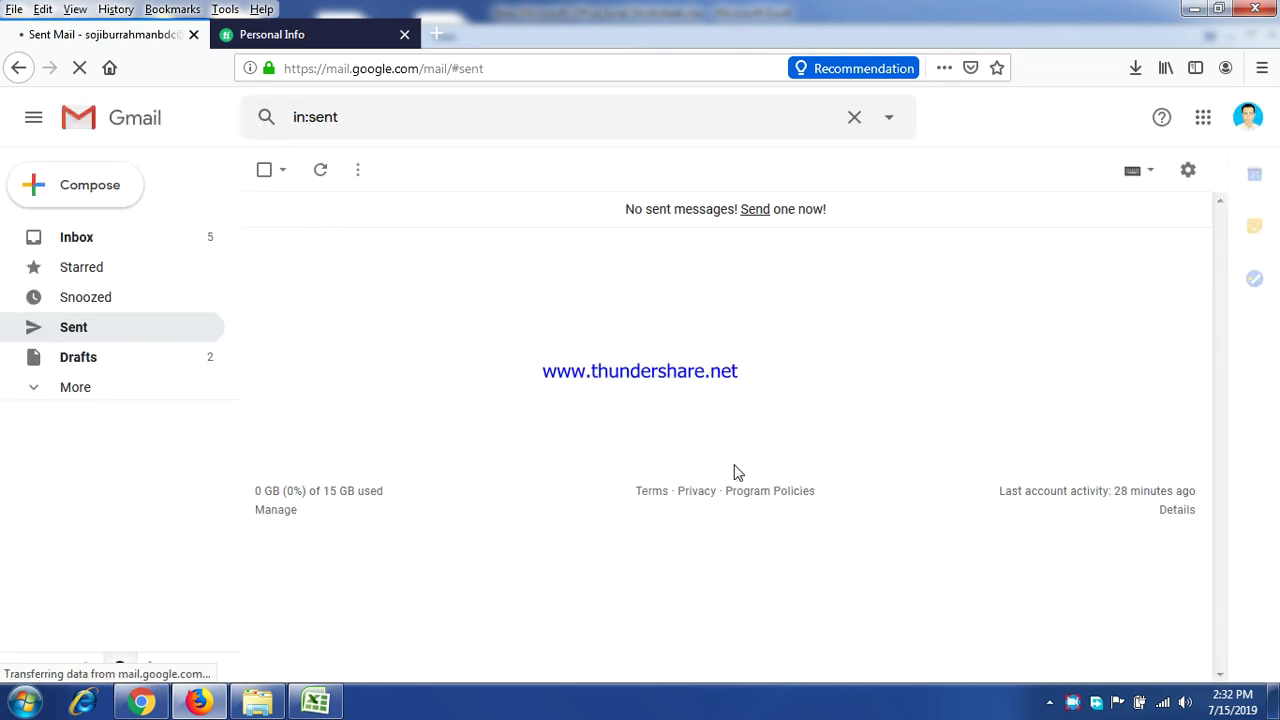
Step: Select both saved drafts in Drafts and discard them
{"action": "left_click", "coordinate": [89, 364]}
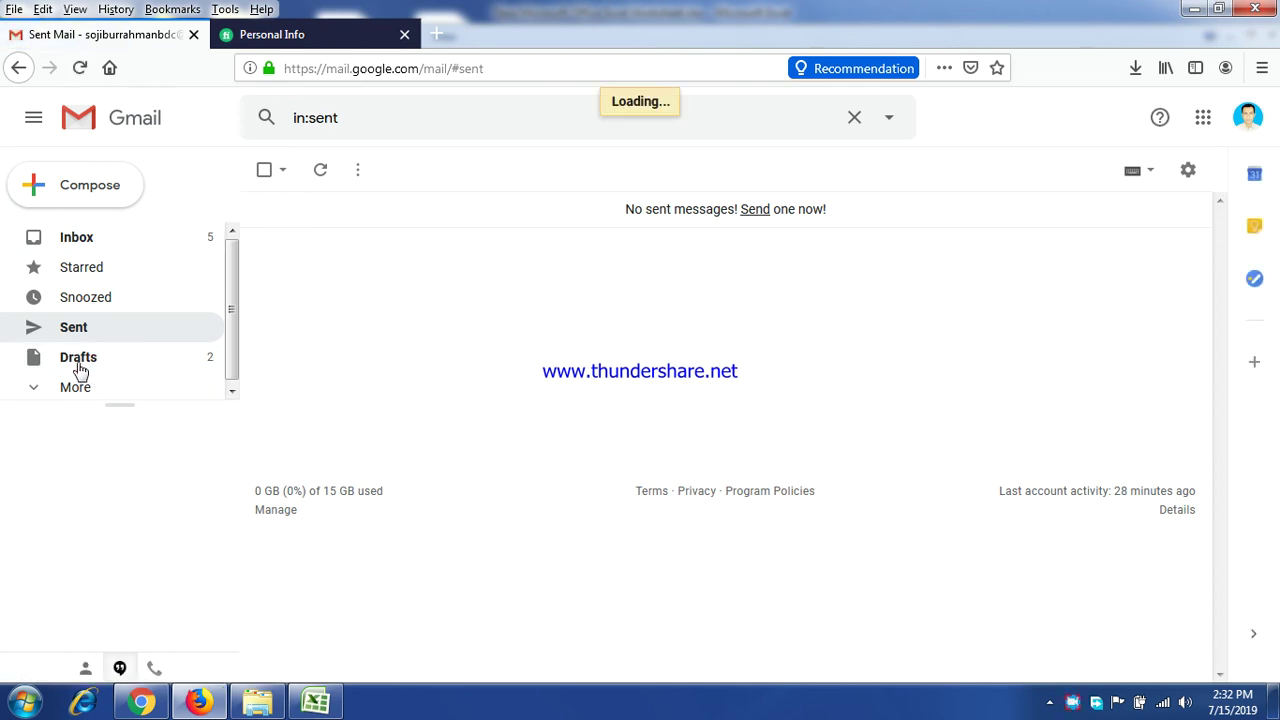
{"action": "left_click", "coordinate": [80, 368]}
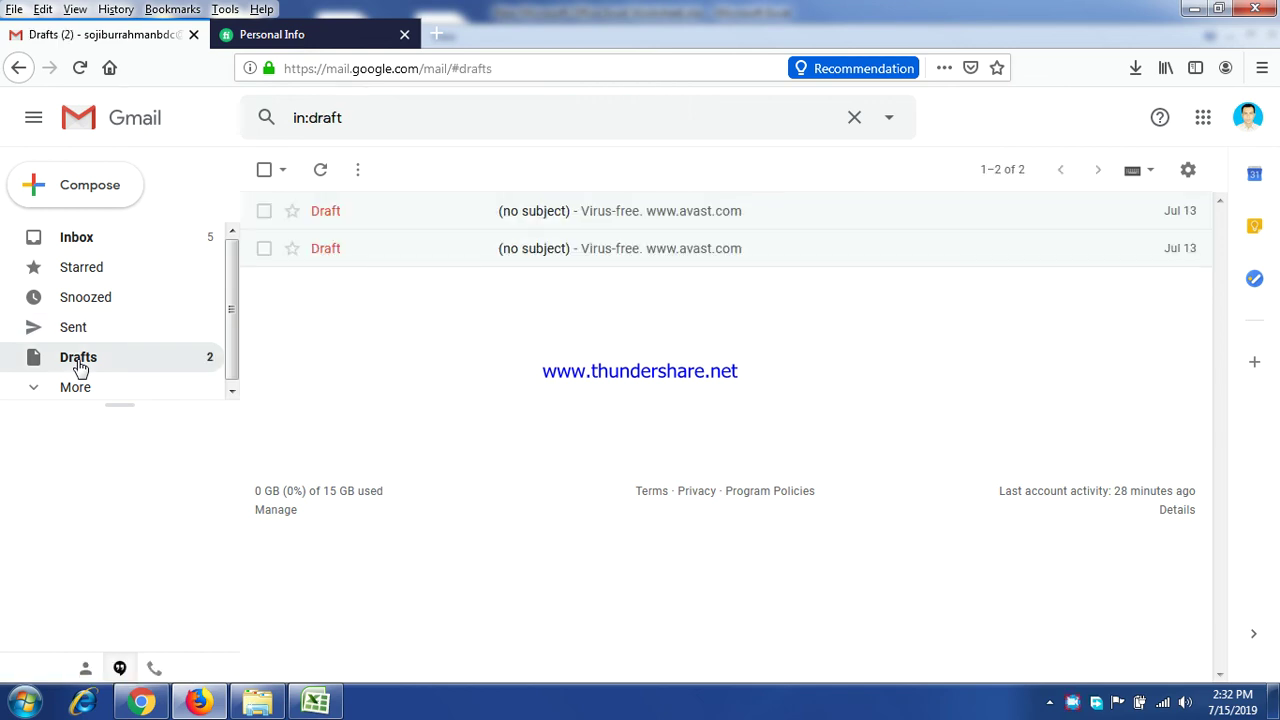
{"action": "left_click", "coordinate": [264, 248]}
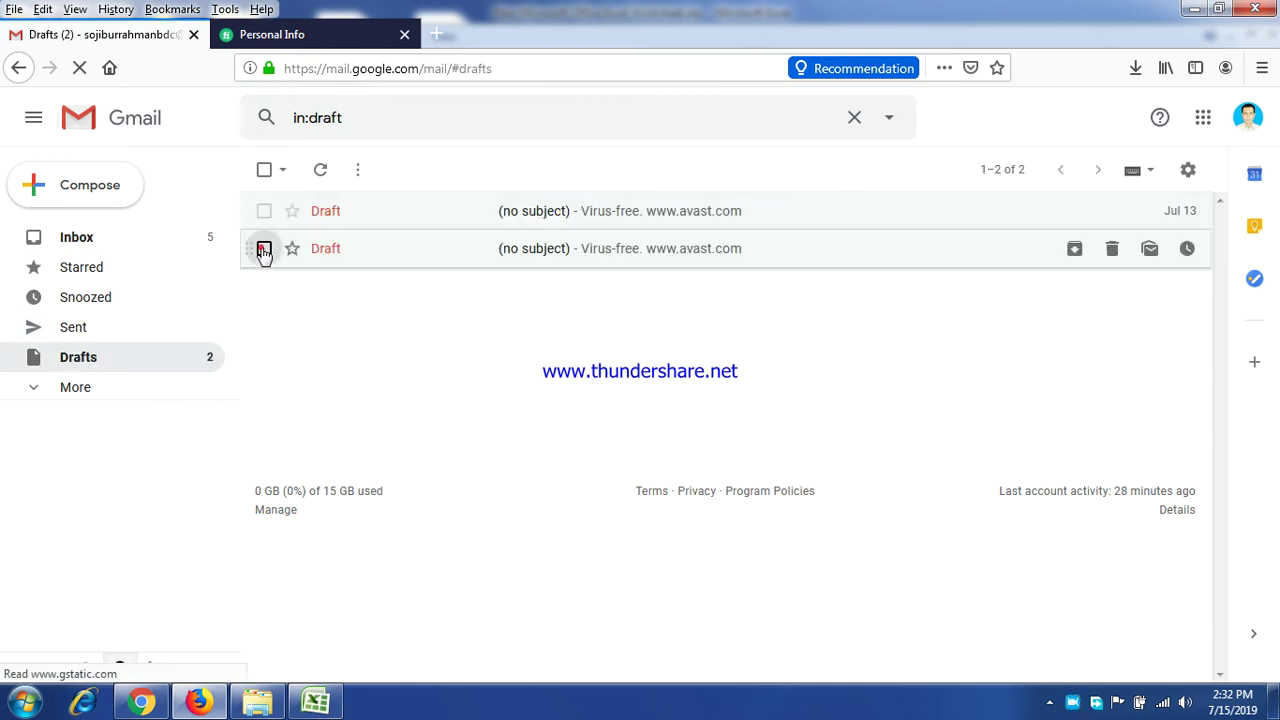
{"action": "left_click", "coordinate": [264, 211]}
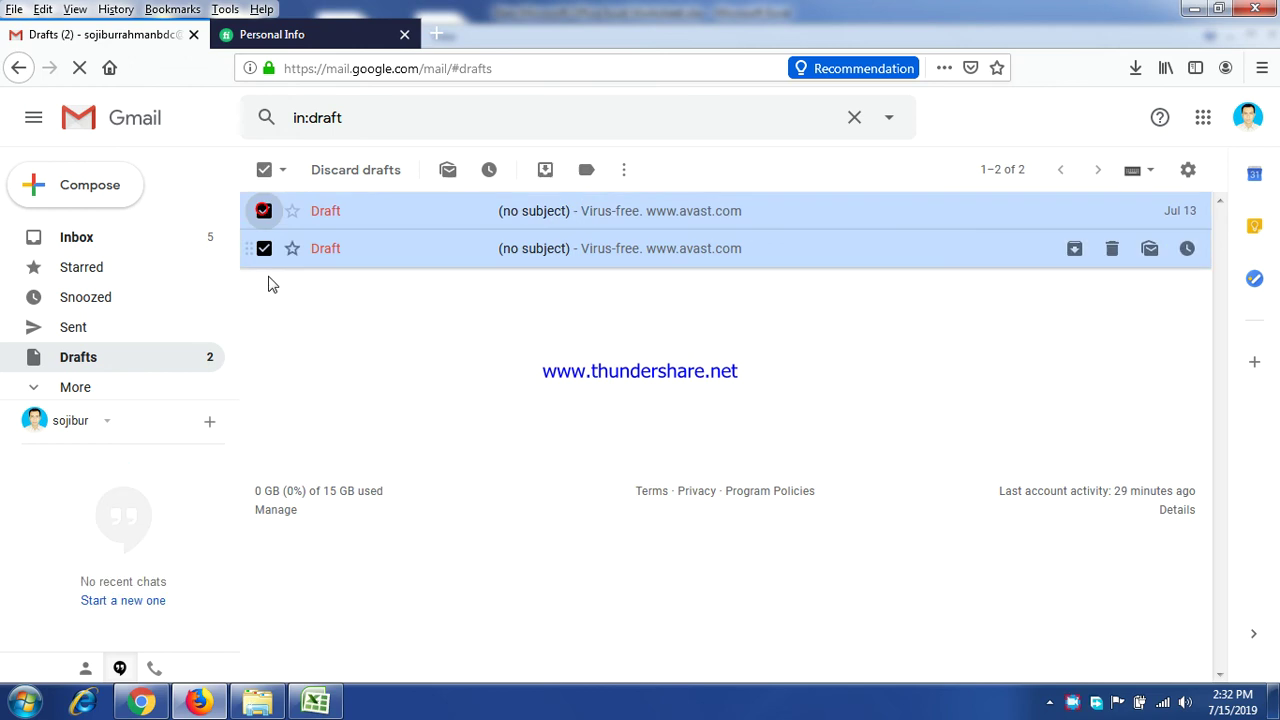
{"action": "left_click", "coordinate": [347, 174]}
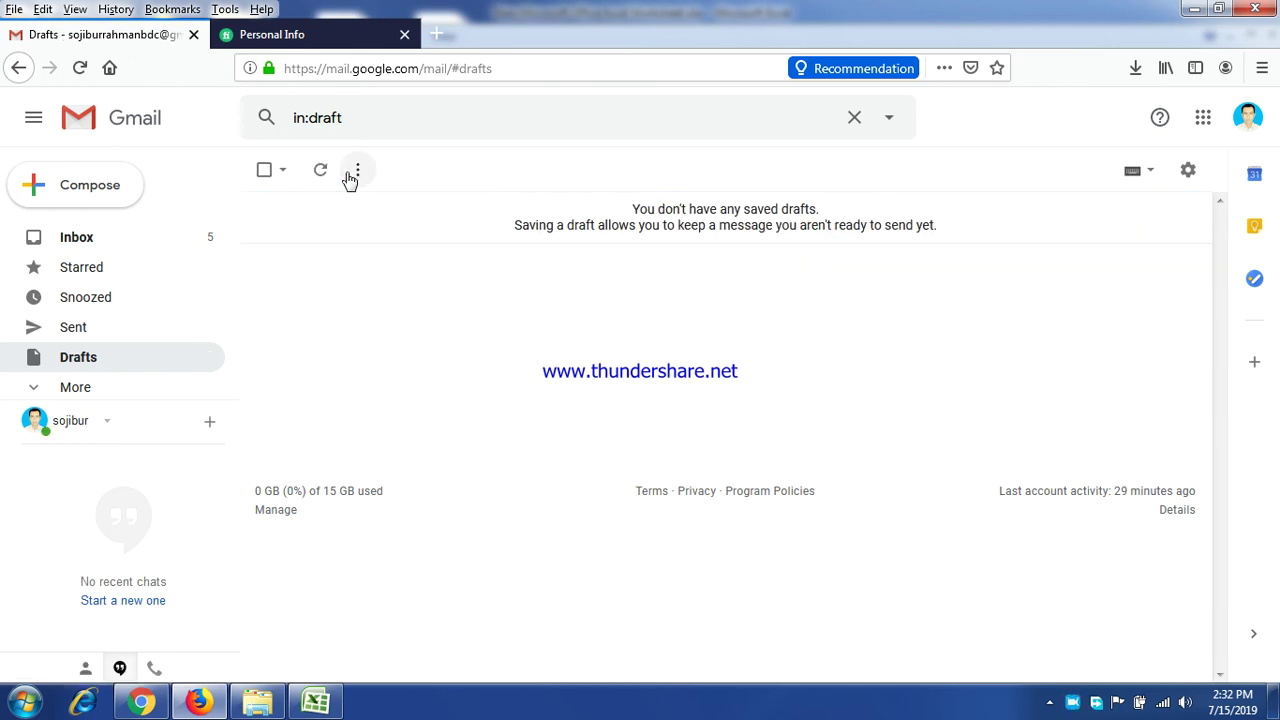
Step: Reload the Gmail inbox until the new no-subject email with an image attachment appears at the top
{"action": "left_click", "coordinate": [71, 240]}
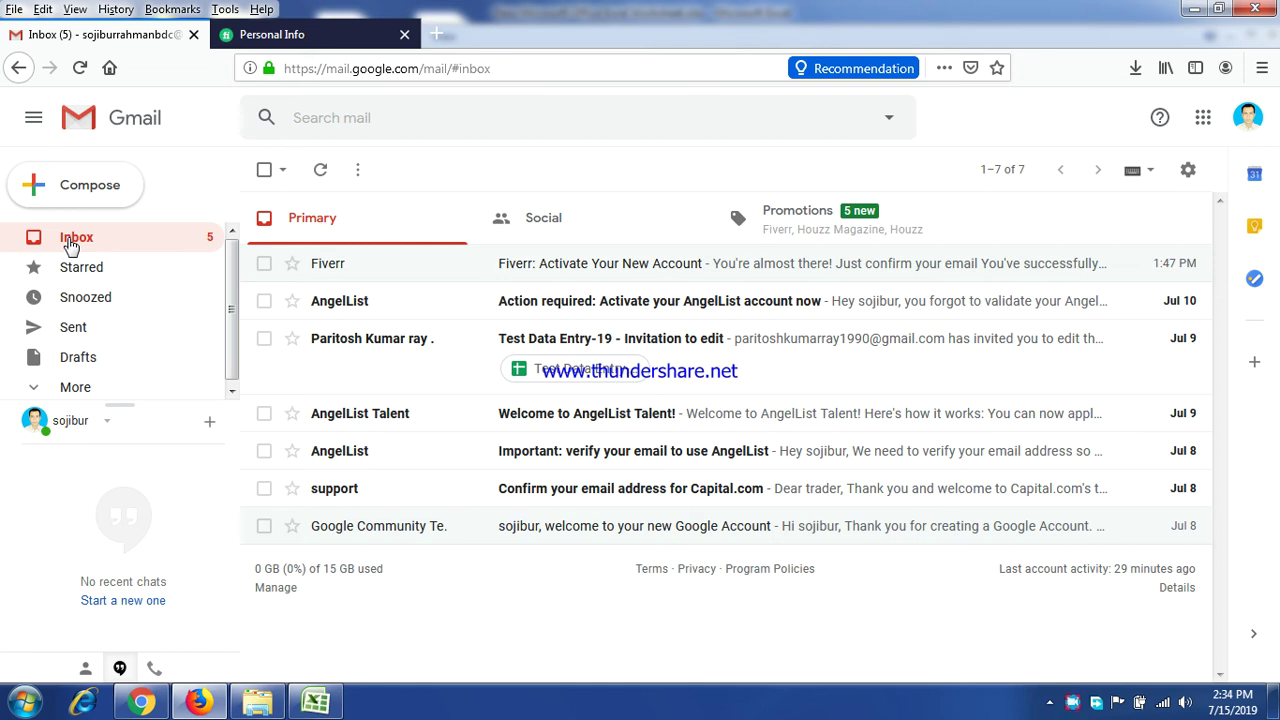
{"action": "left_click", "coordinate": [72, 240]}
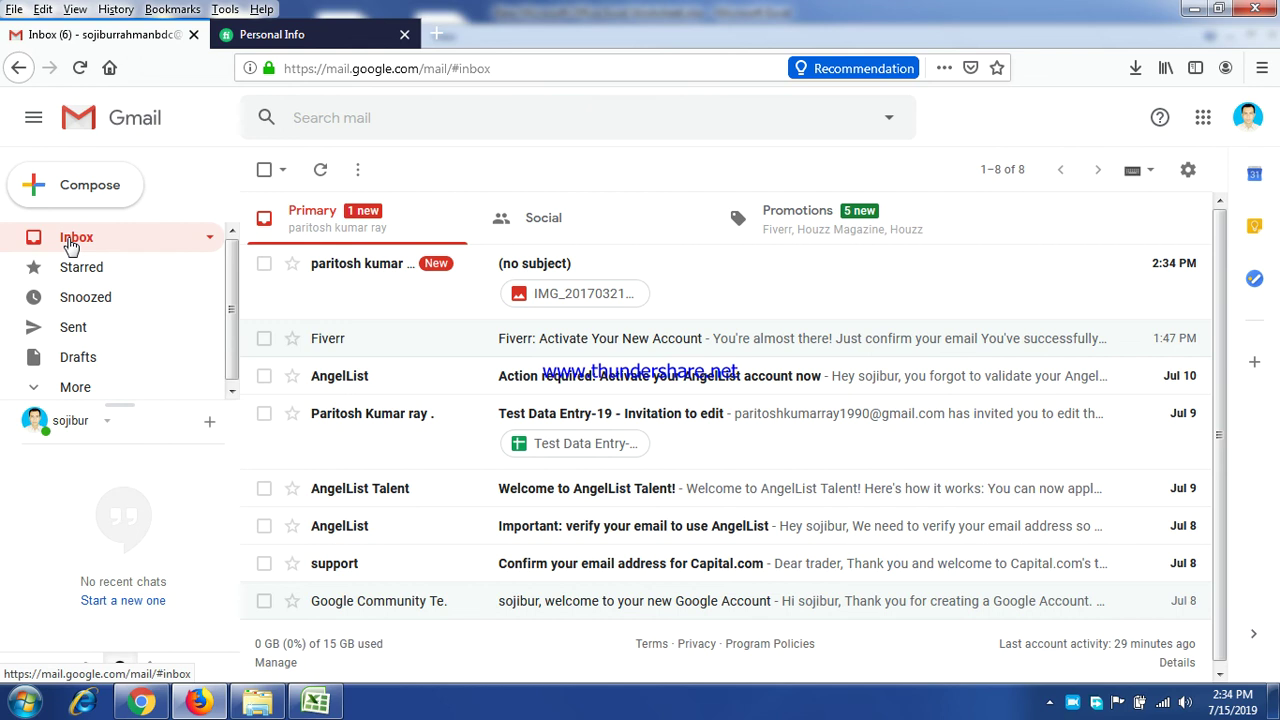
Step: Open the new no-subject email and view its attached photo full-size
{"action": "left_click", "coordinate": [70, 240]}
{"action": "left_click", "coordinate": [514, 268]}
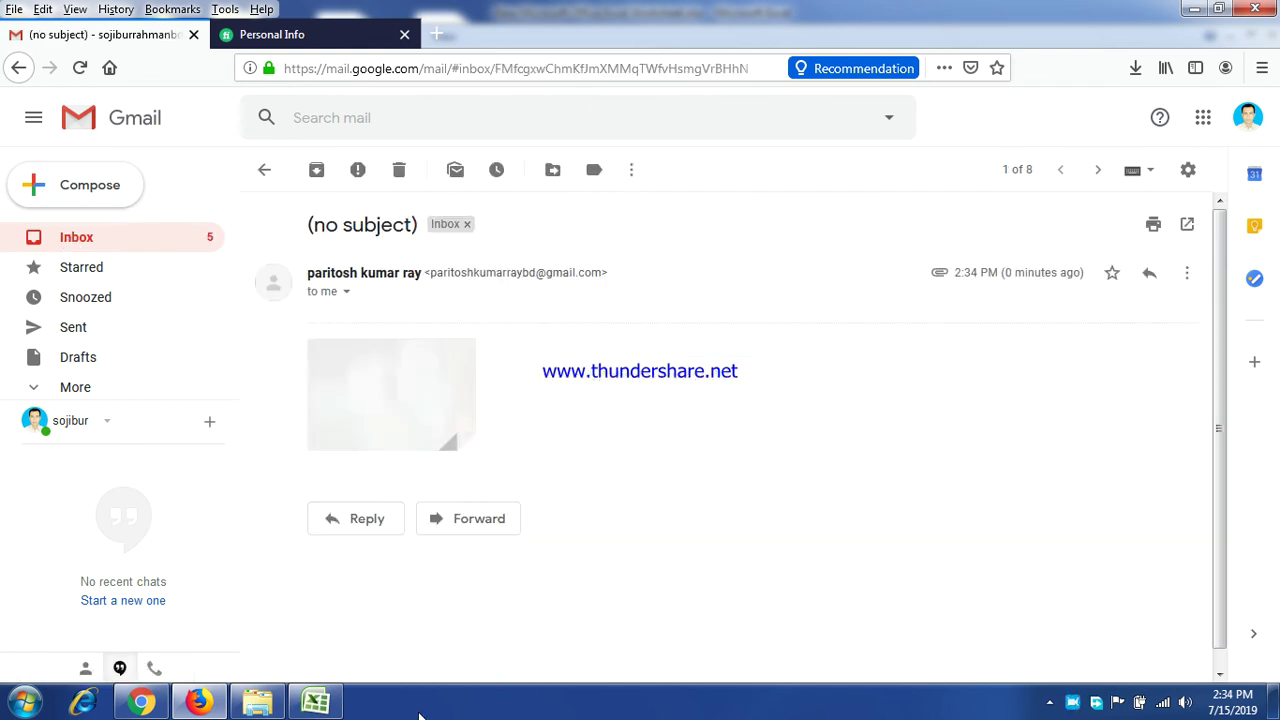
{"action": "mouse_move", "coordinate": [390, 412]}
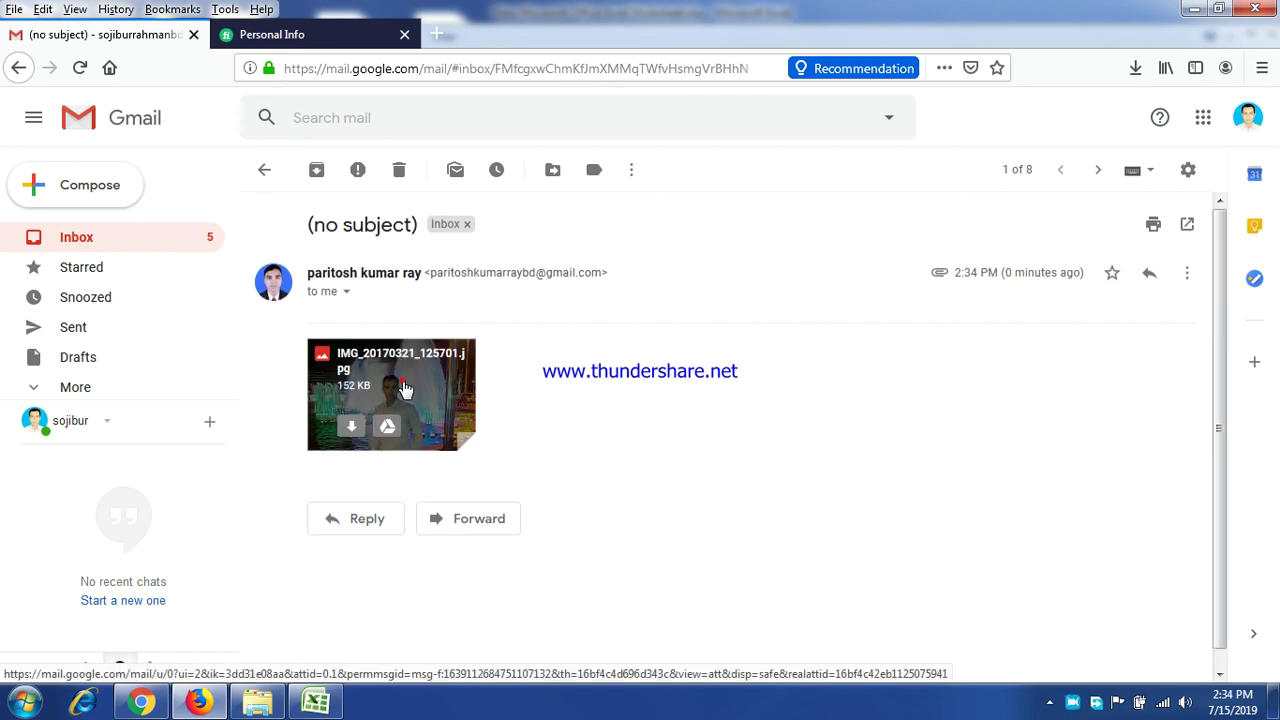
{"action": "left_click", "coordinate": [404, 387]}
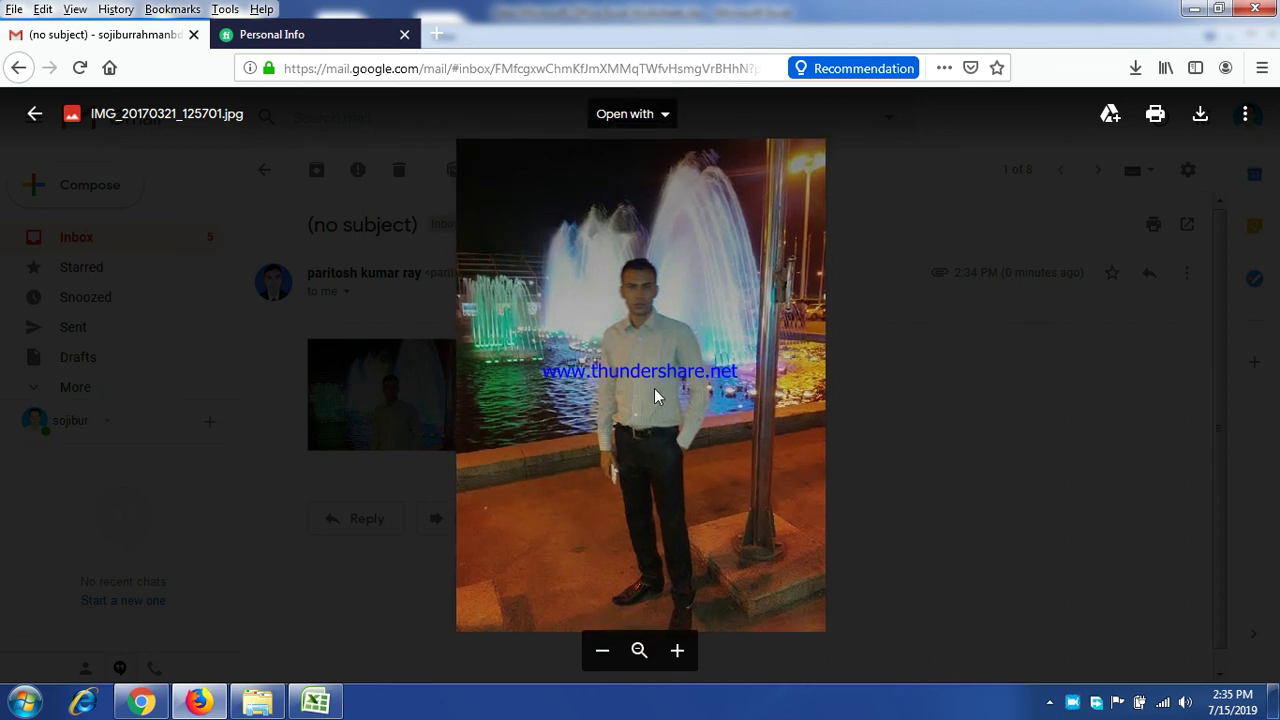
Step: Zoom in and out on the fountain photo, then close the preview
{"action": "scroll", "coordinate": [654, 397], "scroll_direction": "up", "scroll_amount": 2}
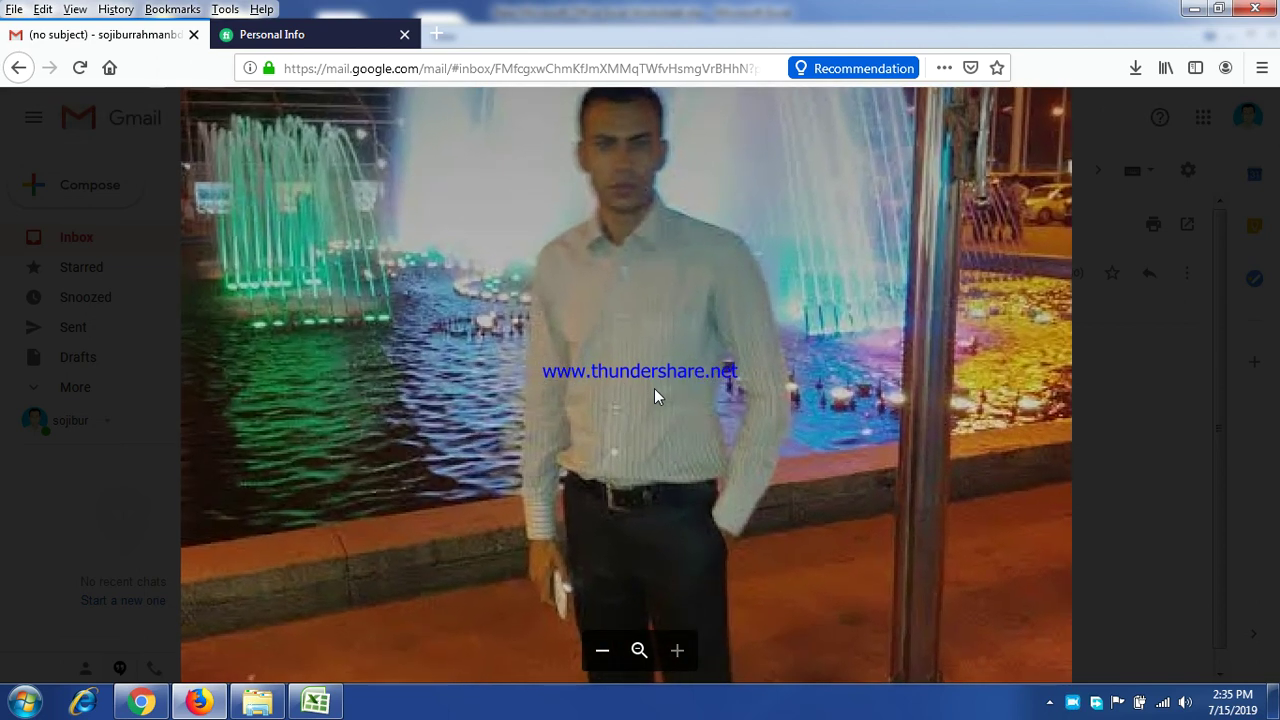
{"action": "scroll", "coordinate": [654, 397], "scroll_direction": "down", "scroll_amount": 2}
{"action": "scroll", "coordinate": [654, 397], "scroll_direction": "down", "scroll_amount": 1}
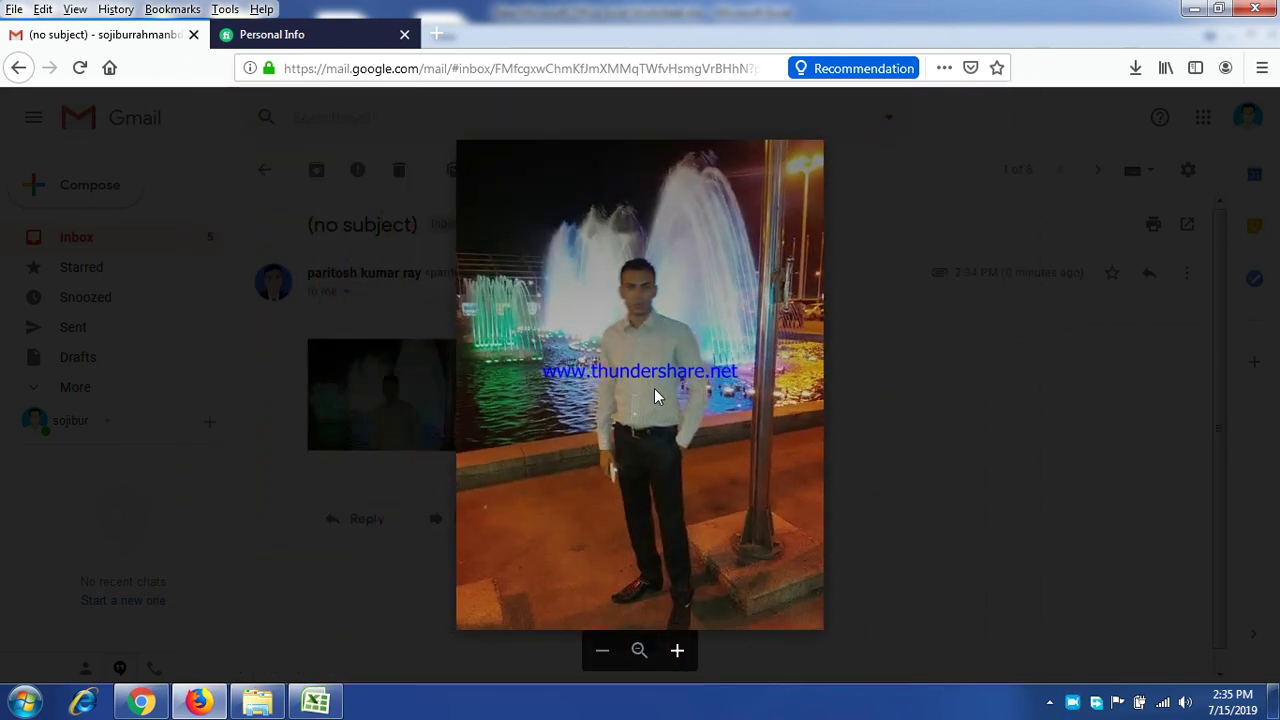
{"action": "scroll", "coordinate": [655, 395], "scroll_direction": "up", "scroll_amount": 1}
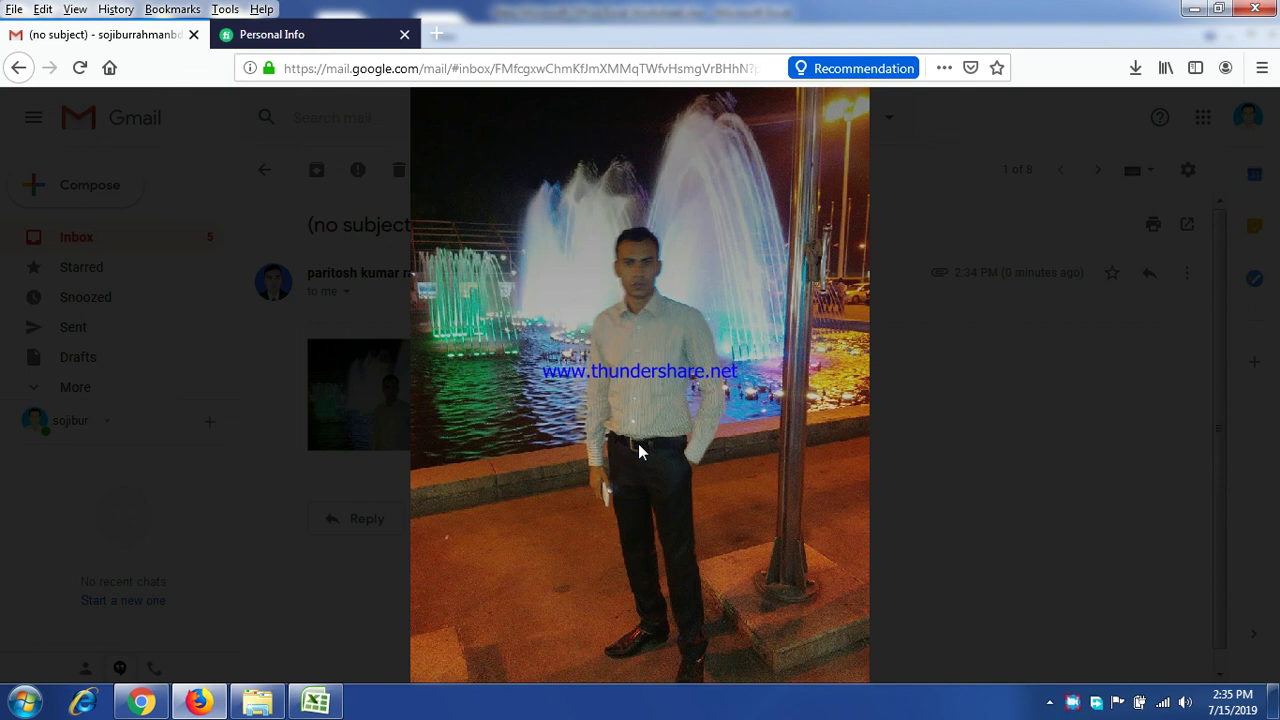
{"action": "left_click", "coordinate": [3, 561]}
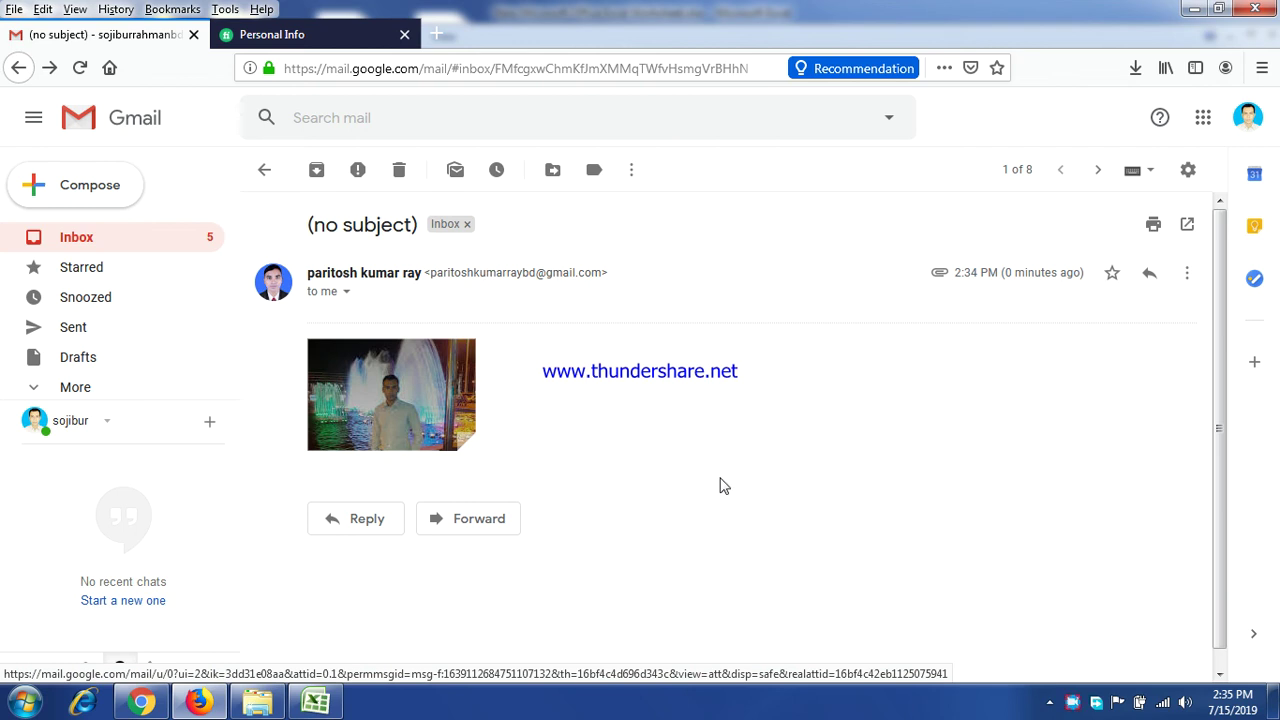
Step: Glance at the Fiverr Personal Info tab, then start downloading IMG_20170321_125701.jpg from Gmail's preview
{"action": "left_click", "coordinate": [295, 36]}
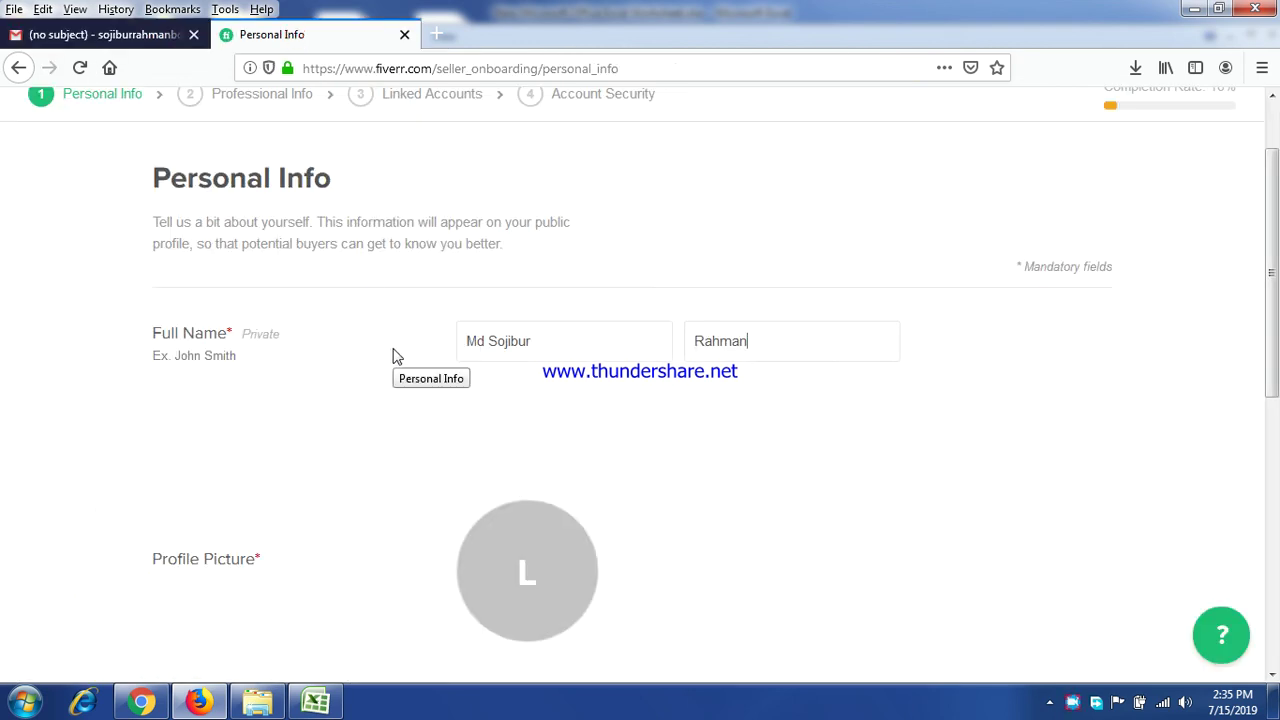
{"action": "scroll", "coordinate": [394, 356], "scroll_direction": "down", "scroll_amount": 3}
{"action": "left_click", "coordinate": [71, 34]}
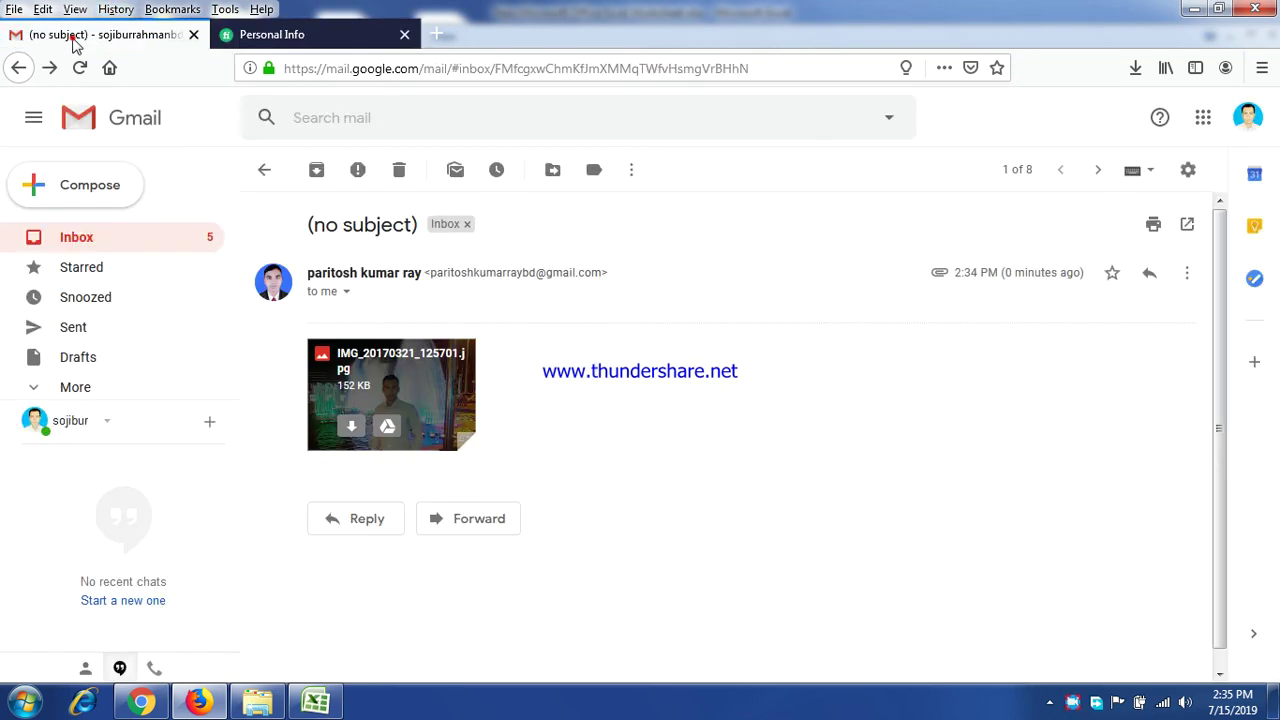
{"action": "left_click", "coordinate": [432, 402]}
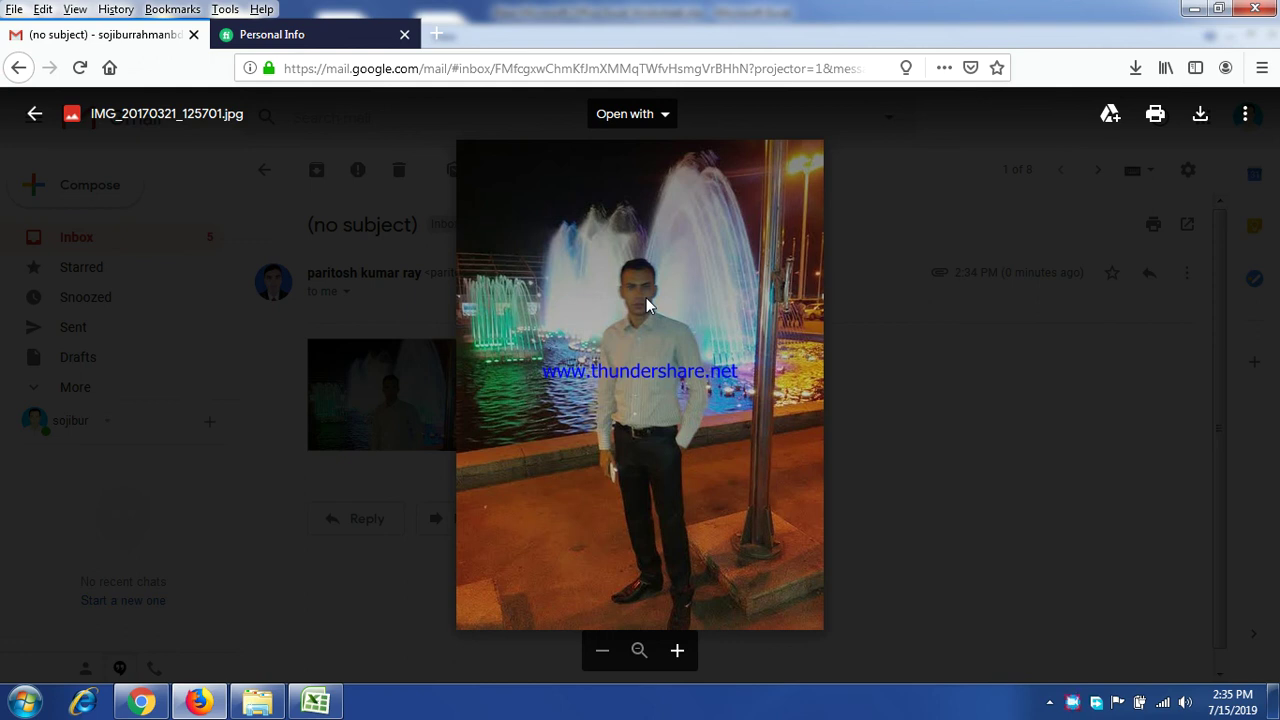
{"action": "left_click", "coordinate": [1246, 116]}
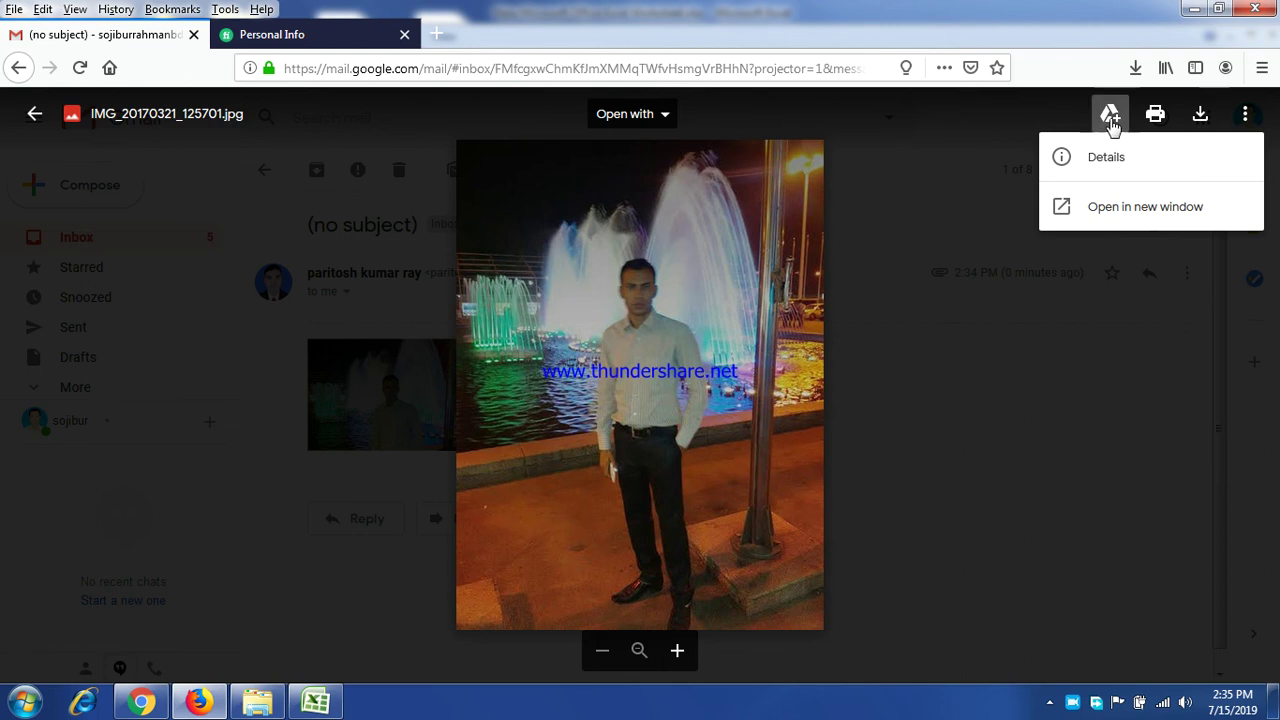
{"action": "left_click", "coordinate": [1200, 118]}
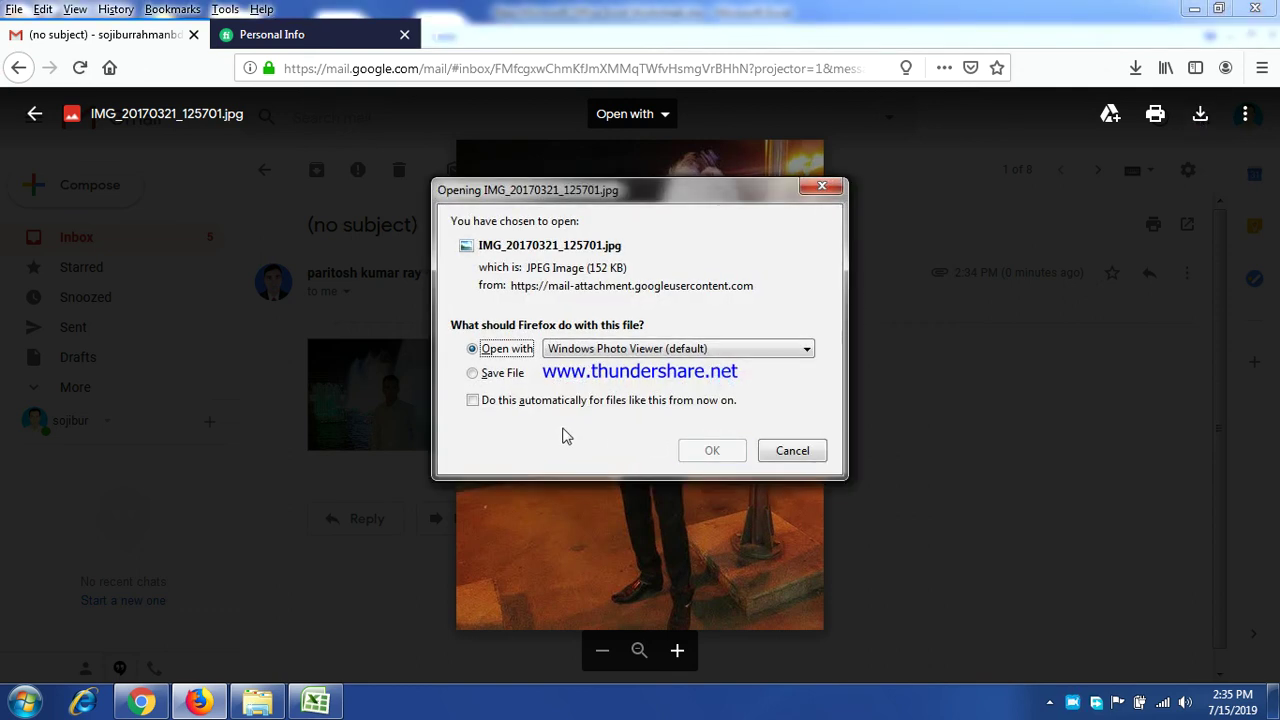
Step: Dismiss the first open-or-save prompt and close the photo preview
{"action": "left_click", "coordinate": [473, 374]}
{"action": "left_click", "coordinate": [722, 450]}
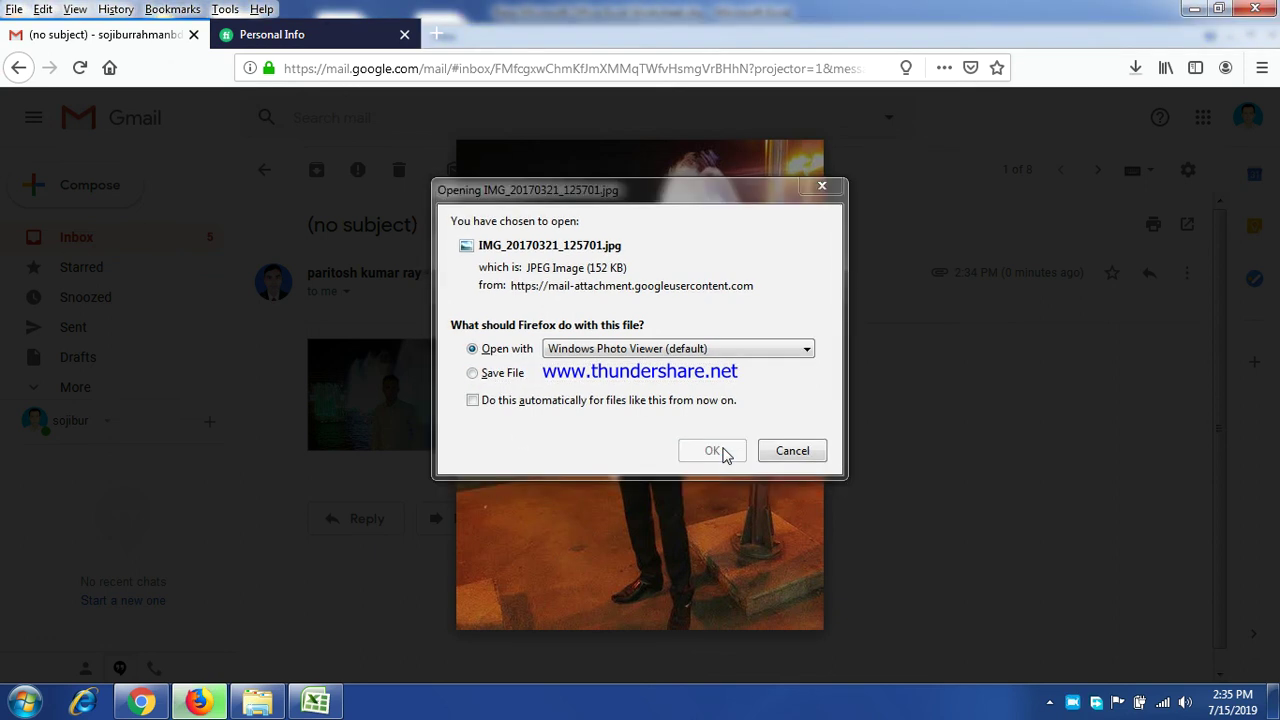
{"action": "left_click", "coordinate": [815, 455]}
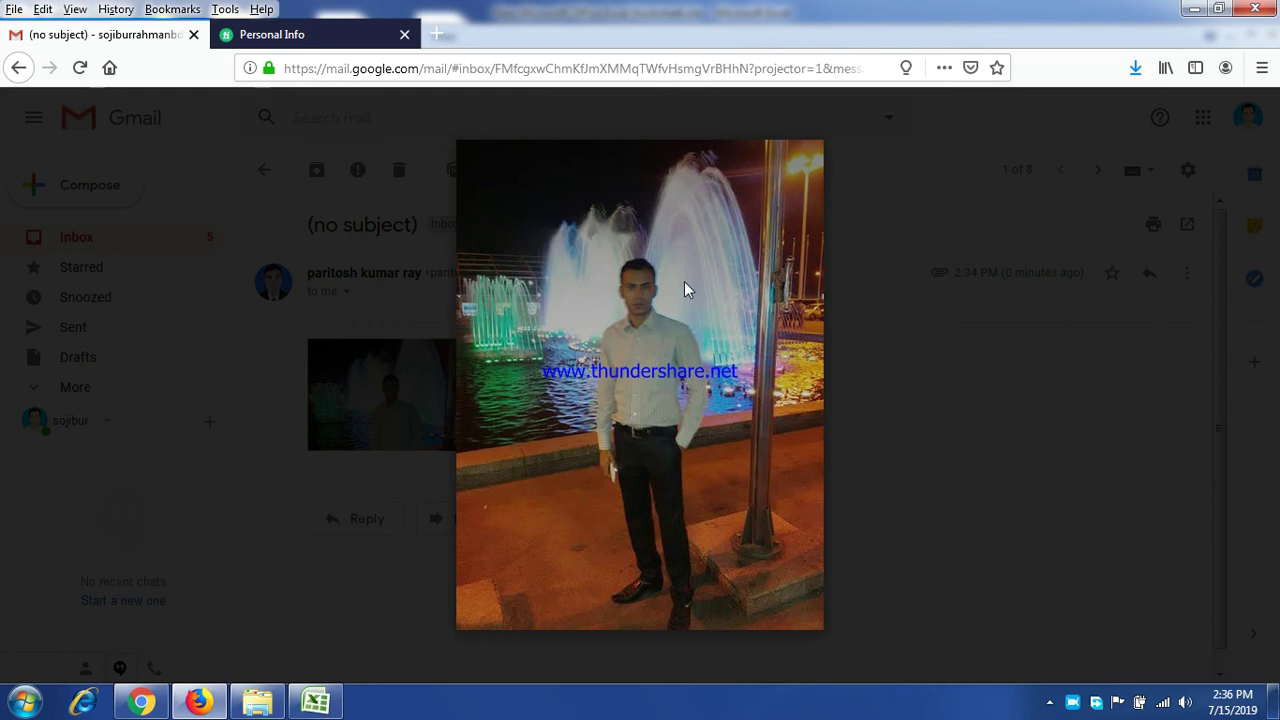
{"action": "left_click", "coordinate": [1138, 205]}
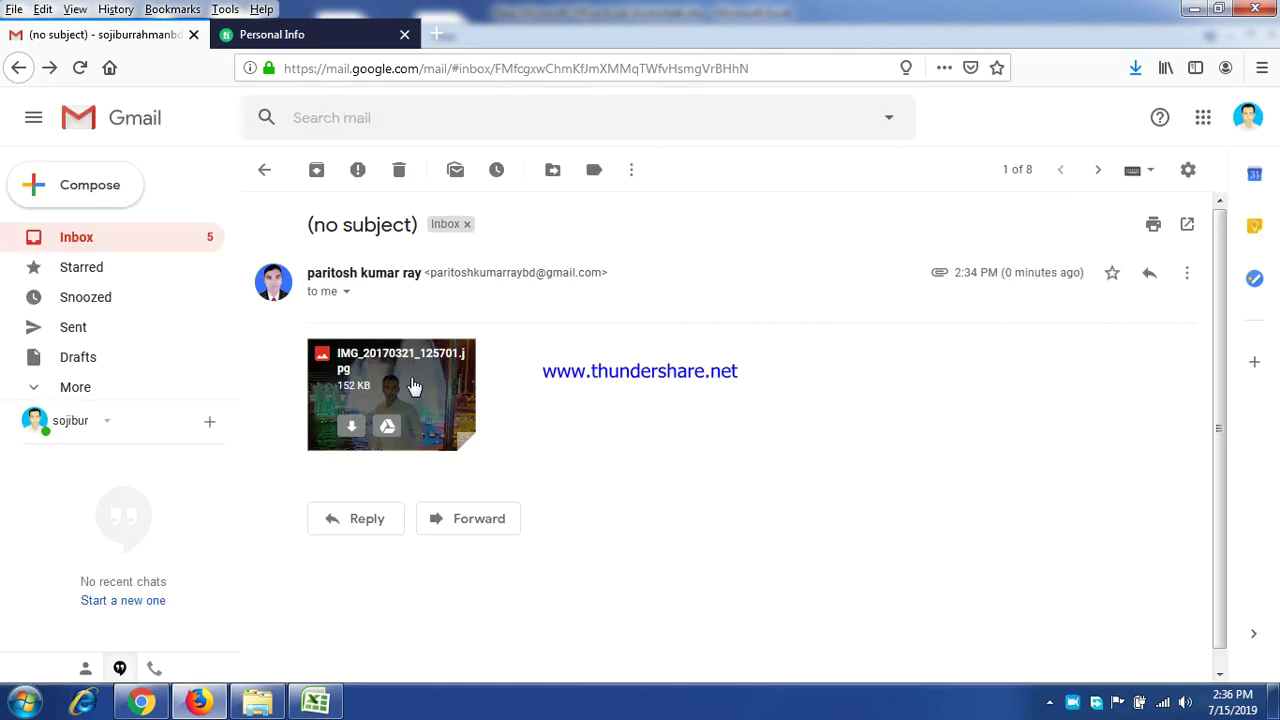
Step: Download the photo again and choose to open it with Windows Photo Viewer
{"action": "left_click", "coordinate": [414, 385]}
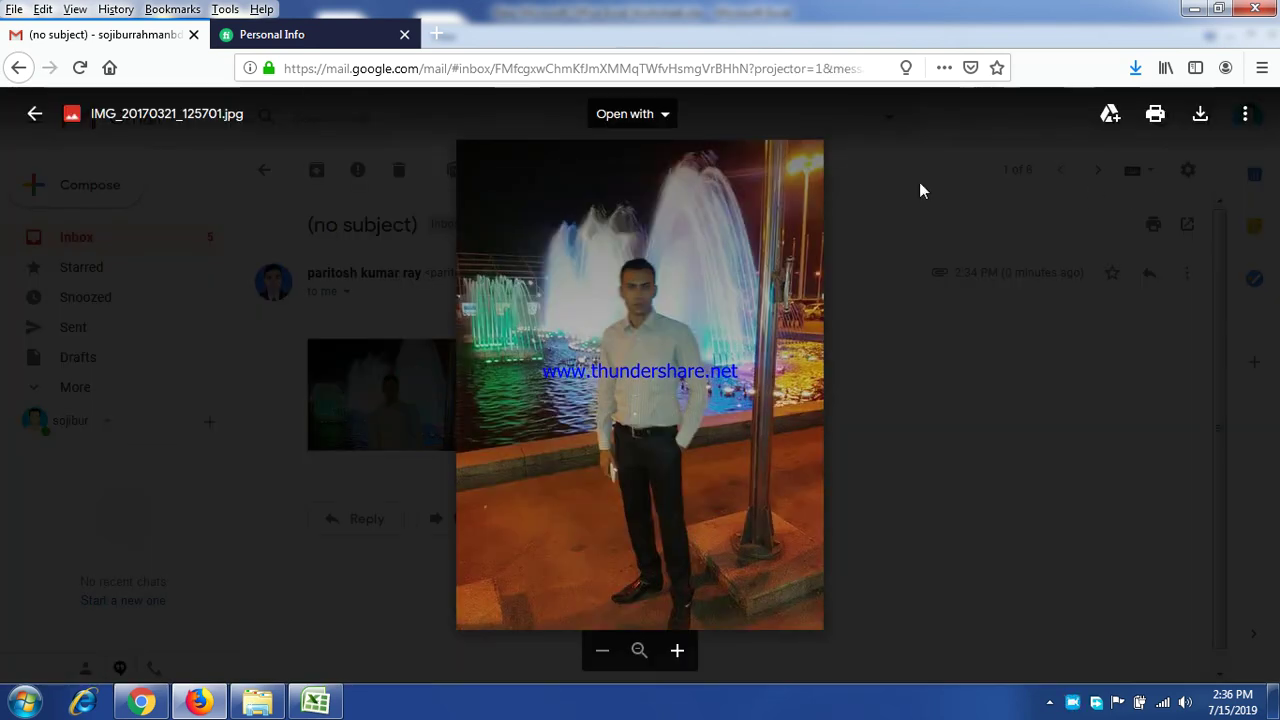
{"action": "left_click", "coordinate": [1201, 116]}
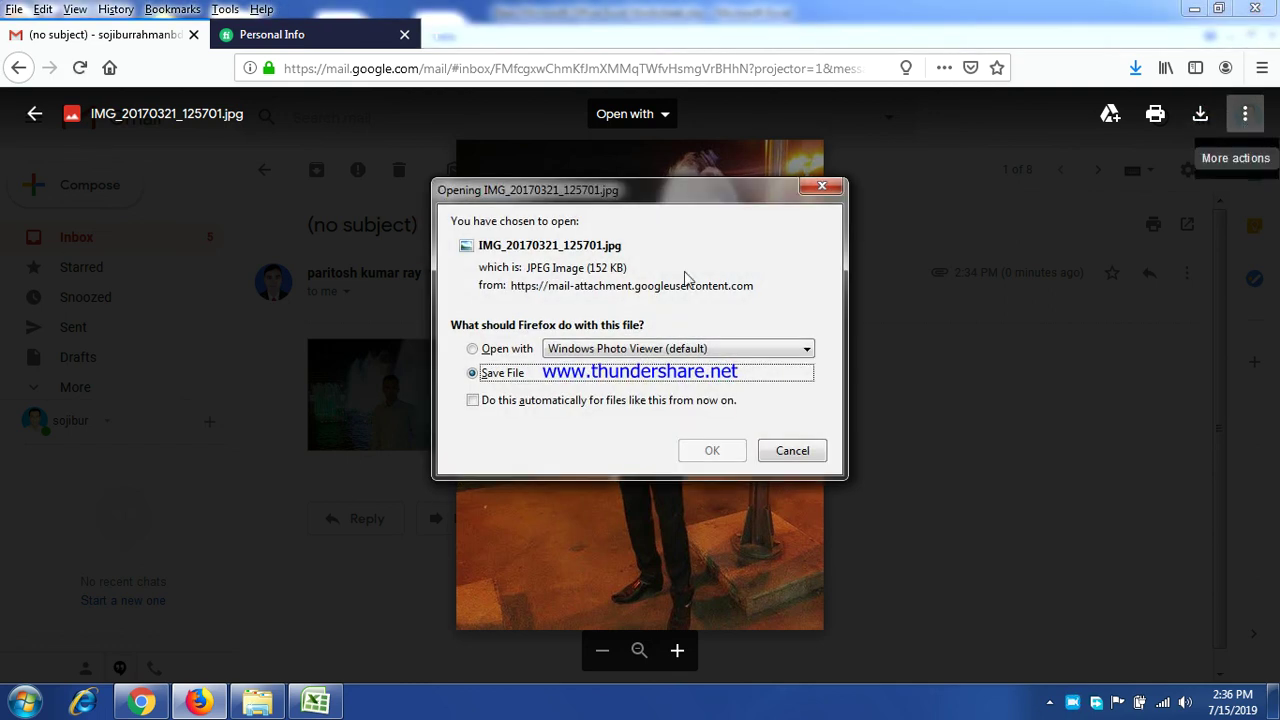
{"action": "left_click", "coordinate": [475, 350]}
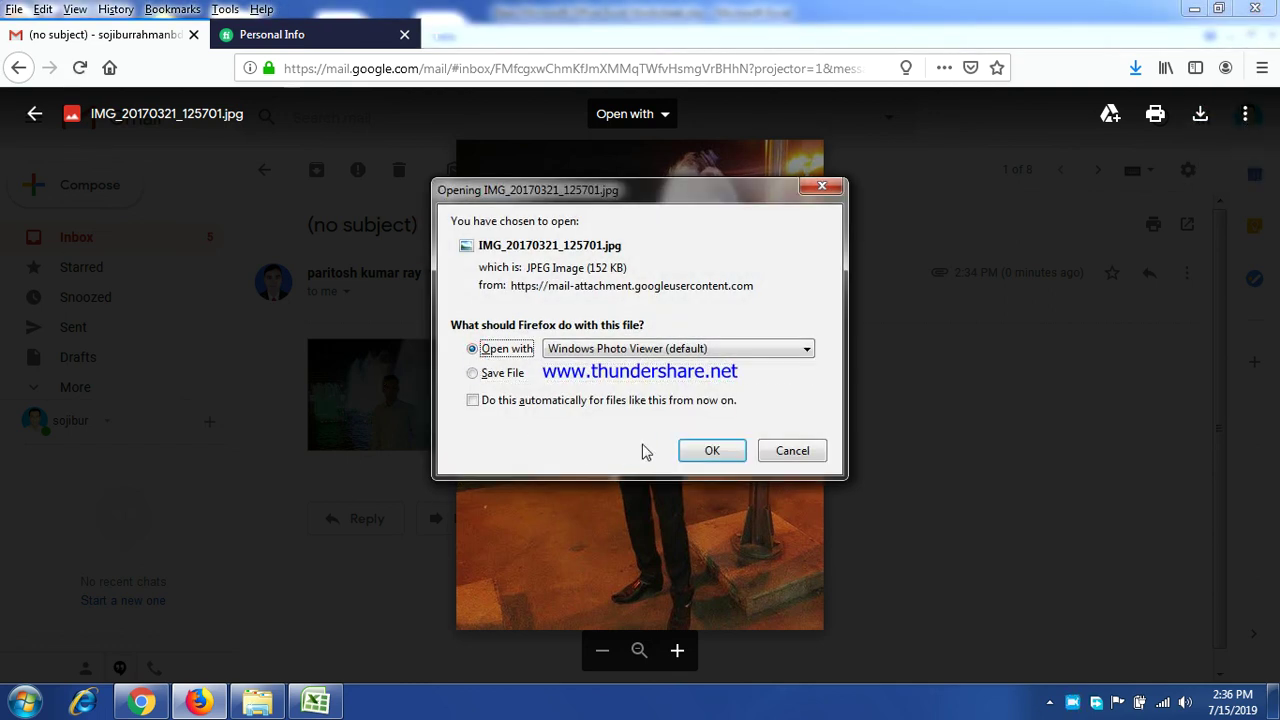
{"action": "left_click", "coordinate": [698, 451]}
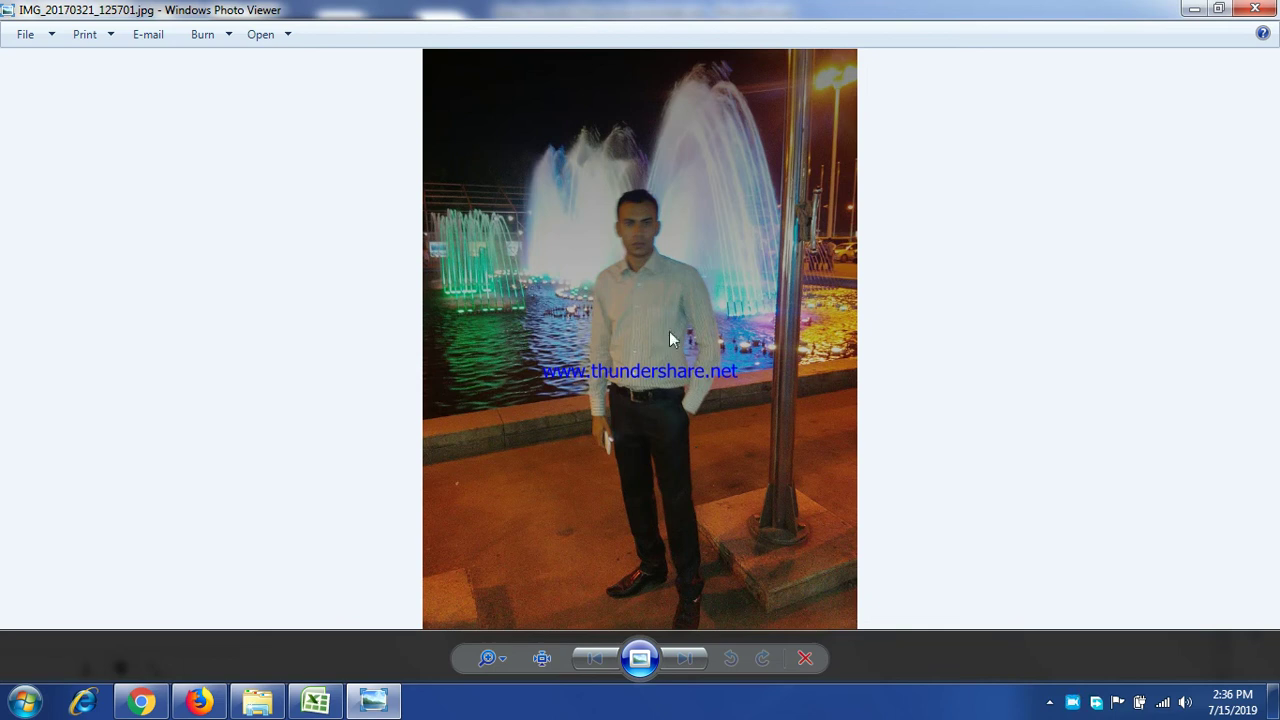
Step: Copy the photo from Photo Viewer and paste it onto the Windows desktop
{"action": "right_click", "coordinate": [665, 299]}
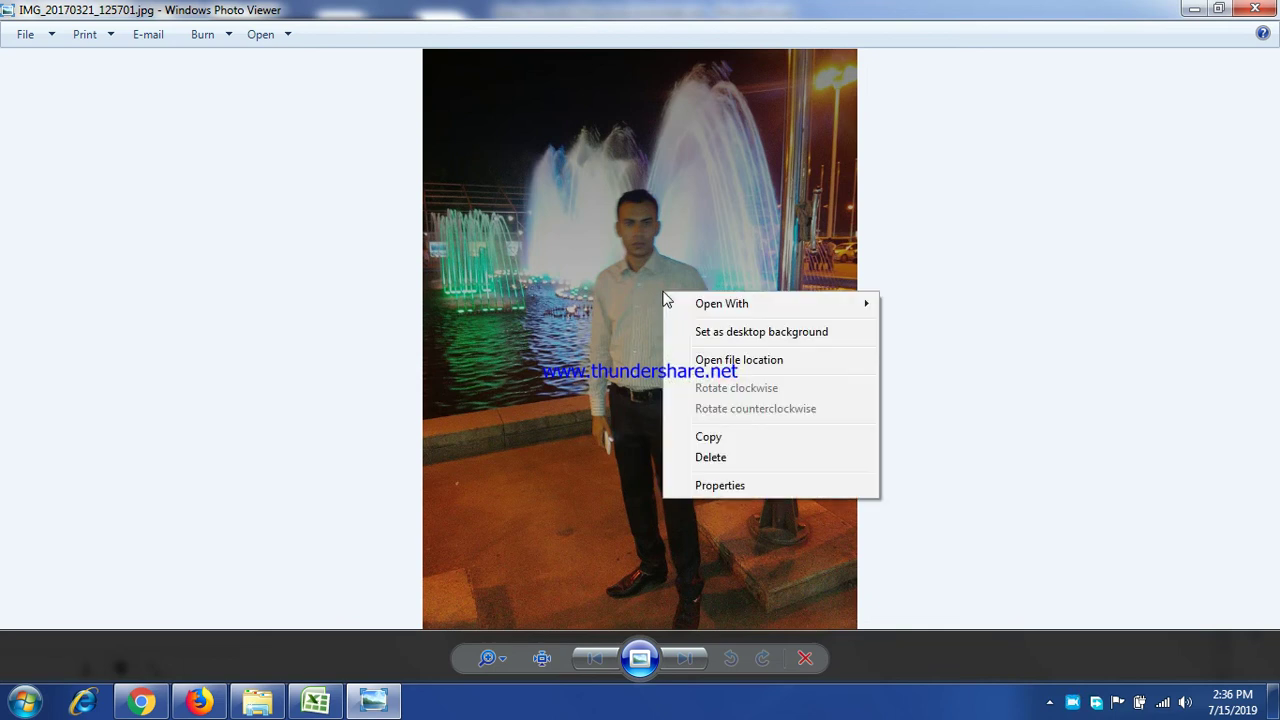
{"action": "left_click", "coordinate": [709, 437]}
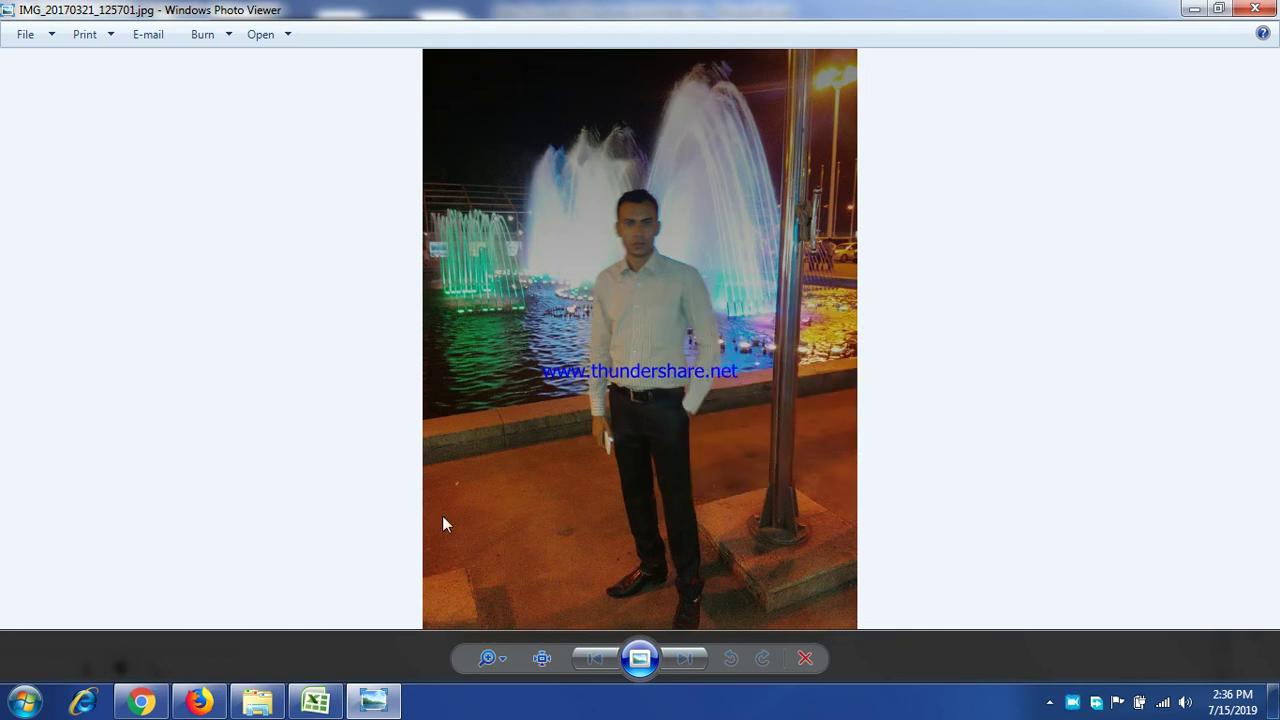
{"action": "left_click", "coordinate": [1194, 10]}
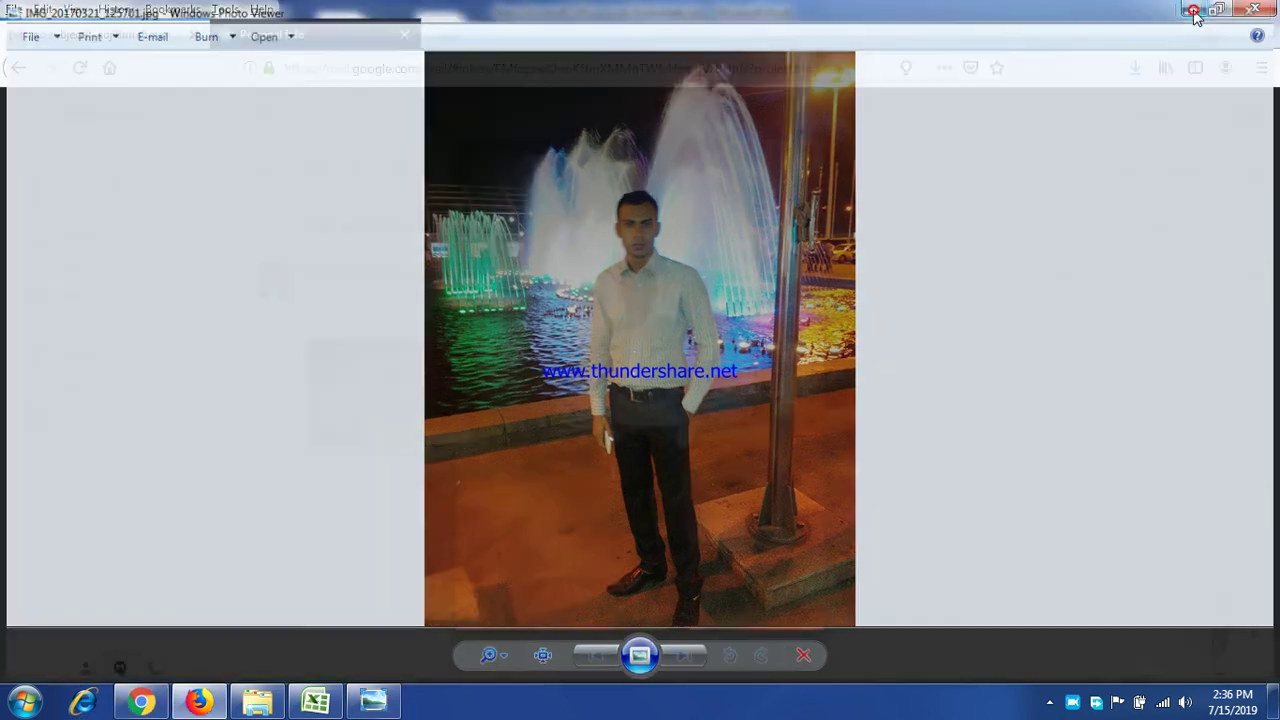
{"action": "left_click", "coordinate": [1194, 10]}
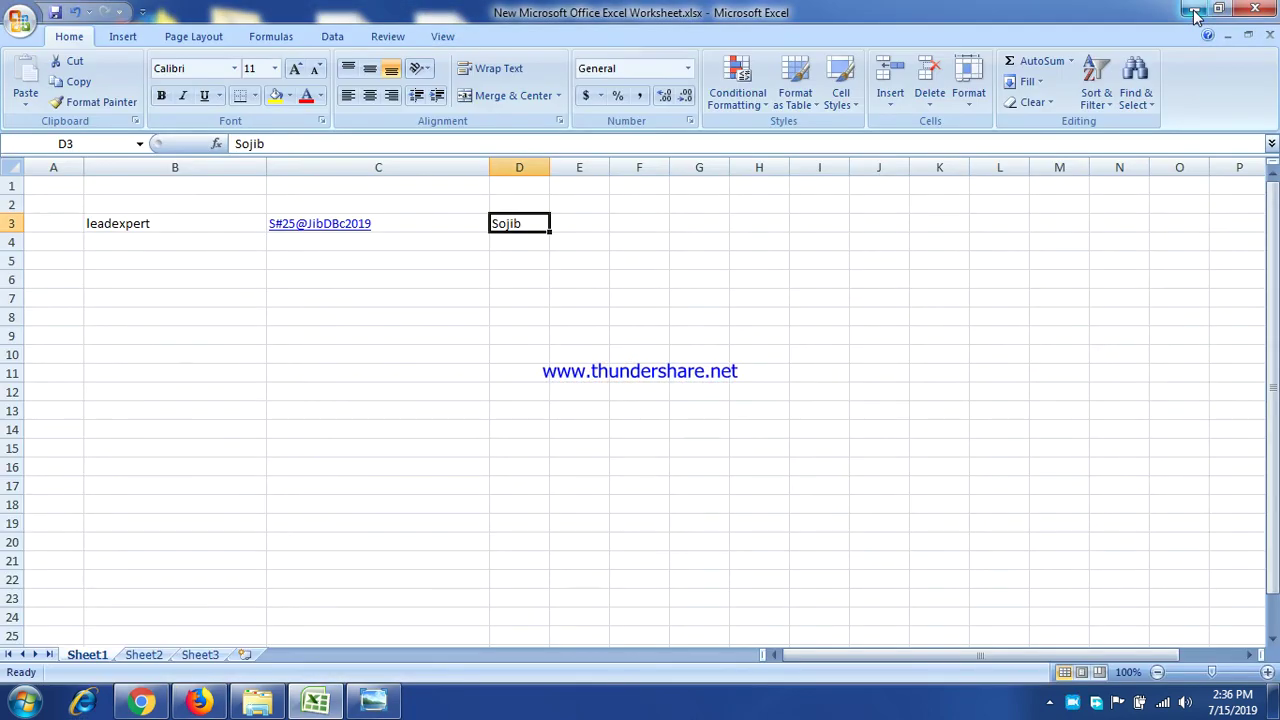
{"action": "left_click", "coordinate": [1194, 10]}
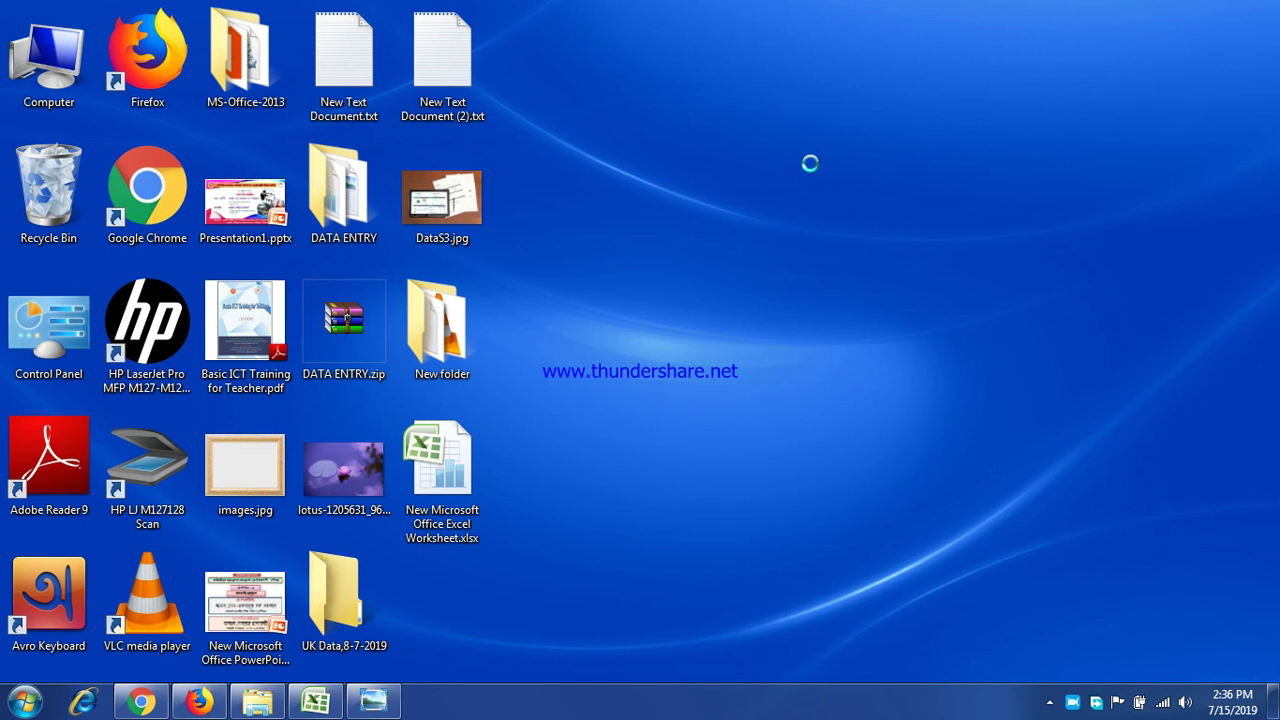
{"action": "right_click", "coordinate": [810, 163]}
{"action": "left_click", "coordinate": [843, 245]}
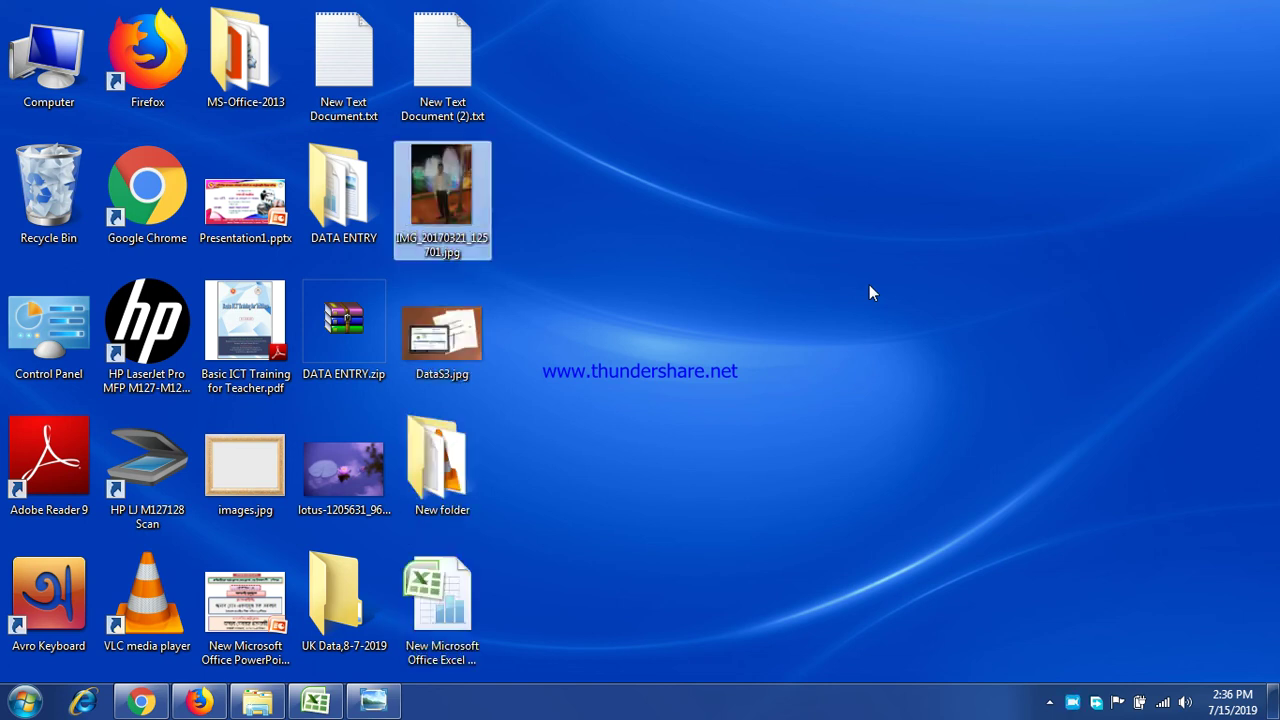
Step: Open the pasted IMG_20170321_125701.jpg to check it, then bring Firefox back
{"action": "double_click", "coordinate": [454, 195]}
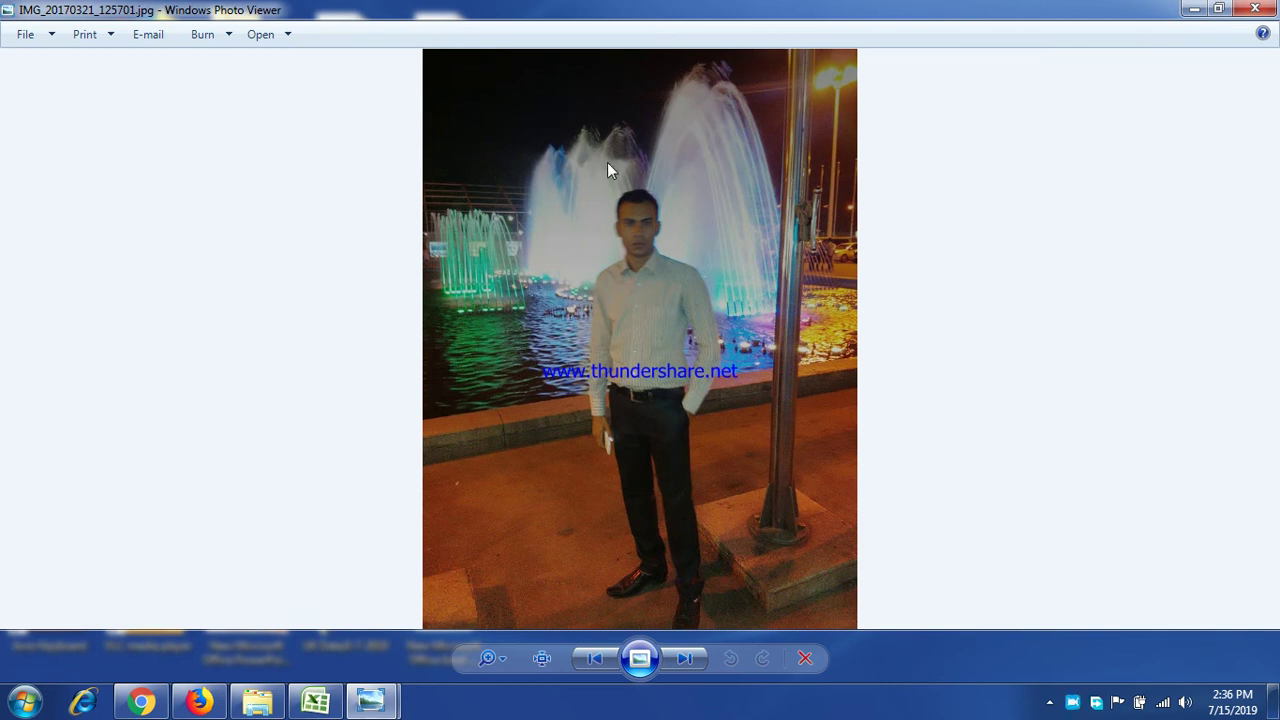
{"action": "left_click", "coordinate": [1254, 9]}
{"action": "left_click", "coordinate": [997, 170]}
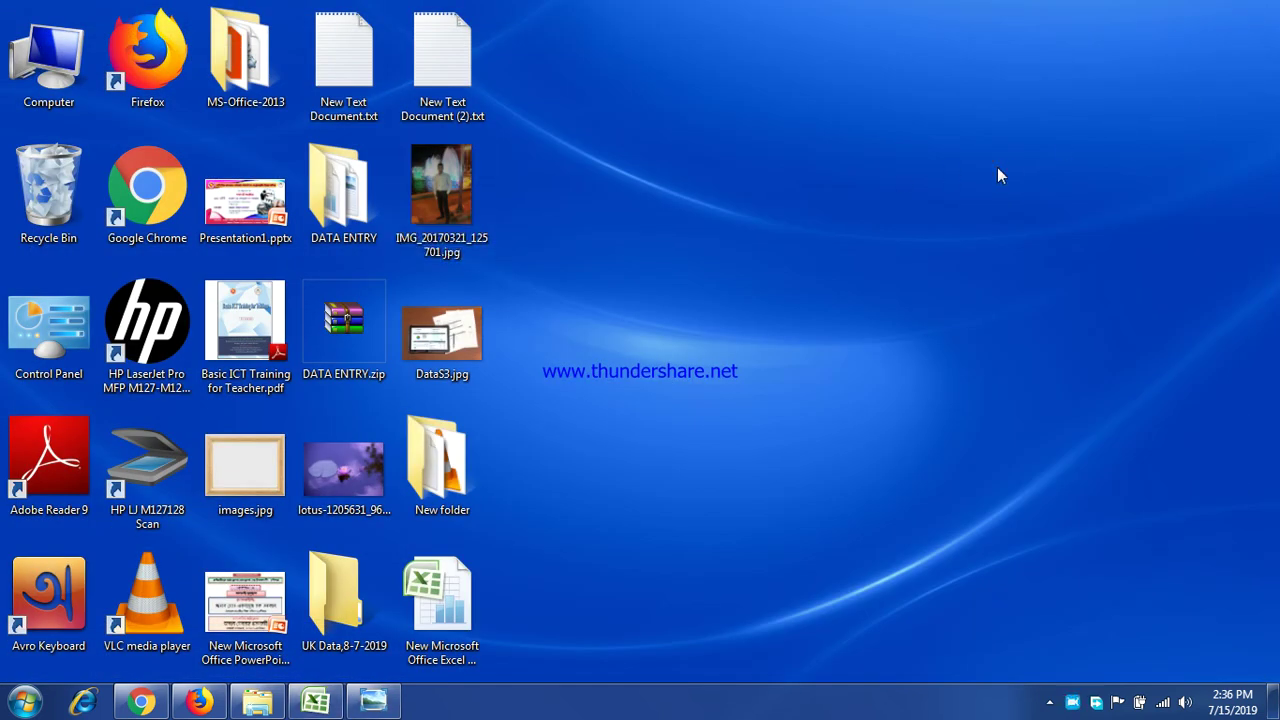
{"action": "left_click", "coordinate": [199, 701]}
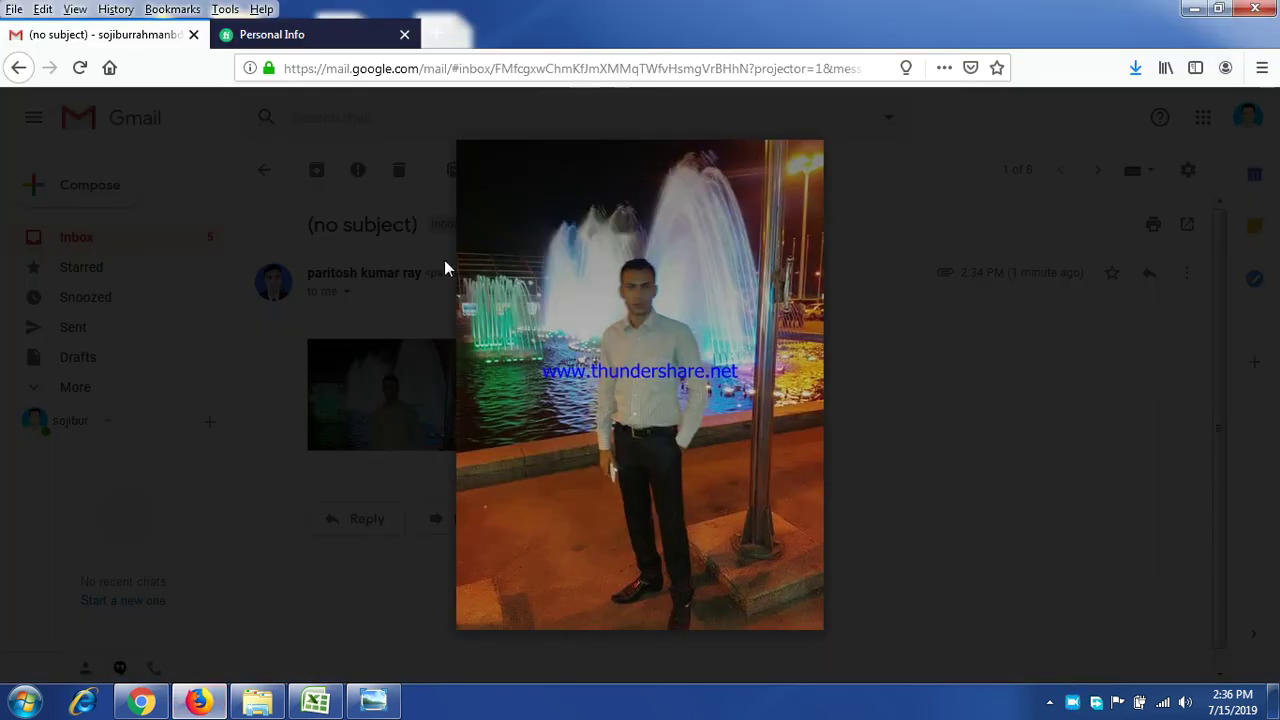
Step: Close Gmail's full-screen preview of IMG_20170321_125701.jpg
{"action": "left_click", "coordinate": [18, 67]}
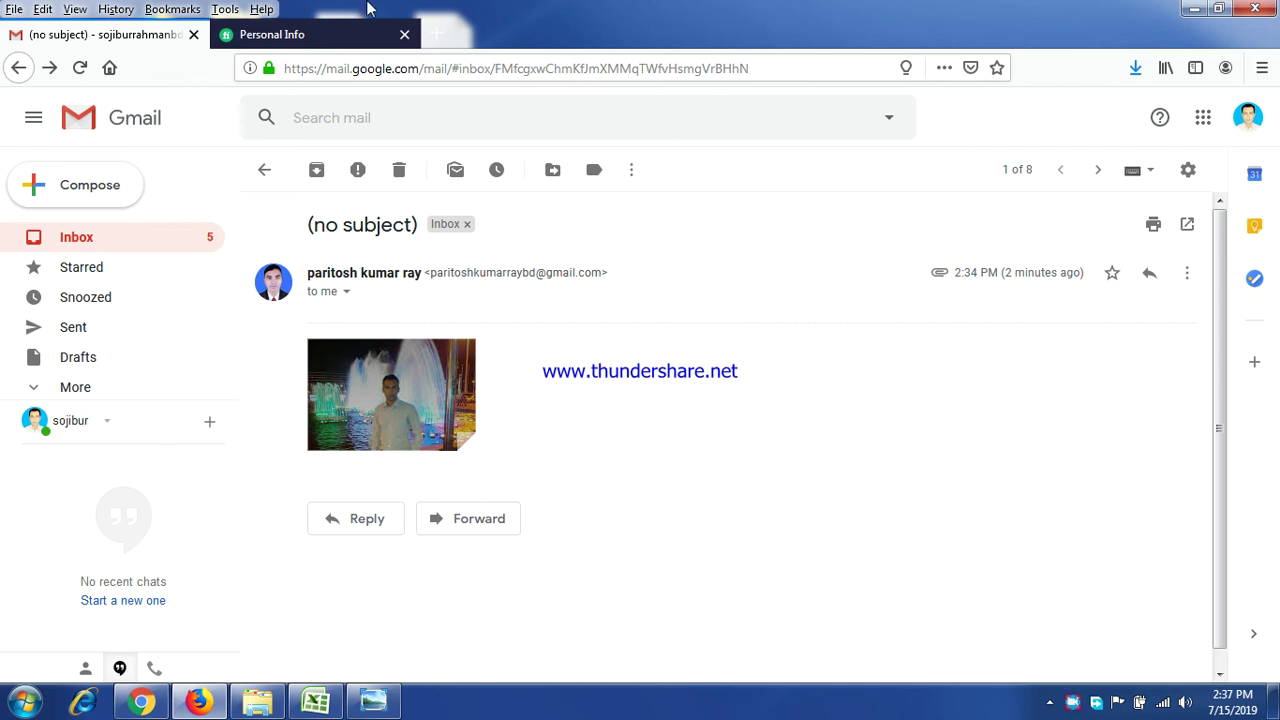
Step: Scroll through the Fiverr Personal Info page, then go back to the Gmail message with the photo
{"action": "left_click", "coordinate": [325, 38]}
{"action": "scroll", "coordinate": [688, 440], "scroll_direction": "down", "scroll_amount": 2}
{"action": "scroll", "coordinate": [688, 440], "scroll_direction": "down", "scroll_amount": 2}
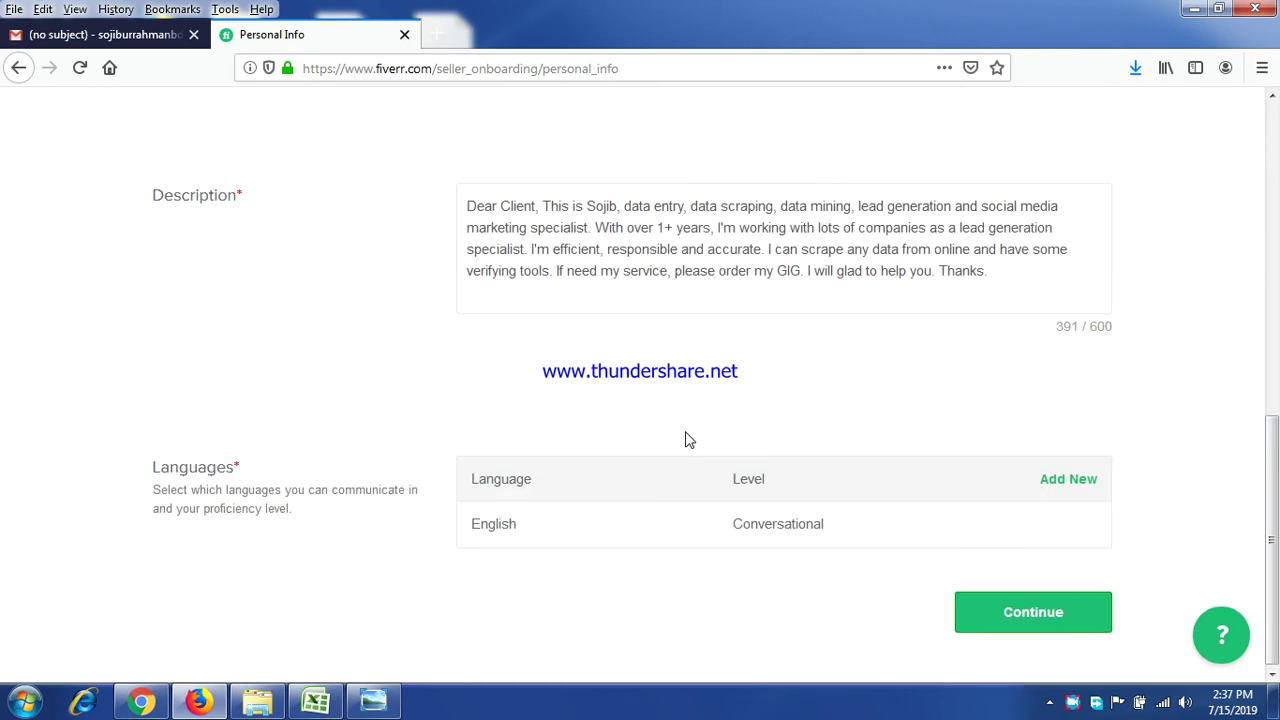
{"action": "scroll", "coordinate": [688, 440], "scroll_direction": "up", "scroll_amount": 6}
{"action": "scroll", "coordinate": [688, 440], "scroll_direction": "down", "scroll_amount": 6}
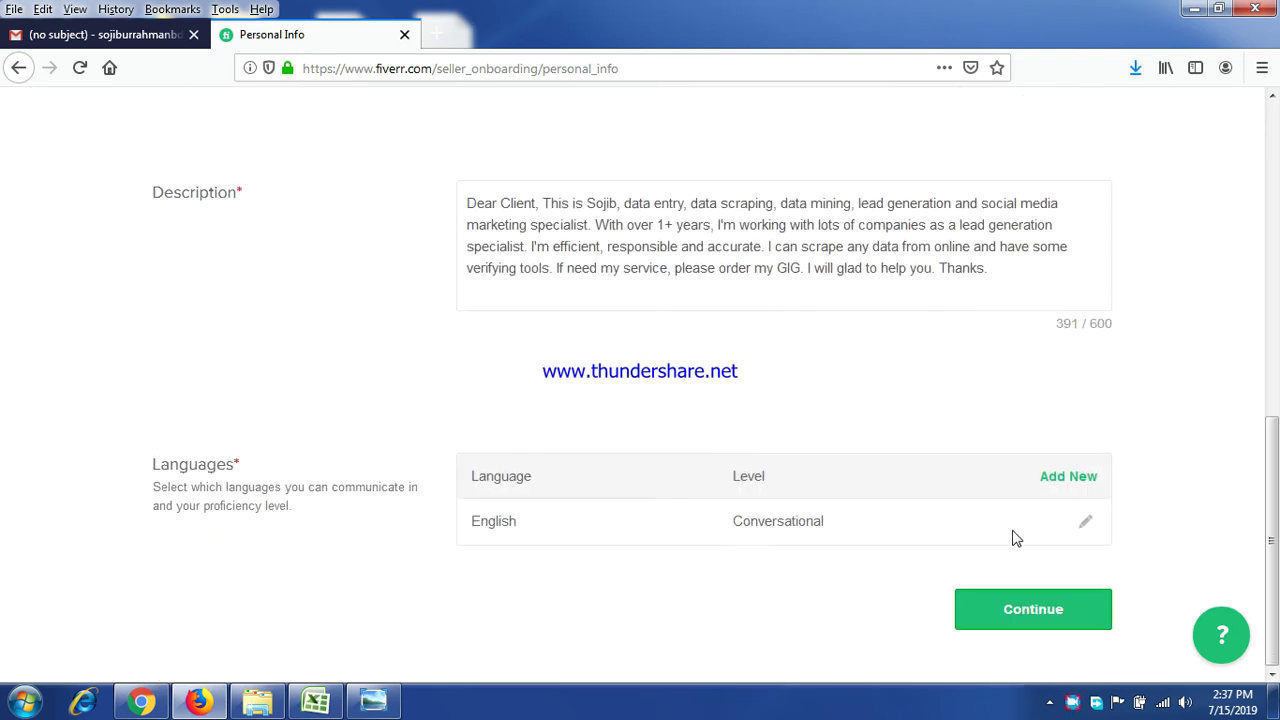
{"action": "scroll", "coordinate": [771, 517], "scroll_direction": "up", "scroll_amount": 4}
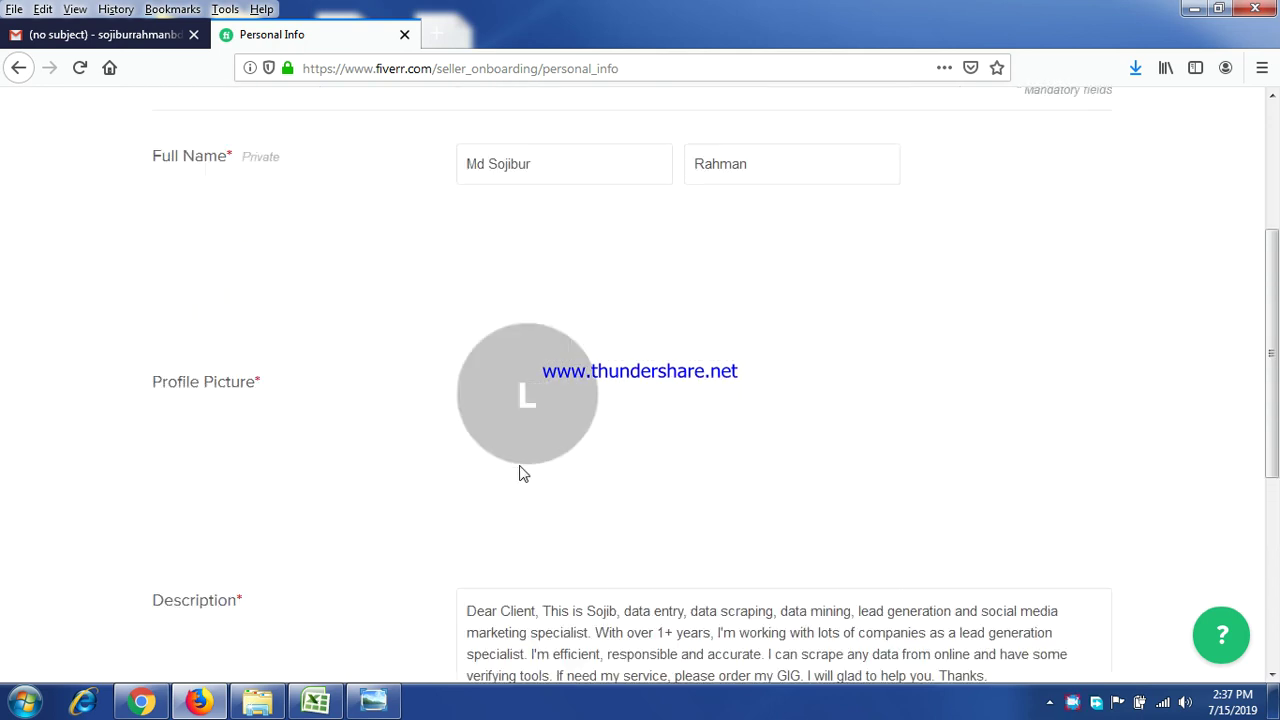
{"action": "scroll", "coordinate": [522, 473], "scroll_direction": "up", "scroll_amount": 1}
{"action": "scroll", "coordinate": [726, 466], "scroll_direction": "down", "scroll_amount": 4}
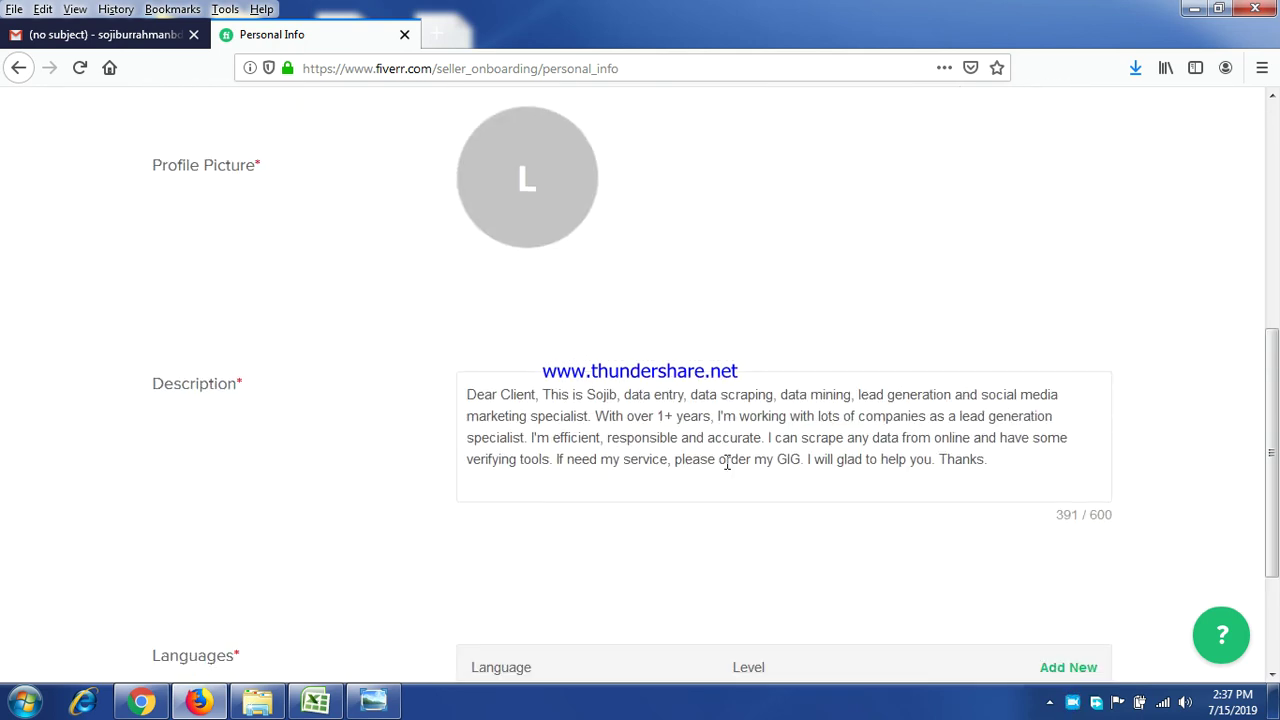
{"action": "scroll", "coordinate": [726, 463], "scroll_direction": "up", "scroll_amount": 4}
{"action": "left_click", "coordinate": [82, 34]}
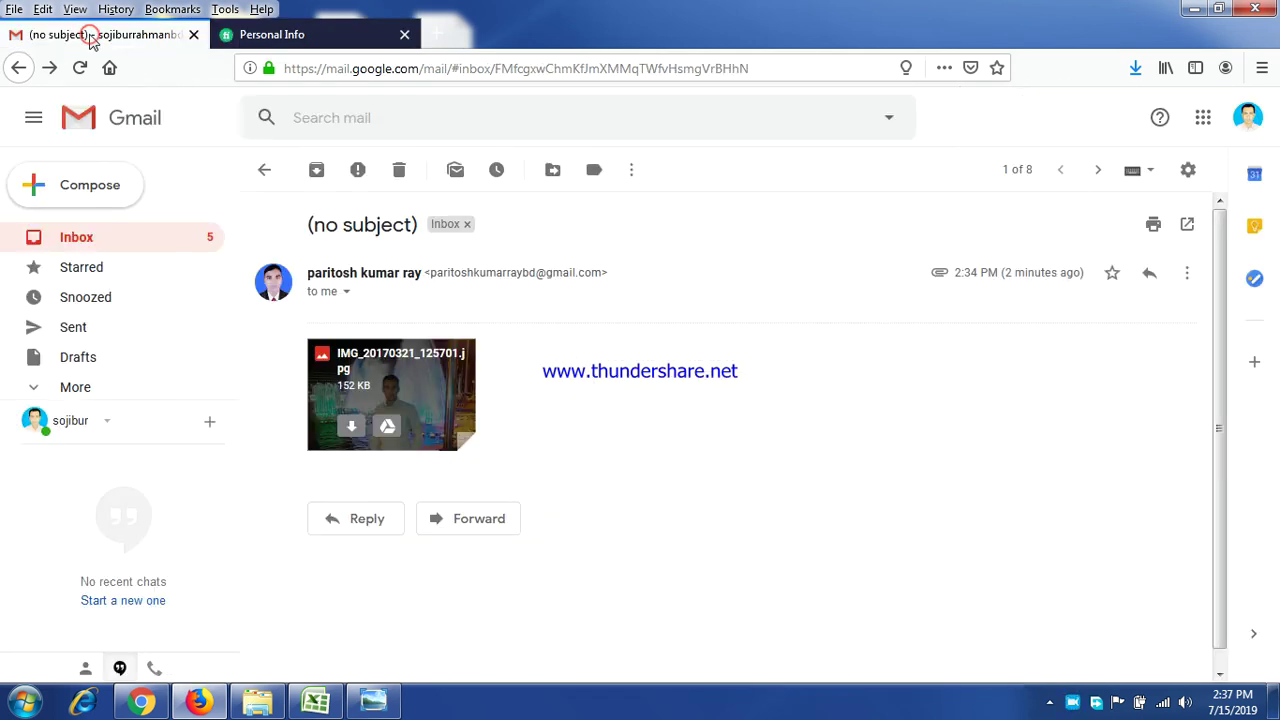
Step: Reload the Gmail inbox, reopen the no-subject email, and browse the Promotions, Social and Primary tabs
{"action": "left_click", "coordinate": [72, 241]}
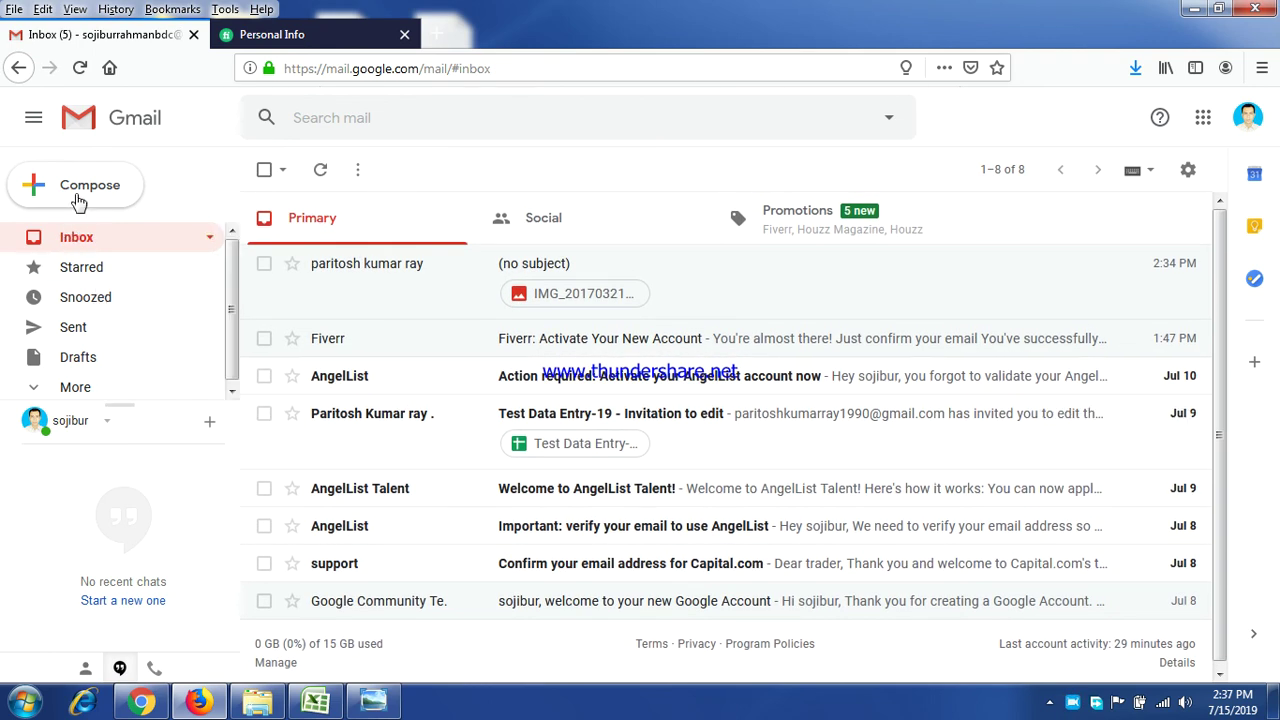
{"action": "left_click", "coordinate": [80, 68]}
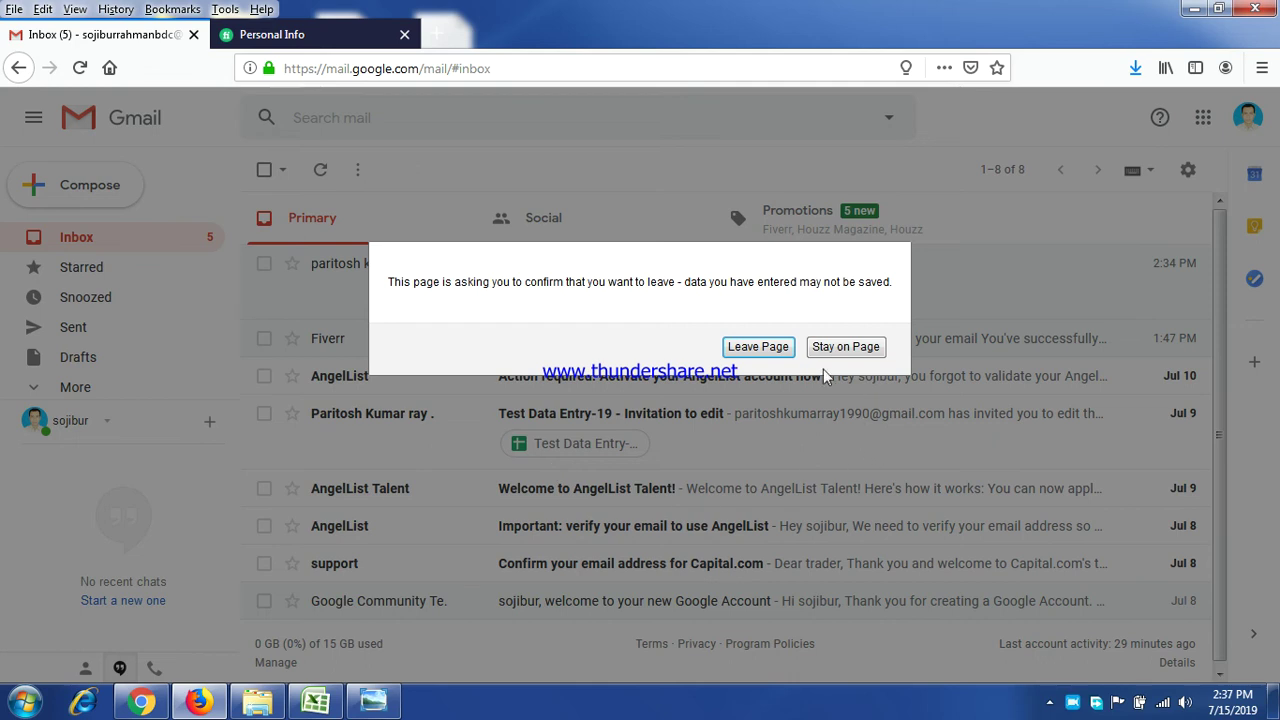
{"action": "left_click", "coordinate": [760, 348]}
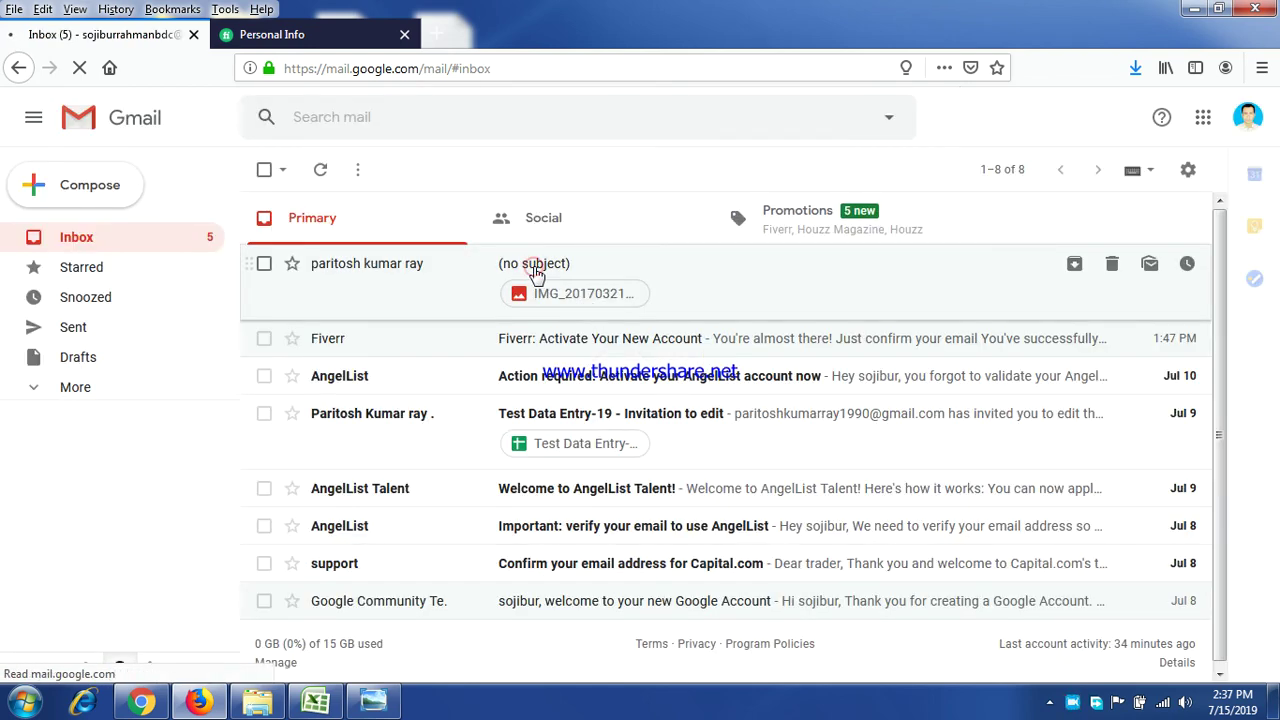
{"action": "left_click", "coordinate": [535, 268]}
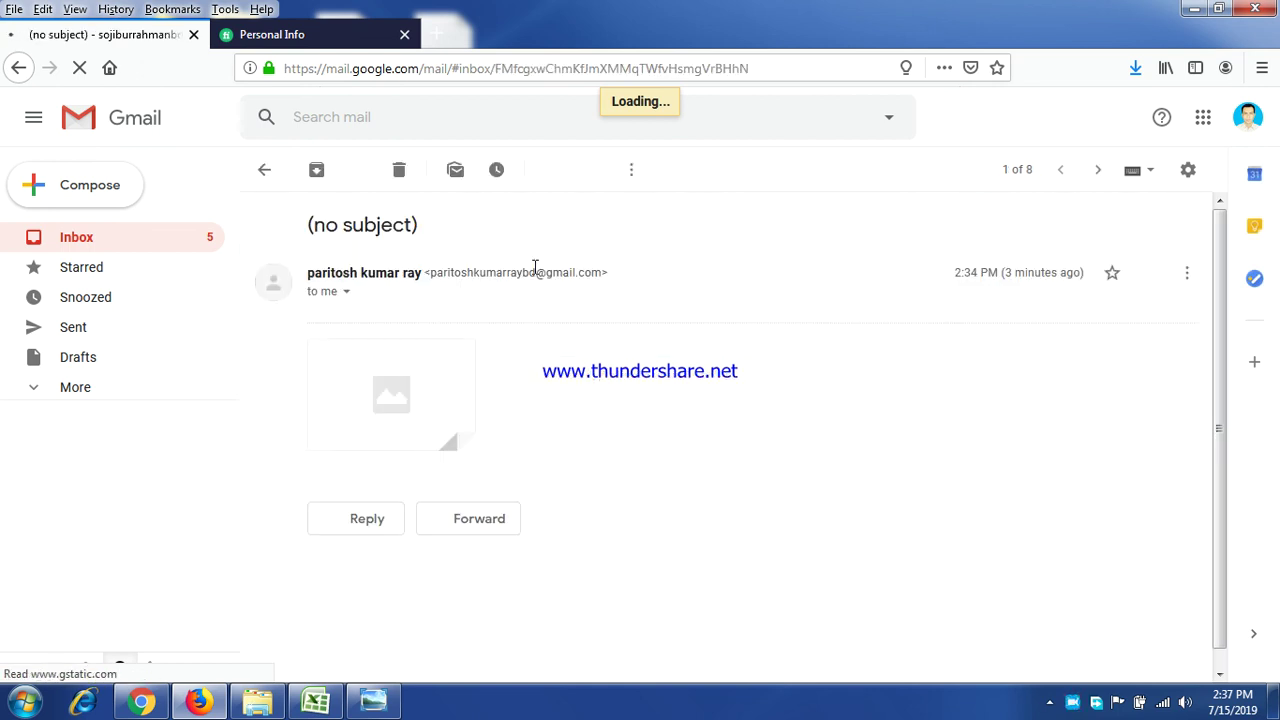
{"action": "left_click", "coordinate": [21, 70]}
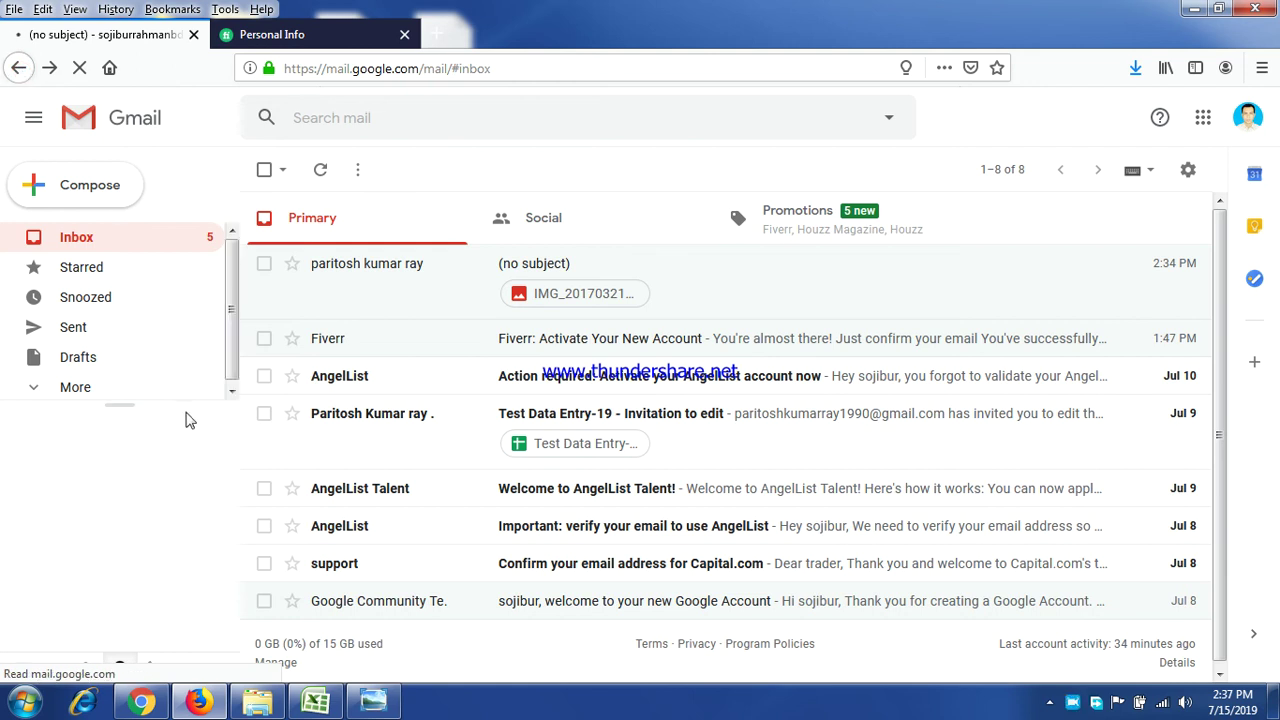
{"action": "left_click", "coordinate": [788, 235]}
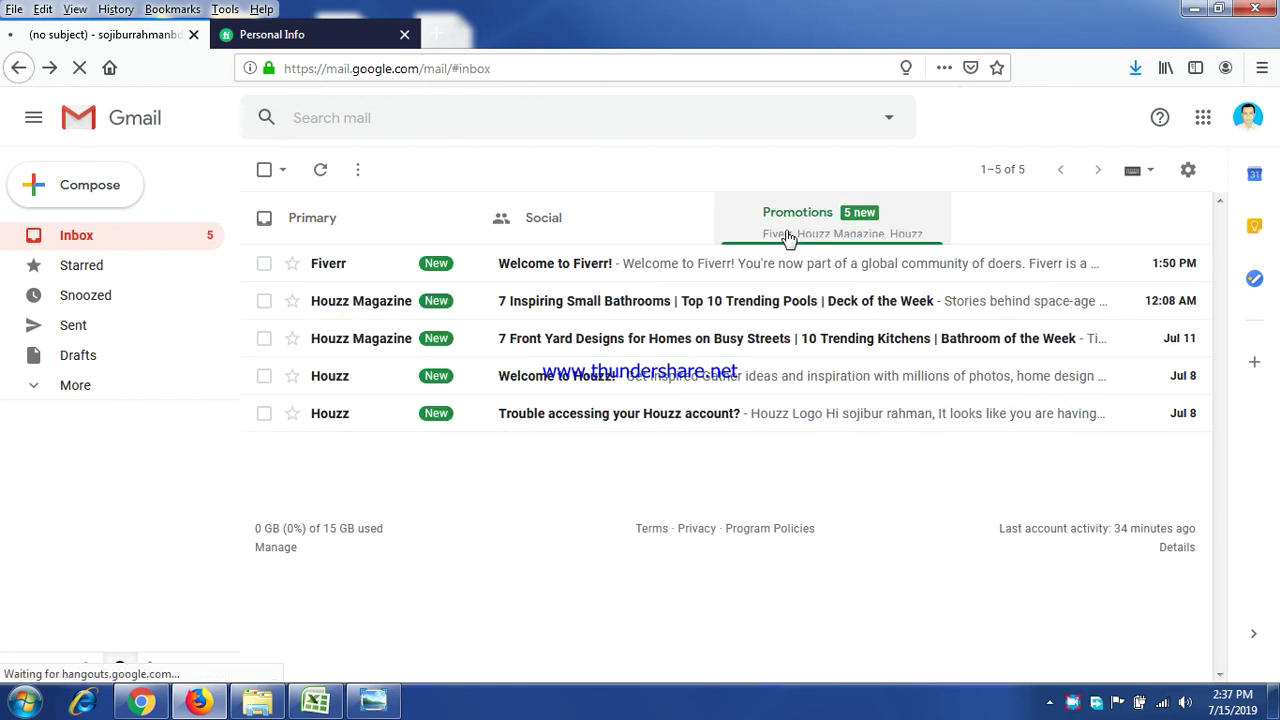
{"action": "left_click", "coordinate": [586, 232]}
{"action": "left_click", "coordinate": [328, 233]}
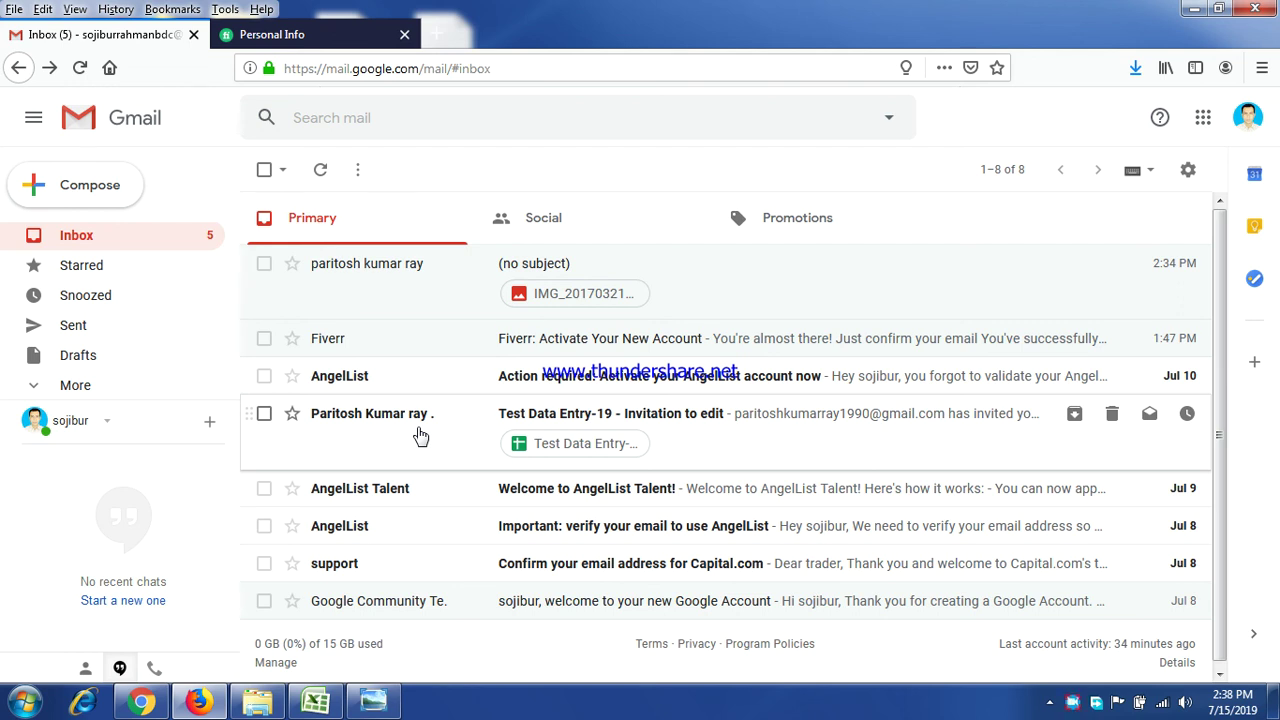
Step: Review the Fiverr Personal Info form, reload Gmail once more, and return to the form
{"action": "left_click", "coordinate": [285, 34]}
{"action": "scroll", "coordinate": [400, 301], "scroll_direction": "down", "scroll_amount": 3}
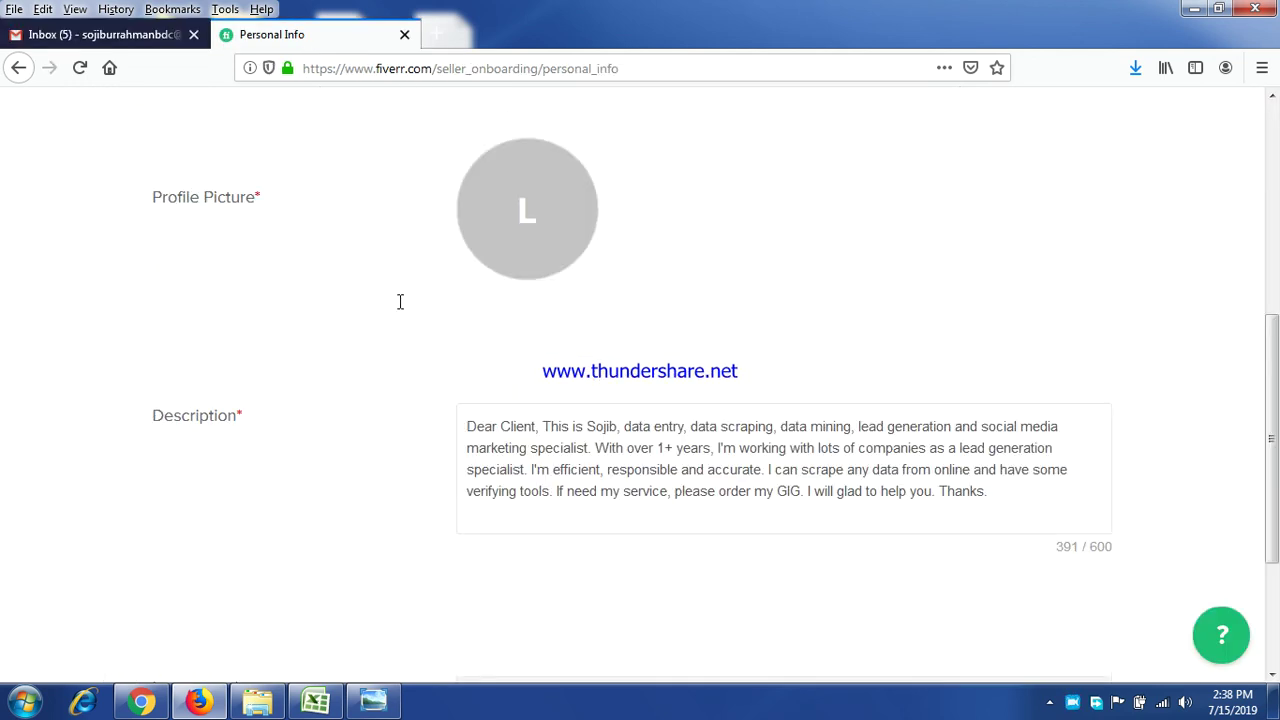
{"action": "scroll", "coordinate": [400, 301], "scroll_direction": "down", "scroll_amount": 2}
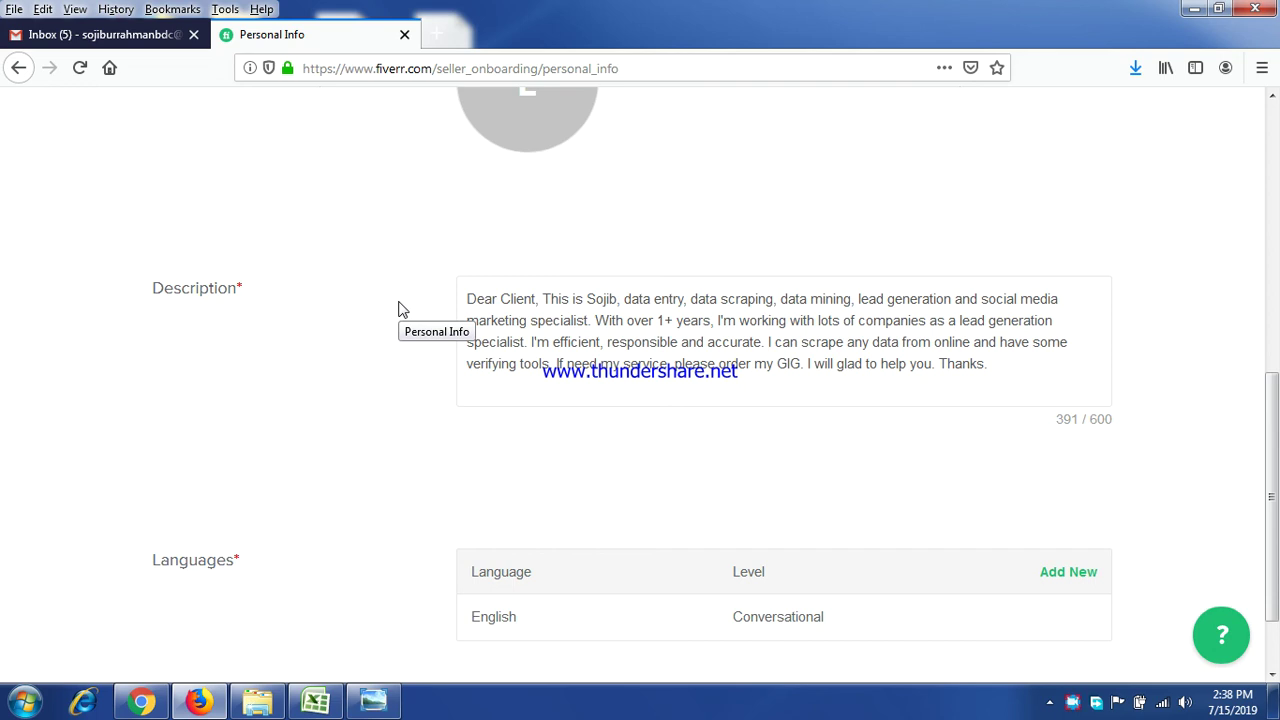
{"action": "scroll", "coordinate": [398, 308], "scroll_direction": "up", "scroll_amount": 5}
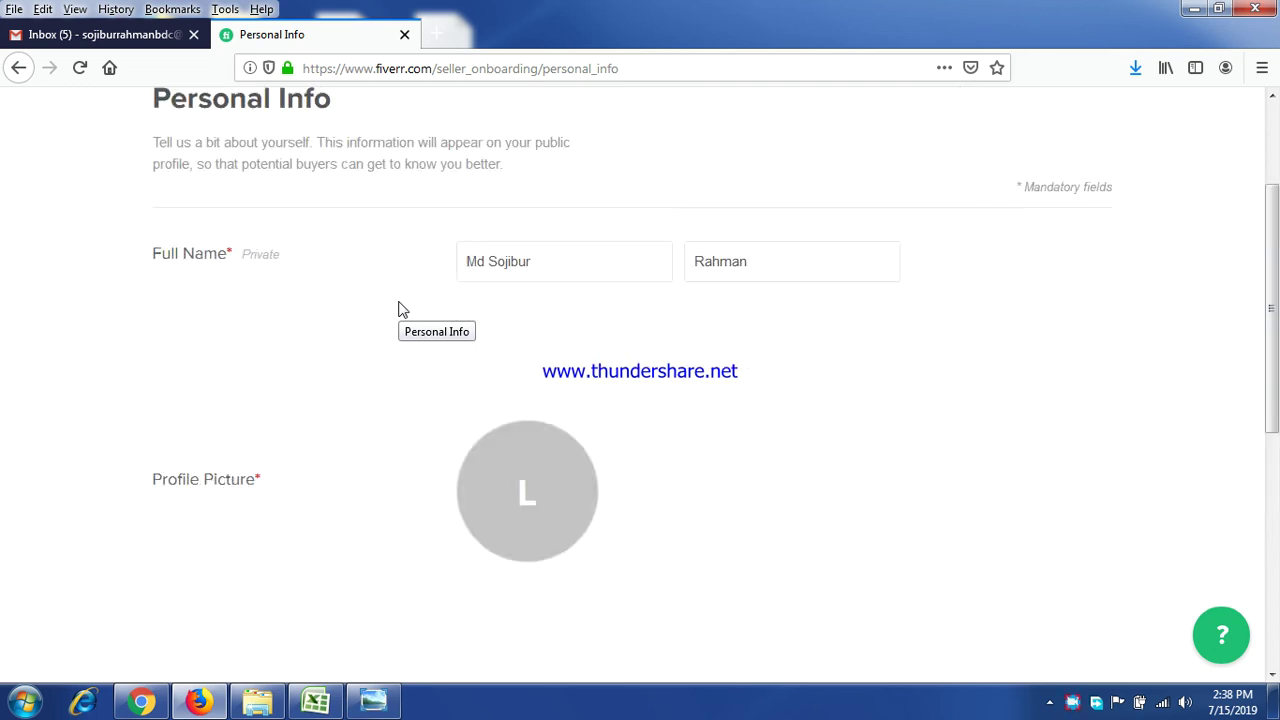
{"action": "left_click", "coordinate": [88, 37]}
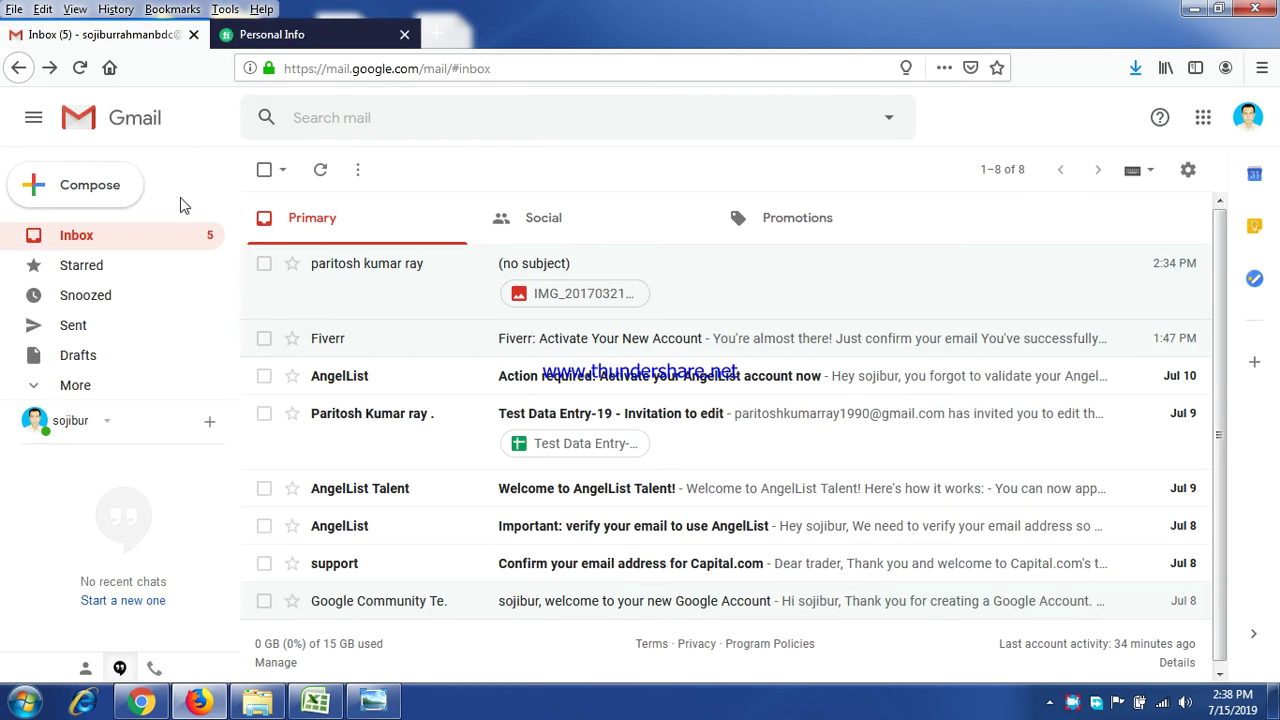
{"action": "left_click", "coordinate": [84, 72]}
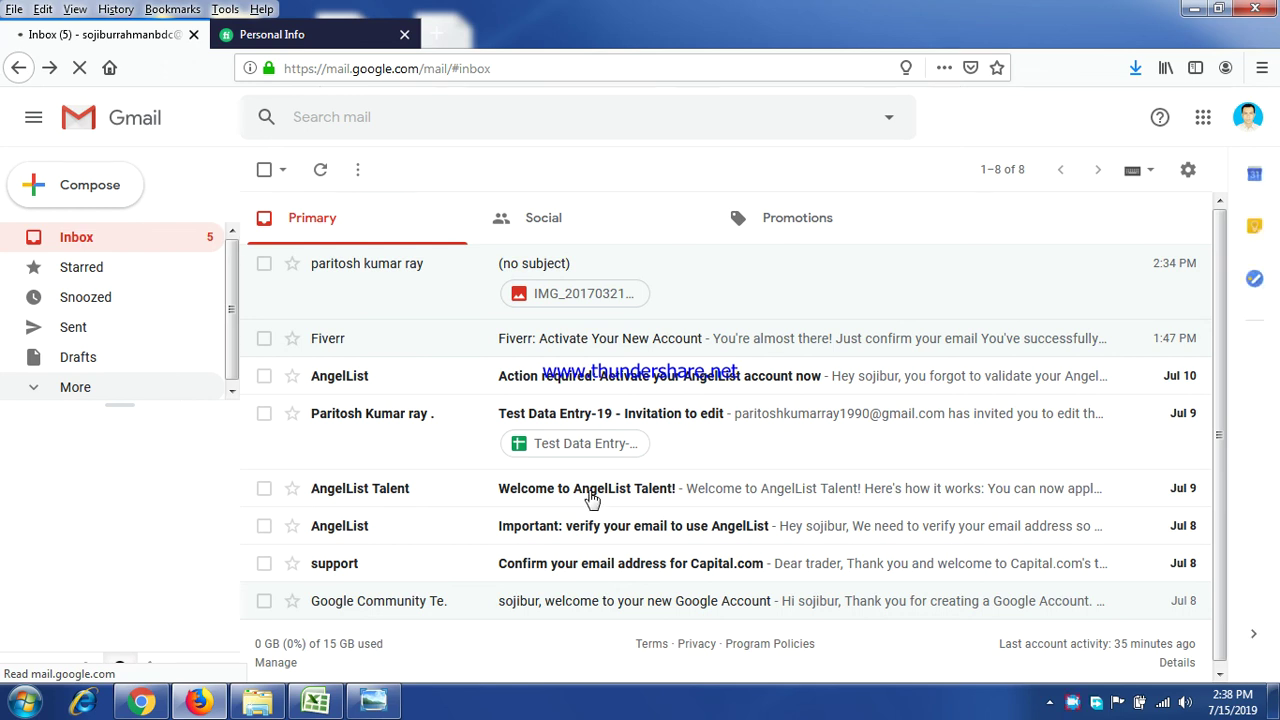
{"action": "left_click", "coordinate": [300, 36]}
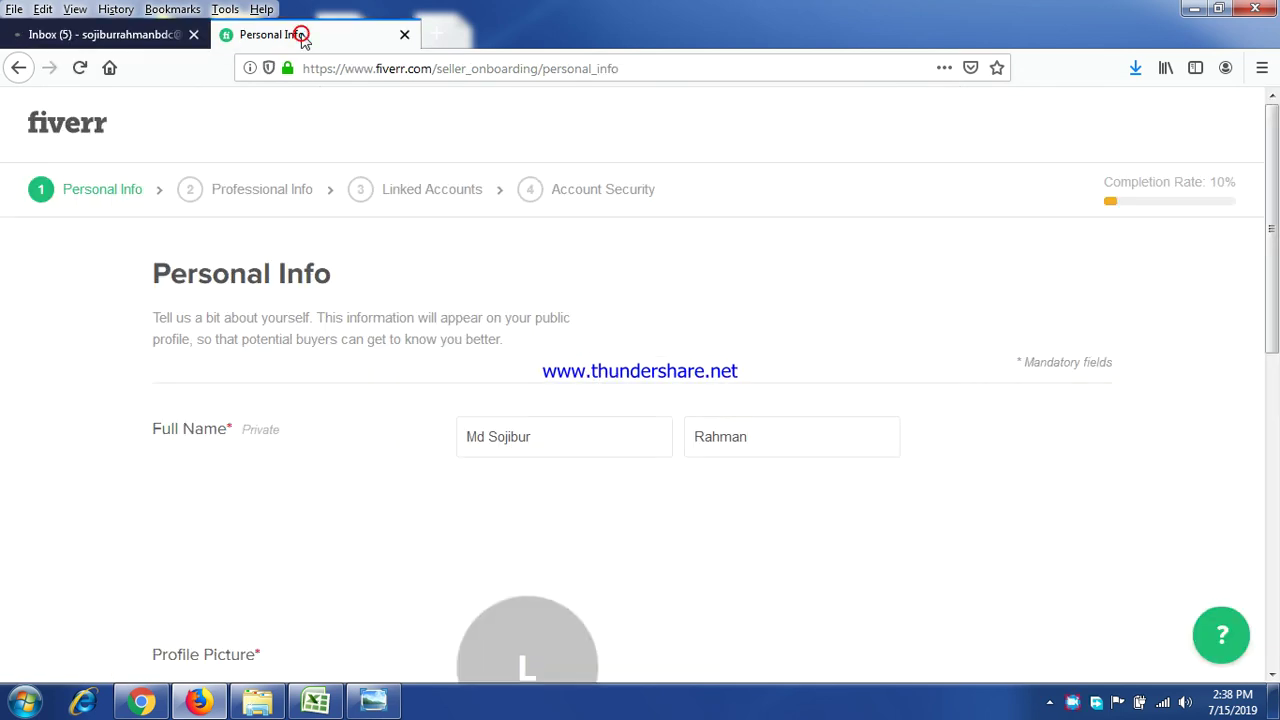
{"action": "scroll", "coordinate": [355, 387], "scroll_direction": "down", "scroll_amount": 3}
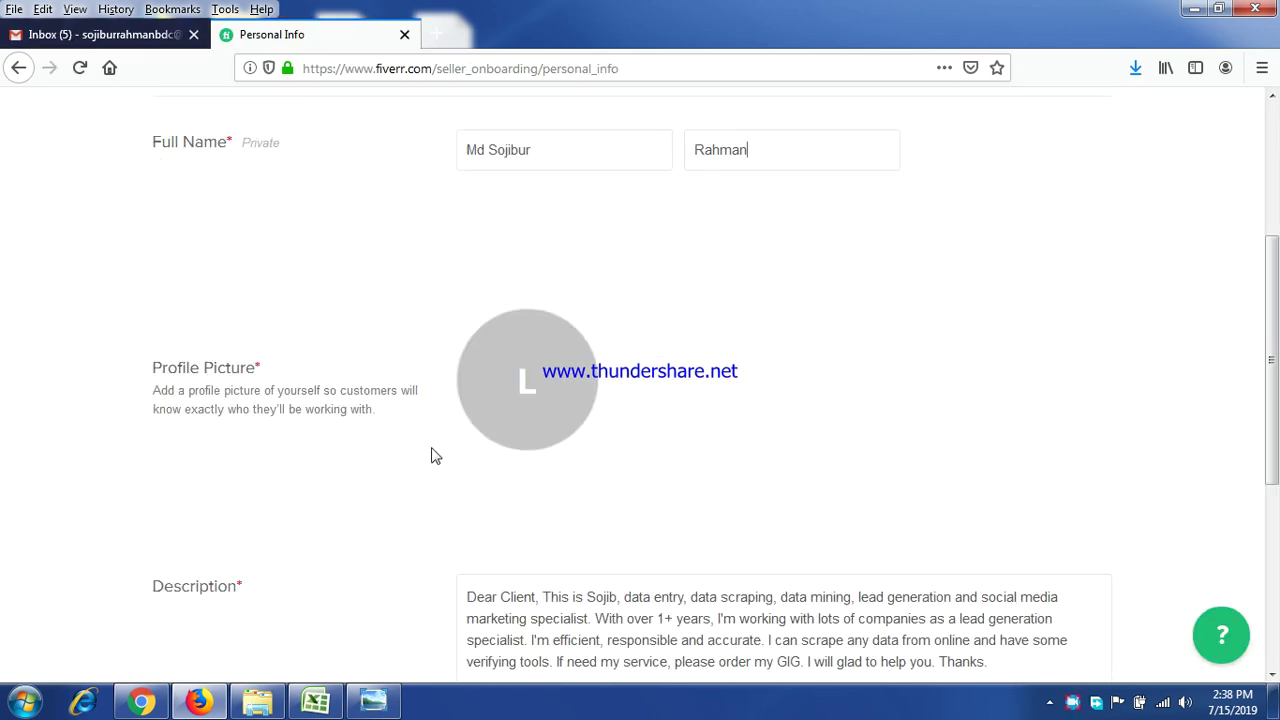
Step: Upload IMG_20170321_125701.jpg from the Desktop as the Fiverr profile picture
{"action": "left_click", "coordinate": [525, 384]}
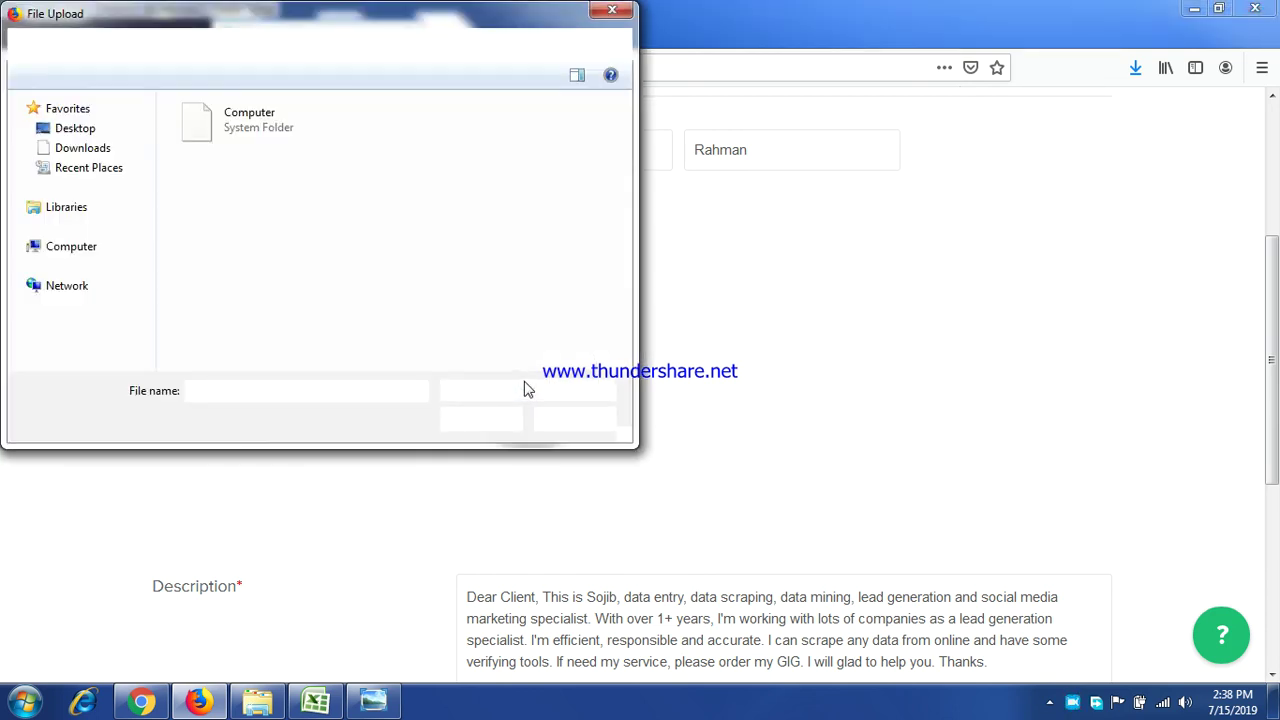
{"action": "left_click", "coordinate": [70, 127]}
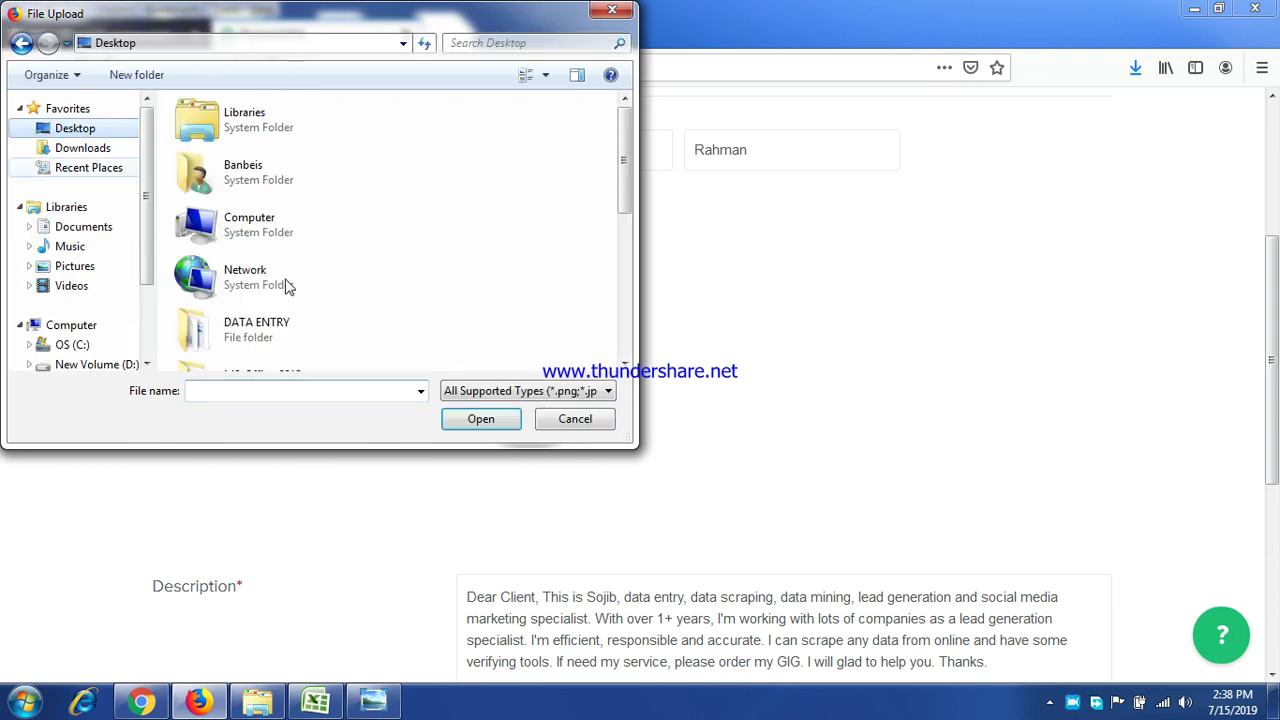
{"action": "left_click_drag", "start_coordinate": [630, 198], "coordinate": [640, 345]}
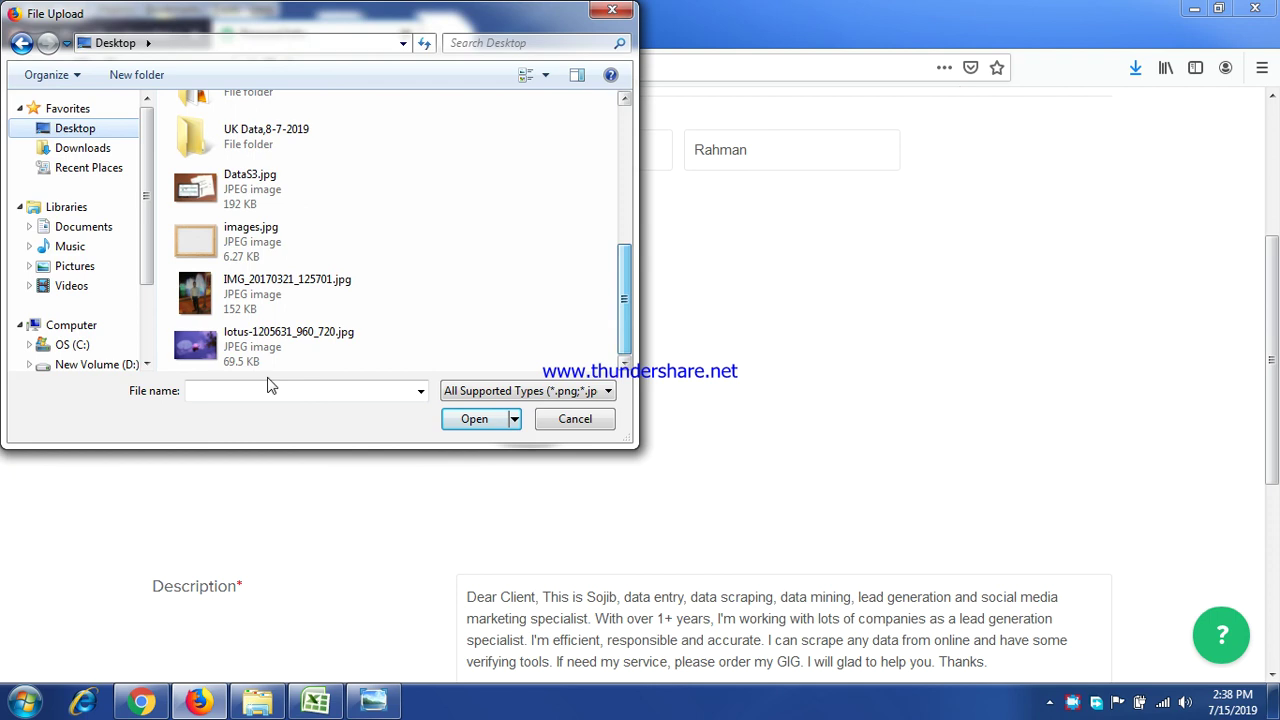
{"action": "left_click", "coordinate": [193, 290]}
{"action": "left_click", "coordinate": [466, 420]}
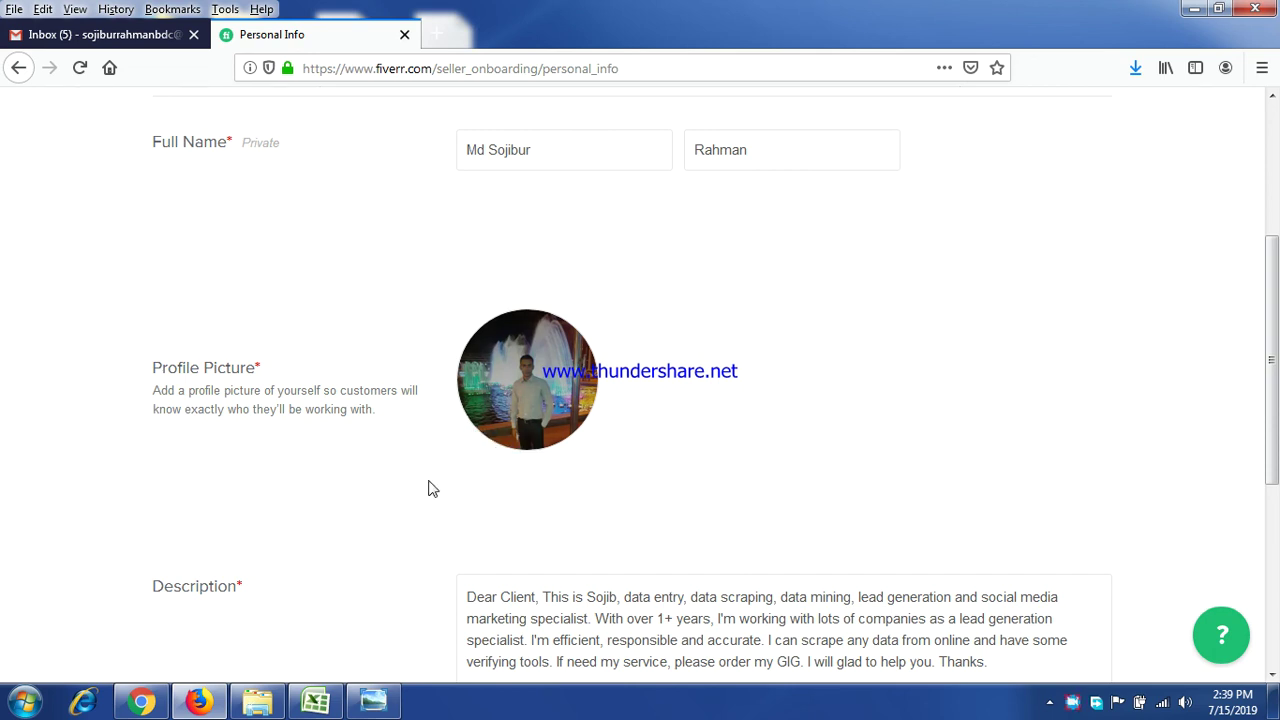
{"action": "scroll", "coordinate": [430, 488], "scroll_direction": "down", "scroll_amount": 3}
{"action": "scroll", "coordinate": [430, 488], "scroll_direction": "down", "scroll_amount": 1}
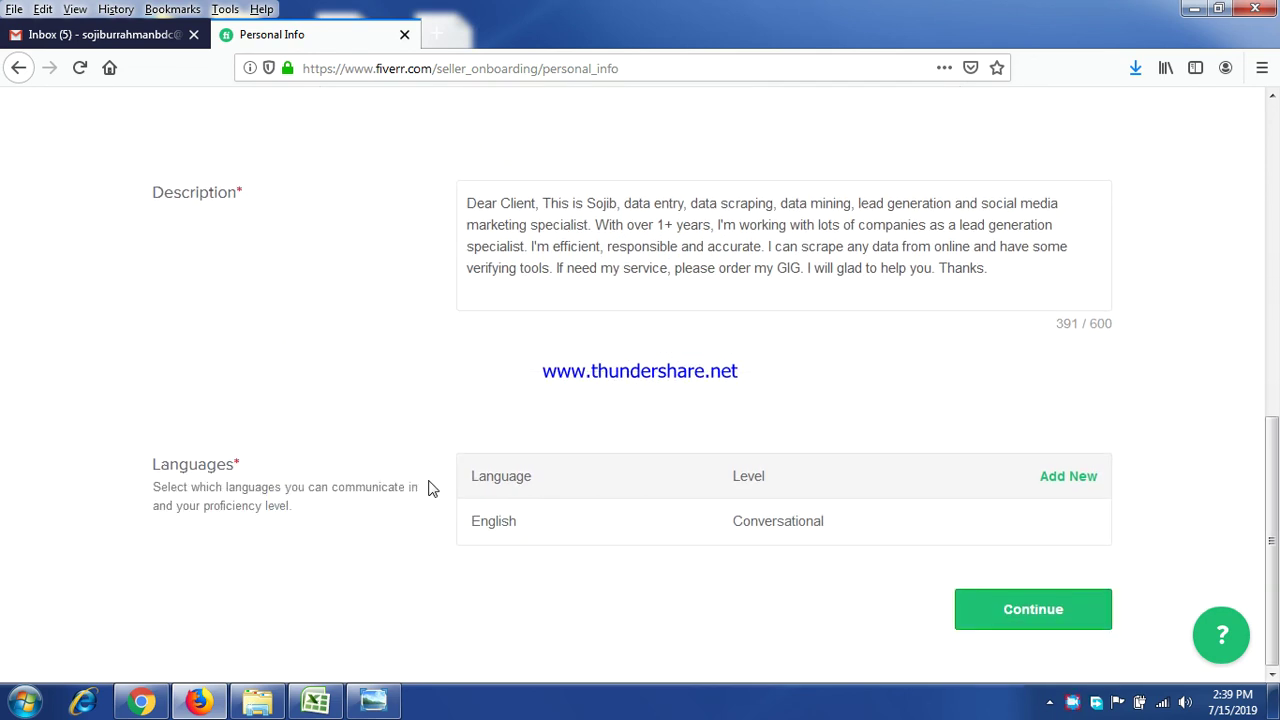
Step: Continue to Professional Info and set occupation Digital Marketing from 2017 to 2019
{"action": "left_click", "coordinate": [1027, 607]}
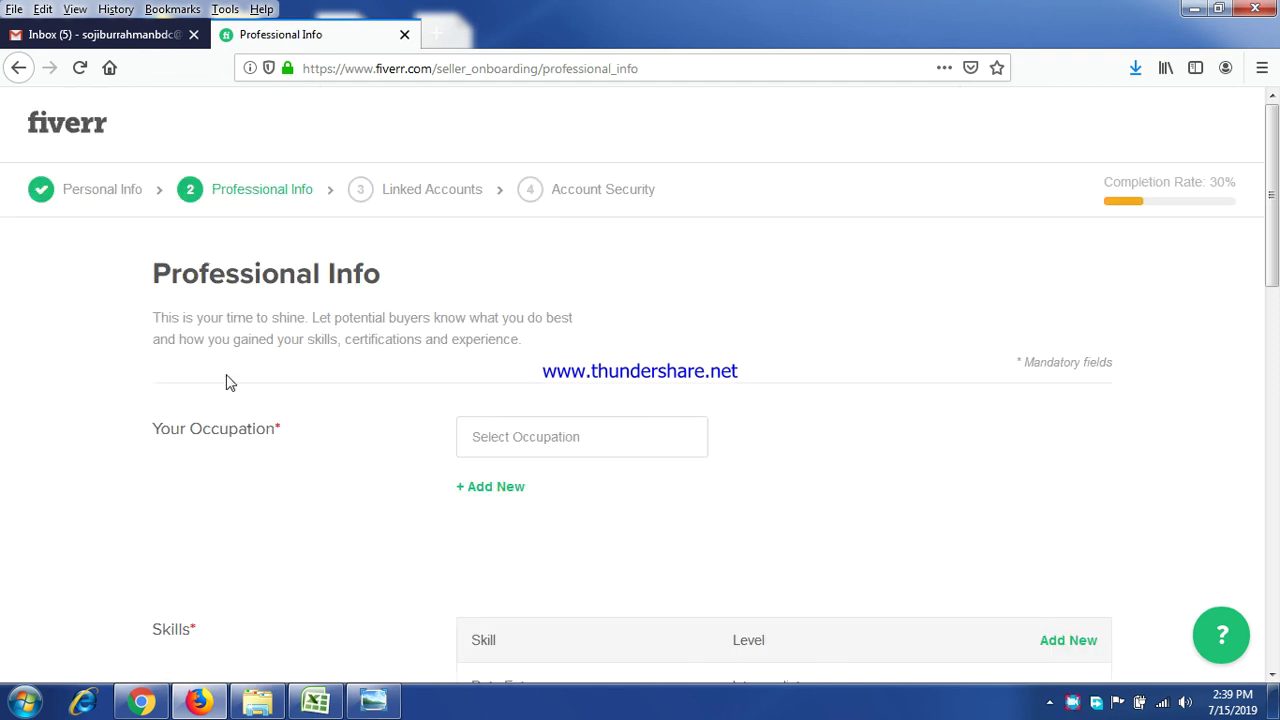
{"action": "scroll", "coordinate": [226, 380], "scroll_direction": "down", "scroll_amount": 3}
{"action": "scroll", "coordinate": [140, 400], "scroll_direction": "up", "scroll_amount": 3}
{"action": "left_click", "coordinate": [612, 453]}
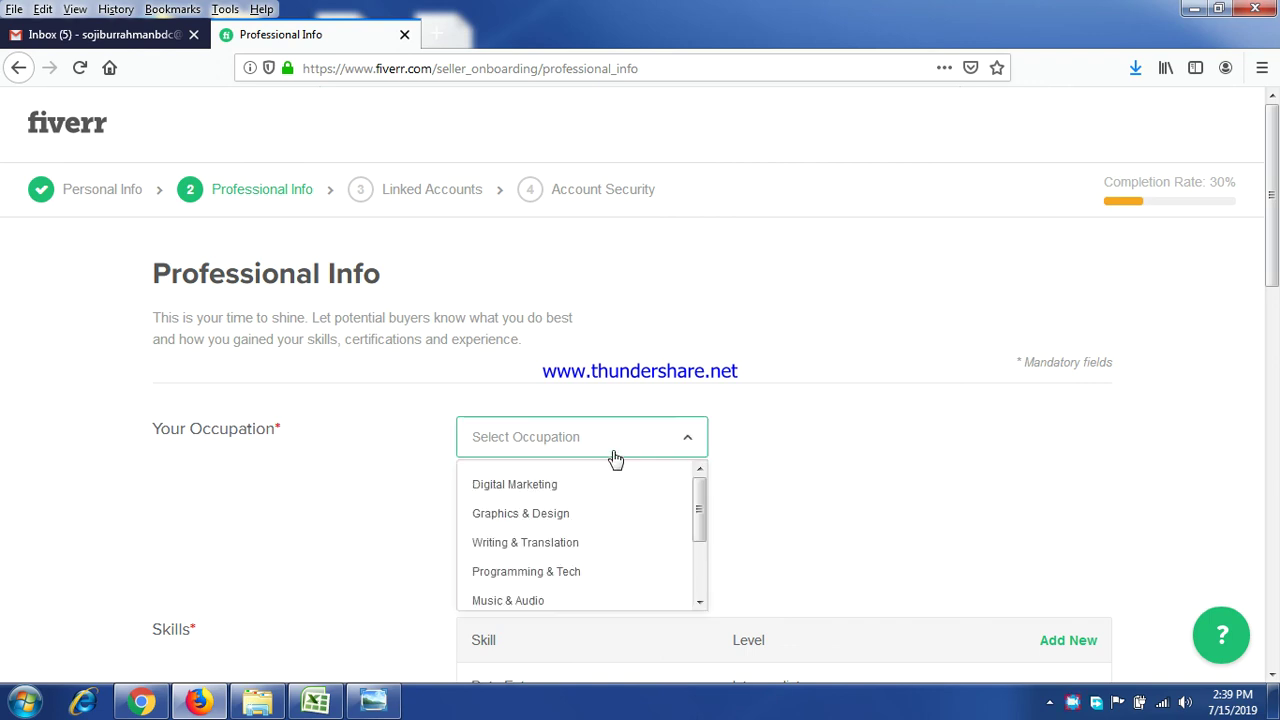
{"action": "left_click", "coordinate": [537, 491]}
{"action": "scroll", "coordinate": [667, 495], "scroll_direction": "down", "scroll_amount": 2}
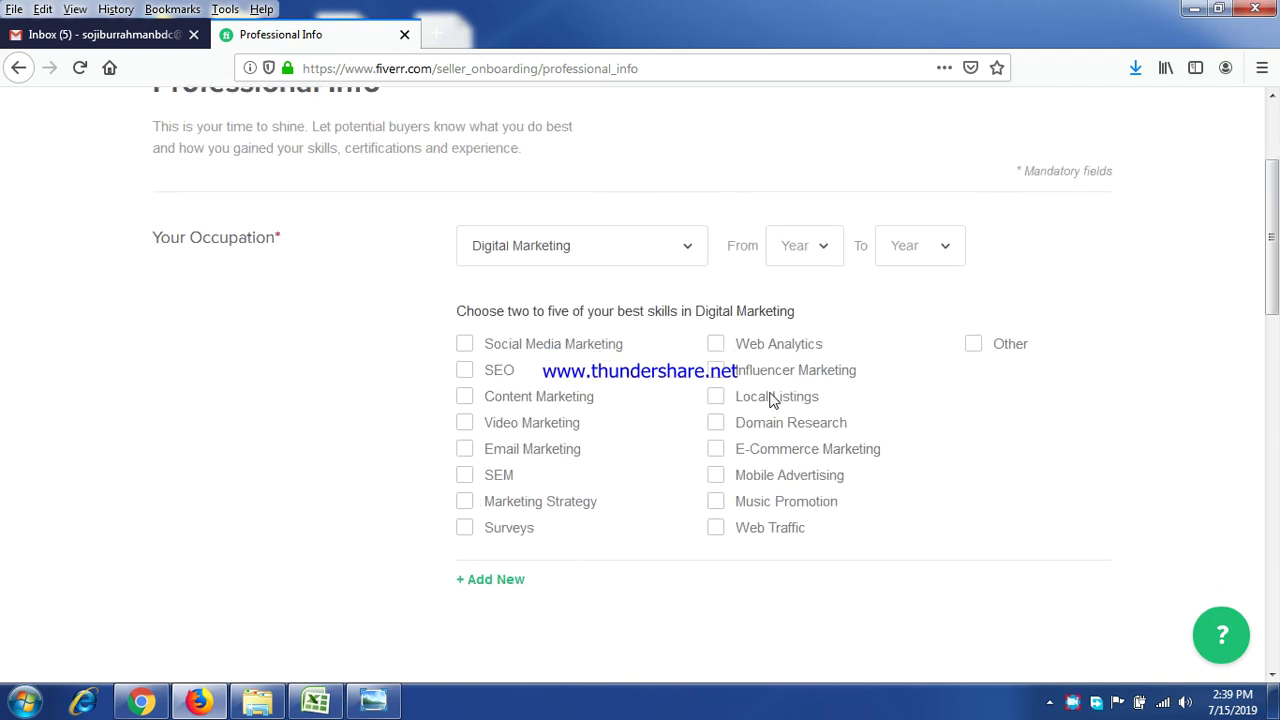
{"action": "left_click", "coordinate": [820, 250]}
{"action": "left_click", "coordinate": [793, 356]}
{"action": "left_click", "coordinate": [930, 252]}
{"action": "left_click", "coordinate": [925, 300]}
Step: Pick Social Media Marketing, Marketing Strategy and Other skills, dropping Web Analytics to free a slot
{"action": "left_click", "coordinate": [464, 350]}
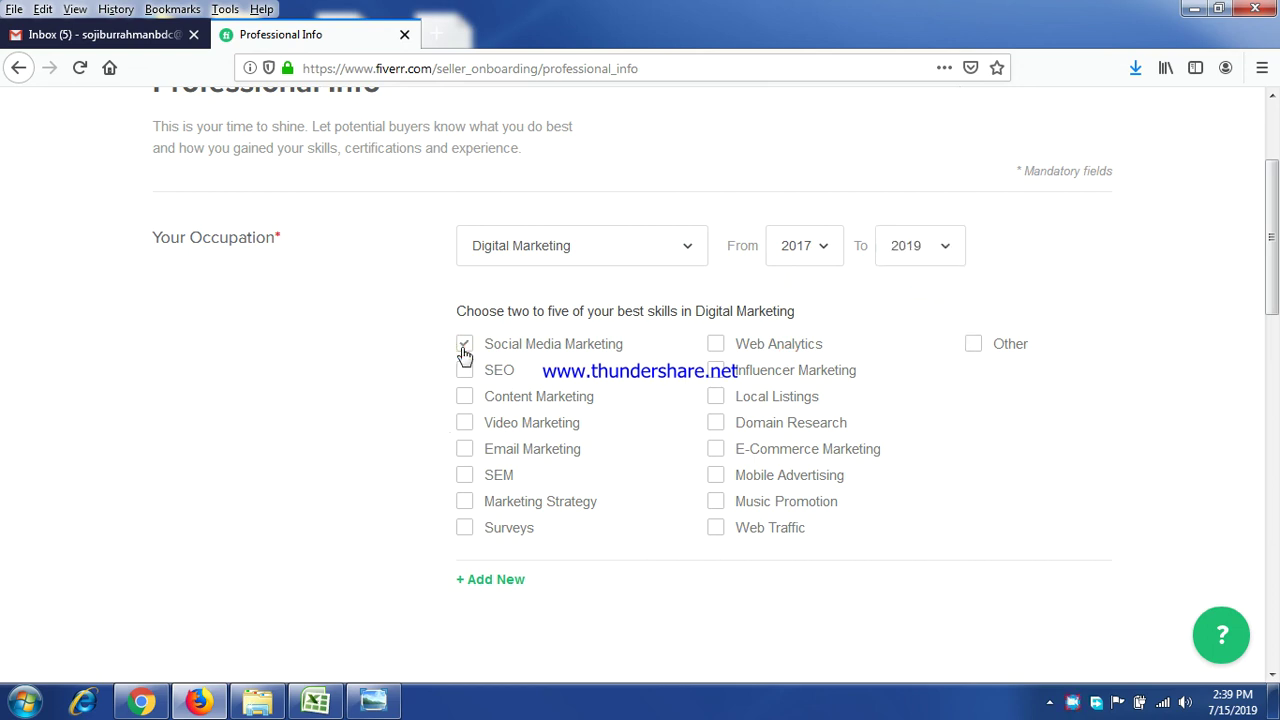
{"action": "left_click", "coordinate": [465, 503]}
{"action": "left_click", "coordinate": [714, 346]}
{"action": "left_click", "coordinate": [713, 528]}
{"action": "left_click", "coordinate": [716, 533]}
{"action": "left_click", "coordinate": [715, 345]}
{"action": "left_click", "coordinate": [973, 346]}
{"action": "scroll", "coordinate": [200, 471], "scroll_direction": "down", "scroll_amount": 4}
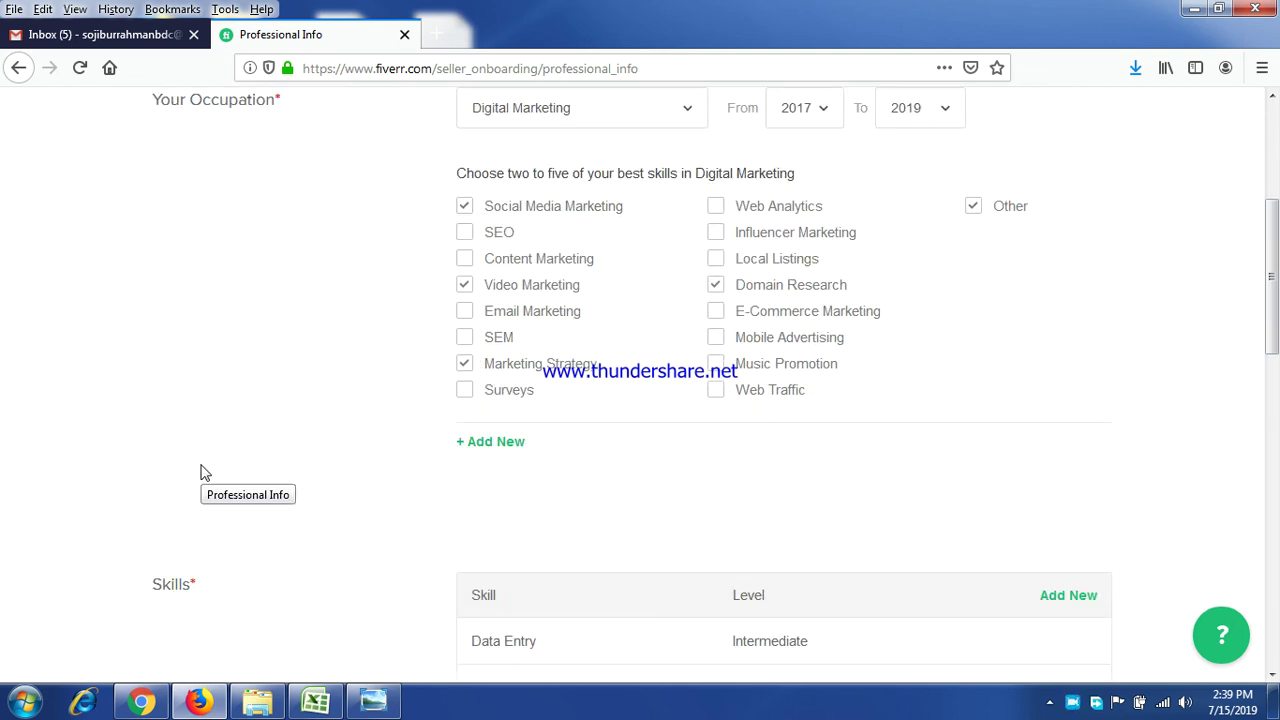
{"action": "scroll", "coordinate": [200, 472], "scroll_direction": "up", "scroll_amount": 5}
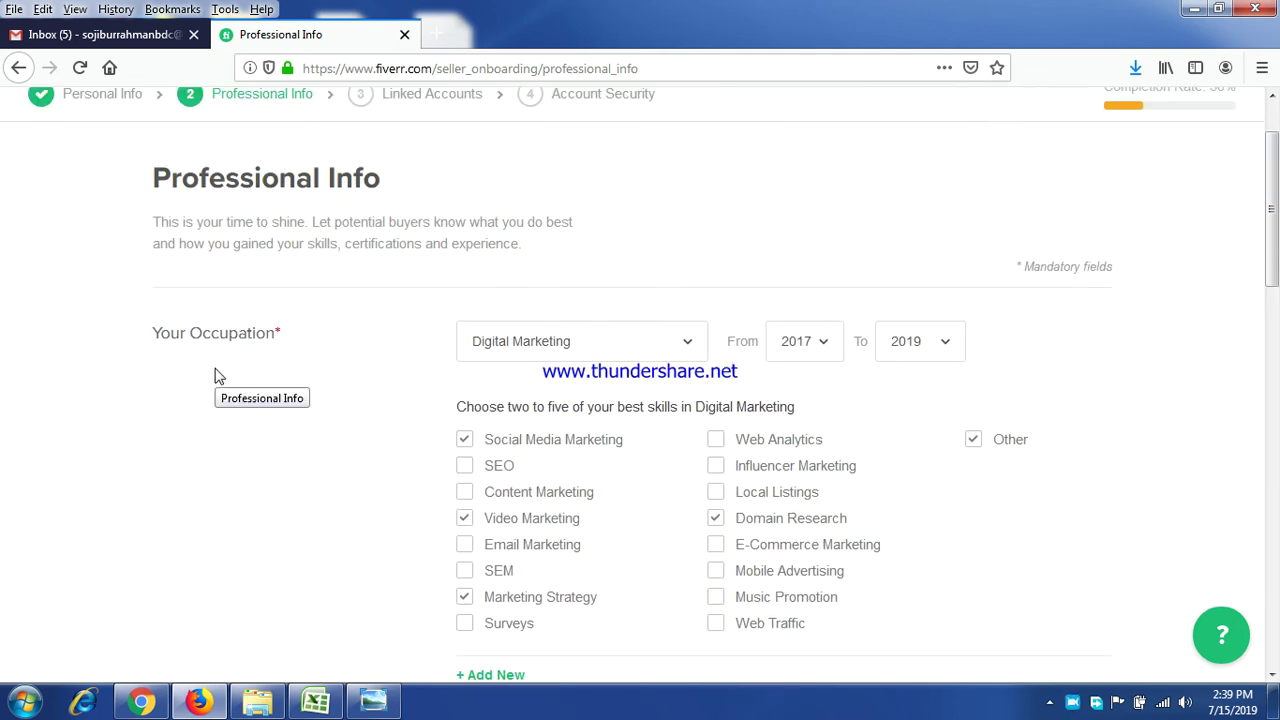
Step: Recheck the occupation list unchanged, then replace Video Marketing with Web Analytics among the skills
{"action": "left_click", "coordinate": [660, 355]}
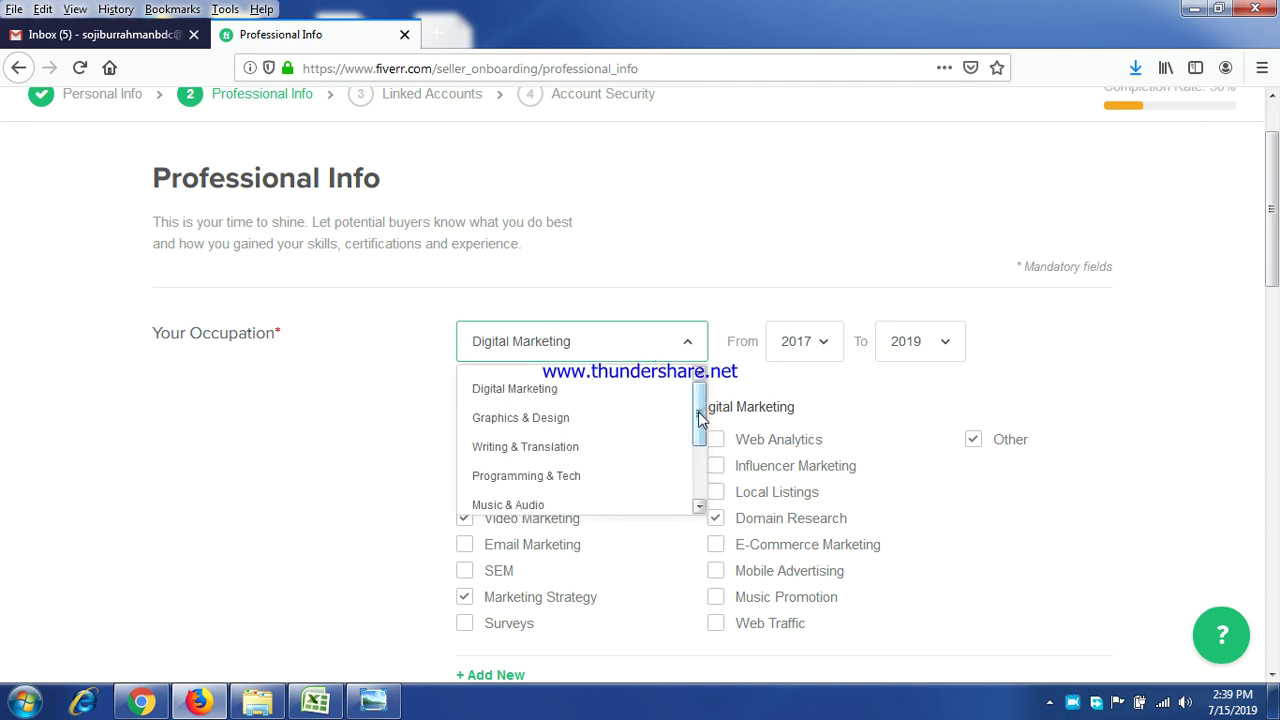
{"action": "scroll", "coordinate": [698, 415], "scroll_direction": "down", "scroll_amount": 2}
{"action": "scroll", "coordinate": [703, 460], "scroll_direction": "up", "scroll_amount": 3}
{"action": "scroll", "coordinate": [697, 405], "scroll_direction": "down", "scroll_amount": 2}
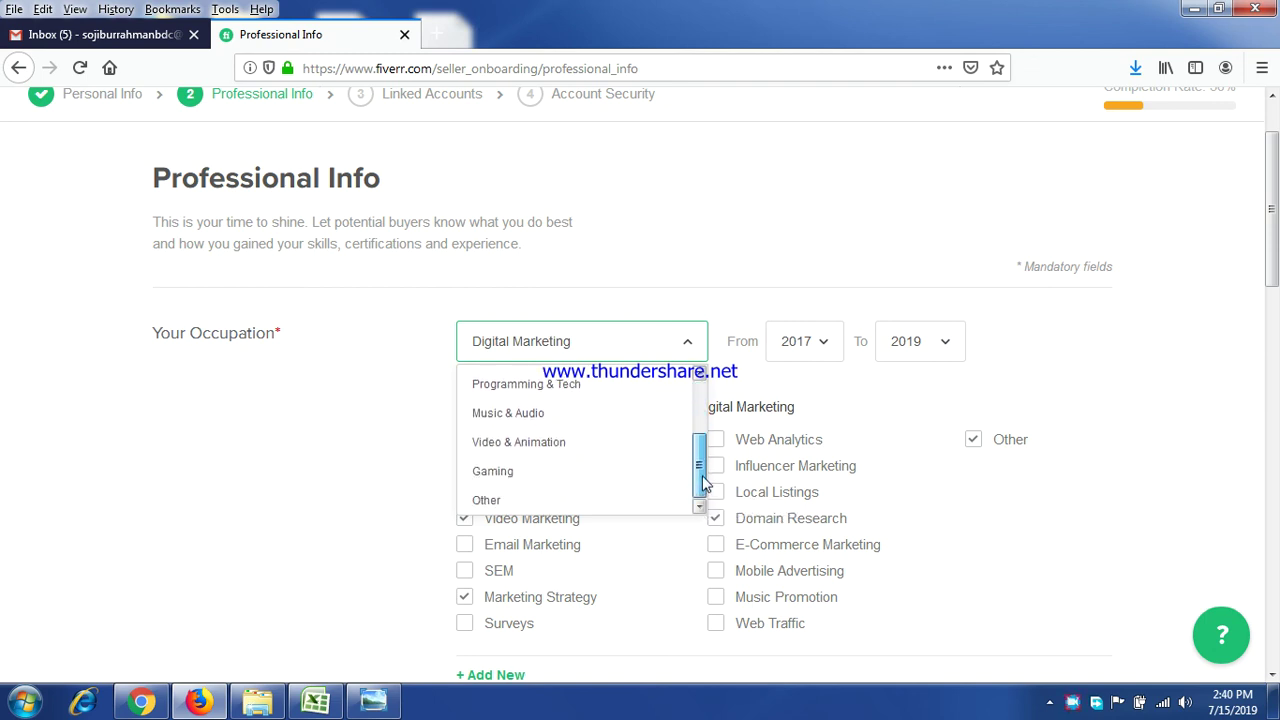
{"action": "left_click", "coordinate": [298, 483]}
{"action": "scroll", "coordinate": [325, 495], "scroll_direction": "down", "scroll_amount": 2}
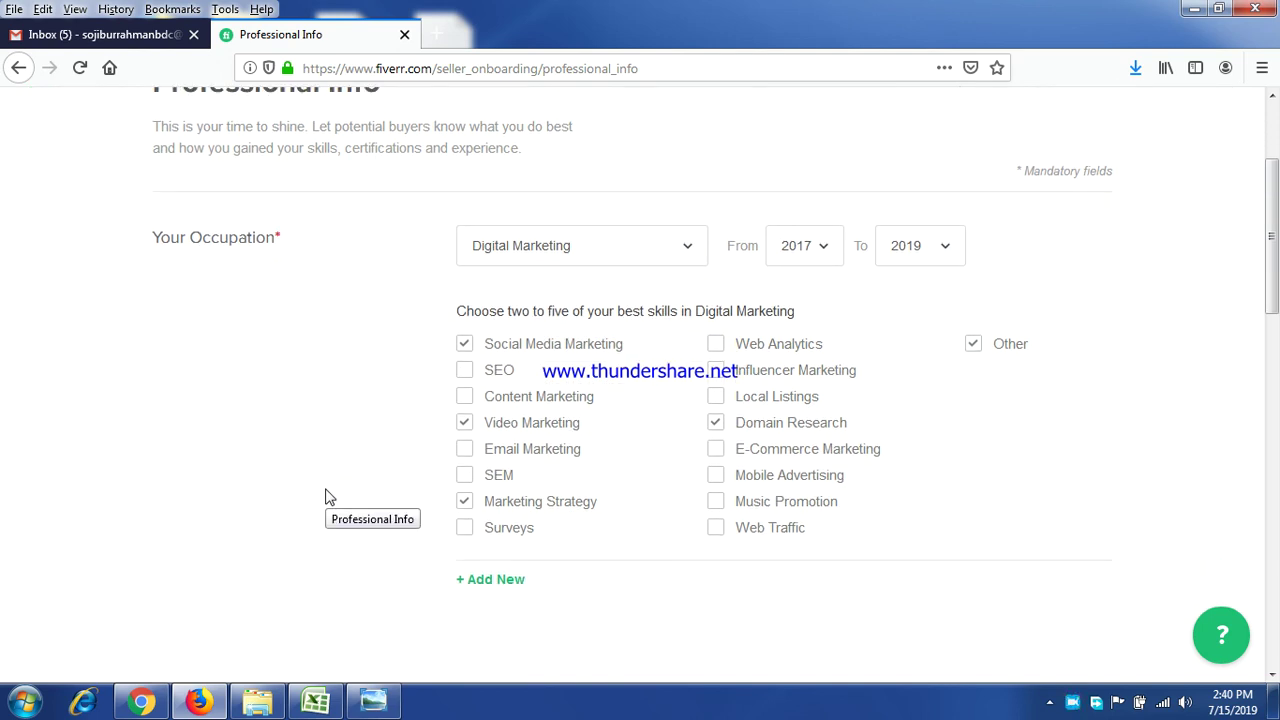
{"action": "left_click", "coordinate": [464, 424]}
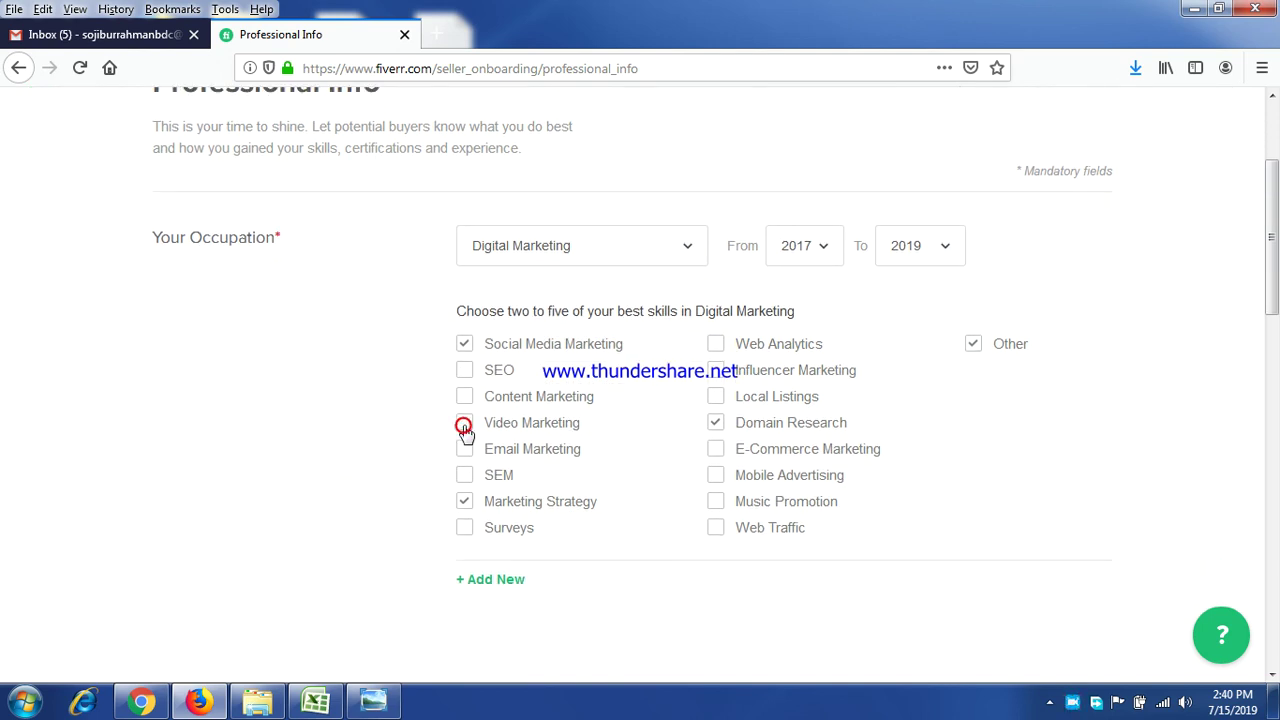
{"action": "left_click", "coordinate": [716, 344]}
Step: Scroll past Skills, Education and Certification and continue from Professional Info to Linked Accounts
{"action": "scroll", "coordinate": [363, 423], "scroll_direction": "down", "scroll_amount": 3}
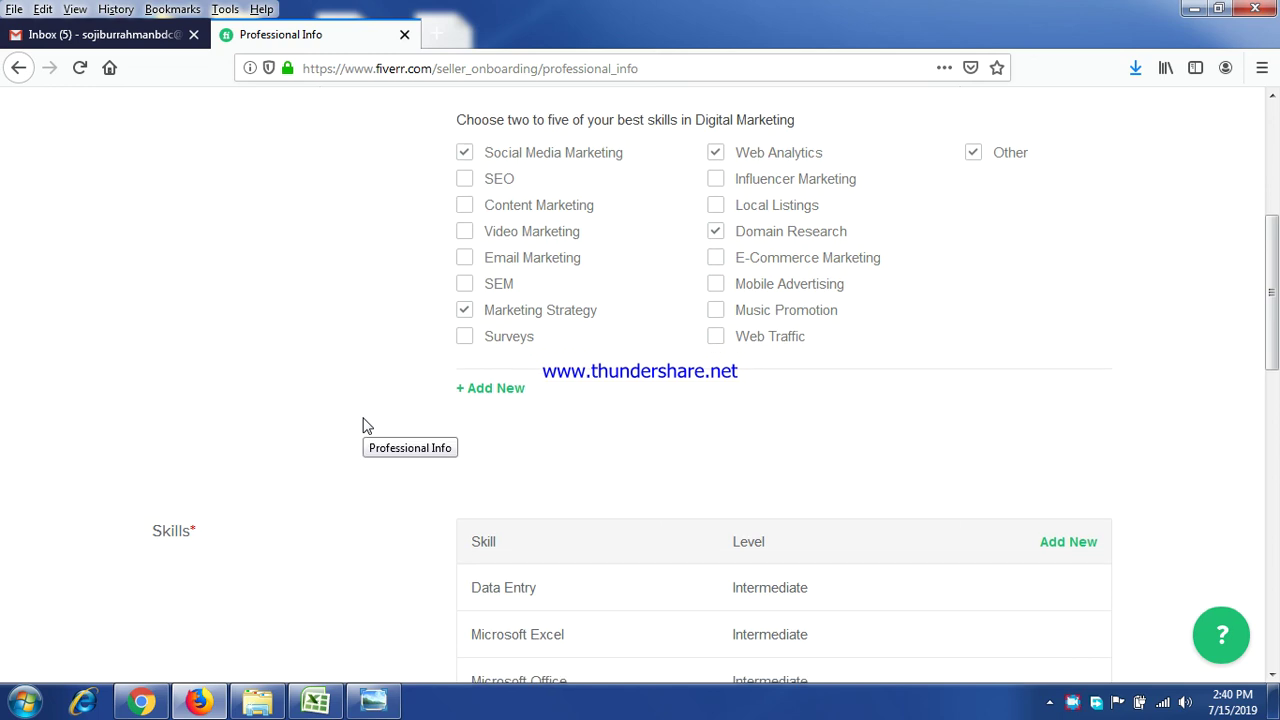
{"action": "scroll", "coordinate": [363, 423], "scroll_direction": "down", "scroll_amount": 3}
{"action": "scroll", "coordinate": [363, 423], "scroll_direction": "down", "scroll_amount": 2}
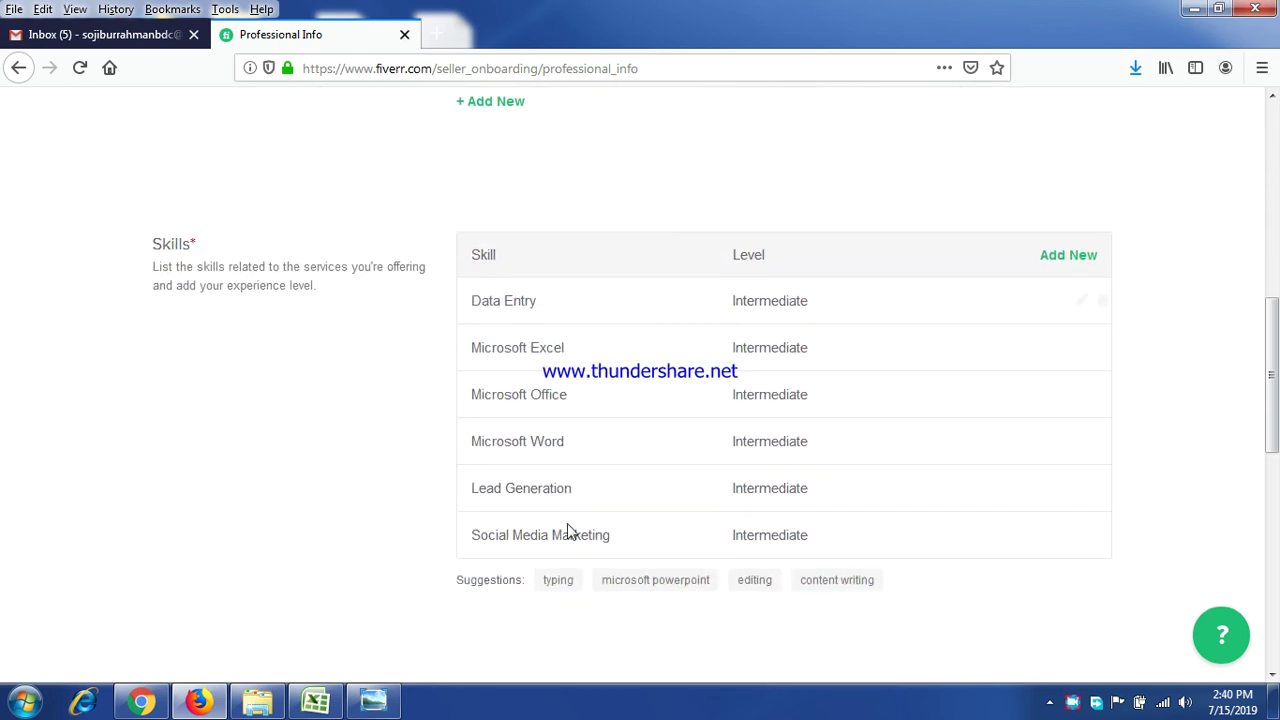
{"action": "scroll", "coordinate": [429, 417], "scroll_direction": "down", "scroll_amount": 3}
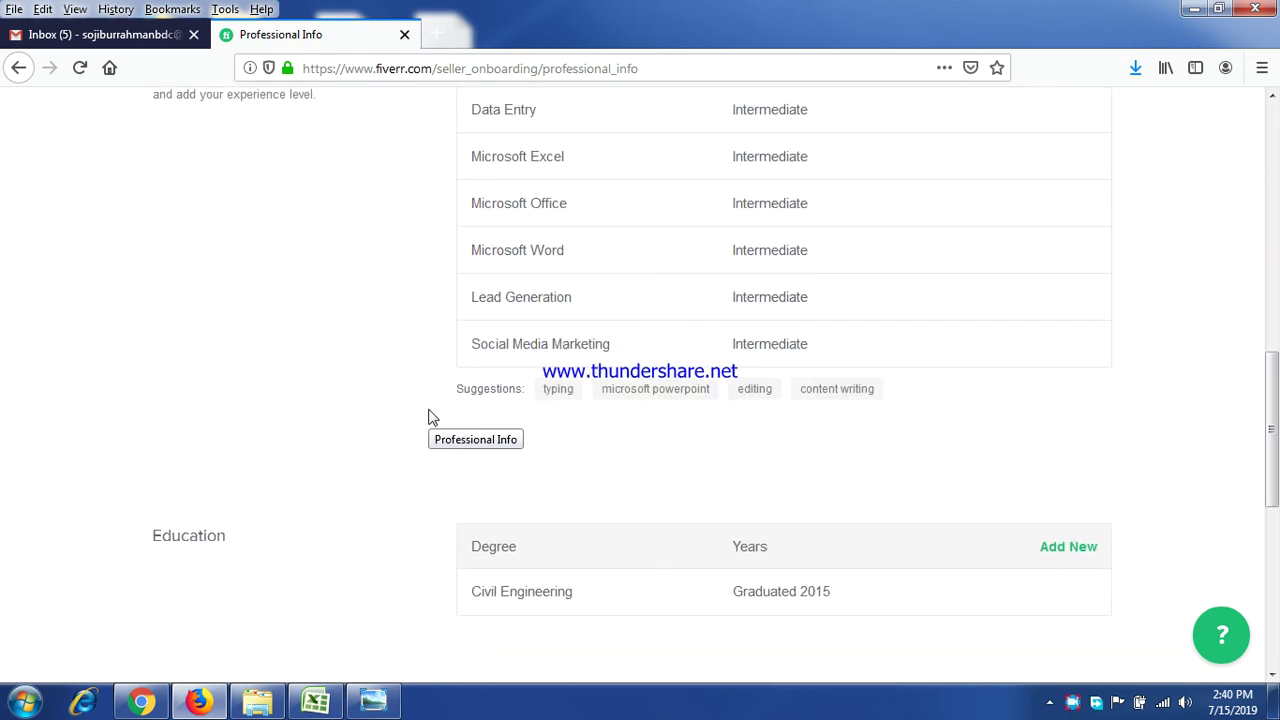
{"action": "scroll", "coordinate": [500, 470], "scroll_direction": "down", "scroll_amount": 3}
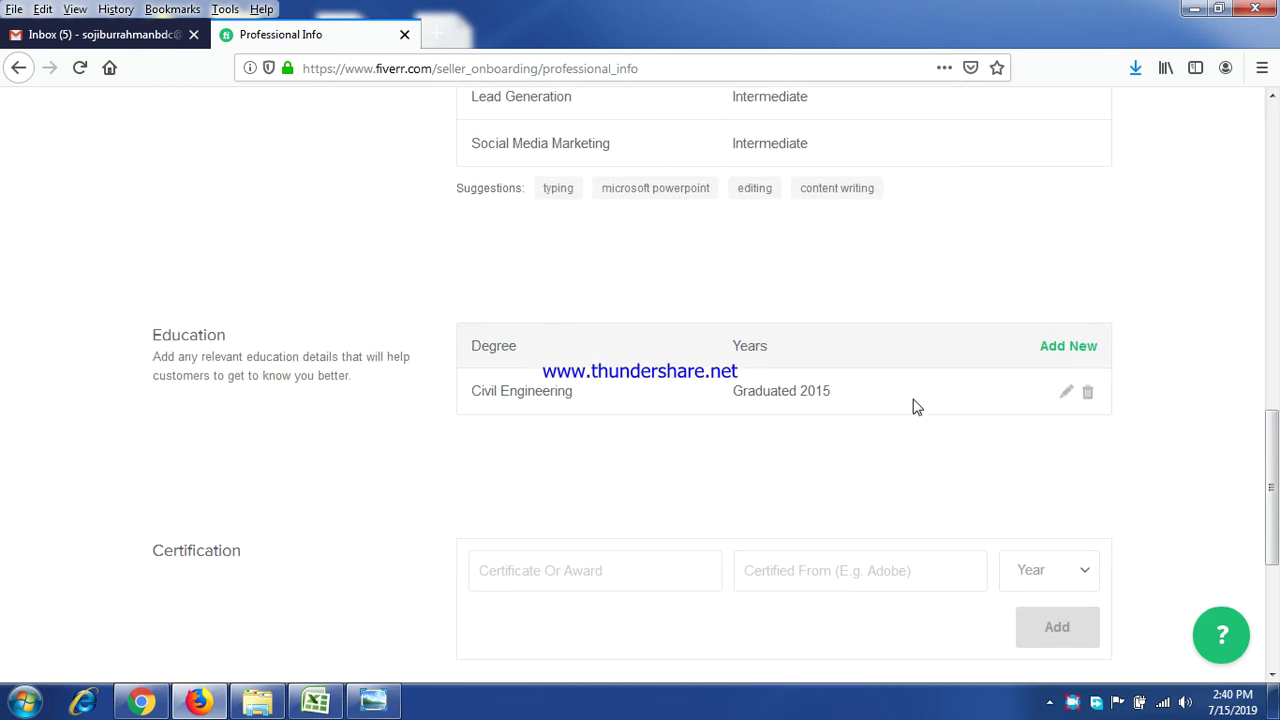
{"action": "scroll", "coordinate": [913, 406], "scroll_direction": "down", "scroll_amount": 3}
{"action": "scroll", "coordinate": [823, 443], "scroll_direction": "down", "scroll_amount": 3}
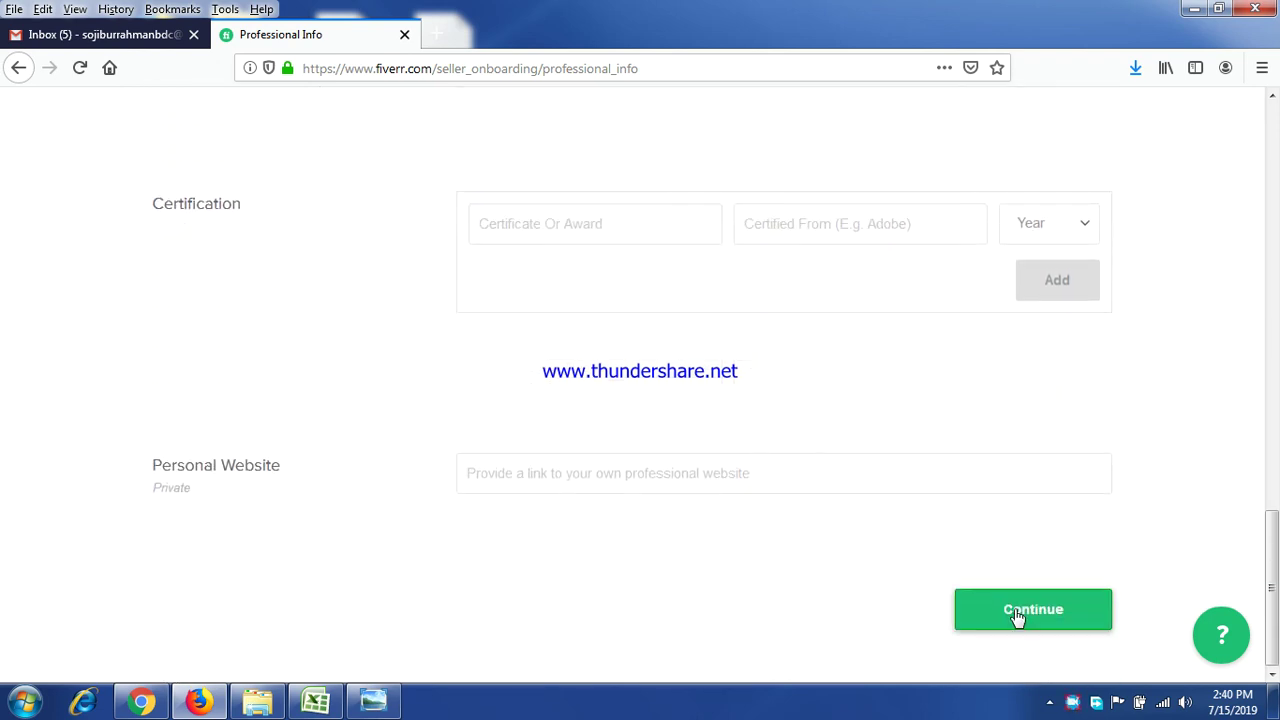
{"action": "left_click", "coordinate": [1017, 612]}
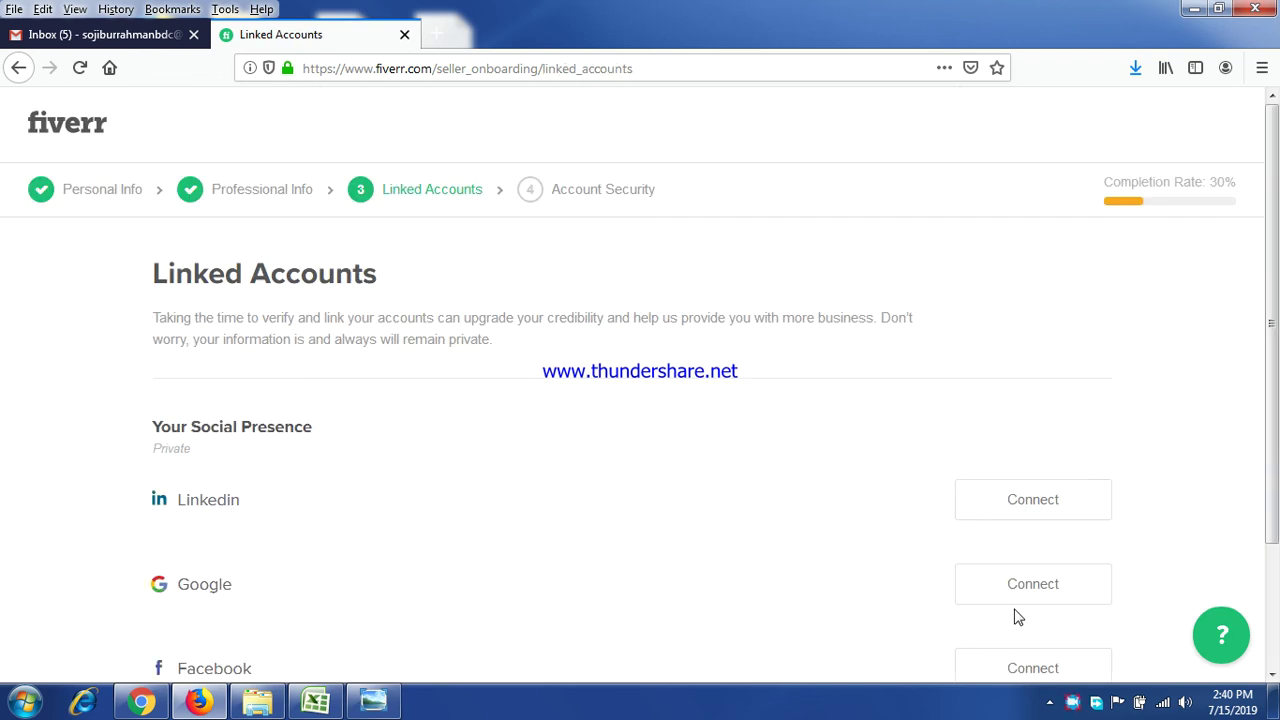
{"action": "scroll", "coordinate": [676, 432], "scroll_direction": "down", "scroll_amount": 3}
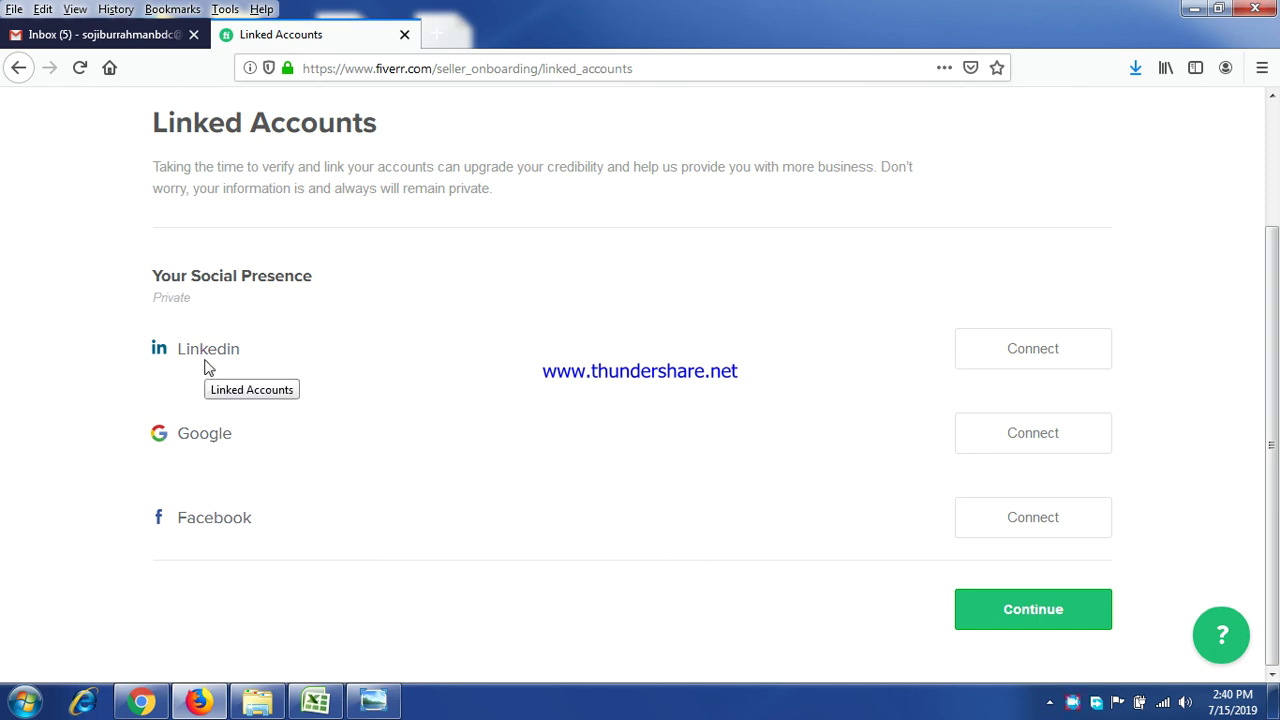
Step: In a new tab, search 'linkedin login' and open the 'LinkedIn: Log In or Sign Up' result
{"action": "left_click", "coordinate": [440, 37]}
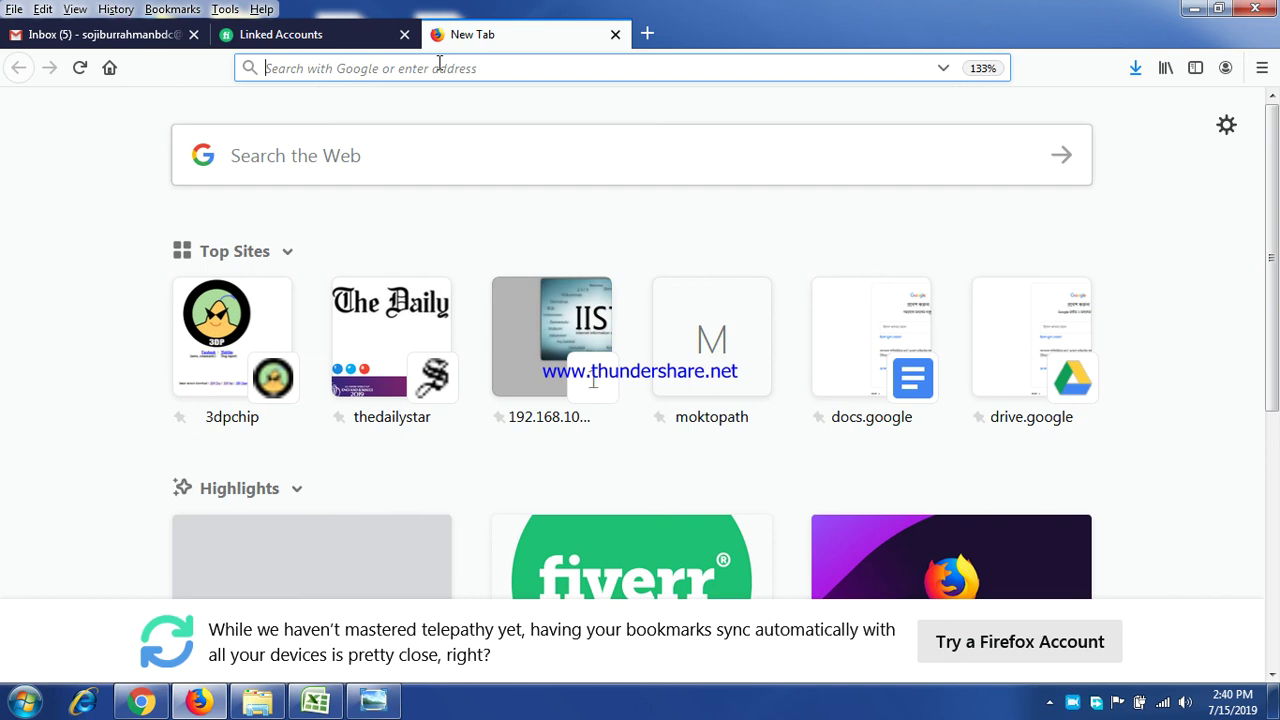
{"action": "type", "text": "link"}
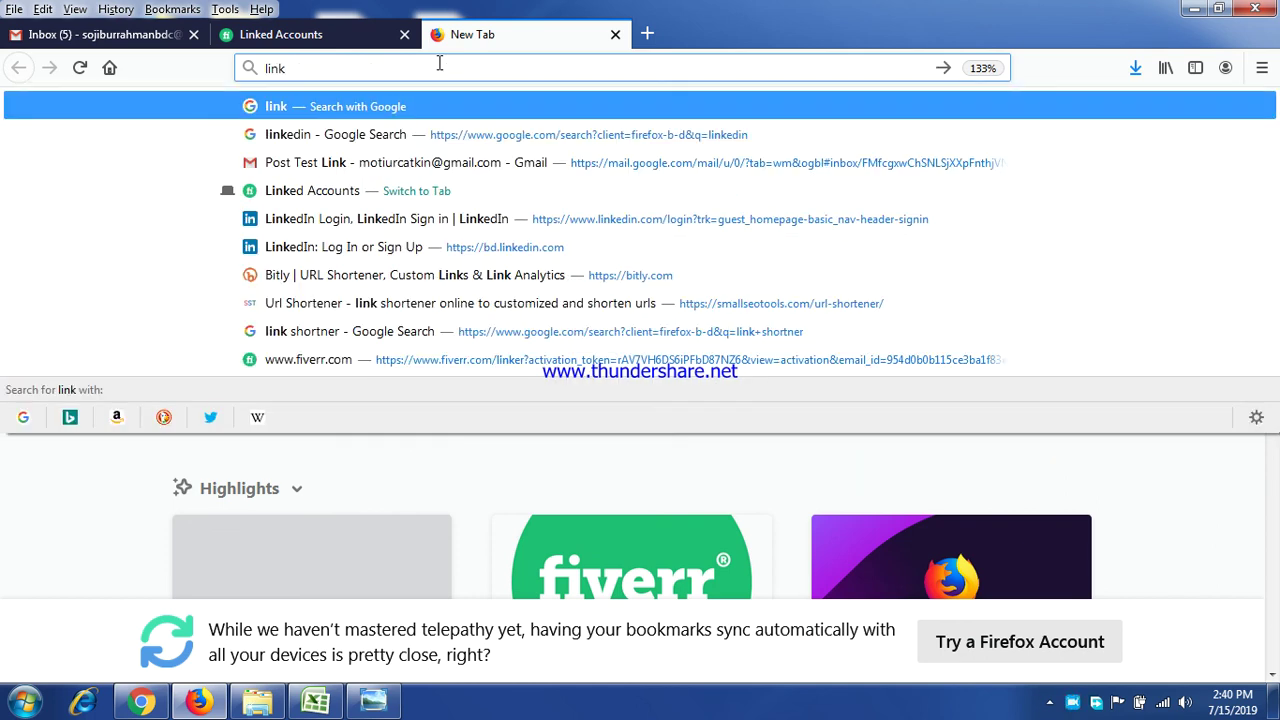
{"action": "type", "text": "d"}
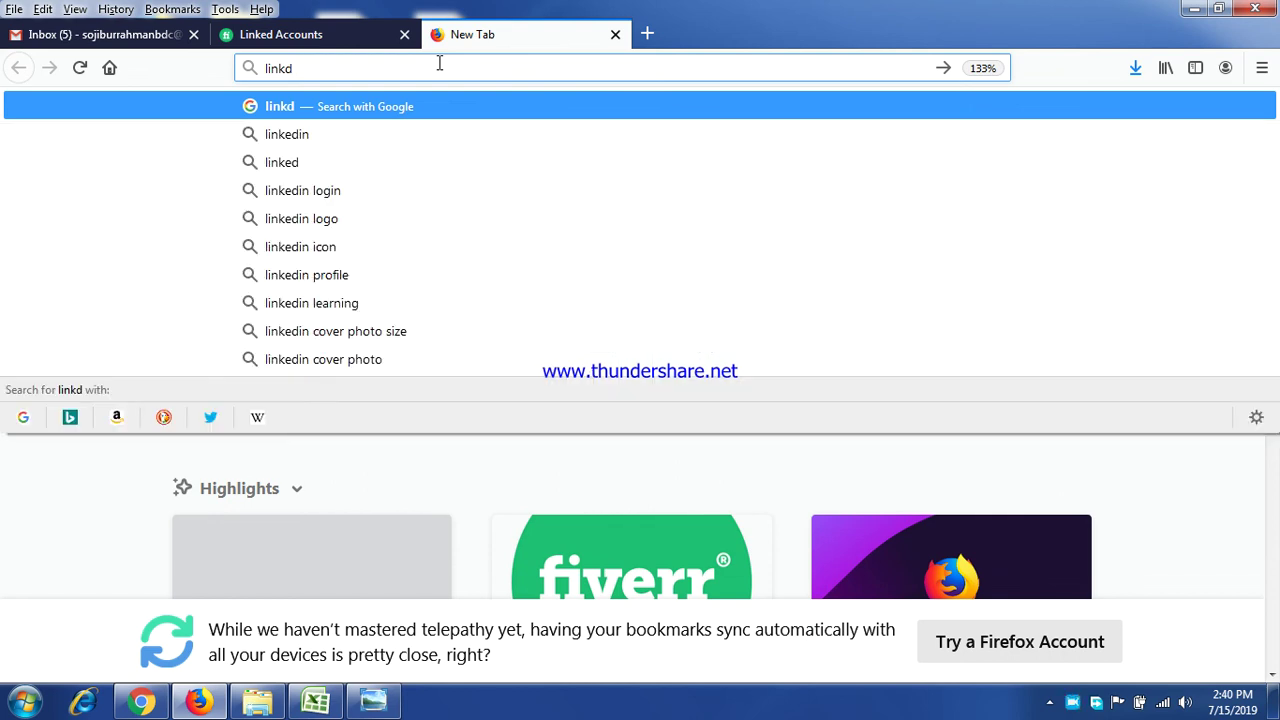
{"action": "type", "text": "in"}
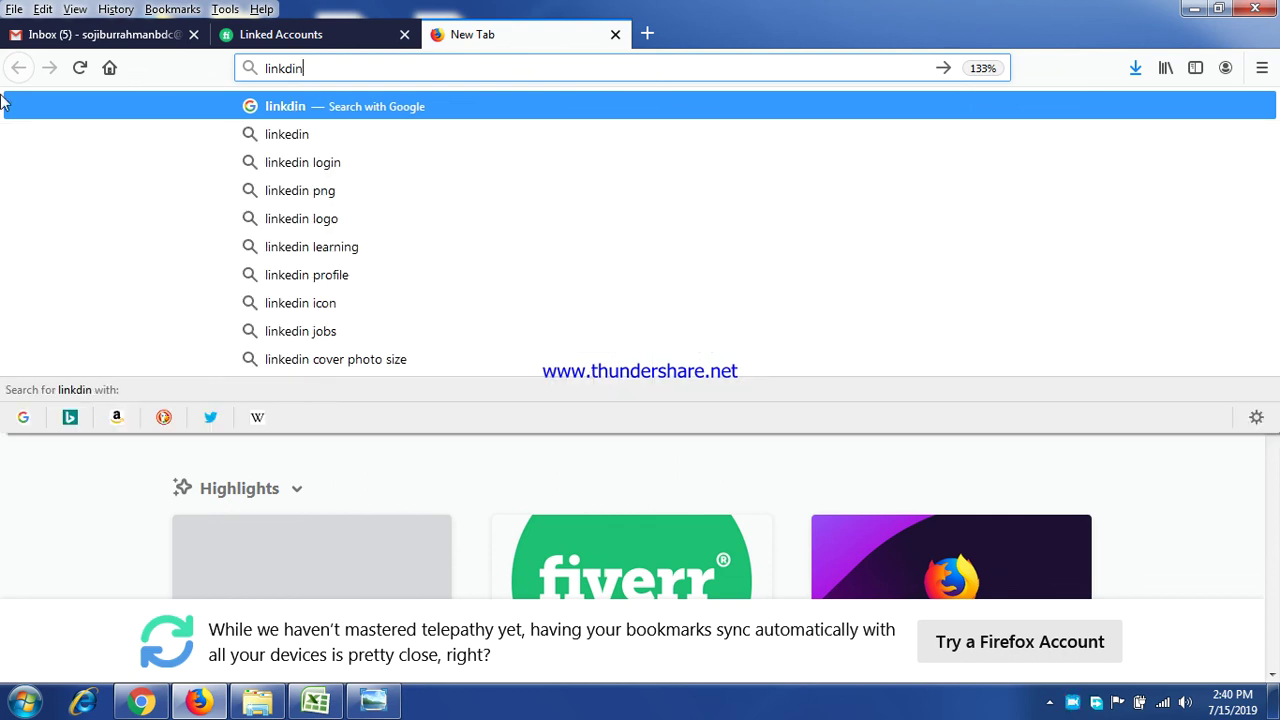
{"action": "left_click", "coordinate": [322, 163]}
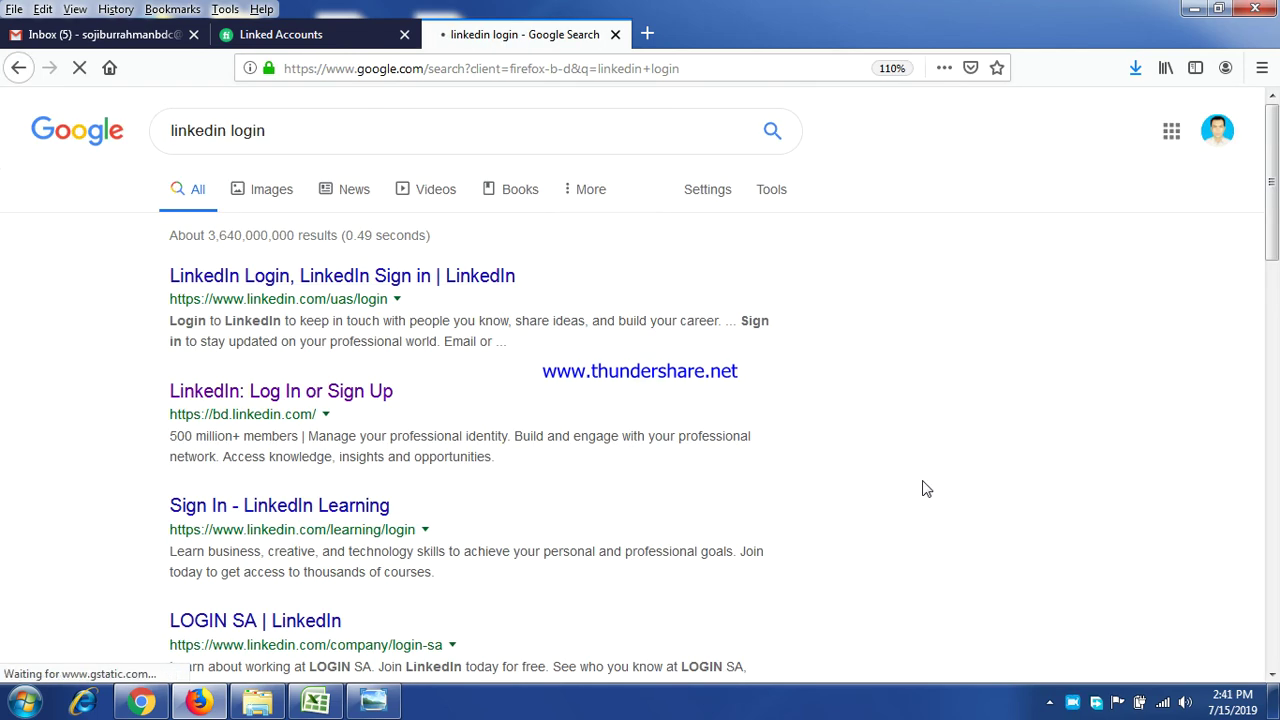
{"action": "left_click", "coordinate": [268, 397]}
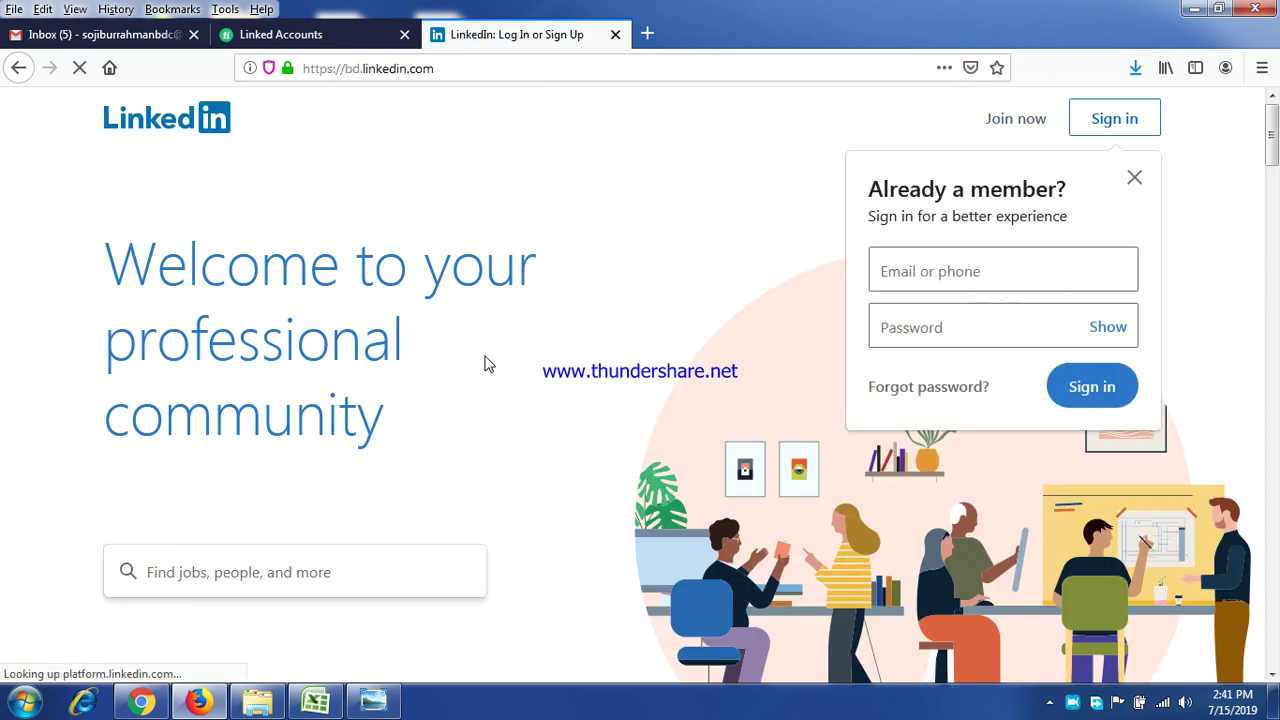
Step: Enter the account's Gmail address and password on LinkedIn and submit the sign-in
{"action": "left_click", "coordinate": [997, 280]}
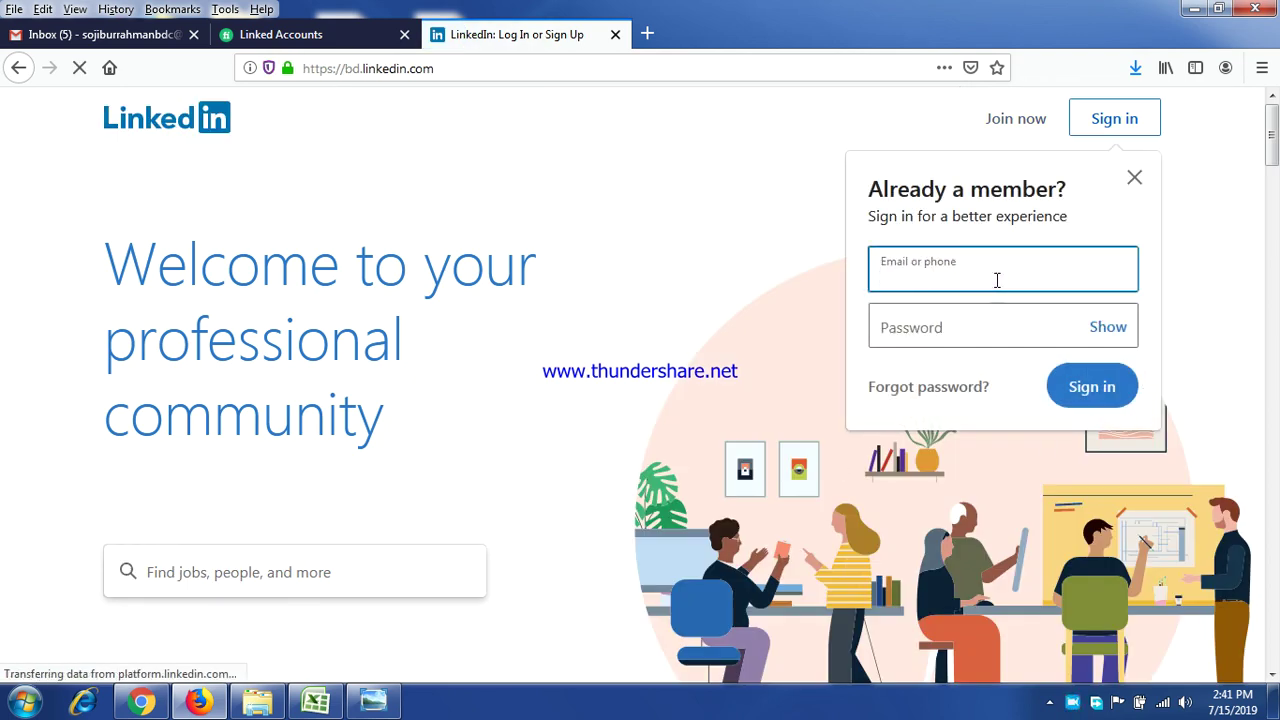
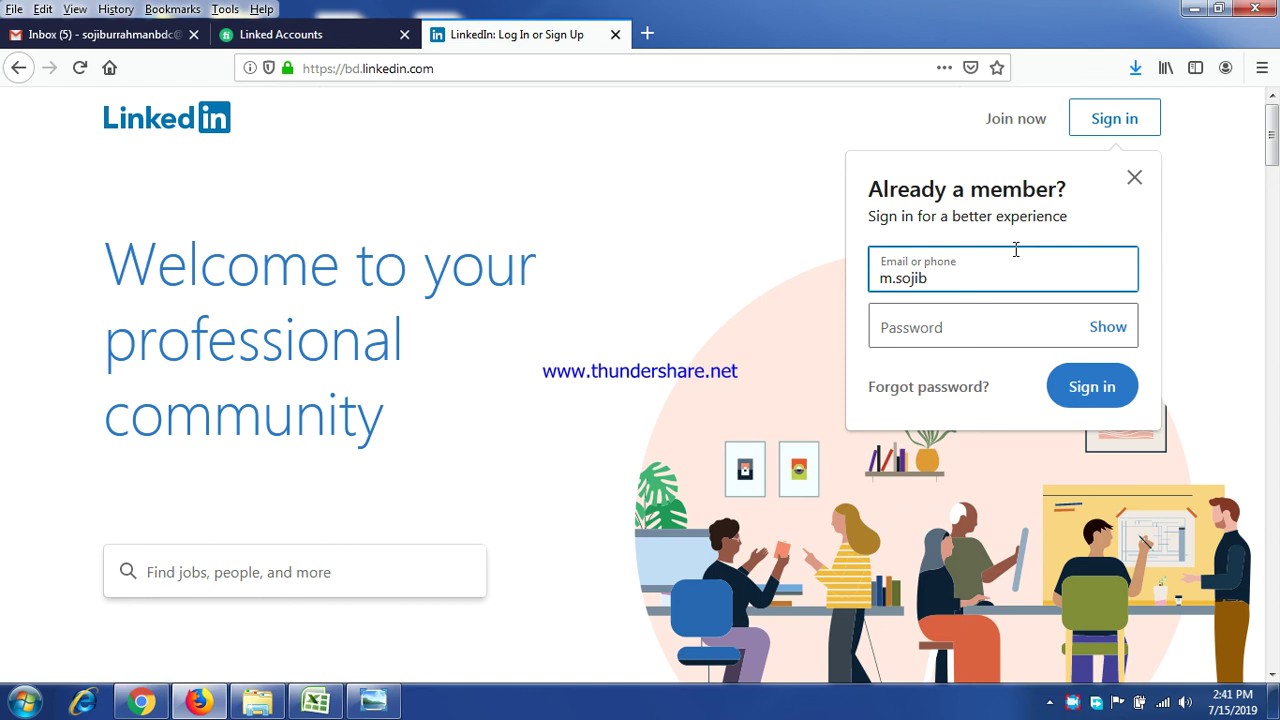
{"action": "left_click", "coordinate": [982, 328]}
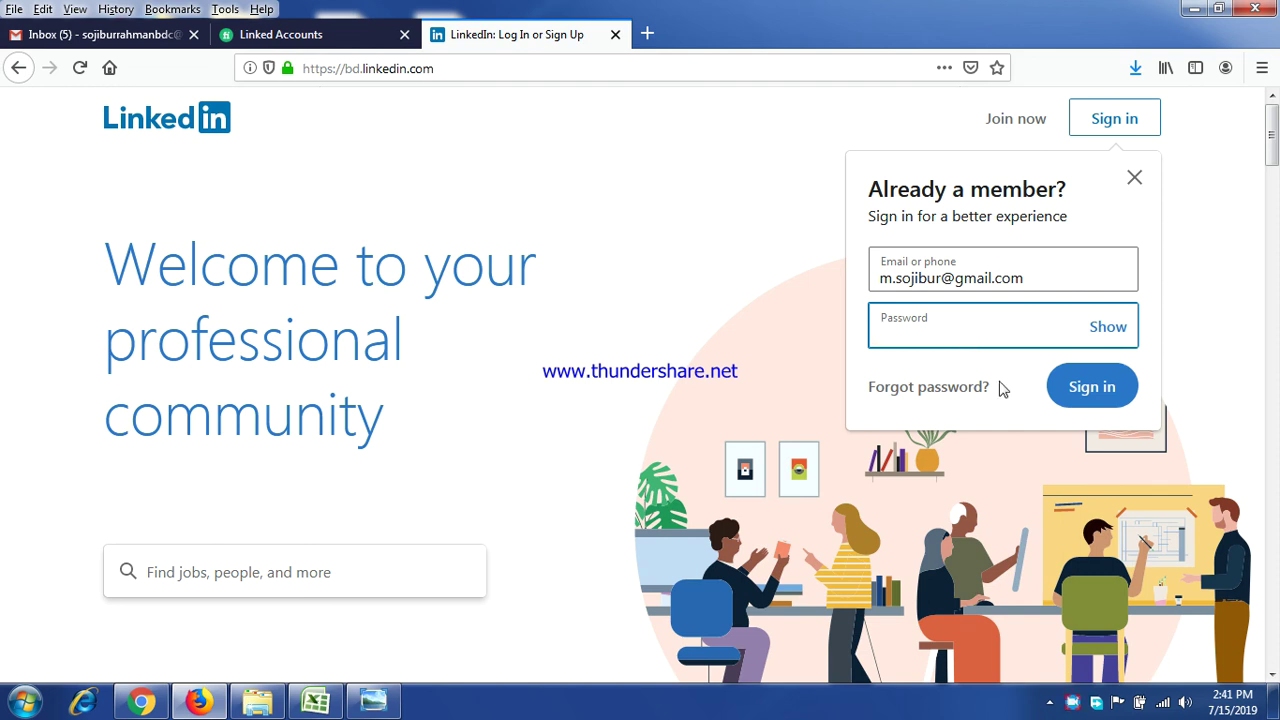
{"action": "type", "text": "••••••••"}
{"action": "left_click", "coordinate": [1097, 392]}
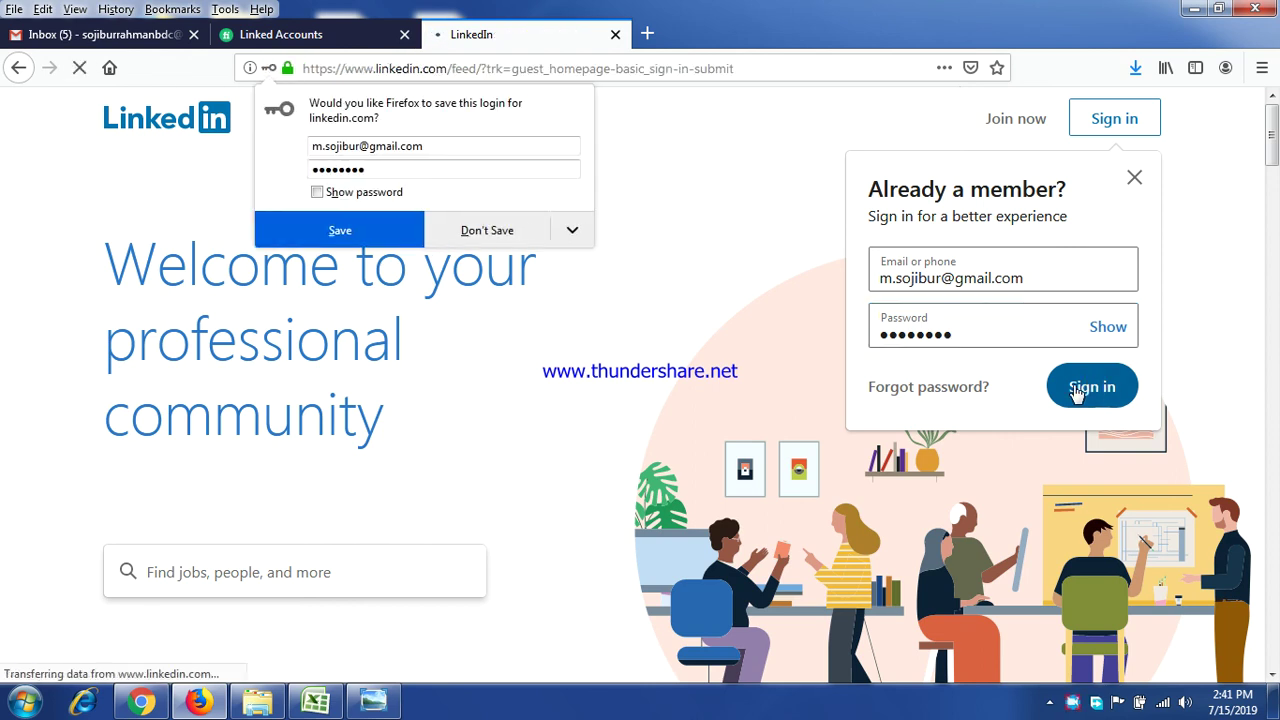
Step: Decline Firefox's save-login offer and browse the loaded LinkedIn home feed
{"action": "left_click", "coordinate": [515, 235]}
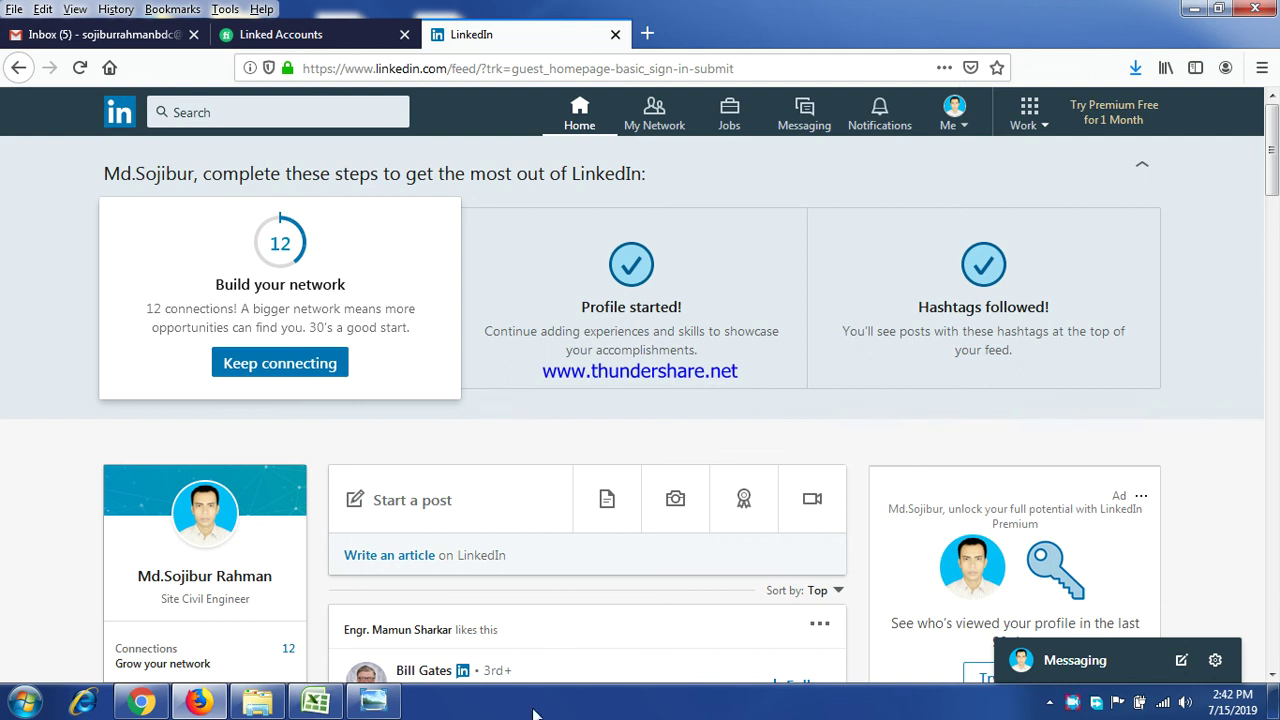
{"action": "scroll", "coordinate": [57, 178], "scroll_direction": "down", "scroll_amount": 5}
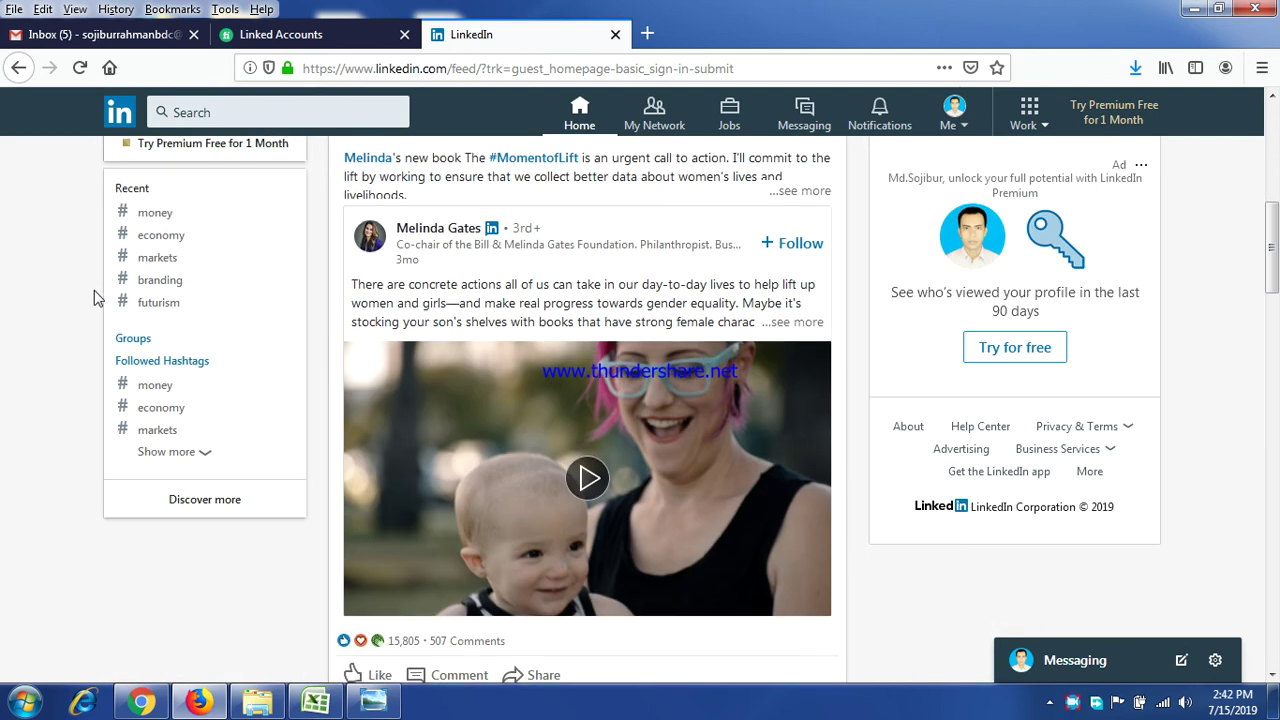
{"action": "scroll", "coordinate": [96, 298], "scroll_direction": "up", "scroll_amount": 5}
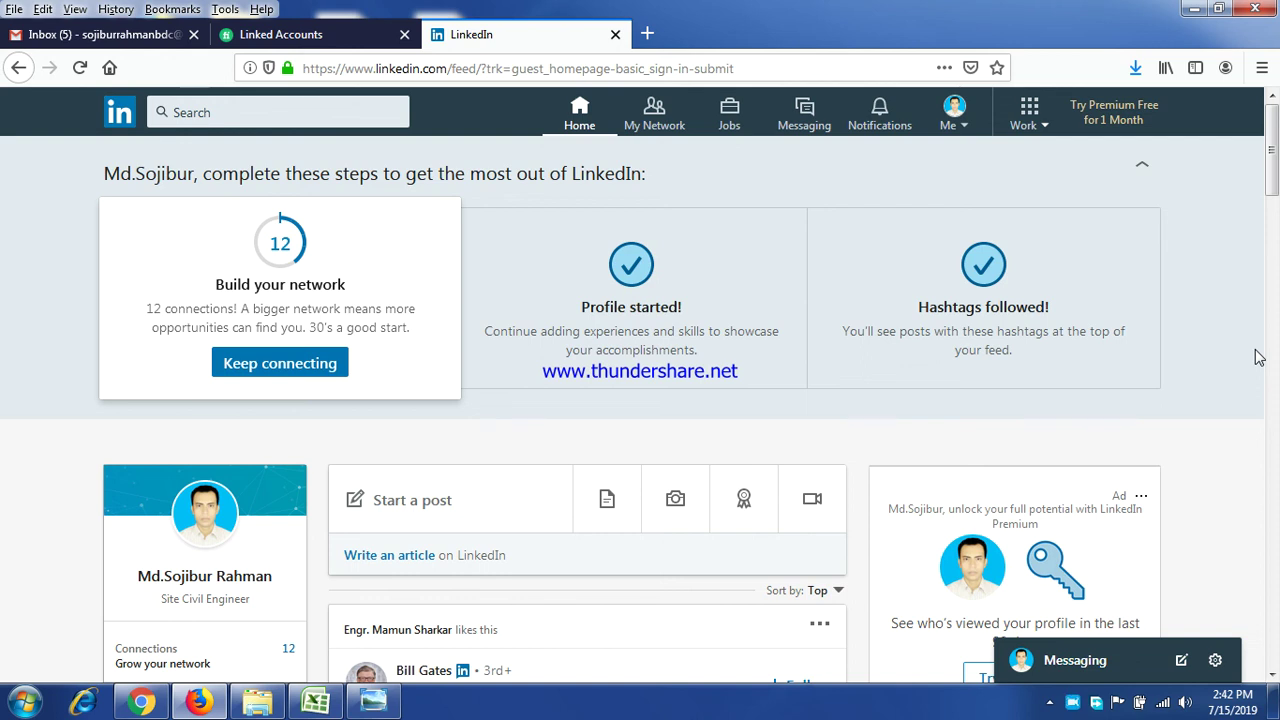
{"action": "scroll", "coordinate": [354, 357], "scroll_direction": "down", "scroll_amount": 1}
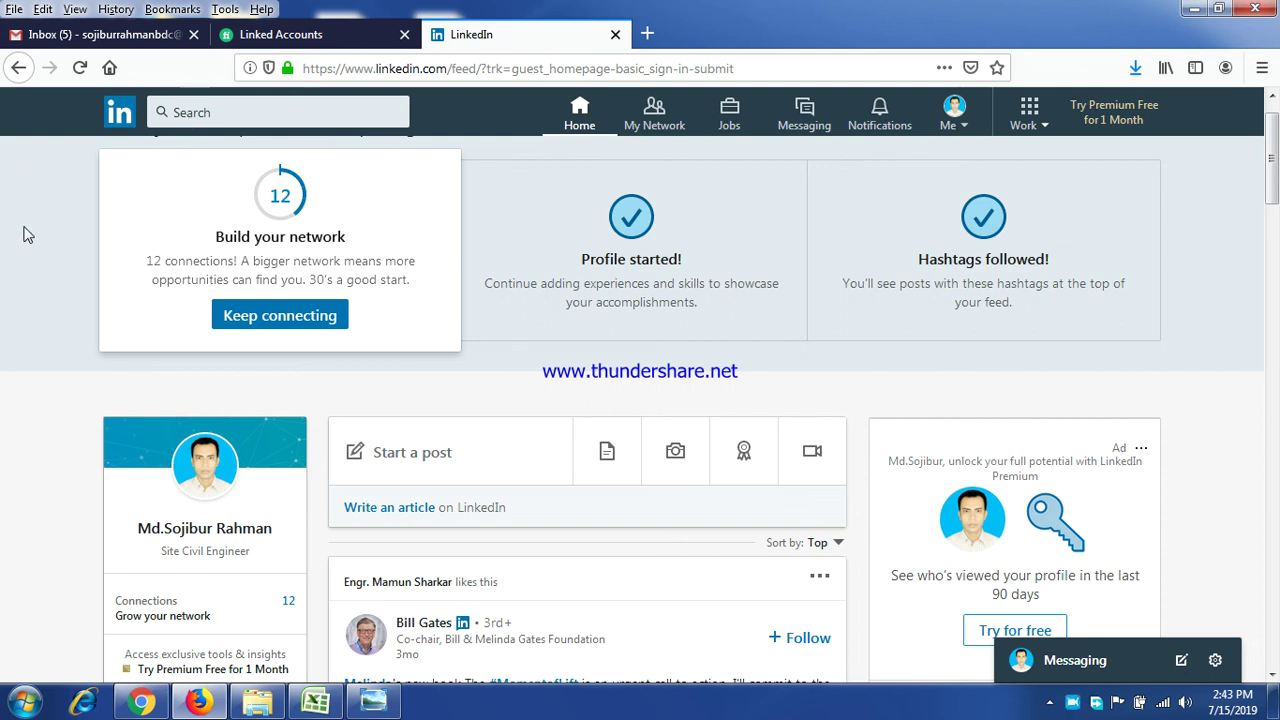
{"action": "scroll", "coordinate": [26, 234], "scroll_direction": "down", "scroll_amount": 3}
{"action": "scroll", "coordinate": [28, 234], "scroll_direction": "up", "scroll_amount": 4}
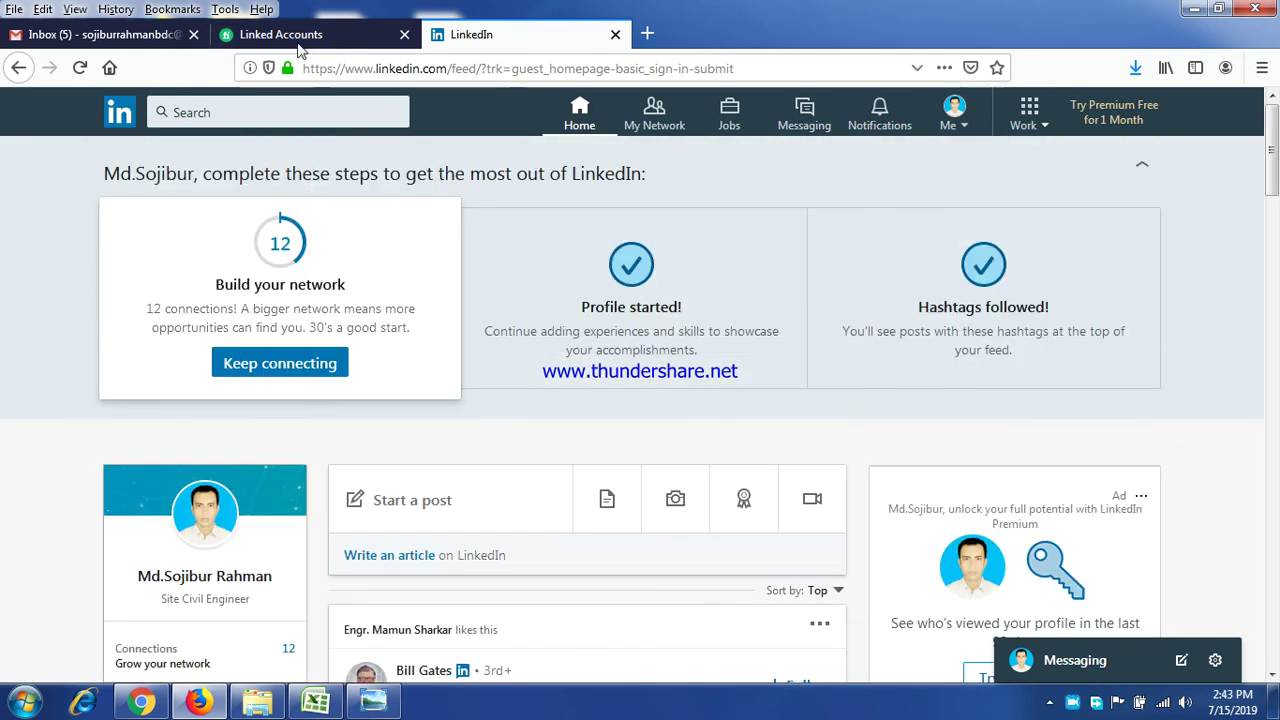
Step: On Fiverr's Linked Accounts page, connect LinkedIn and allow Fiverr access in the authorization popup
{"action": "left_click", "coordinate": [285, 34]}
{"action": "scroll", "coordinate": [80, 380], "scroll_direction": "up", "scroll_amount": 3}
{"action": "scroll", "coordinate": [860, 460], "scroll_direction": "down", "scroll_amount": 3}
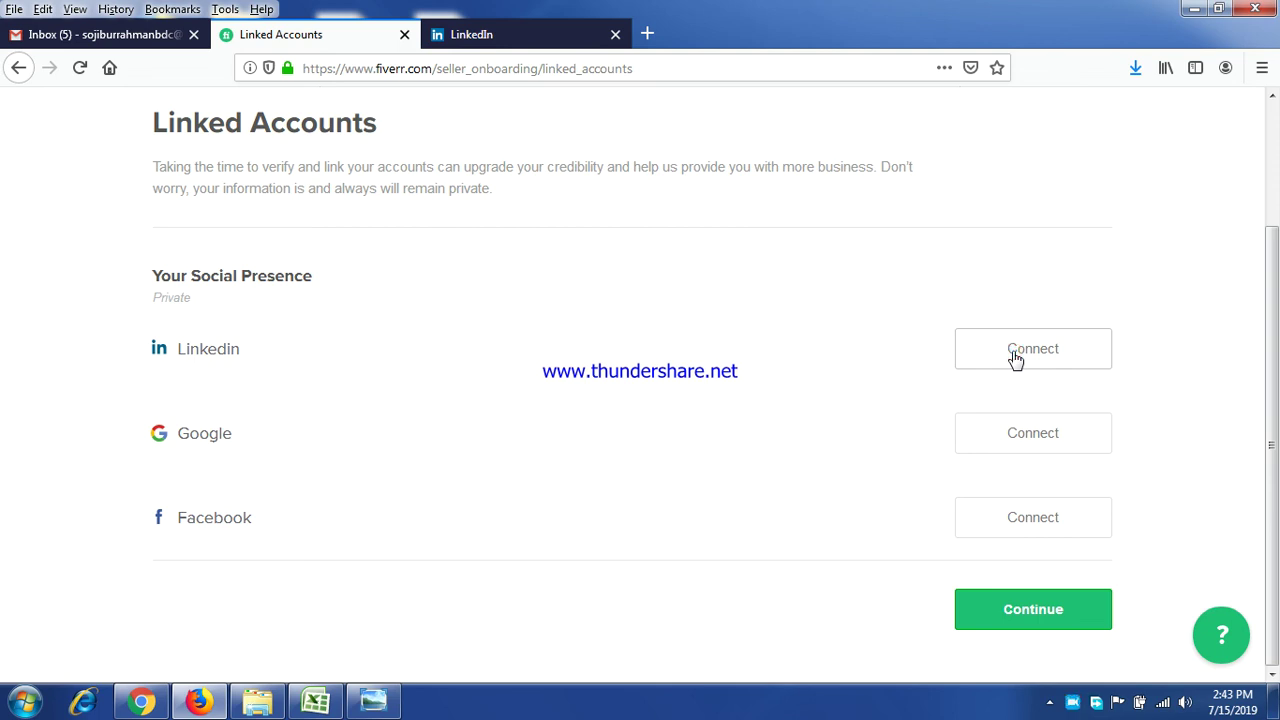
{"action": "left_click", "coordinate": [1015, 360]}
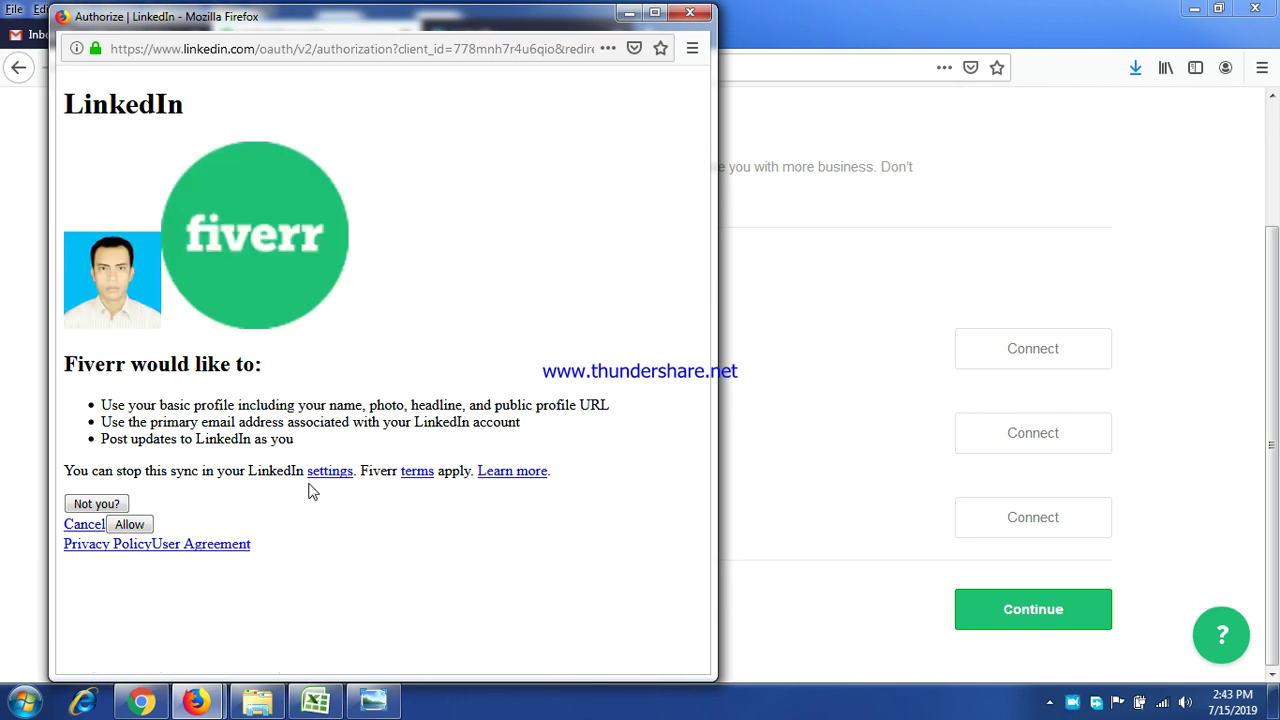
{"action": "left_click", "coordinate": [131, 526]}
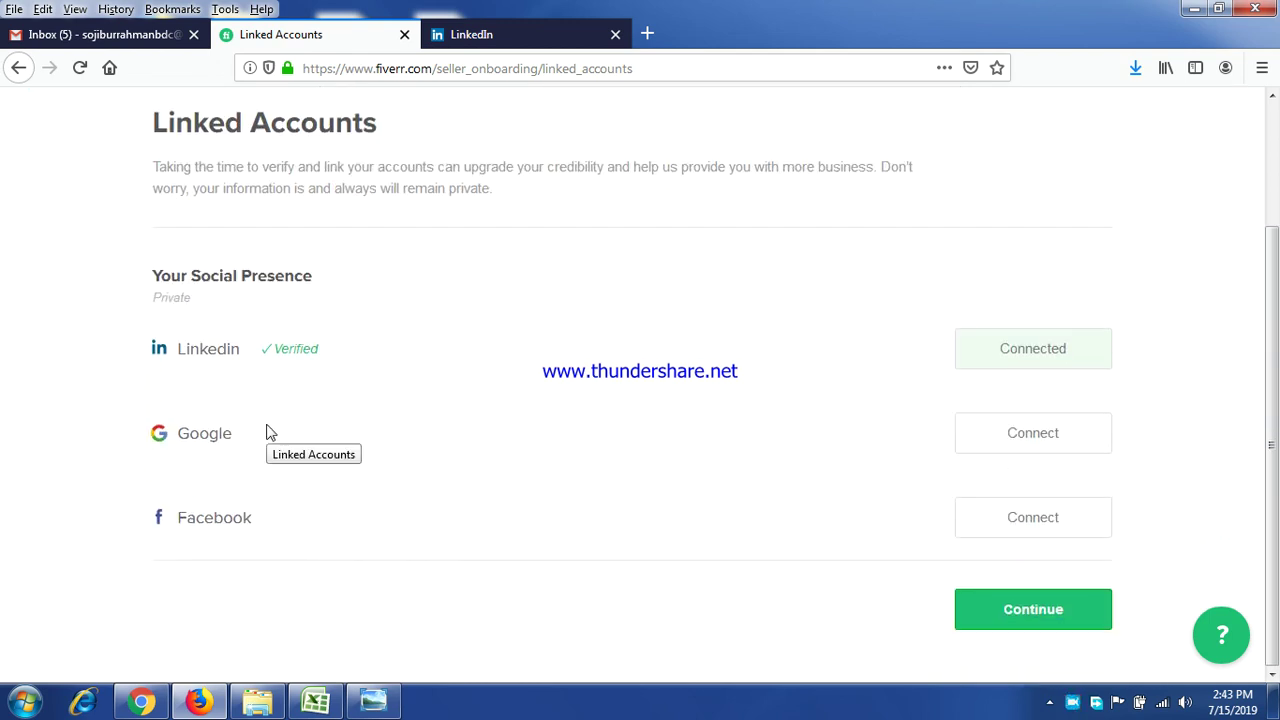
Step: Connect Google by choosing the account and allowing access, then continue to Account Security
{"action": "left_click", "coordinate": [1016, 437]}
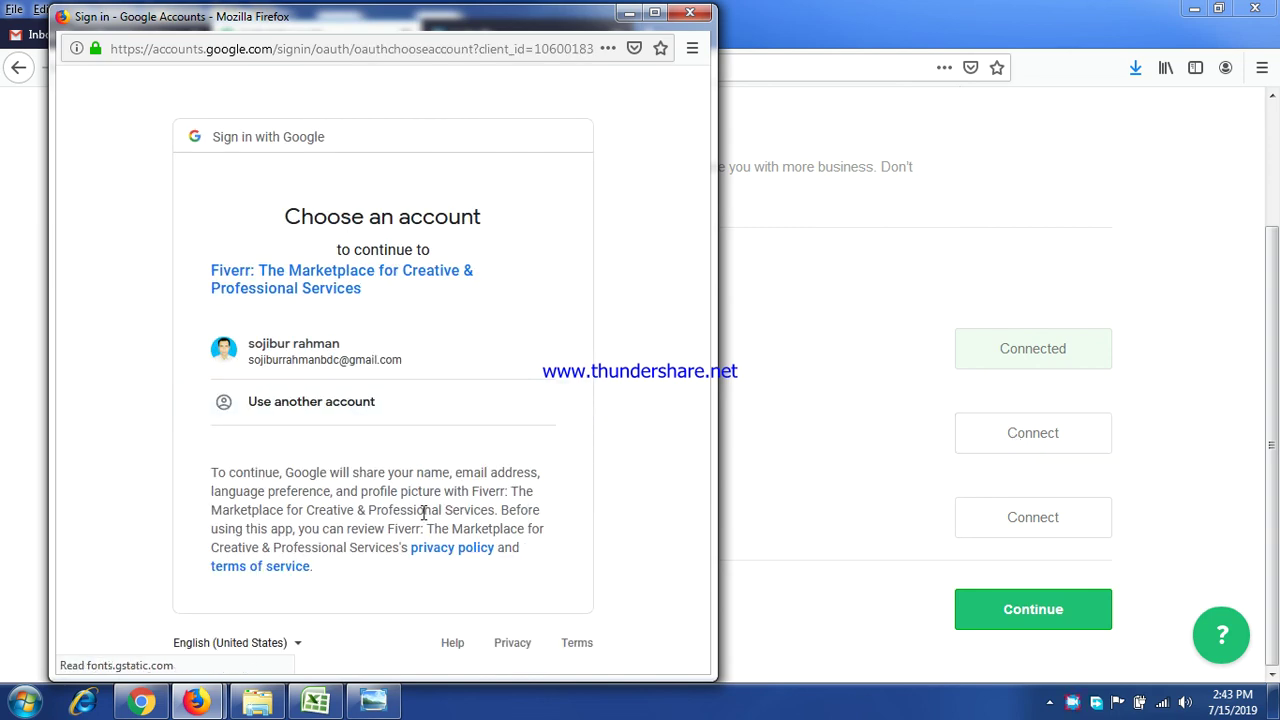
{"action": "left_click", "coordinate": [330, 360]}
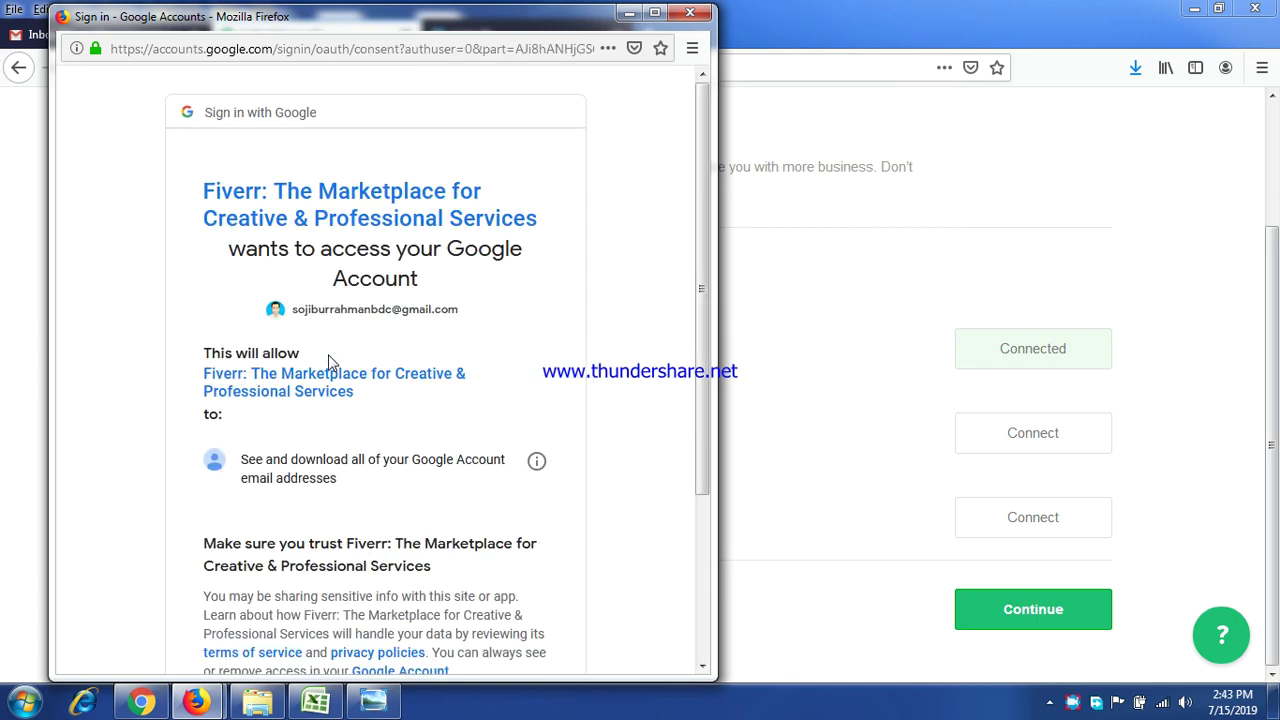
{"action": "scroll", "coordinate": [405, 445], "scroll_direction": "down", "scroll_amount": 3}
{"action": "scroll", "coordinate": [405, 445], "scroll_direction": "down", "scroll_amount": 1}
{"action": "left_click", "coordinate": [507, 540]}
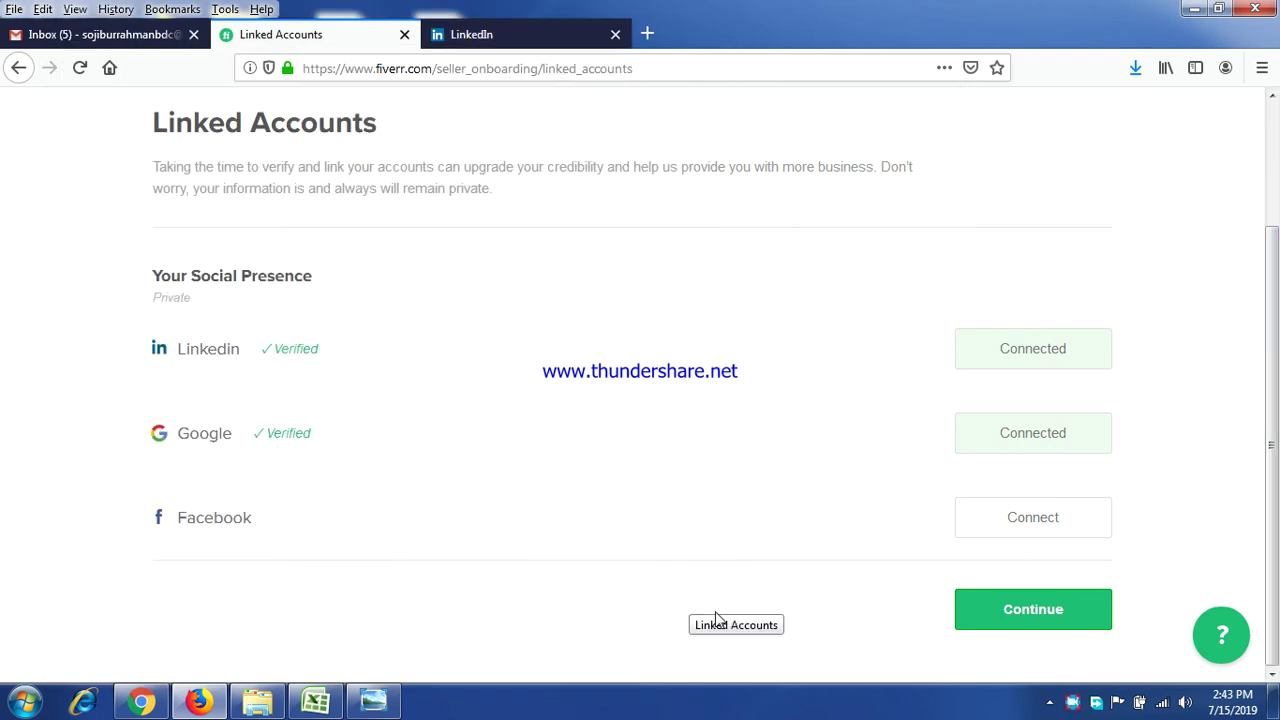
{"action": "left_click", "coordinate": [1029, 620]}
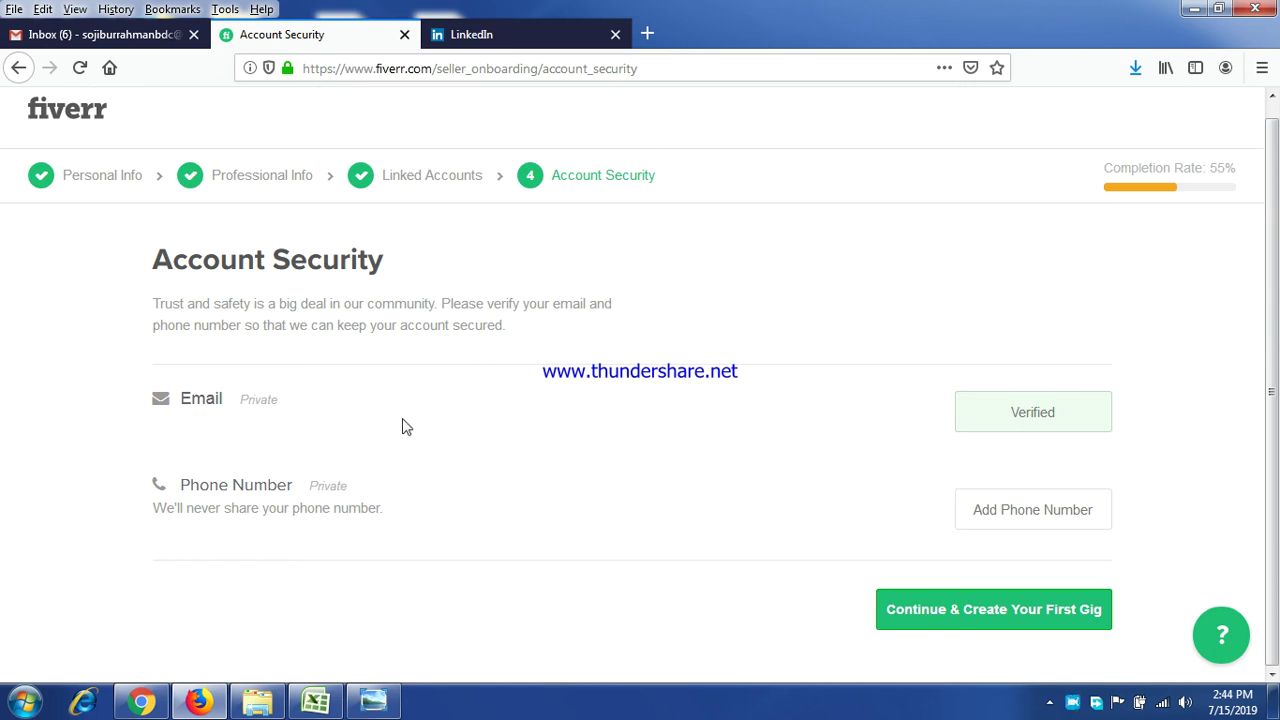
{"action": "scroll", "coordinate": [405, 427], "scroll_direction": "up", "scroll_amount": 1}
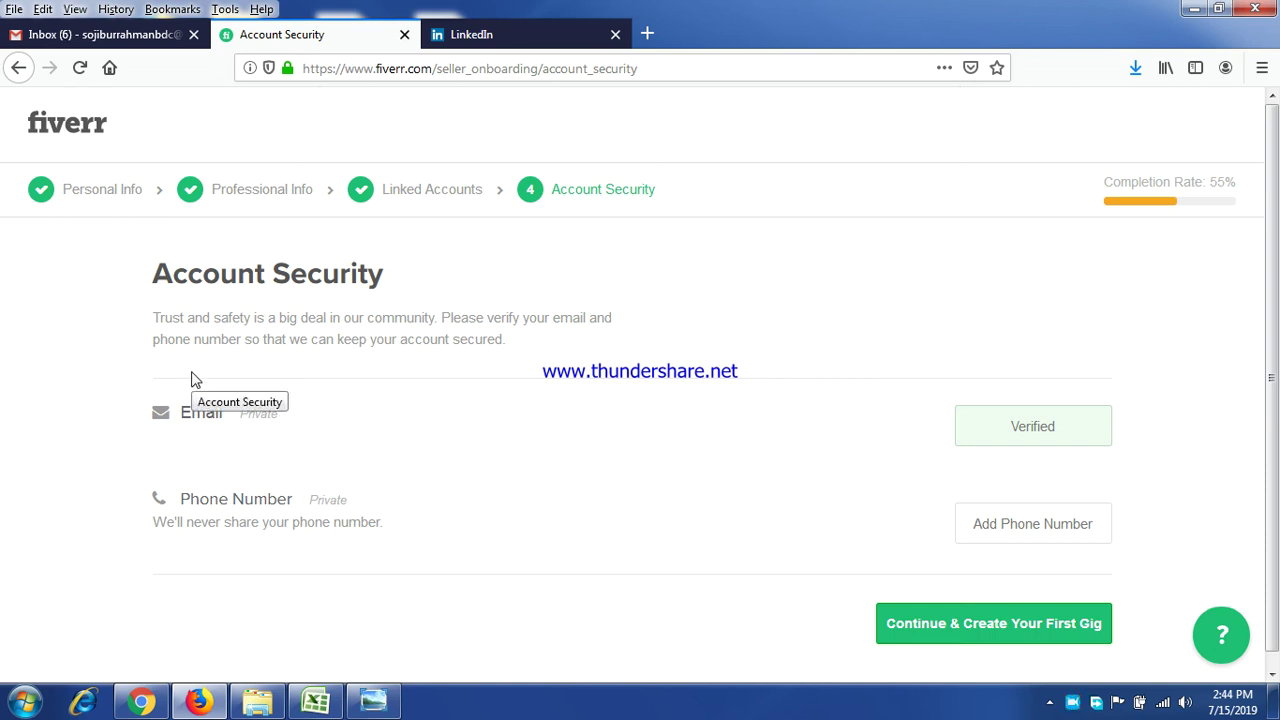
{"action": "scroll", "coordinate": [181, 390], "scroll_direction": "down", "scroll_amount": 1}
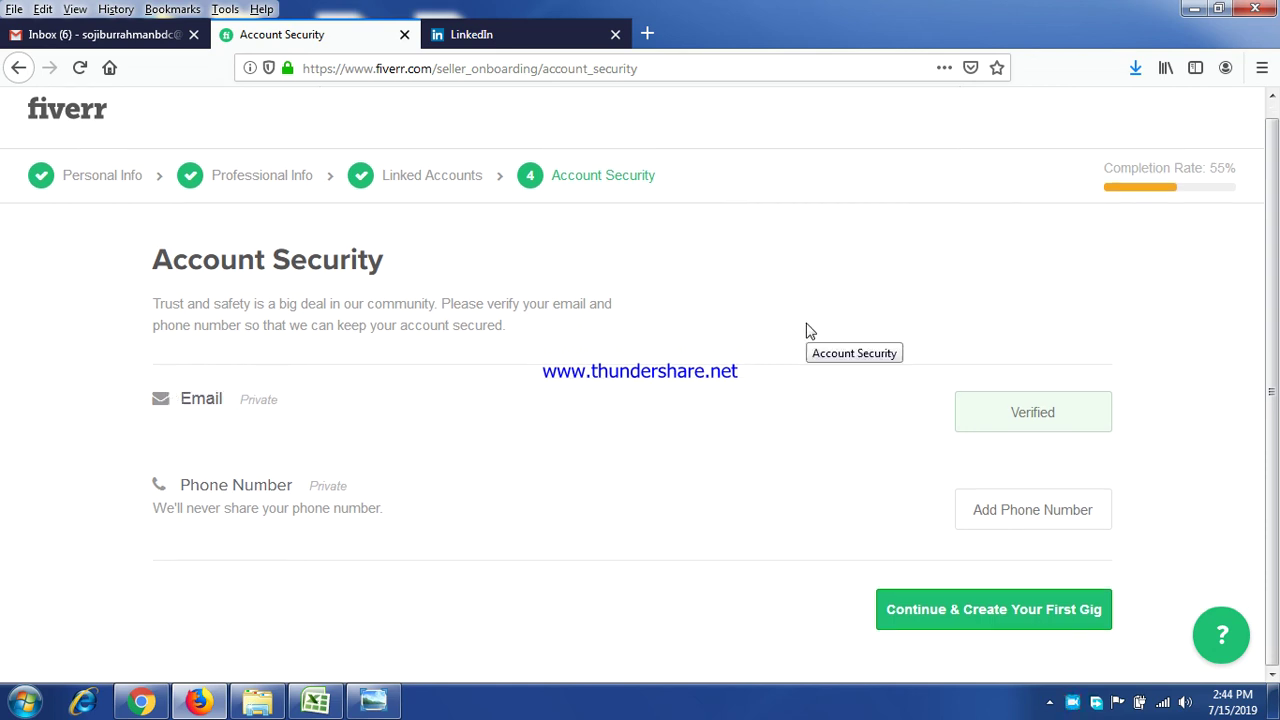
{"action": "scroll", "coordinate": [810, 331], "scroll_direction": "up", "scroll_amount": 1}
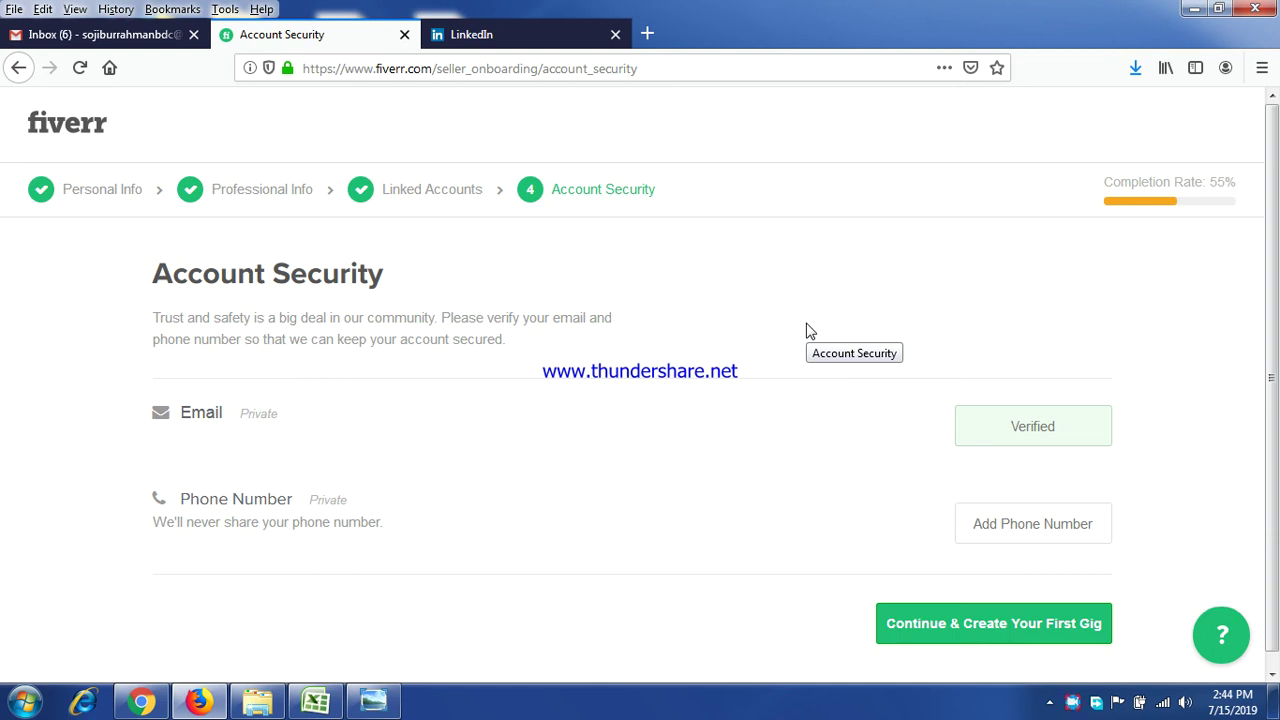
{"action": "scroll", "coordinate": [258, 494], "scroll_direction": "down", "scroll_amount": 1}
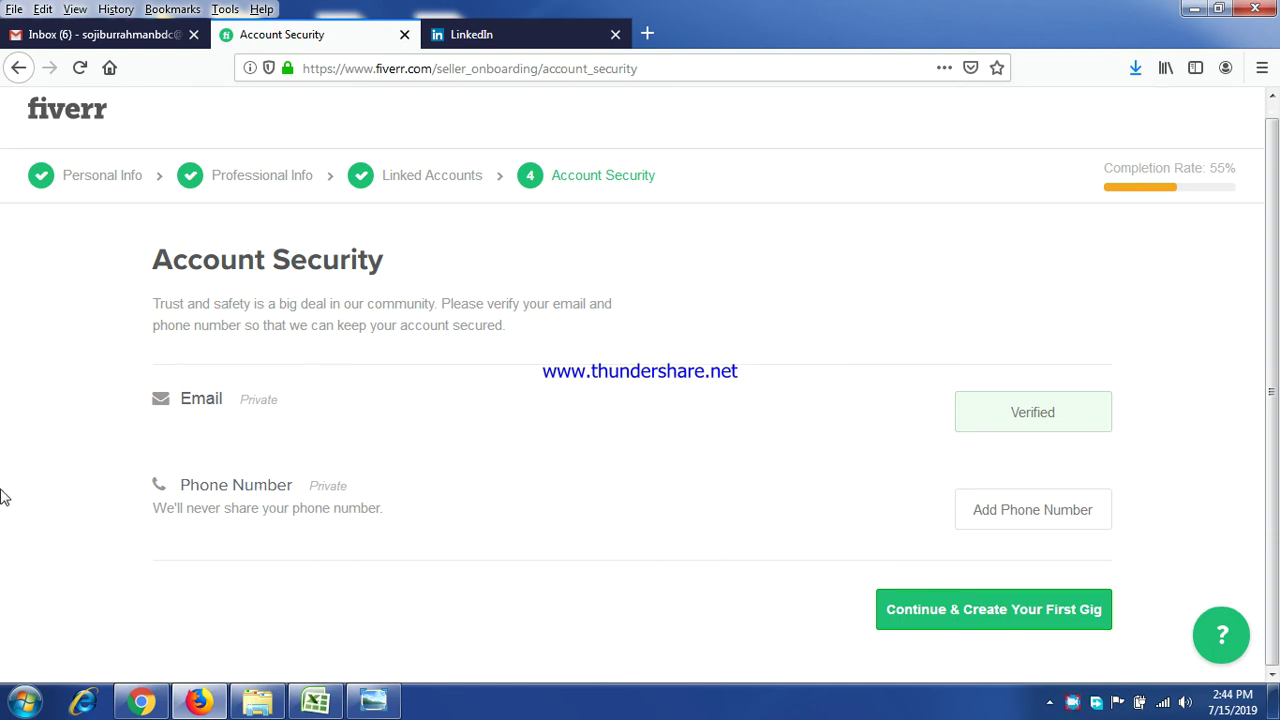
{"action": "scroll", "coordinate": [3, 497], "scroll_direction": "up", "scroll_amount": 1}
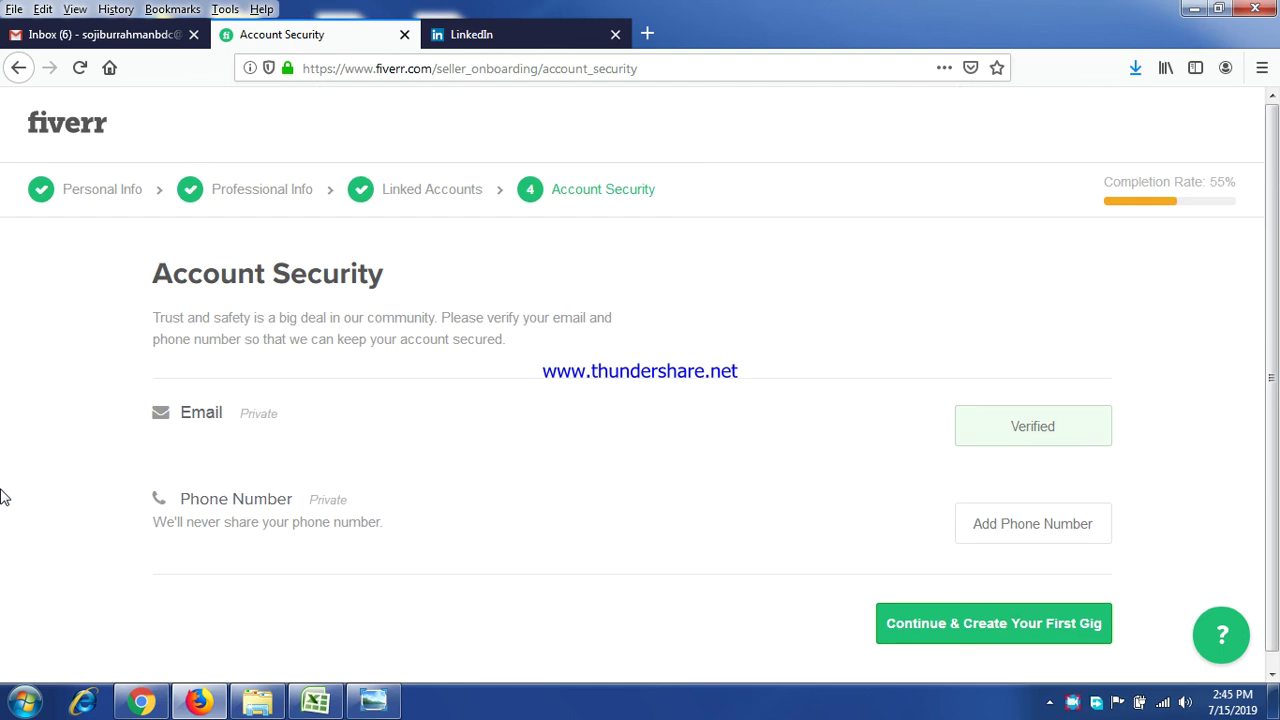
{"action": "scroll", "coordinate": [866, 420], "scroll_direction": "down", "scroll_amount": 1}
{"action": "scroll", "coordinate": [926, 486], "scroll_direction": "up", "scroll_amount": 1}
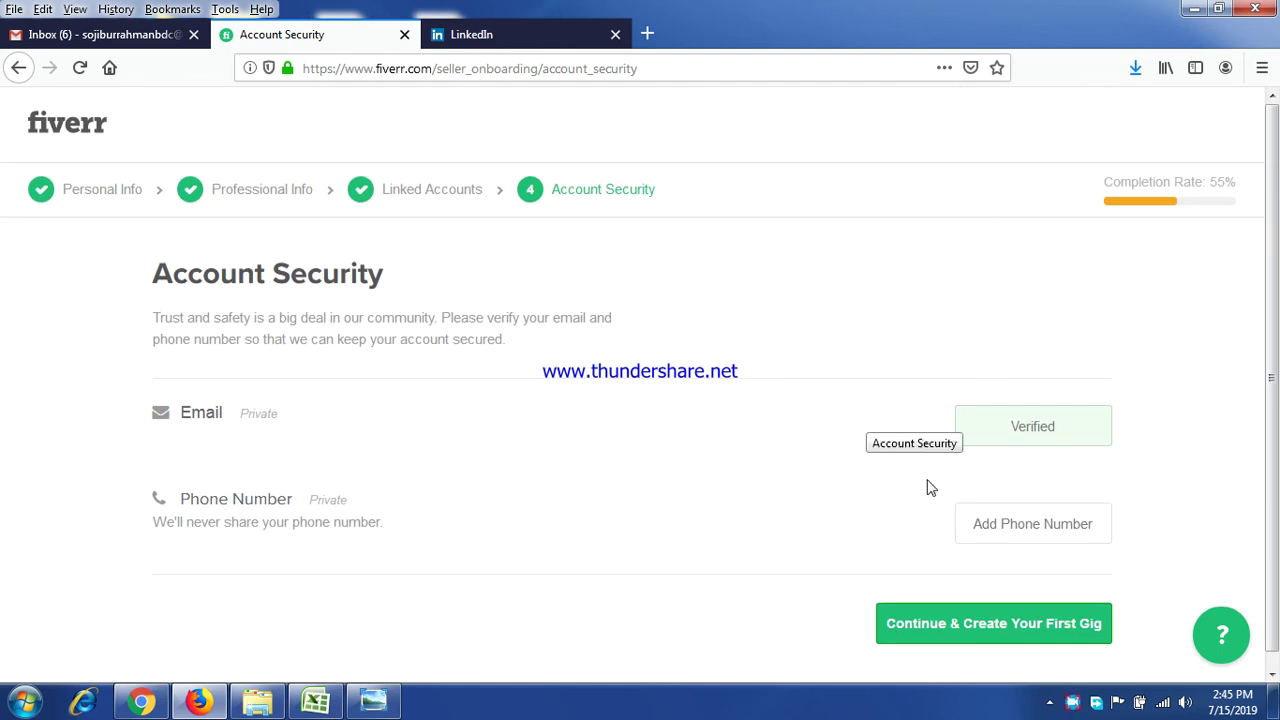
Step: Read the Google security alert email in Gmail, then close the Gmail, Fiverr and LinkedIn tabs
{"action": "left_click", "coordinate": [115, 36]}
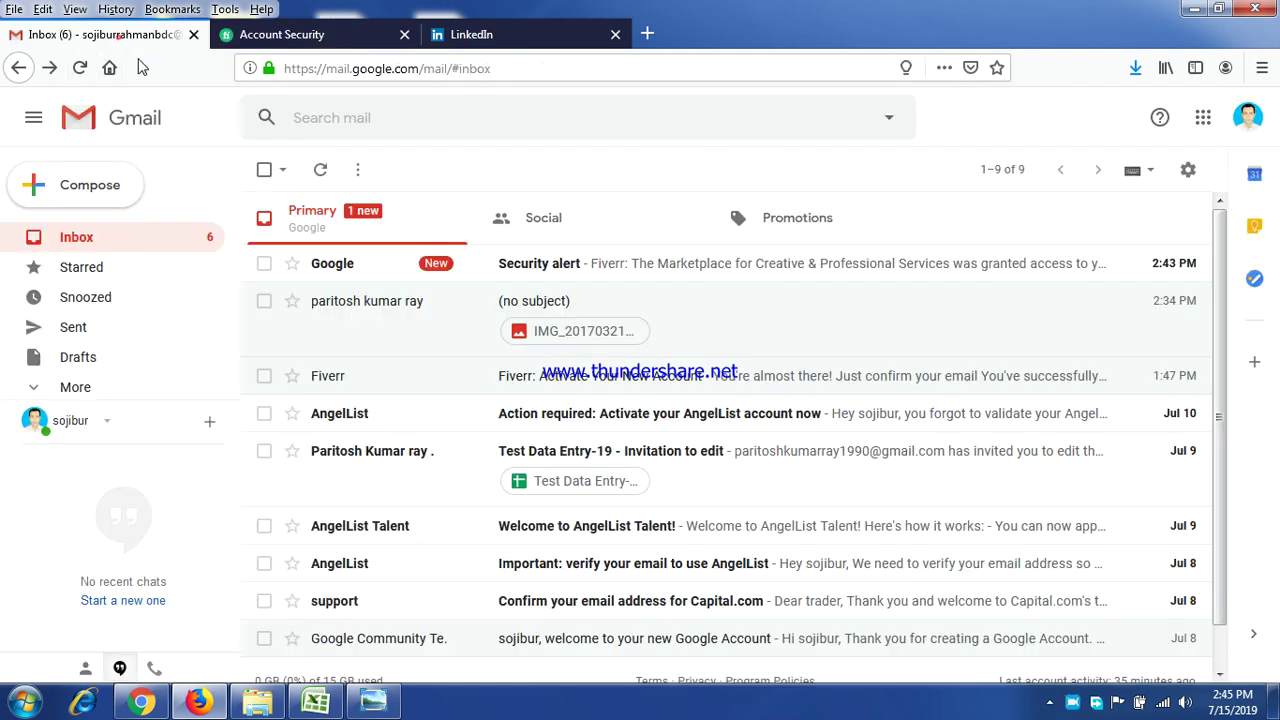
{"action": "left_click", "coordinate": [522, 266]}
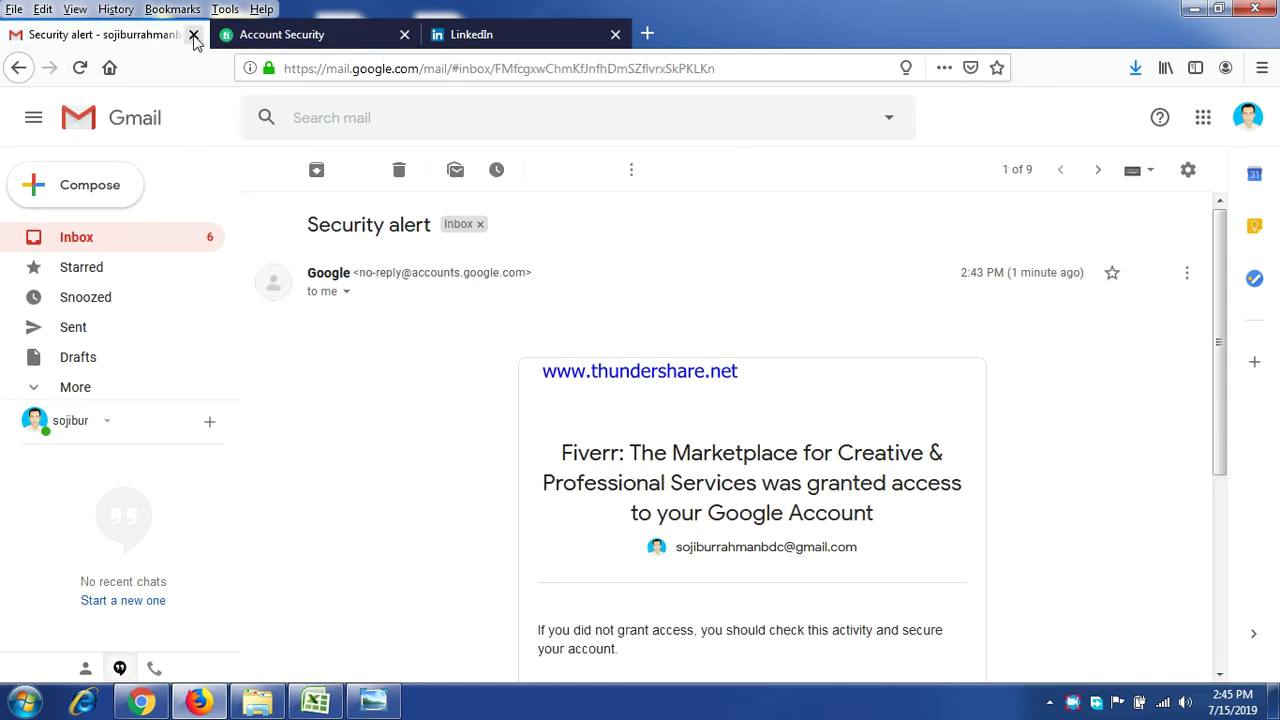
{"action": "left_click", "coordinate": [194, 35]}
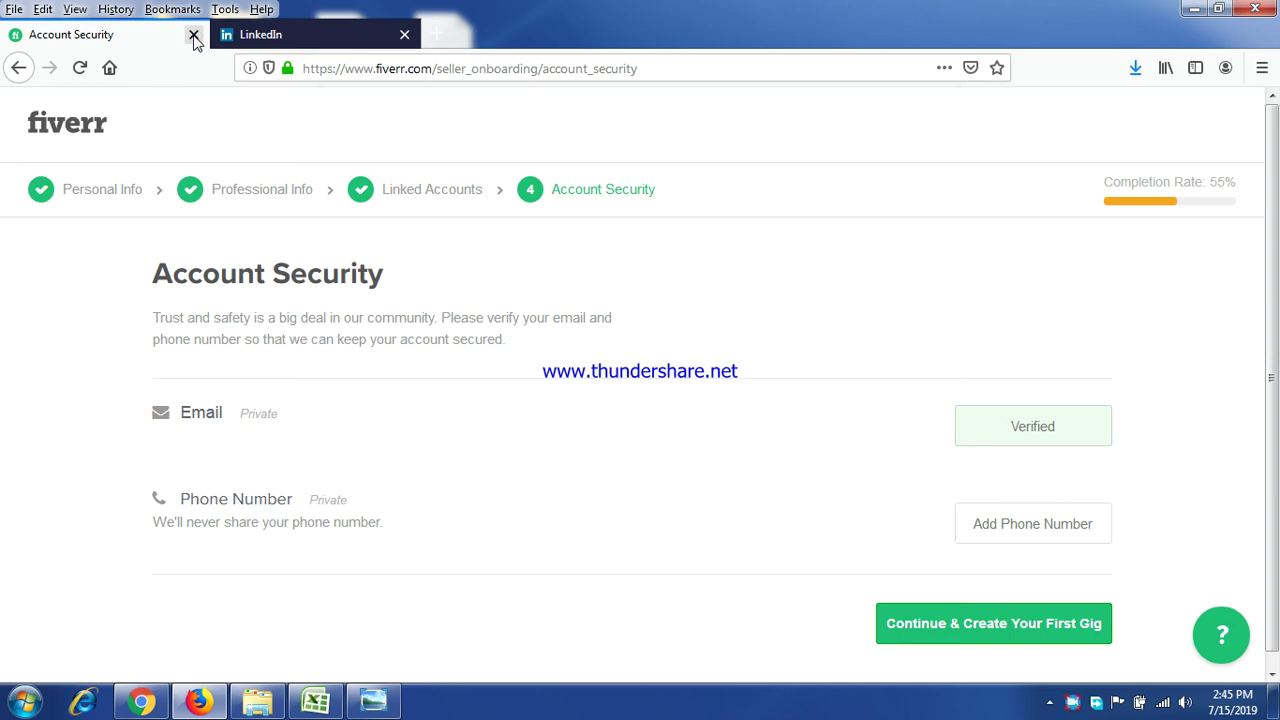
{"action": "left_click", "coordinate": [194, 35]}
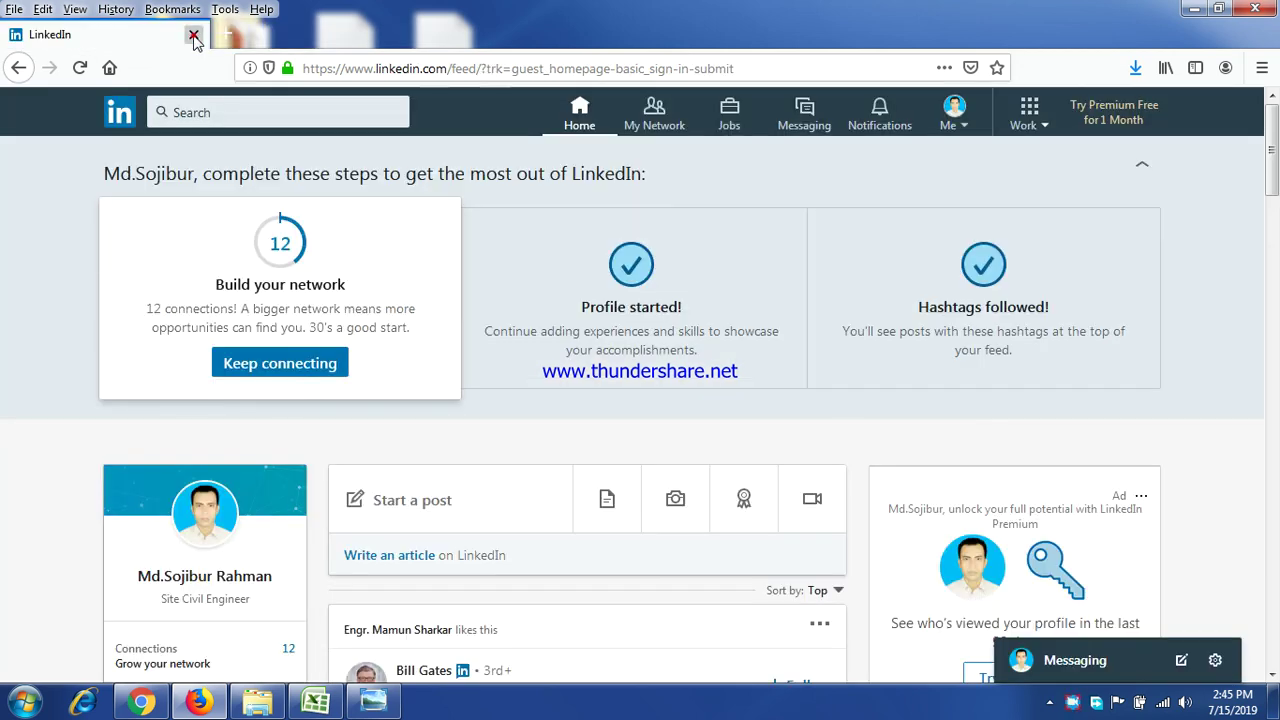
{"action": "left_click", "coordinate": [193, 36]}
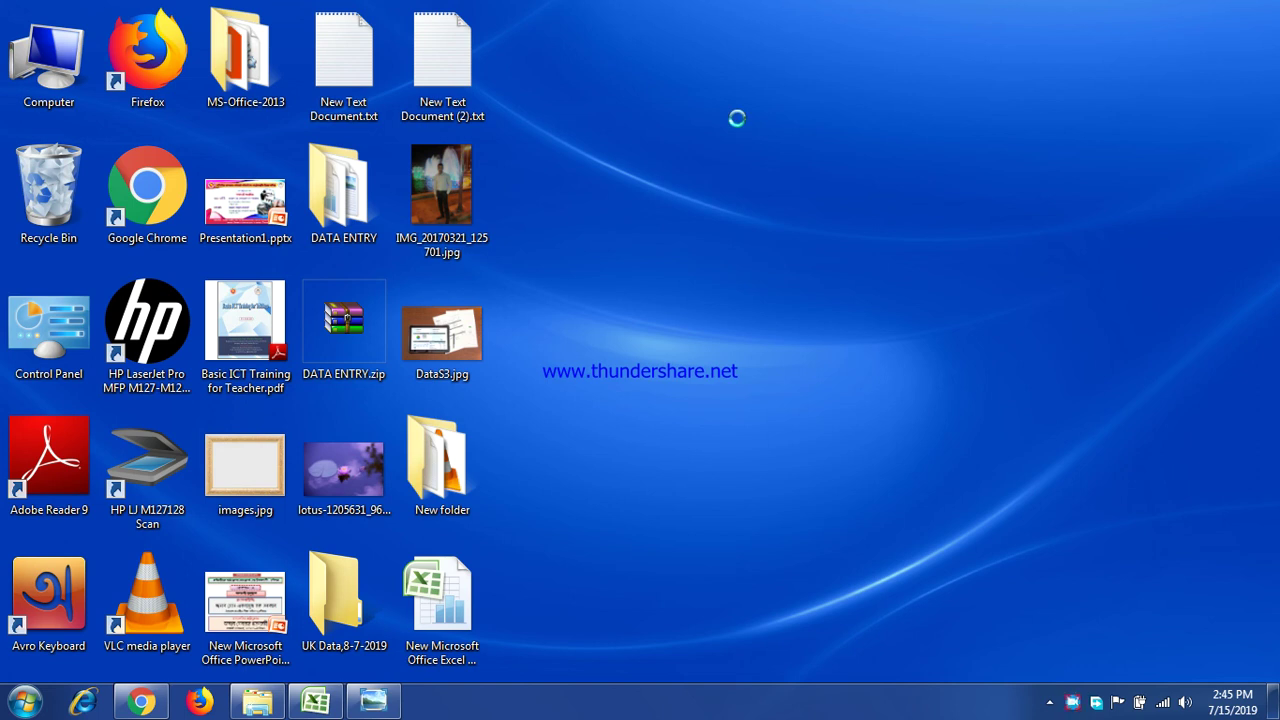
Step: Refresh the desktop twice, then save the Excel workbook from the Office button menu
{"action": "right_click", "coordinate": [737, 118]}
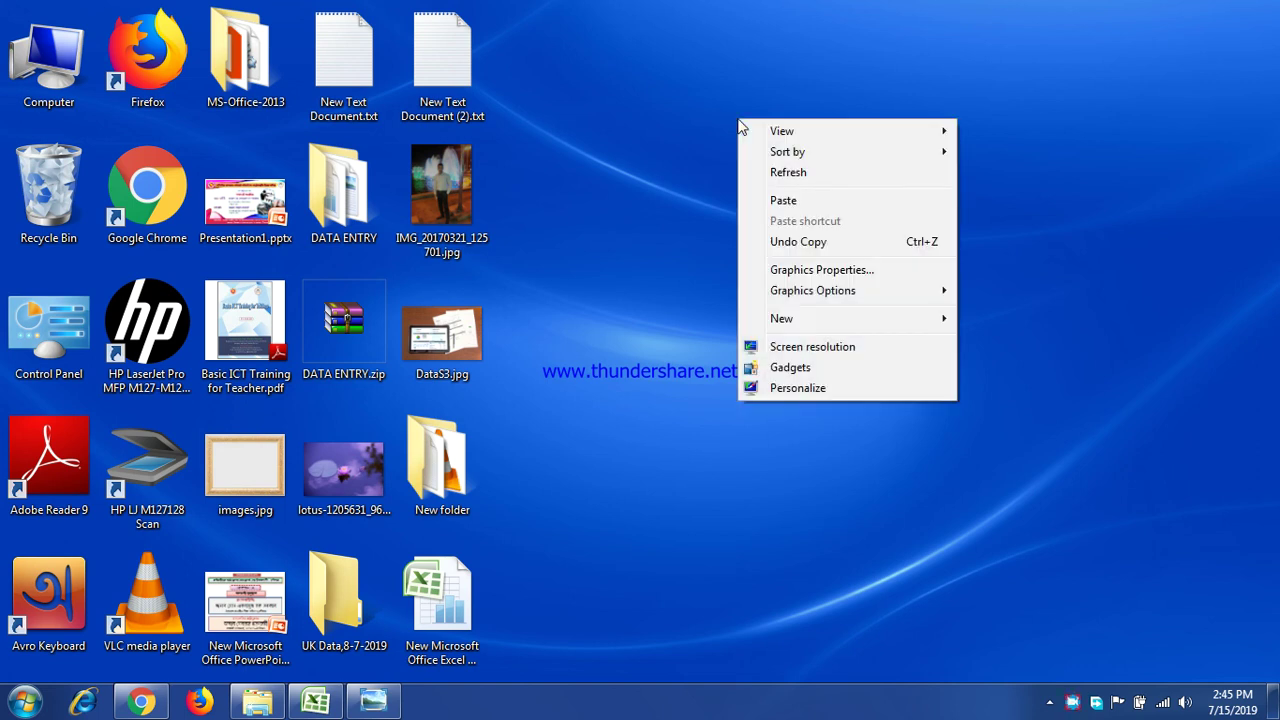
{"action": "left_click", "coordinate": [773, 170]}
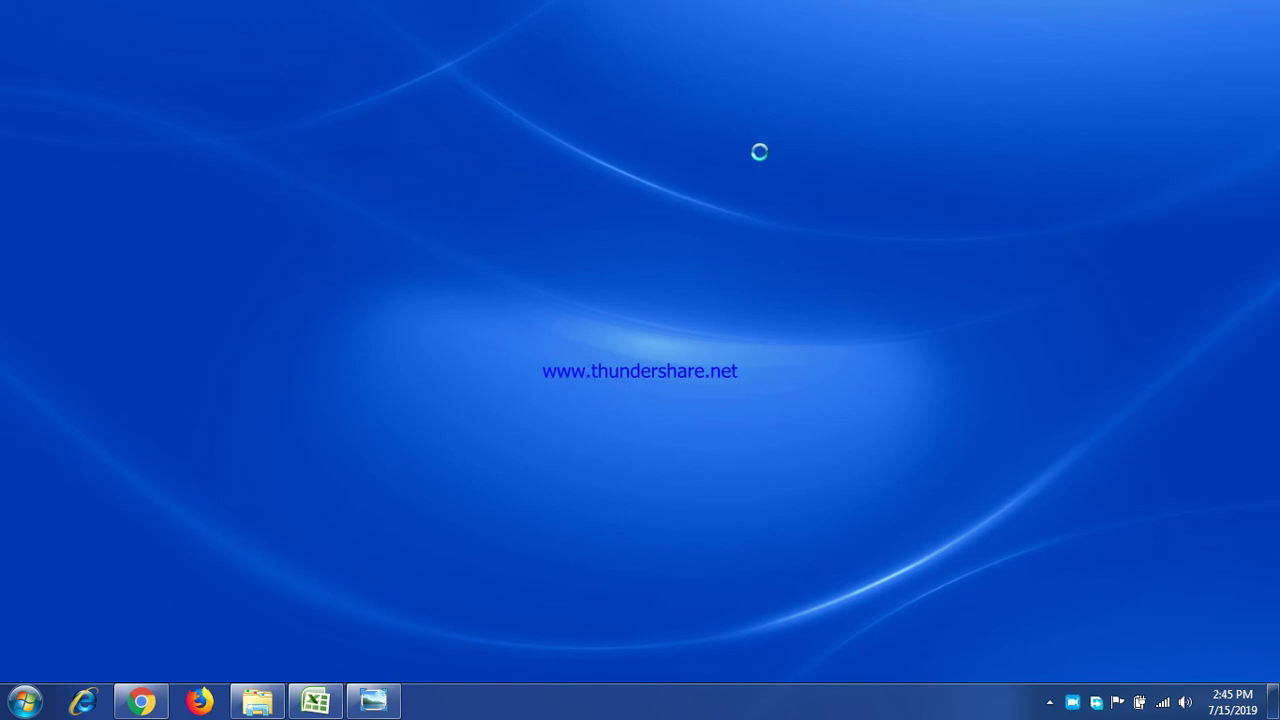
{"action": "right_click", "coordinate": [718, 89]}
{"action": "left_click", "coordinate": [760, 145]}
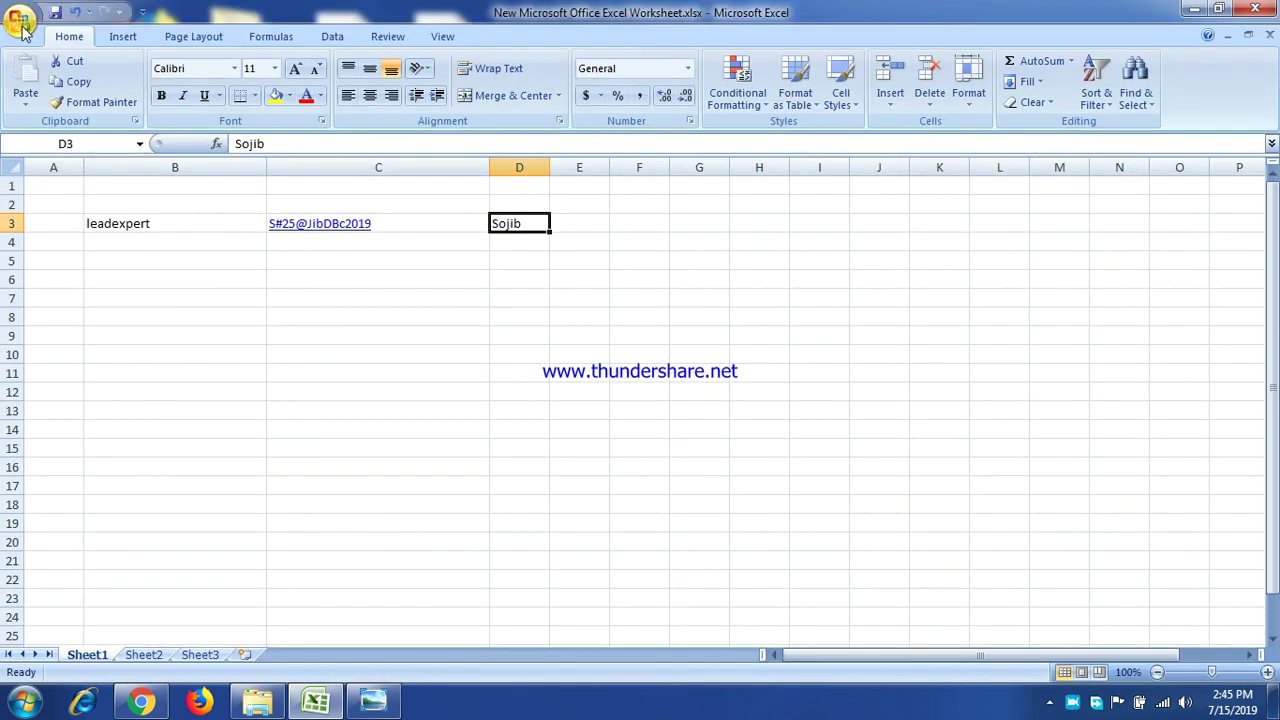
{"action": "left_click", "coordinate": [22, 22]}
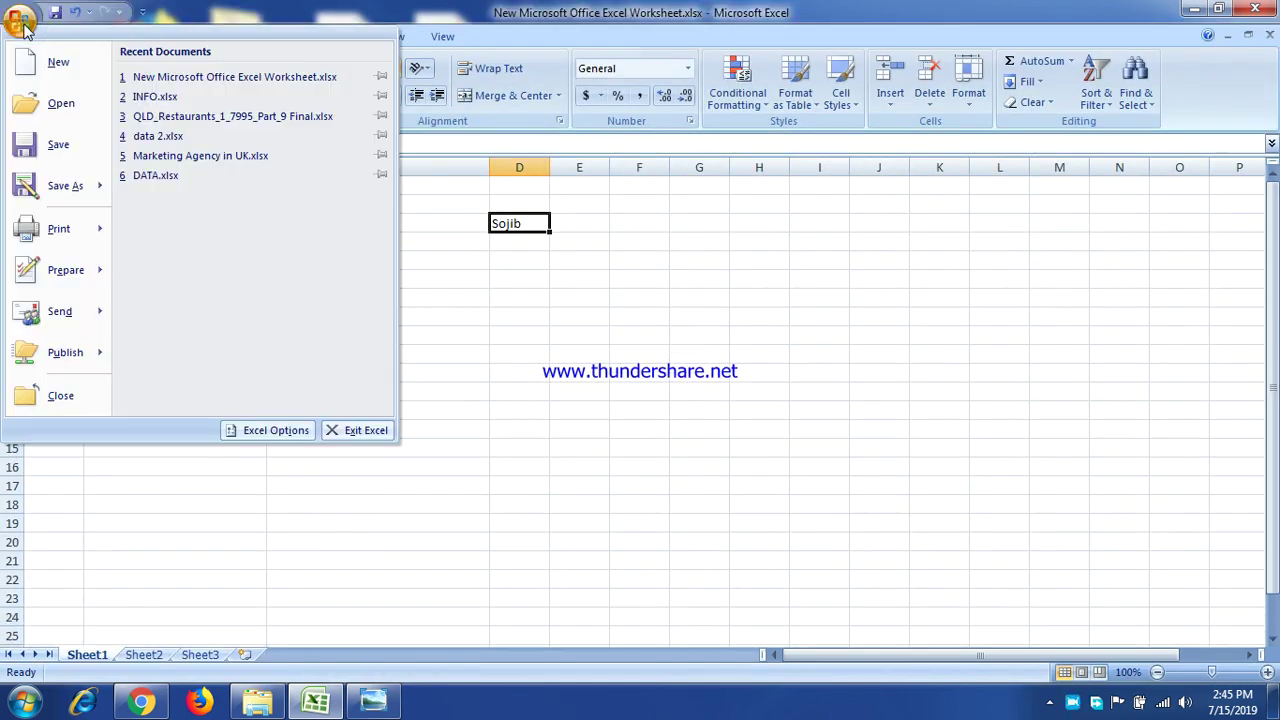
{"action": "left_click", "coordinate": [70, 155]}
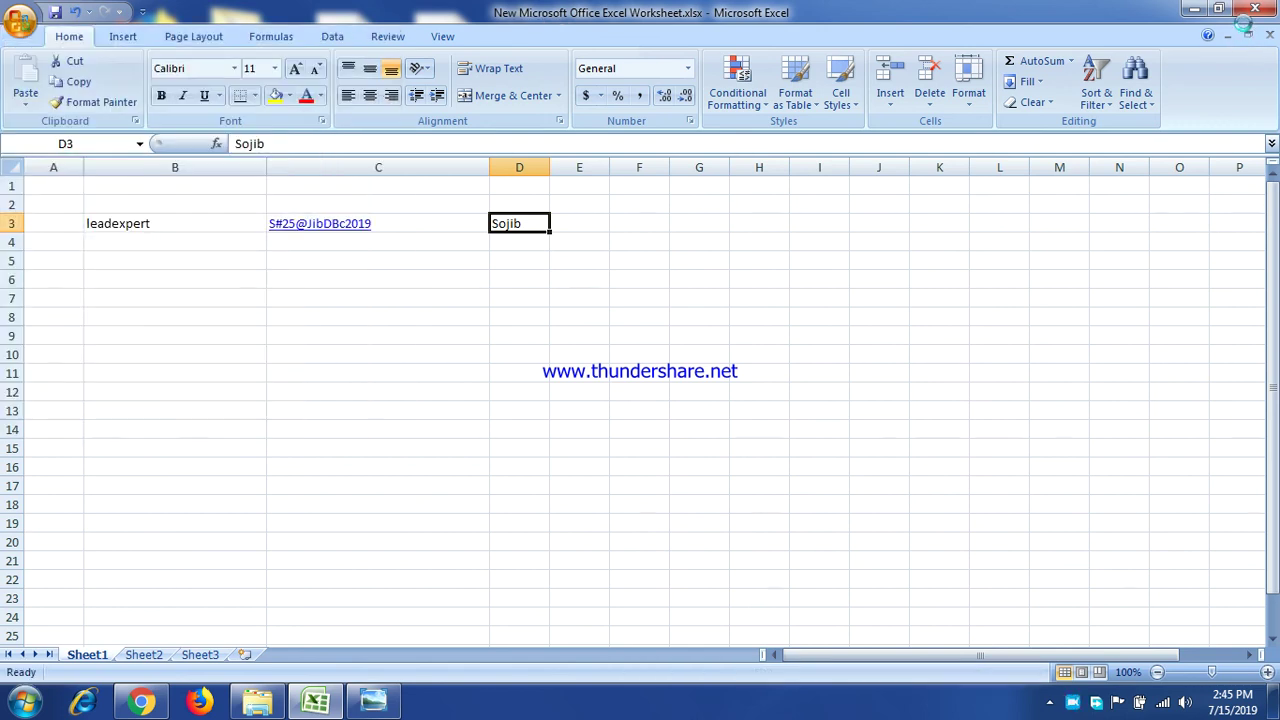
Step: Close Excel and rename the desktop .xlsx file to the owner's first name
{"action": "left_click", "coordinate": [1254, 12]}
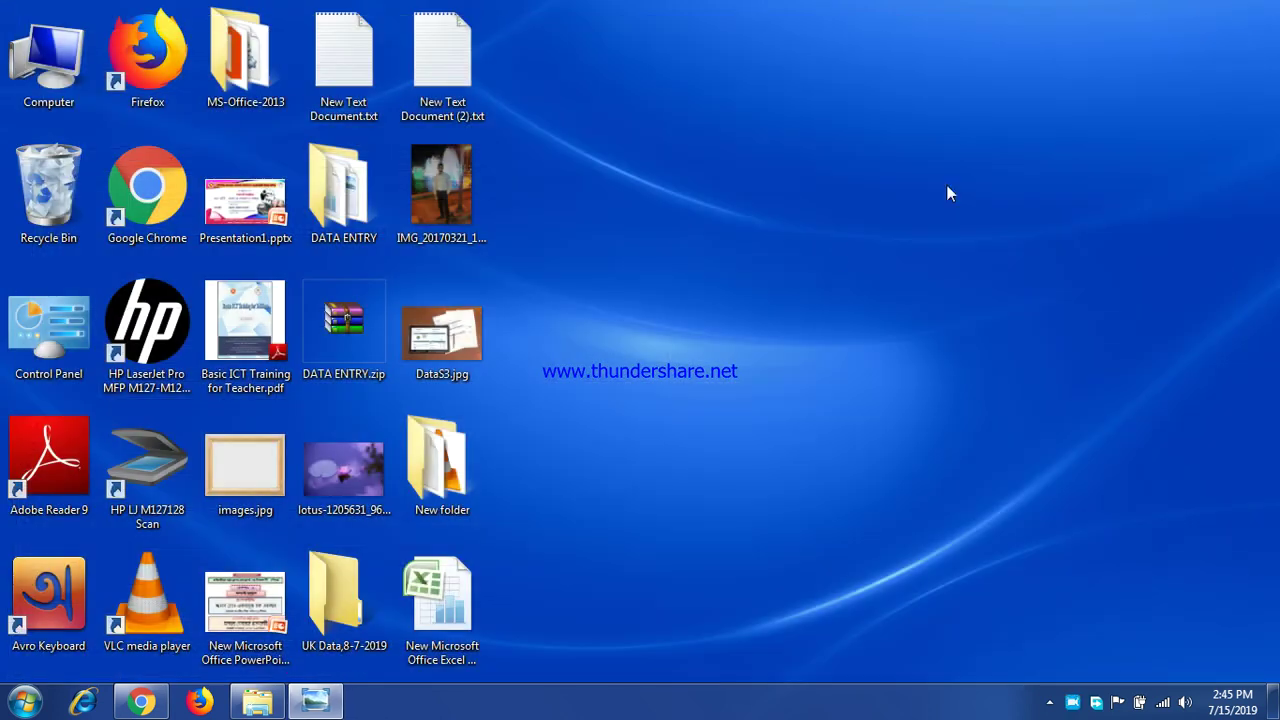
{"action": "double_click", "coordinate": [432, 651]}
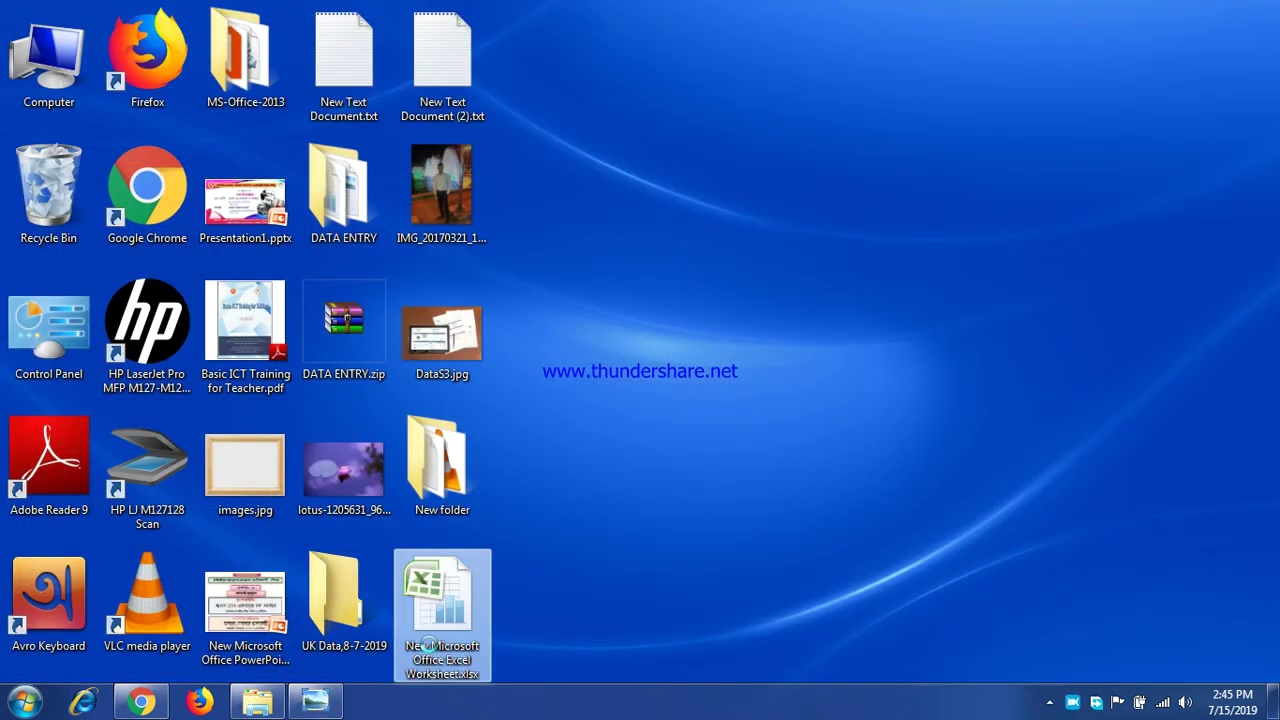
{"action": "right_click", "coordinate": [400, 672]}
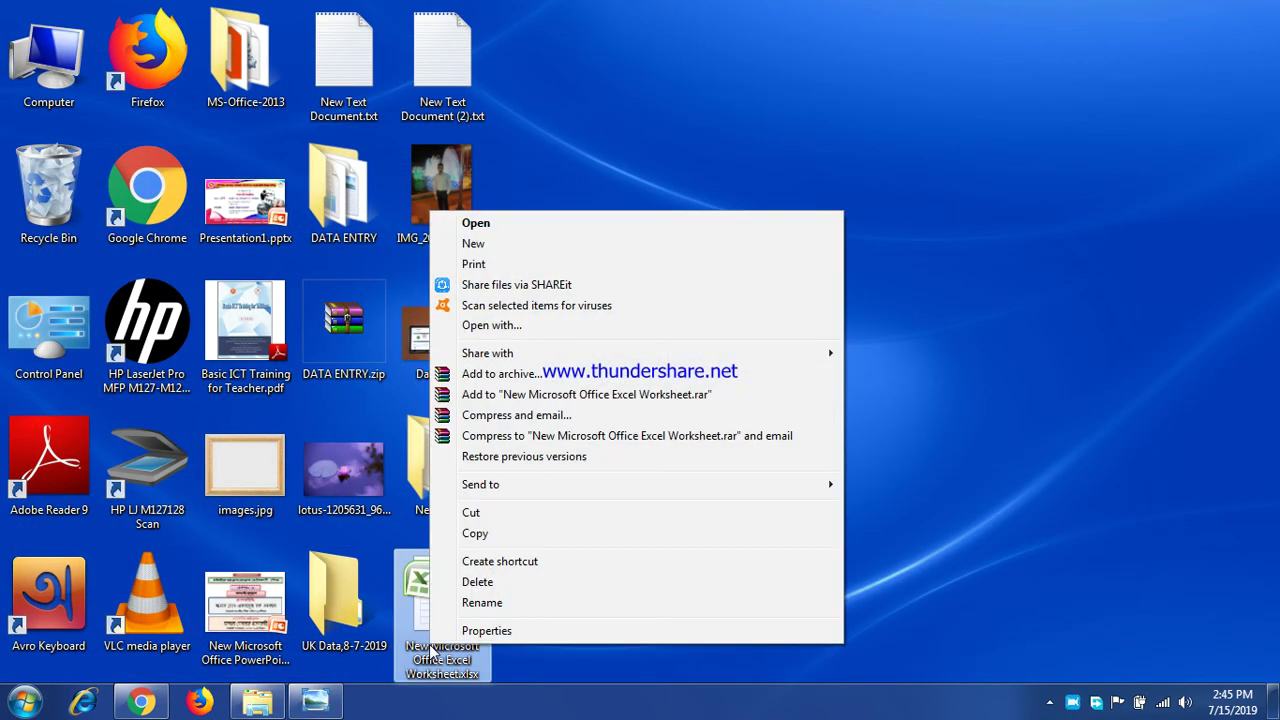
{"action": "left_click", "coordinate": [467, 604]}
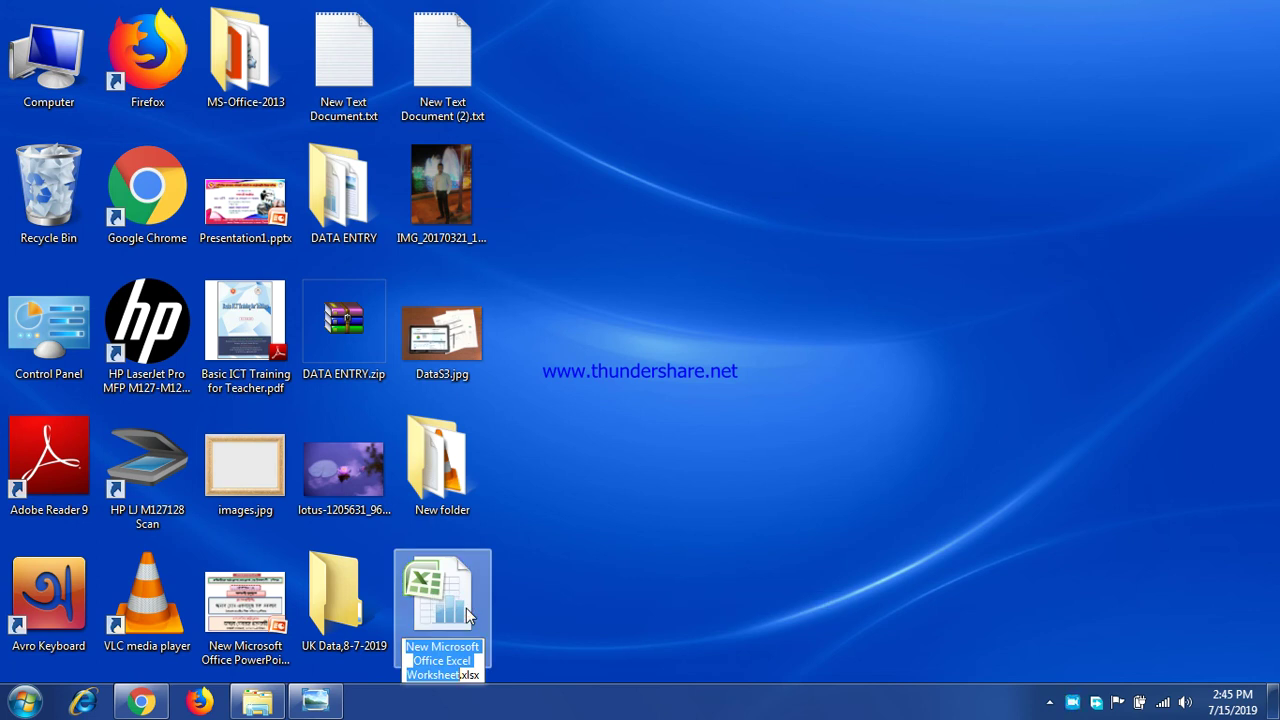
{"action": "type", "text": "S"}
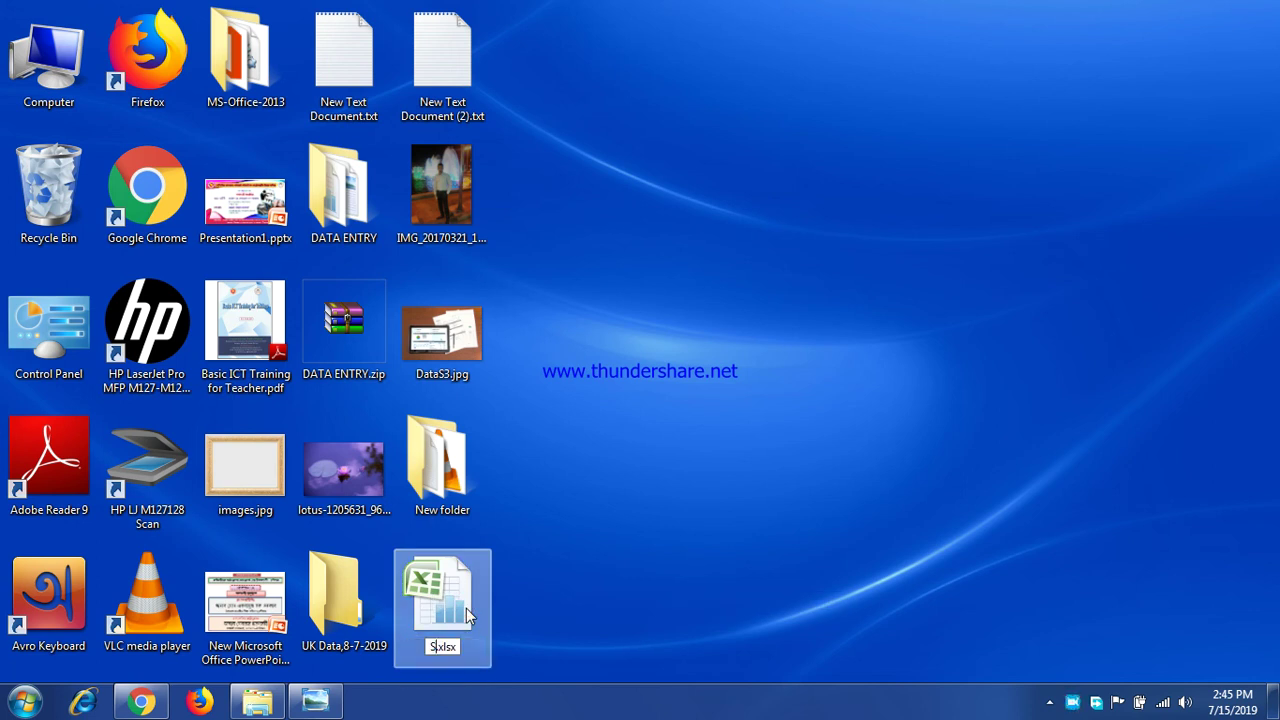
{"action": "type", "text": "ojib"}
{"action": "key", "text": "Return"}
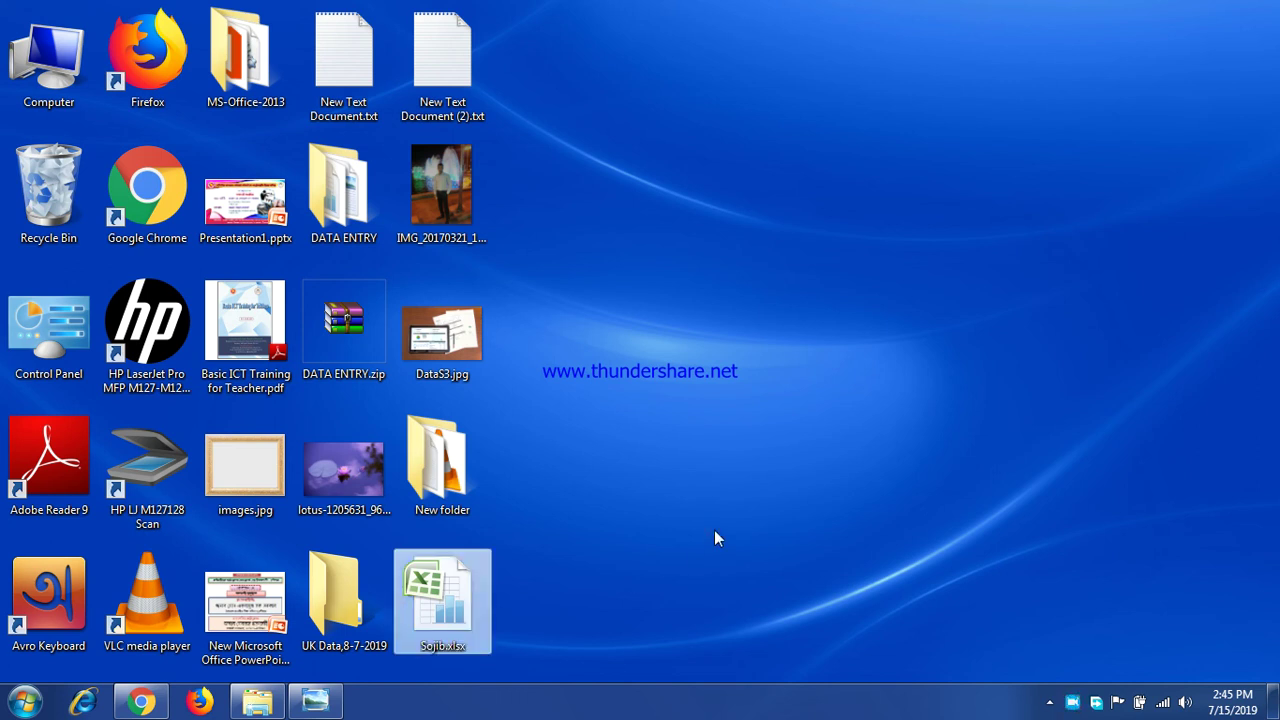
Step: Deselect the renamed file, then open and close a file browser window
{"action": "left_click", "coordinate": [884, 532]}
{"action": "left_click", "coordinate": [247, 703]}
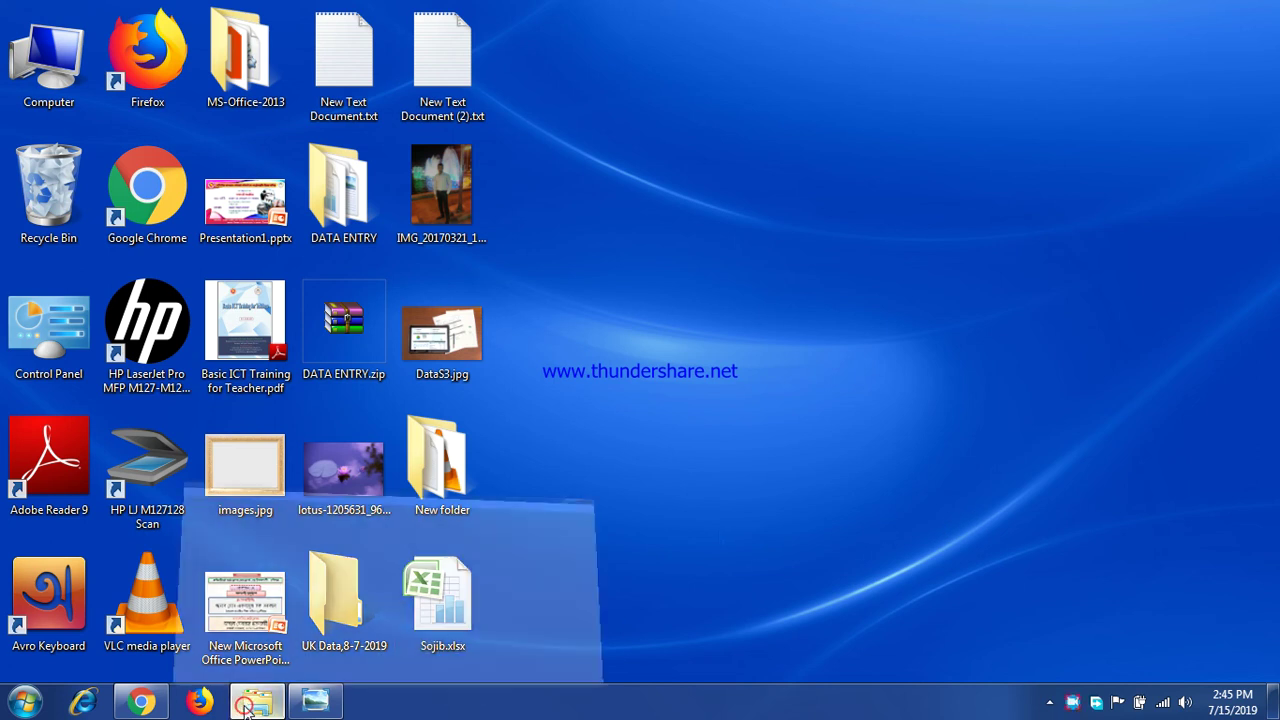
{"action": "left_click", "coordinate": [1256, 12]}
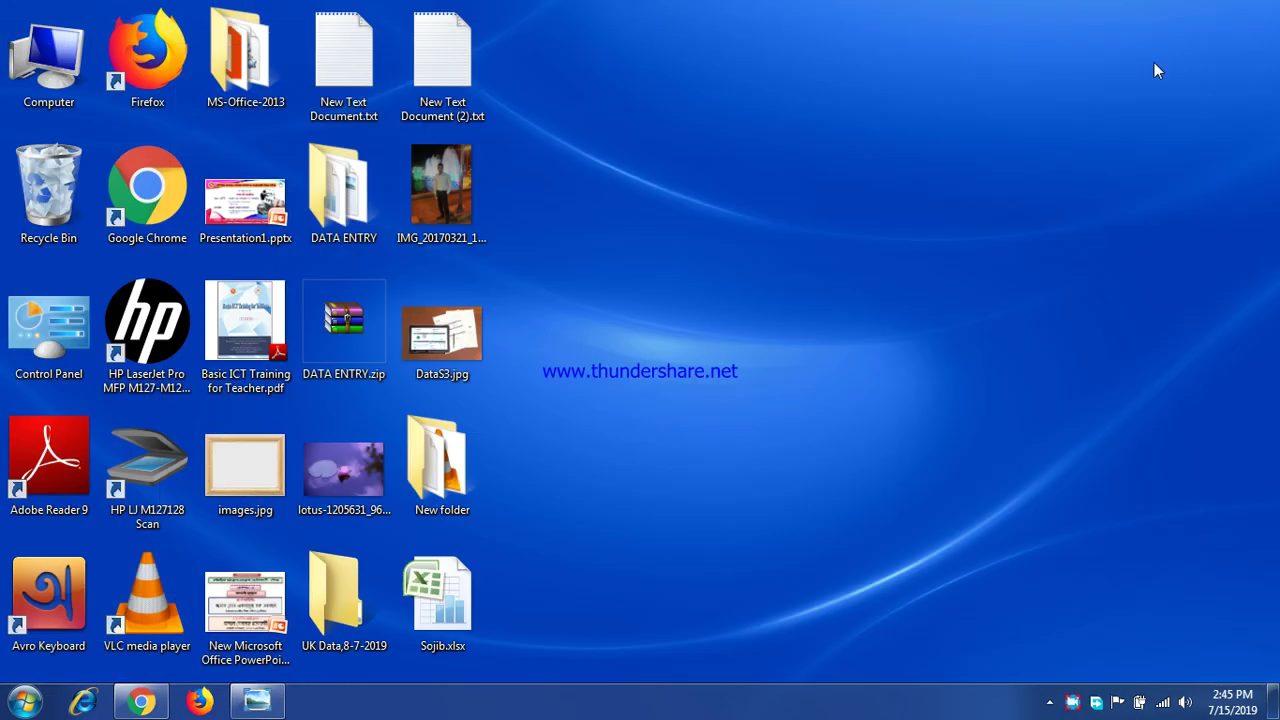